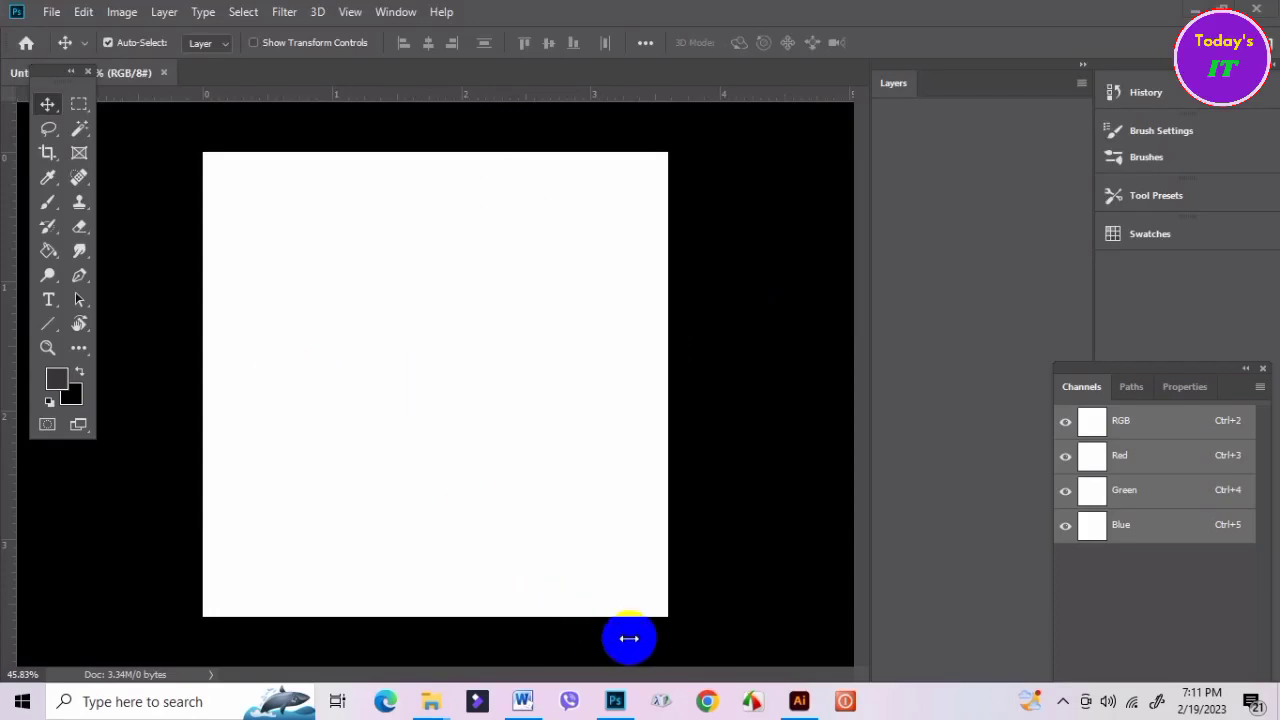
# Launch Google Chrome from the taskbar, leaving the blank Photoshop canvas behind.
pyautogui.click(705, 703)
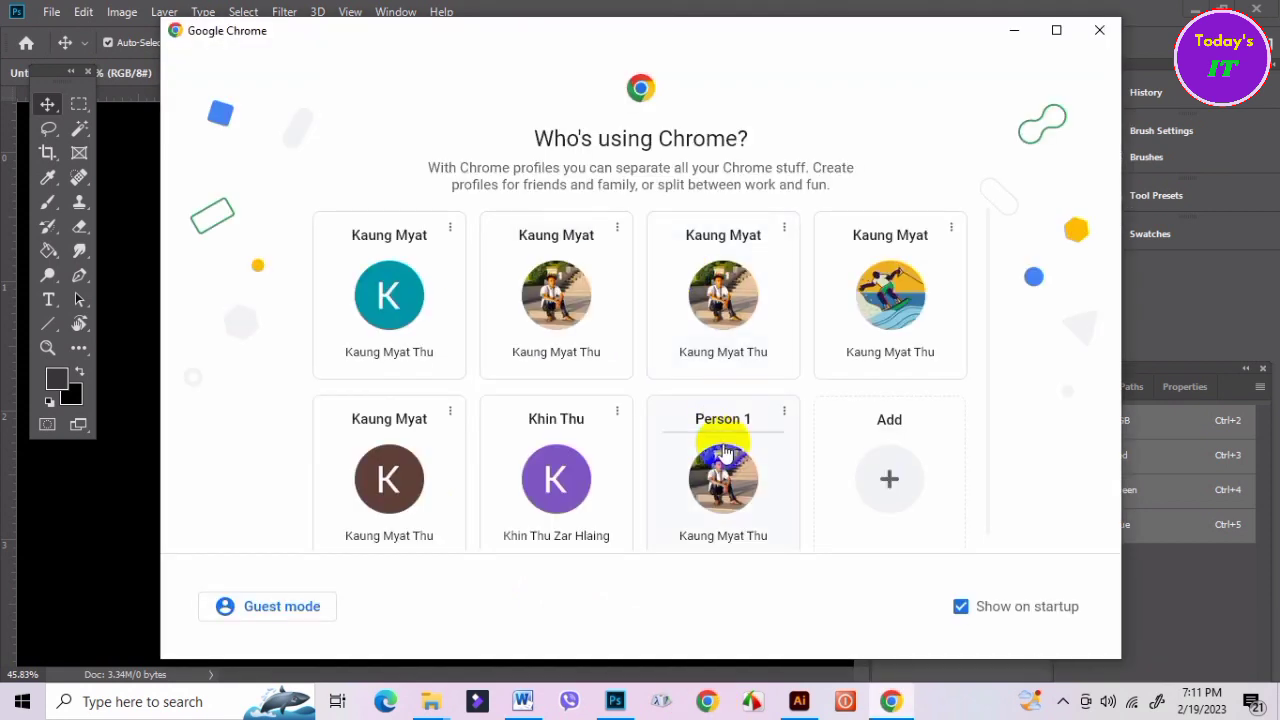
# Pick a Chrome profile, load Freepik and search for "girls".
pyautogui.click(722, 508)
pyautogui.write('fr')
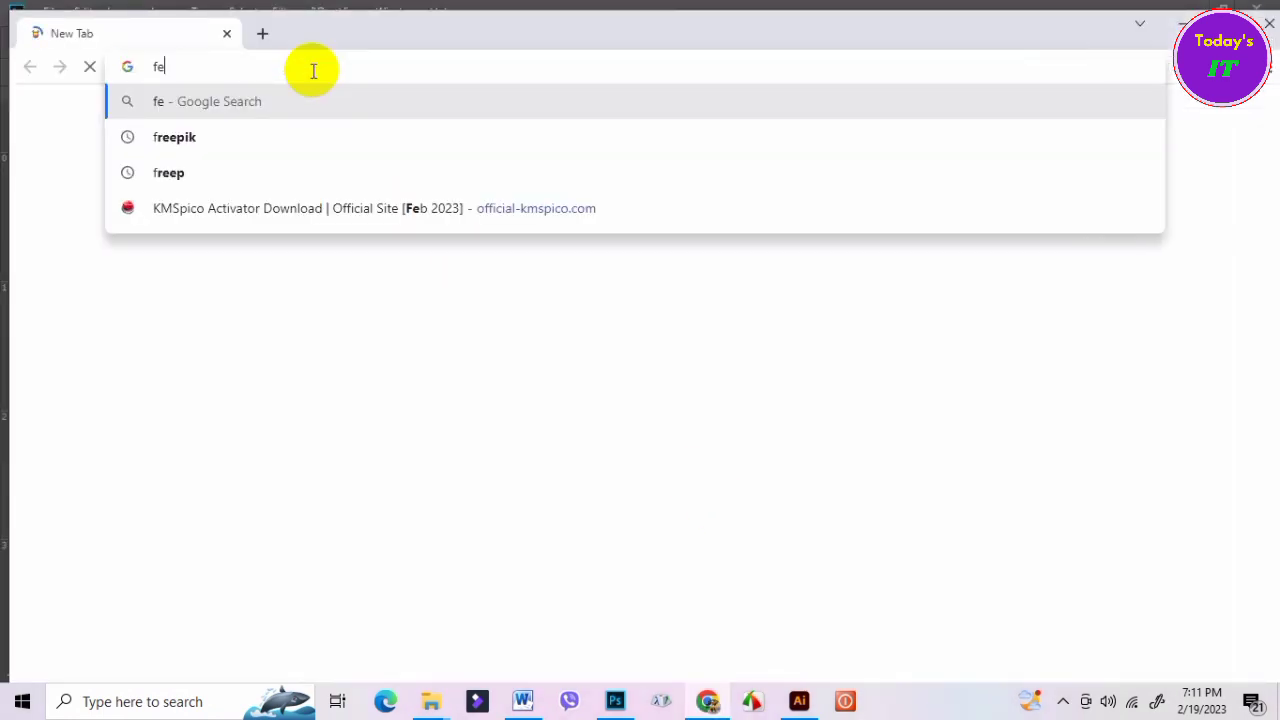
pyautogui.write('eep')
pyautogui.press('Return')
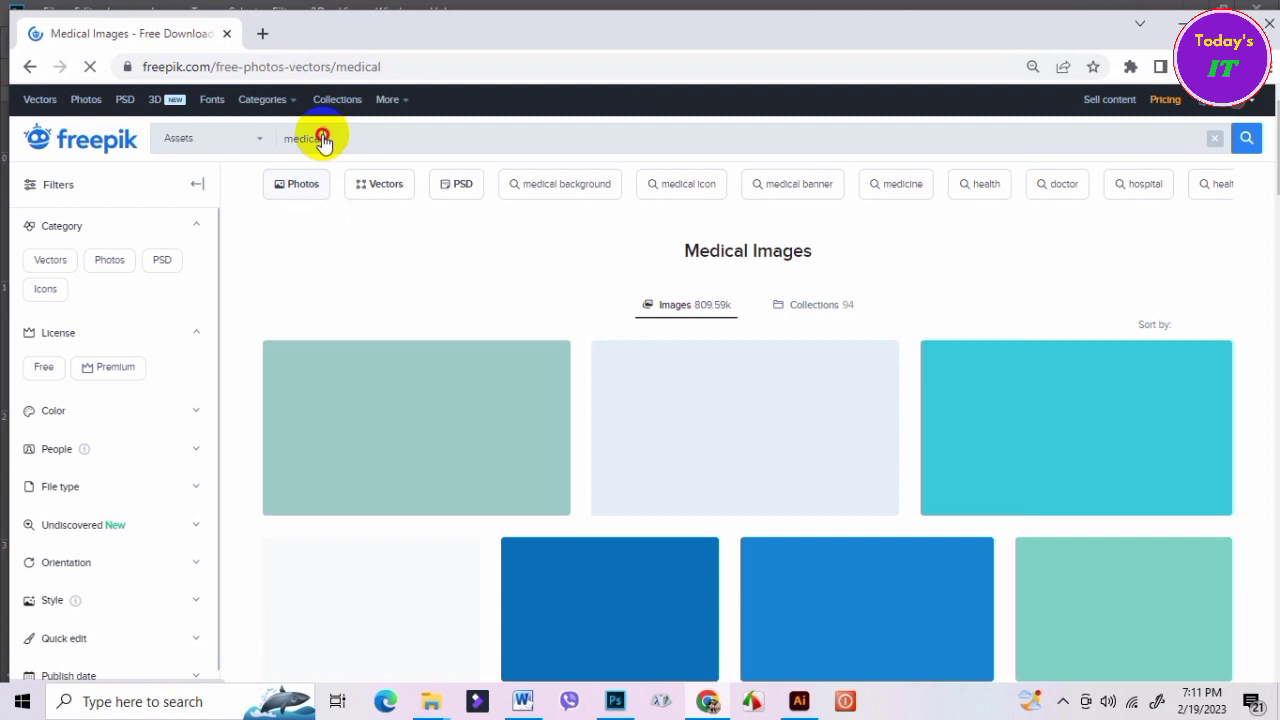
pyautogui.moveTo(323, 138); pyautogui.dragTo(272, 138)
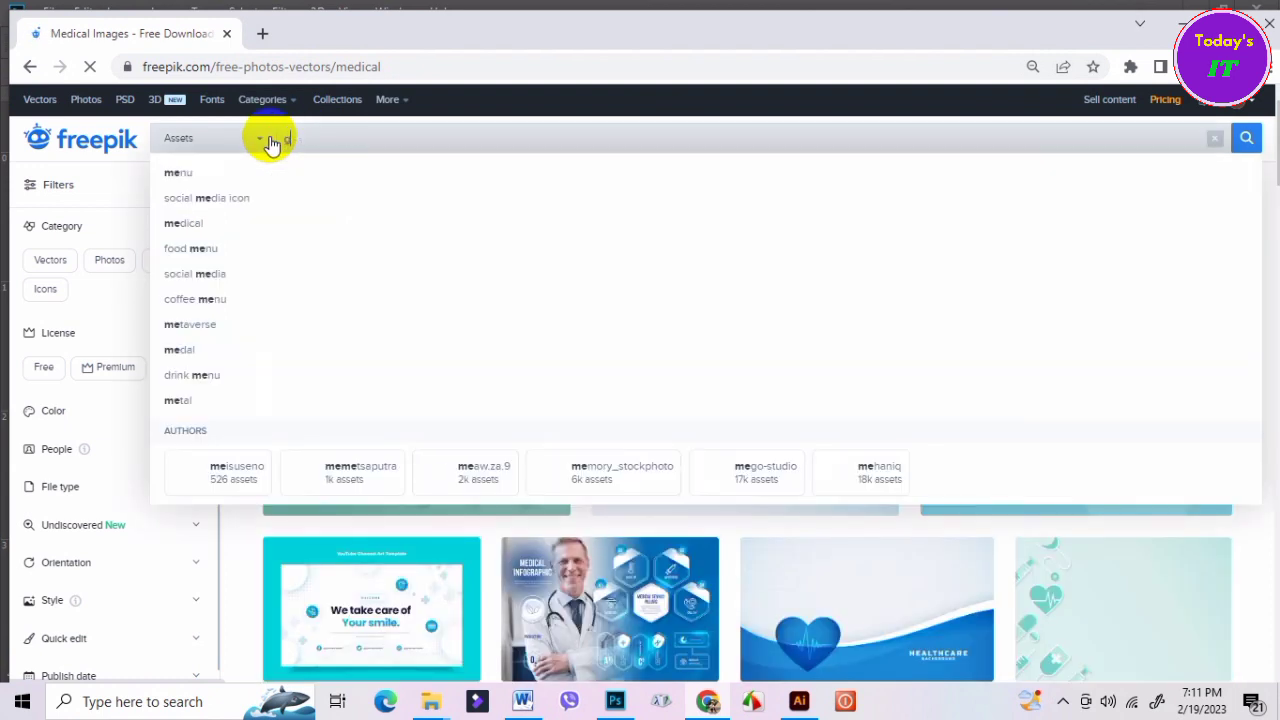
pyautogui.write('girls')
pyautogui.press('Return')
# Copy the orange-background woman photo and return to Photoshop.
pyautogui.scroll(-2, 600, 450)
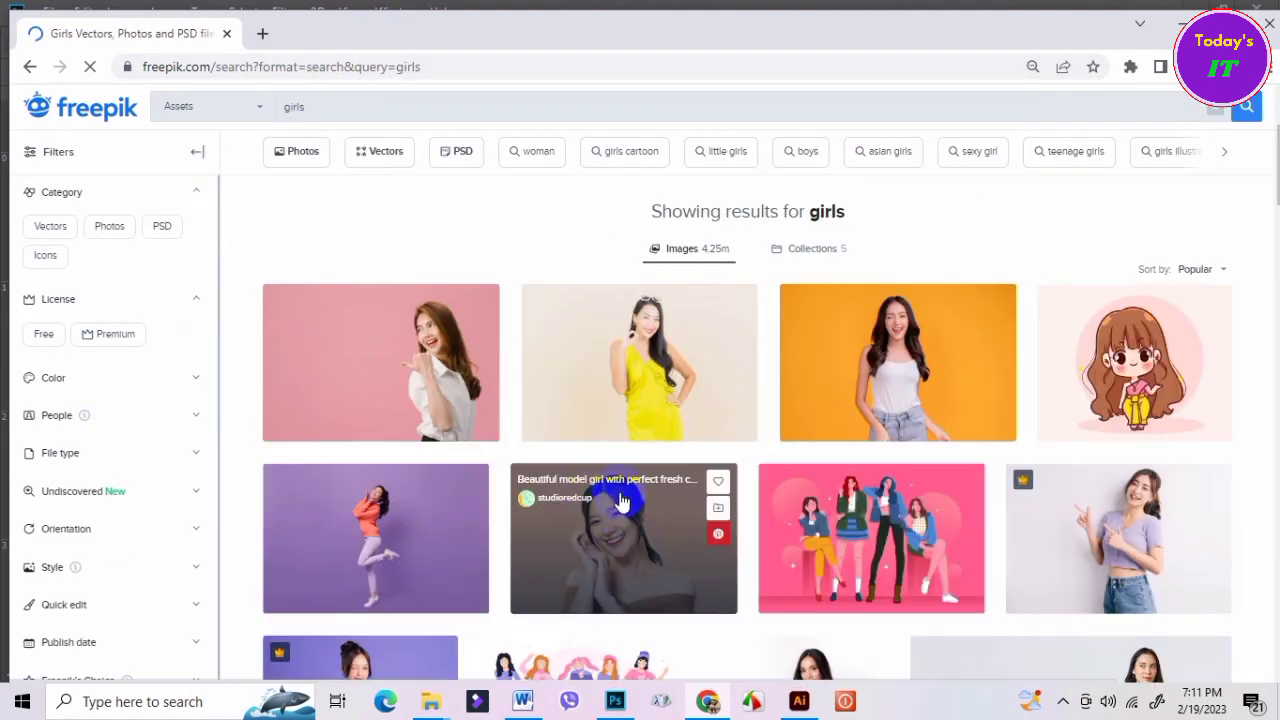
pyautogui.click(871, 380)
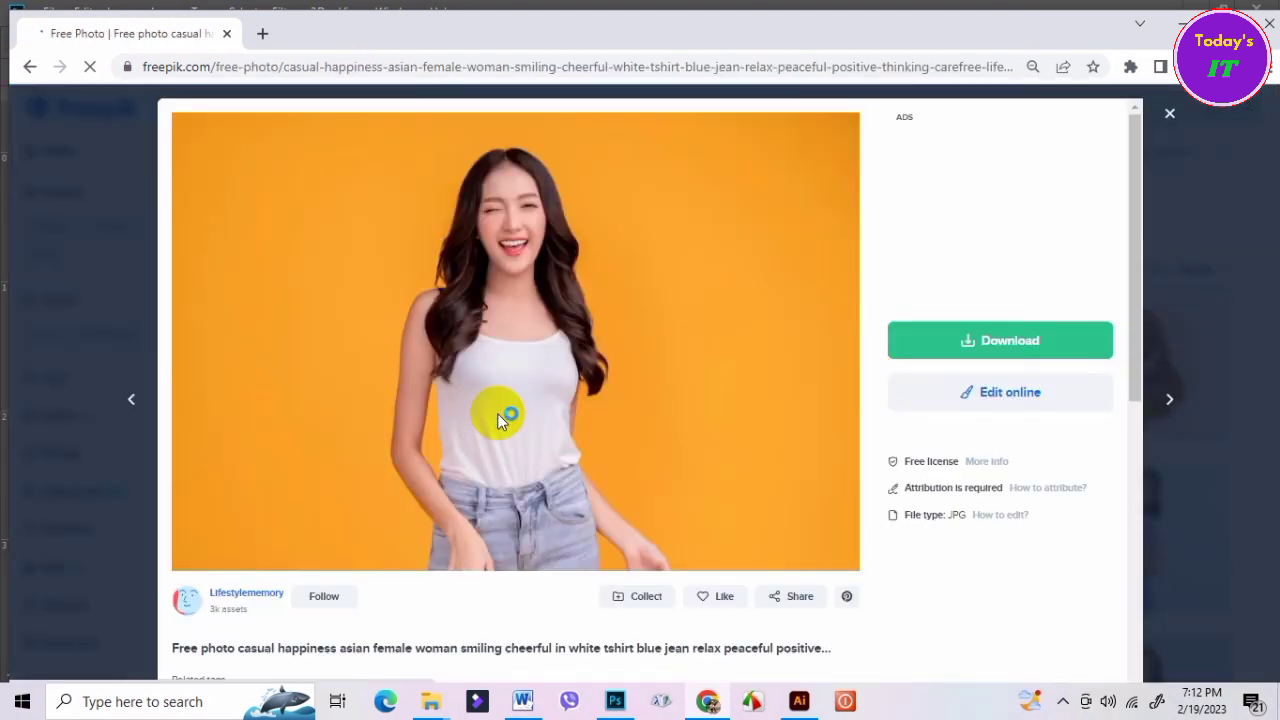
pyautogui.rightClick(488, 334)
pyautogui.click(540, 386)
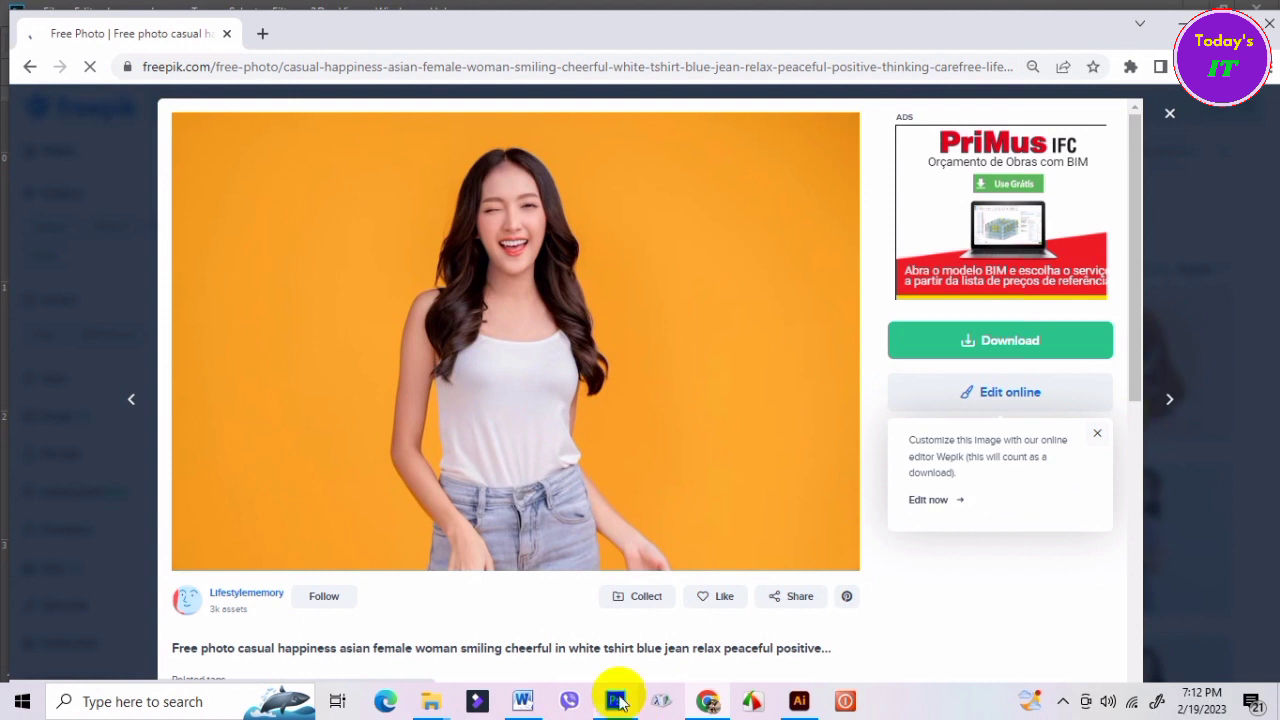
pyautogui.click(614, 700)
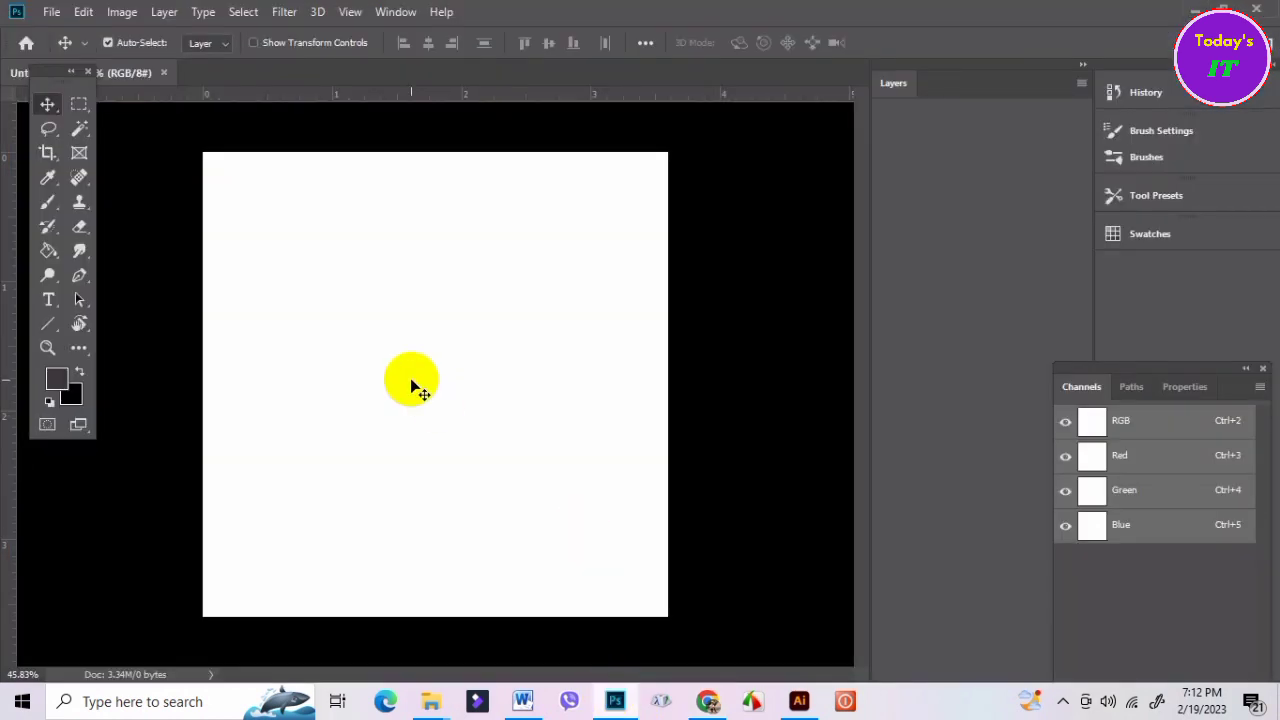
# Paste the orange-background portrait as Layer 1, shift it down-right, and zoom in.
pyautogui.hotkey('ctrl', 'v')
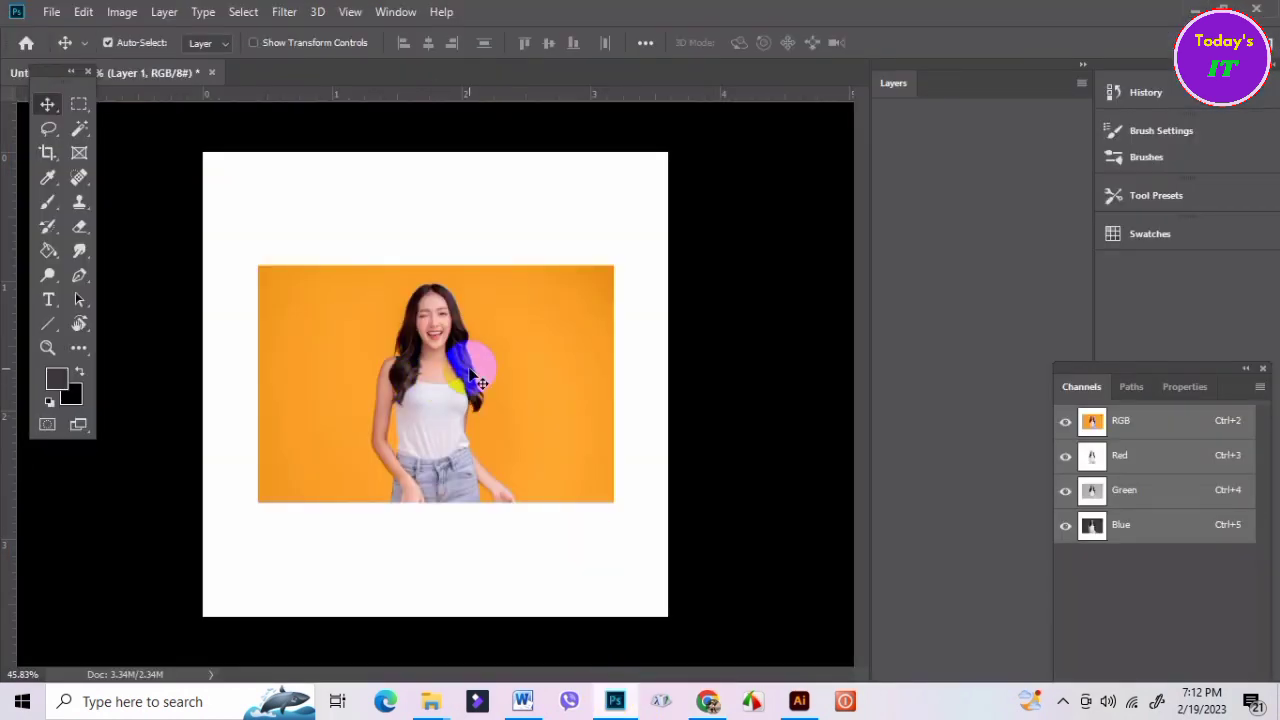
pyautogui.moveTo(460, 371); pyautogui.dragTo(476, 437)
pyautogui.scroll(2, 480, 440)
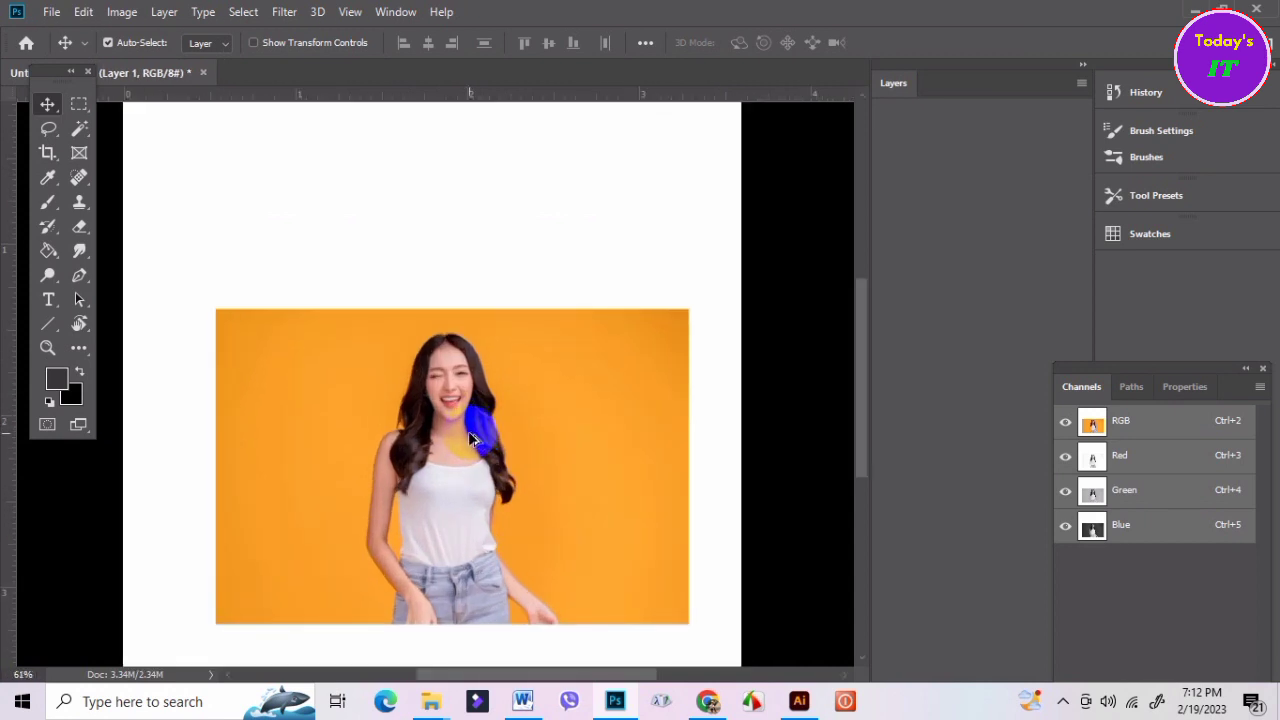
pyautogui.scroll(2, 485, 425)
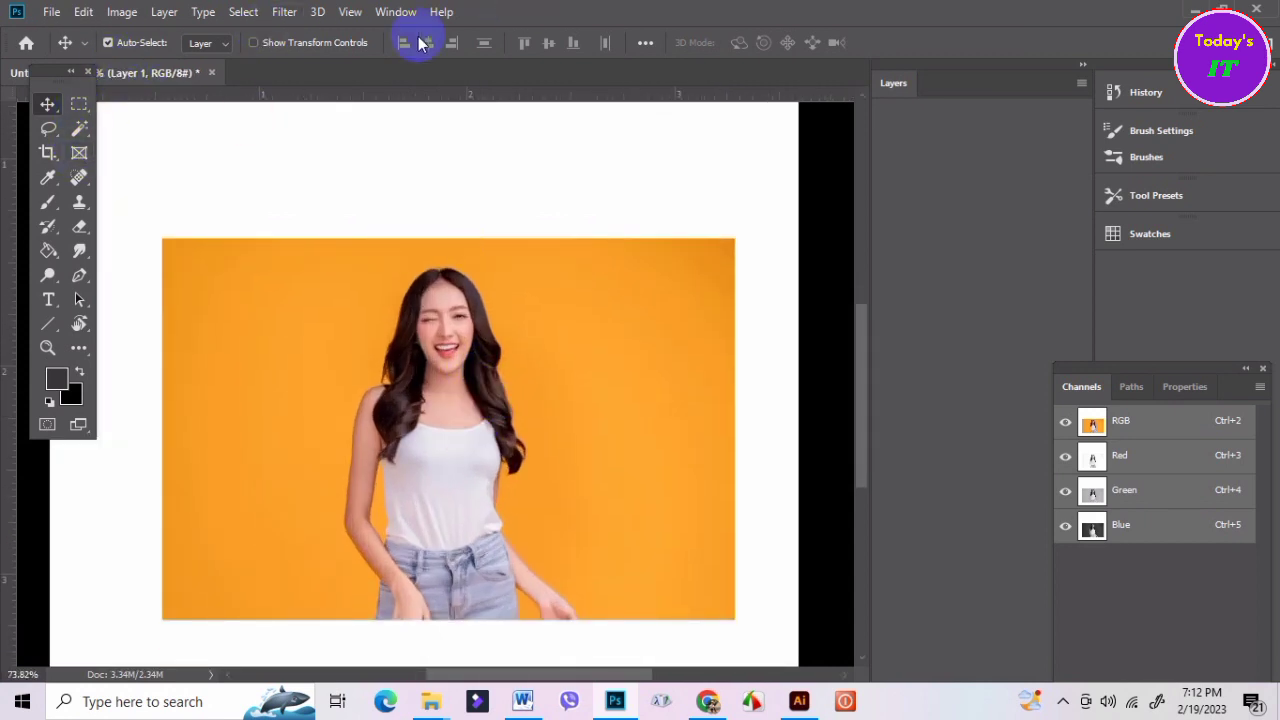
pyautogui.click(79, 128)
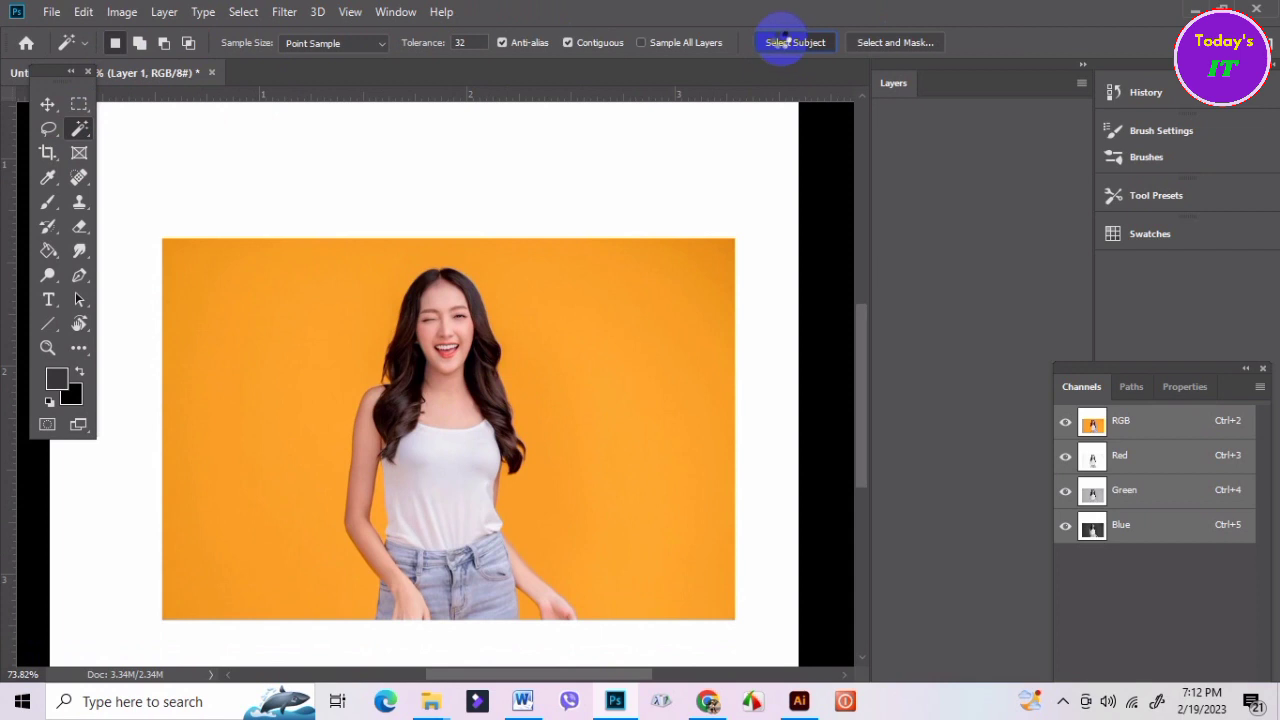
# Select the woman with Select Subject and contract the selection by 1 pixel.
pyautogui.click(787, 42)
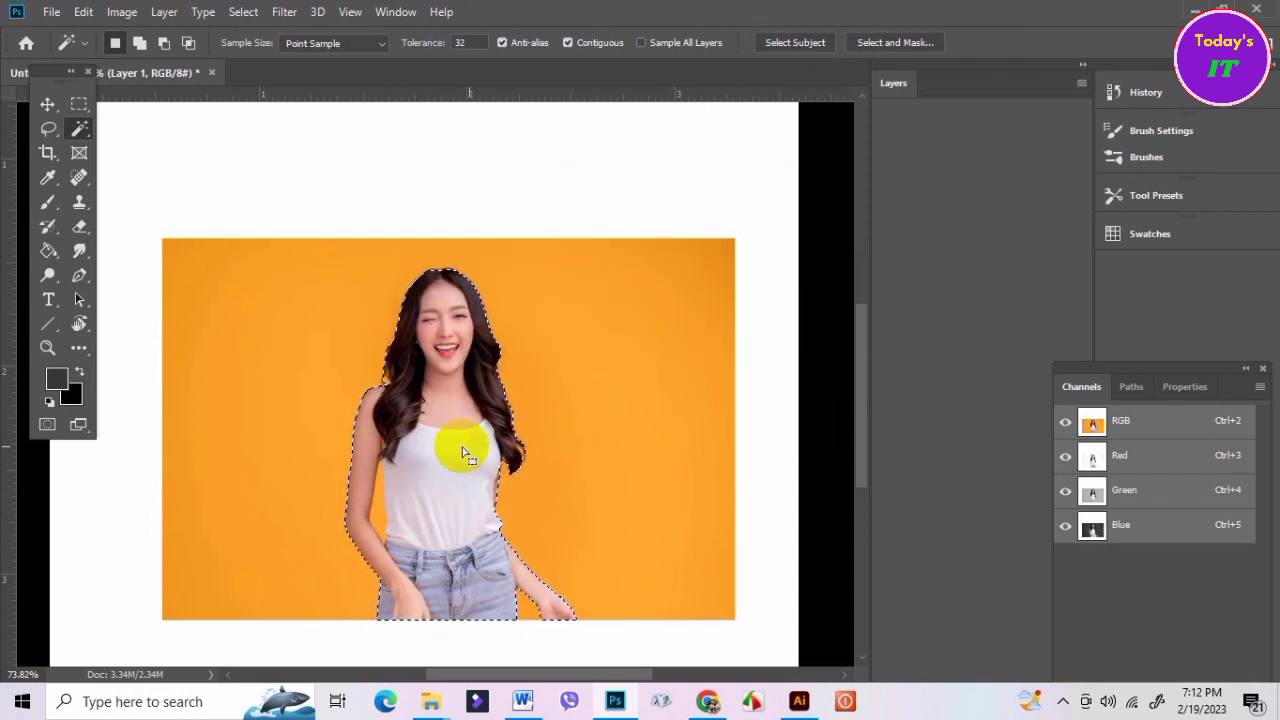
pyautogui.click(243, 14)
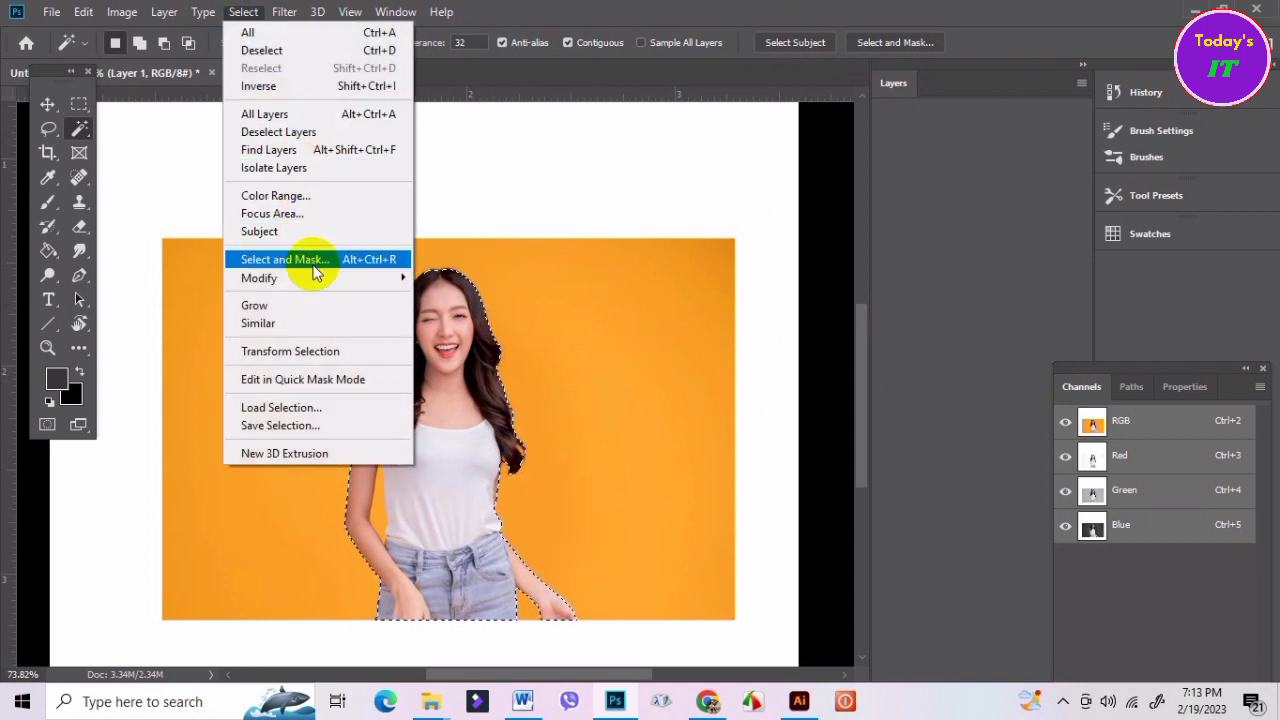
pyautogui.moveTo(259, 278)
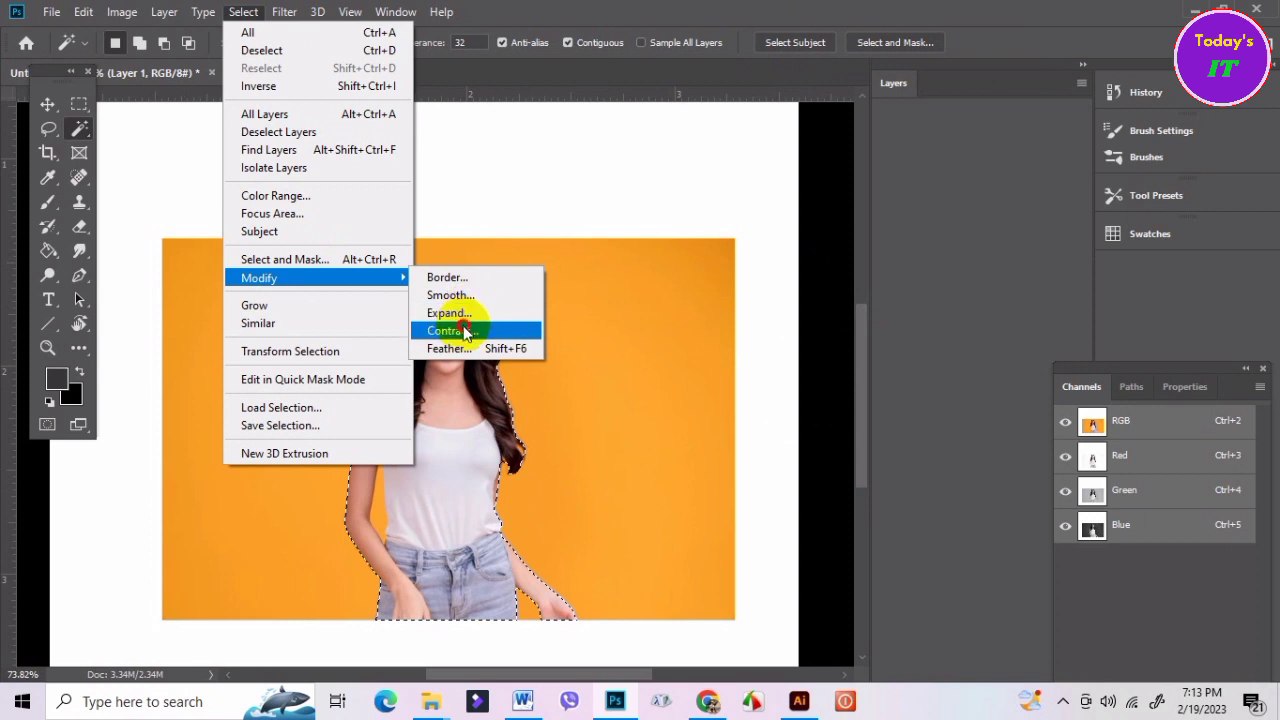
pyautogui.click(445, 331)
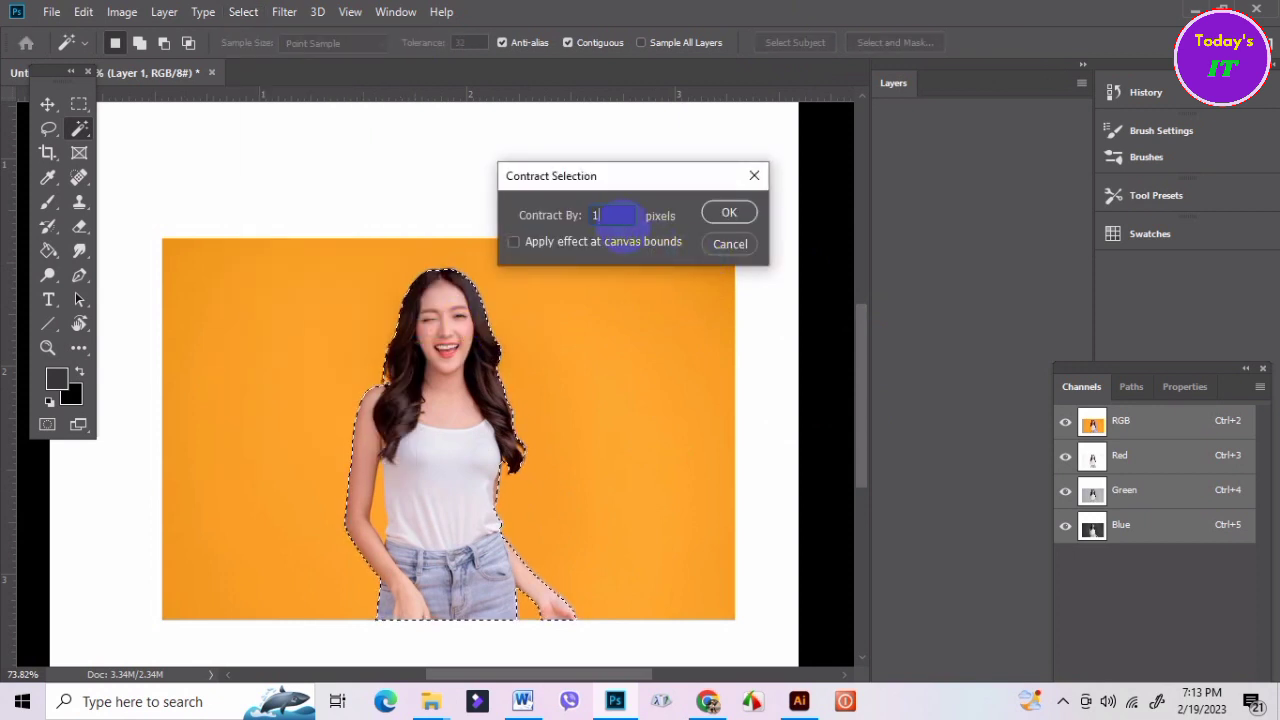
pyautogui.click(731, 211)
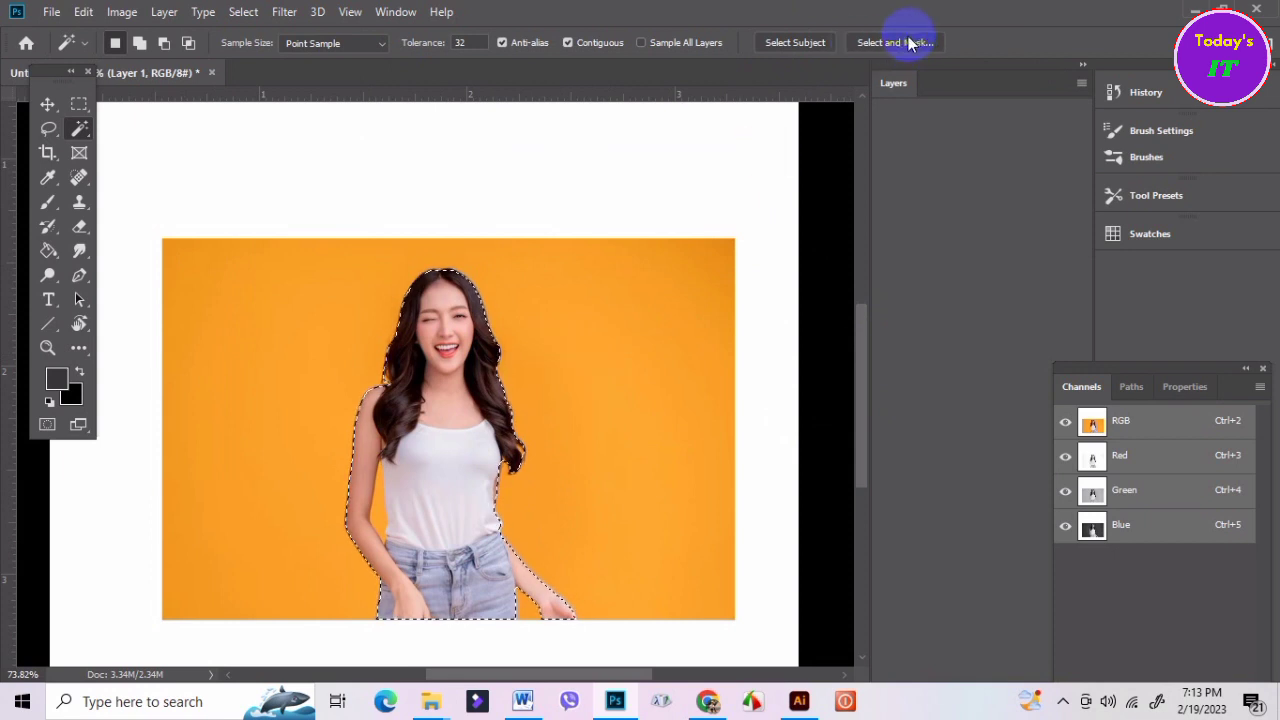
pyautogui.click(887, 81)
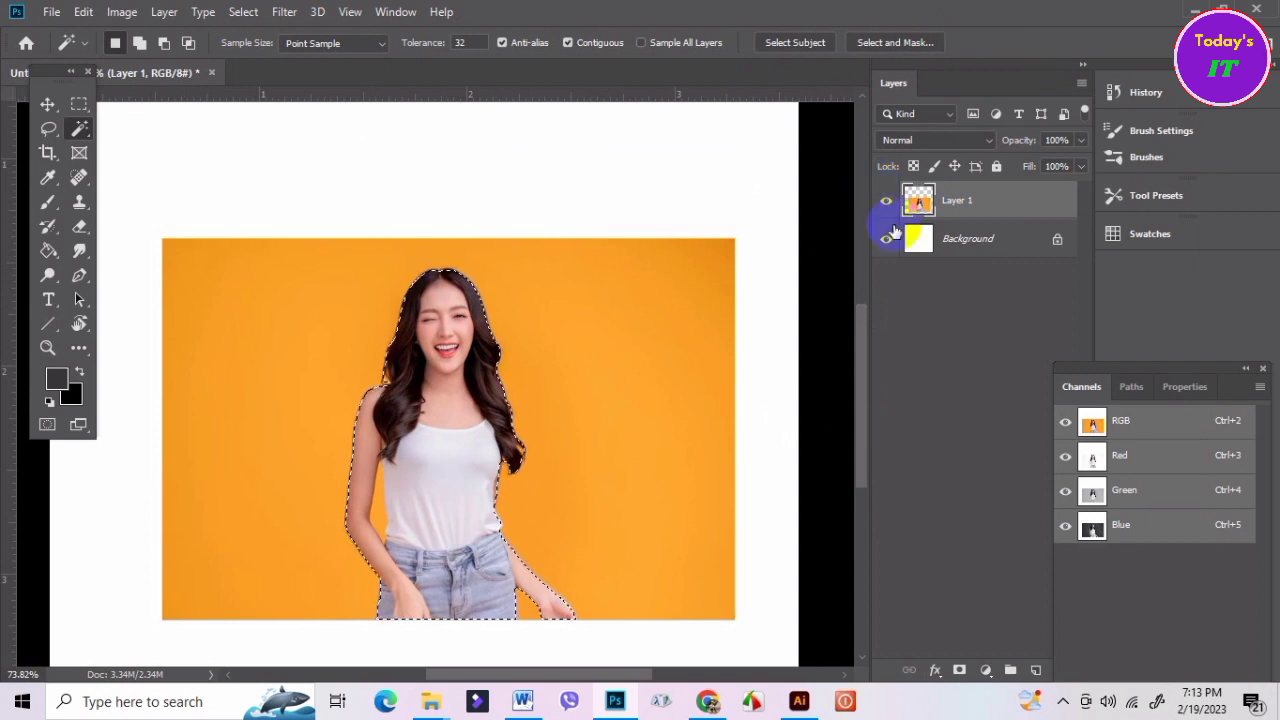
# Add a layer mask to Layer 1 hiding the orange background, then zoom in.
pyautogui.click(960, 668)
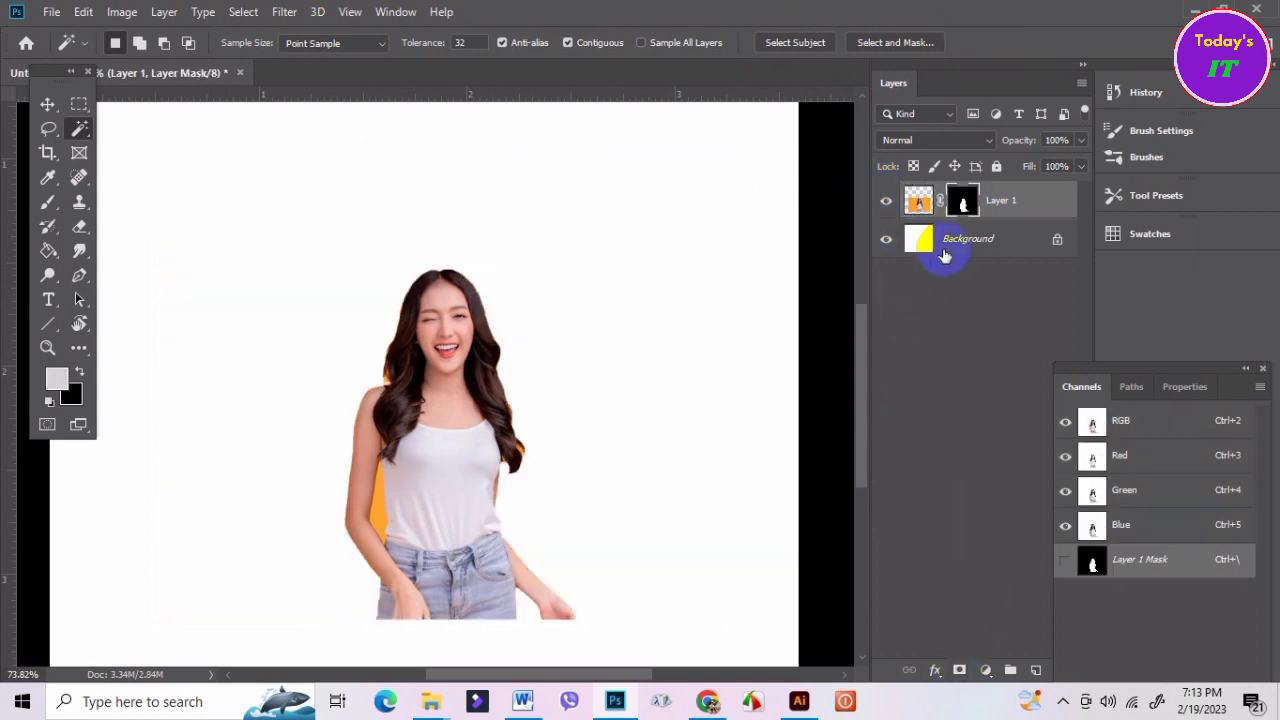
pyautogui.click(962, 204)
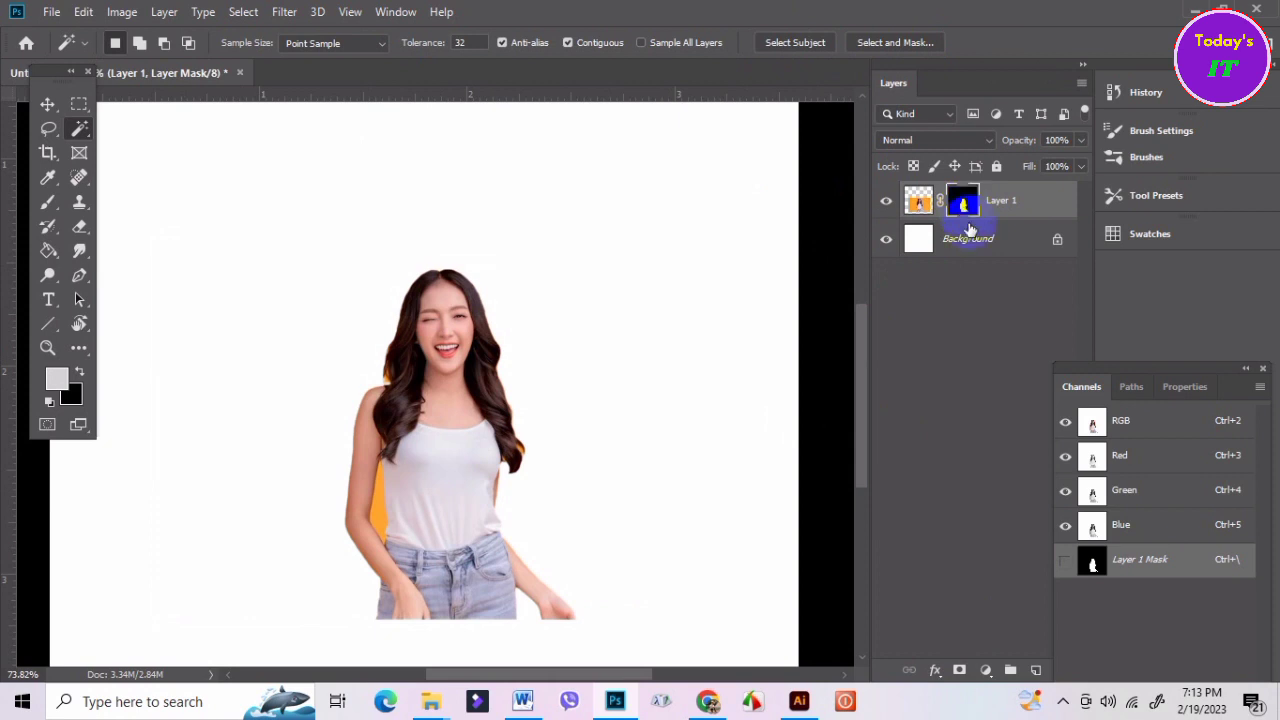
pyautogui.scroll(1, 410, 422)
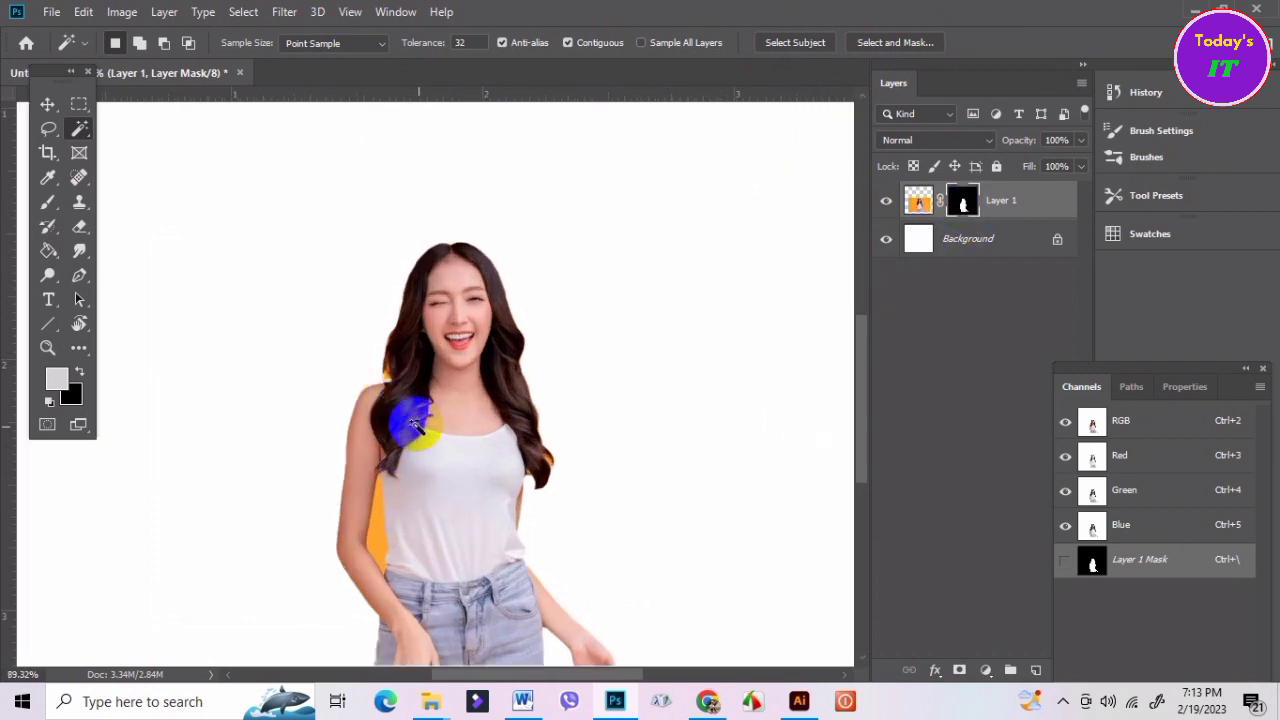
pyautogui.scroll(1, 555, 506)
pyautogui.scroll(1, 552, 488)
pyautogui.scroll(1, 545, 440)
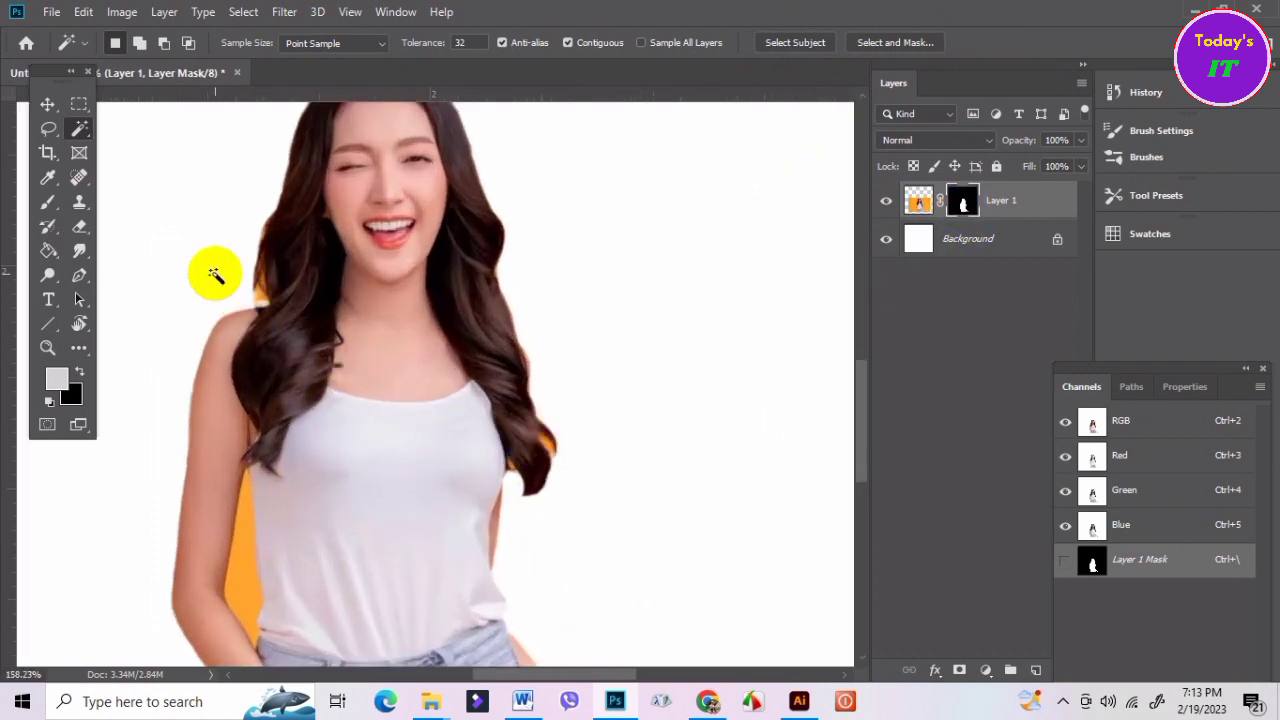
# Select the leftover orange specks at the hair edge, arm and right hair tip.
pyautogui.click(258, 294)
pyautogui.keyDown('shift'); pyautogui.click(247, 562); pyautogui.keyUp('shift')
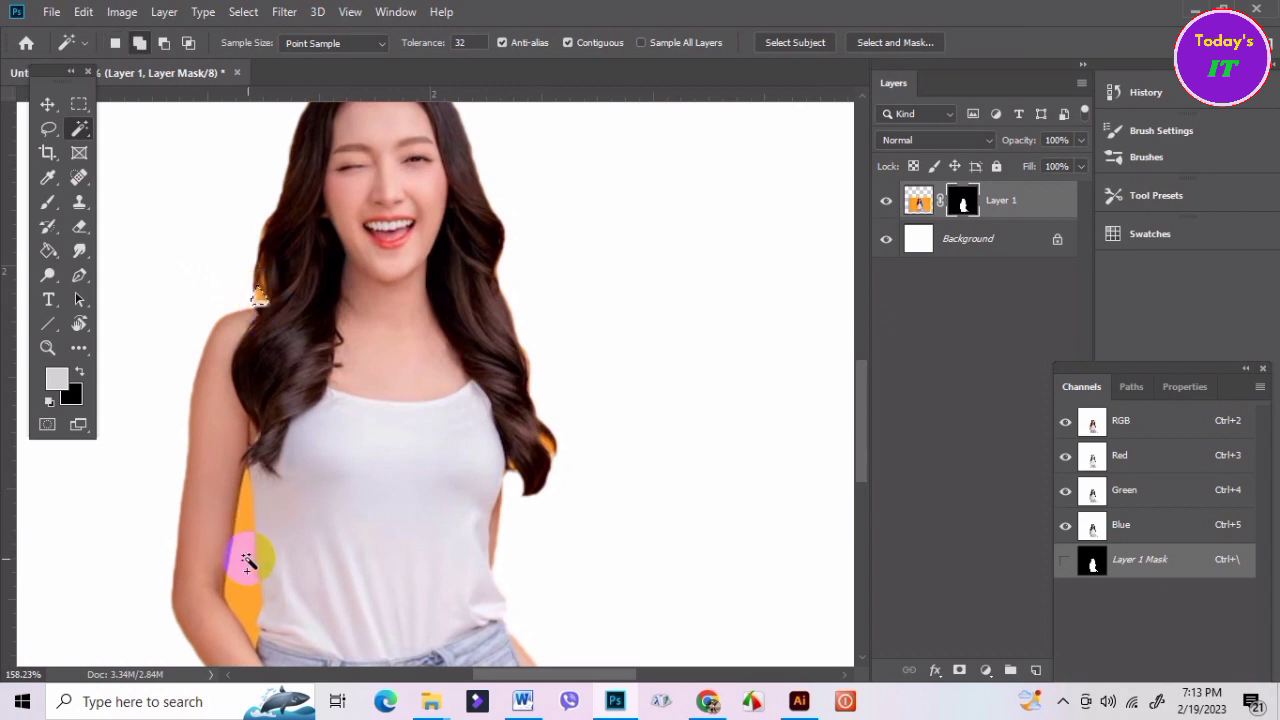
pyautogui.keyDown('shift'); pyautogui.click(549, 456); pyautogui.keyUp('shift')
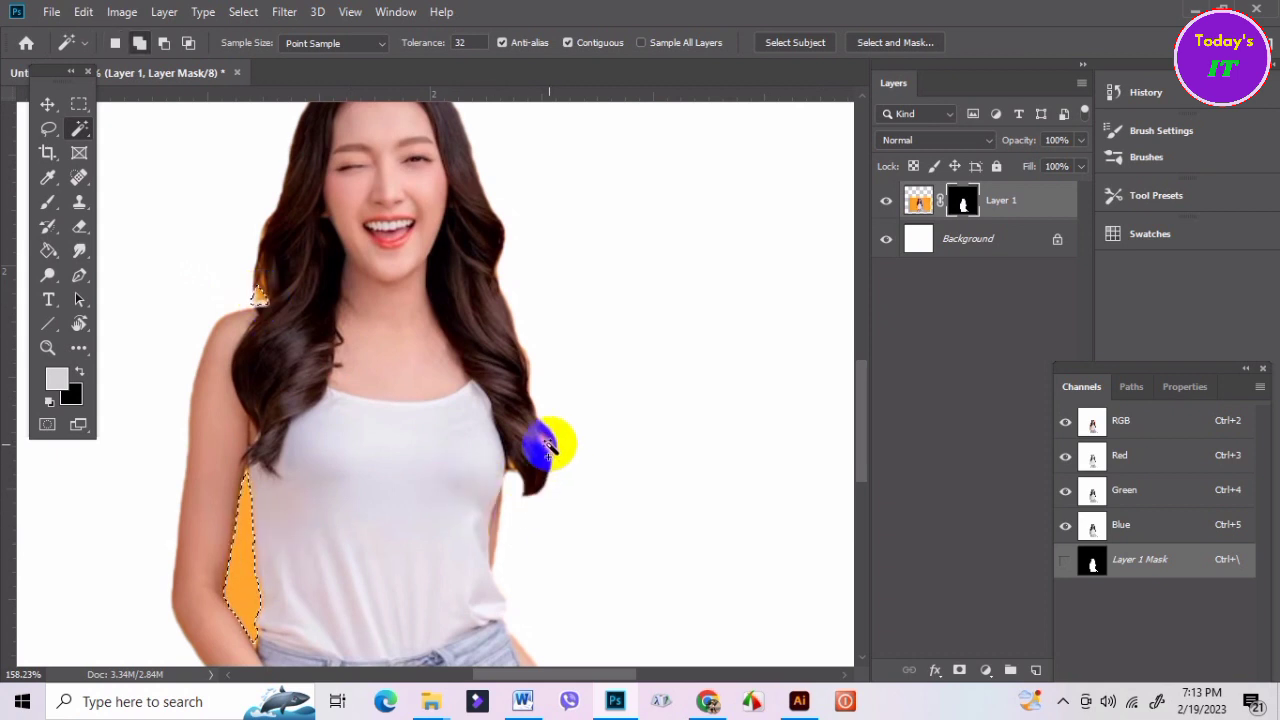
pyautogui.click(73, 390)
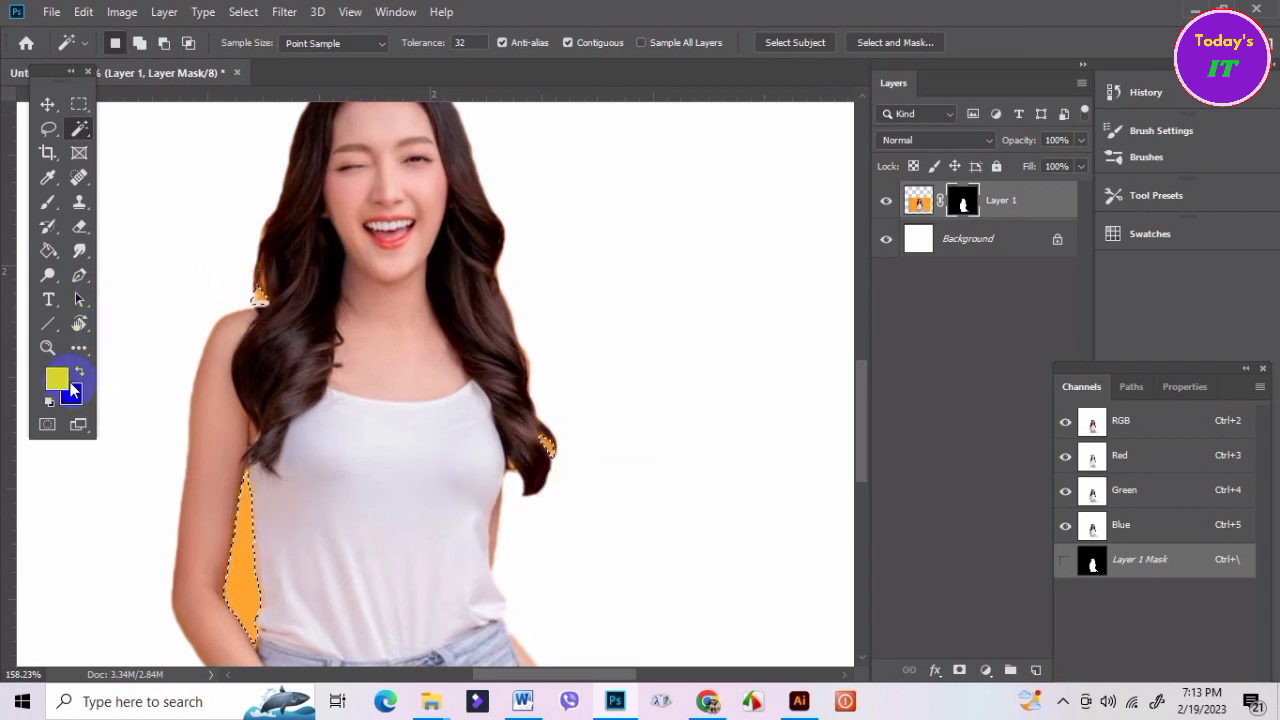
# Target Layer 1's image and sample the shirt's white as the foreground colour.
pyautogui.press('i')
pyautogui.click(650, 366)
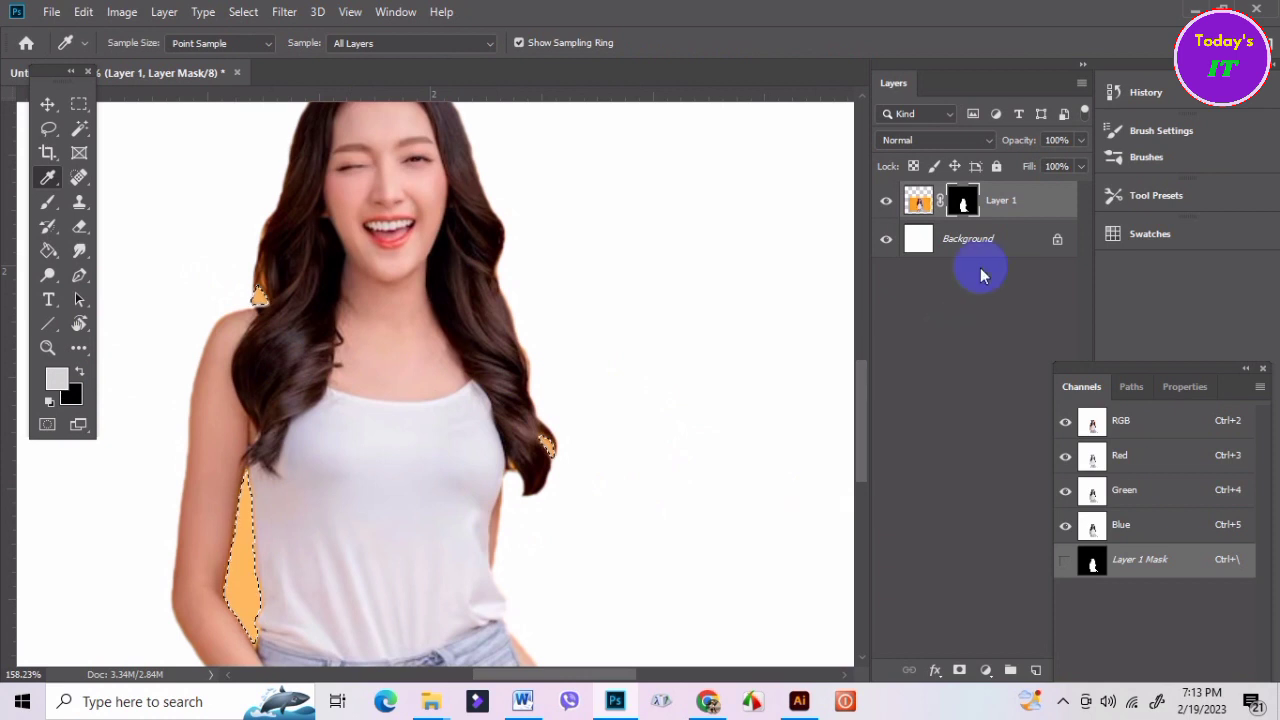
pyautogui.click(918, 201)
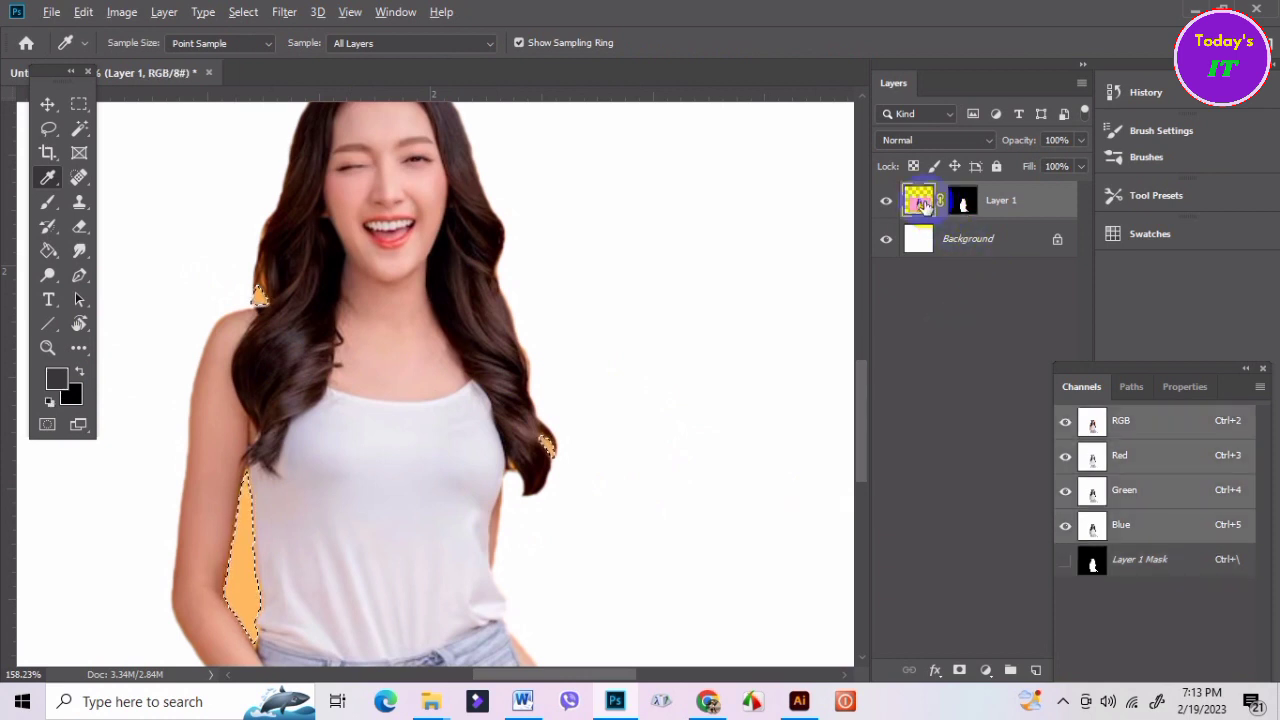
pyautogui.click(725, 337)
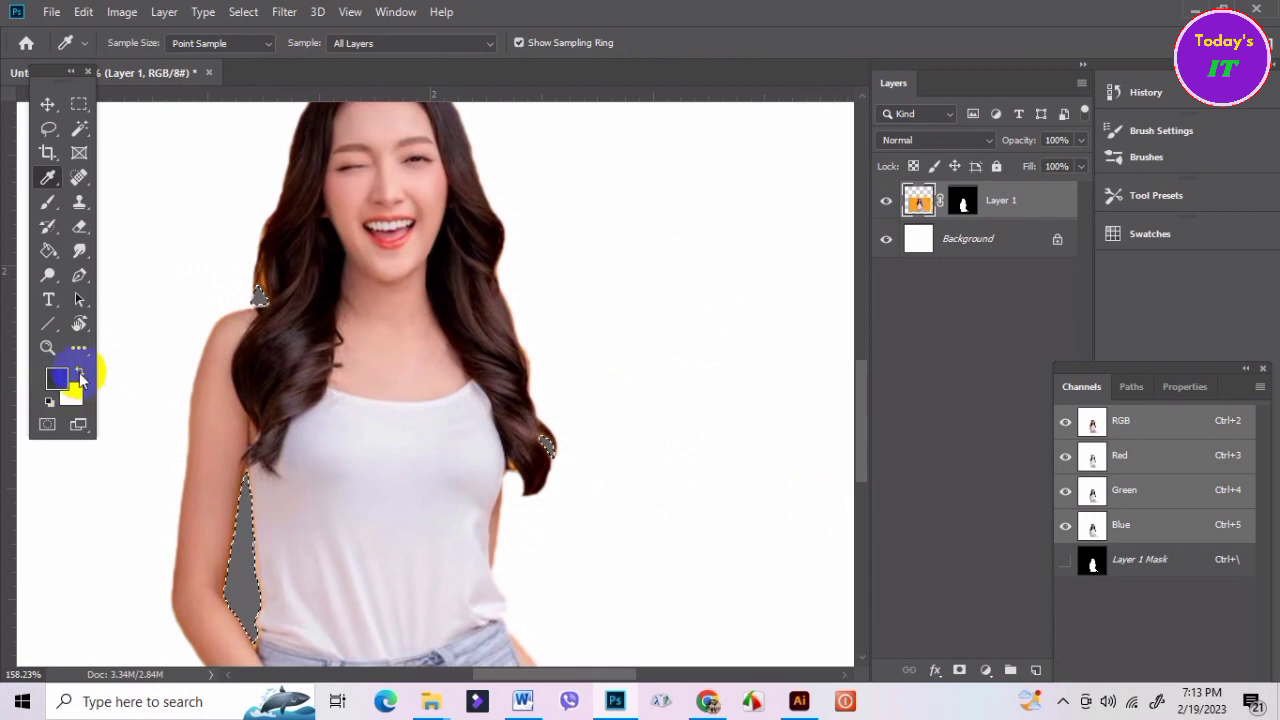
pyautogui.moveTo(393, 376); pyautogui.dragTo(433, 375)
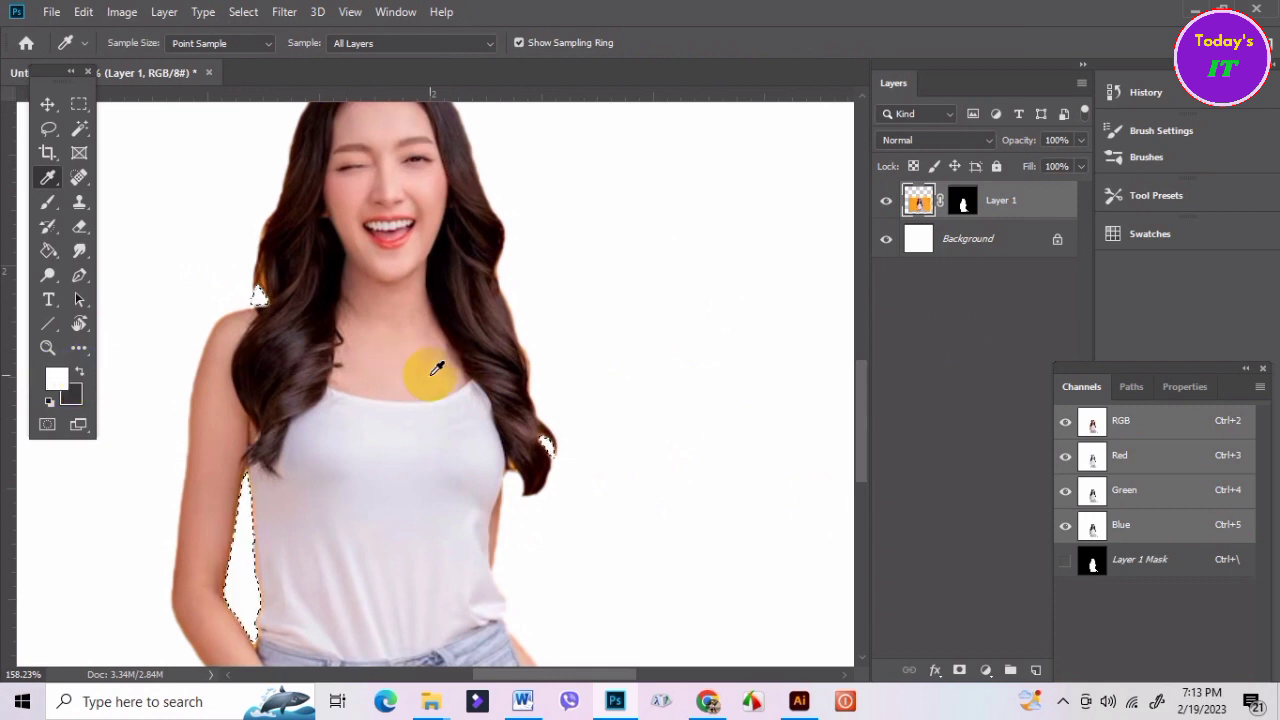
pyautogui.scroll(-3, 378, 400)
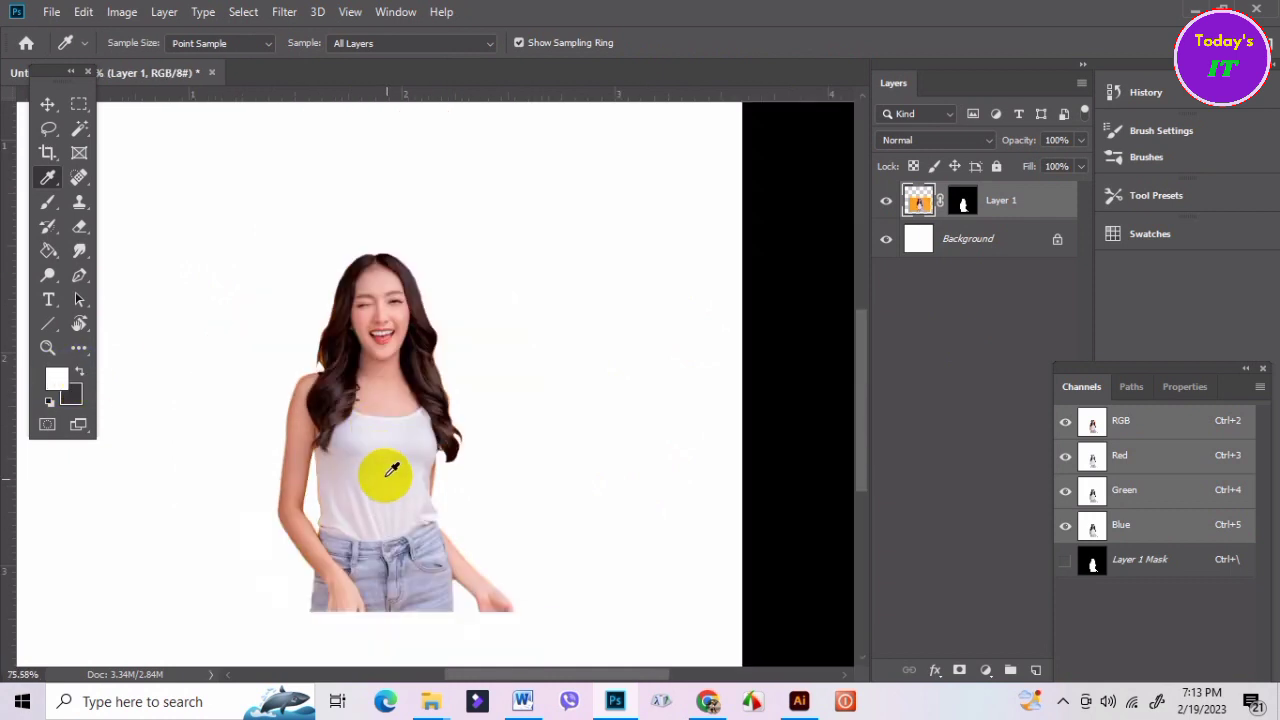
pyautogui.scroll(-2, 486, 528)
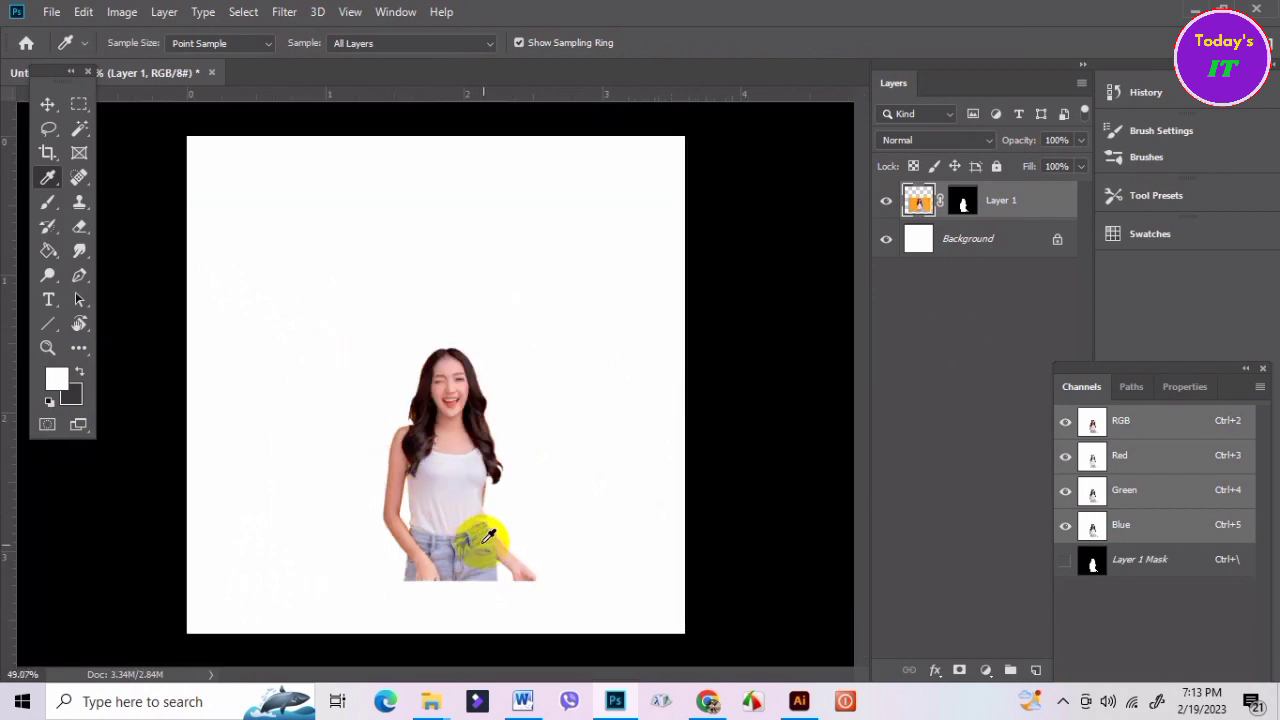
# Move the woman so she sits centred in the lower half of the canvas.
pyautogui.click(47, 104)
pyautogui.scroll(-1, 390, 418)
pyautogui.moveTo(395, 420); pyautogui.dragTo(330, 478)
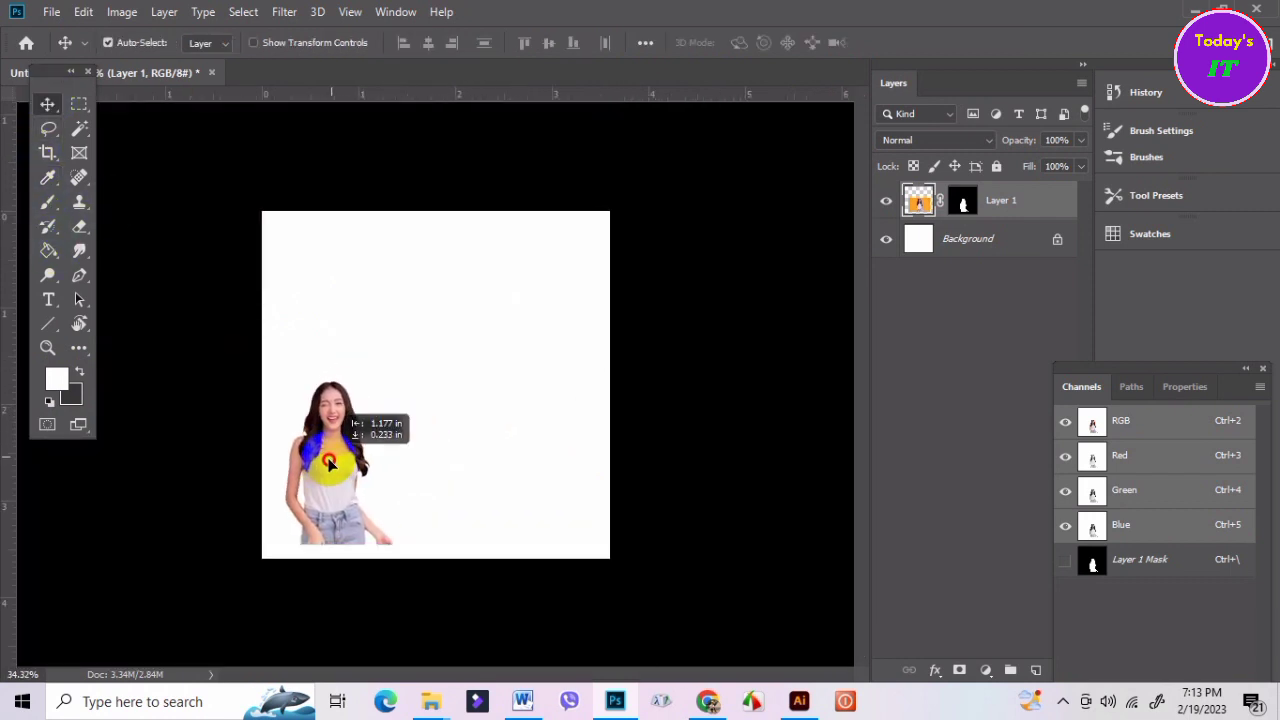
pyautogui.scroll(2, 315, 460)
pyautogui.moveTo(223, 437); pyautogui.dragTo(510, 405)
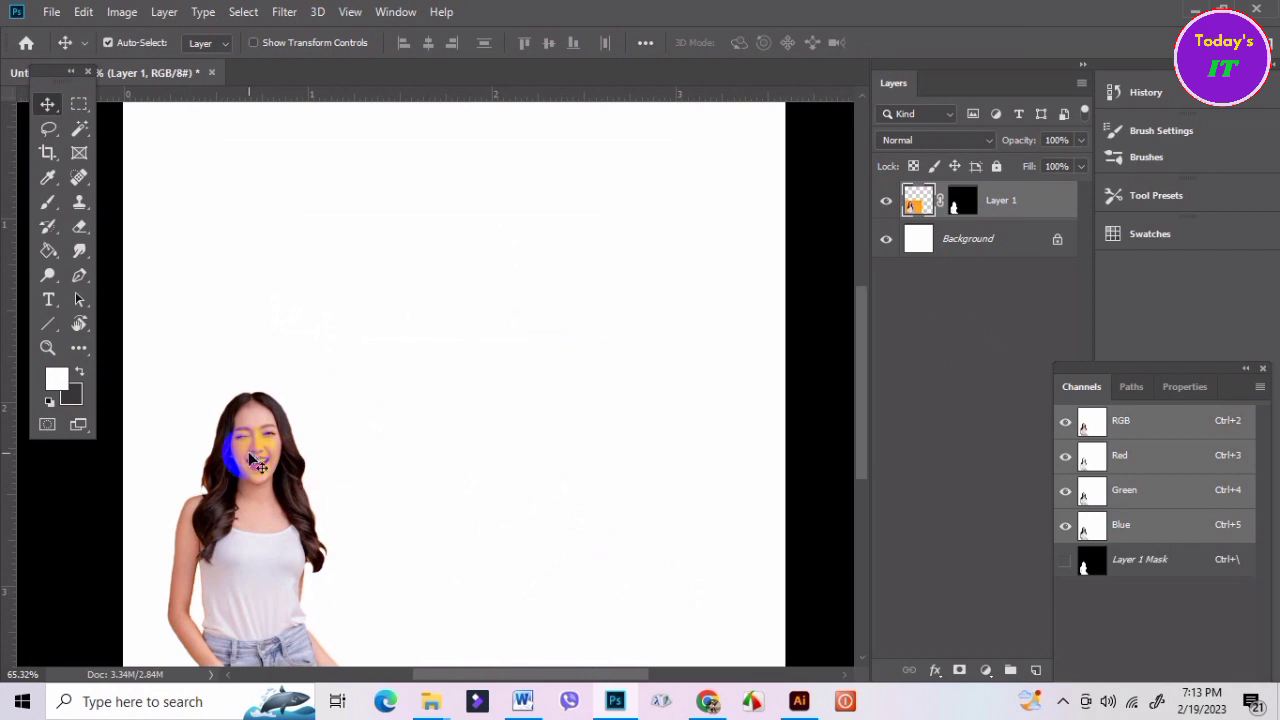
pyautogui.scroll(1, 451, 434)
pyautogui.scroll(1, 471, 414)
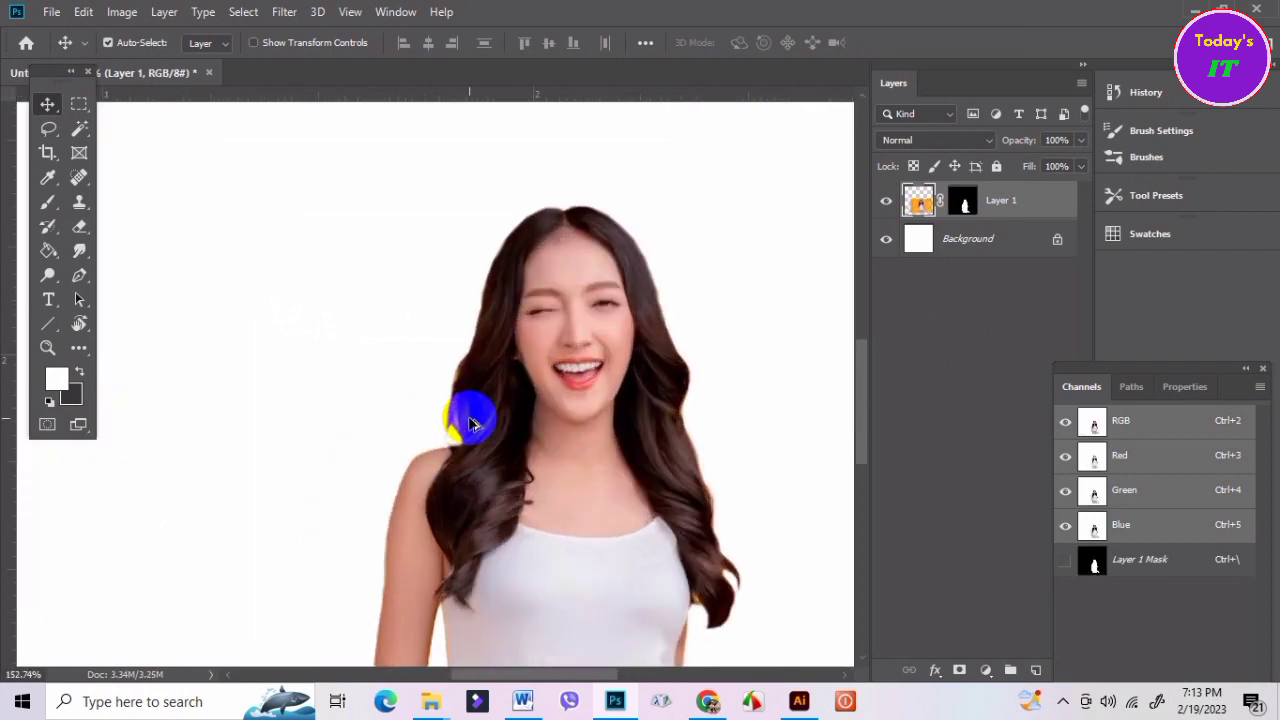
pyautogui.scroll(2, 472, 424)
pyautogui.scroll(-2, 425, 420)
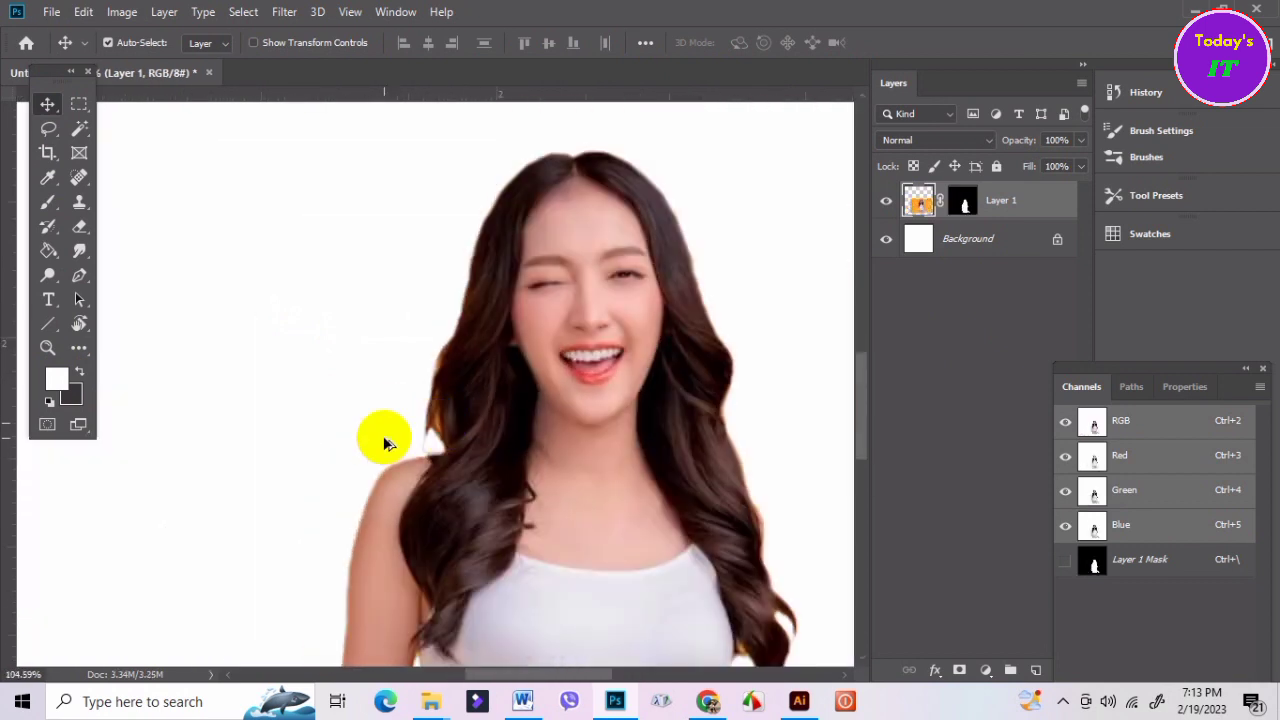
pyautogui.scroll(-1, 390, 445)
pyautogui.moveTo(425, 478); pyautogui.dragTo(427, 403)
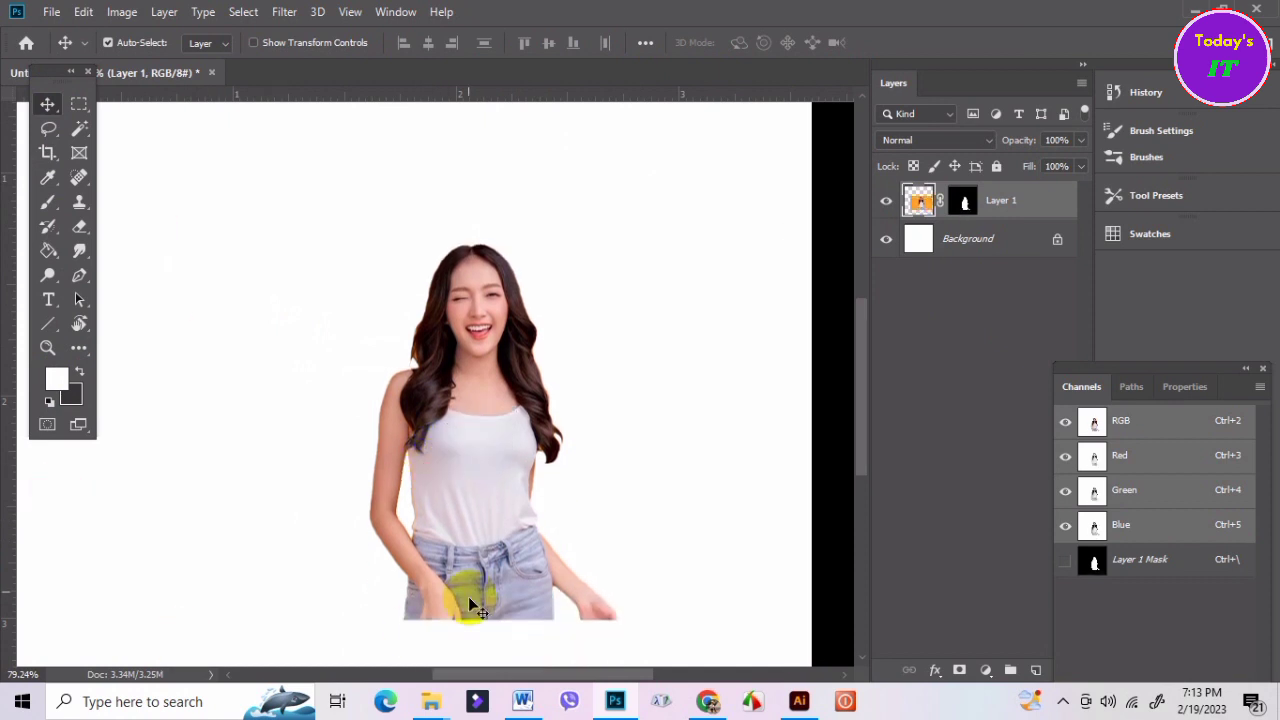
pyautogui.click(964, 201)
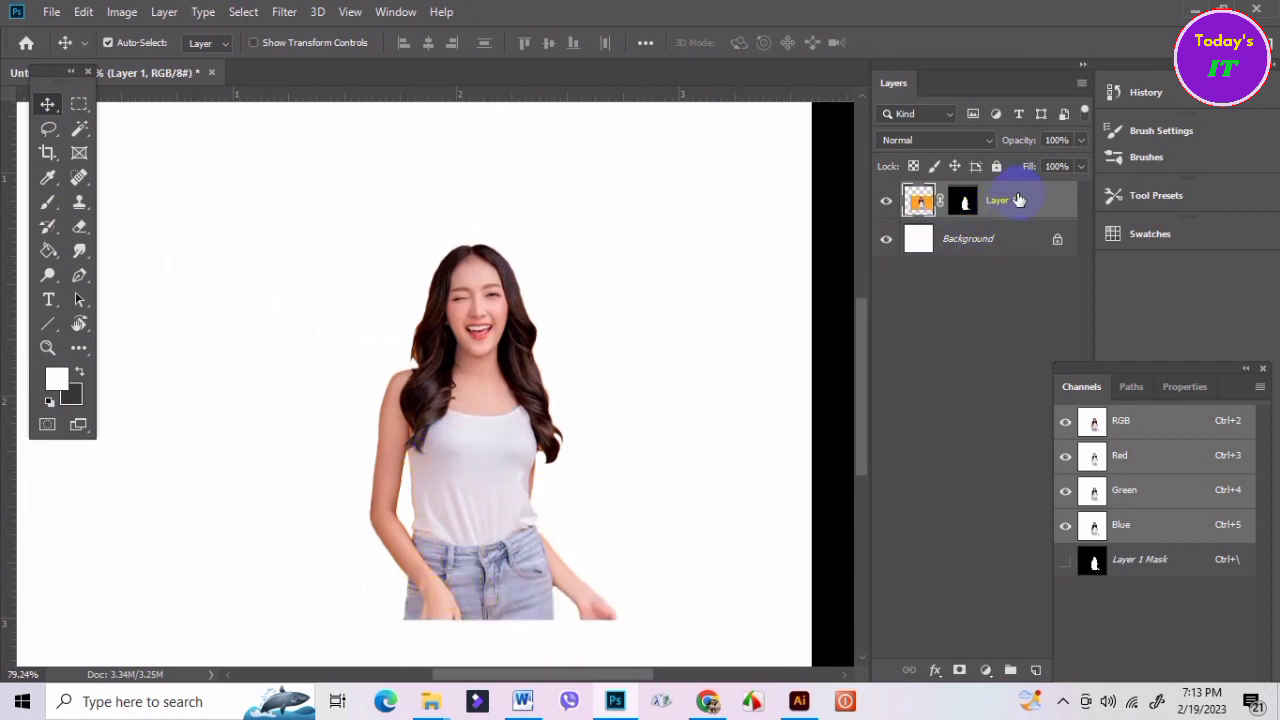
pyautogui.click(922, 202)
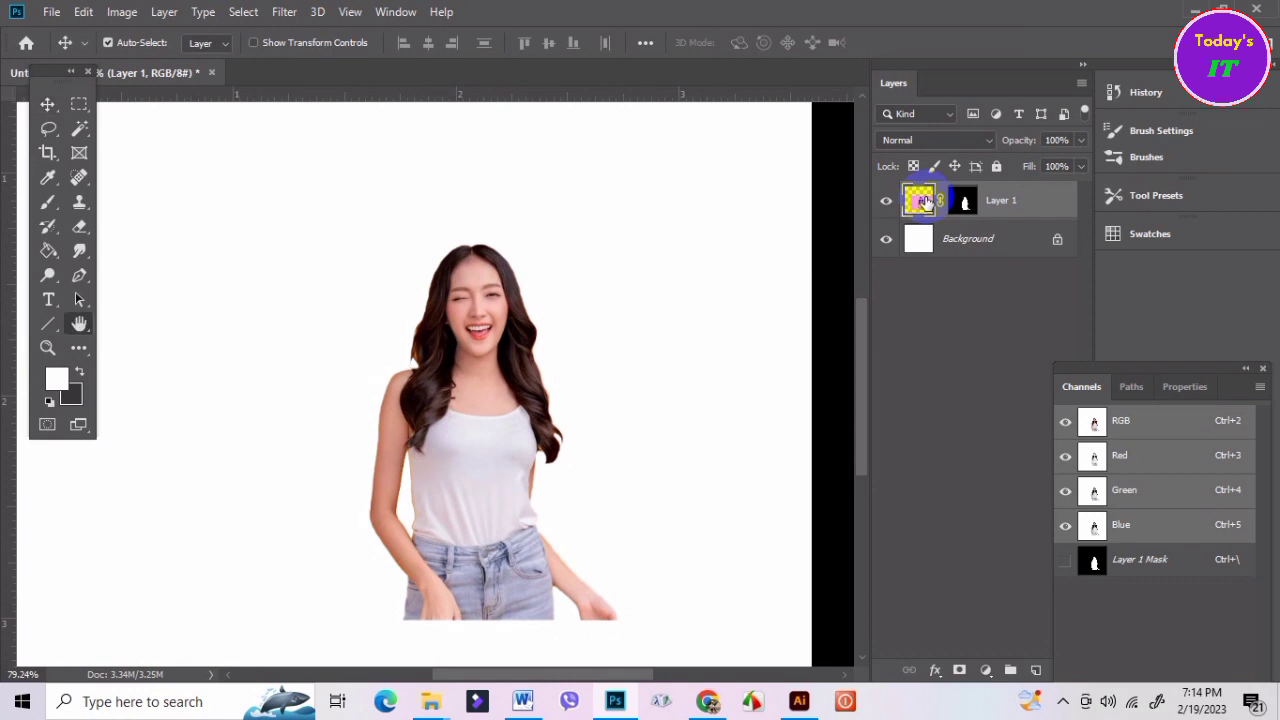
# In Layer 1's Blending Options, set This Layer Blend If to 0–254 and apply.
pyautogui.doubleClick(922, 202)
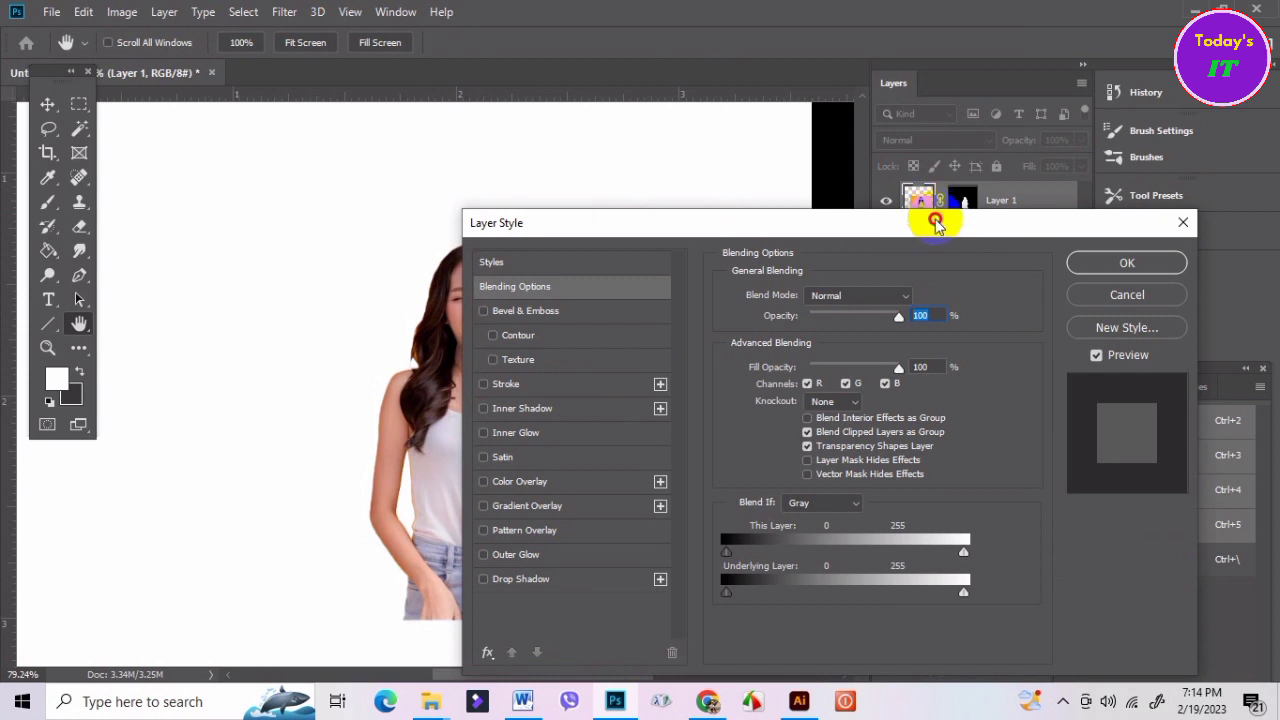
pyautogui.moveTo(932, 218); pyautogui.dragTo(1150, 186)
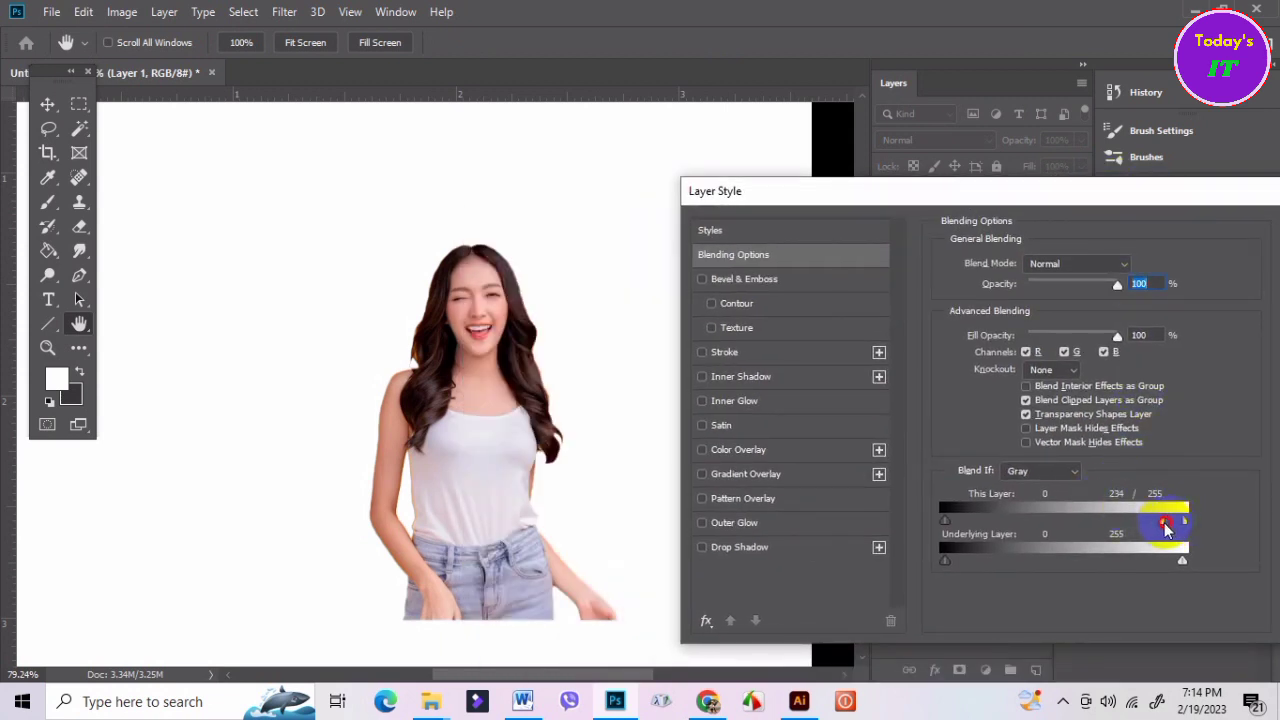
pyautogui.moveTo(1165, 527)
pyautogui.mouseDown()
pyautogui.moveTo(1069, 531)
pyautogui.moveTo(1128, 530)
pyautogui.mouseUp()
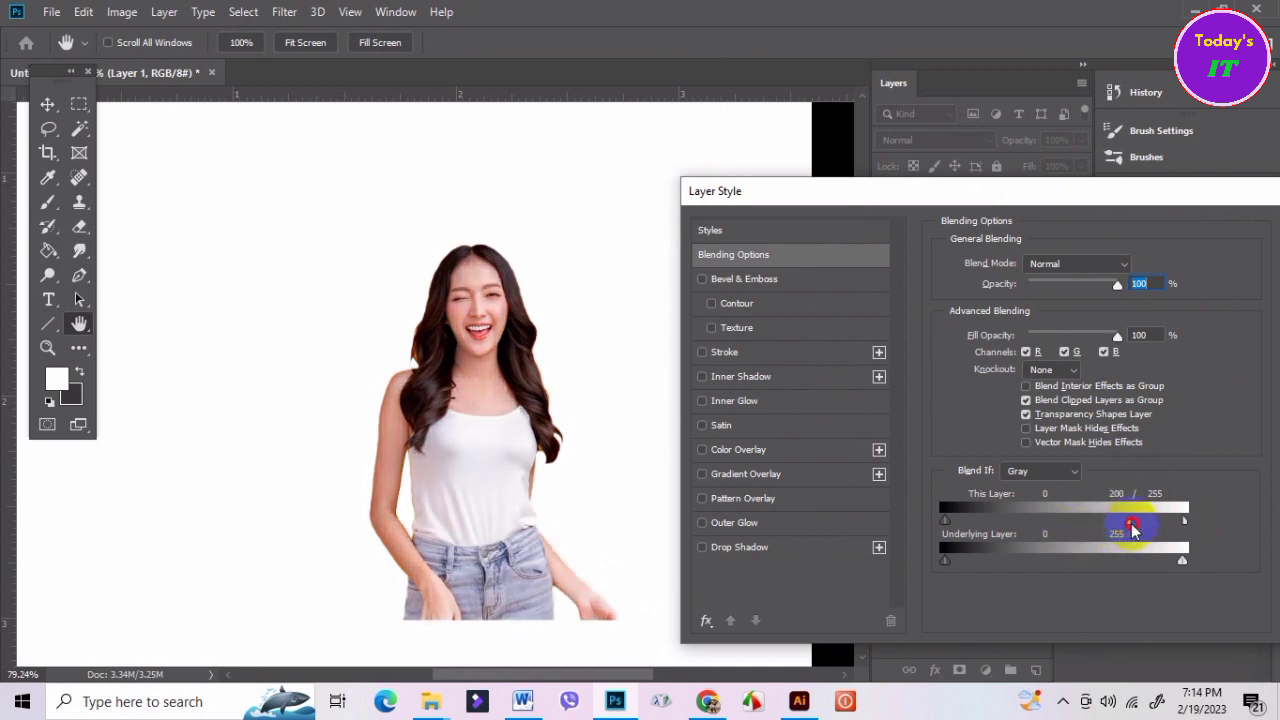
pyautogui.moveTo(1184, 521)
pyautogui.mouseDown()
pyautogui.moveTo(1130, 528)
pyautogui.moveTo(1180, 525)
pyautogui.mouseUp()
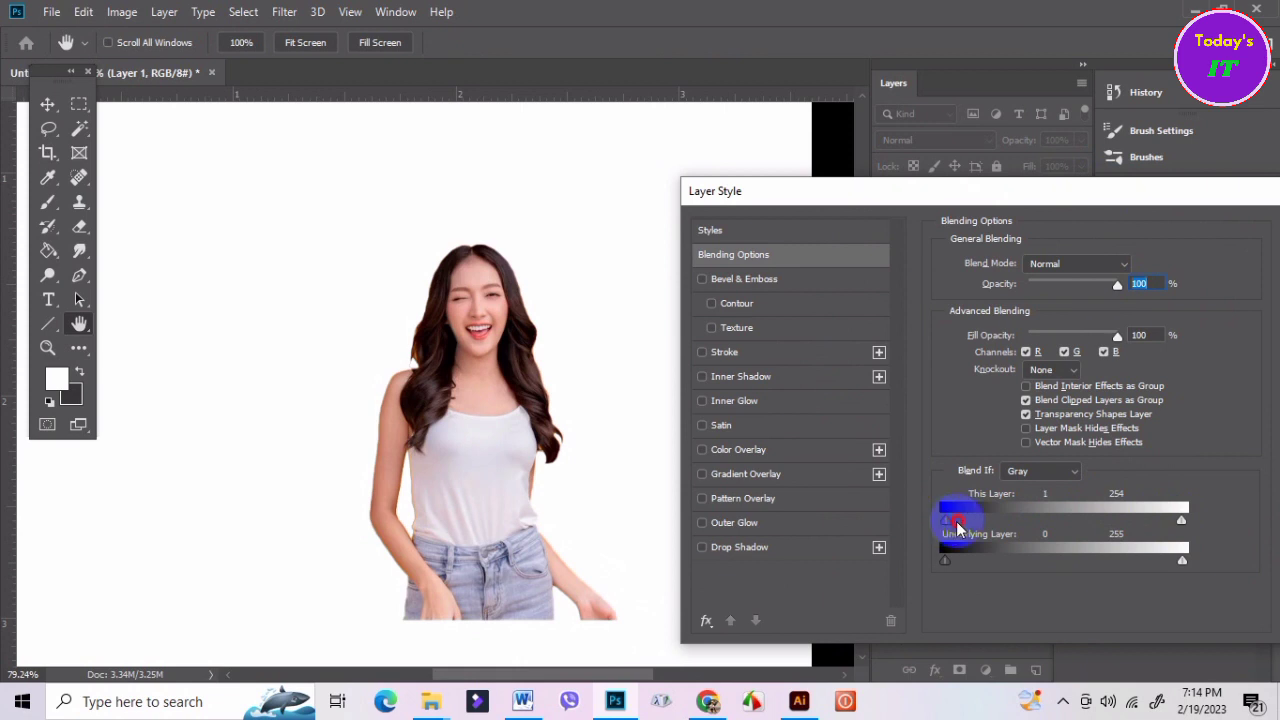
pyautogui.moveTo(944, 521)
pyautogui.mouseDown()
pyautogui.moveTo(985, 522)
pyautogui.moveTo(949, 528)
pyautogui.mouseUp()
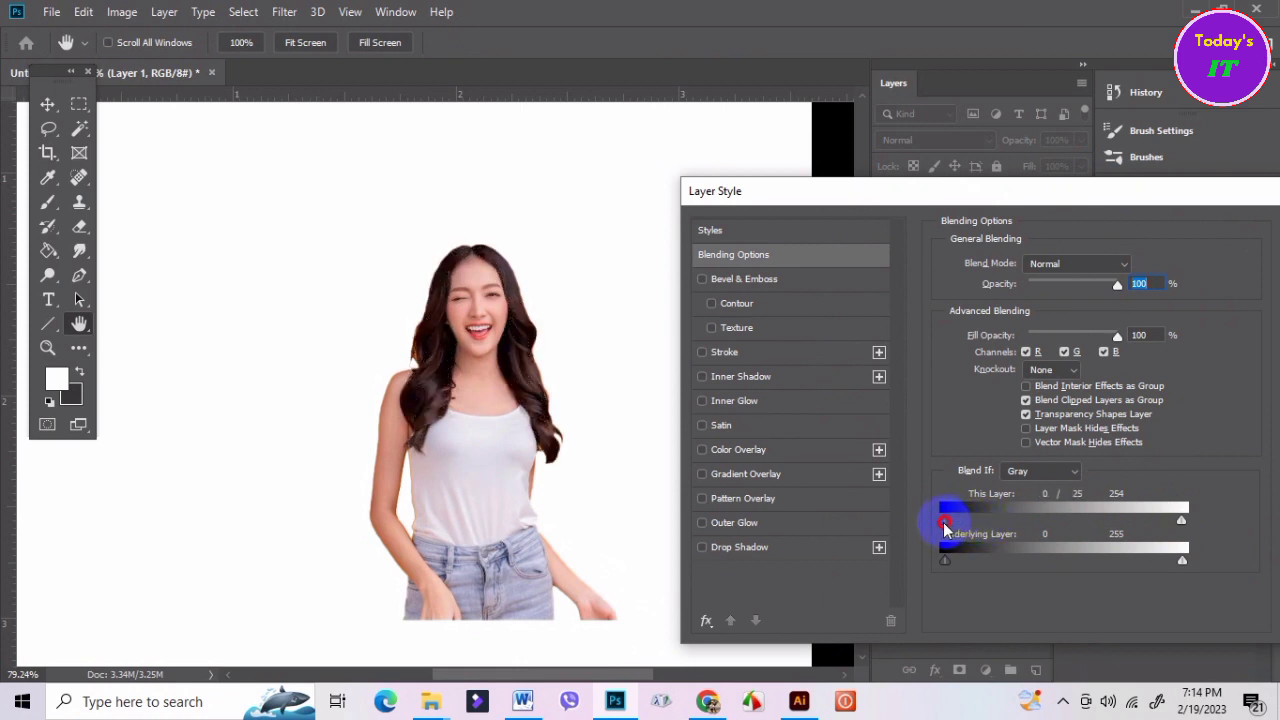
pyautogui.moveTo(1106, 194); pyautogui.dragTo(914, 236)
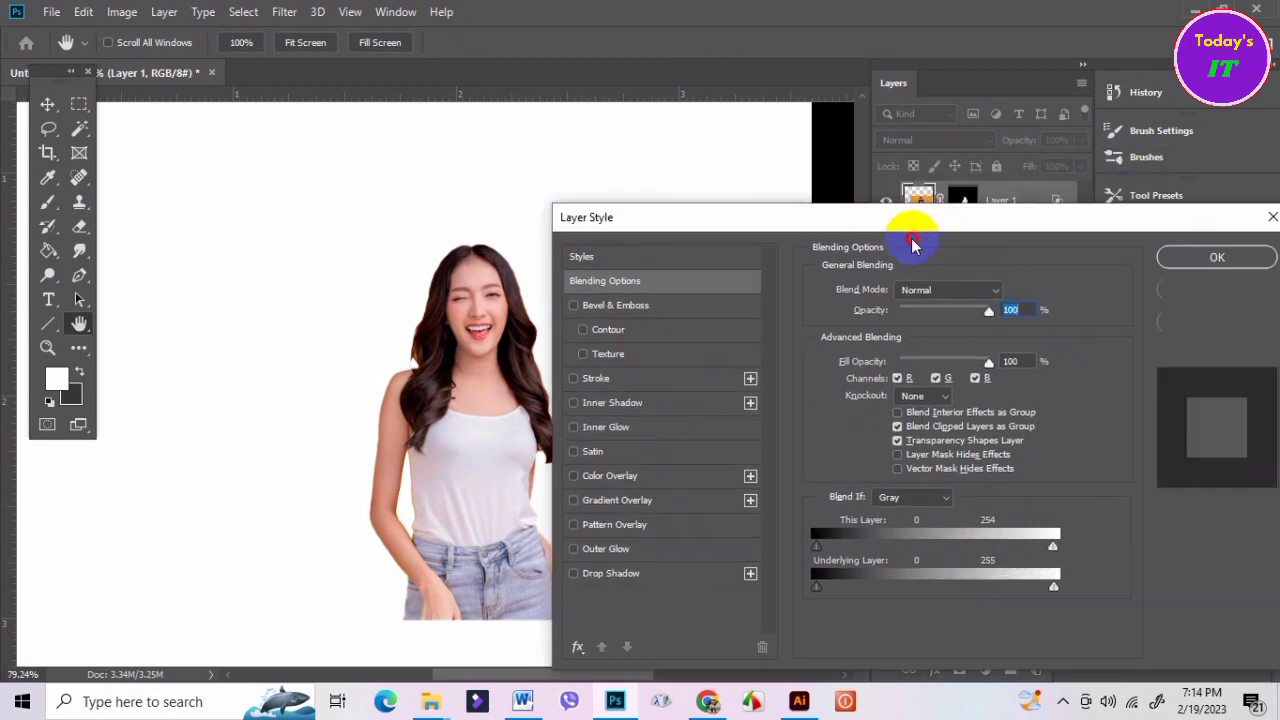
pyautogui.click(1152, 275)
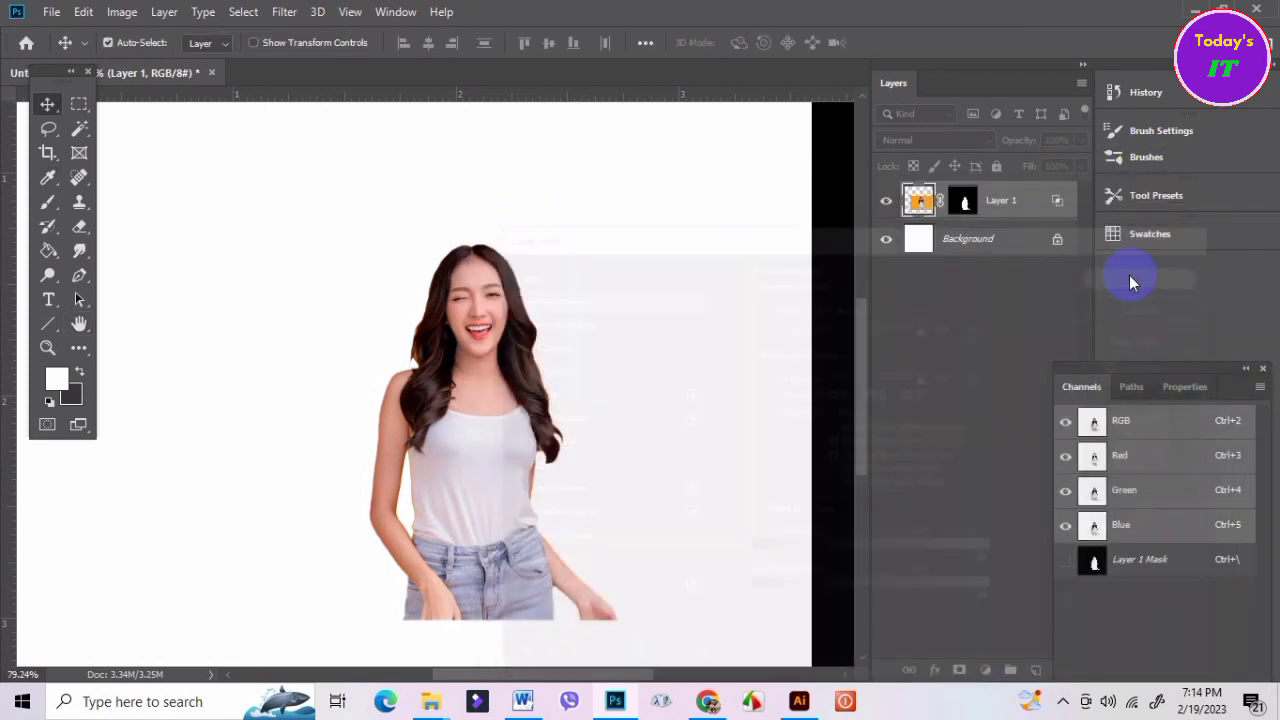
pyautogui.scroll(-3, 508, 440)
# Move the woman left and down, scale her to about 121%, and nudge her lower.
pyautogui.click(47, 104)
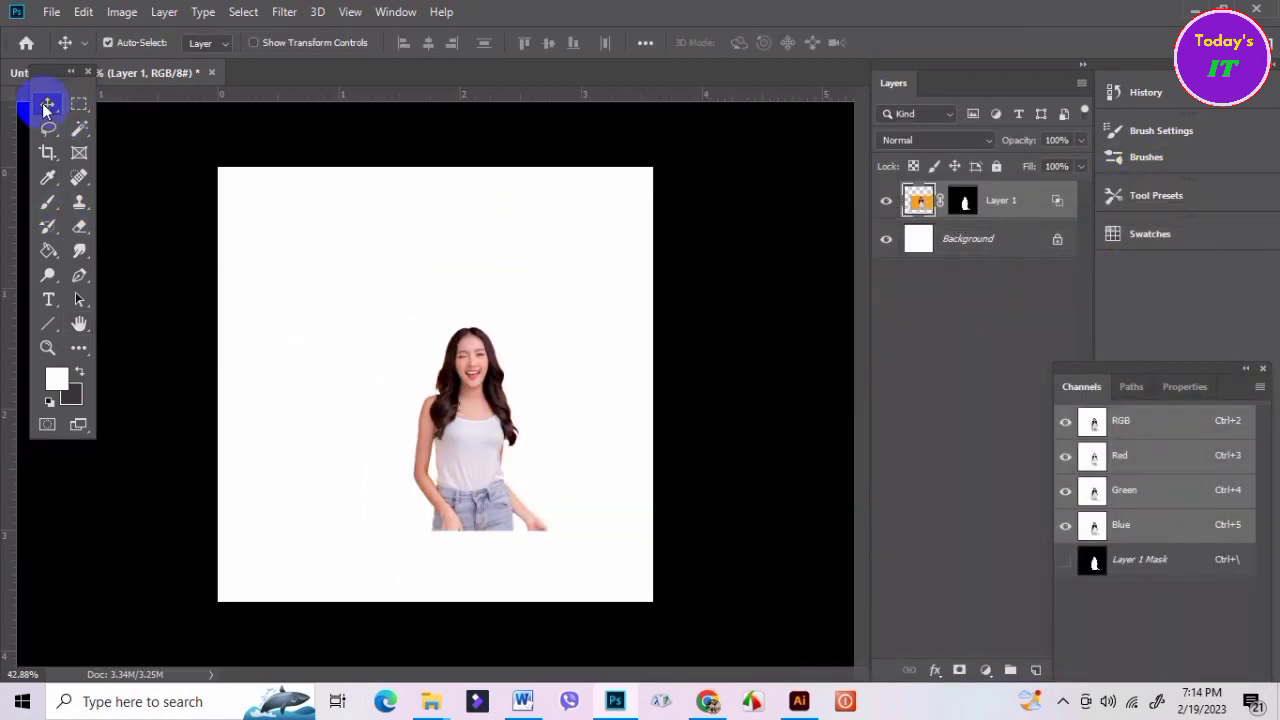
pyautogui.moveTo(455, 418); pyautogui.dragTo(289, 480)
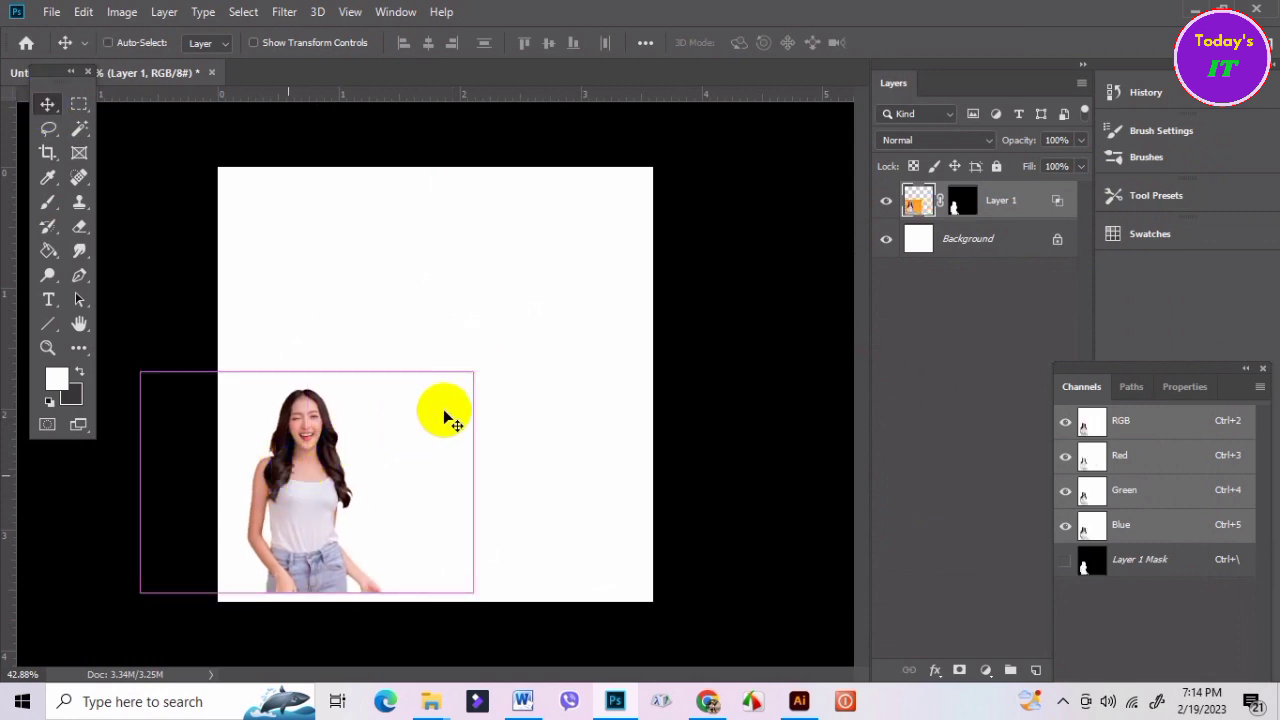
pyautogui.hotkey('ctrl', 't')
pyautogui.moveTo(473, 371); pyautogui.dragTo(491, 237)
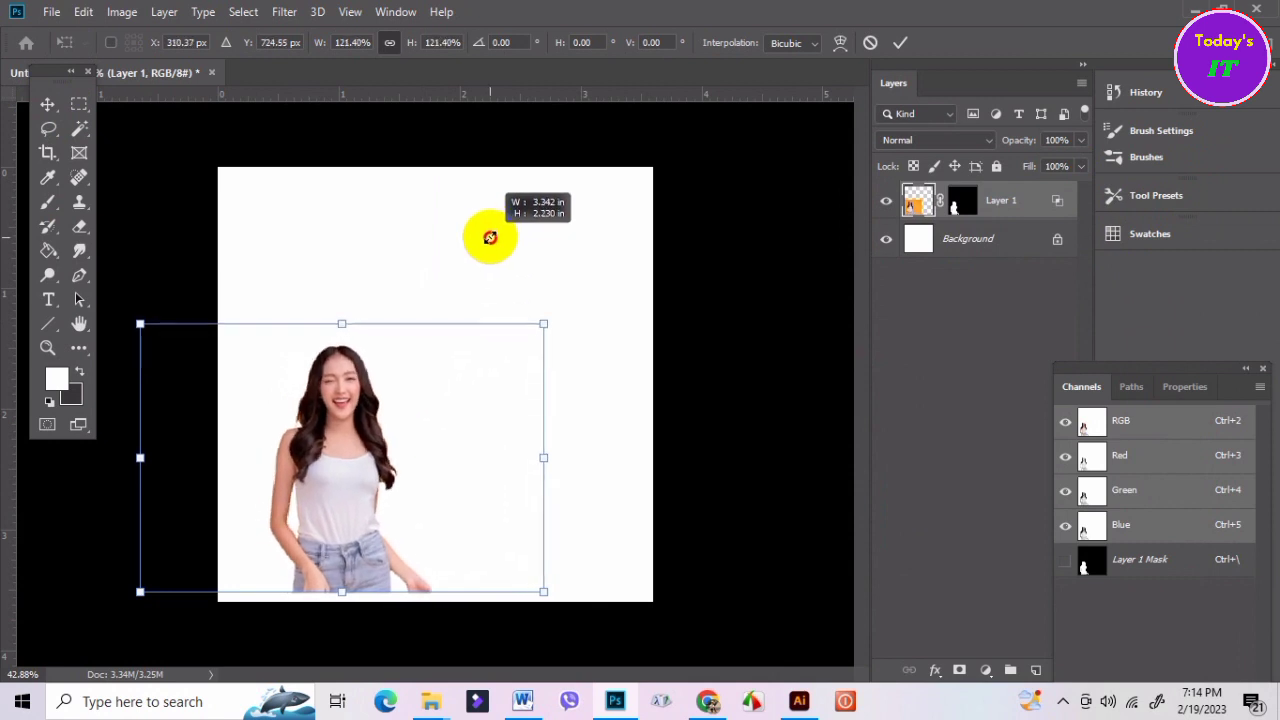
pyautogui.click(898, 42)
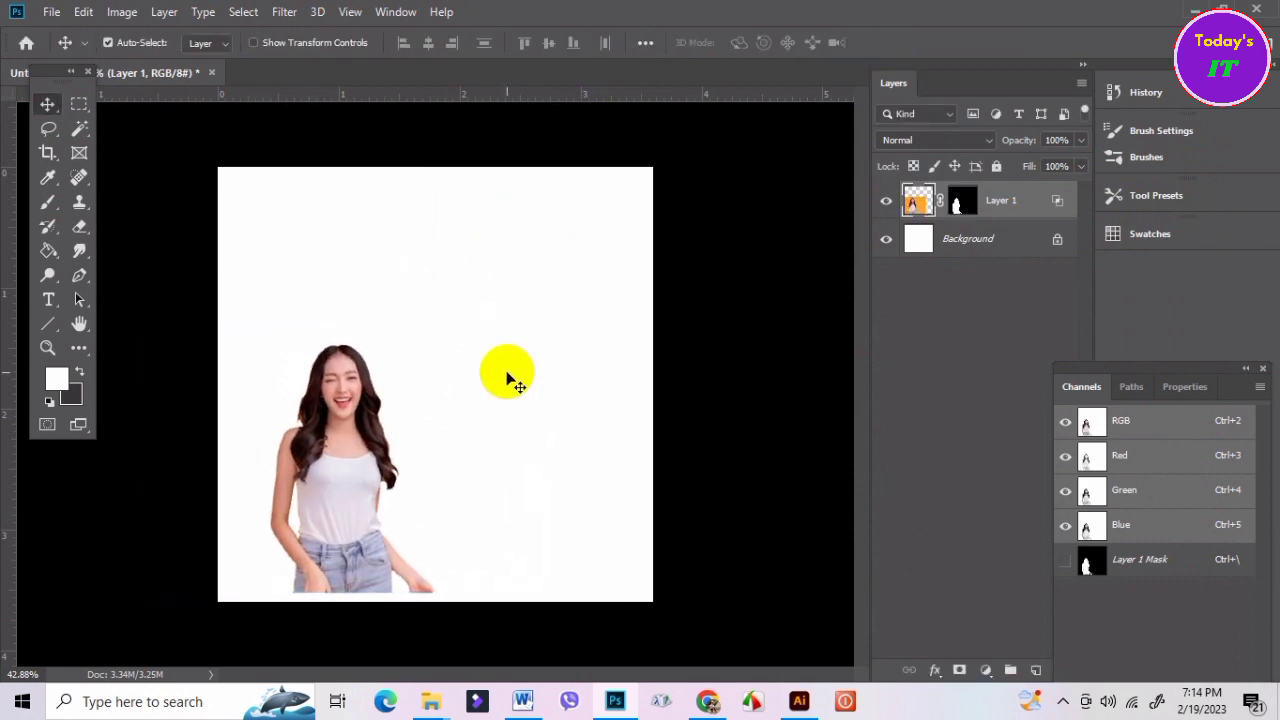
pyautogui.moveTo(362, 435); pyautogui.dragTo(365, 479)
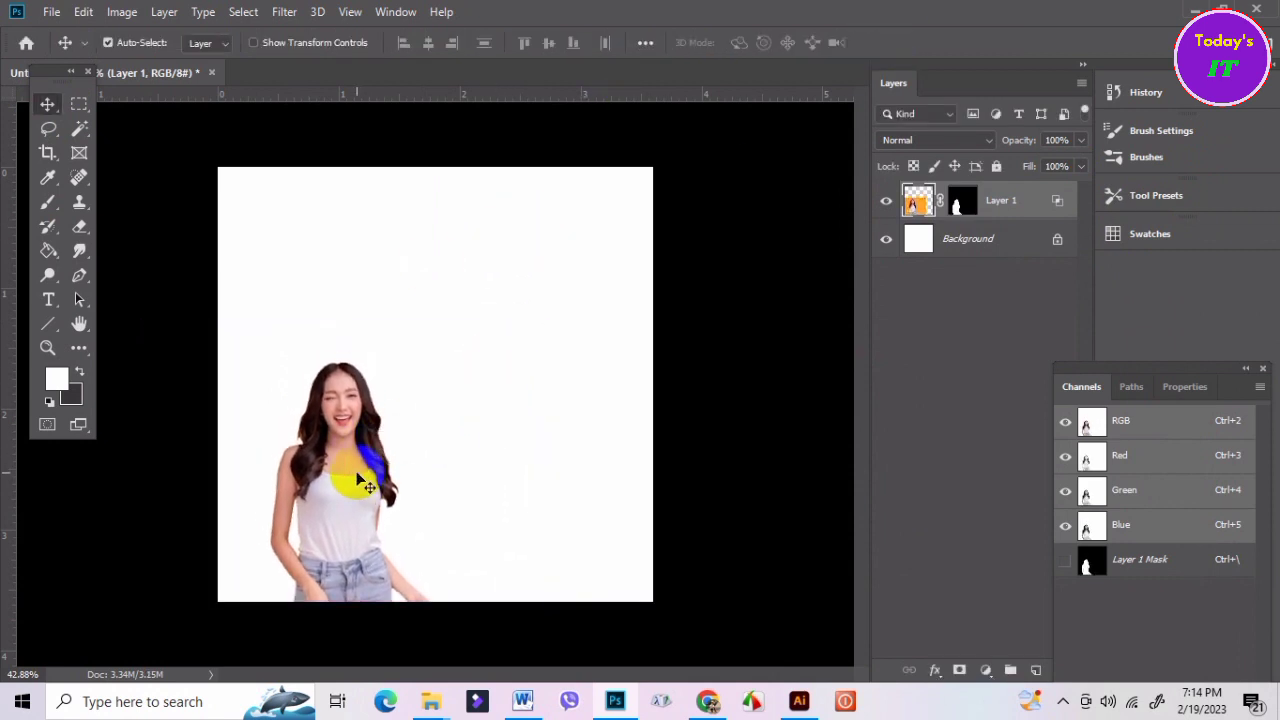
# Rescale the woman to about 123% and shift her slightly left.
pyautogui.hotkey('ctrl', 't')
pyautogui.moveTo(546, 343); pyautogui.dragTo(638, 279)
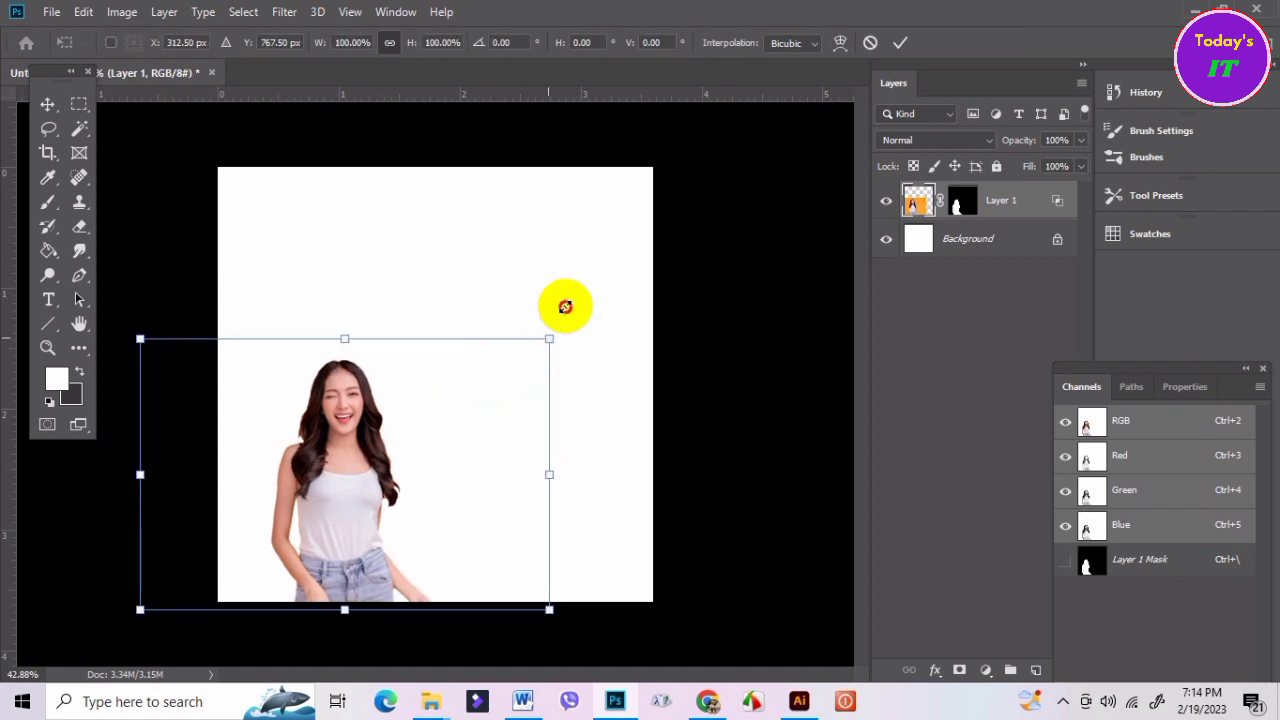
pyautogui.moveTo(425, 484); pyautogui.dragTo(388, 484)
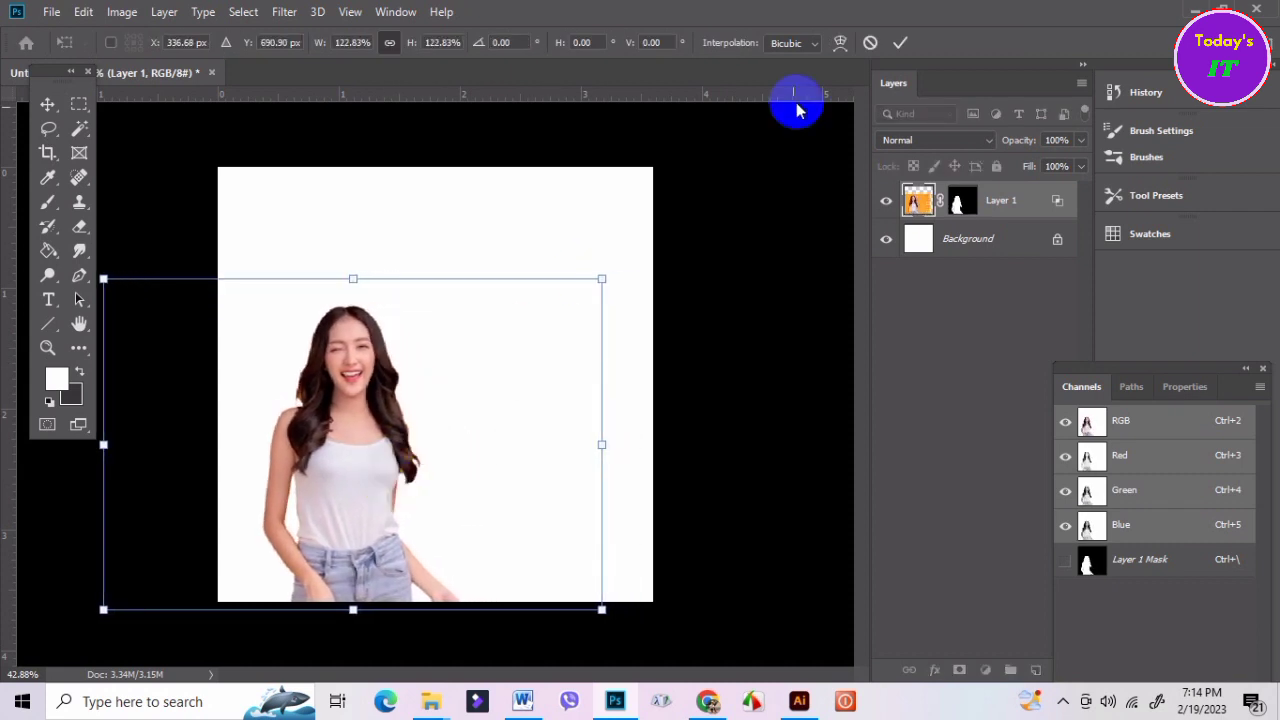
pyautogui.click(900, 42)
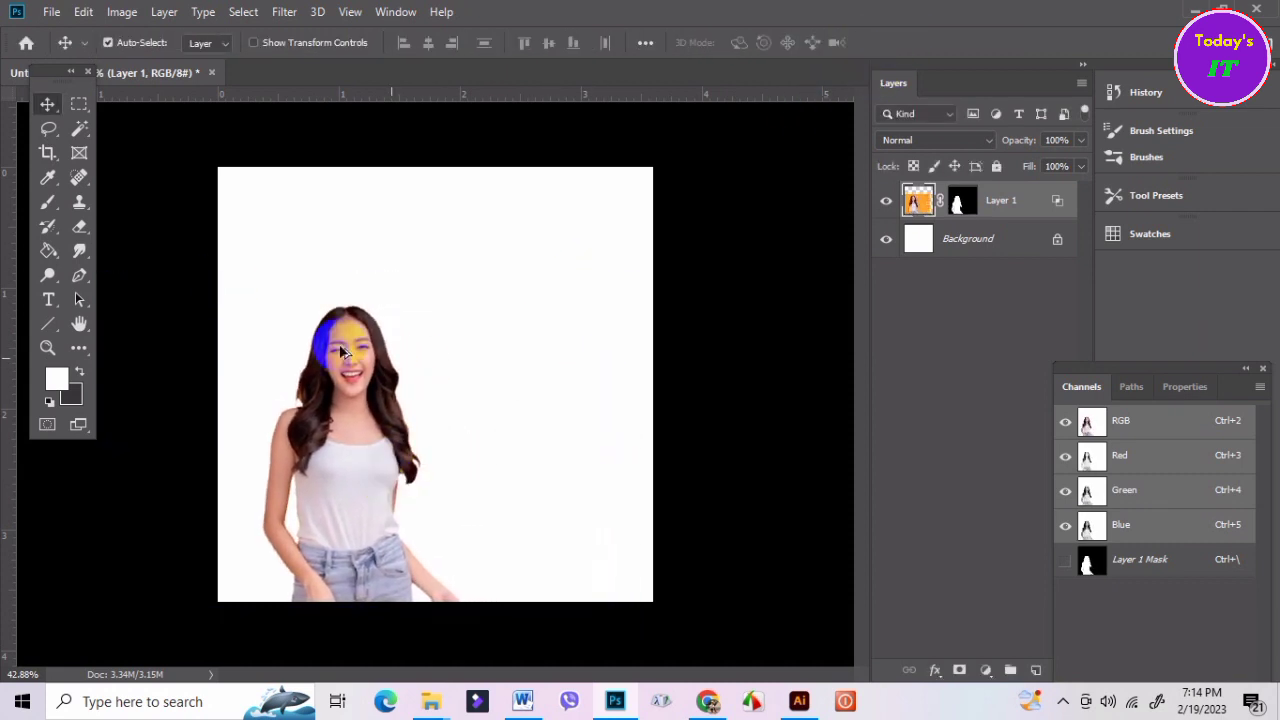
pyautogui.scroll(3, 358, 345)
pyautogui.scroll(-2, 470, 398)
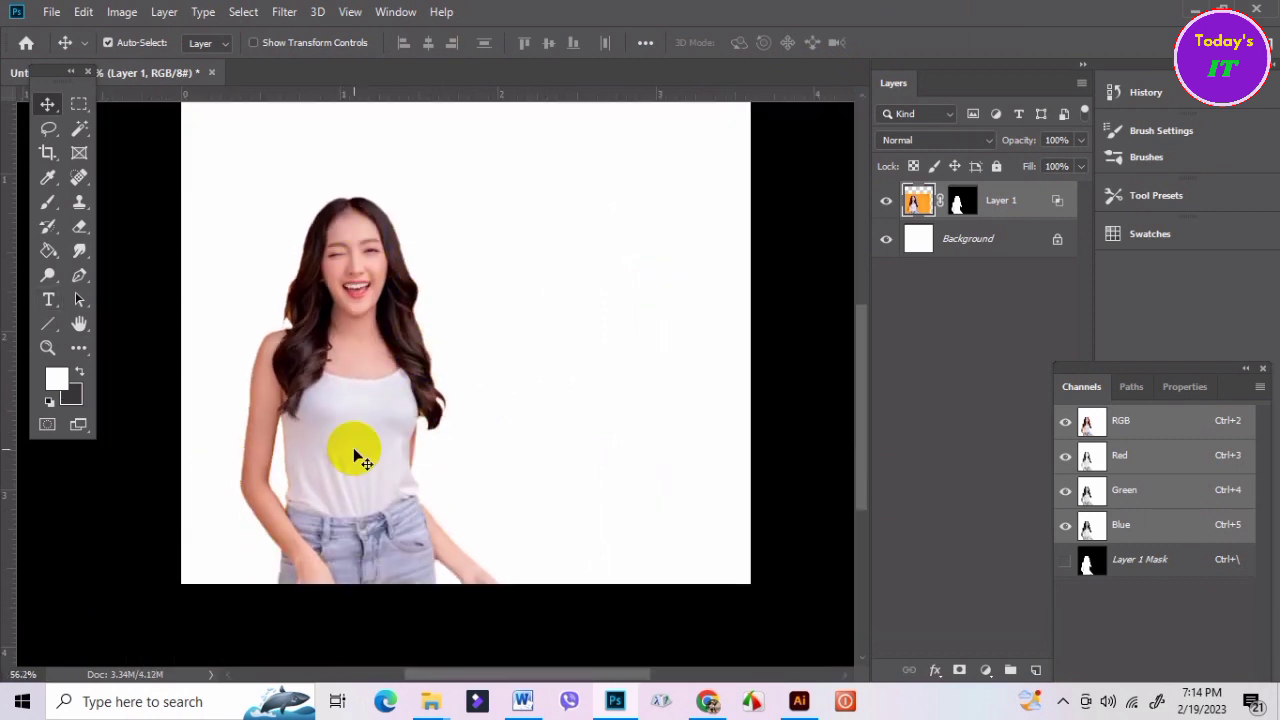
pyautogui.scroll(2, 294, 294)
pyautogui.scroll(2, 300, 310)
pyautogui.scroll(2, 305, 320)
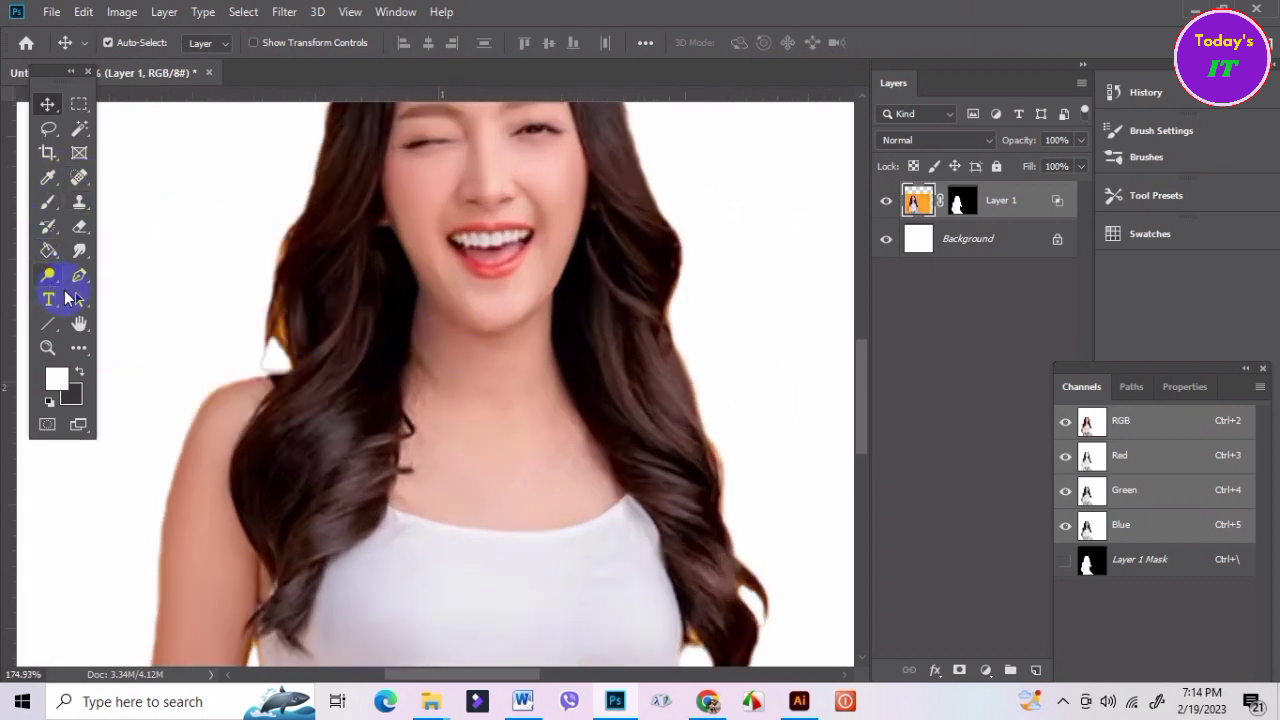
# Trace a Pen path around the white gap beside the left hair edge and delete it.
pyautogui.click(79, 275)
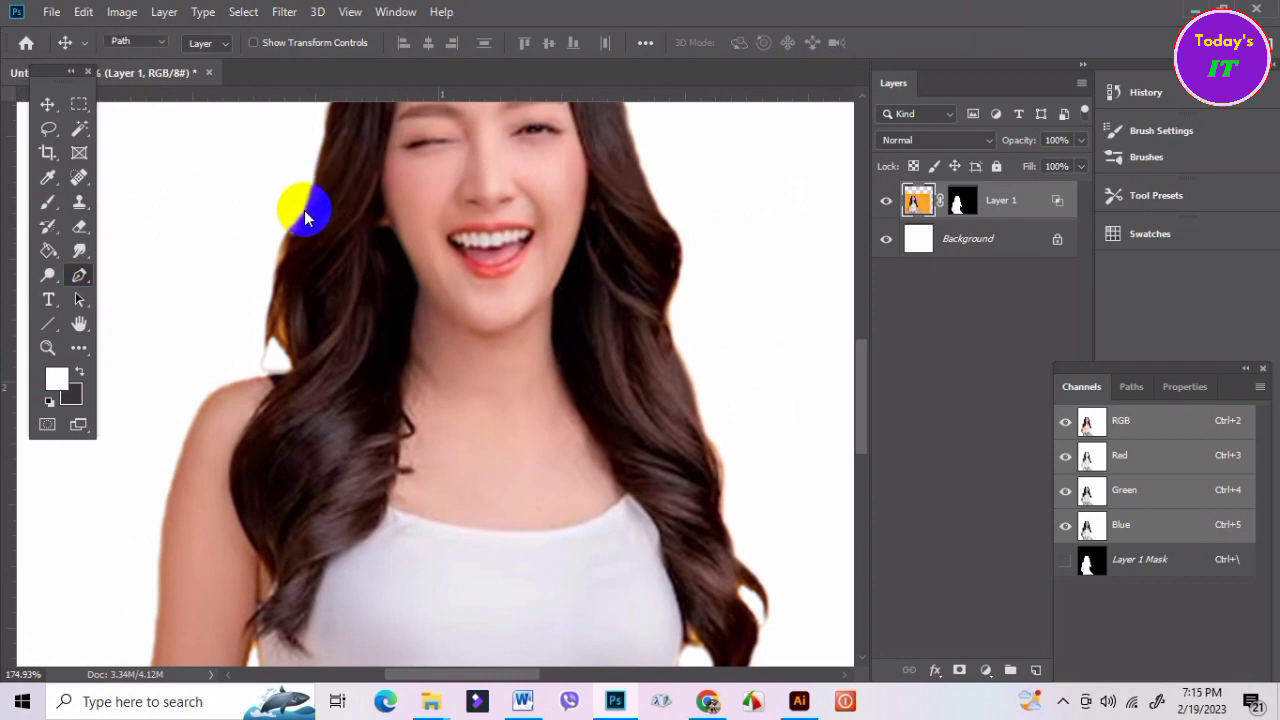
pyautogui.click(304, 210)
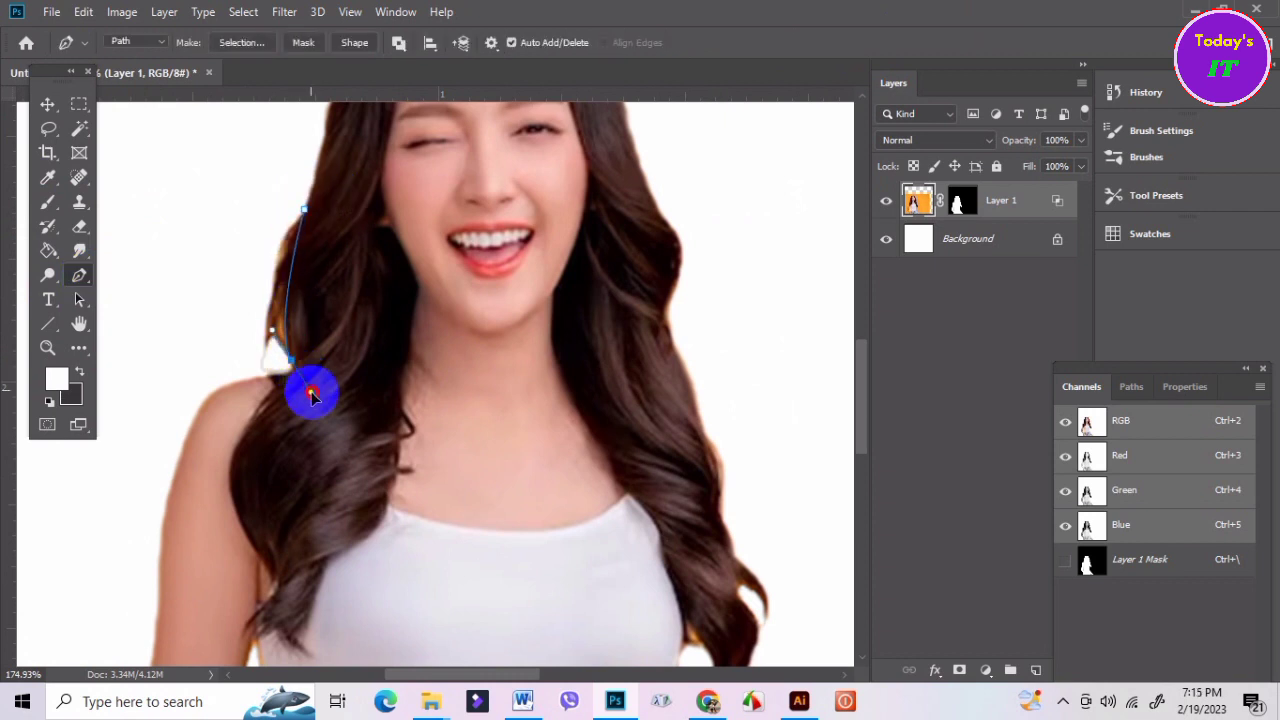
pyautogui.keyDown('alt'); pyautogui.click(298, 376); pyautogui.keyUp('alt')
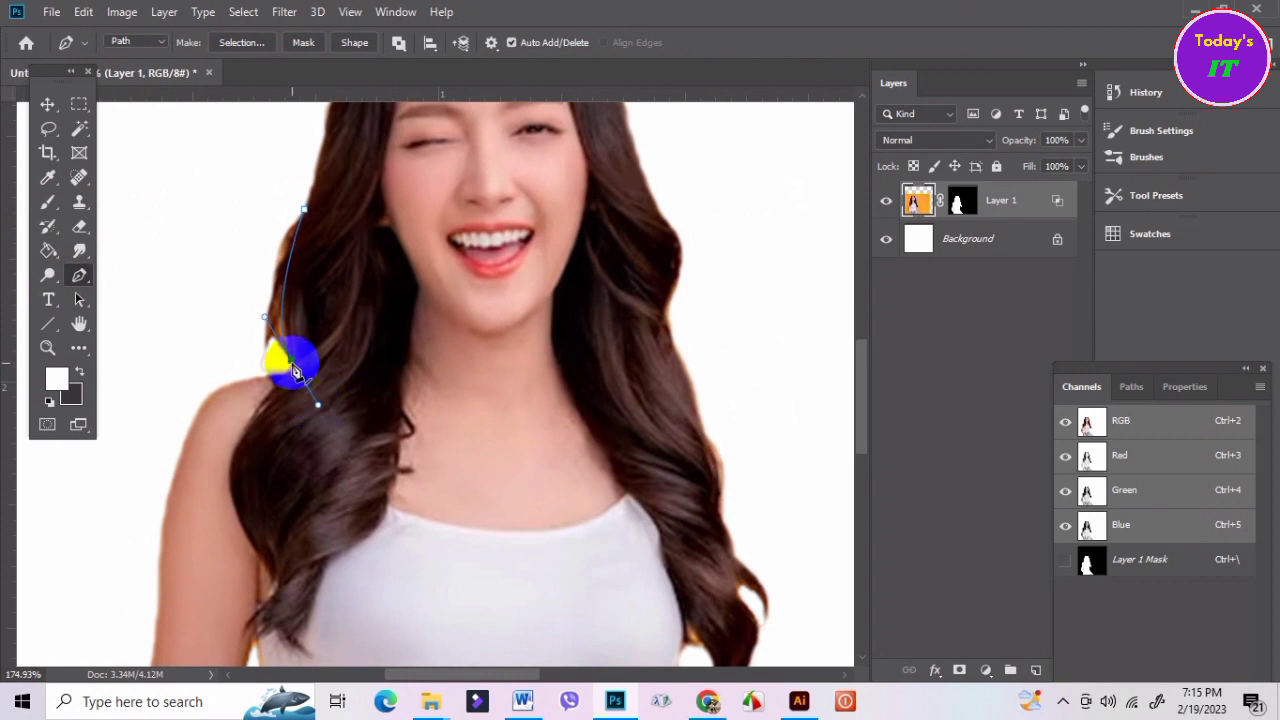
pyautogui.moveTo(243, 374); pyautogui.dragTo(195, 371)
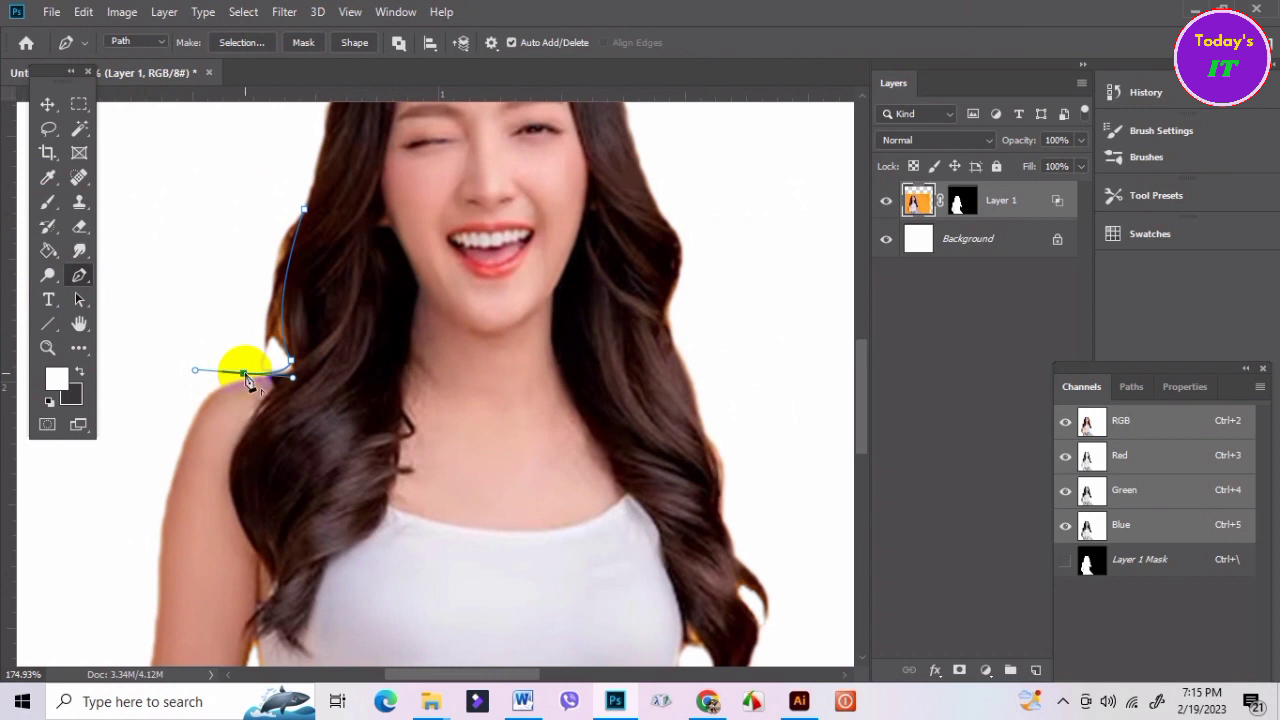
pyautogui.keyDown('alt'); pyautogui.click(244, 374); pyautogui.keyUp('alt')
pyautogui.moveTo(235, 238); pyautogui.dragTo(233, 234)
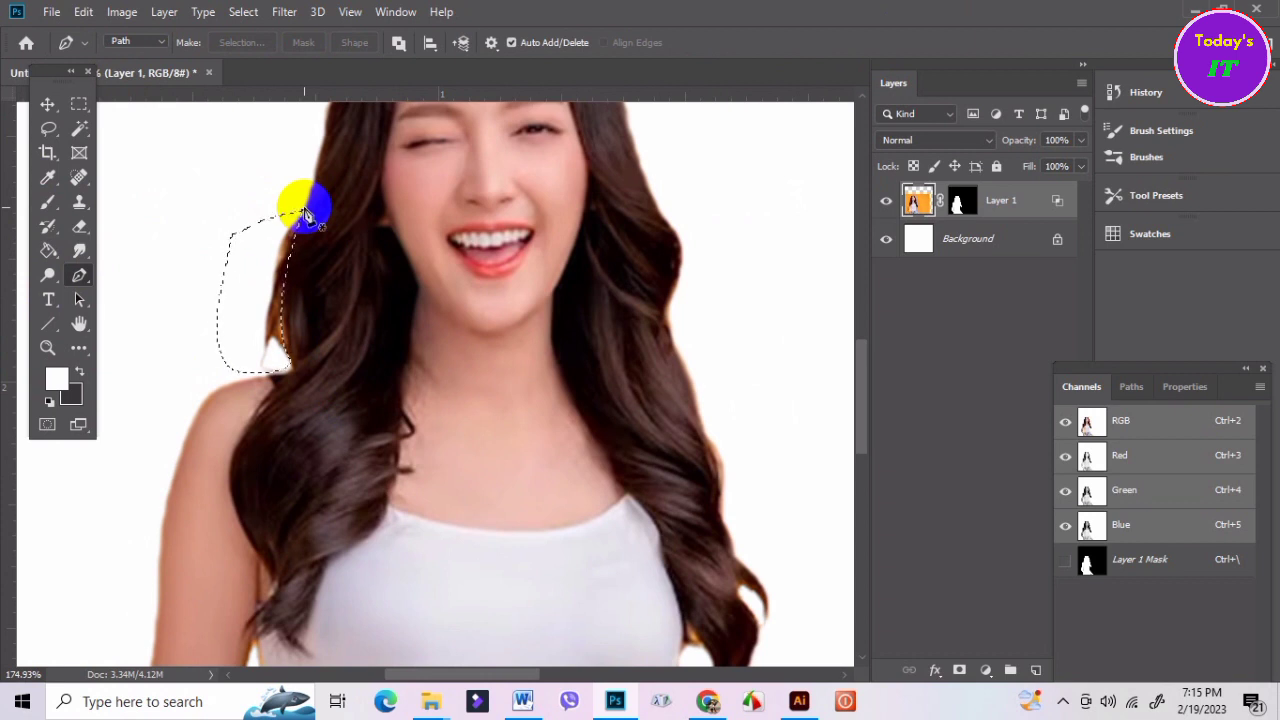
pyautogui.press('Delete')
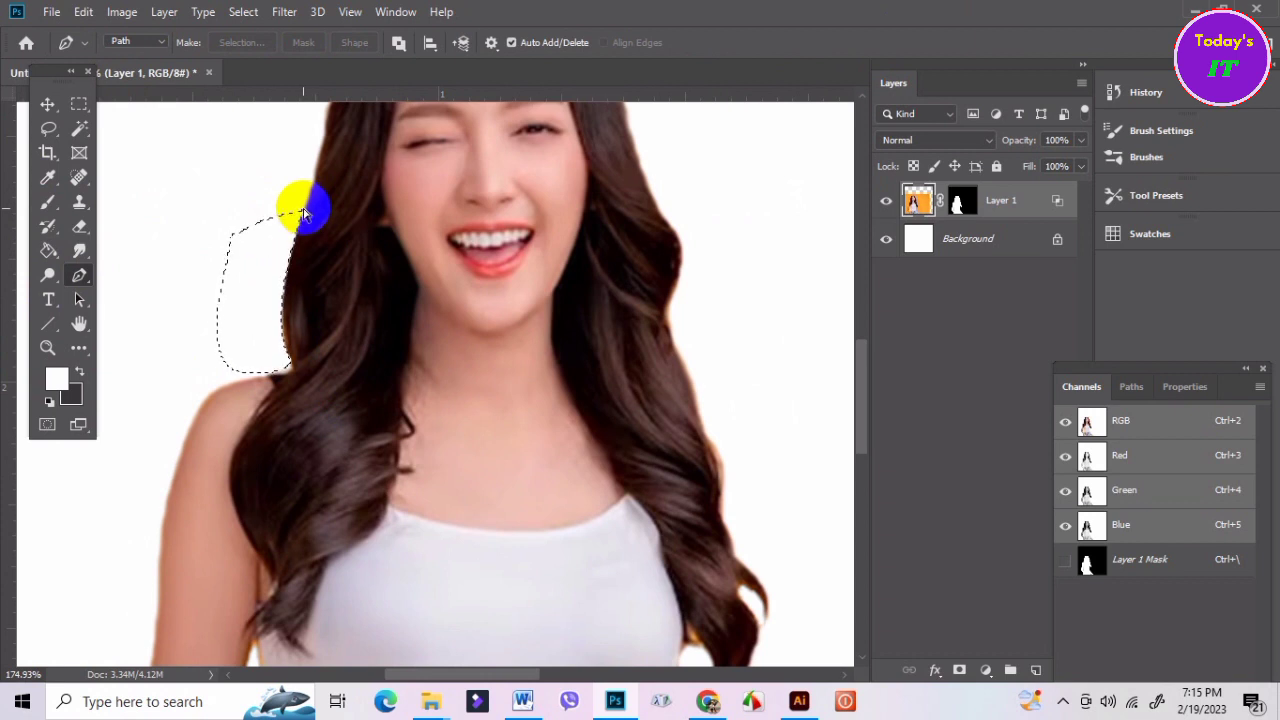
# Zoom out to the whole document and bring up Chrome's Freepik photo page.
pyautogui.click(48, 106)
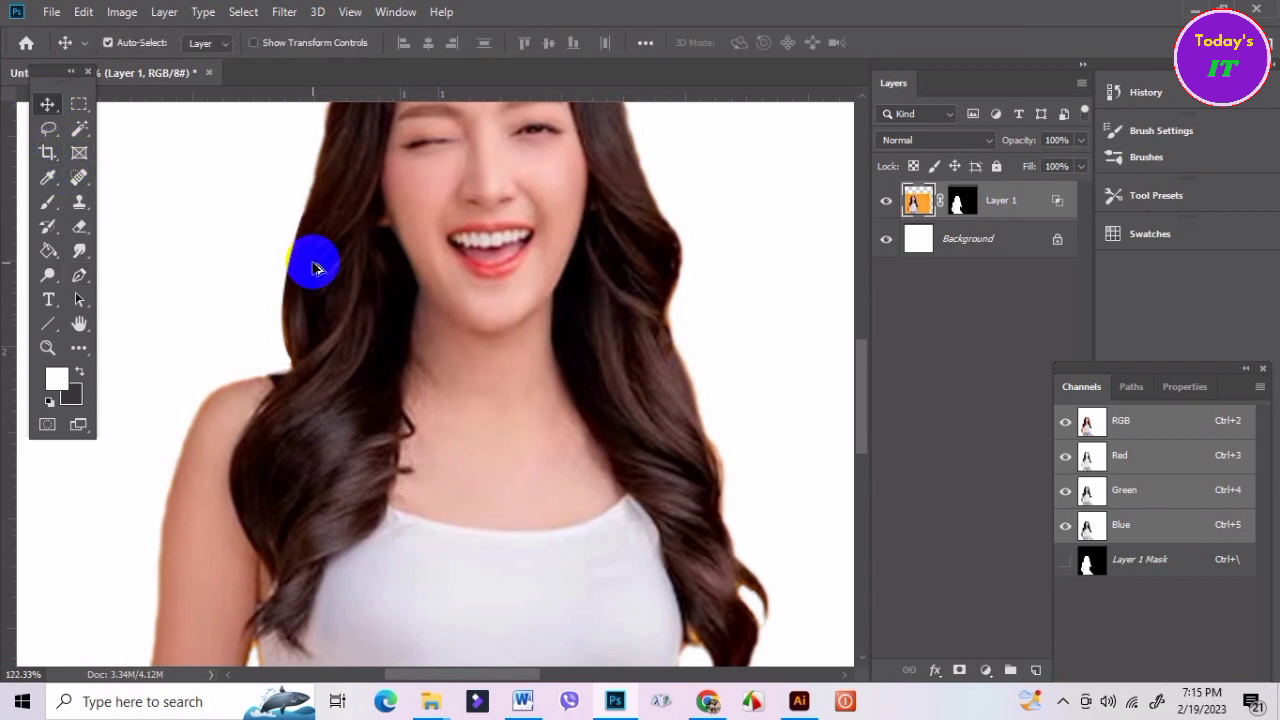
pyautogui.scroll(-3, 314, 263)
pyautogui.scroll(-2, 337, 294)
pyautogui.scroll(-2, 551, 427)
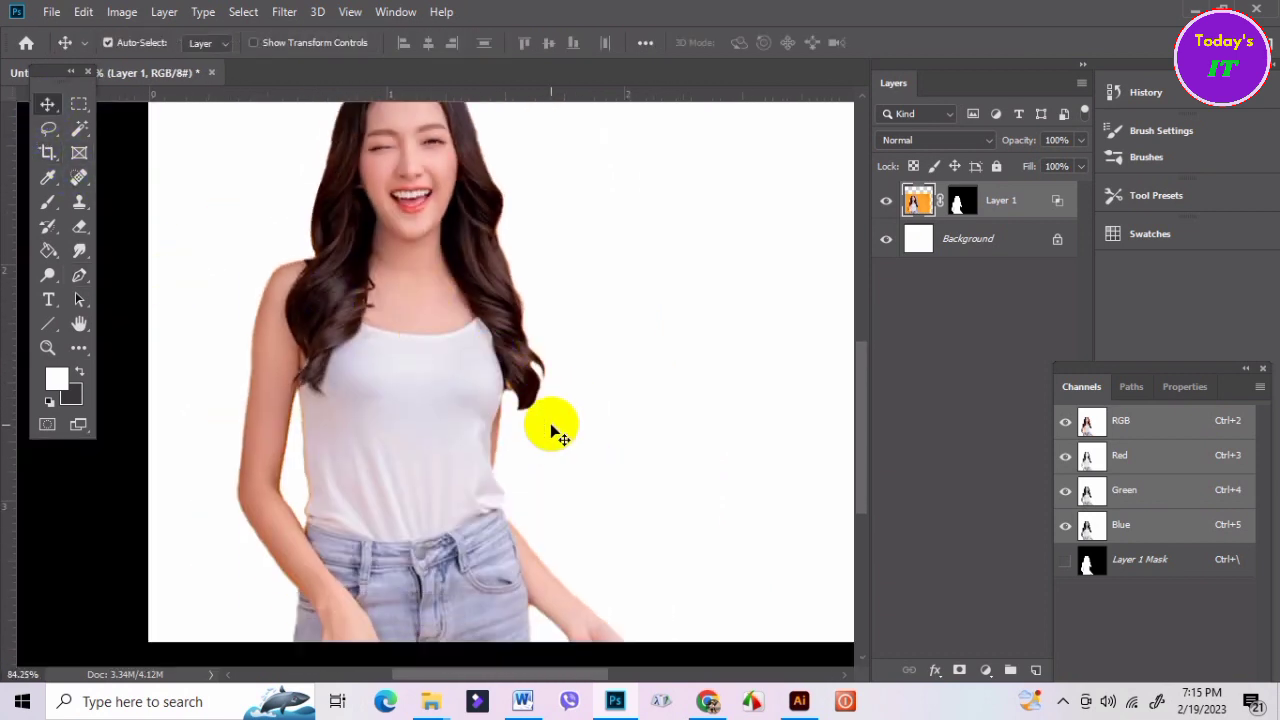
pyautogui.scroll(-3, 533, 397)
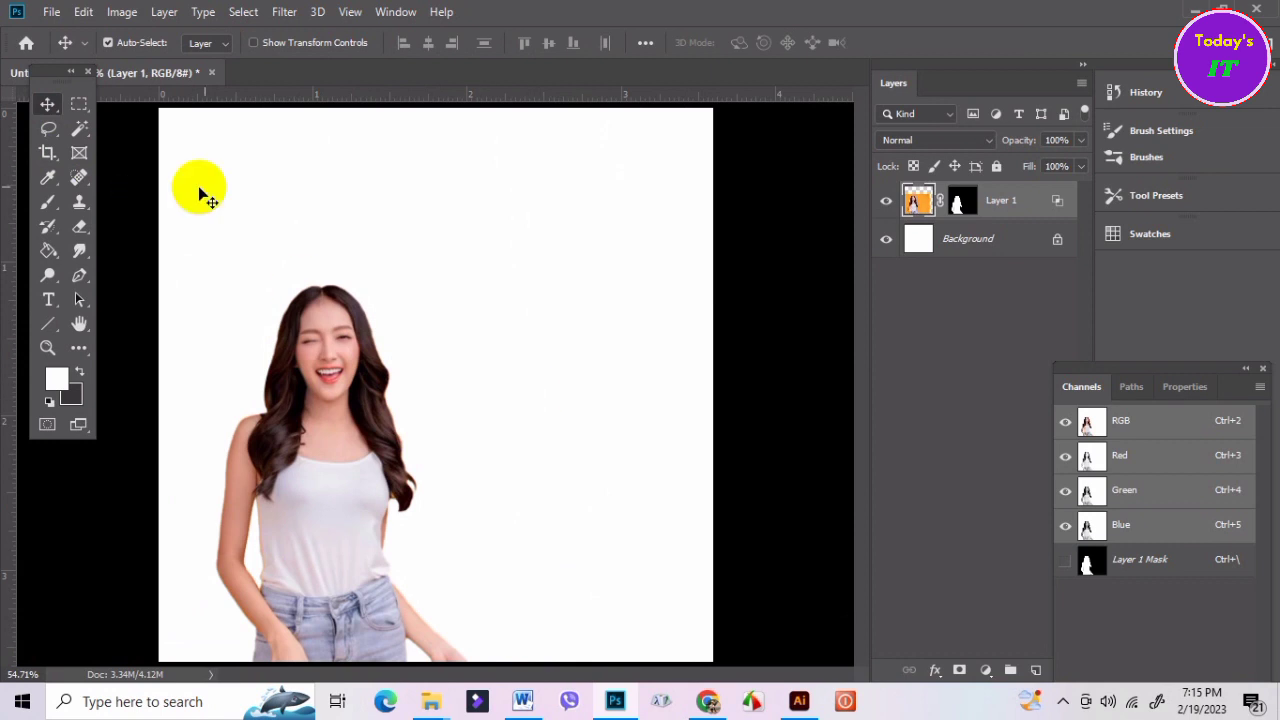
pyautogui.scroll(-1, 420, 390)
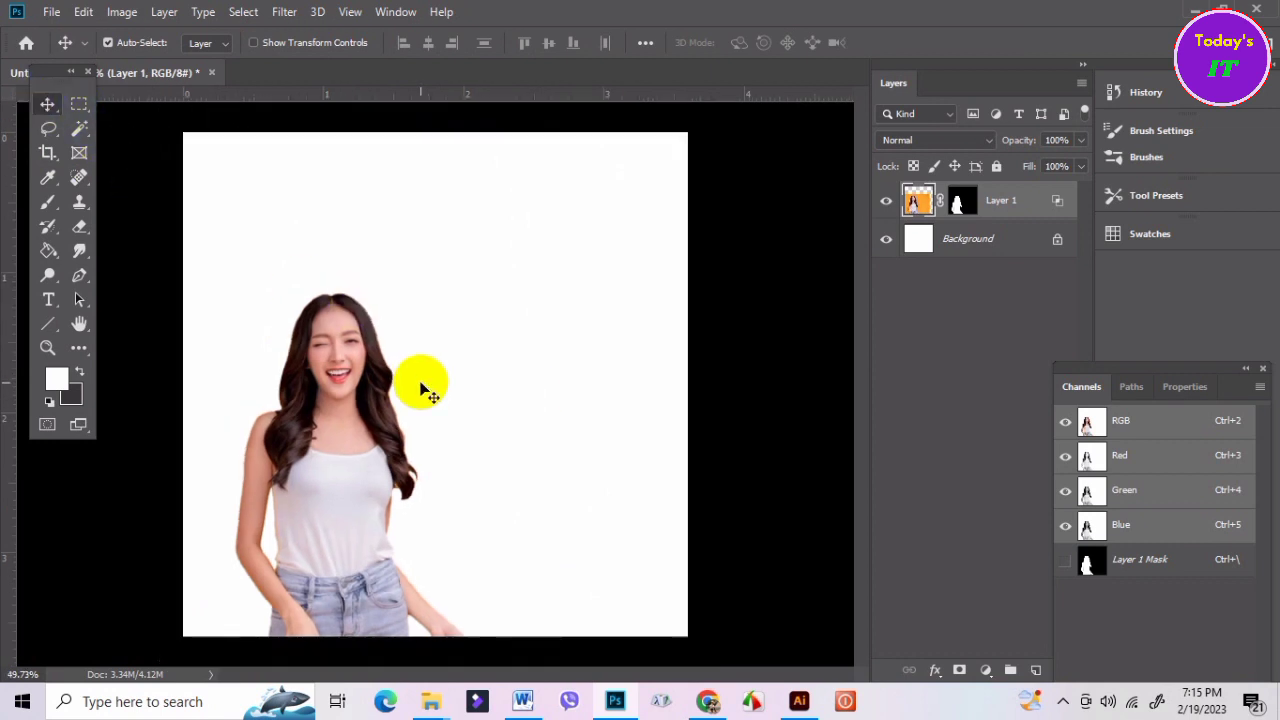
pyautogui.click(708, 700)
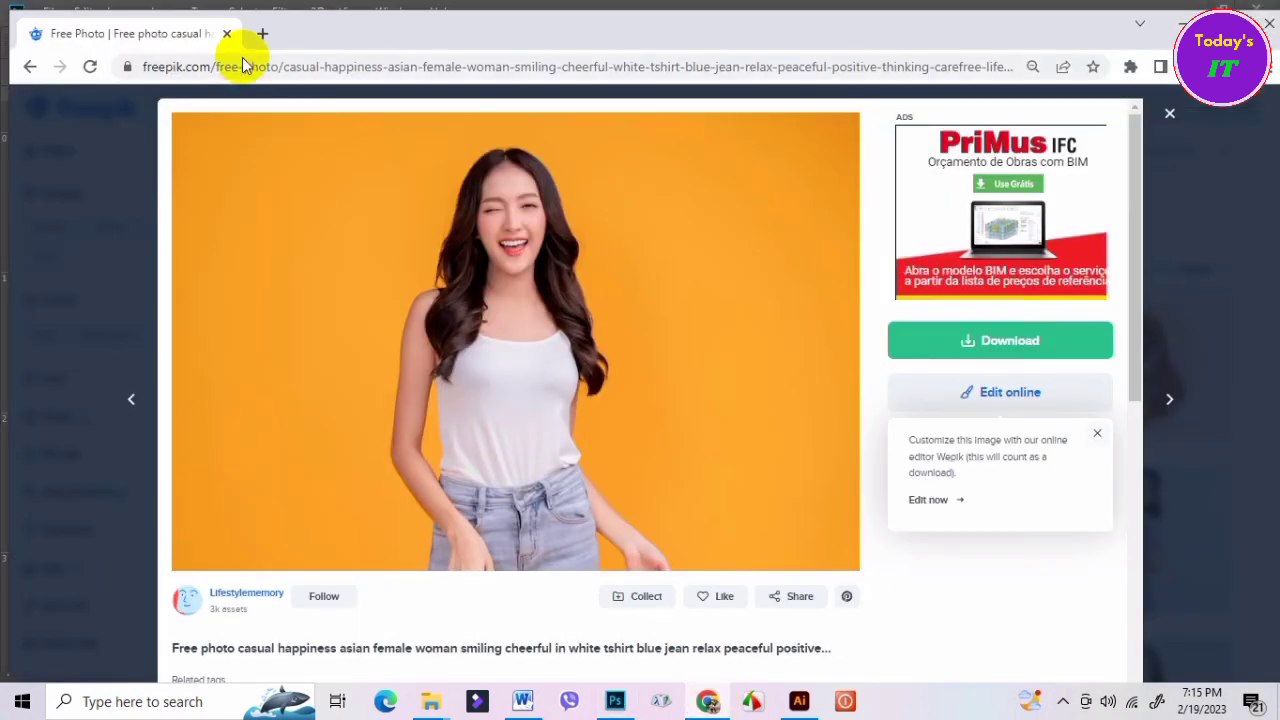
# Go back and replace the Freepik search with 'beauty green background'.
pyautogui.click(30, 66)
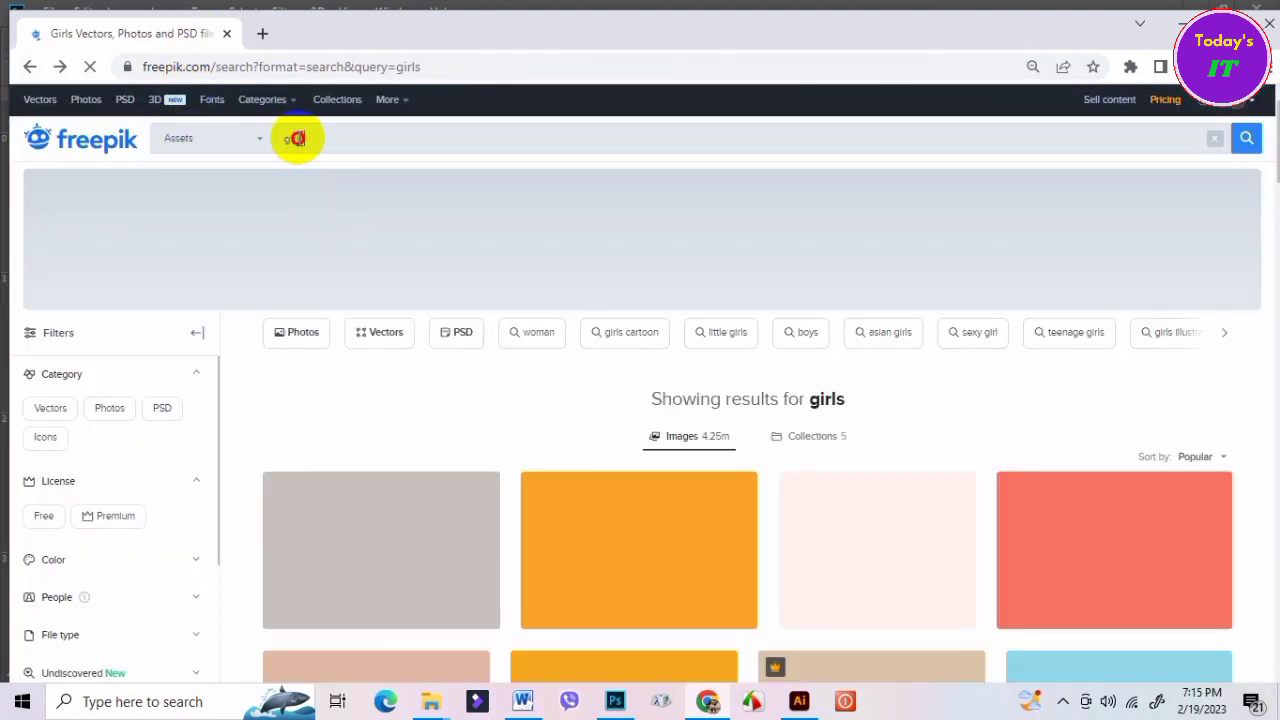
pyautogui.moveTo(297, 138); pyautogui.dragTo(263, 146)
pyautogui.write('reen')
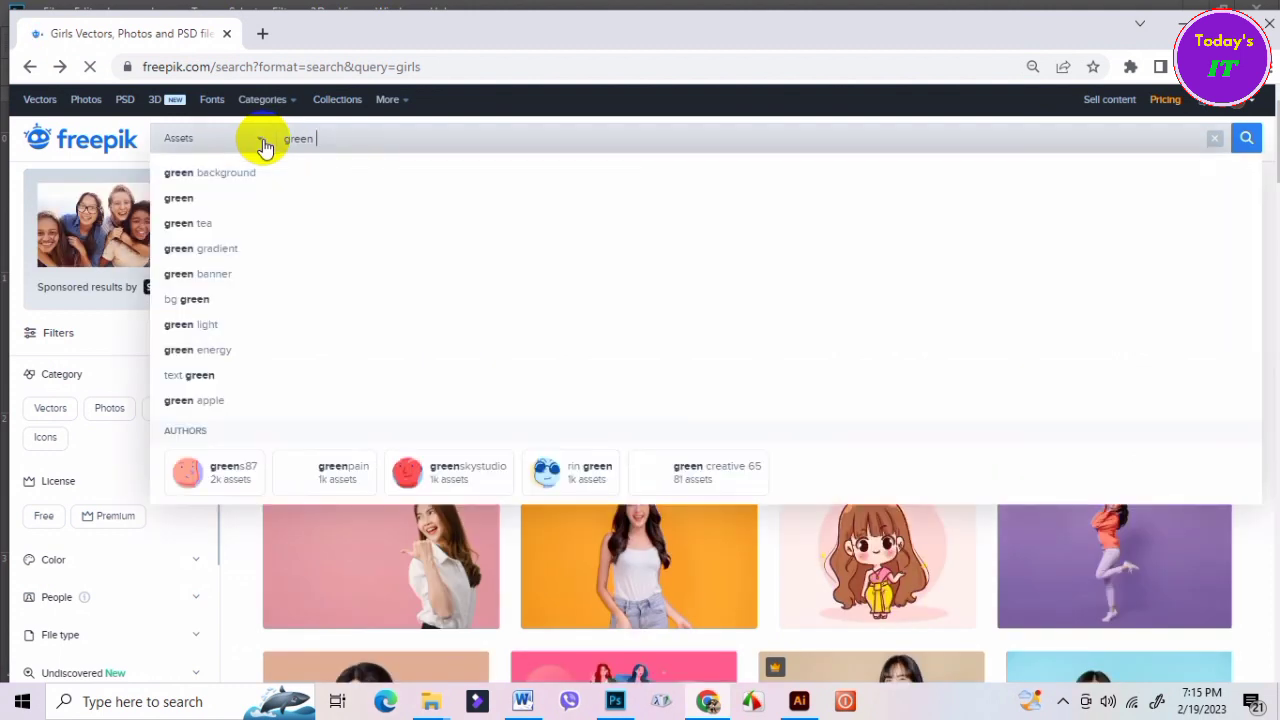
pyautogui.press('BackSpace')
pyautogui.press('BackSpace')
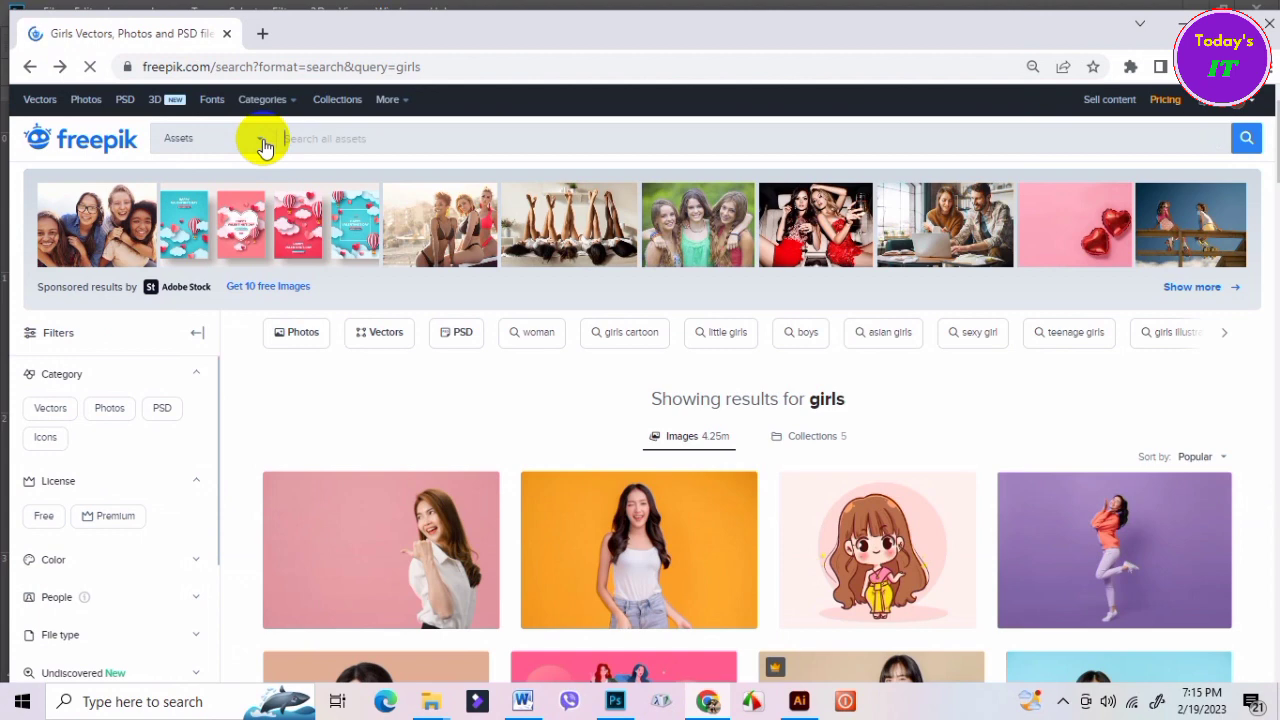
pyautogui.write('beauty gre')
pyautogui.write(' en')
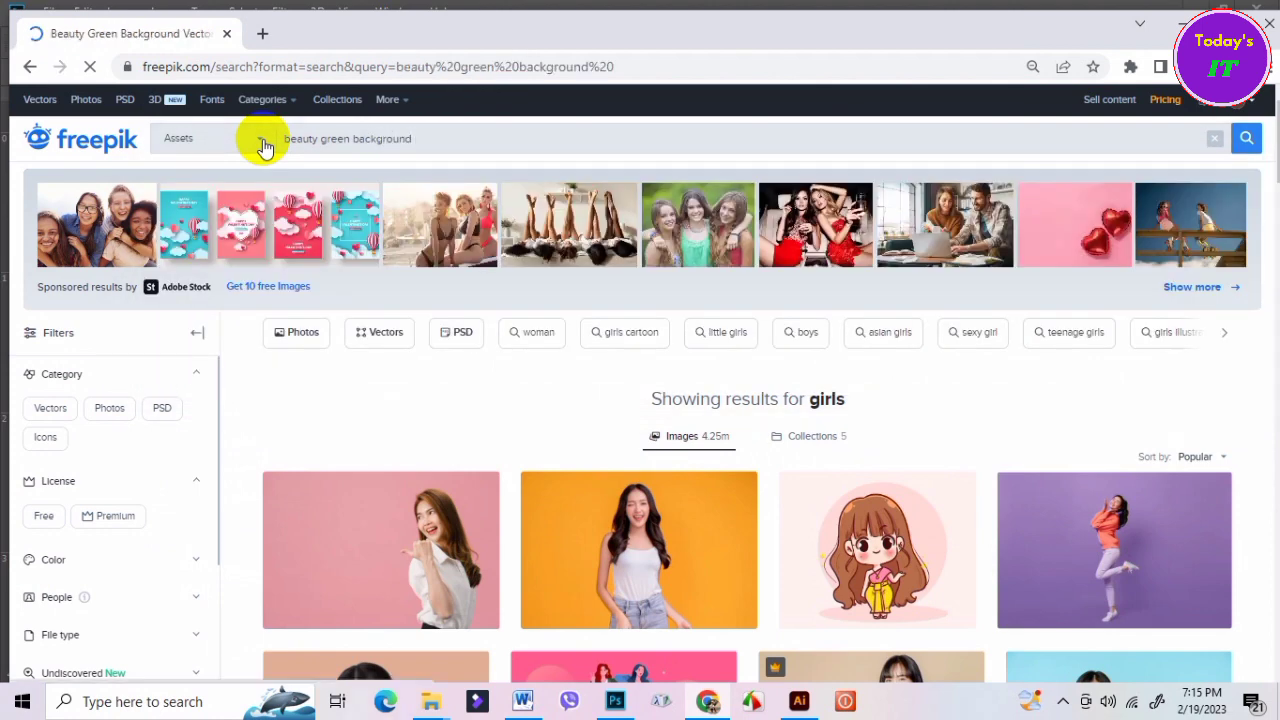
# Scroll through the beauty green background results.
pyautogui.scroll(-1, 771, 351)
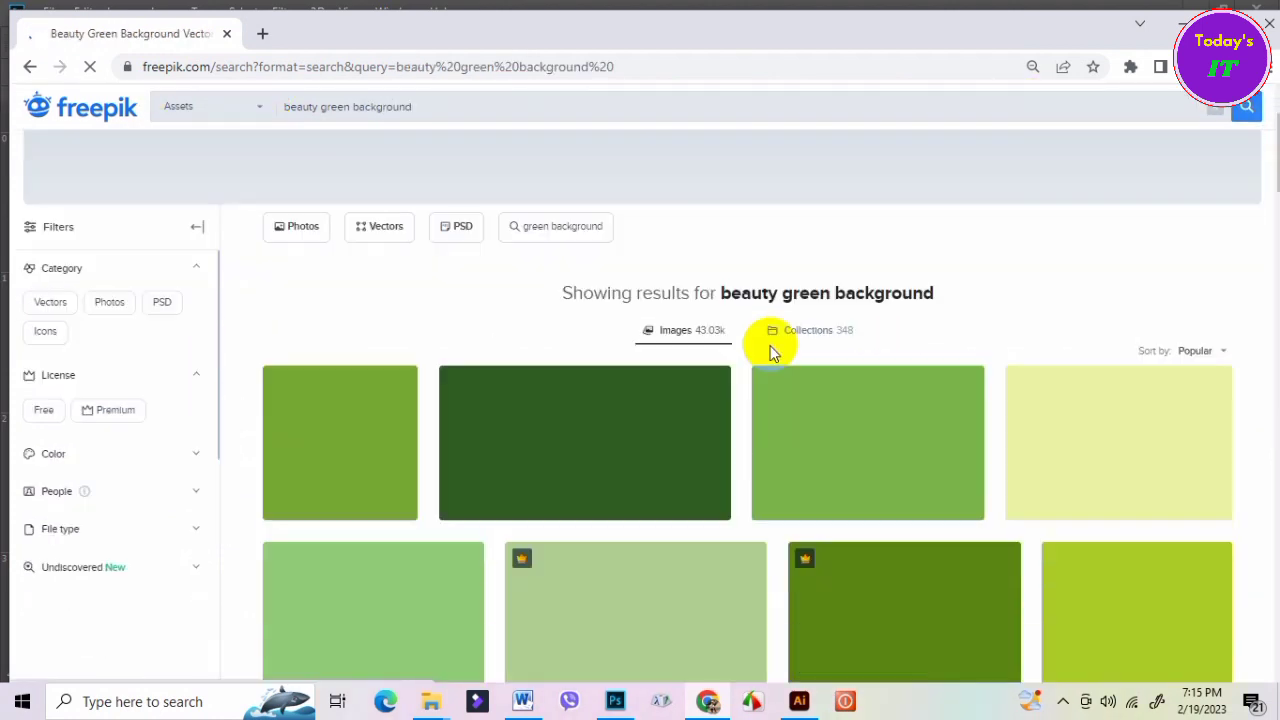
pyautogui.scroll(-2, 771, 355)
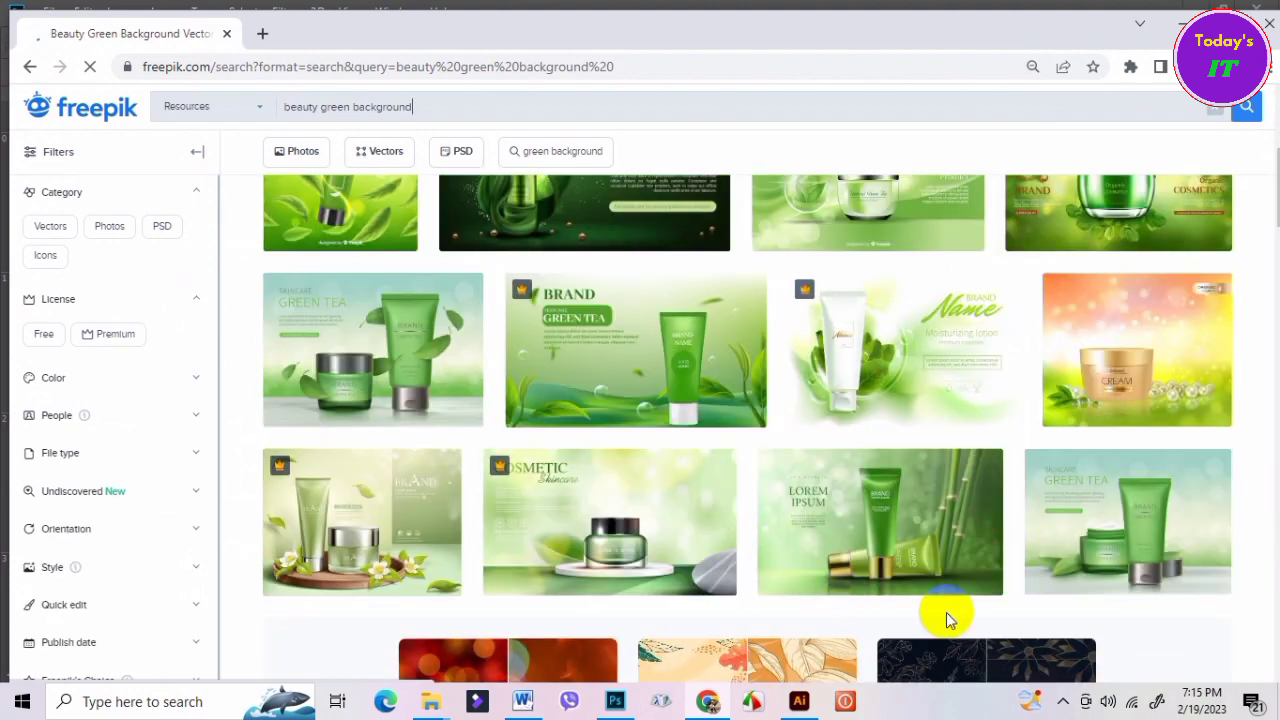
pyautogui.scroll(-2, 945, 614)
pyautogui.scroll(-1, 945, 614)
pyautogui.scroll(-2, 945, 614)
pyautogui.scroll(-1, 945, 618)
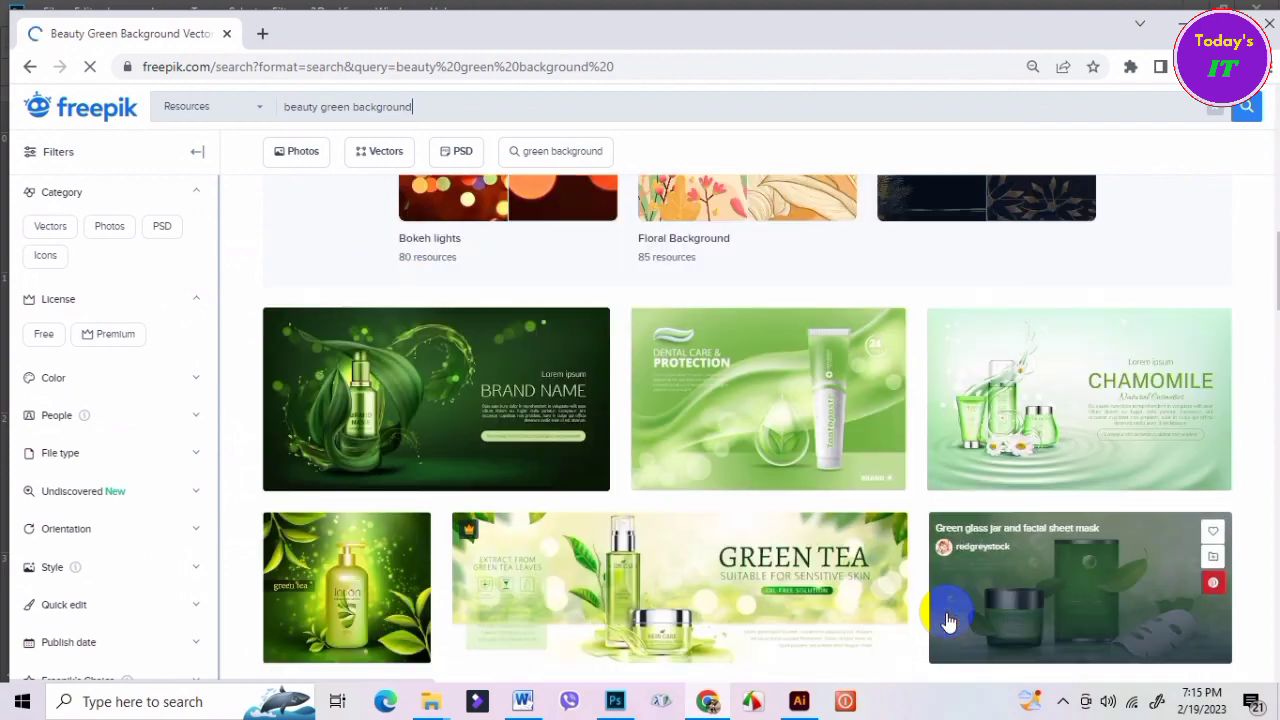
pyautogui.scroll(-2, 943, 606)
pyautogui.scroll(1, 829, 491)
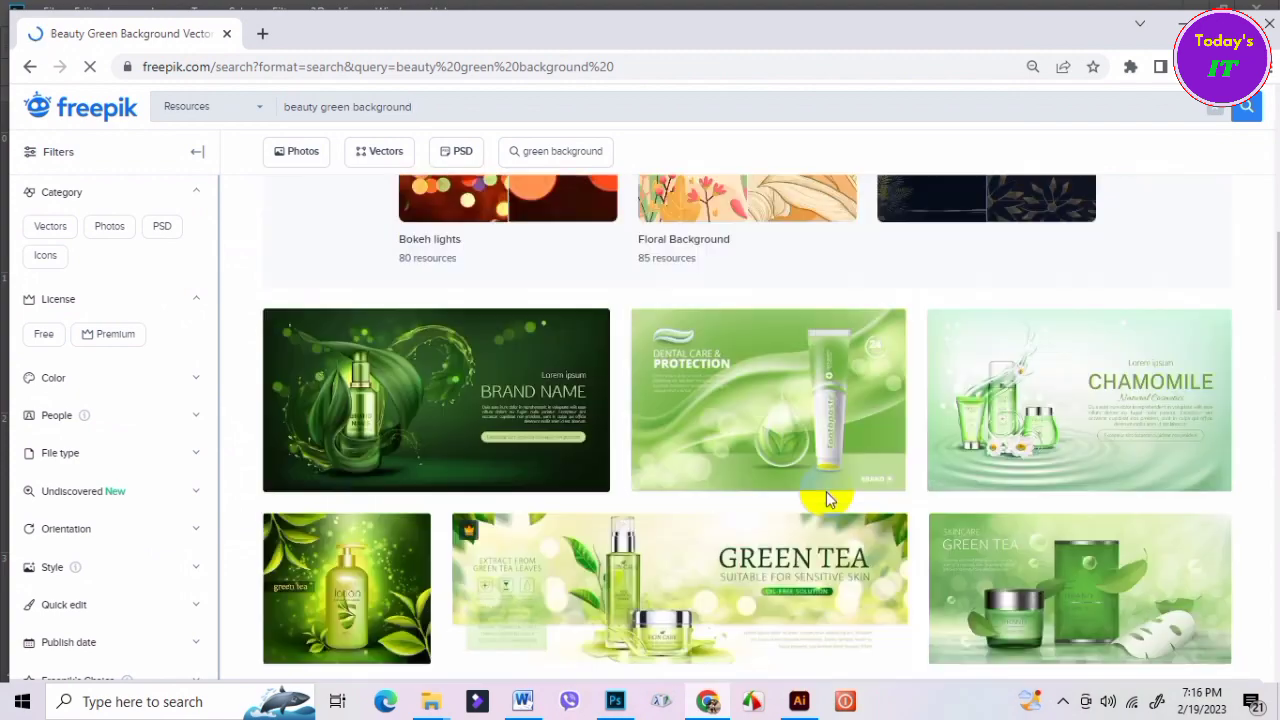
pyautogui.scroll(1, 829, 491)
pyautogui.scroll(3, 829, 495)
pyautogui.scroll(2, 827, 500)
pyautogui.scroll(4, 828, 500)
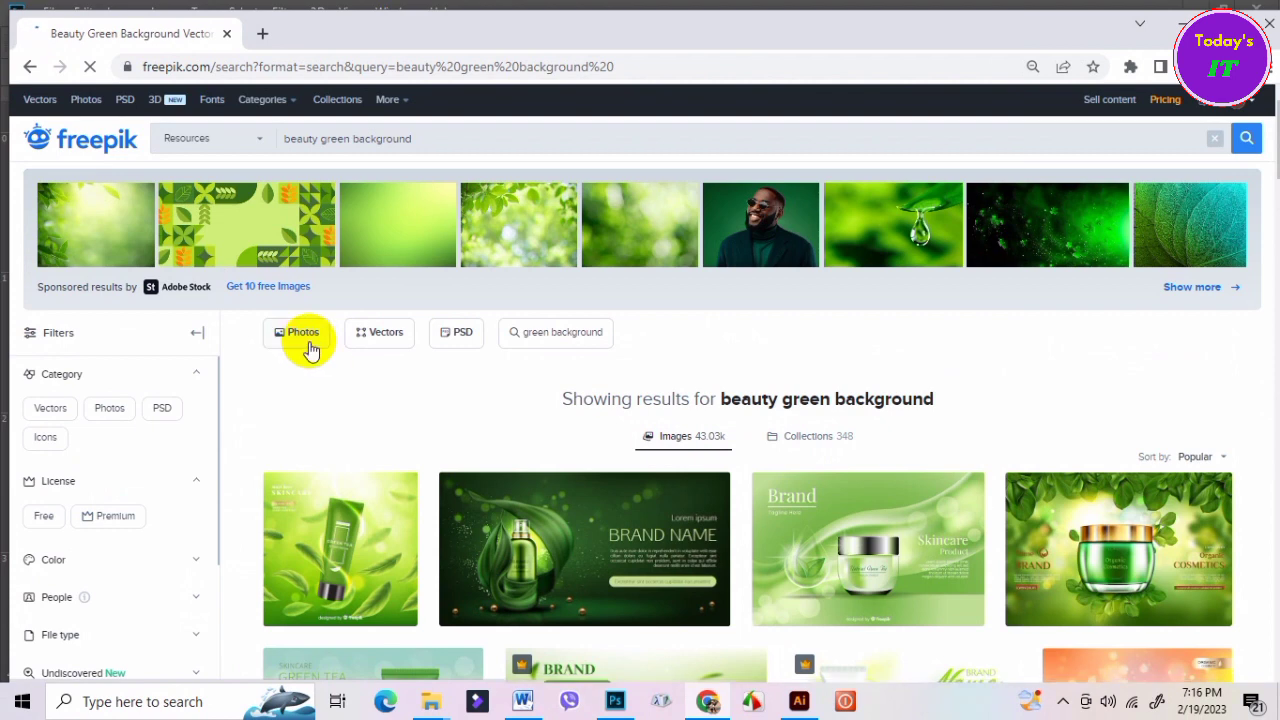
# Filter the results to photos and open the green bokeh photo's page.
pyautogui.click(303, 335)
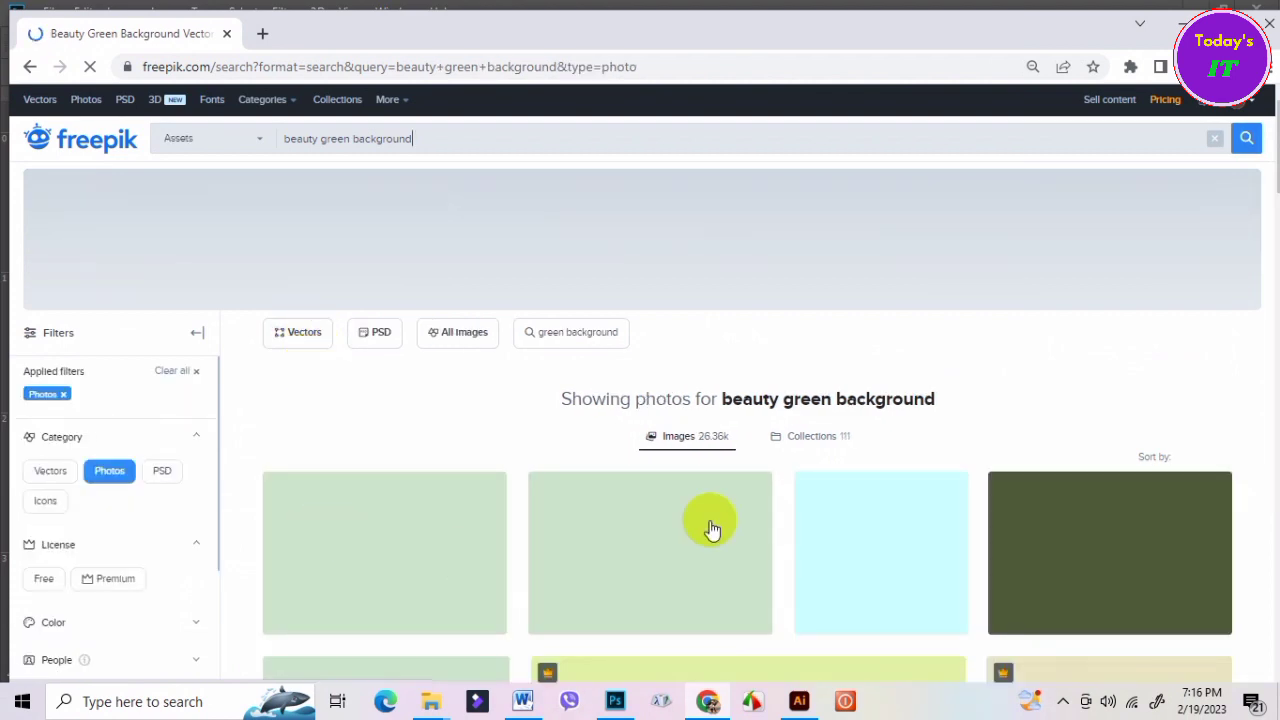
pyautogui.scroll(-2, 708, 523)
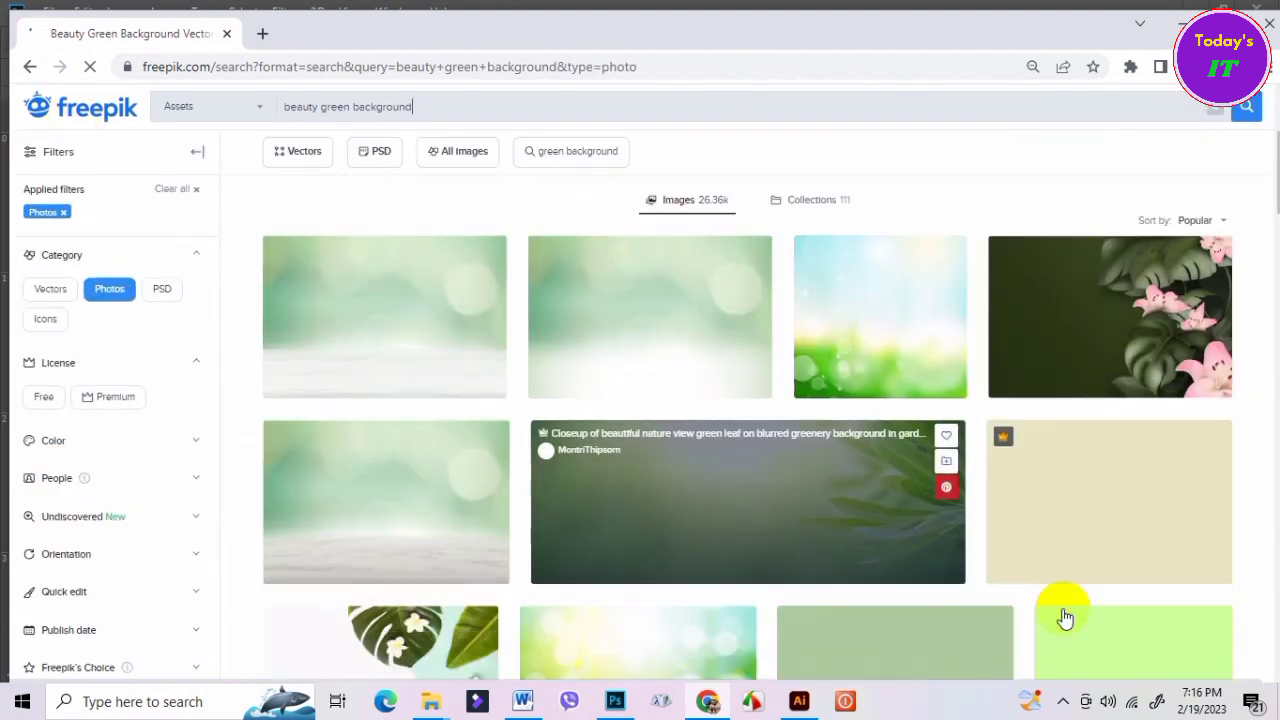
pyautogui.scroll(-2, 1060, 610)
pyautogui.scroll(-1, 907, 548)
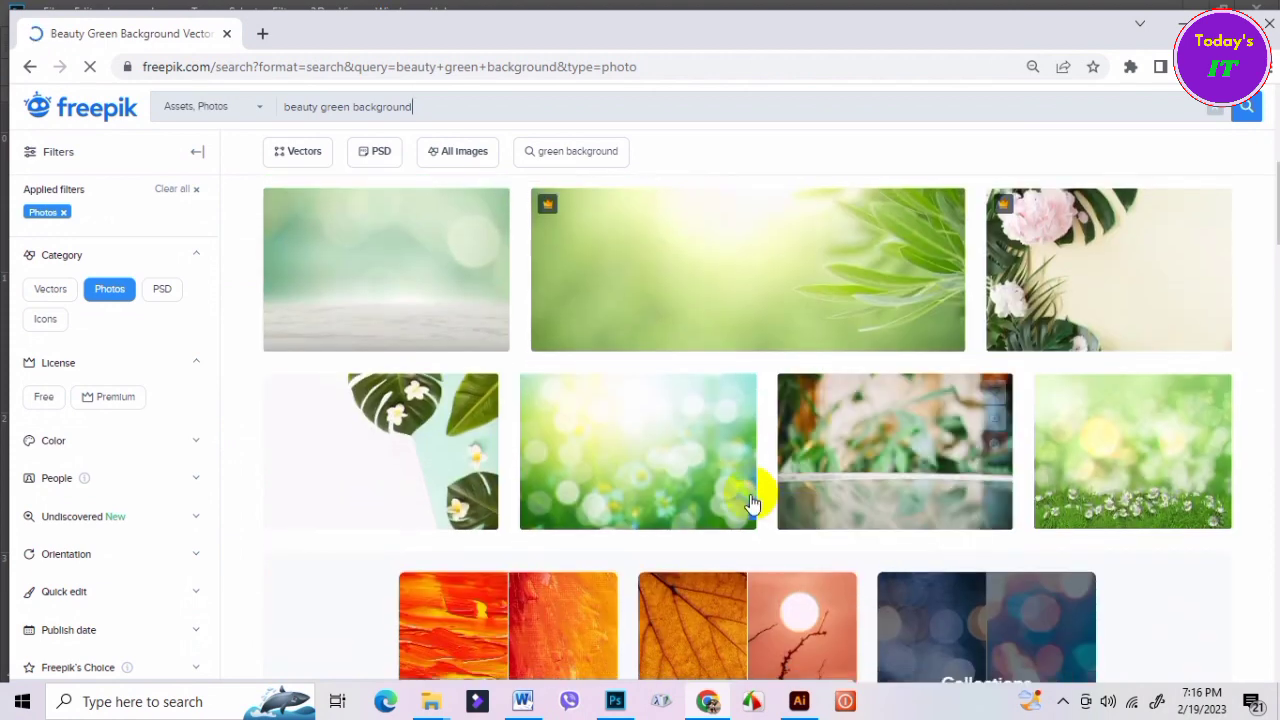
pyautogui.scroll(-2, 1100, 503)
pyautogui.click(703, 311)
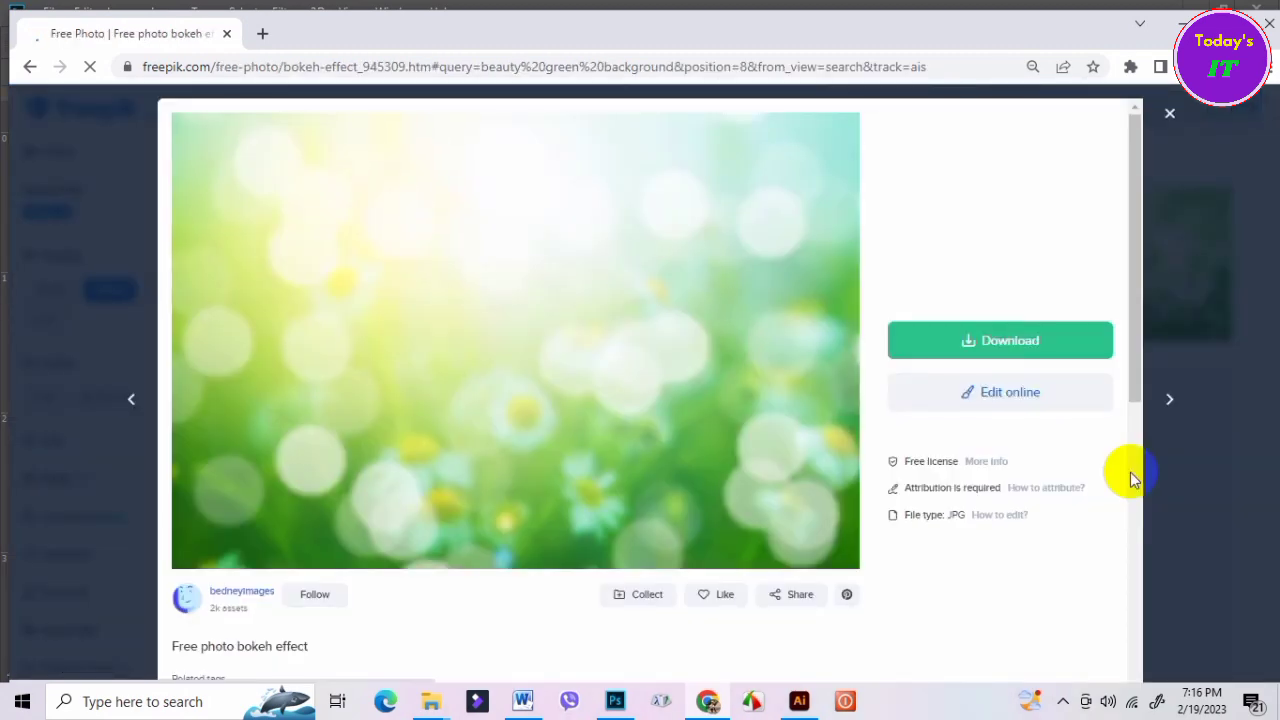
pyautogui.scroll(-4, 786, 457)
pyautogui.scroll(-2, 851, 557)
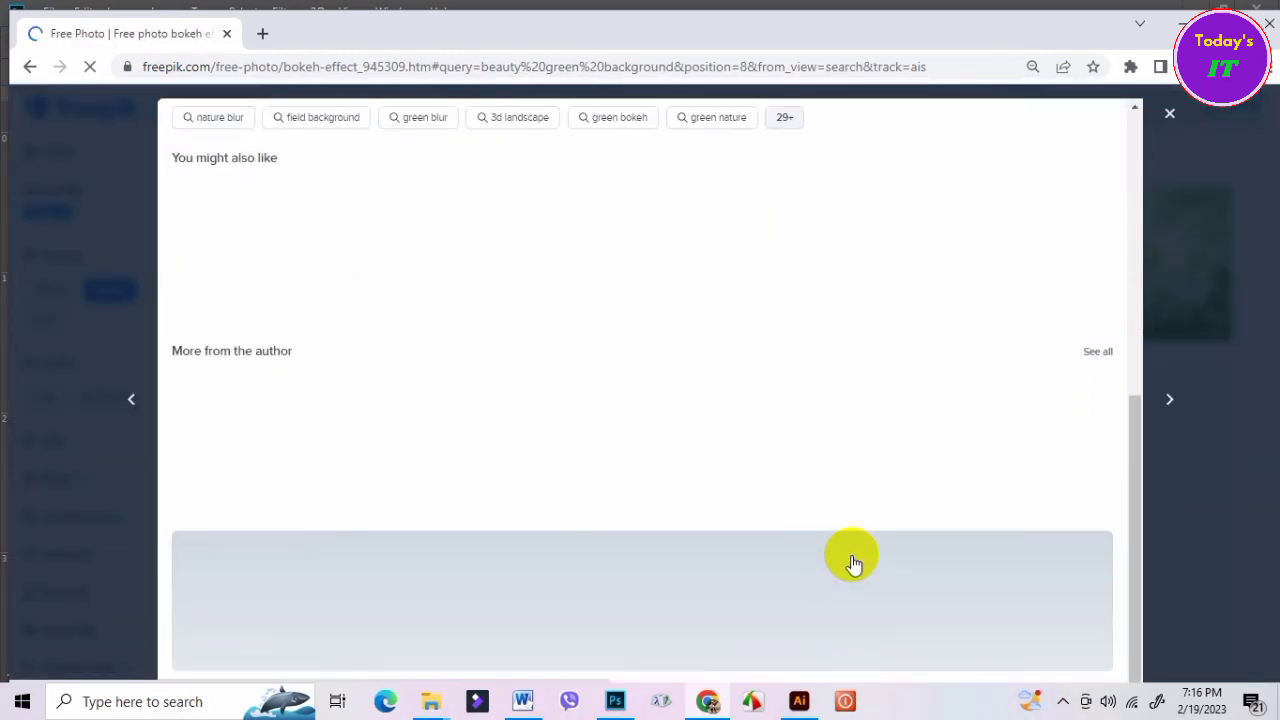
pyautogui.scroll(3, 851, 557)
pyautogui.scroll(1, 851, 557)
pyautogui.scroll(-3, 851, 557)
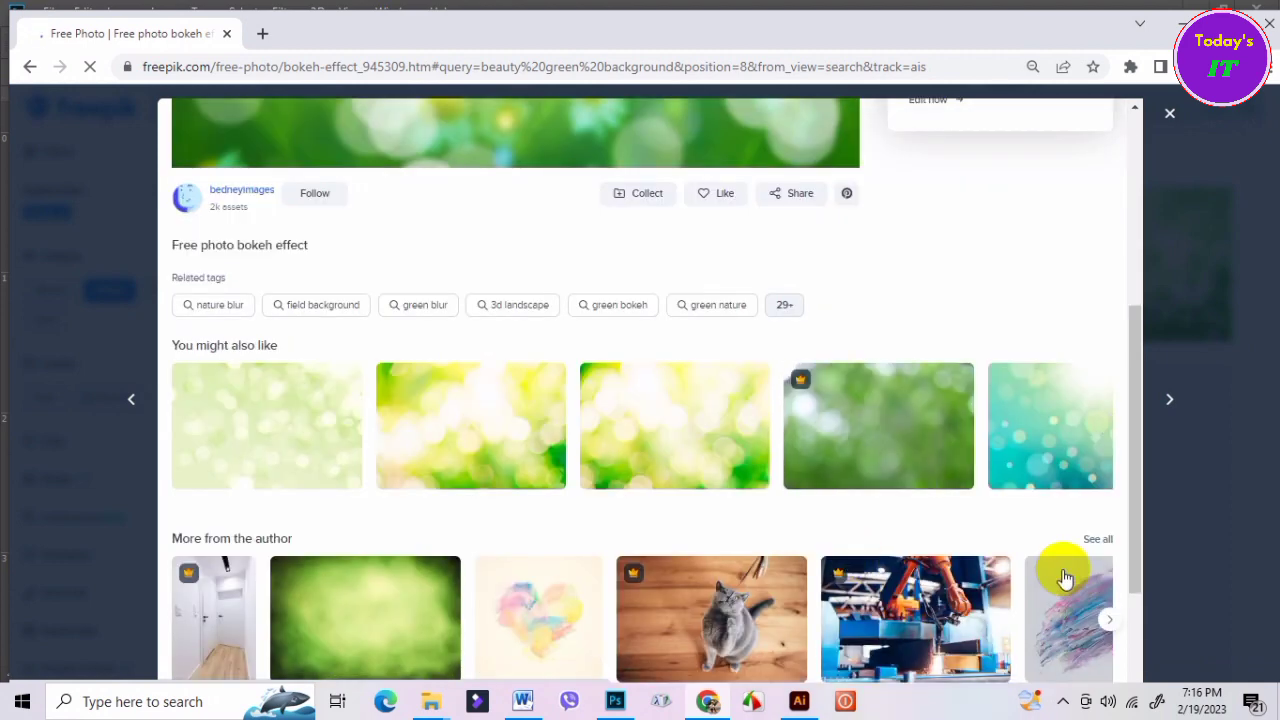
pyautogui.scroll(-1, 1060, 570)
pyautogui.scroll(2, 755, 572)
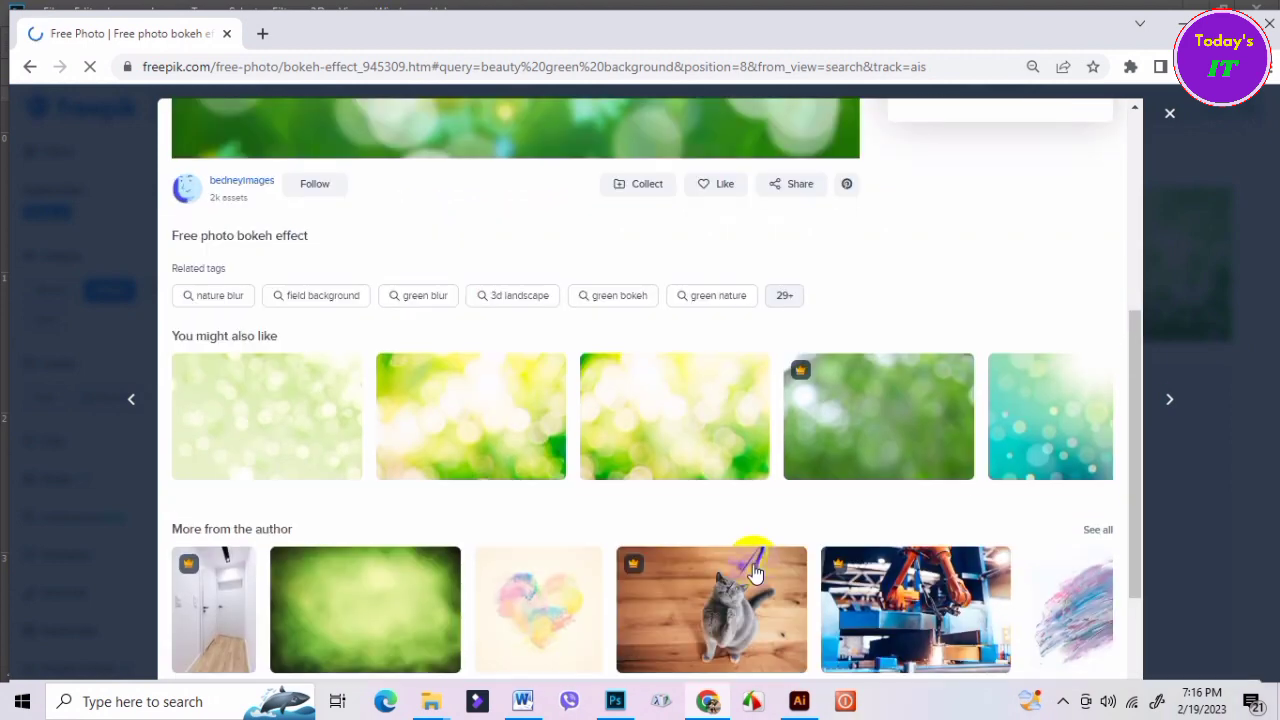
pyautogui.scroll(2, 800, 505)
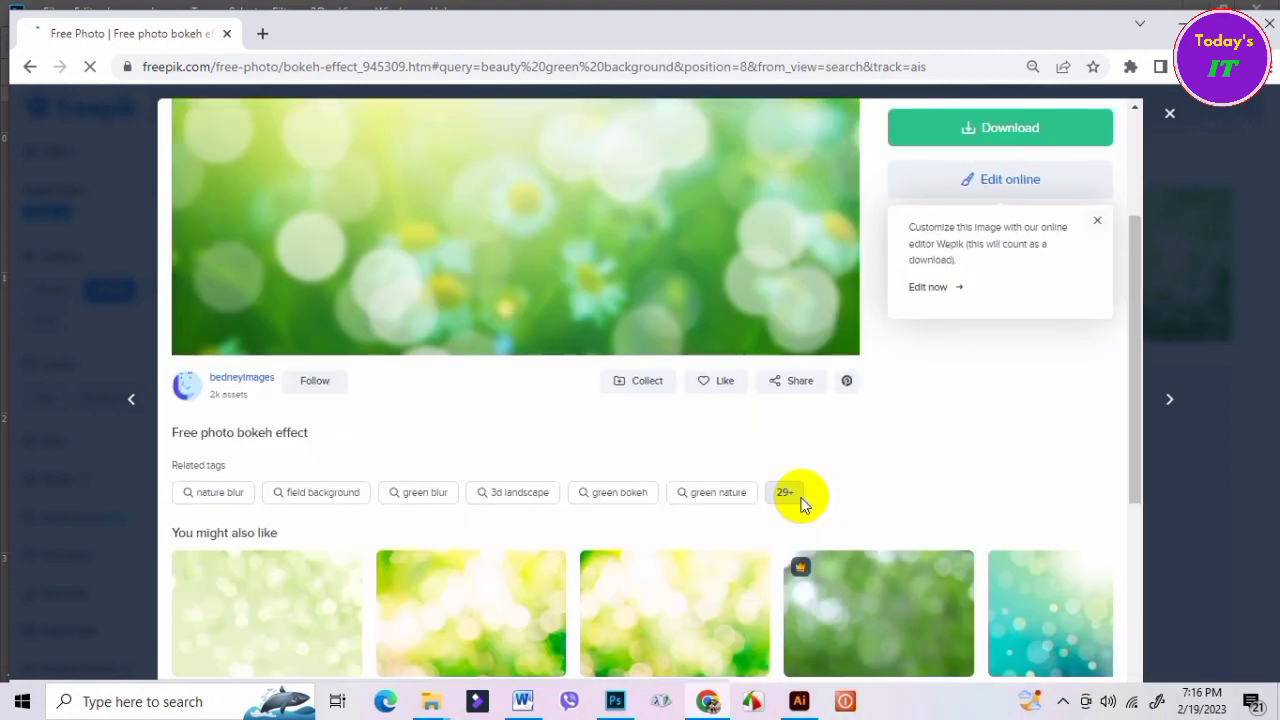
pyautogui.scroll(2, 800, 505)
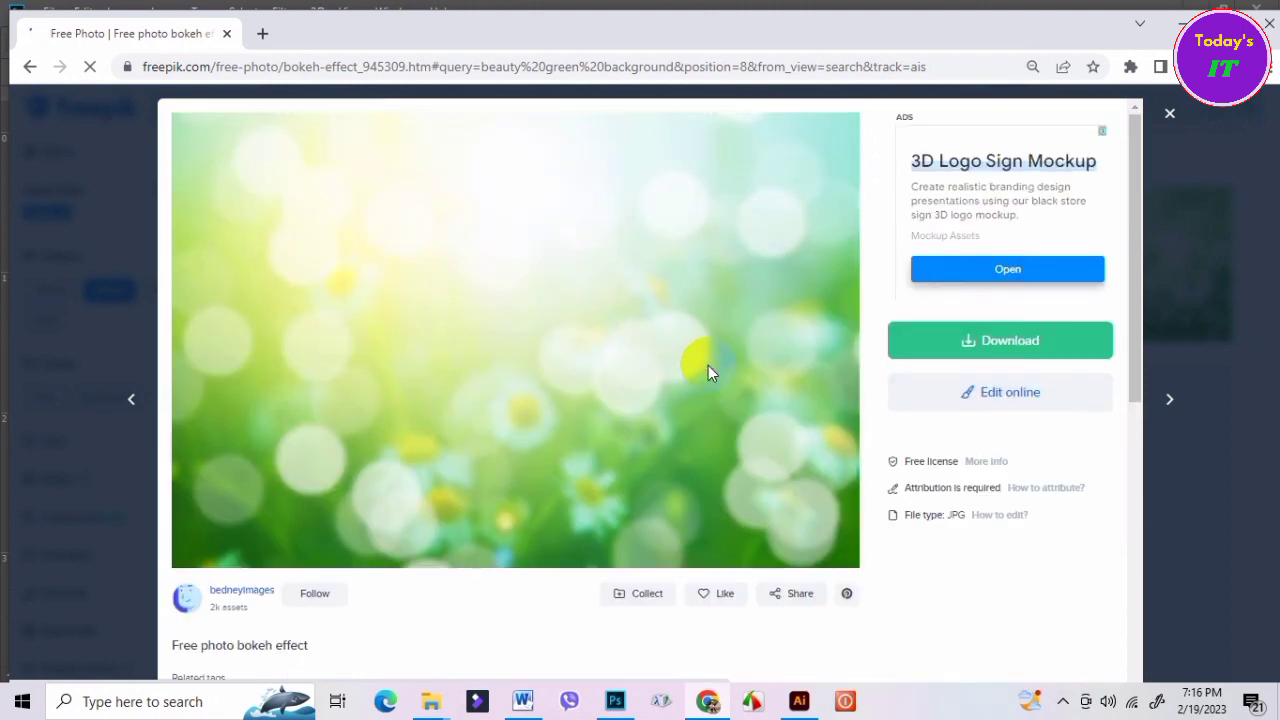
# Copy the bokeh image and paste it into the Photoshop document.
pyautogui.rightClick(437, 182)
pyautogui.click(514, 249)
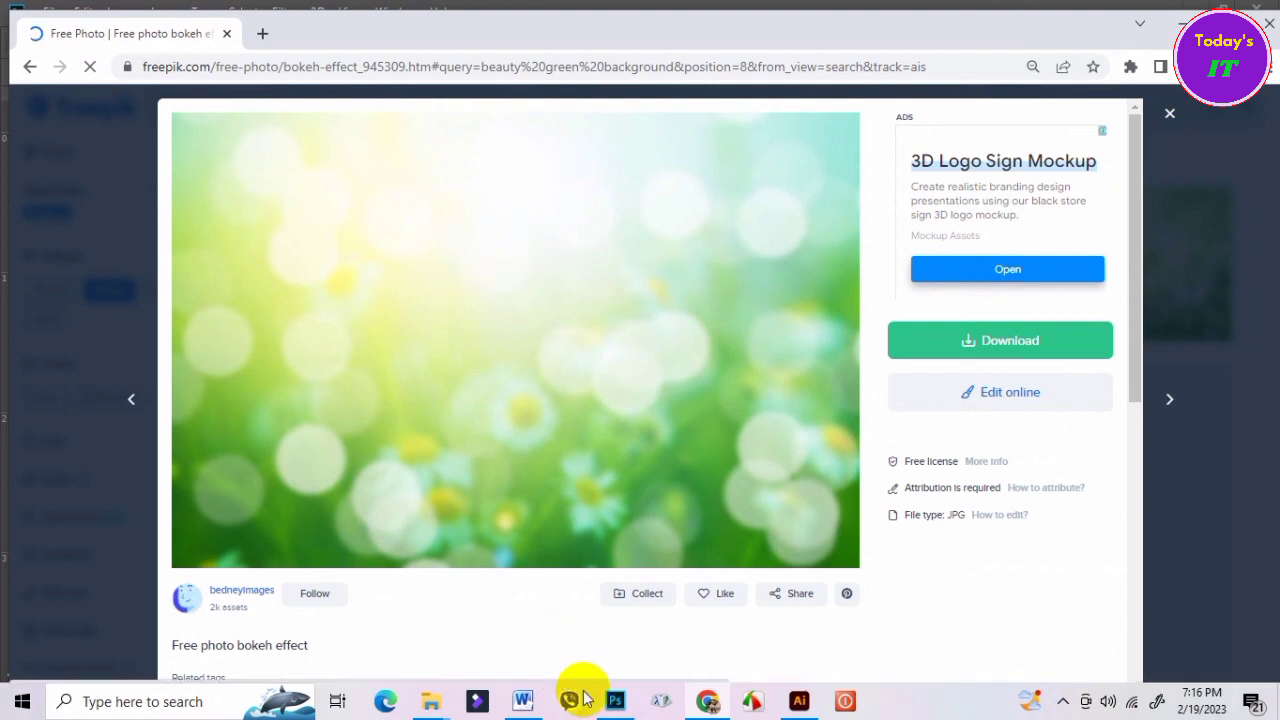
pyautogui.click(615, 701)
pyautogui.hotkey('ctrl', 'v')
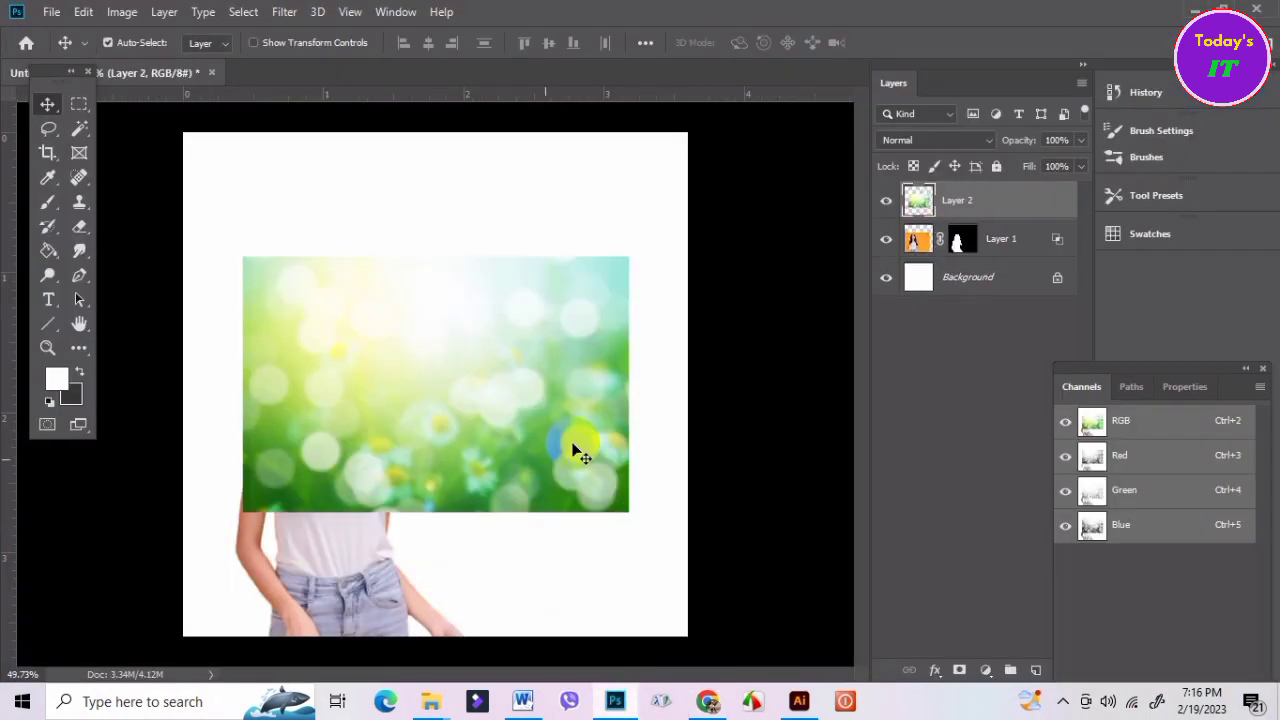
# Place the bokeh layer beneath the woman's layer and convert it to a smart object.
pyautogui.moveTo(940, 203); pyautogui.dragTo(946, 271)
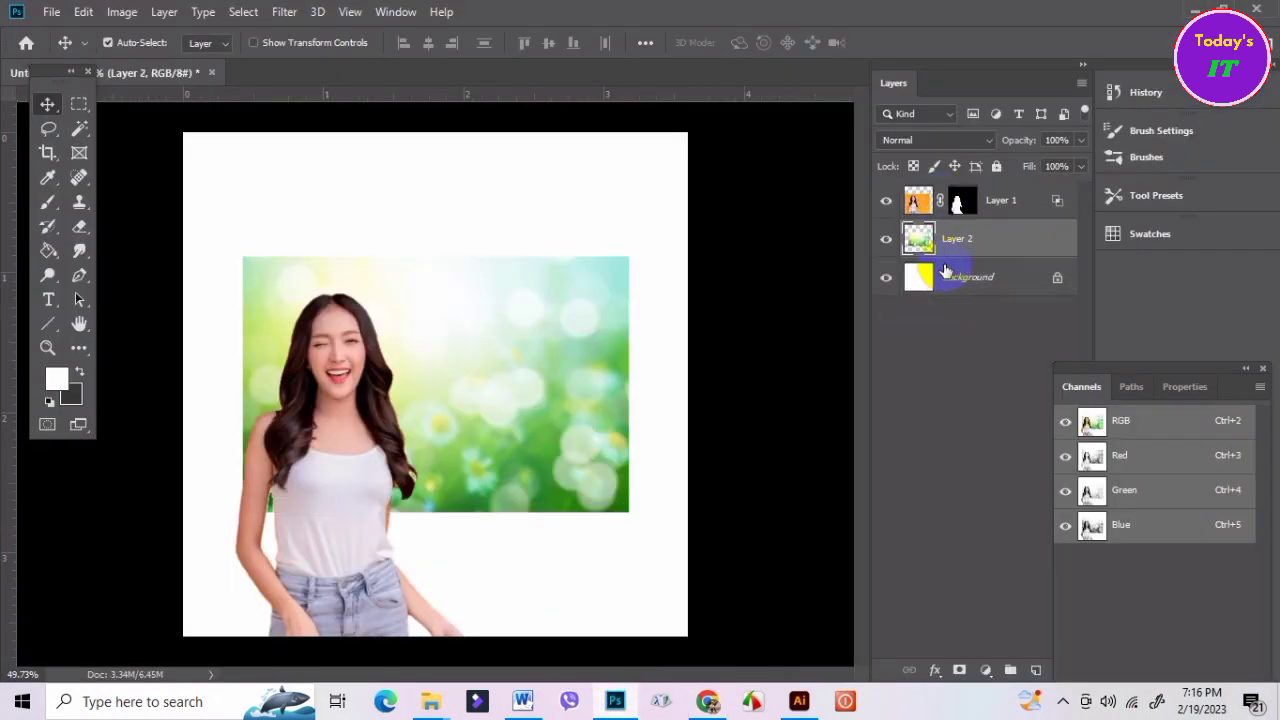
pyautogui.hotkey('ctrl', 't')
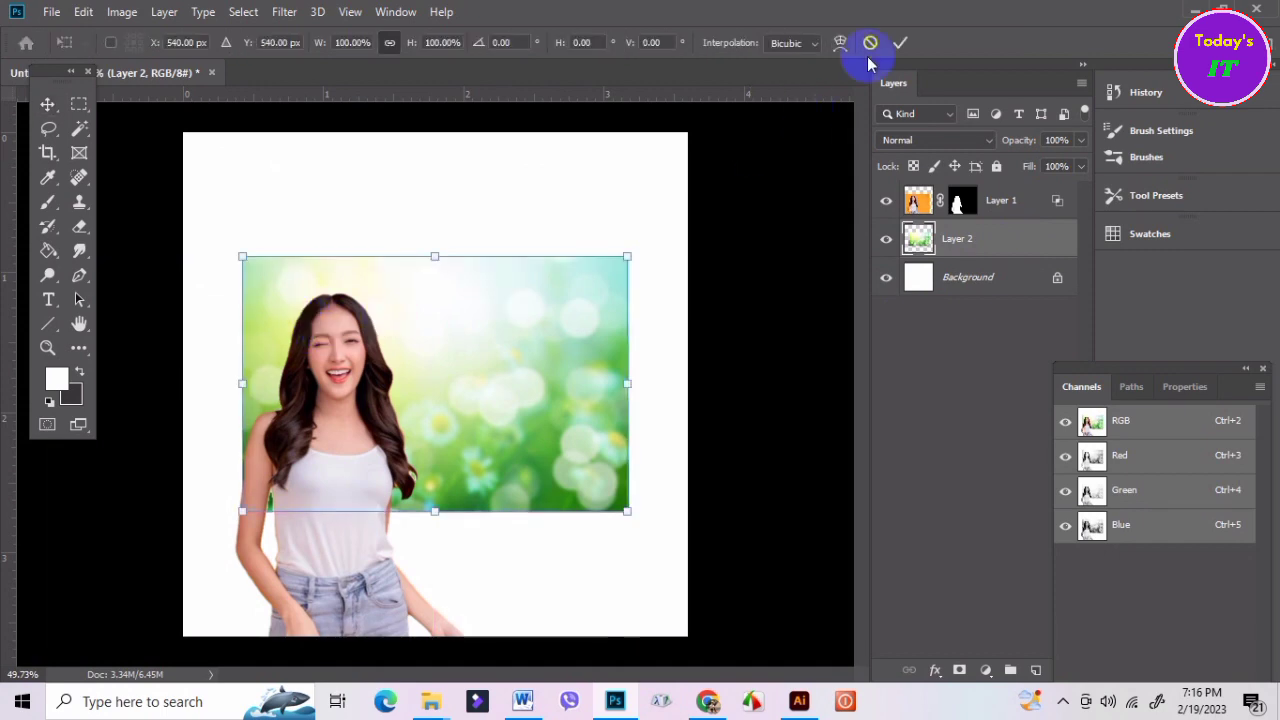
pyautogui.click(895, 44)
pyautogui.rightClick(956, 237)
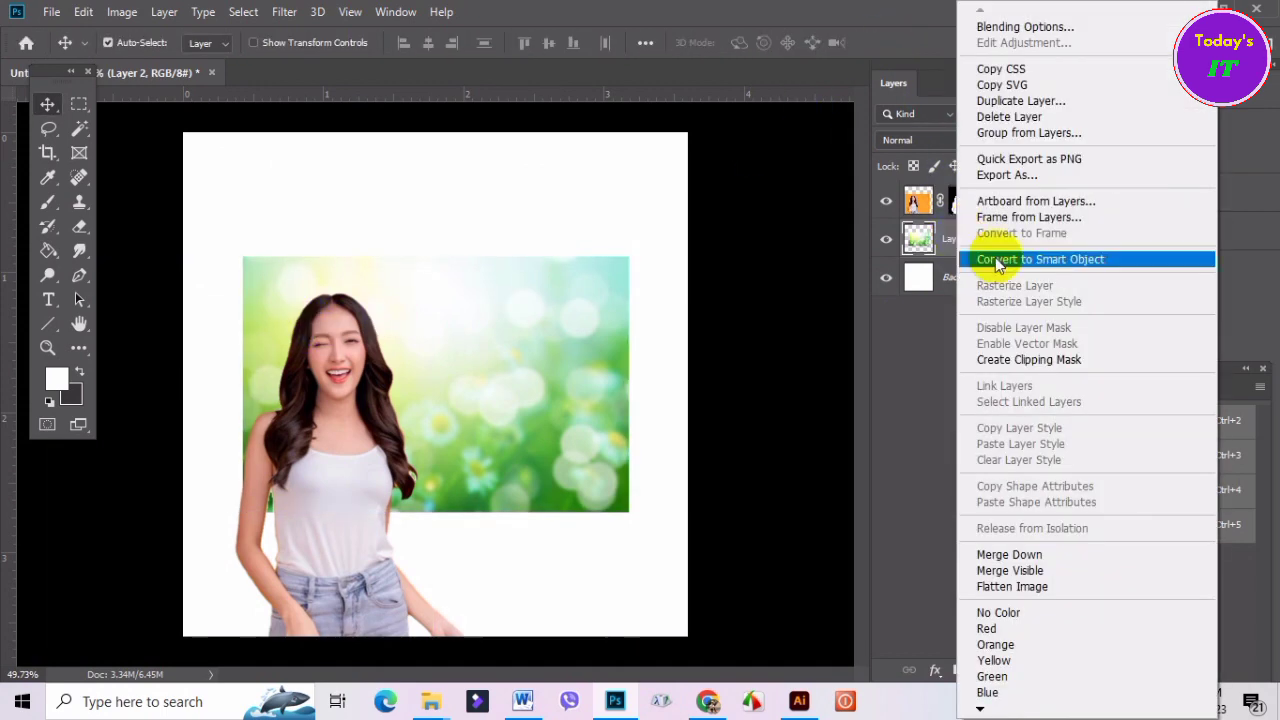
pyautogui.click(1000, 260)
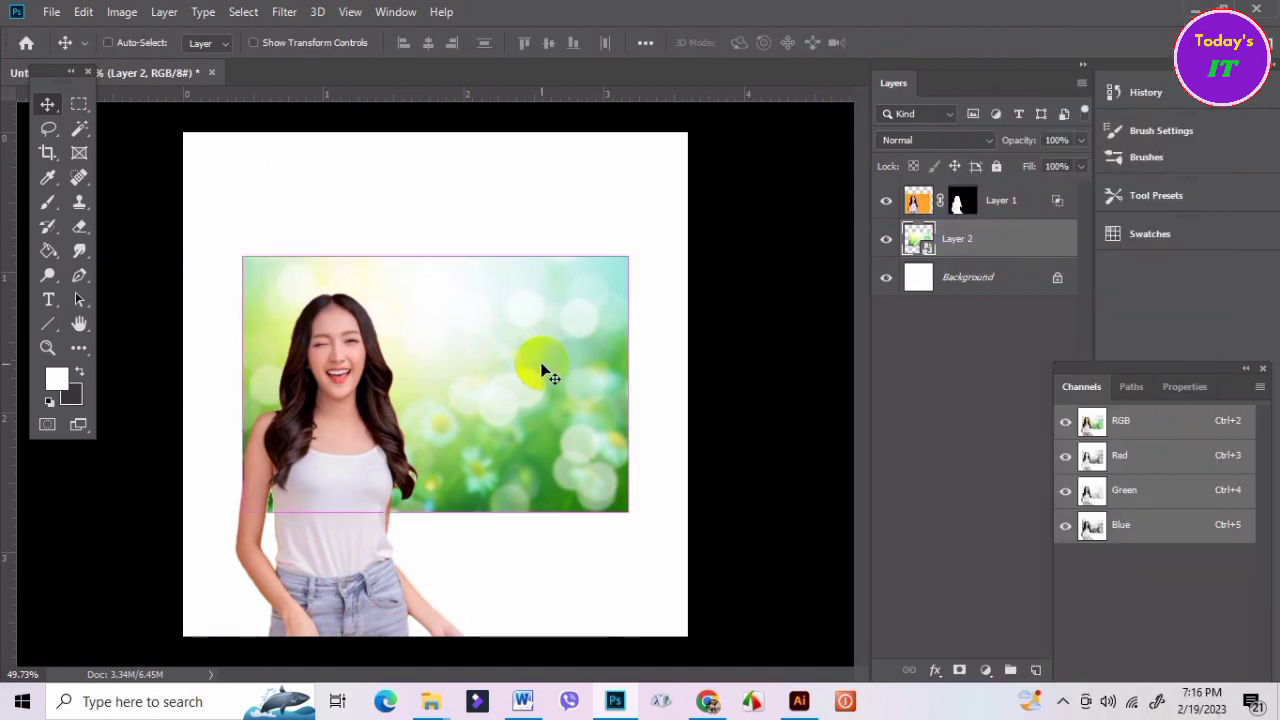
# Scale and reposition the bokeh background so it covers the whole canvas.
pyautogui.hotkey('ctrl', 't')
pyautogui.moveTo(517, 345); pyautogui.dragTo(456, 222)
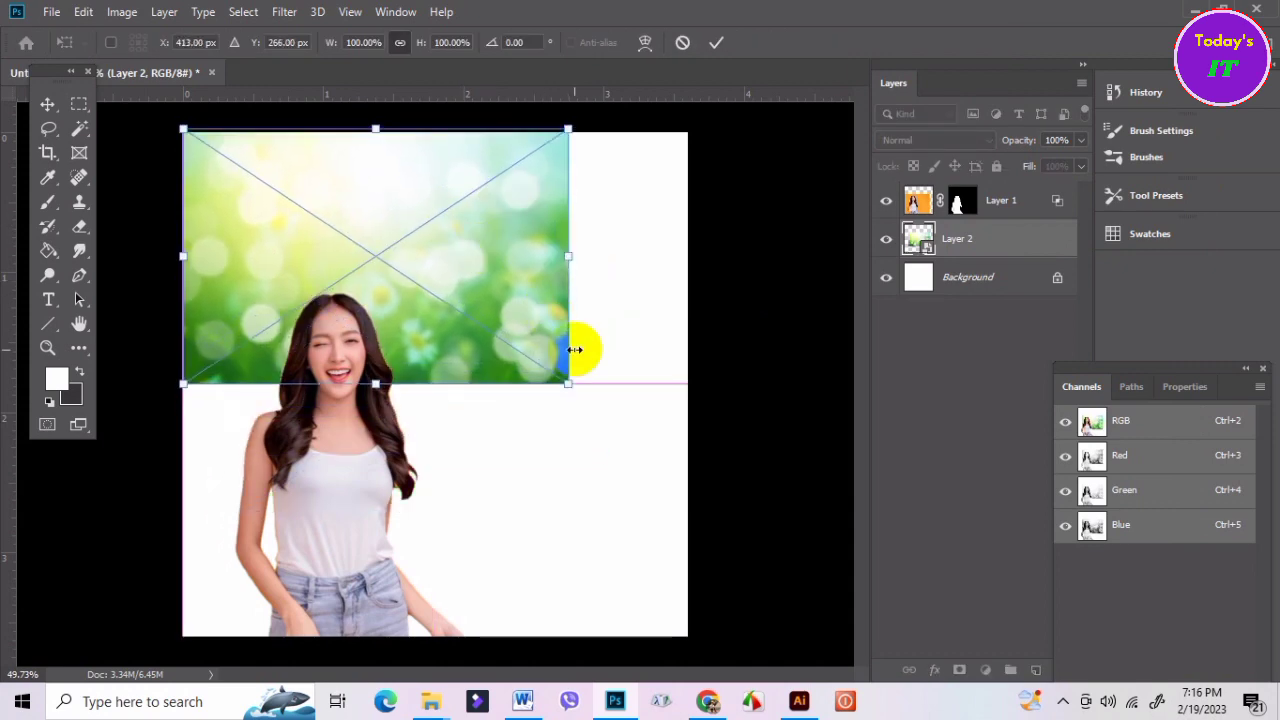
pyautogui.moveTo(568, 383); pyautogui.dragTo(936, 708)
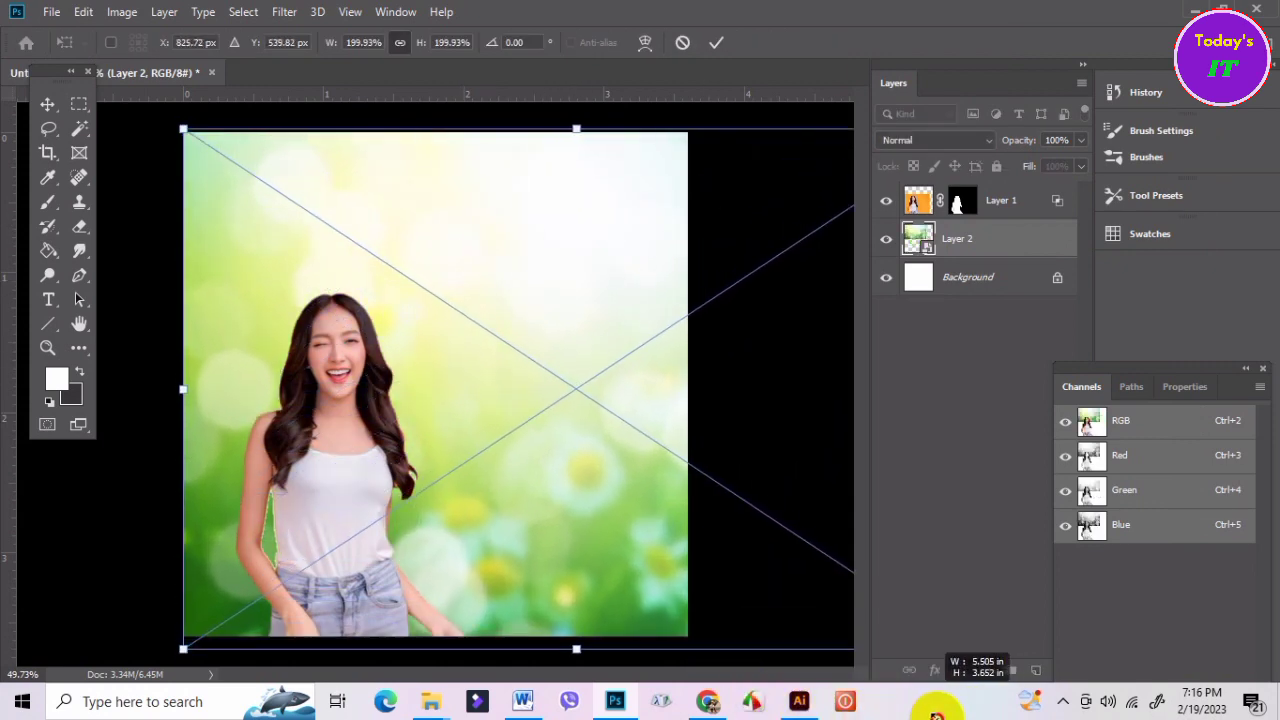
pyautogui.click(716, 42)
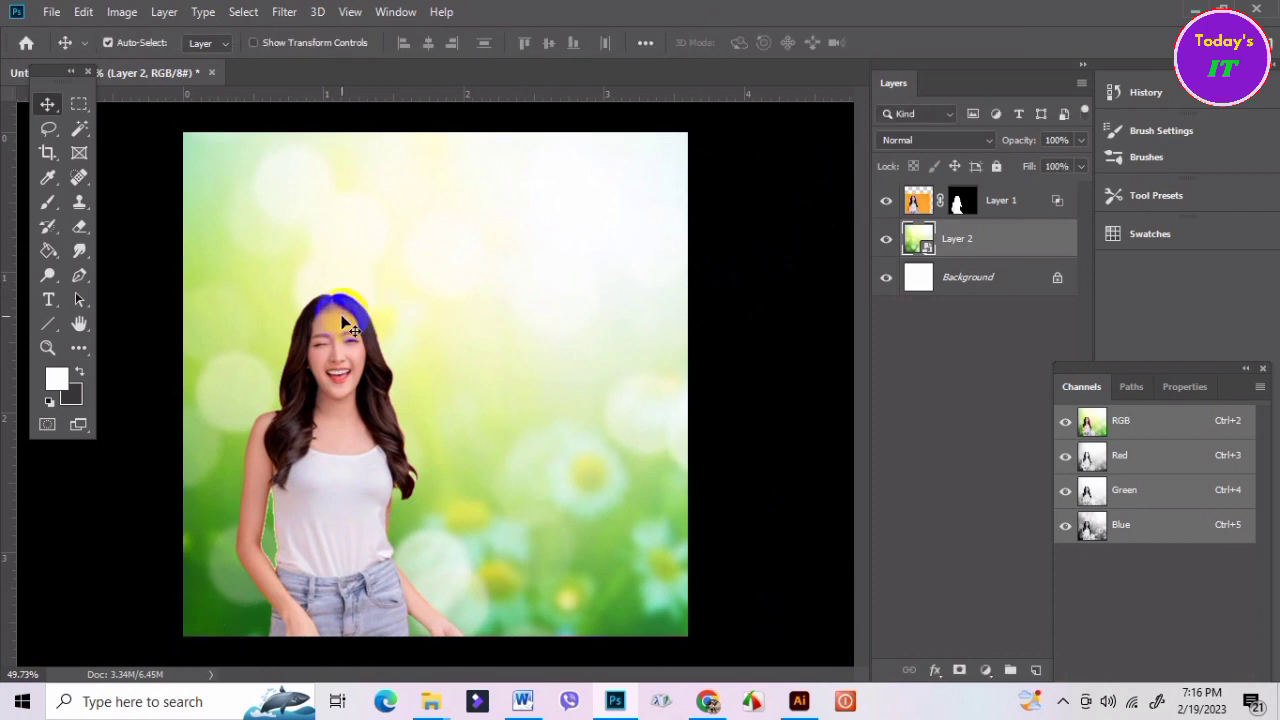
pyautogui.keyDown('alt'); pyautogui.scroll(-3, 414, 366); pyautogui.keyUp('alt')
pyautogui.moveTo(520, 380)
pyautogui.mouseDown()
pyautogui.moveTo(483, 445)
pyautogui.moveTo(430, 443)
pyautogui.mouseUp()
pyautogui.keyDown('alt'); pyautogui.scroll(-2, 435, 435); pyautogui.keyUp('alt')
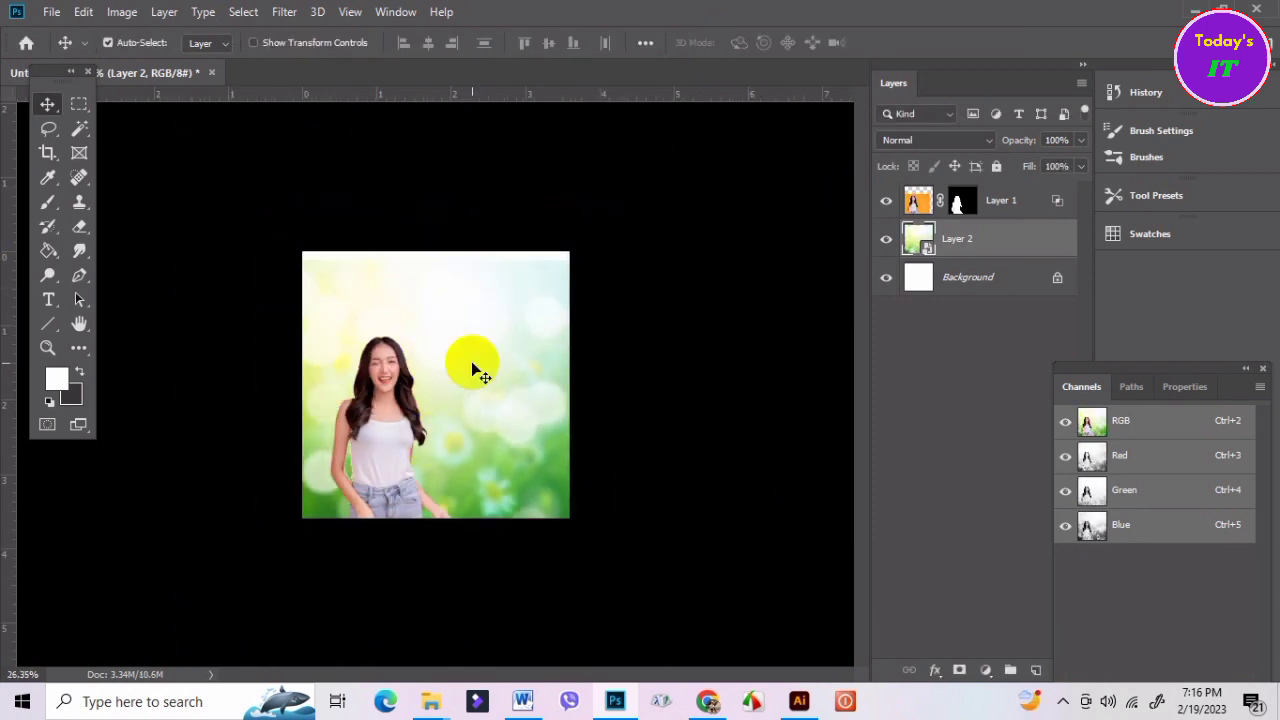
pyautogui.moveTo(543, 377)
pyautogui.mouseDown()
pyautogui.moveTo(375, 390)
pyautogui.moveTo(591, 397)
pyautogui.mouseUp()
pyautogui.hotkey('ctrl', 't')
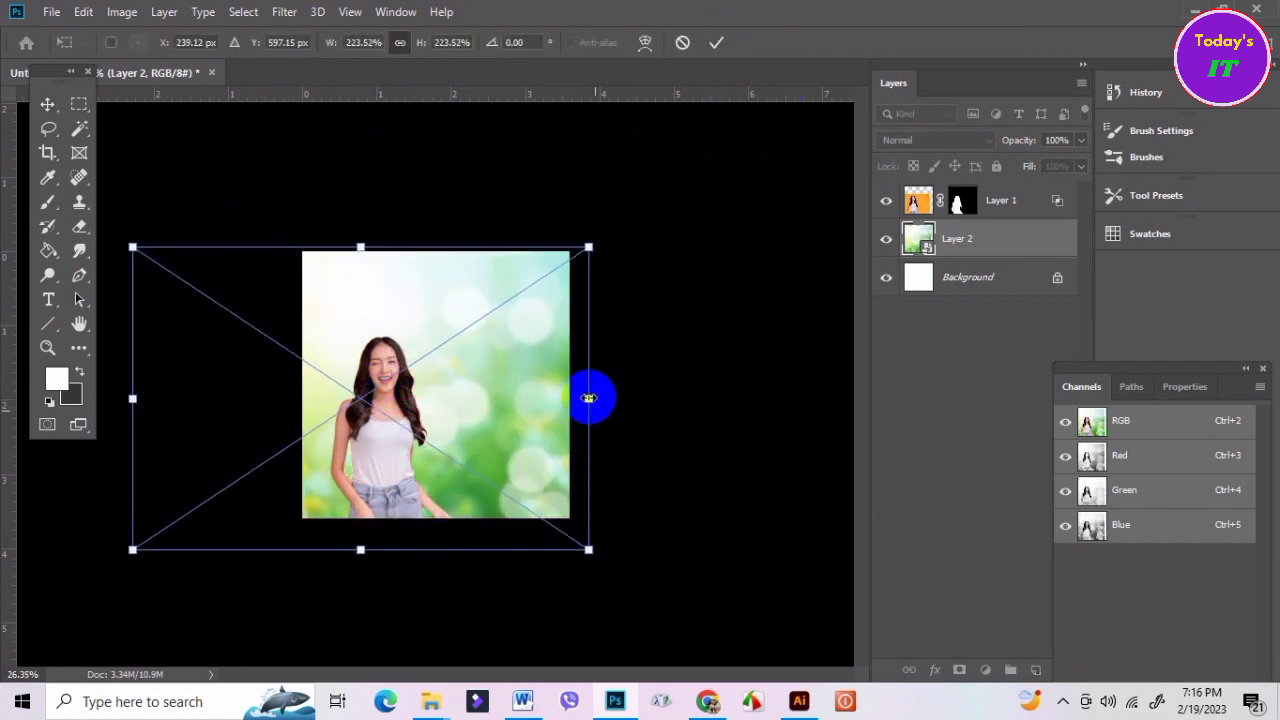
pyautogui.moveTo(362, 260); pyautogui.dragTo(358, 242)
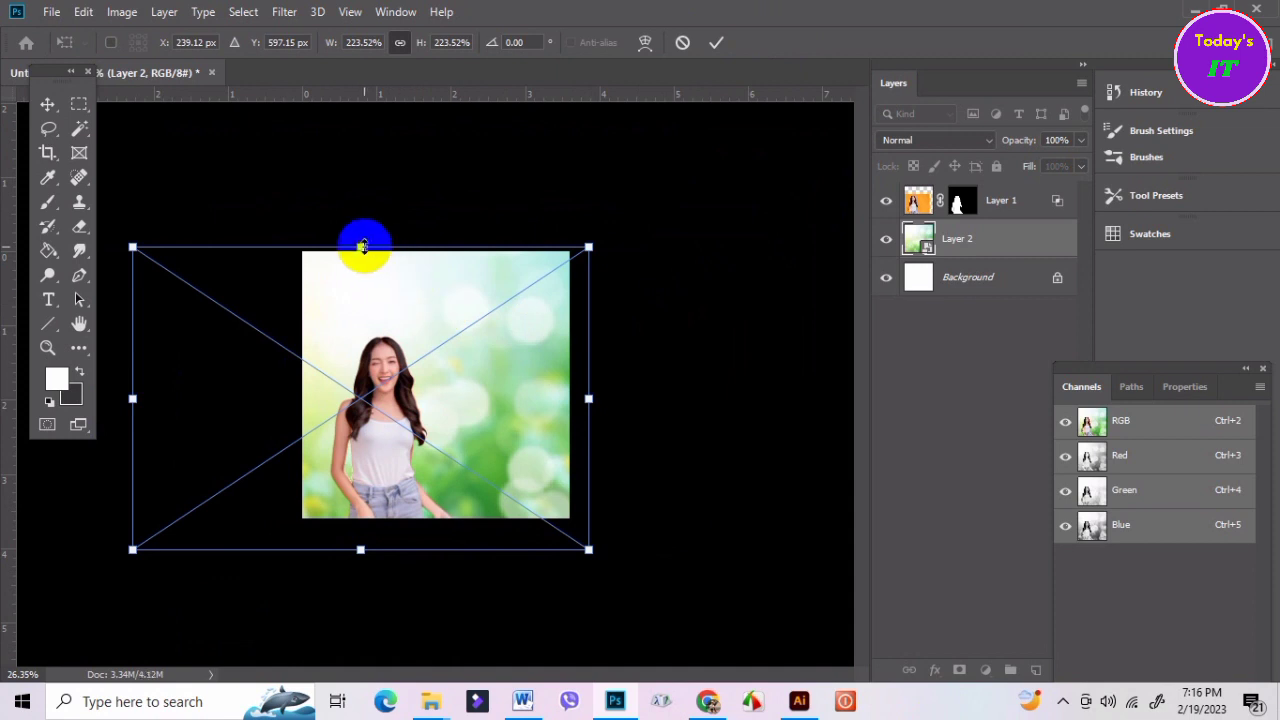
pyautogui.click(716, 42)
# Fit the canvas in the window and delete the bokeh background layer.
pyautogui.hotkey('ctrl', '-')
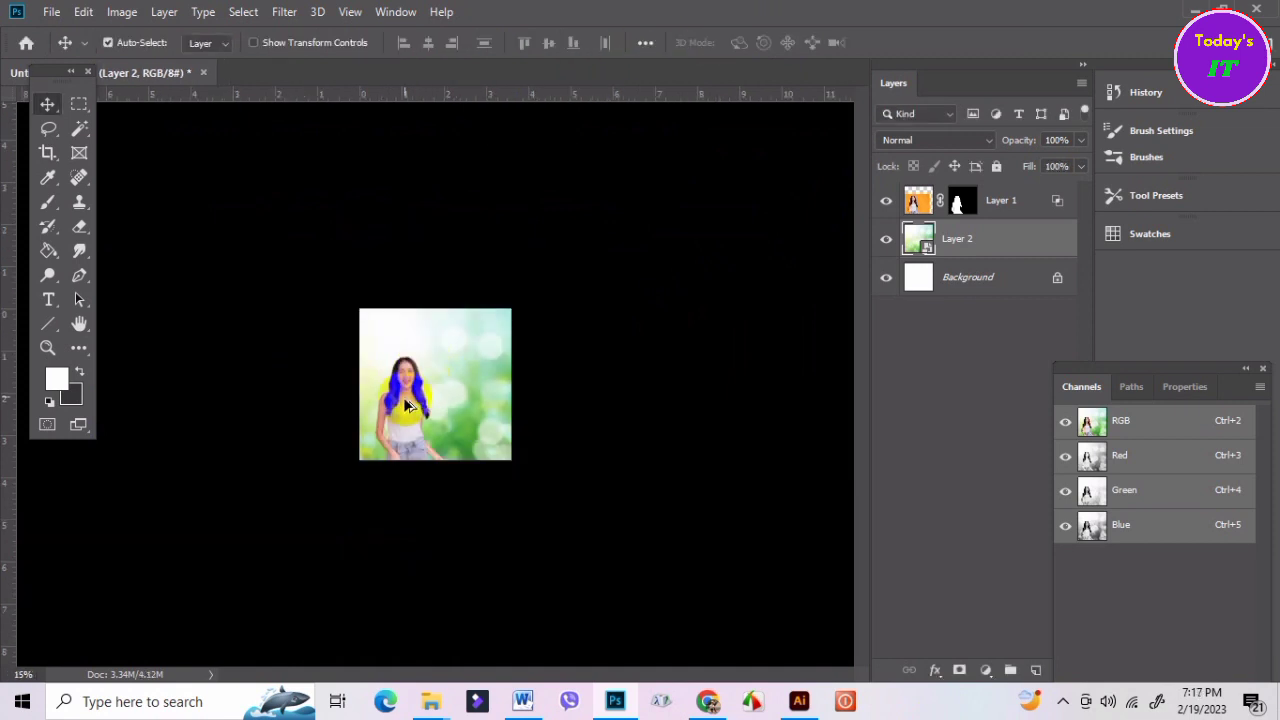
pyautogui.hotkey('ctrl', '0')
pyautogui.scroll(1, 403, 397)
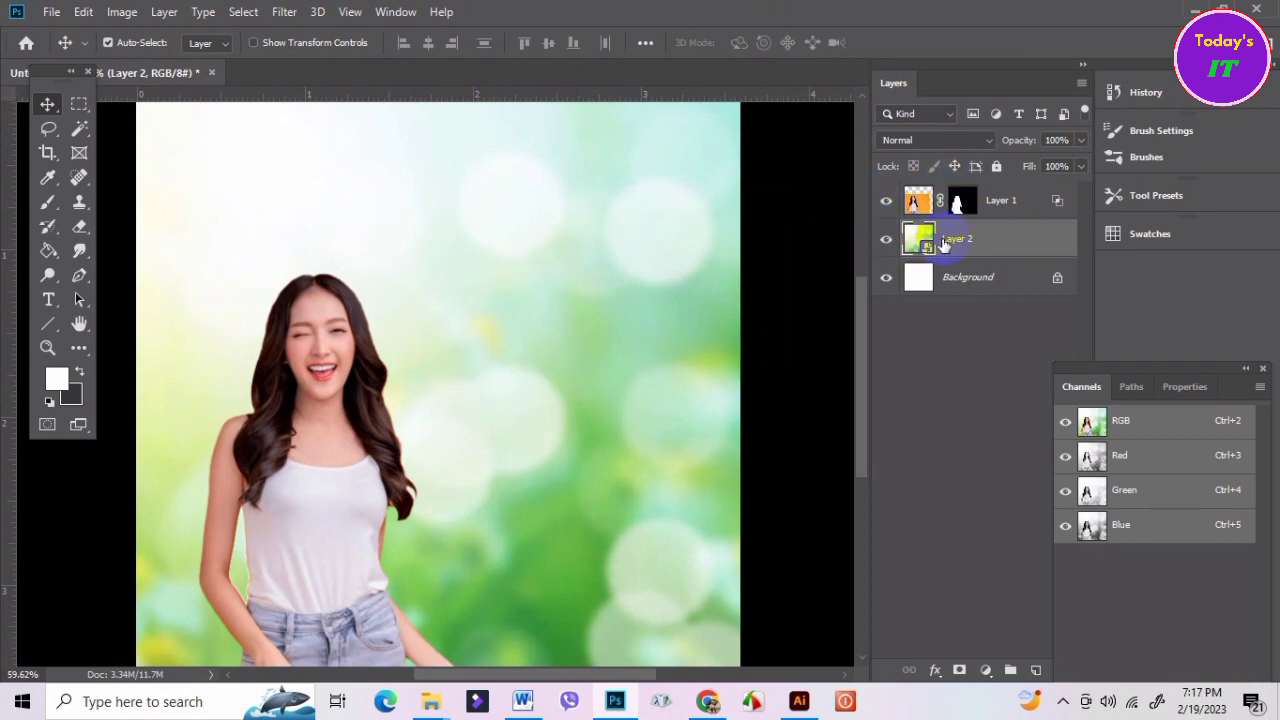
pyautogui.press('Delete')
# Switch to Chrome and go back to the 'beauty green background' photo results.
pyautogui.click(707, 701)
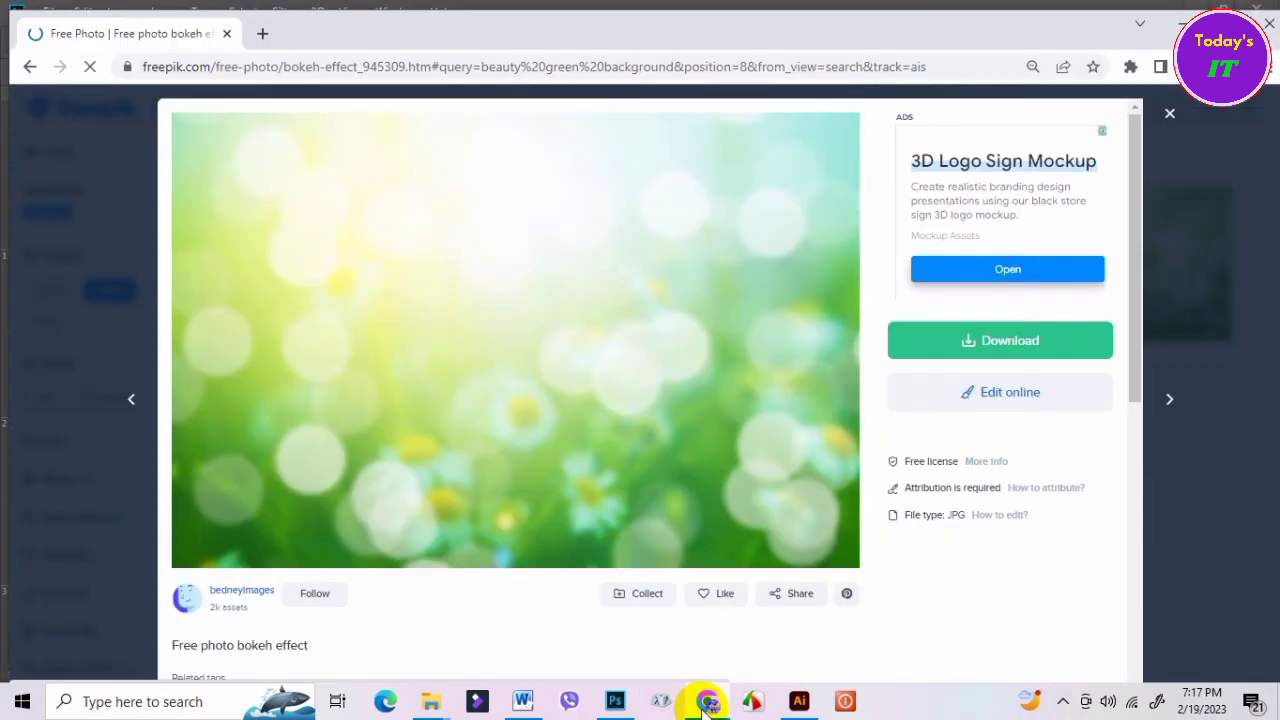
pyautogui.scroll(-4, 647, 437)
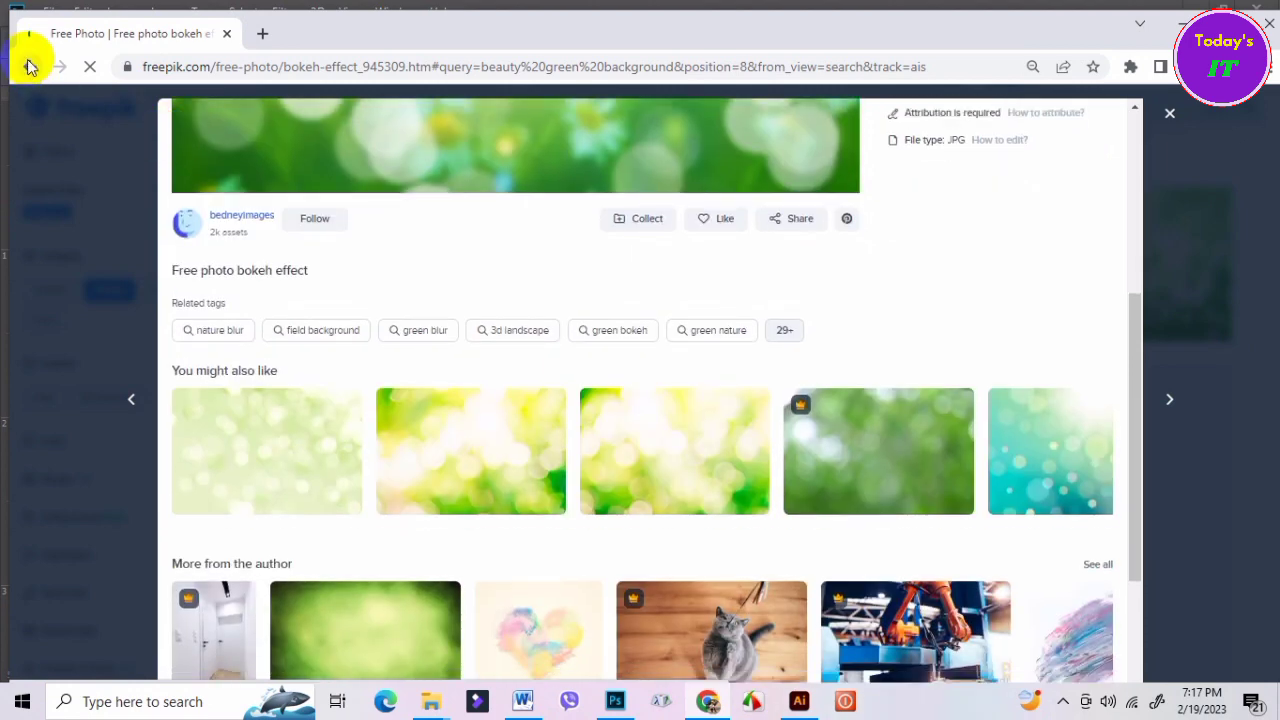
pyautogui.click(30, 66)
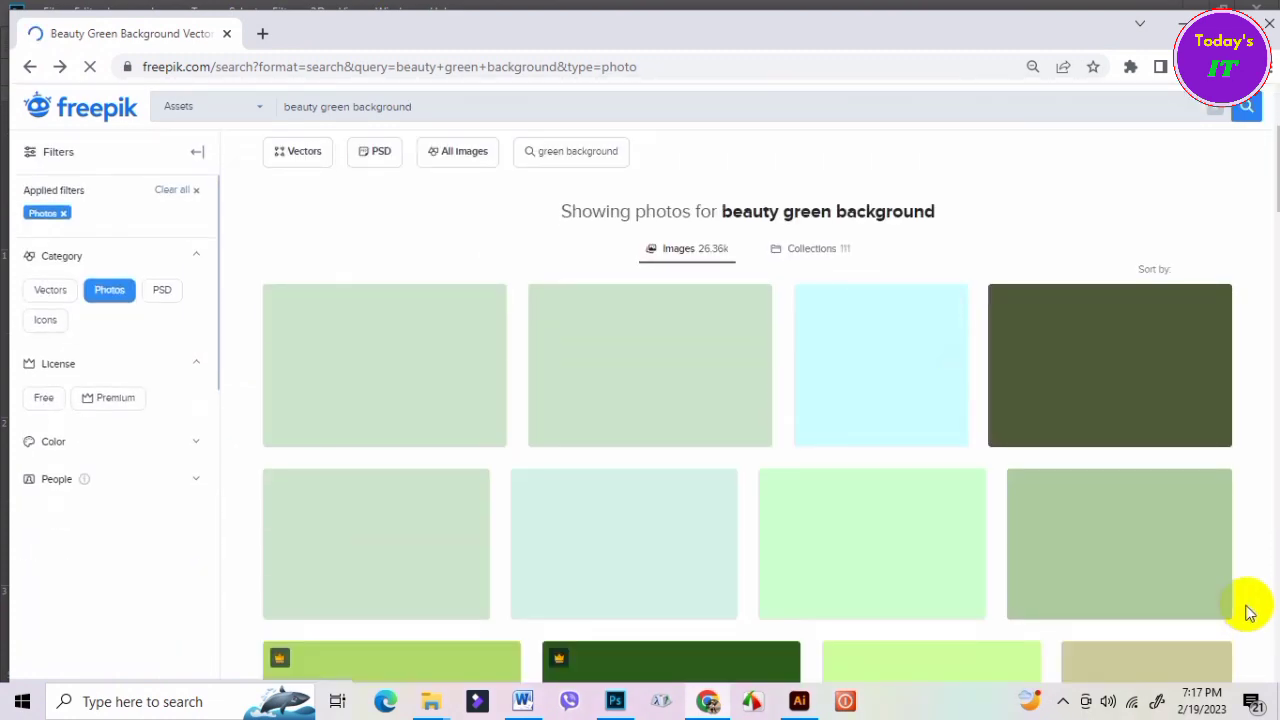
# Scroll through the green background photos looking for a backdrop.
pyautogui.scroll(-2, 1143, 591)
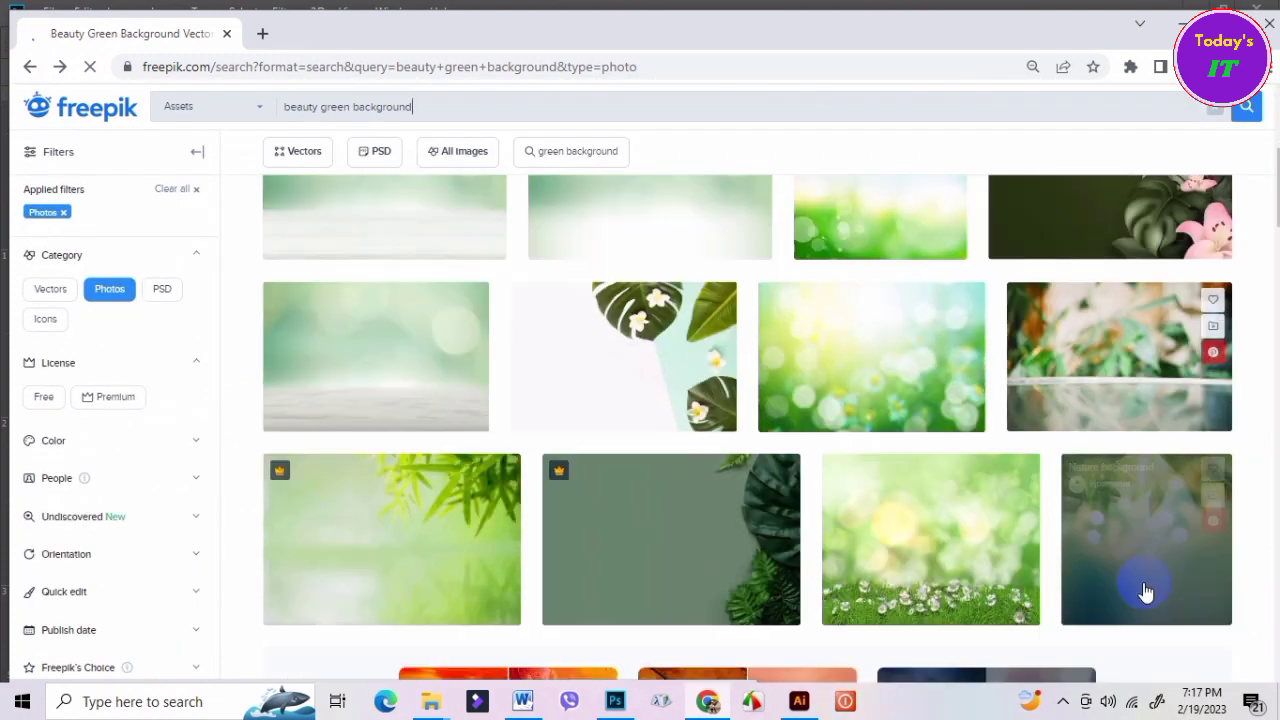
pyautogui.scroll(-1, 1143, 591)
pyautogui.scroll(-2, 1143, 582)
pyautogui.scroll(-1, 1143, 582)
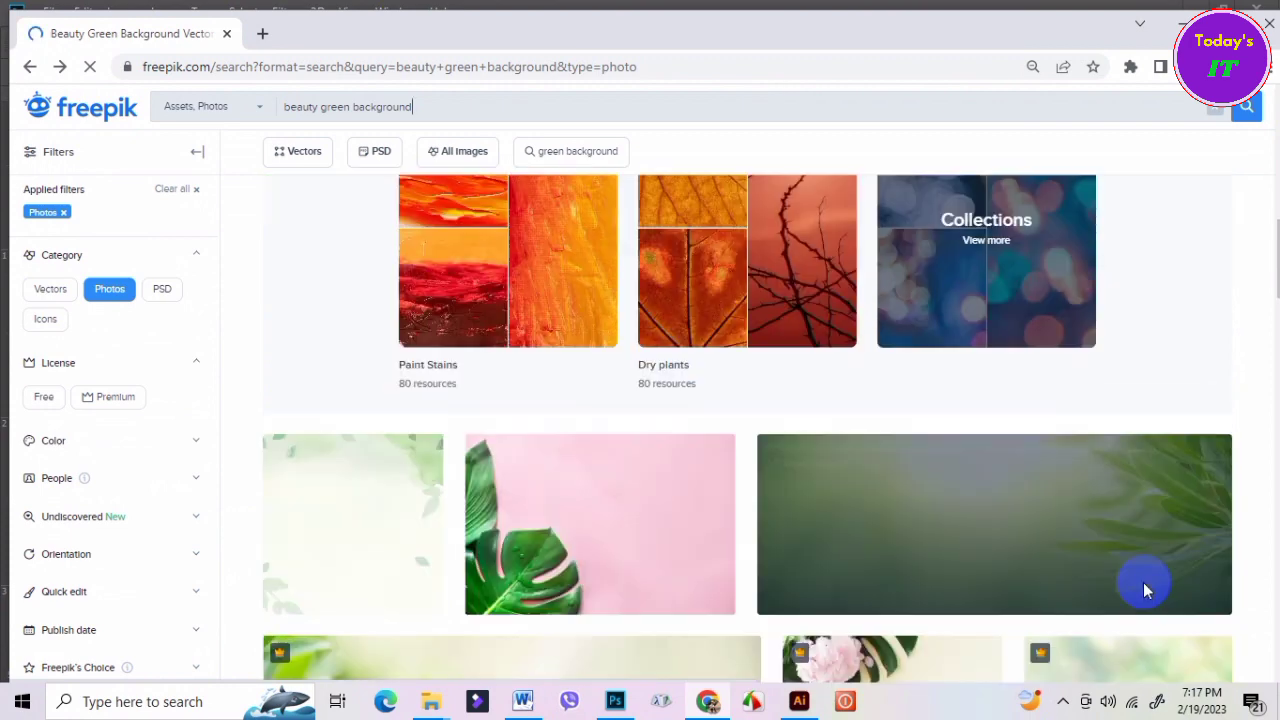
pyautogui.scroll(-2, 1143, 582)
pyautogui.scroll(-2, 1186, 620)
pyautogui.scroll(3, 882, 582)
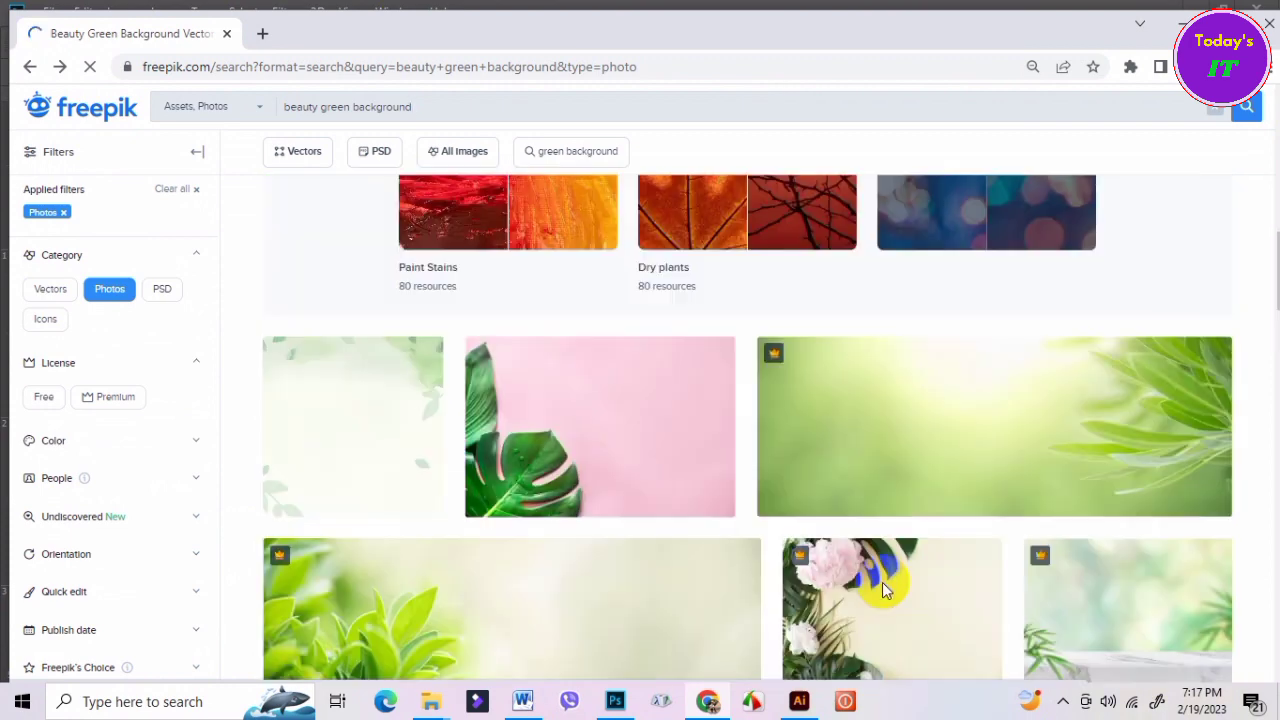
pyautogui.scroll(-3, 950, 560)
pyautogui.scroll(-3, 950, 560)
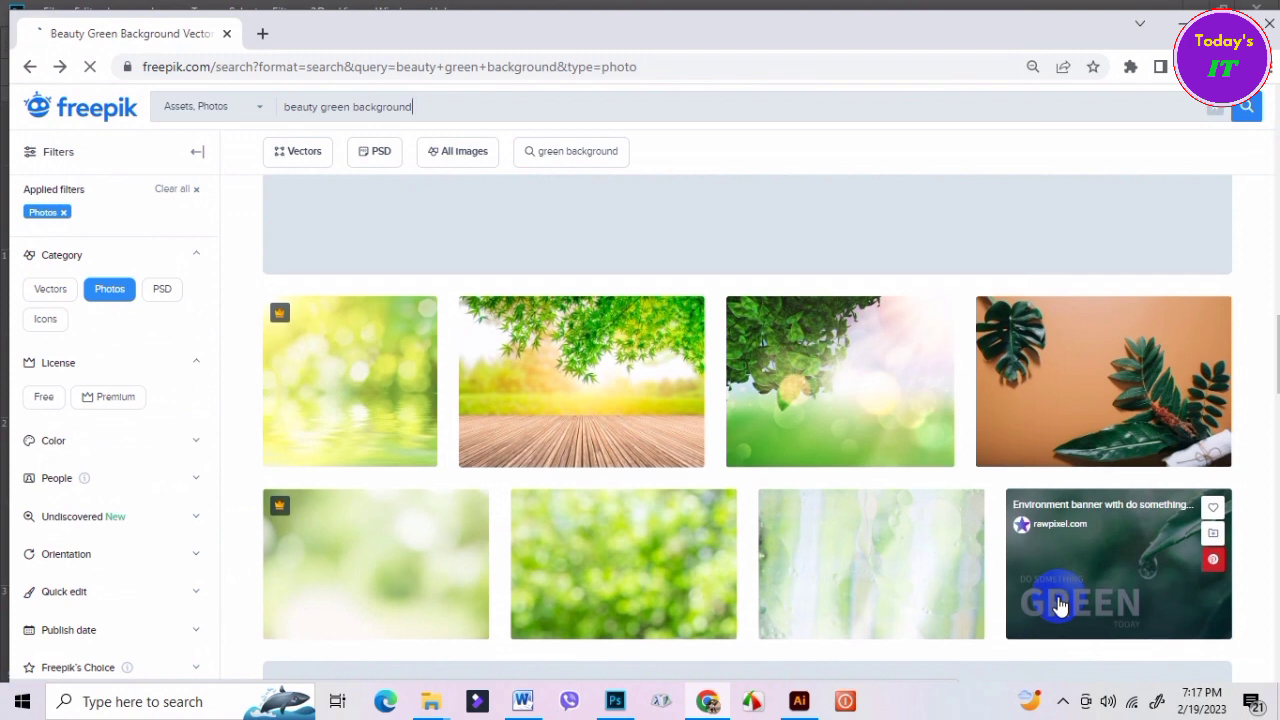
pyautogui.scroll(-1, 1060, 606)
pyautogui.scroll(-2, 1058, 606)
pyautogui.scroll(-2, 1057, 606)
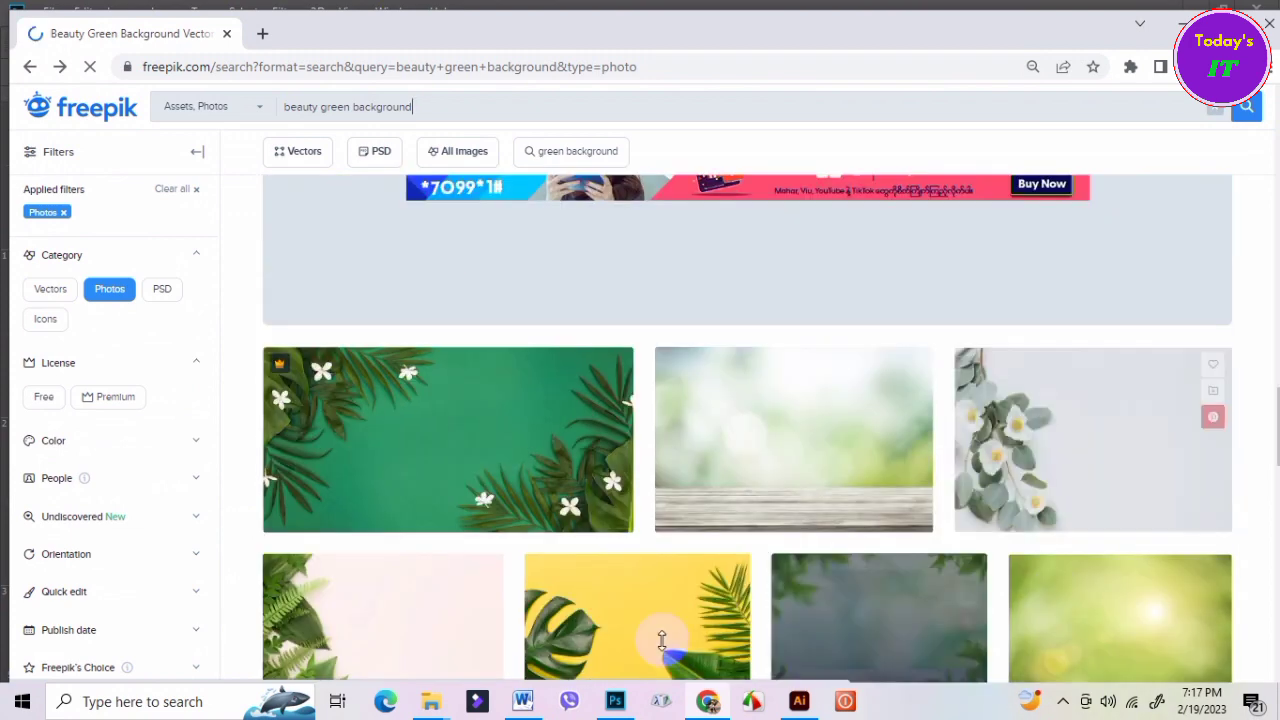
pyautogui.scroll(-2, 1177, 576)
pyautogui.scroll(-2, 1177, 576)
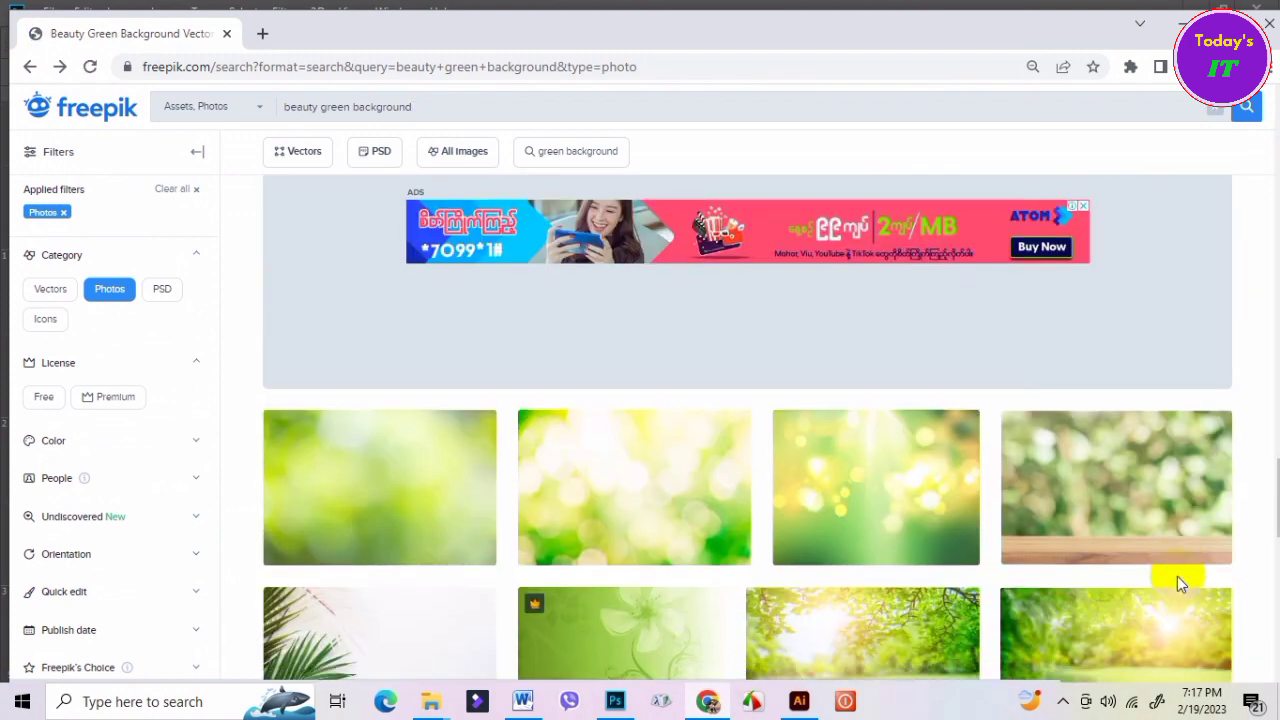
pyautogui.scroll(-2, 1177, 576)
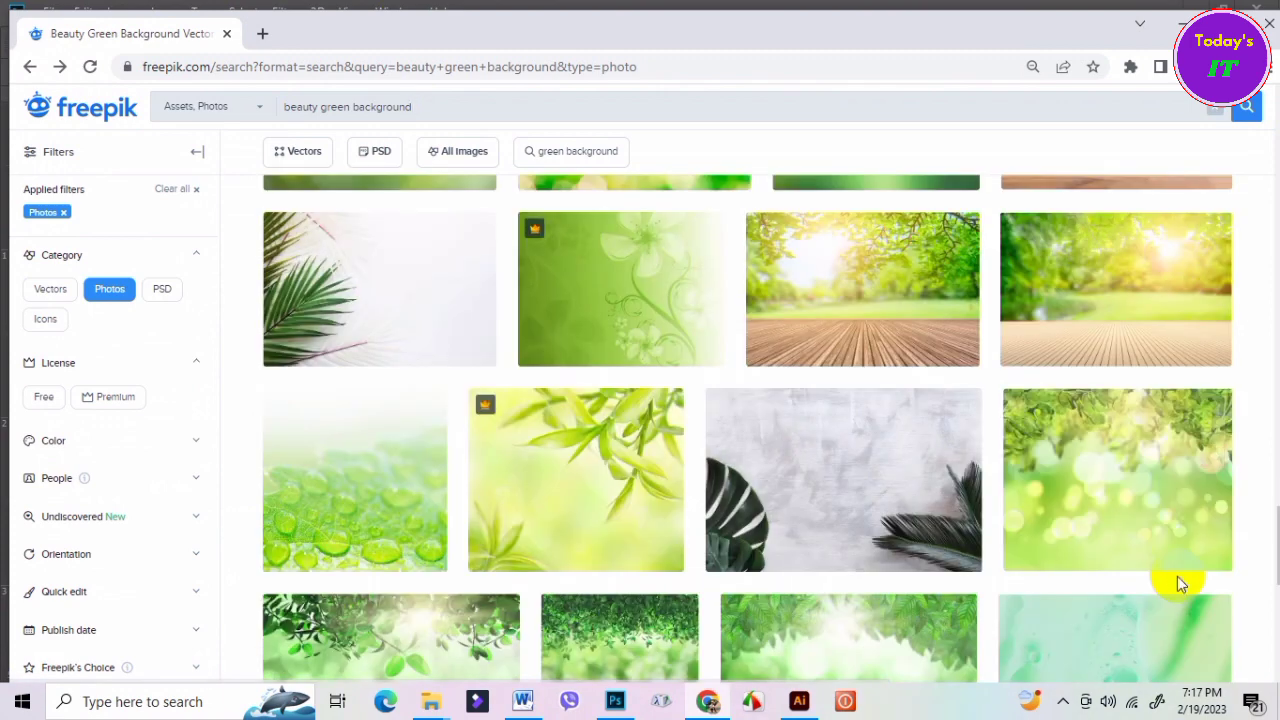
pyautogui.scroll(-2, 1122, 571)
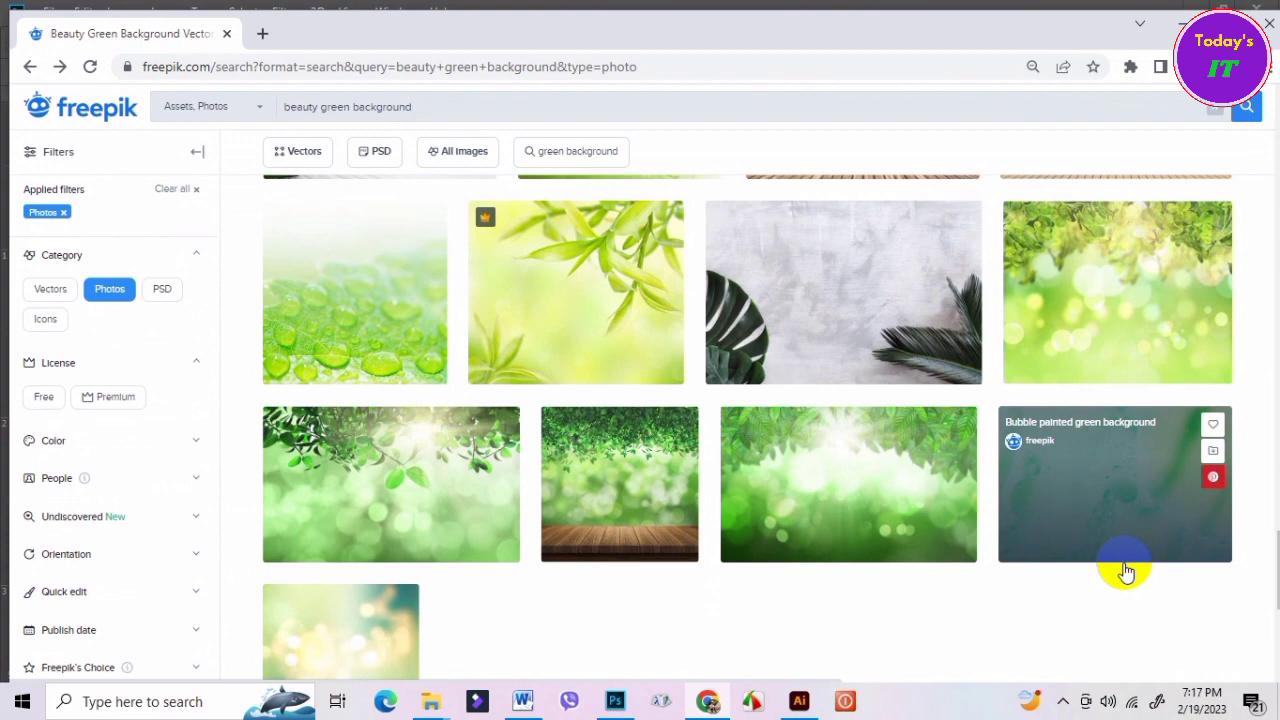
pyautogui.scroll(-1, 1125, 570)
pyautogui.scroll(-3, 1123, 560)
pyautogui.scroll(3, 842, 545)
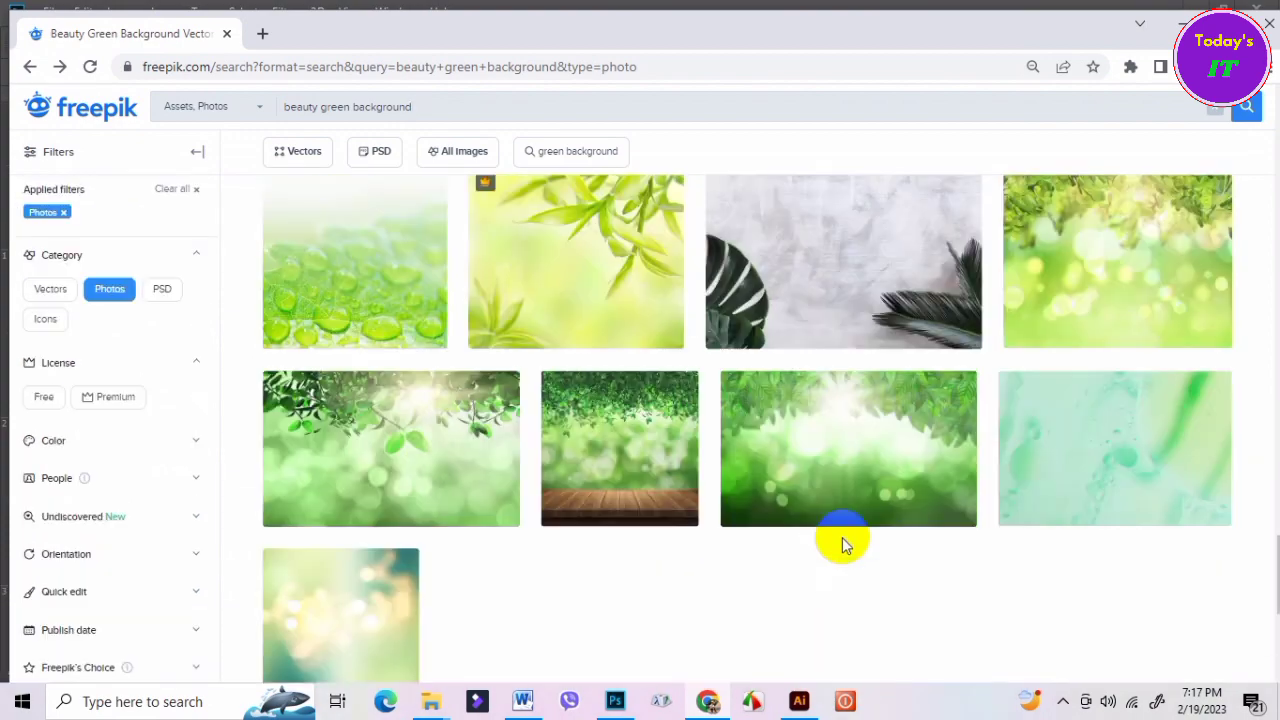
pyautogui.scroll(-3, 842, 545)
pyautogui.scroll(1, 634, 349)
pyautogui.scroll(-2, 634, 400)
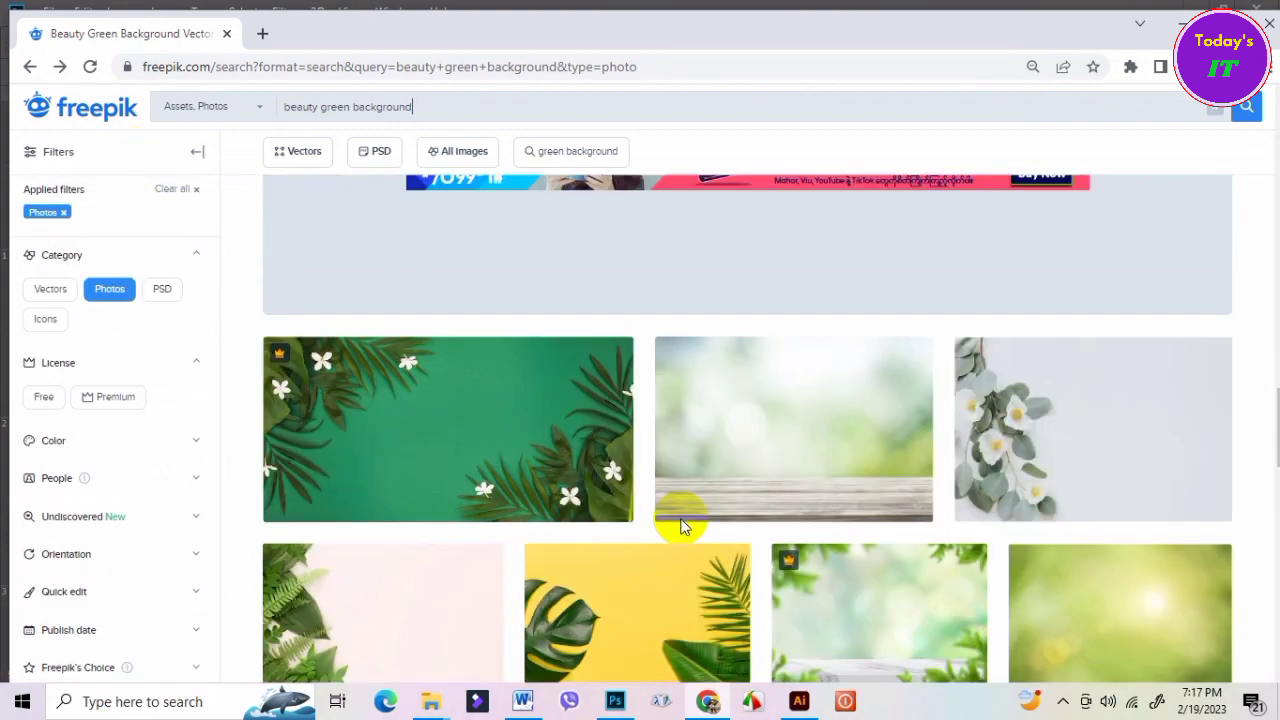
pyautogui.scroll(-1, 680, 527)
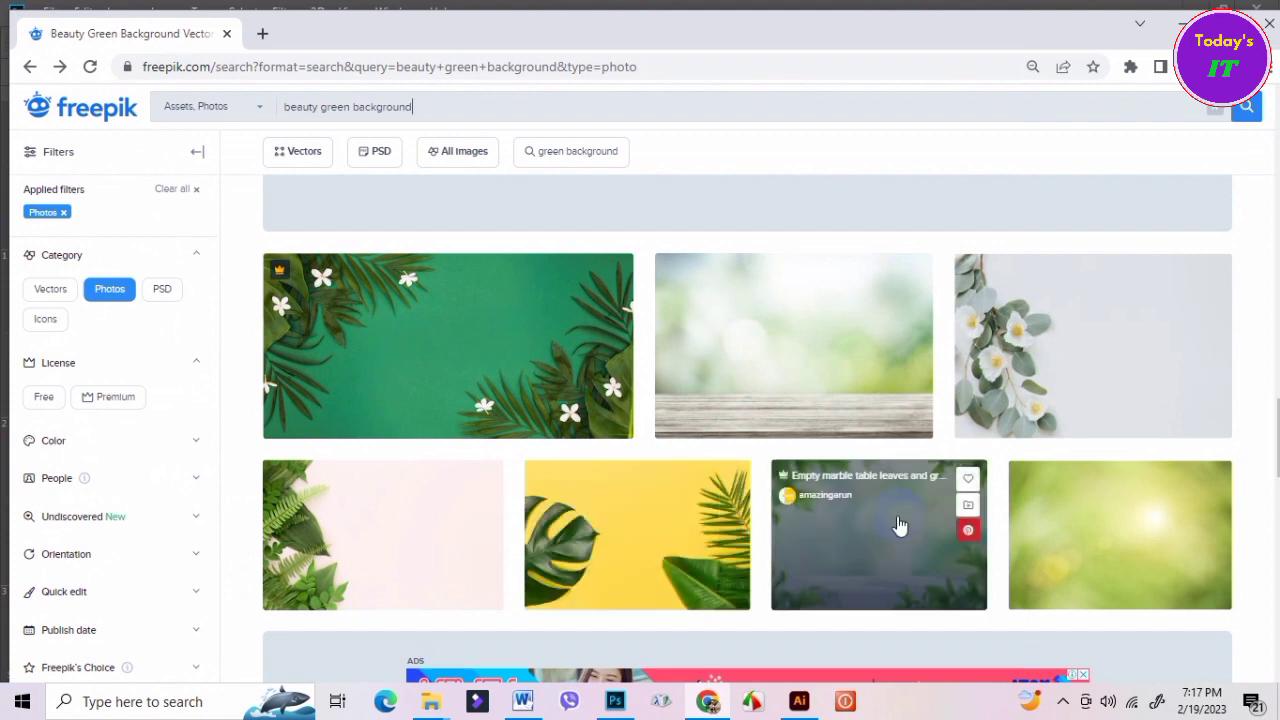
pyautogui.scroll(-1, 899, 525)
pyautogui.scroll(4, 899, 525)
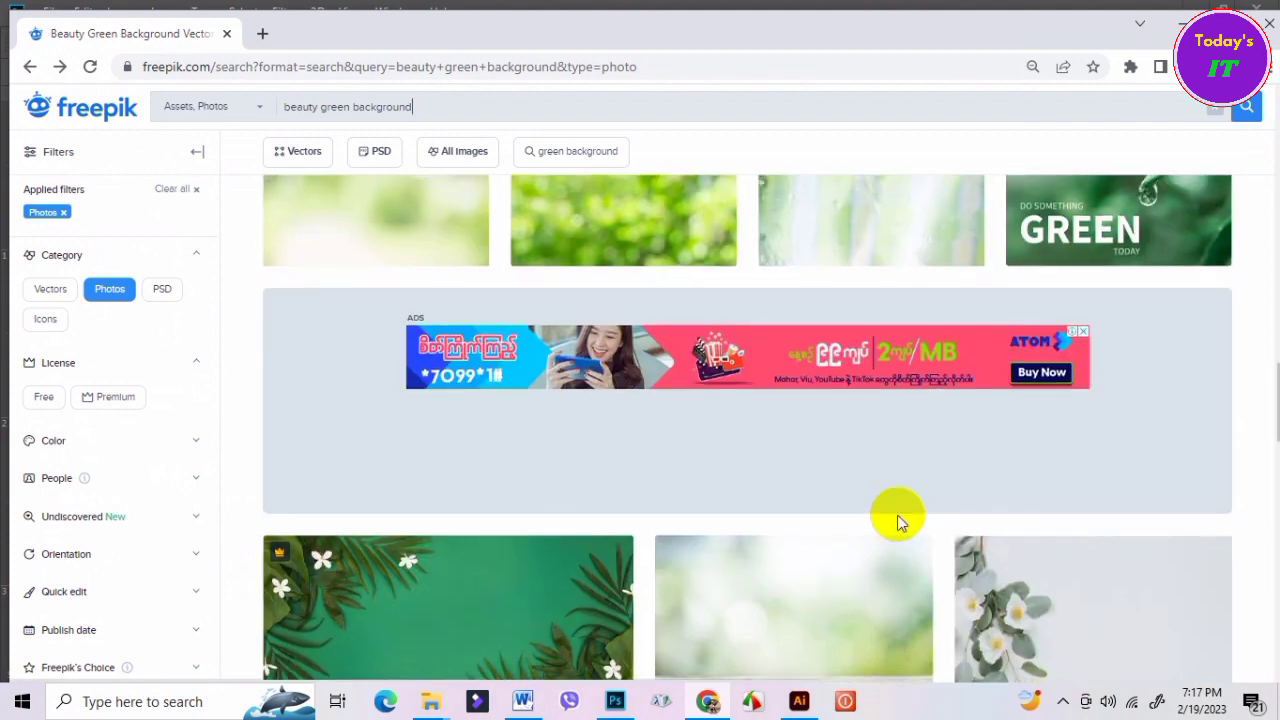
pyautogui.scroll(3, 899, 525)
pyautogui.scroll(1, 1060, 640)
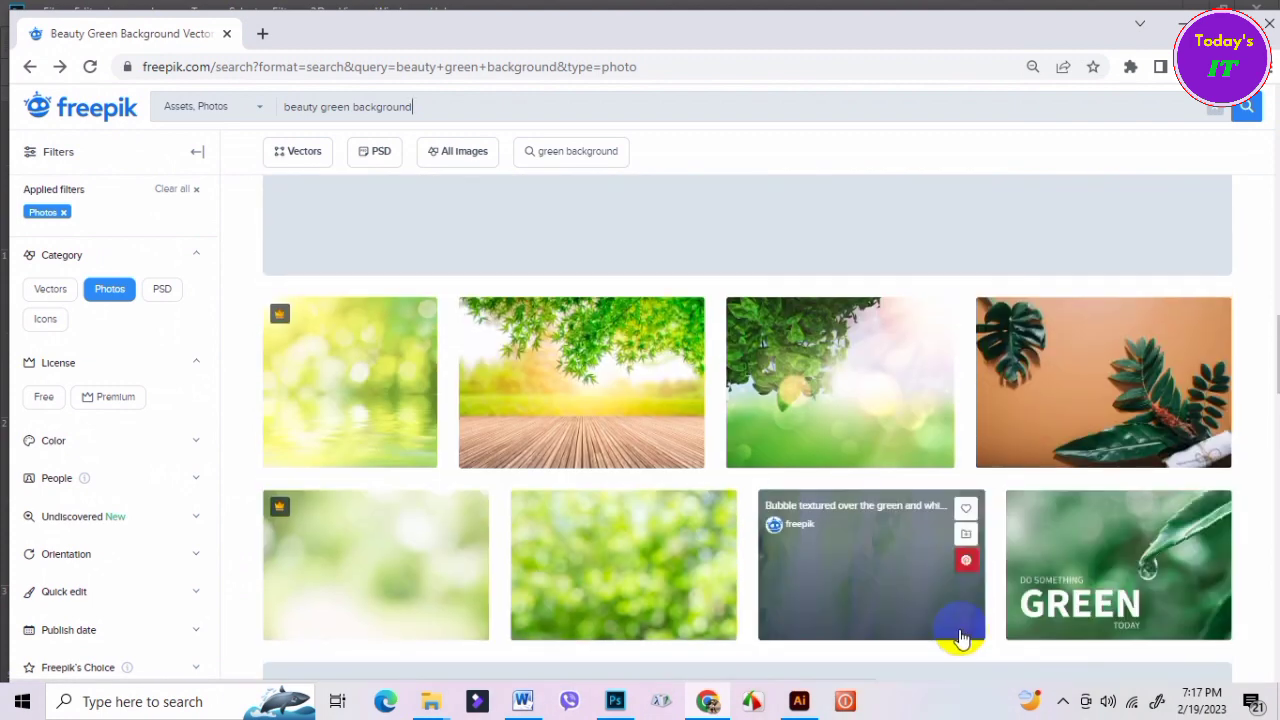
# Copy the sunny green bokeh photo, paste into Photoshop, then delete the pasted layer.
pyautogui.click(675, 615)
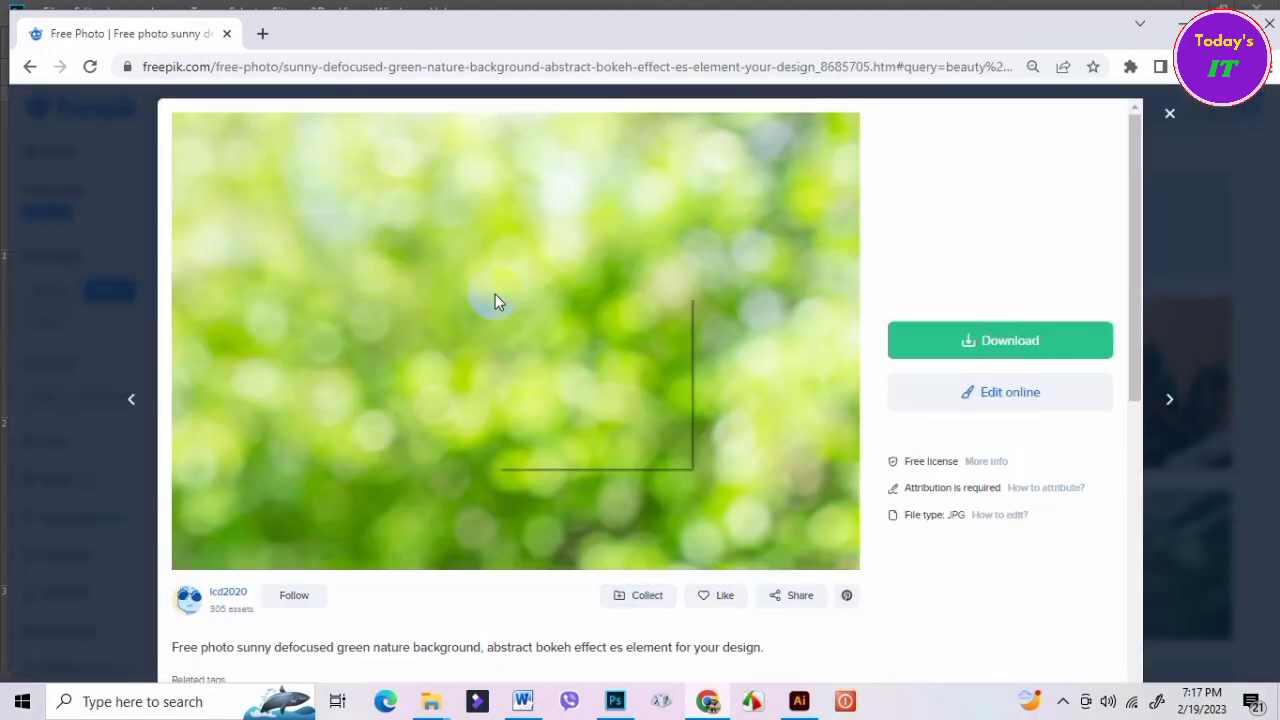
pyautogui.rightClick(497, 302)
pyautogui.click(545, 354)
pyautogui.click(615, 701)
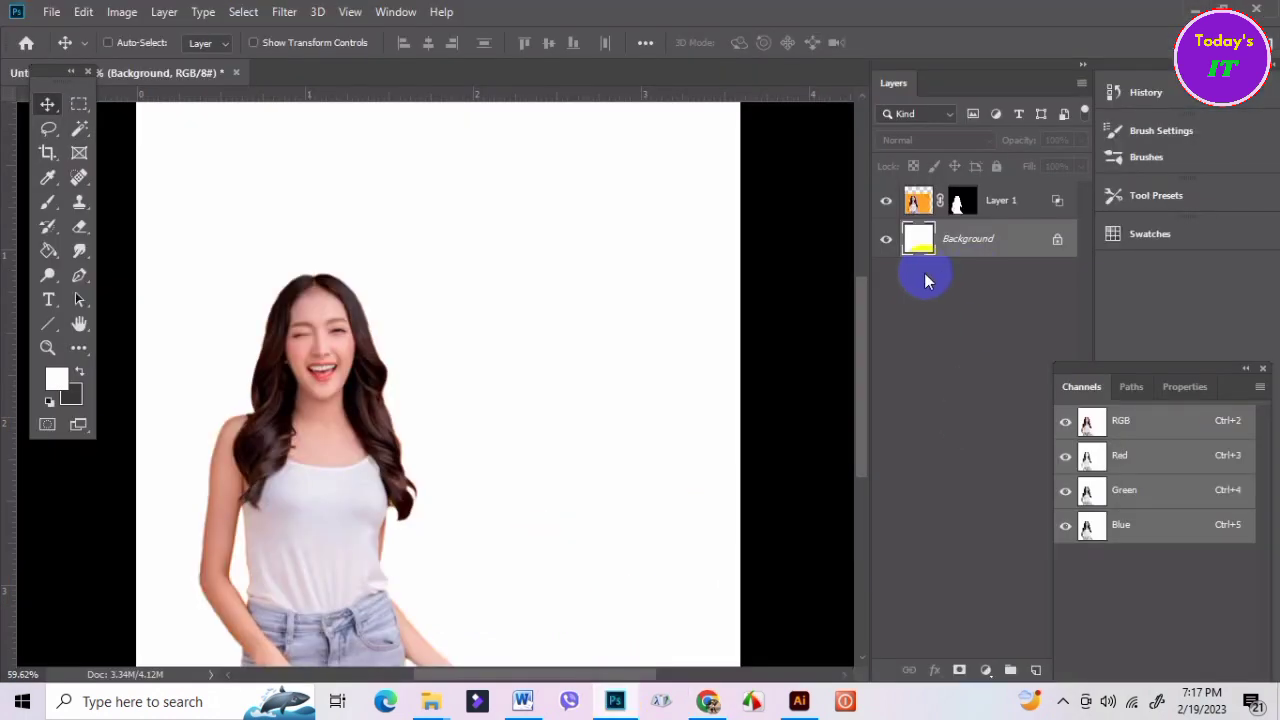
pyautogui.hotkey('ctrl', 'v')
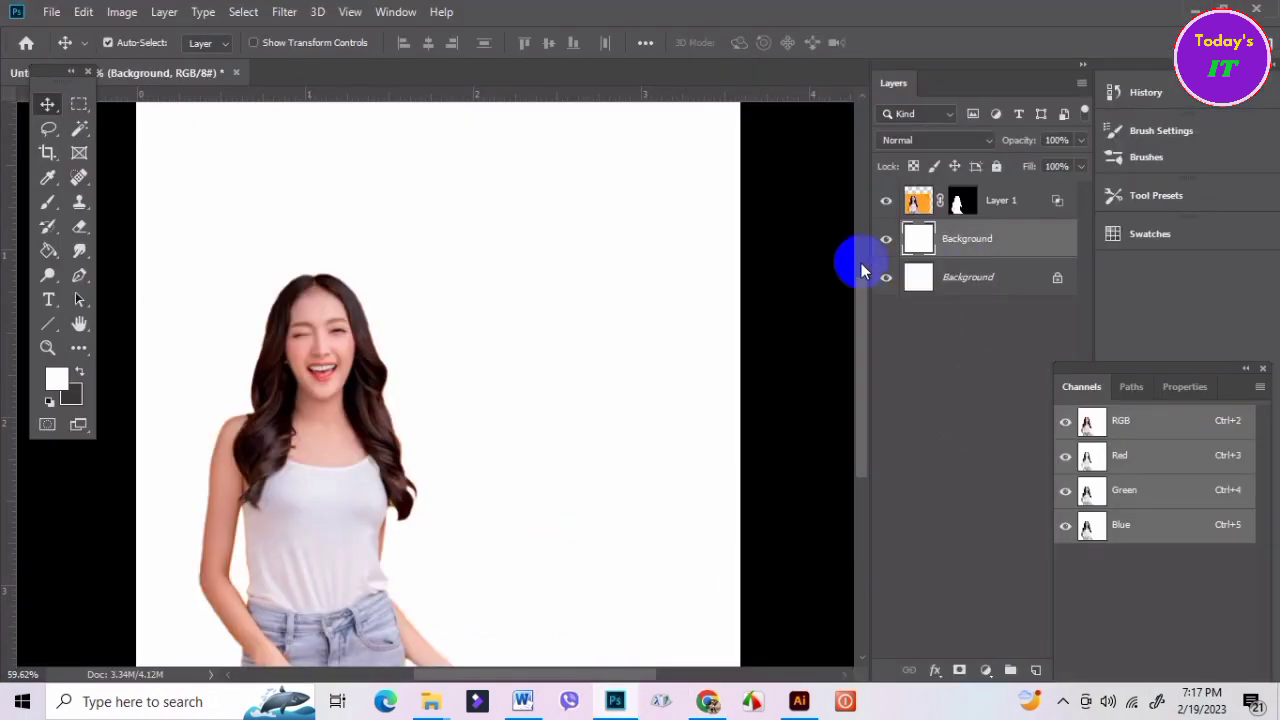
pyautogui.press('Delete')
pyautogui.hotkey('ctrl', 'z')
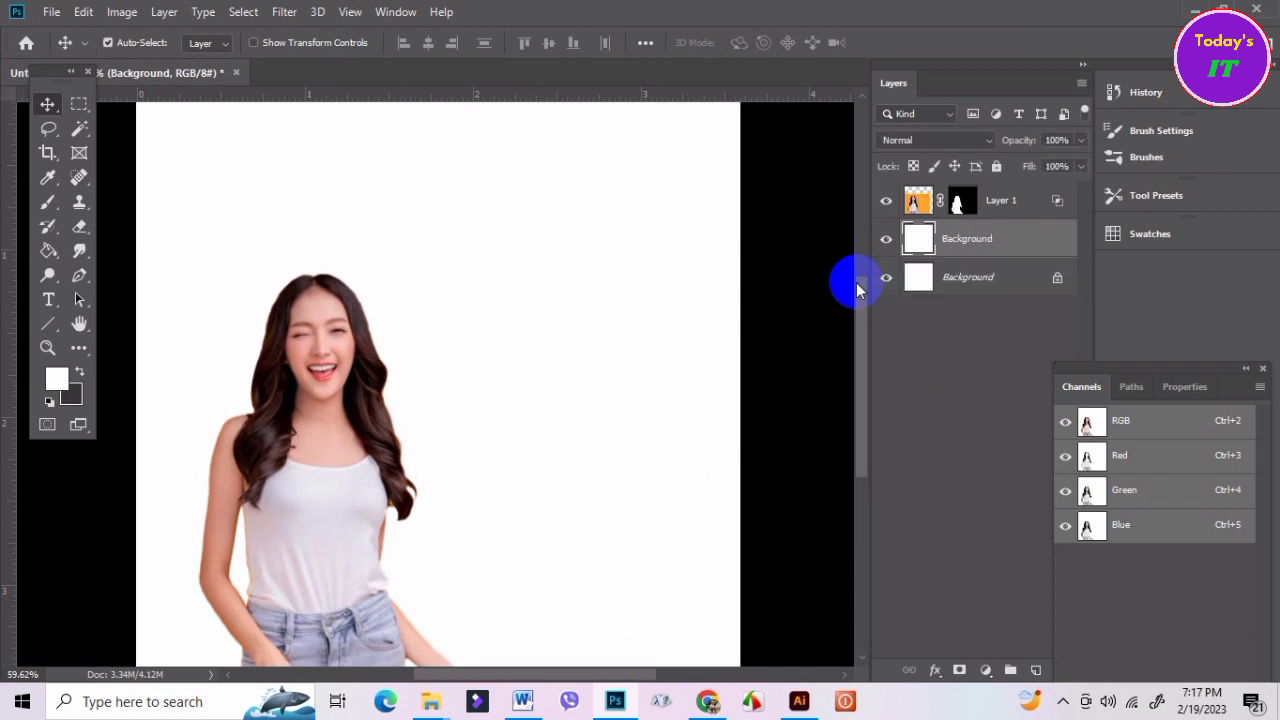
pyautogui.press('Delete')
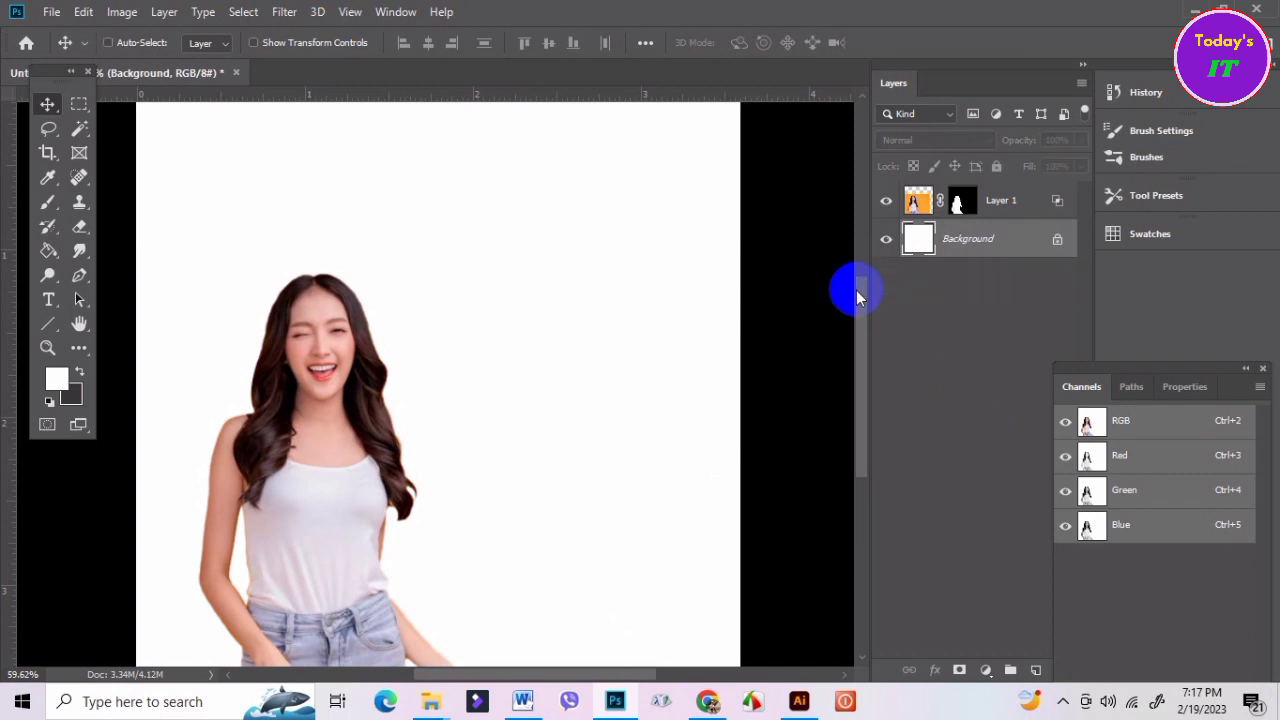
# Copy the green bokeh photo again from Freepik and return to Photoshop.
pyautogui.click(700, 704)
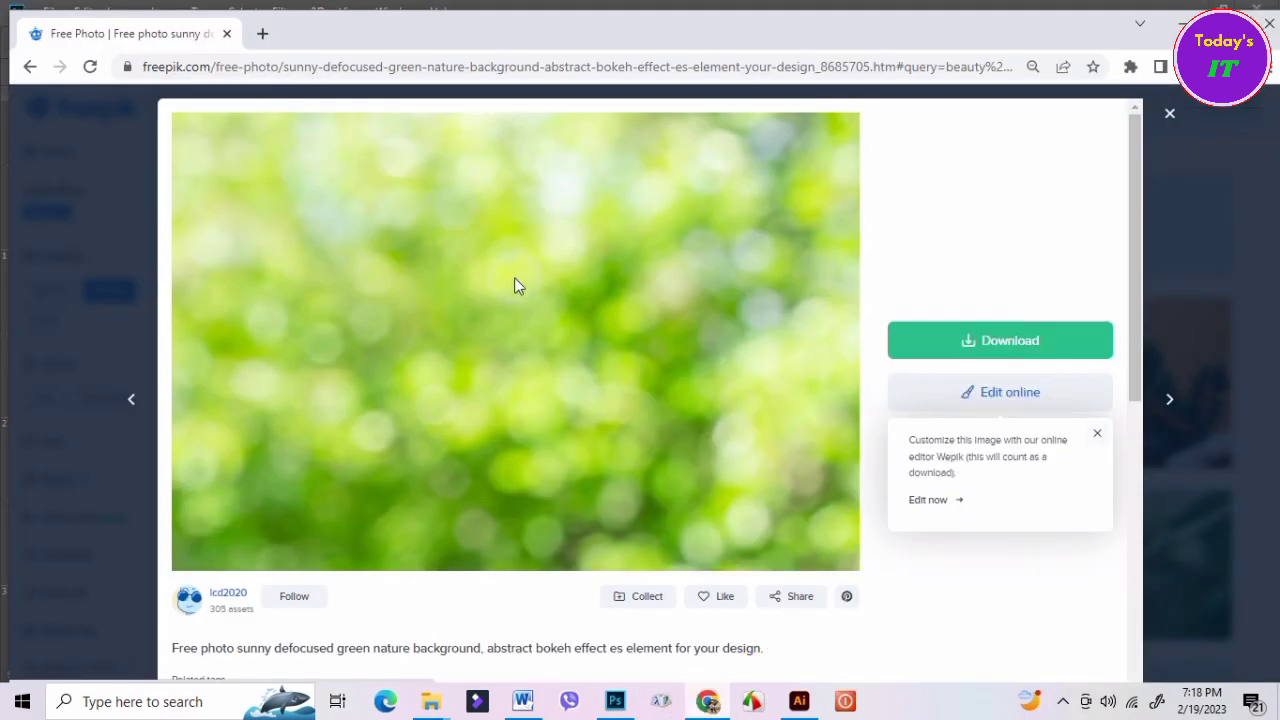
pyautogui.rightClick(514, 280)
pyautogui.click(563, 334)
pyautogui.click(615, 701)
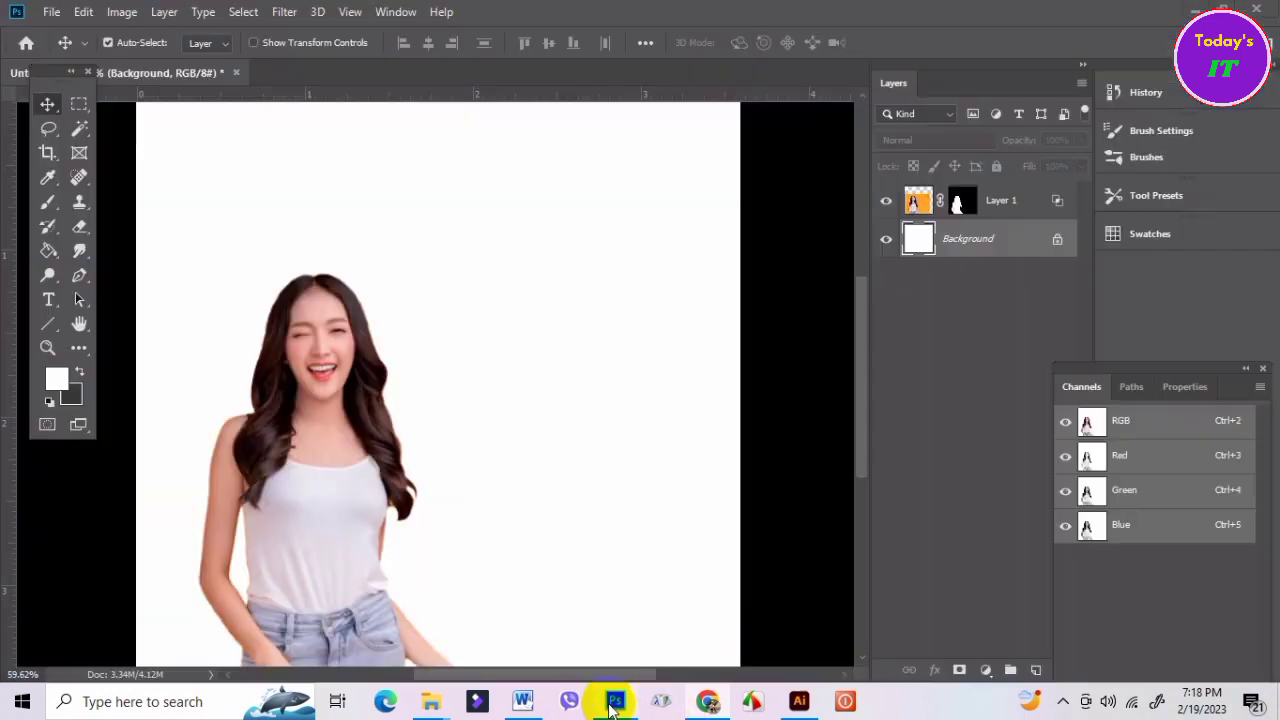
# Paste the bokeh photo as Layer 2 and convert it to a smart object.
pyautogui.hotkey('ctrl', 'v')
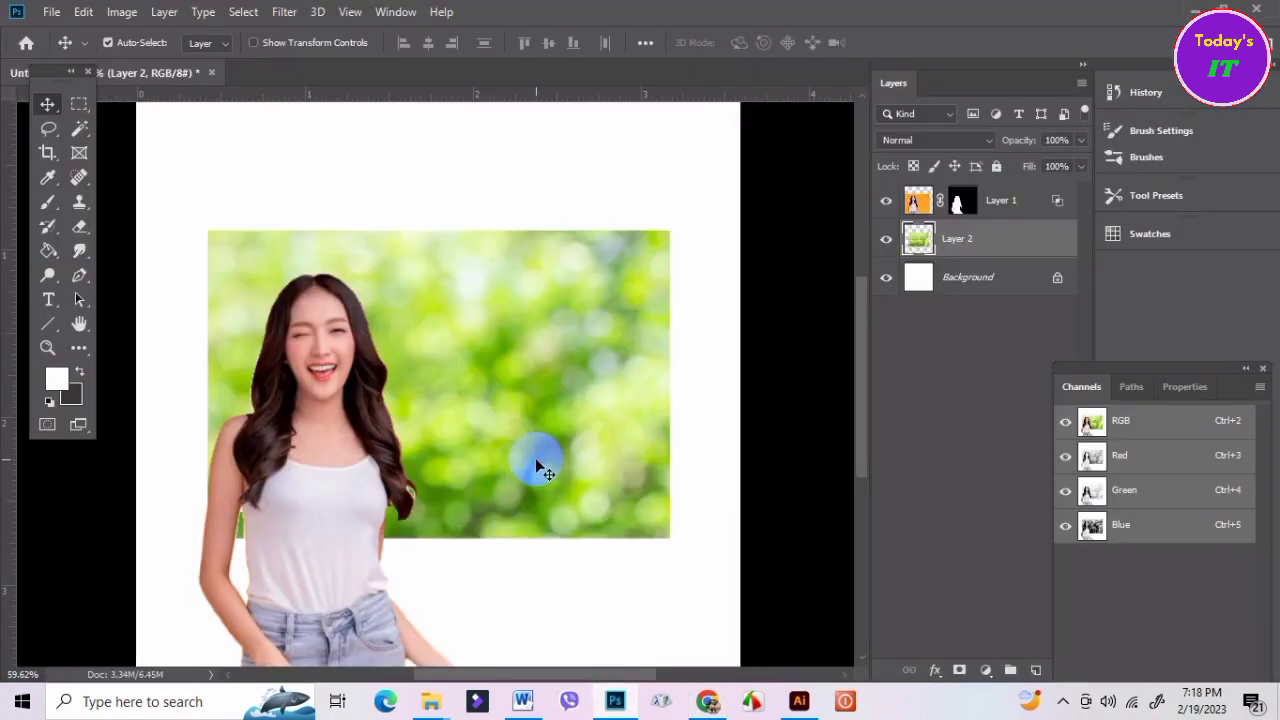
pyautogui.rightClick(987, 272)
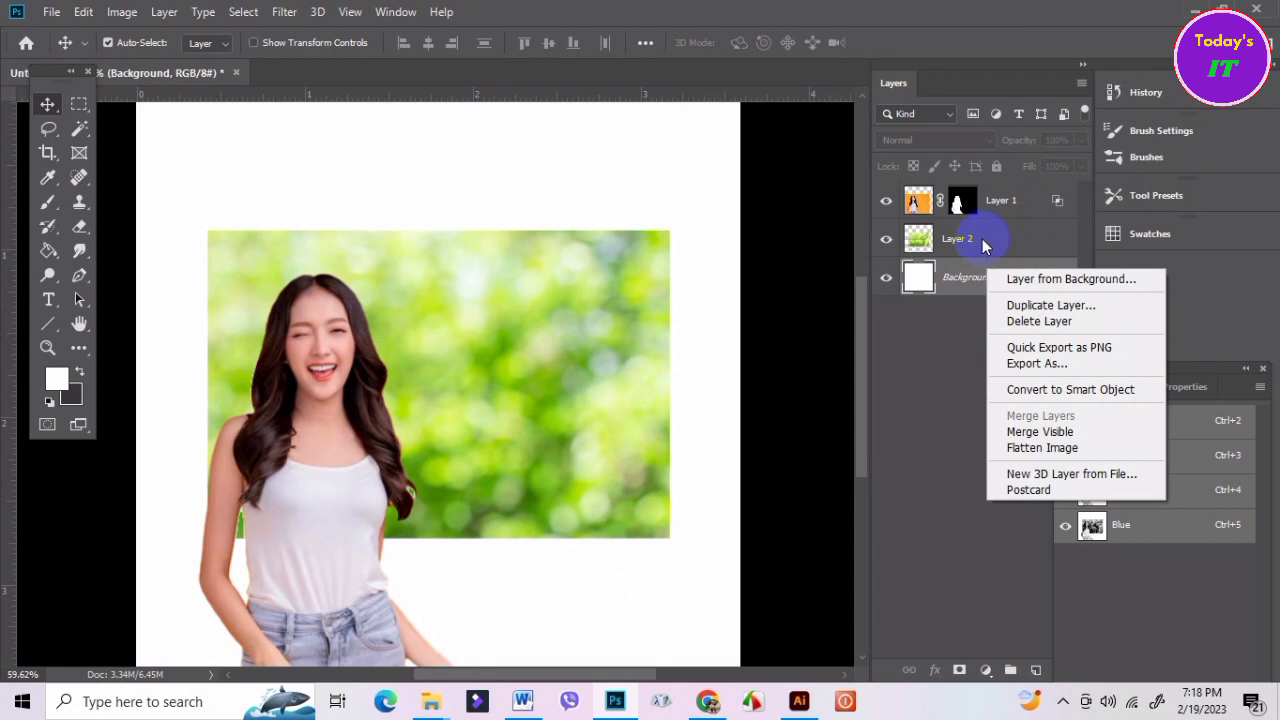
pyautogui.rightClick(982, 238)
pyautogui.click(1052, 262)
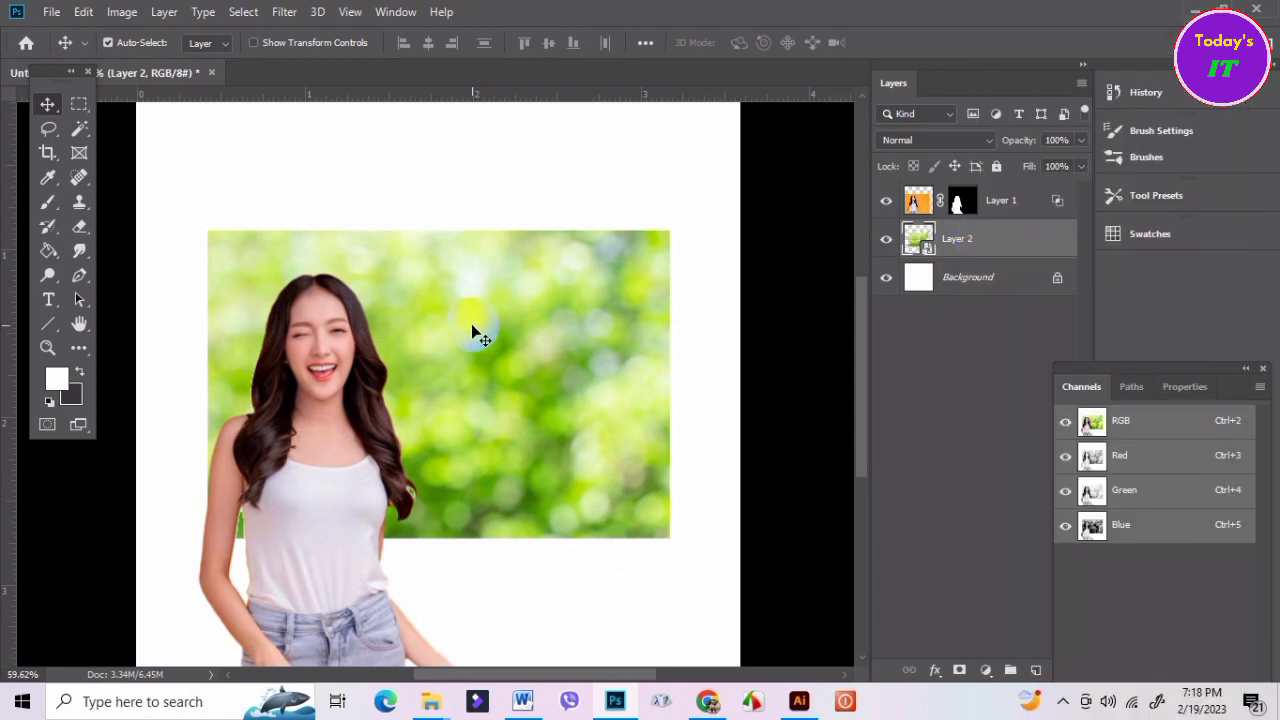
# Scale the bokeh layer to about 205% and shift it to fill the canvas.
pyautogui.hotkey('ctrl', 't')
pyautogui.moveTo(574, 377); pyautogui.dragTo(500, 246)
pyautogui.moveTo(588, 398); pyautogui.dragTo(740, 635)
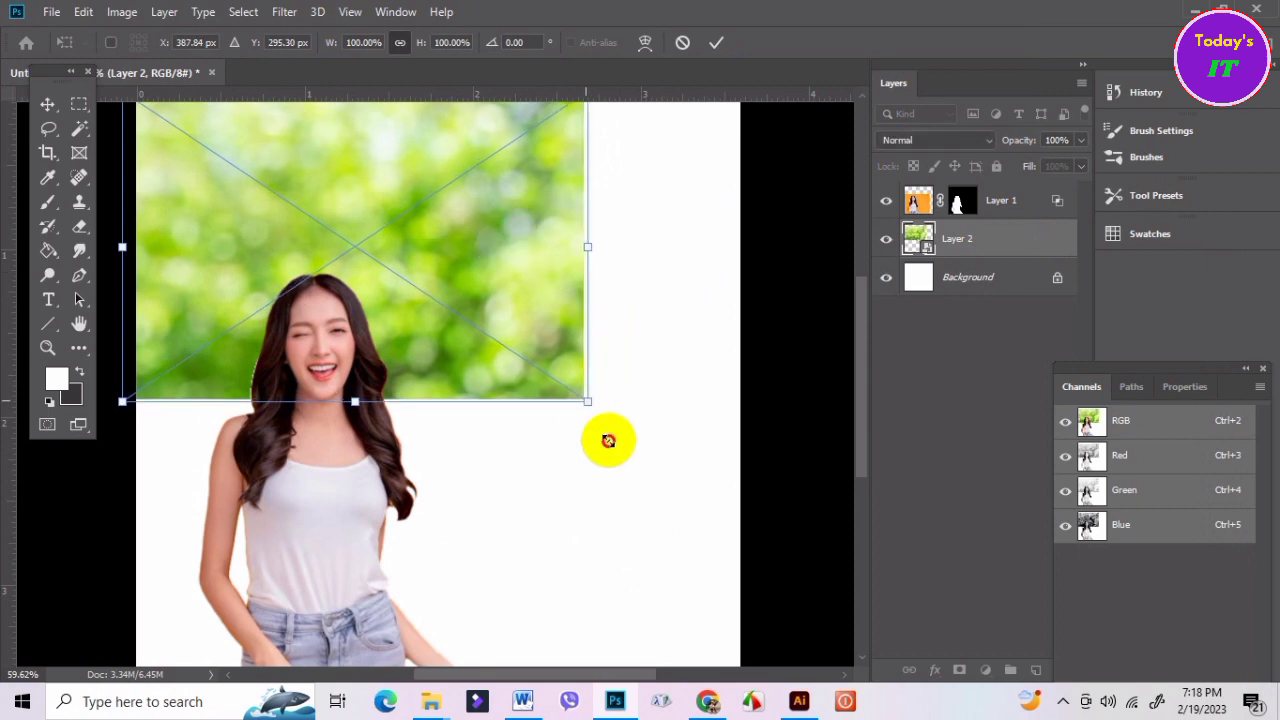
pyautogui.scroll(-2, 737, 329)
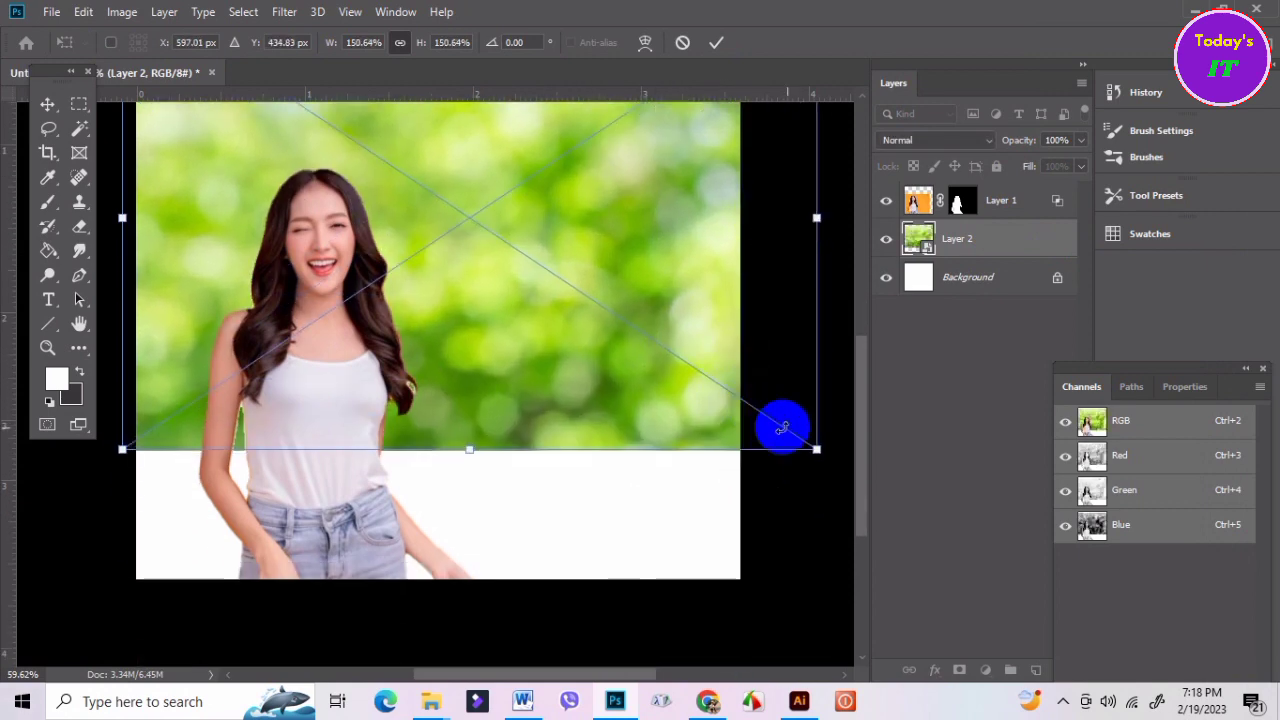
pyautogui.scroll(-1, 777, 423)
pyautogui.moveTo(466, 393); pyautogui.dragTo(469, 555)
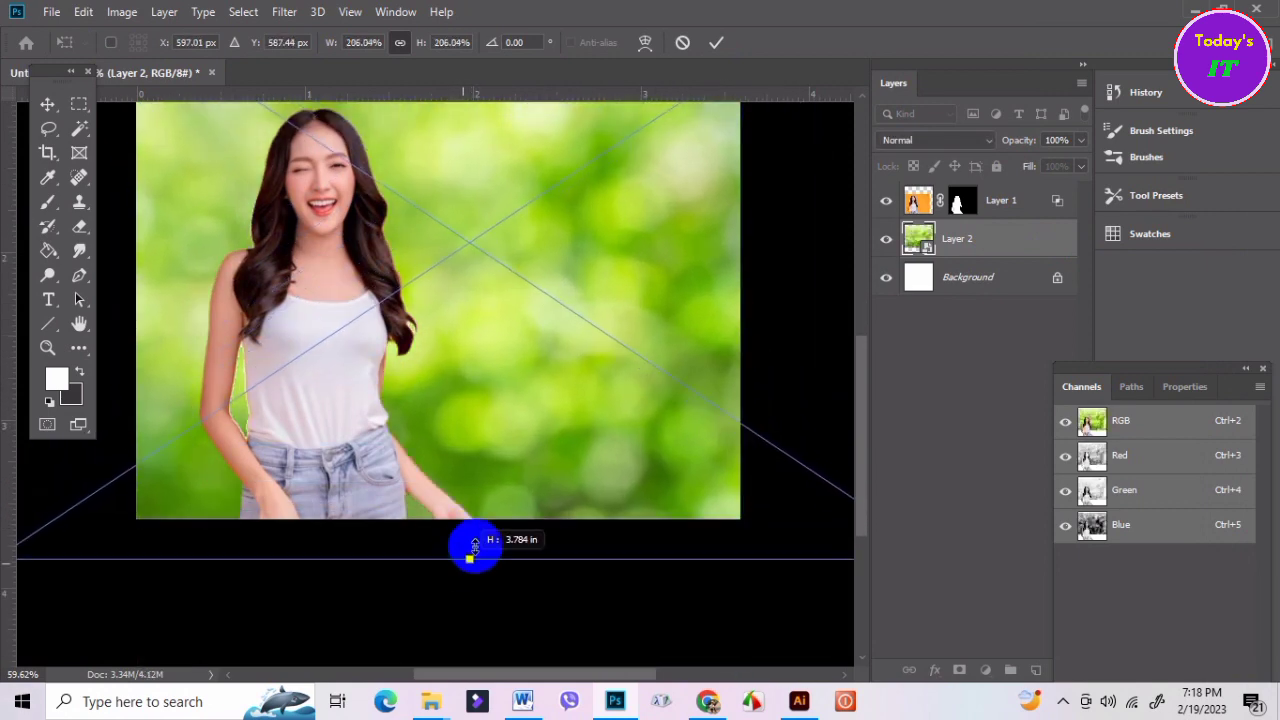
pyautogui.click(716, 44)
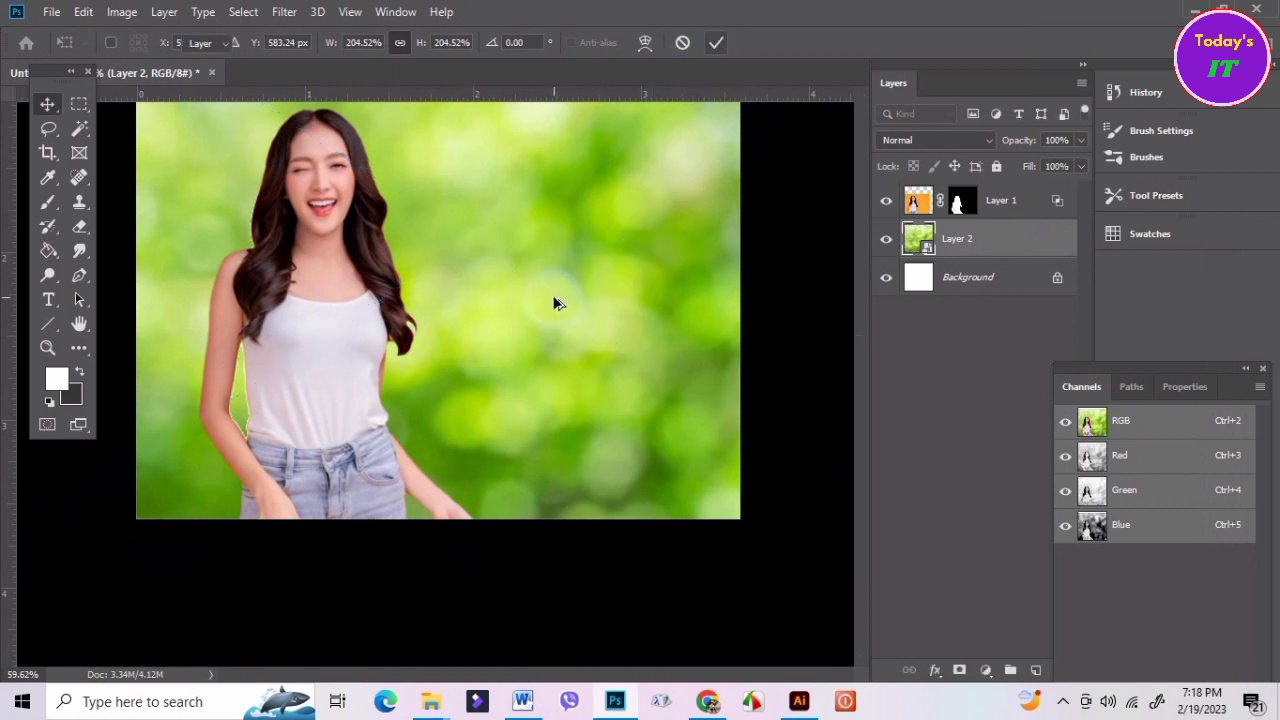
pyautogui.hotkey('ctrl', '0')
pyautogui.moveTo(460, 318); pyautogui.dragTo(462, 308)
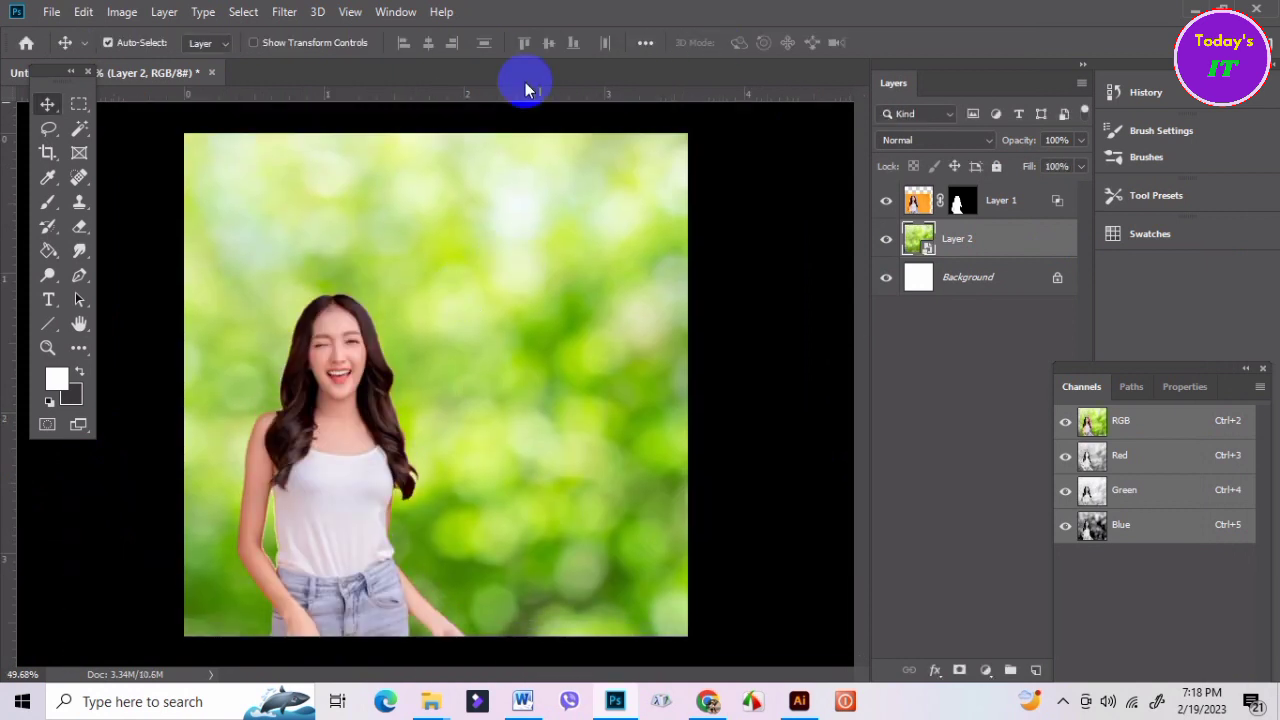
pyautogui.click(341, 463)
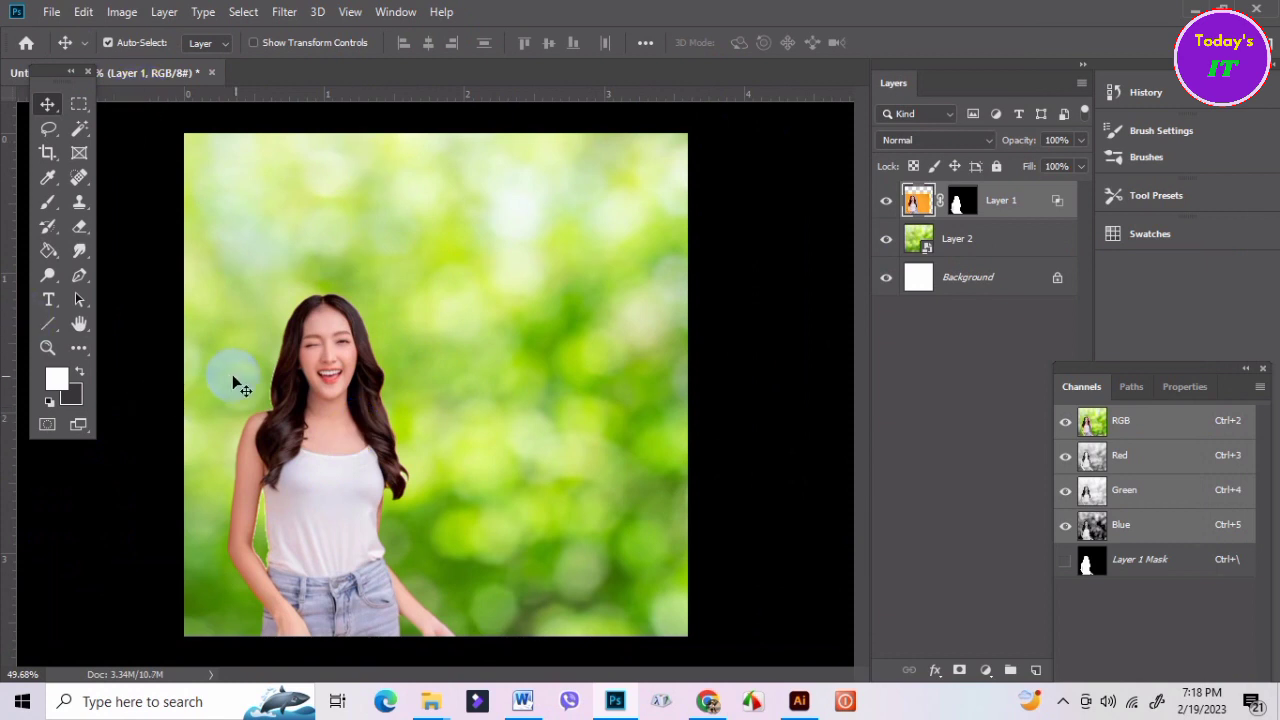
# Darken the woman's midtones with Curves, moving Input 144 to Output 129.
pyautogui.hotkey('ctrl', 'm')
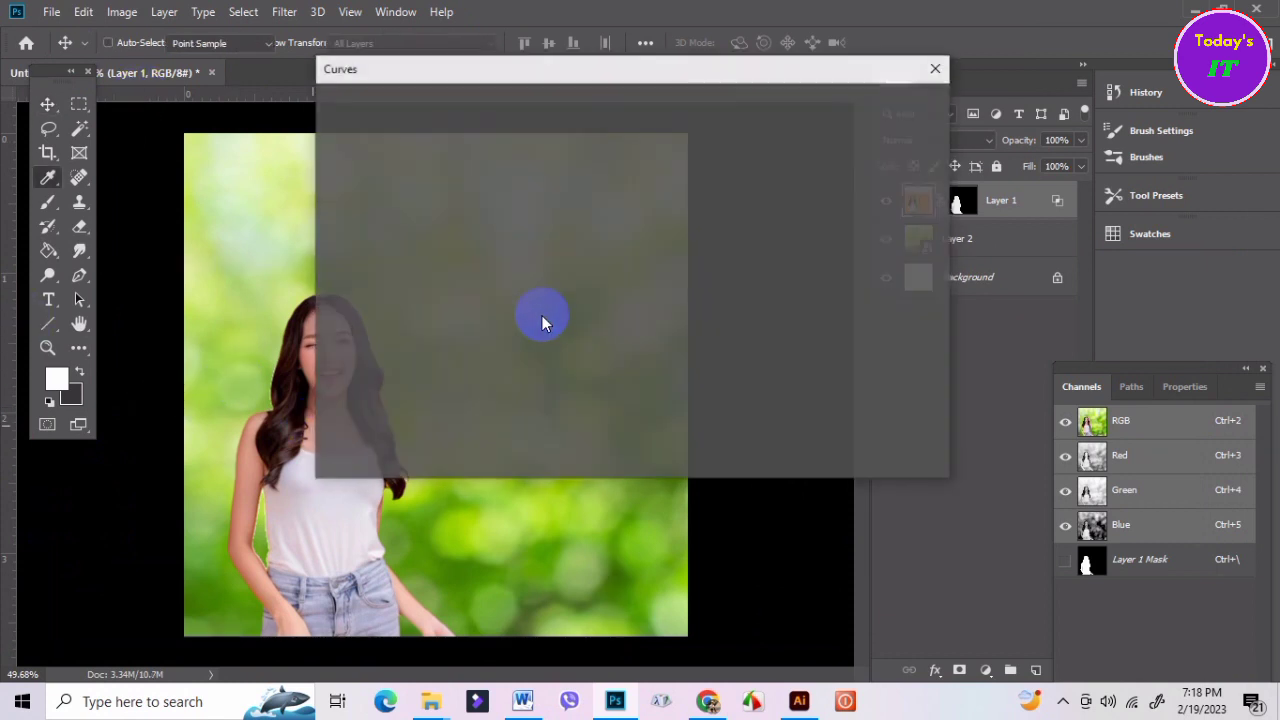
pyautogui.moveTo(640, 62); pyautogui.dragTo(716, 71)
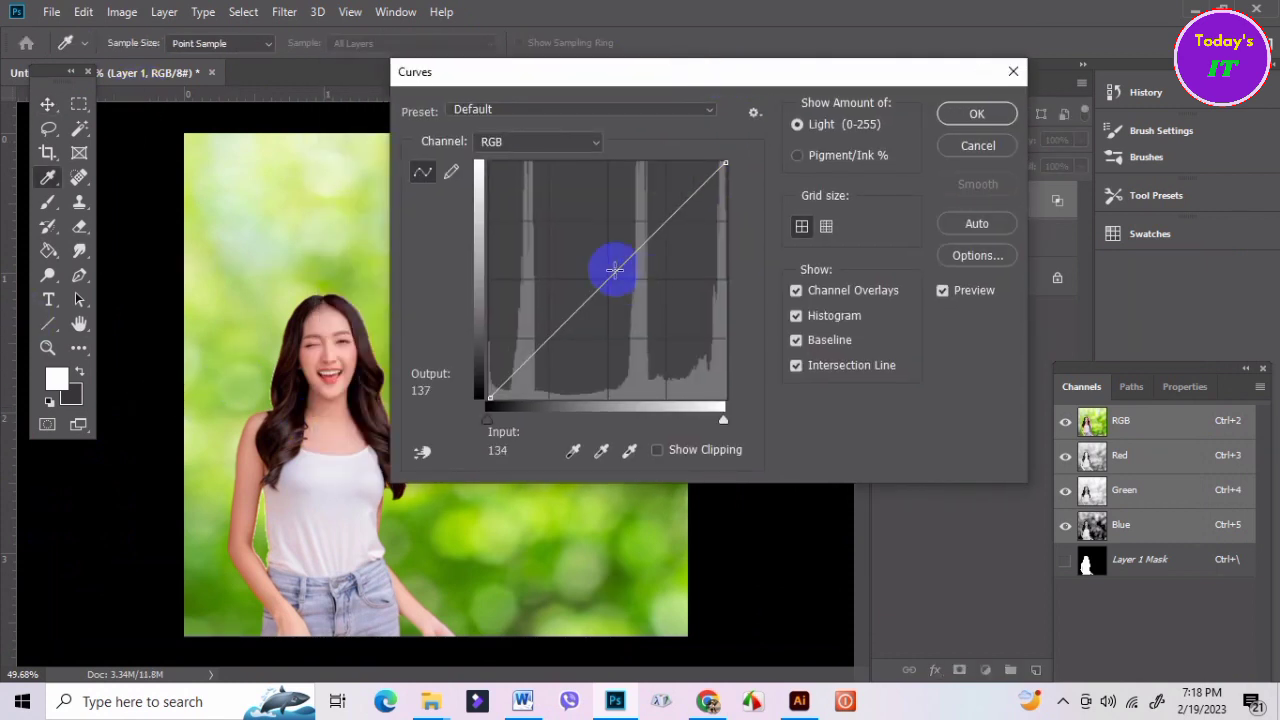
pyautogui.moveTo(615, 271); pyautogui.dragTo(623, 278)
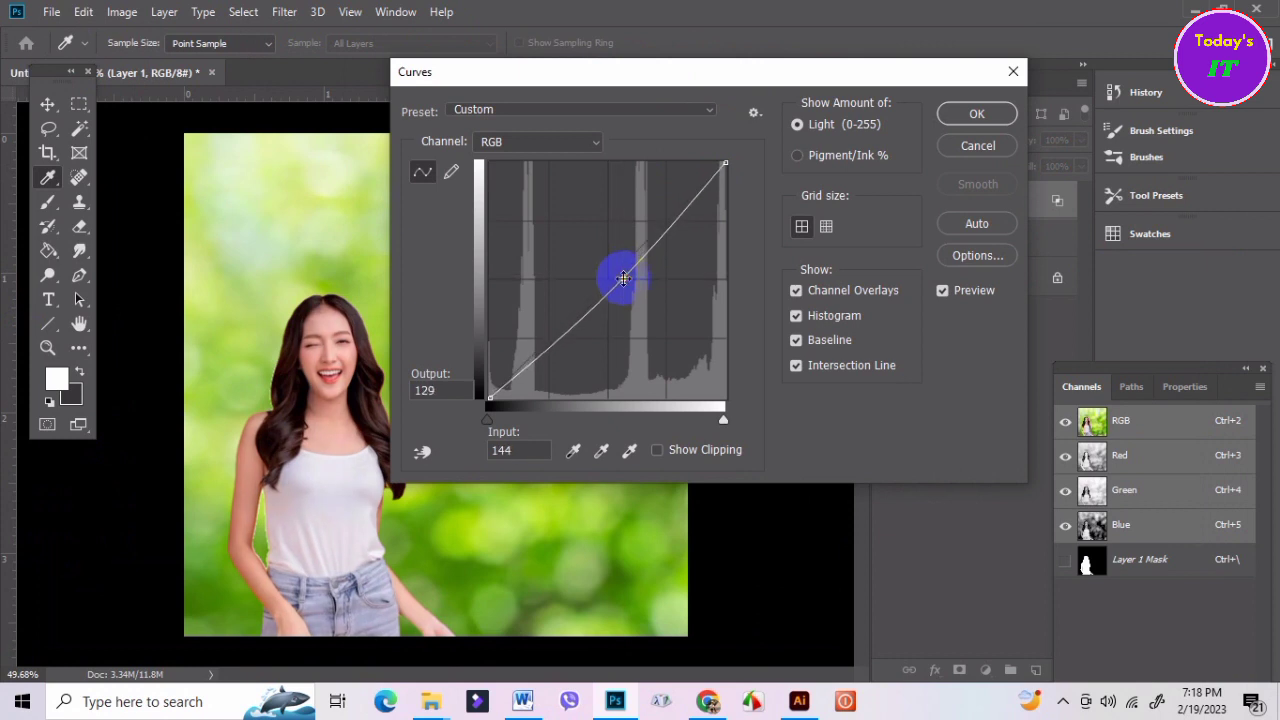
pyautogui.click(976, 113)
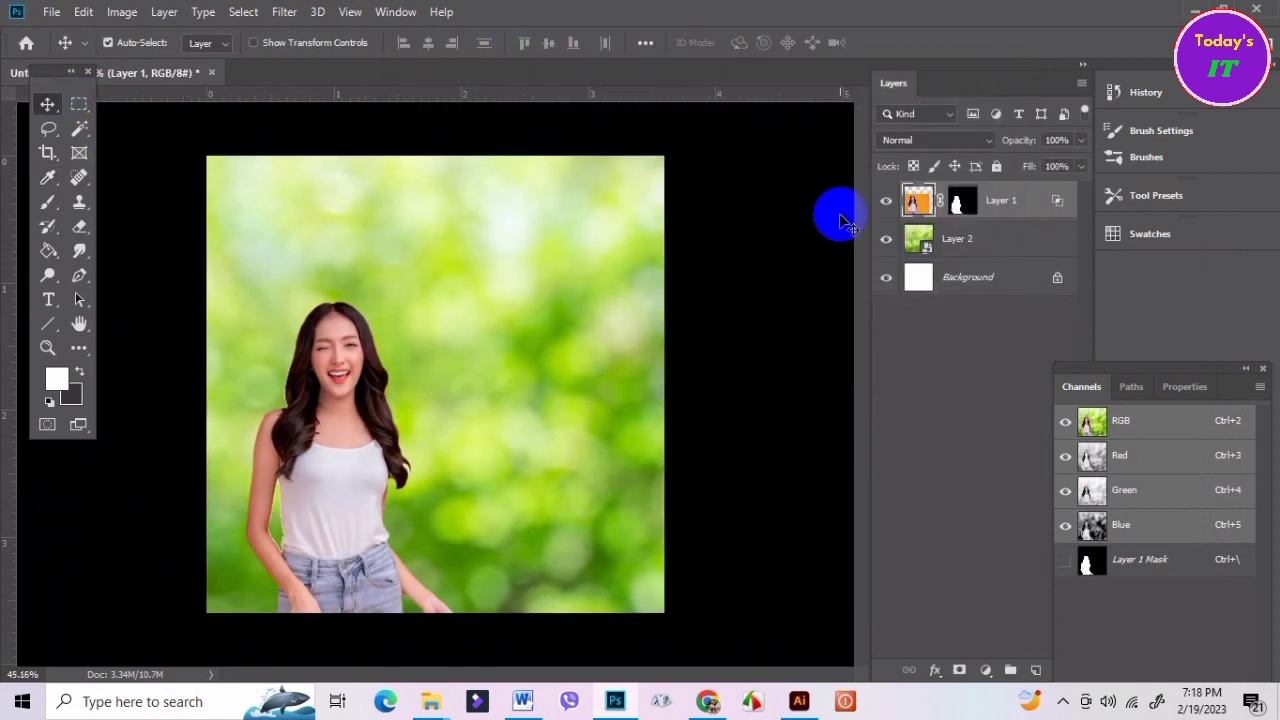
# Apply Lock All to Layer 2 (bokeh) and Layer 1 (woman), then deselect layers.
pyautogui.scroll(-1, 680, 275)
pyautogui.click(962, 243)
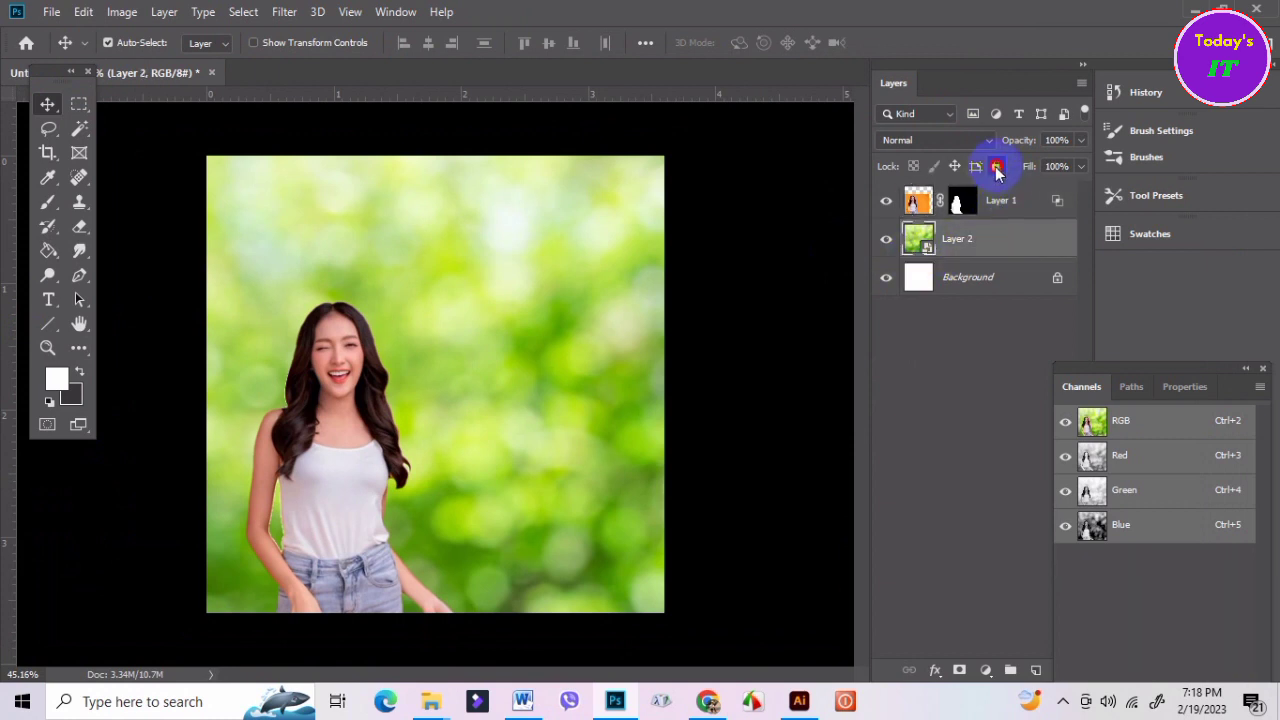
pyautogui.click(996, 166)
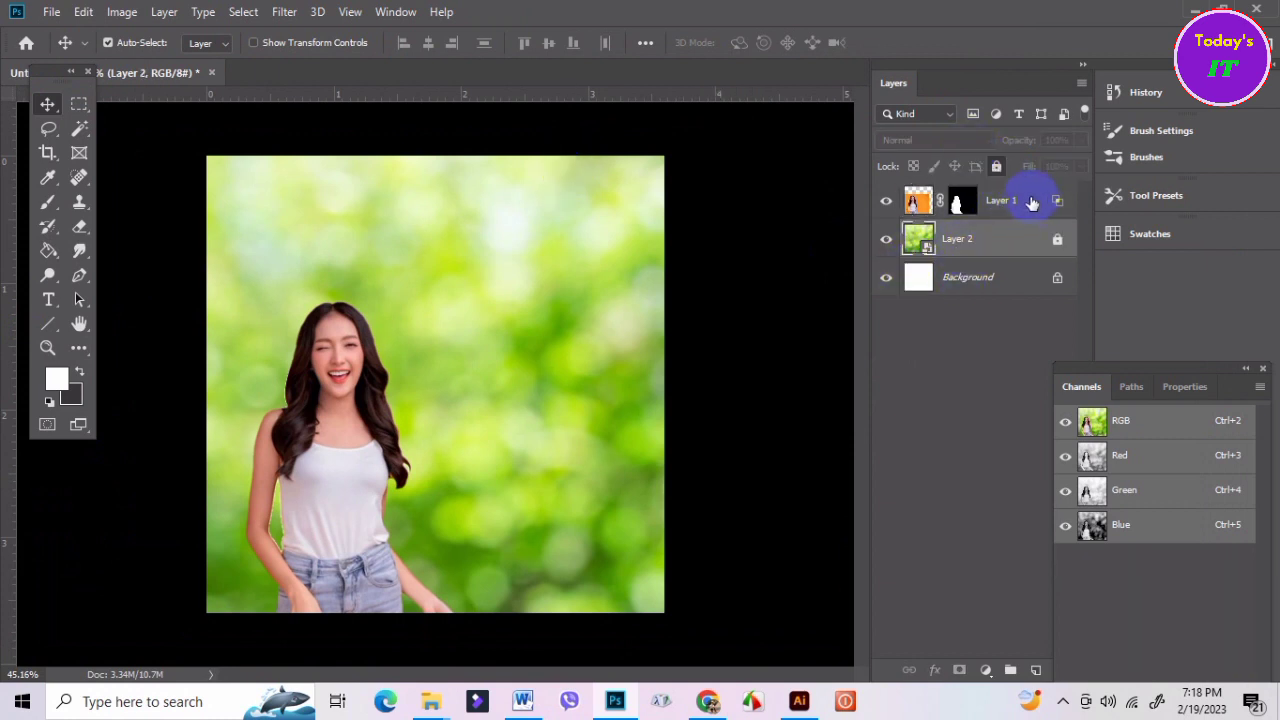
pyautogui.click(1032, 203)
pyautogui.click(996, 166)
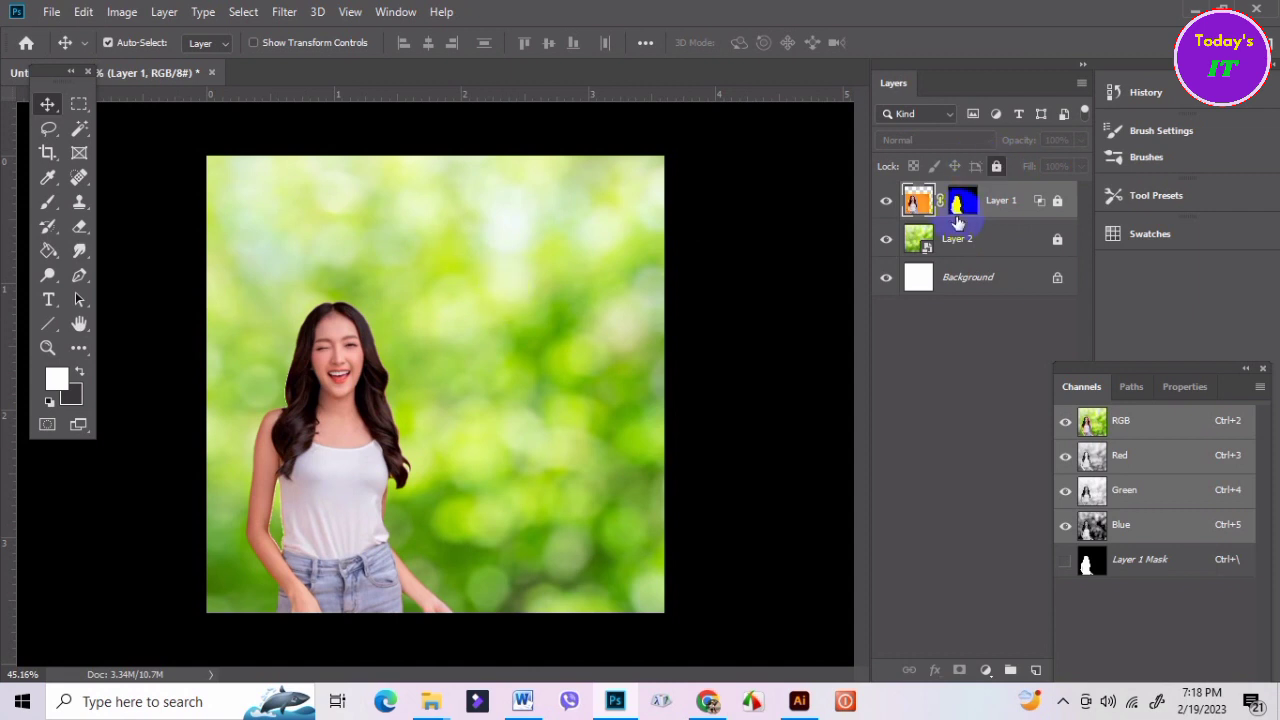
pyautogui.click(360, 380)
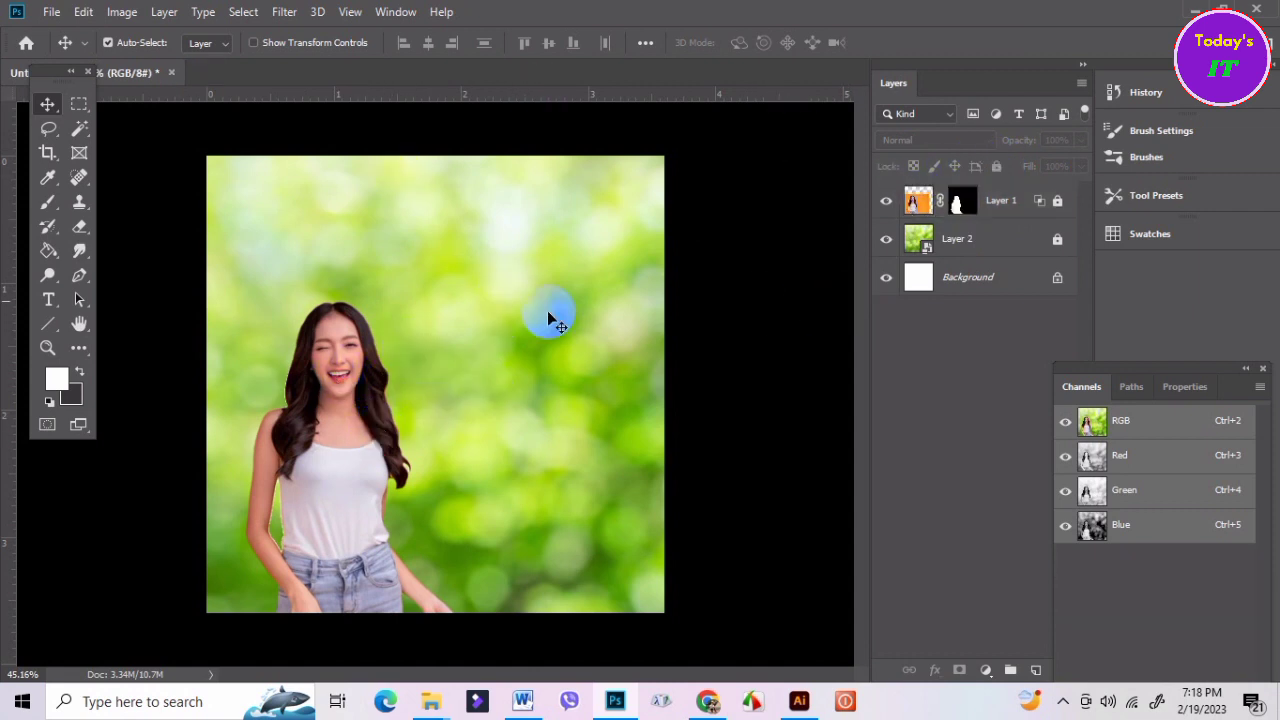
pyautogui.scroll(2, 362, 367)
pyautogui.scroll(-2, 362, 365)
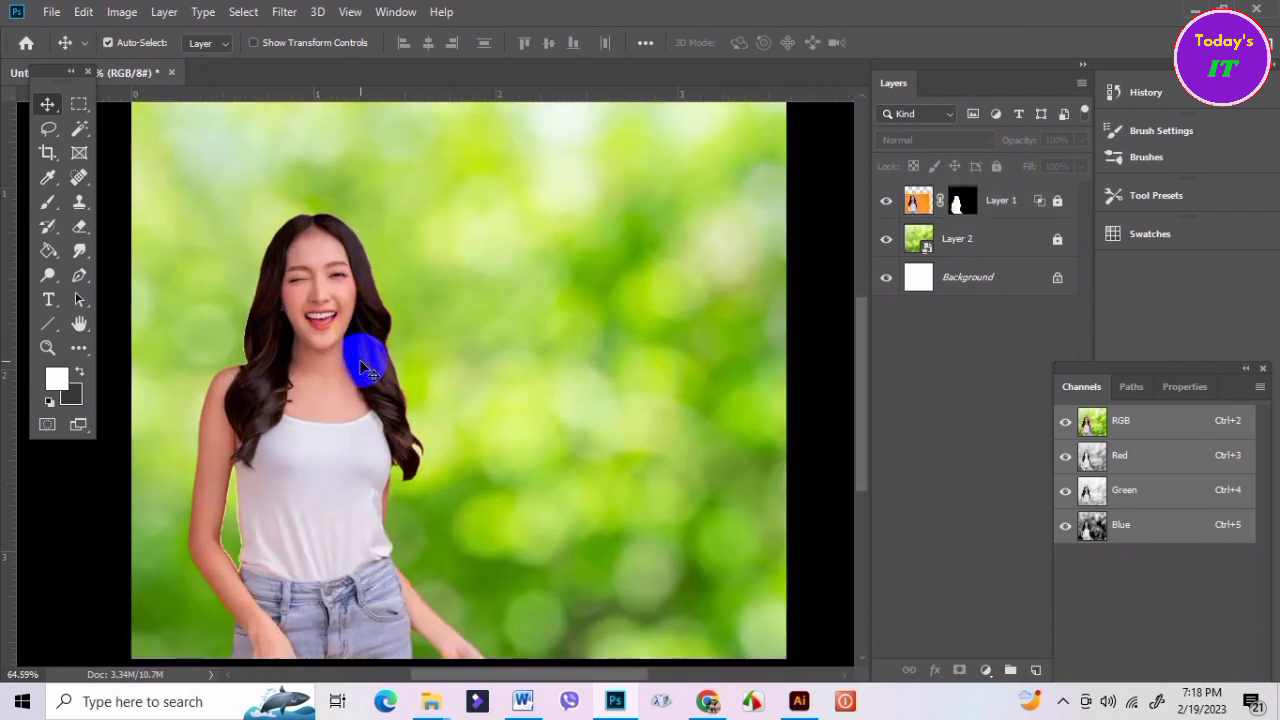
pyautogui.scroll(-1, 336, 398)
pyautogui.scroll(1, 518, 399)
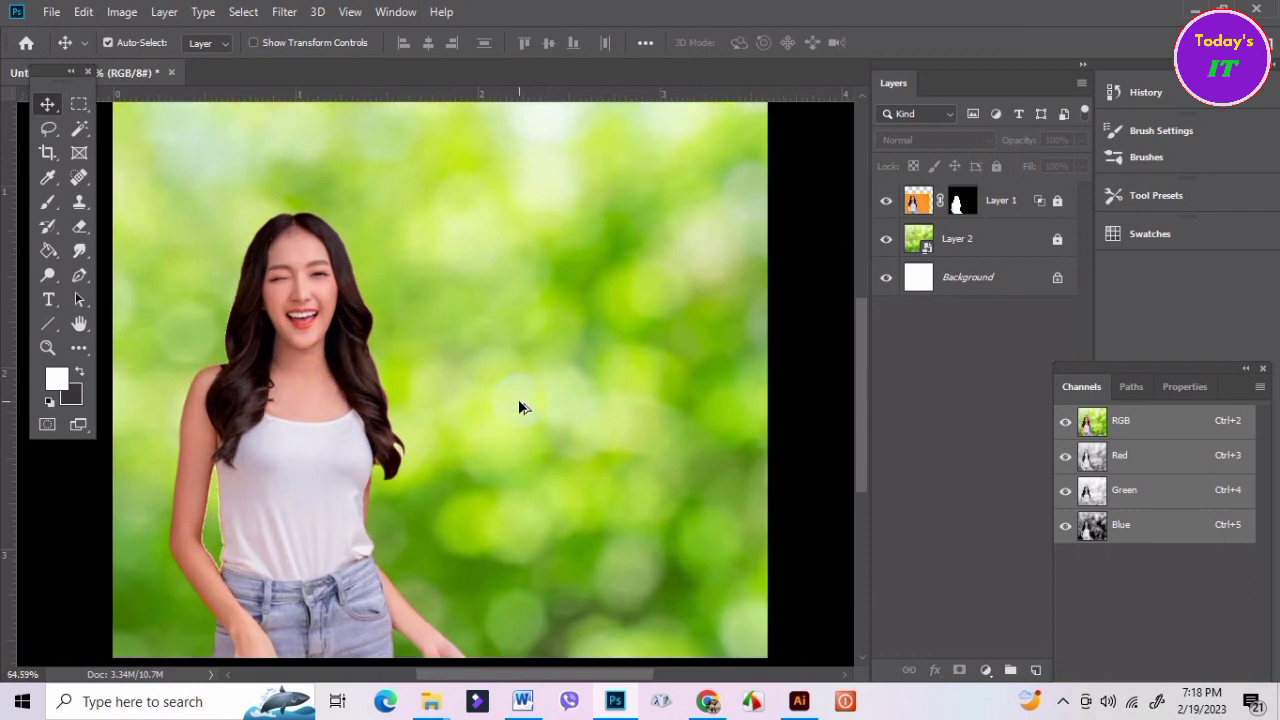
pyautogui.scroll(-1, 357, 386)
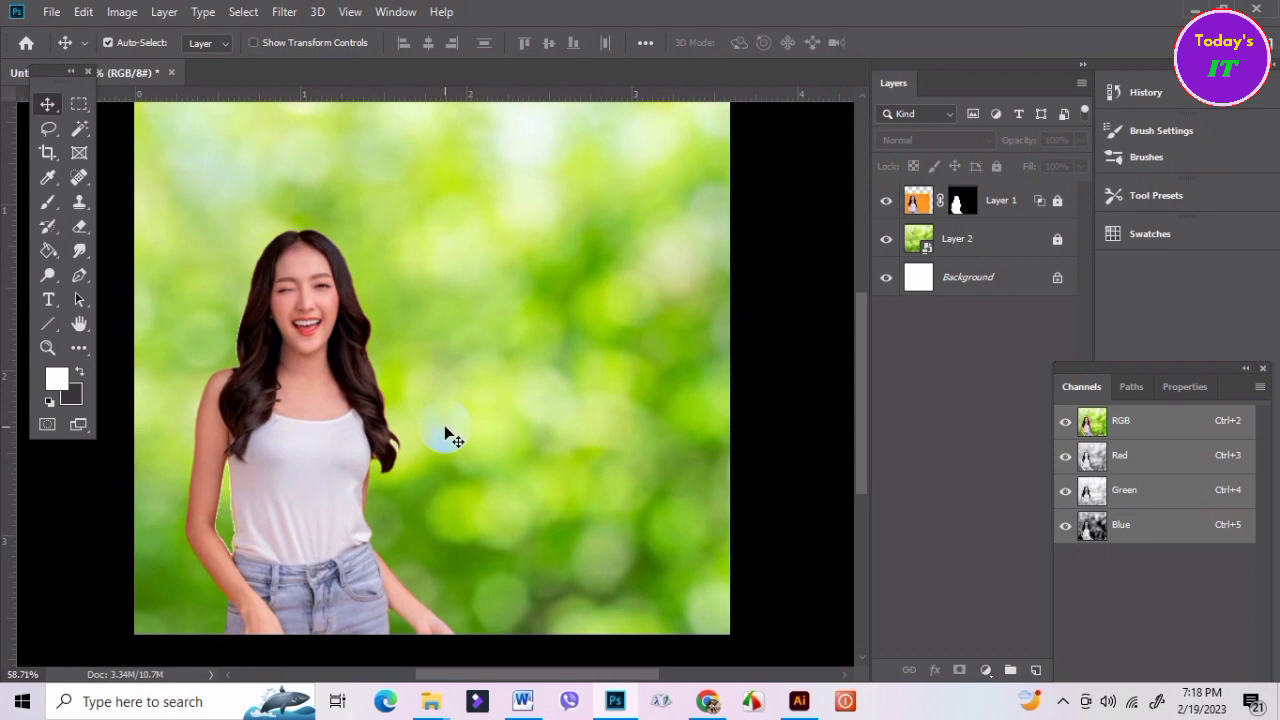
pyautogui.click(619, 705)
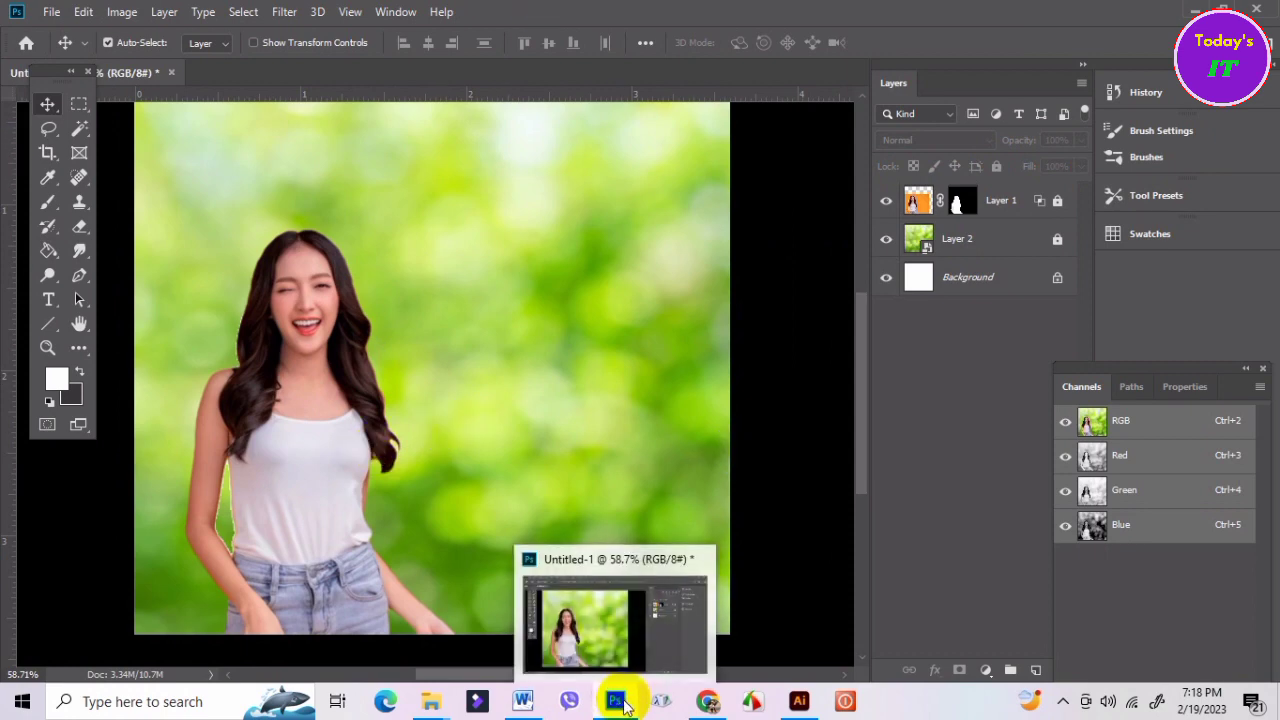
# Bring Chrome forward and go back to the beauty green background results.
pyautogui.click(707, 701)
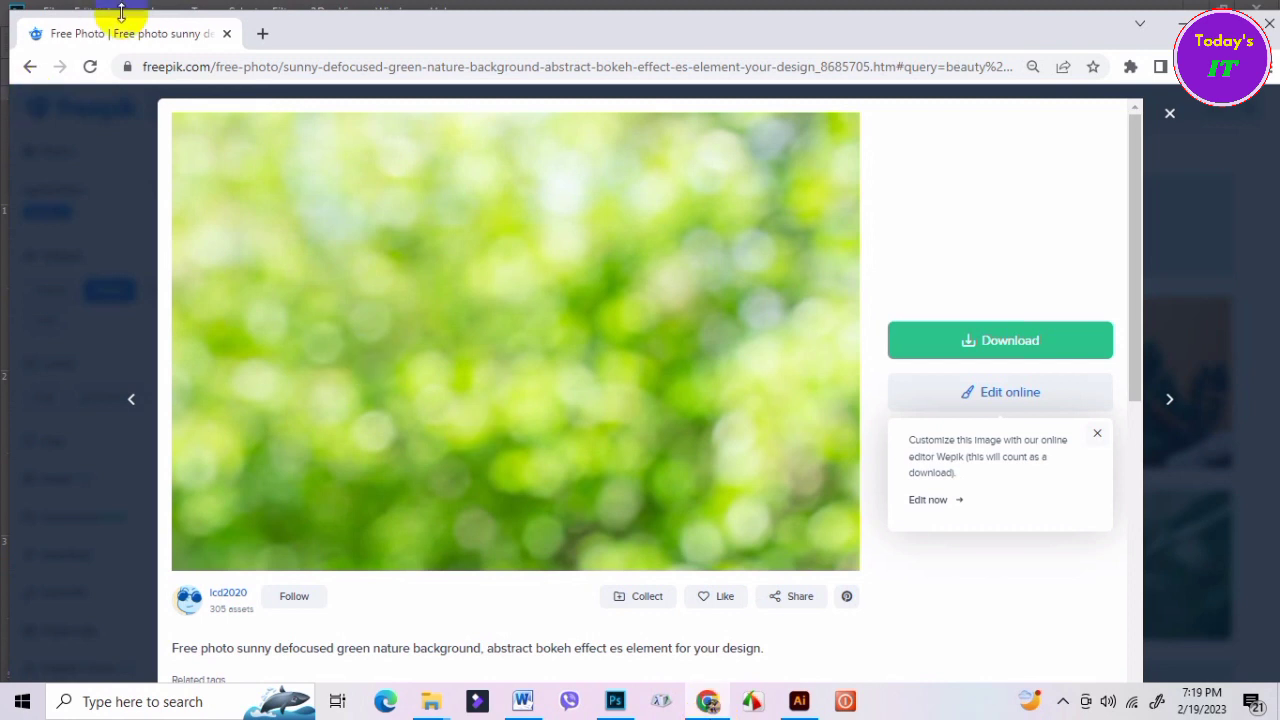
pyautogui.click(29, 66)
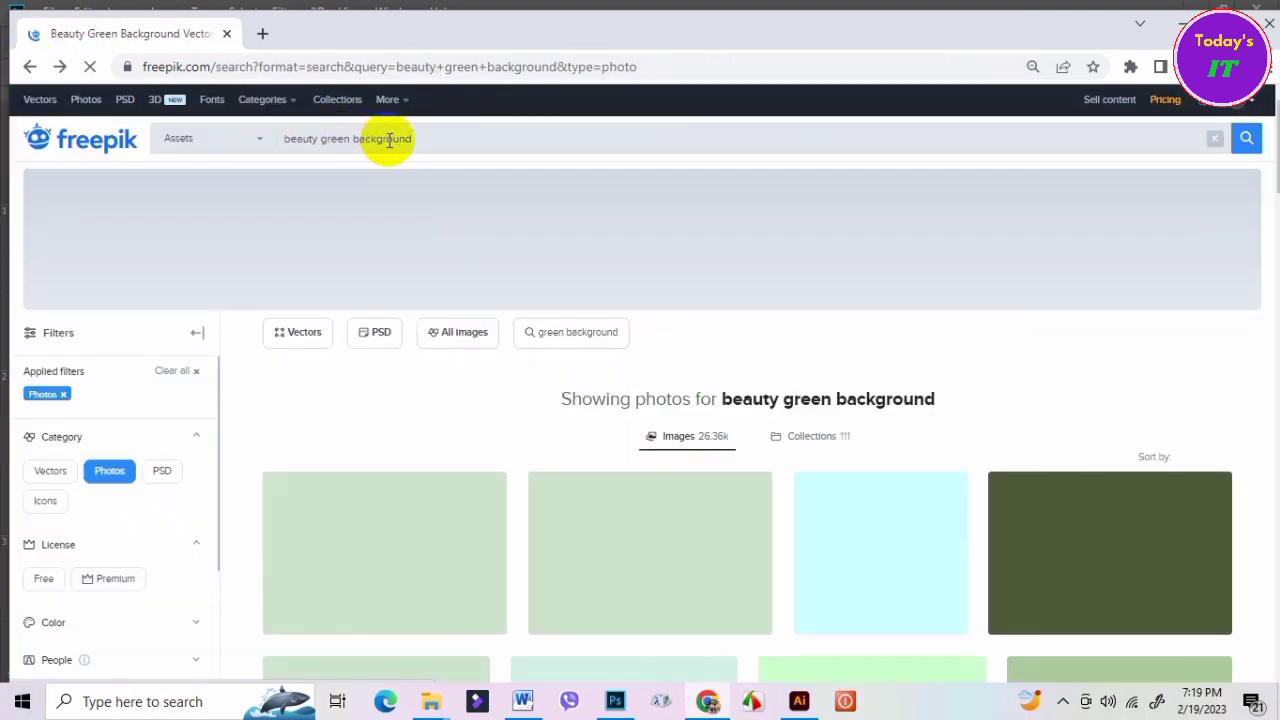
pyautogui.scroll(-3, 690, 405)
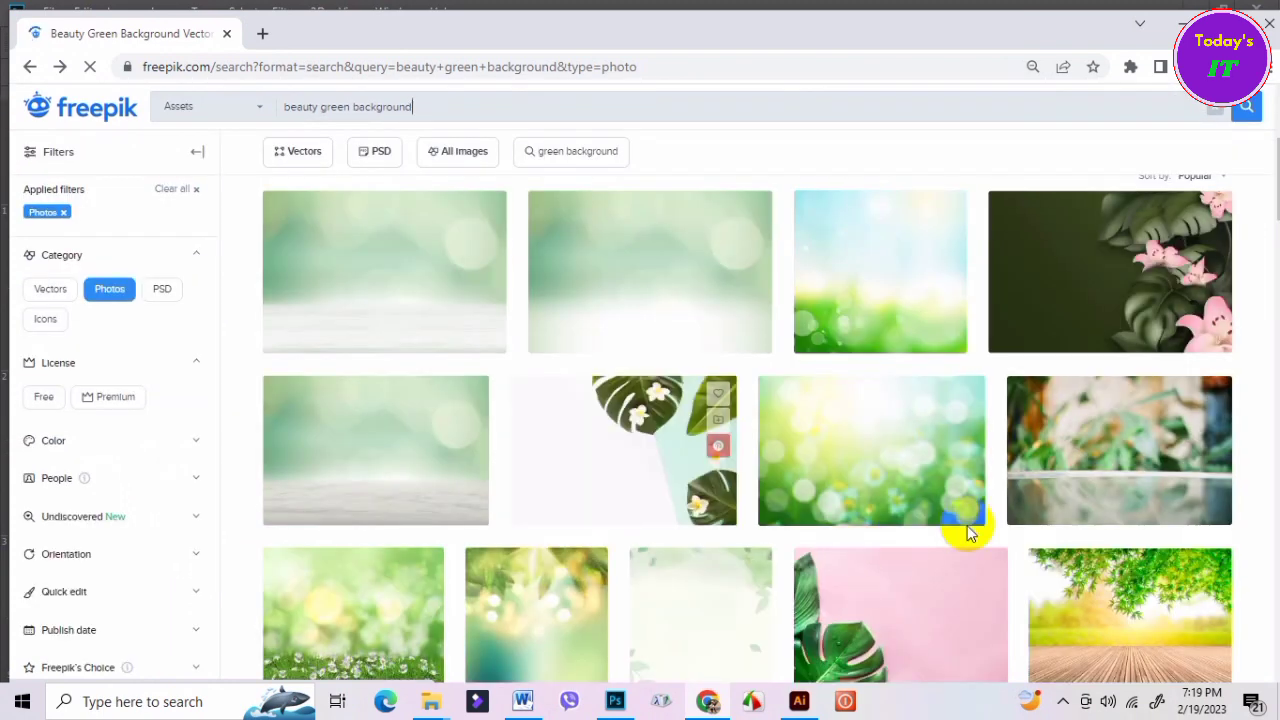
pyautogui.scroll(-2, 968, 533)
pyautogui.scroll(-2, 968, 533)
pyautogui.scroll(-3, 968, 533)
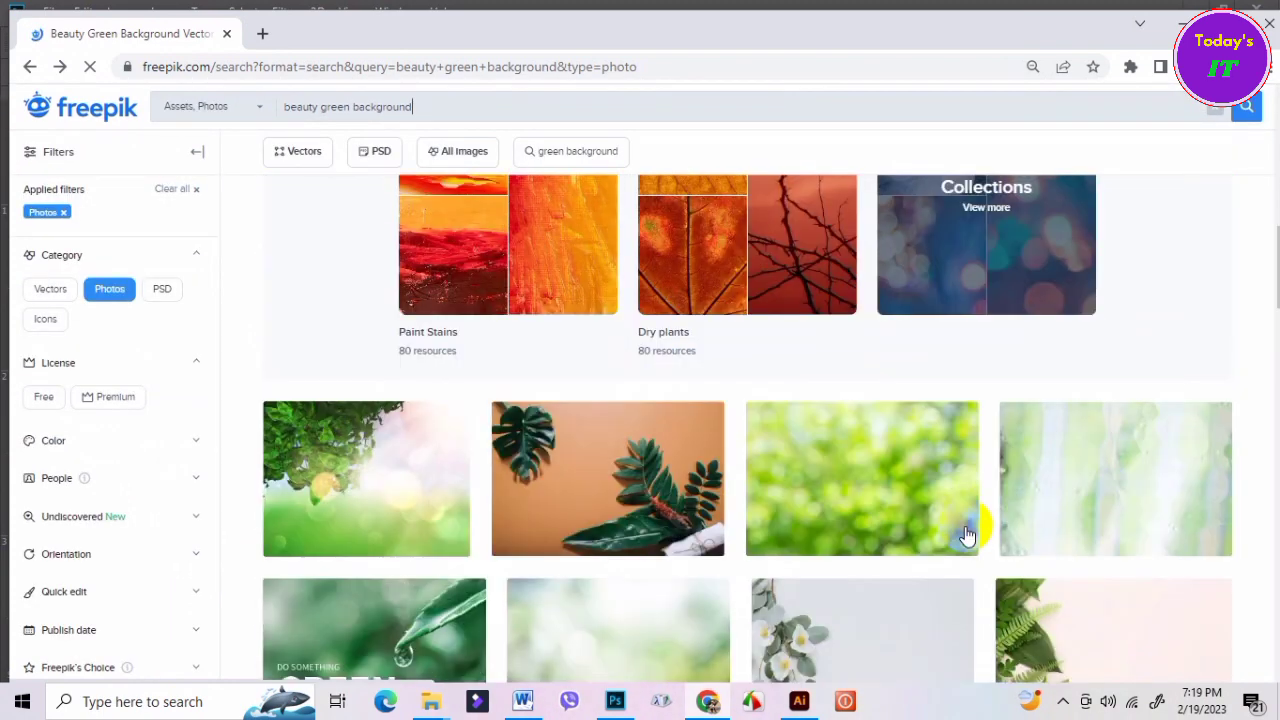
pyautogui.scroll(-3, 966, 530)
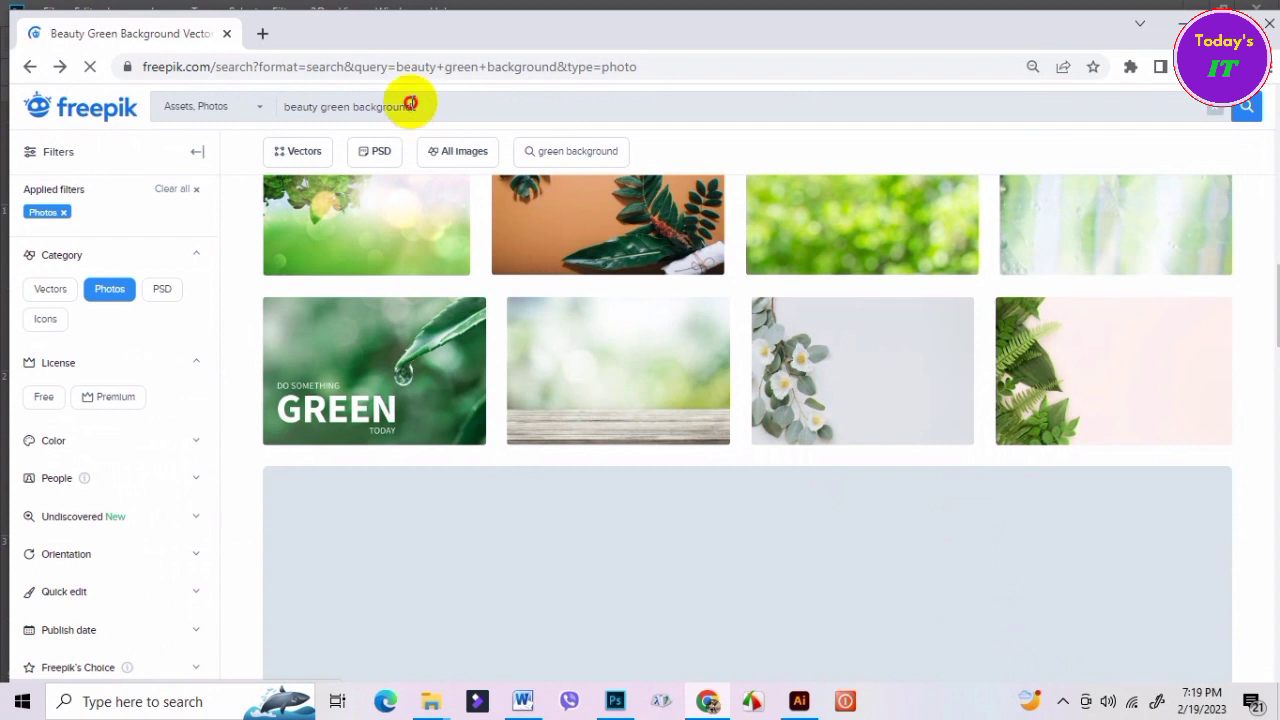
# Replace the search text with 'day cream' and run the search.
pyautogui.moveTo(410, 106); pyautogui.dragTo(282, 107)
pyautogui.press('BackSpace')
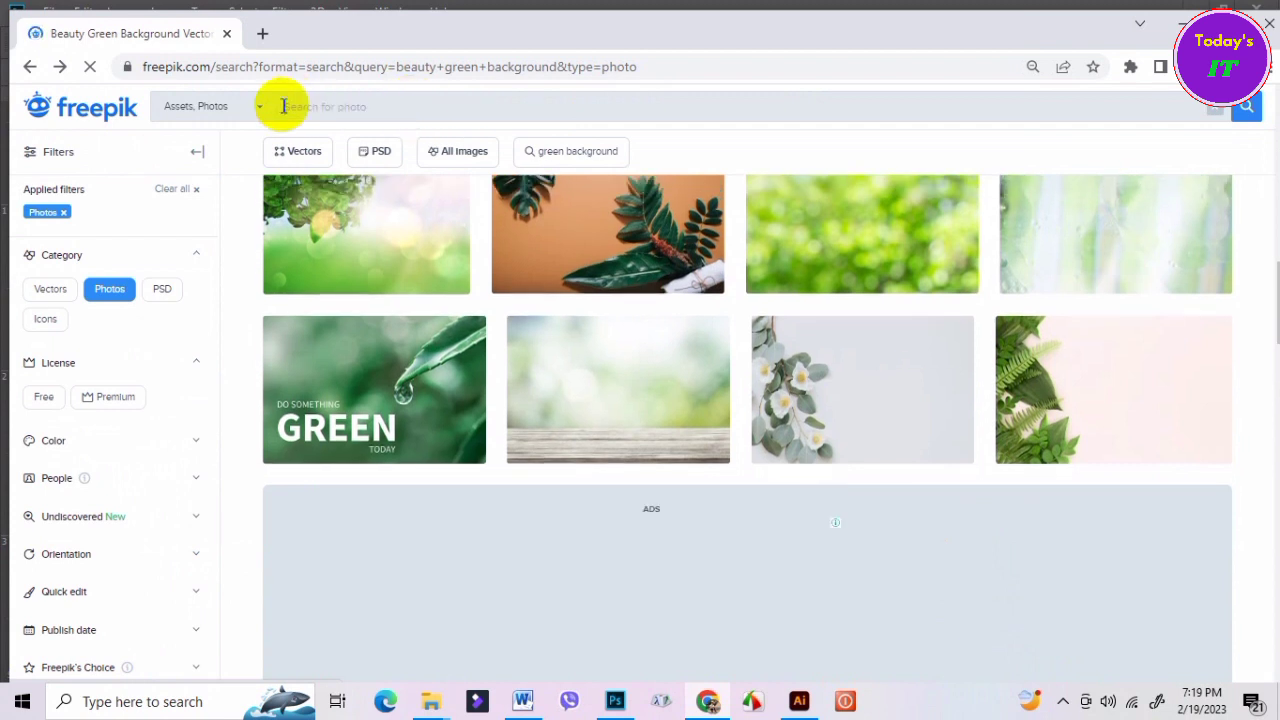
pyautogui.write('bea')
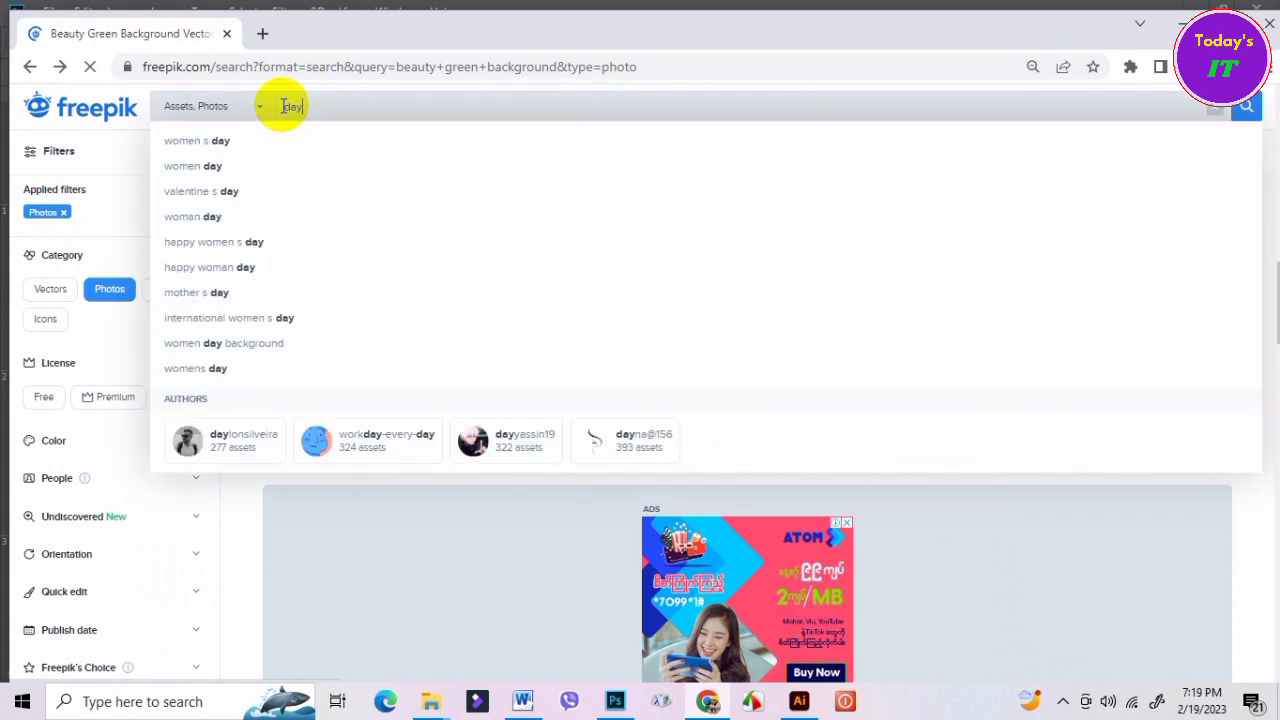
pyautogui.write(' cream')
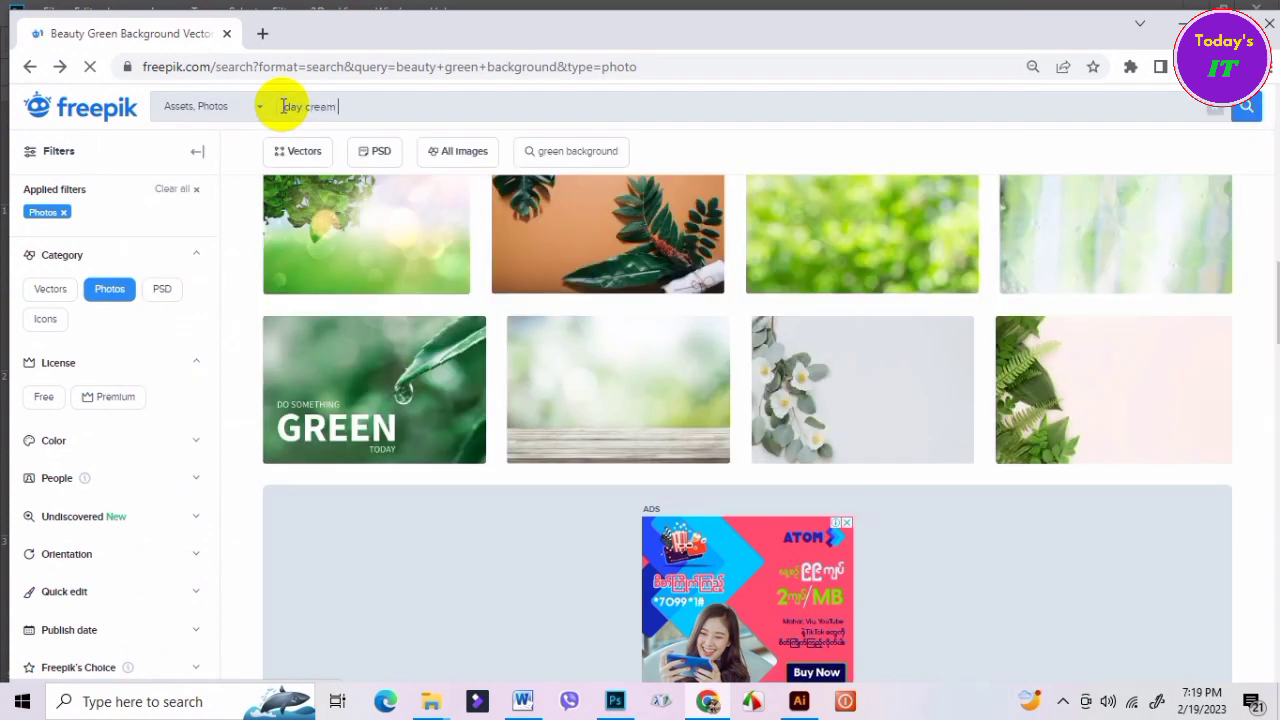
pyautogui.press('Return')
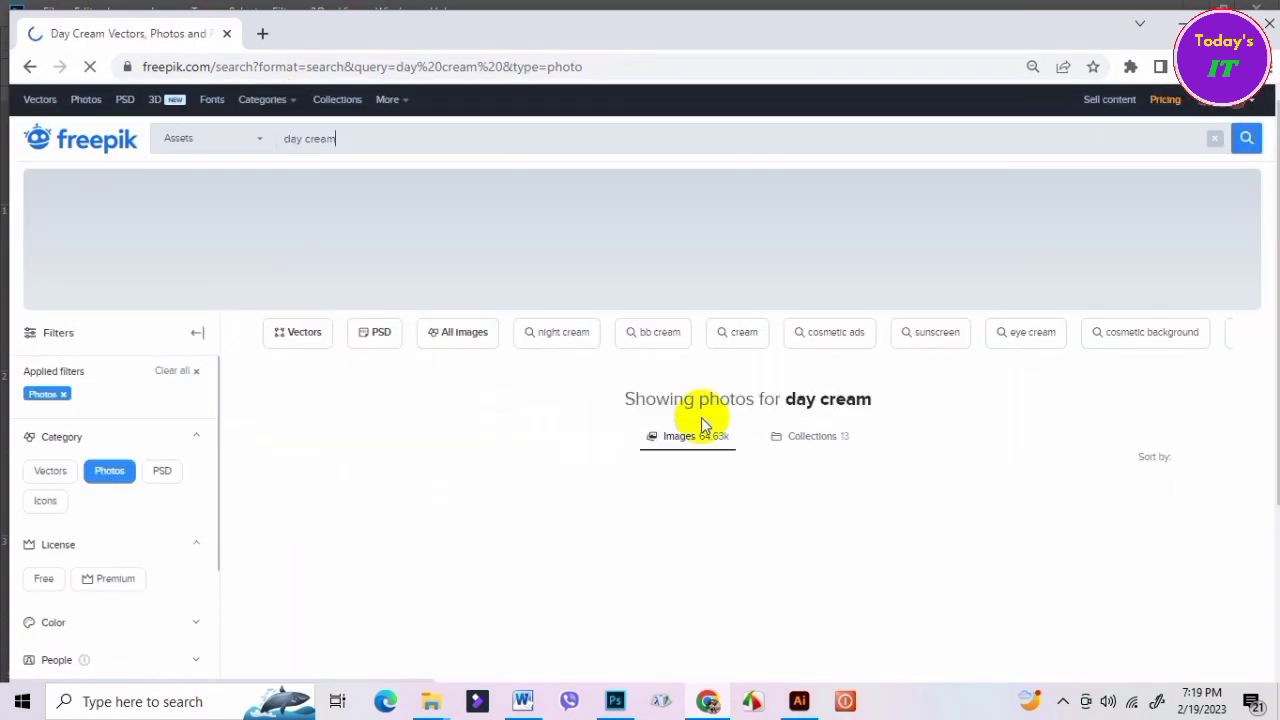
# Browse the day cream results and open the 'Close-up blonde model using face cream' photo.
pyautogui.scroll(-1, 920, 514)
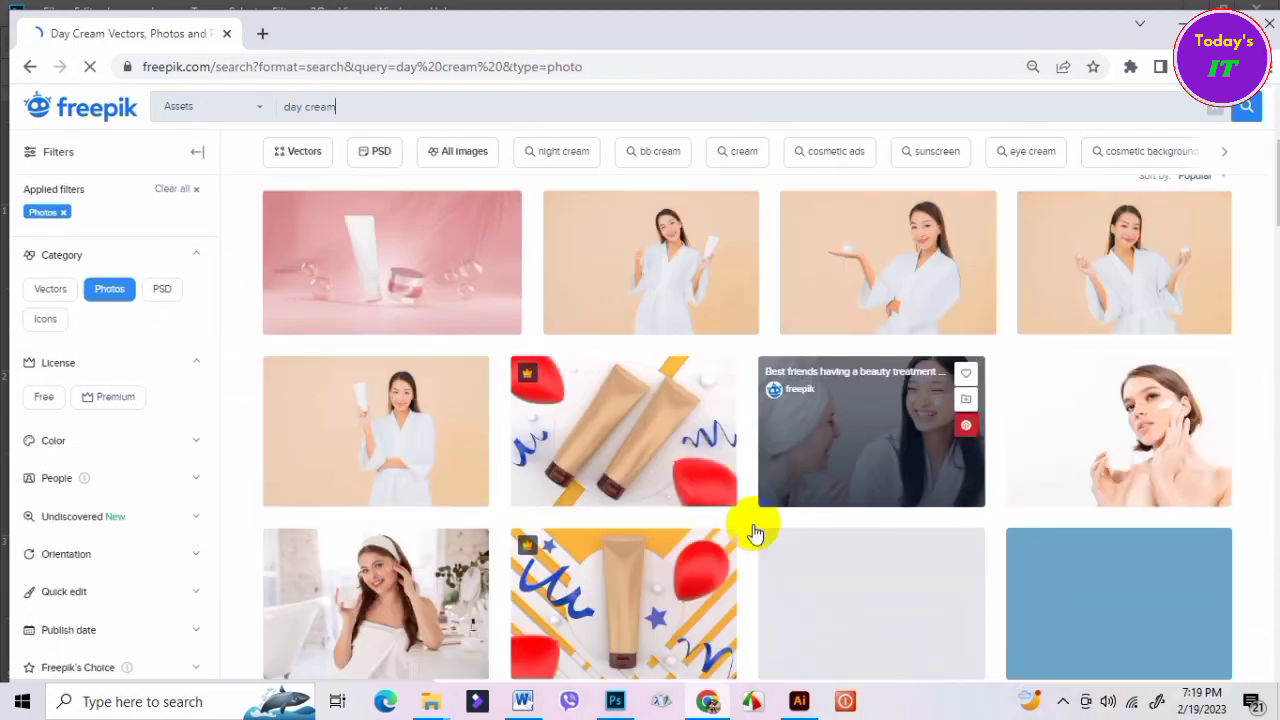
pyautogui.scroll(-1, 550, 472)
pyautogui.scroll(-1, 851, 575)
pyautogui.scroll(-2, 857, 571)
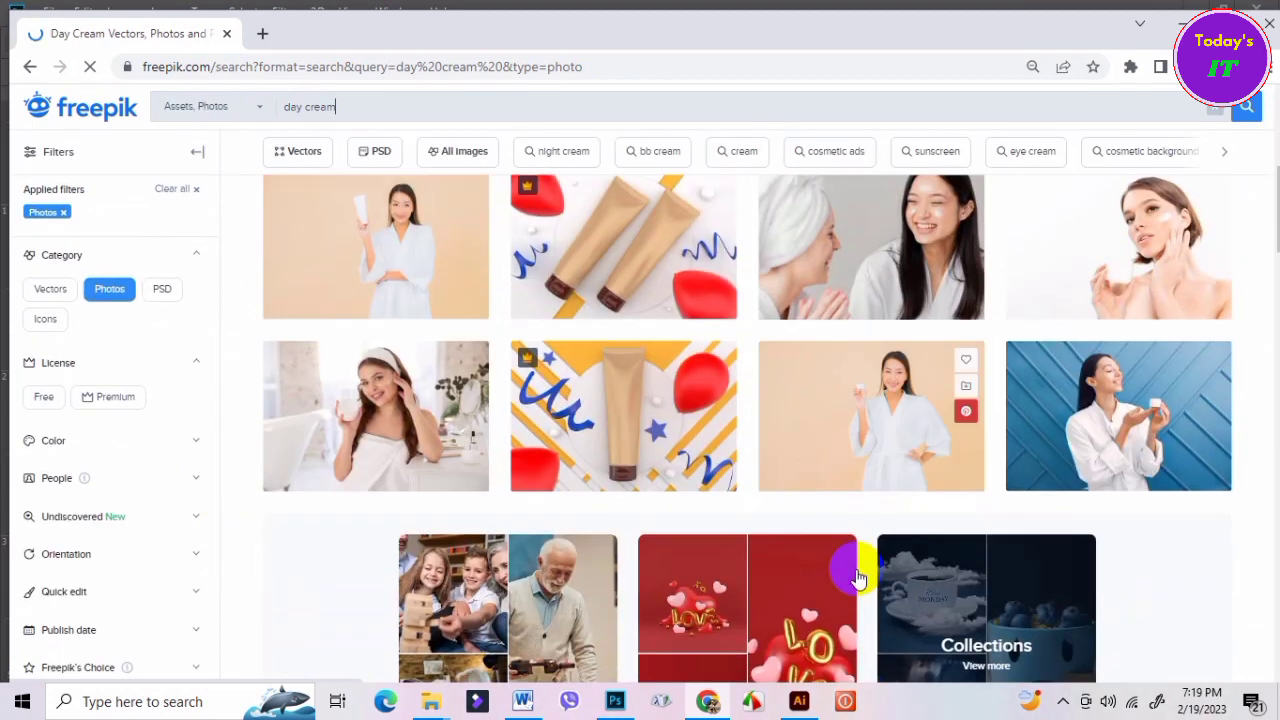
pyautogui.scroll(-2, 780, 500)
pyautogui.scroll(-3, 706, 425)
pyautogui.scroll(-5, 694, 434)
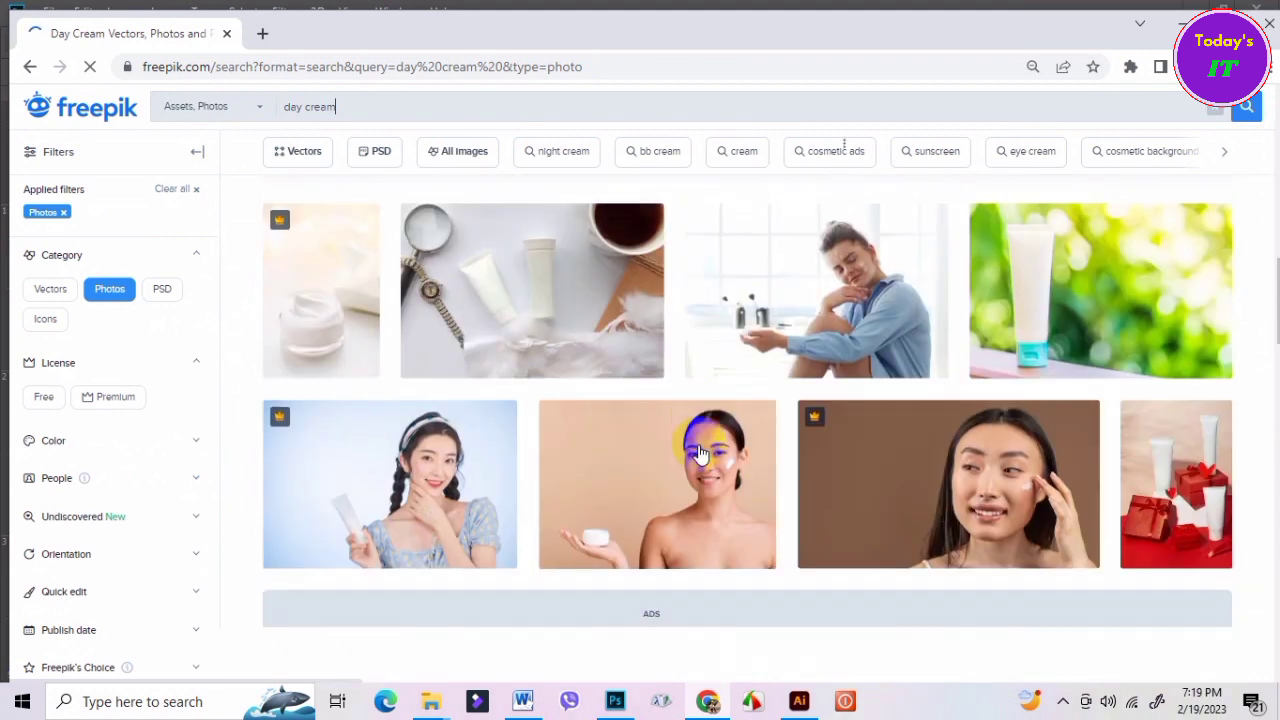
pyautogui.scroll(-3, 700, 450)
pyautogui.scroll(-3, 700, 452)
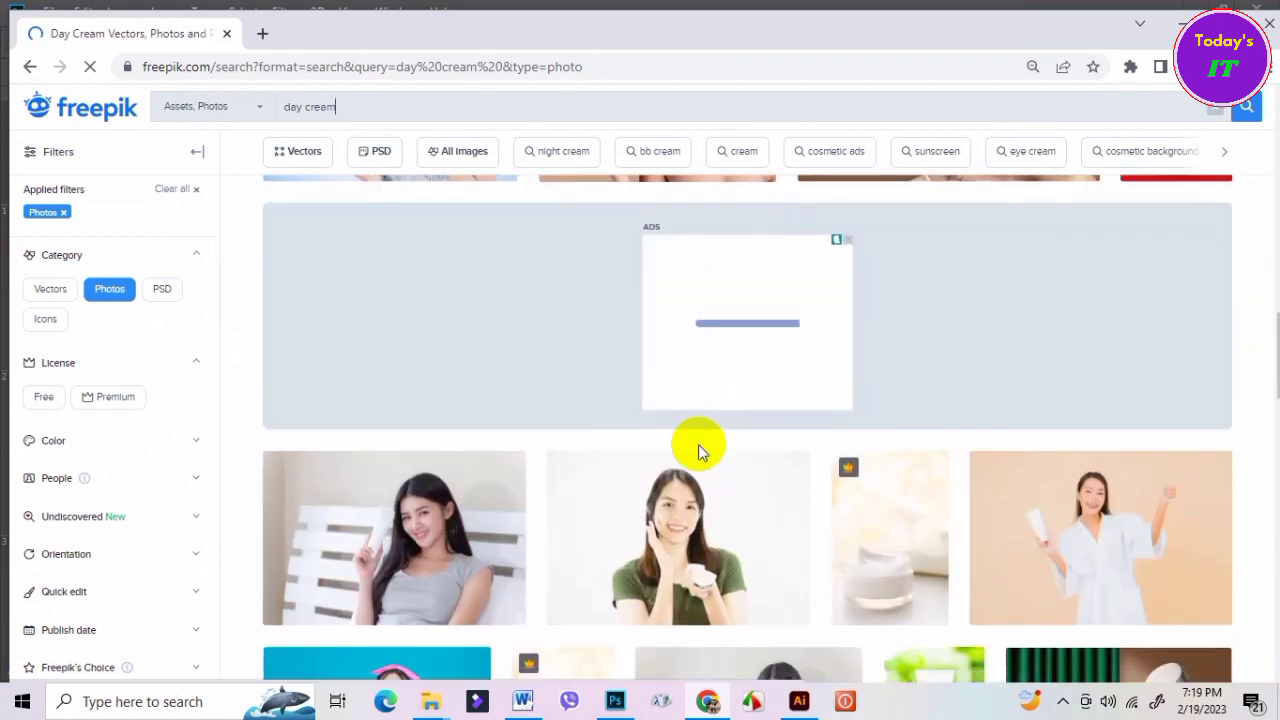
pyautogui.scroll(-3, 700, 452)
pyautogui.scroll(-4, 700, 452)
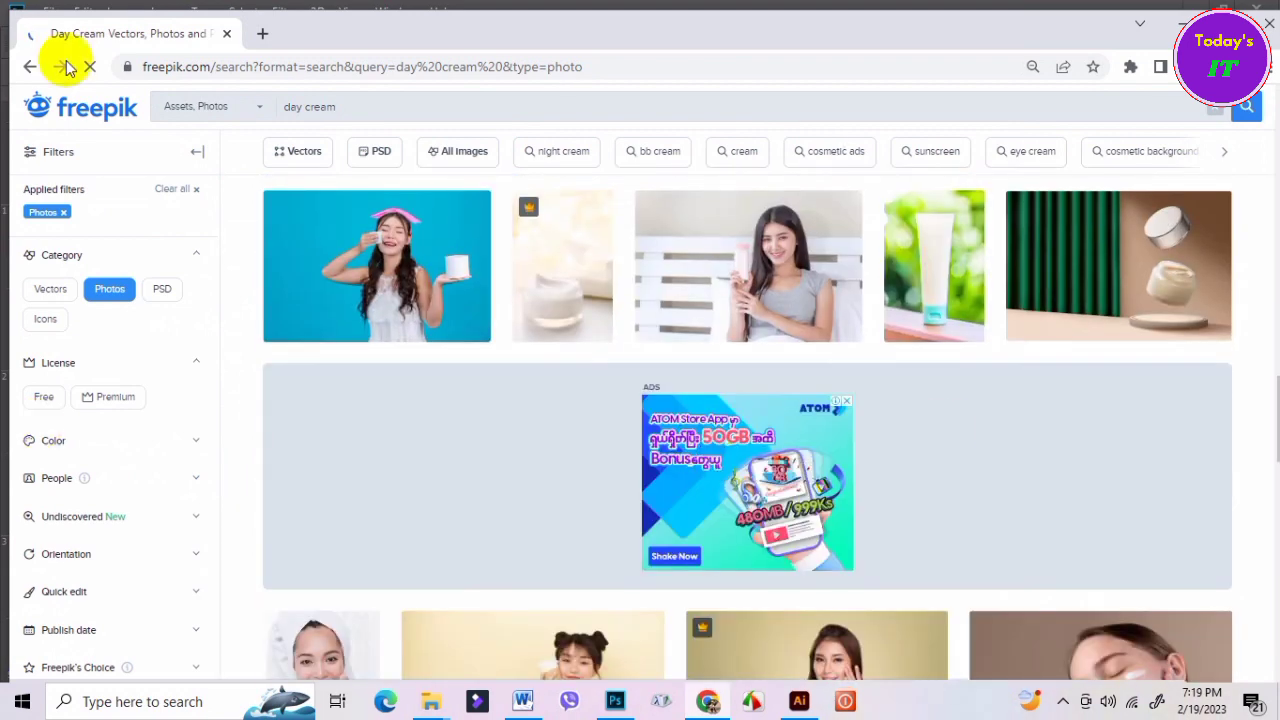
pyautogui.scroll(-3, 944, 434)
pyautogui.scroll(-3, 944, 434)
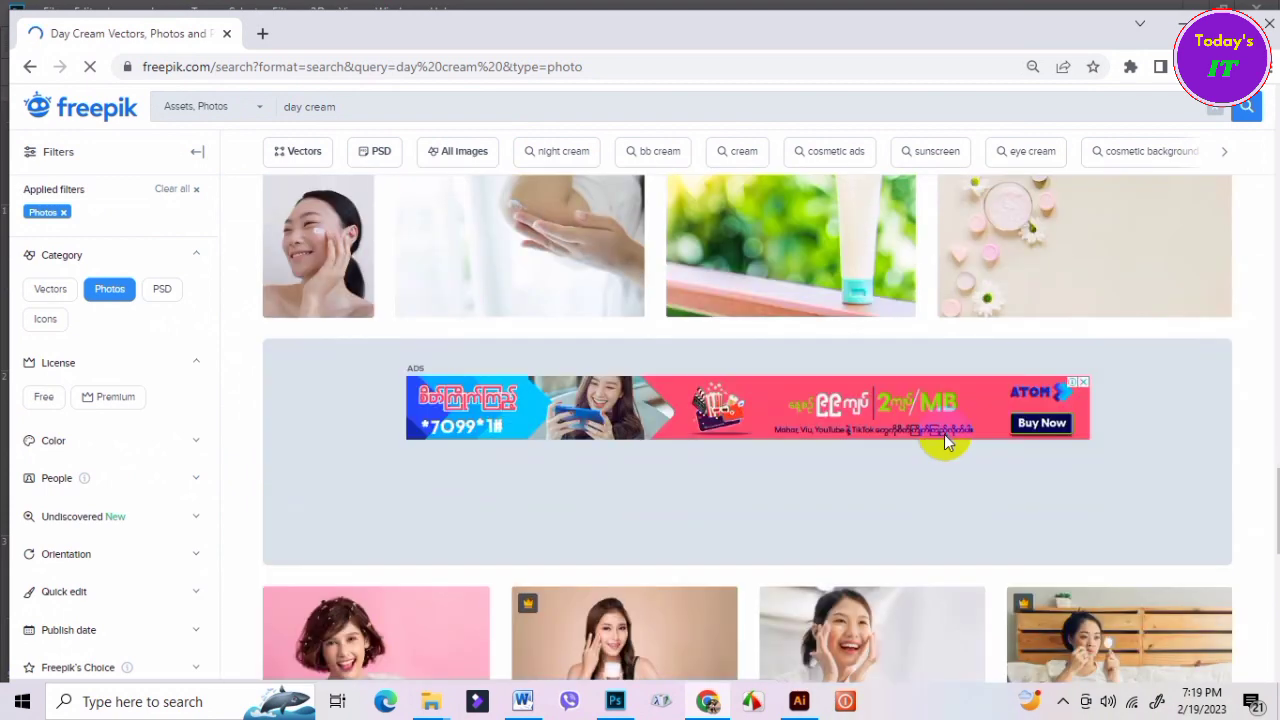
pyautogui.scroll(-4, 944, 434)
pyautogui.scroll(-4, 944, 434)
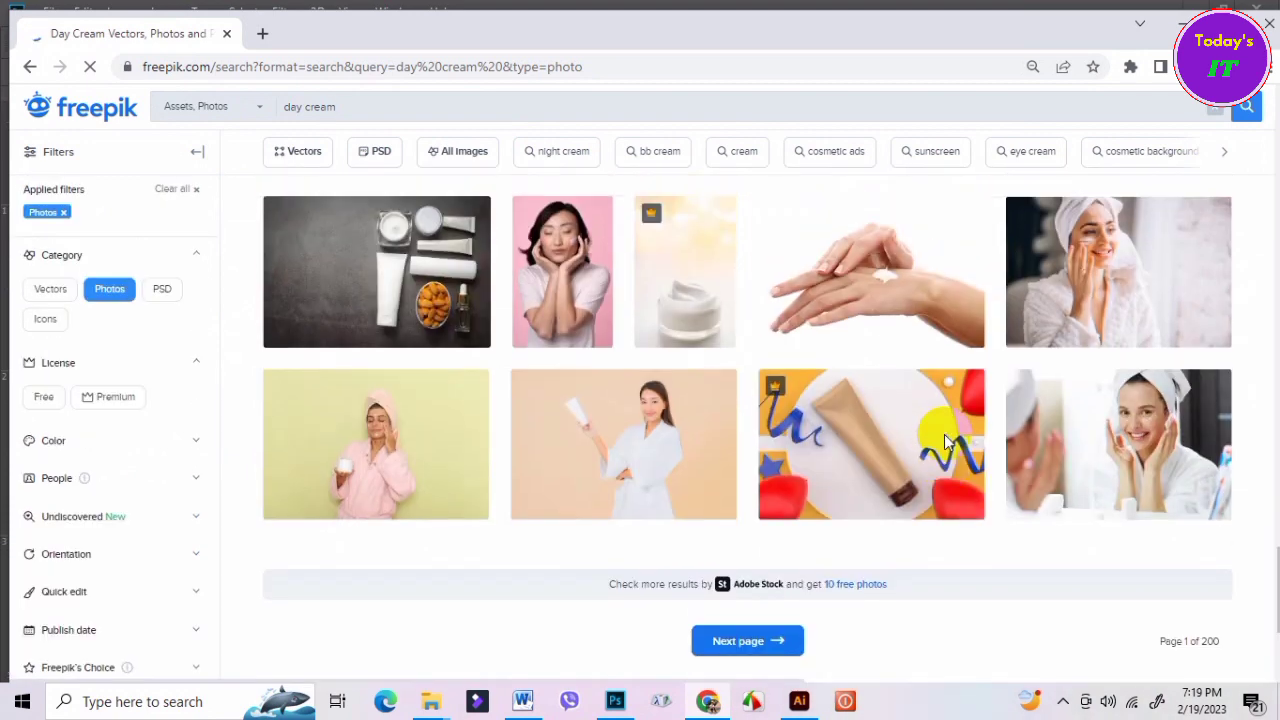
pyautogui.scroll(-1, 805, 480)
pyautogui.scroll(-3, 805, 495)
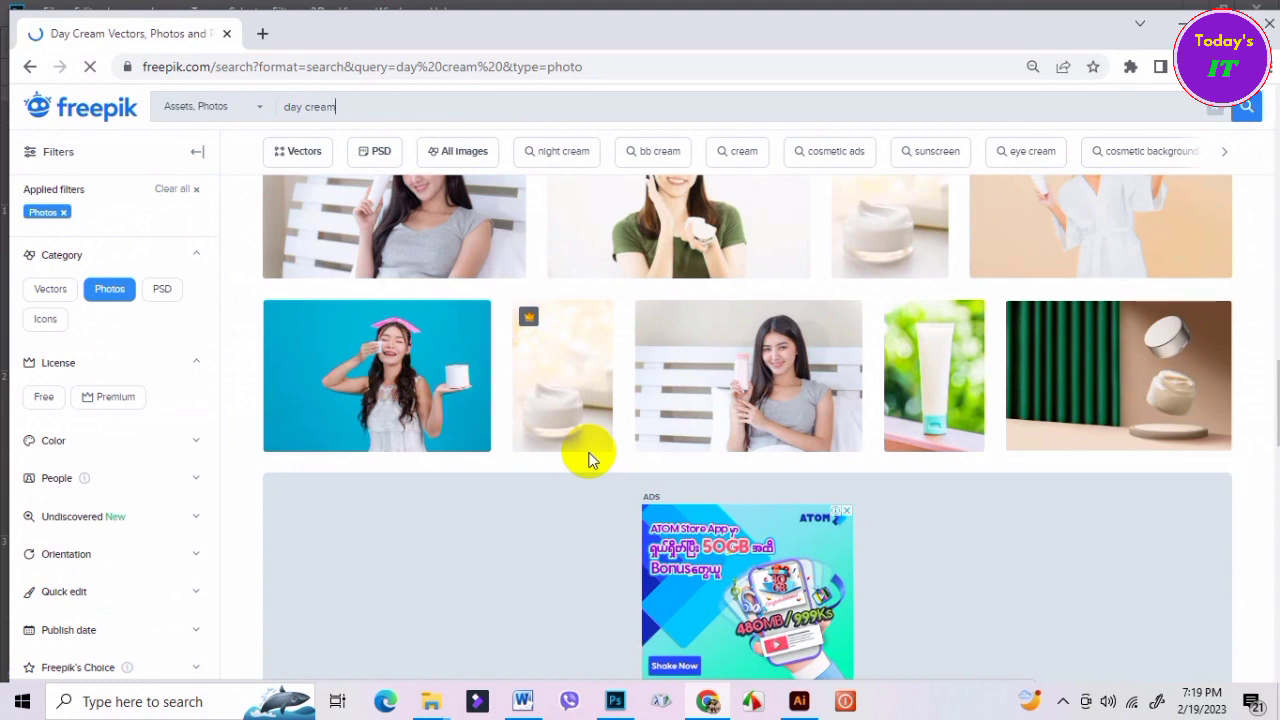
pyautogui.scroll(1, 600, 440)
pyautogui.scroll(1, 620, 430)
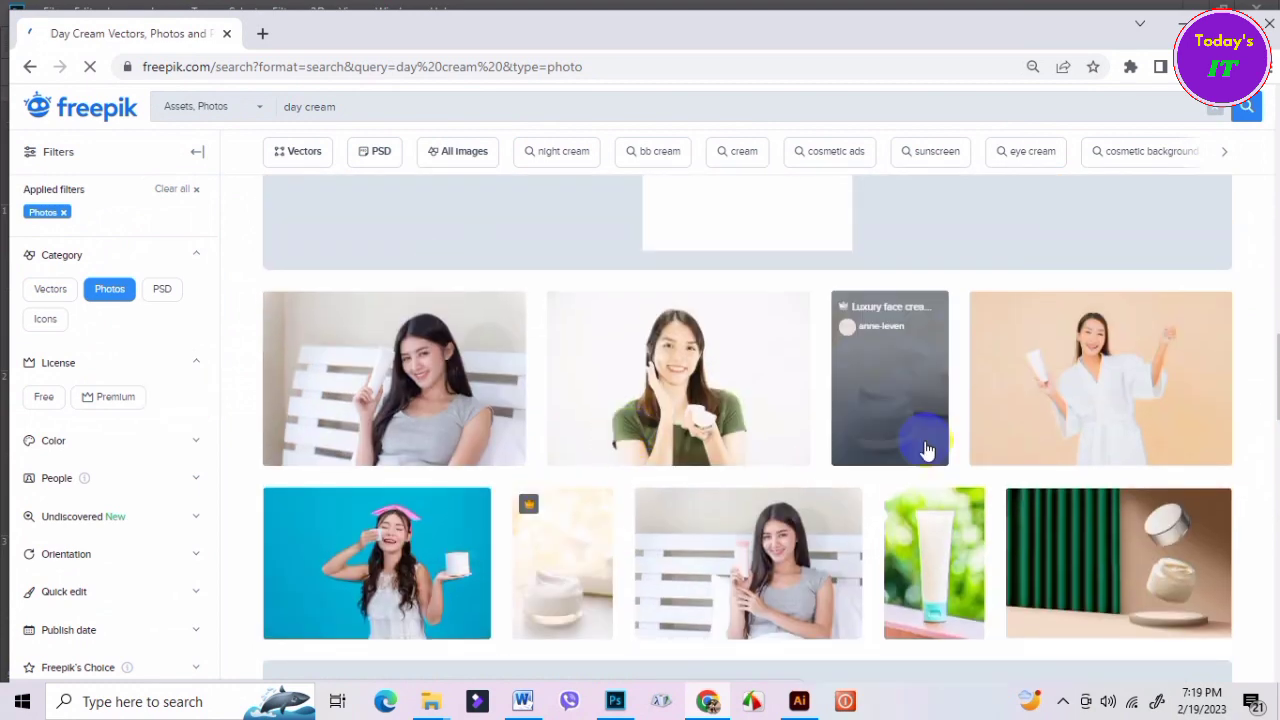
pyautogui.scroll(1, 927, 450)
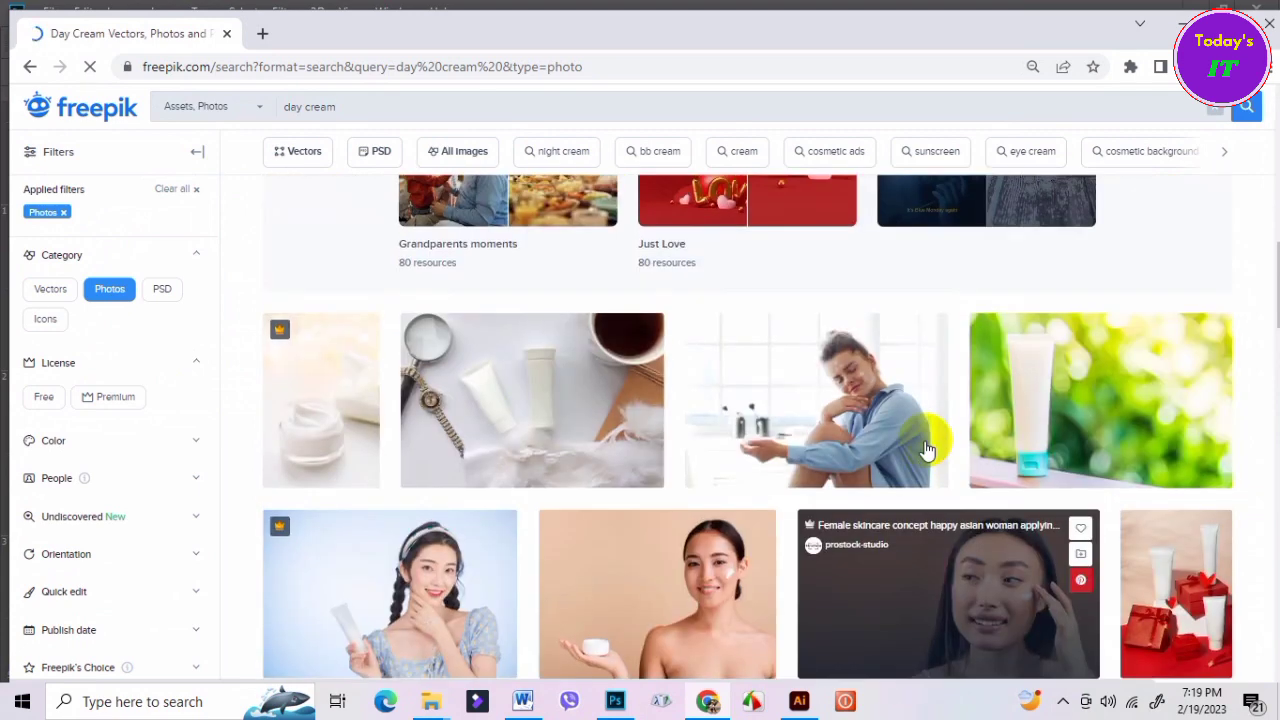
pyautogui.scroll(-1, 927, 450)
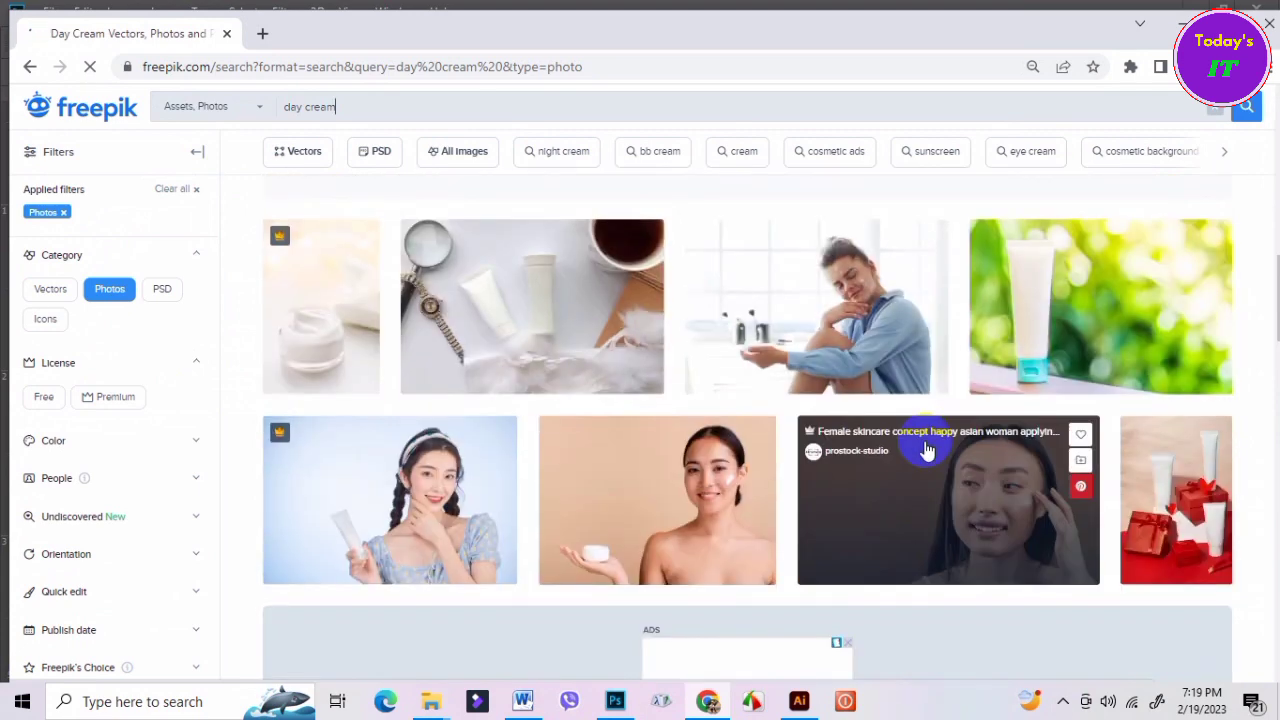
pyautogui.click(730, 538)
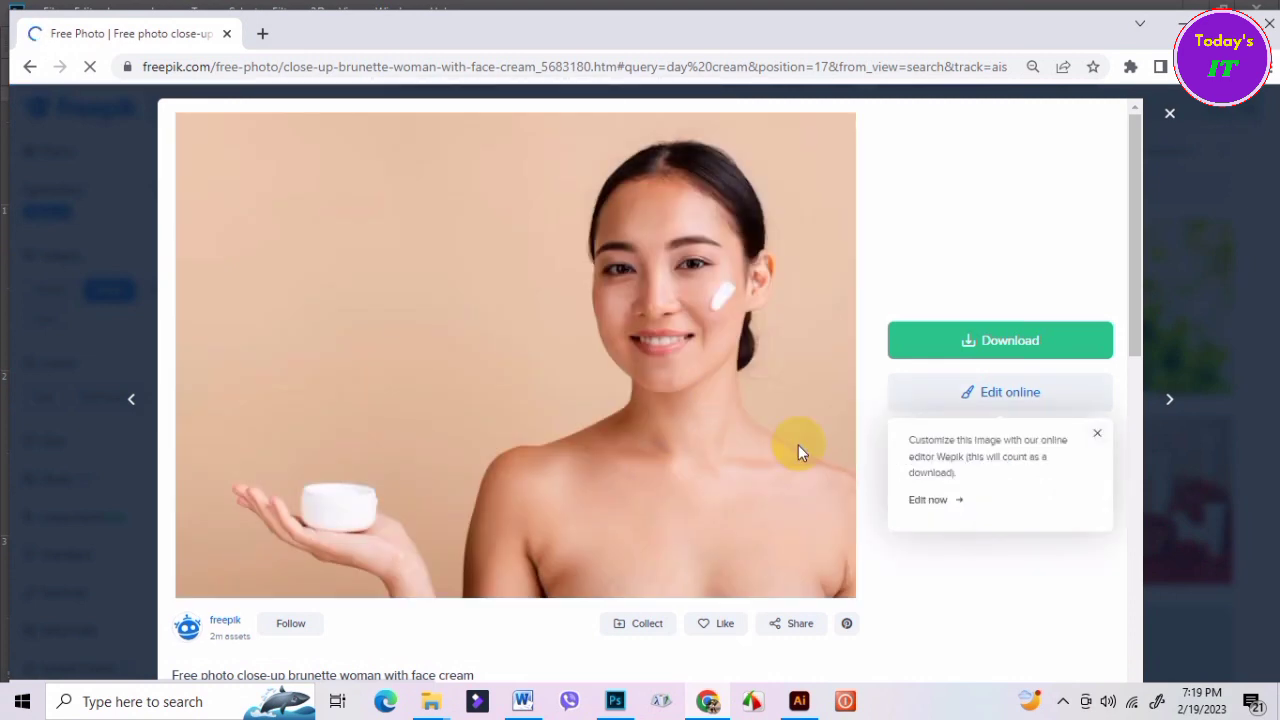
pyautogui.scroll(-1, 798, 450)
pyautogui.scroll(1, 798, 450)
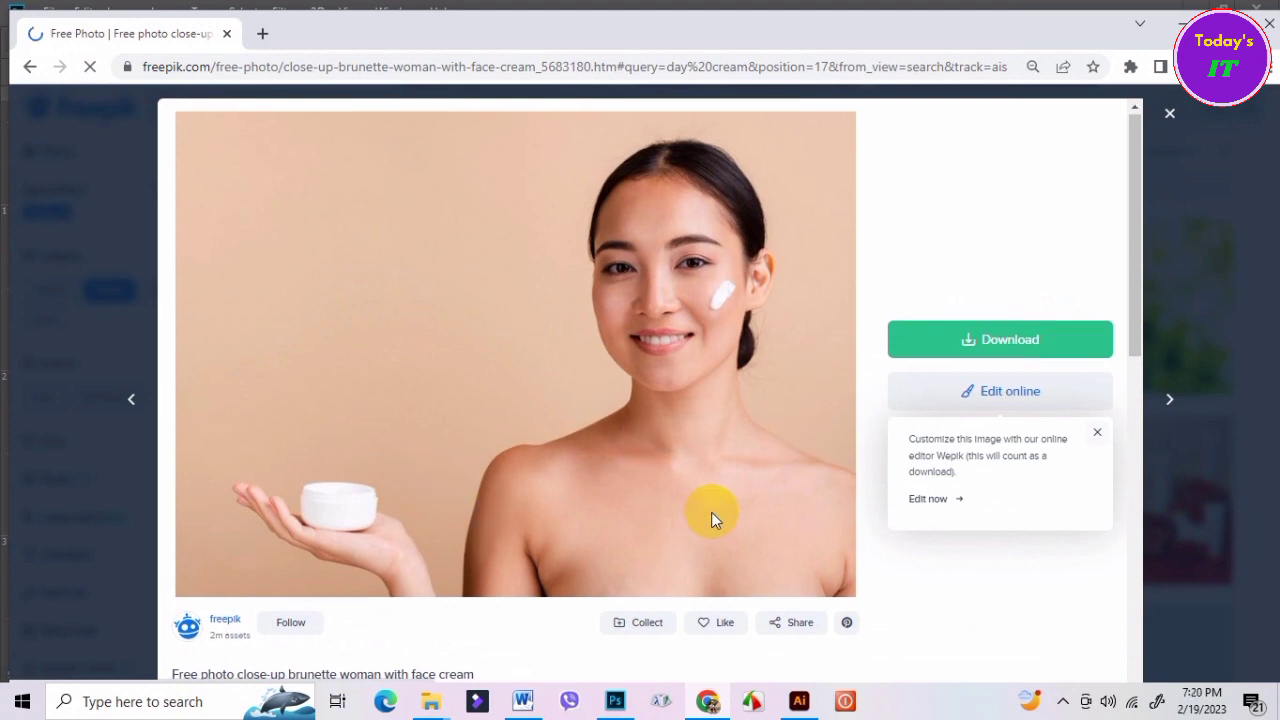
pyautogui.scroll(-5, 712, 516)
pyautogui.scroll(-2, 712, 516)
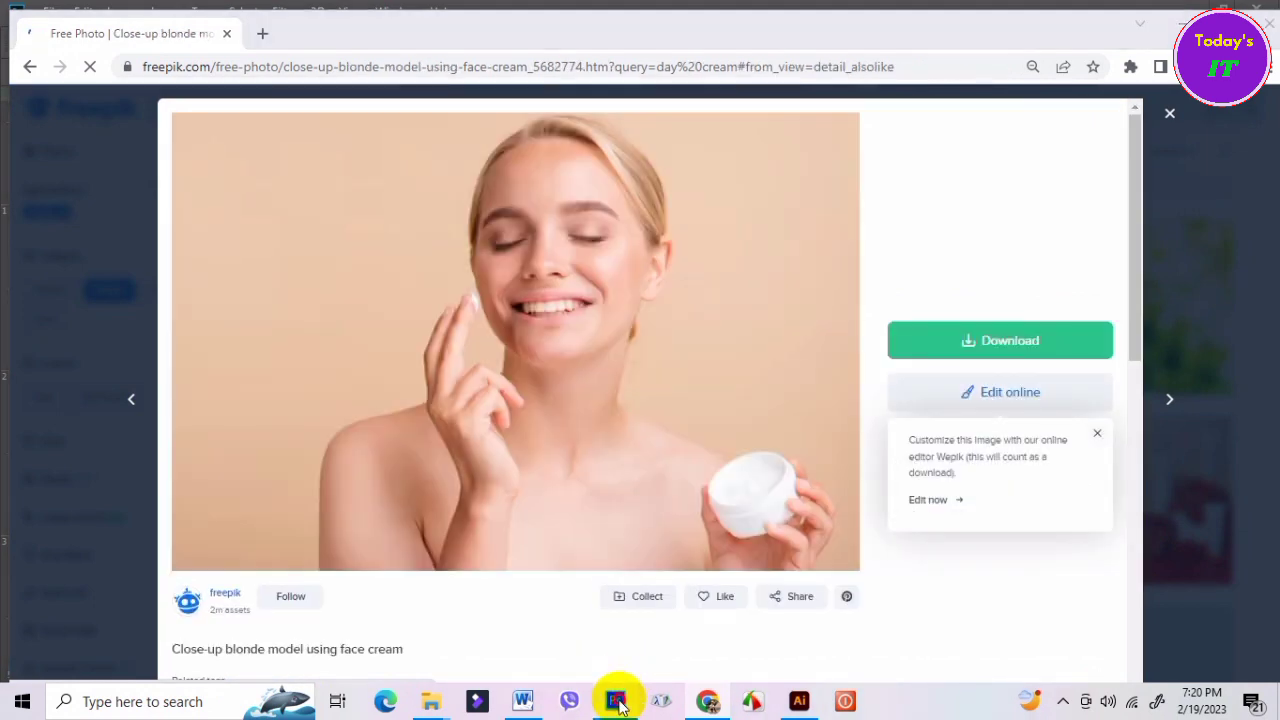
# Return to the Photoshop composition and pick the Type tool set to red W56Art House, 25 pt.
pyautogui.click(615, 701)
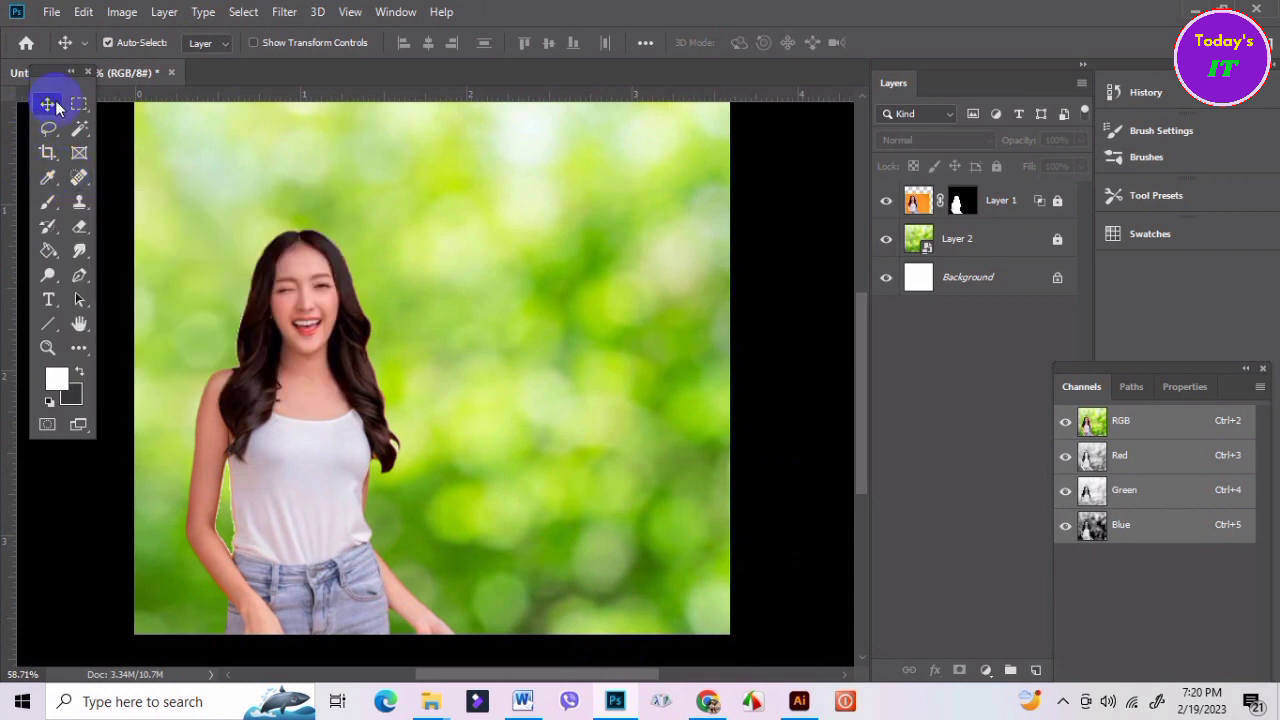
pyautogui.click(48, 299)
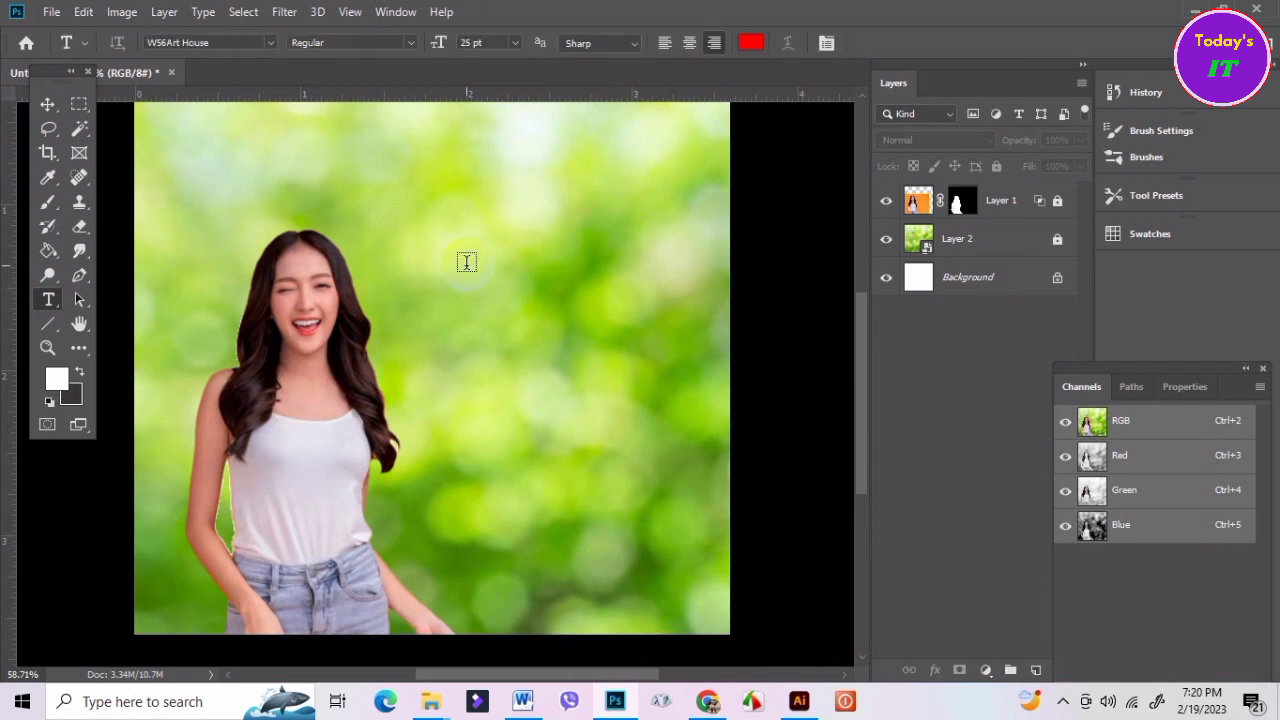
# Start a red Burmese headline above the woman's head, correcting stray characters as you type.
pyautogui.click(437, 265)
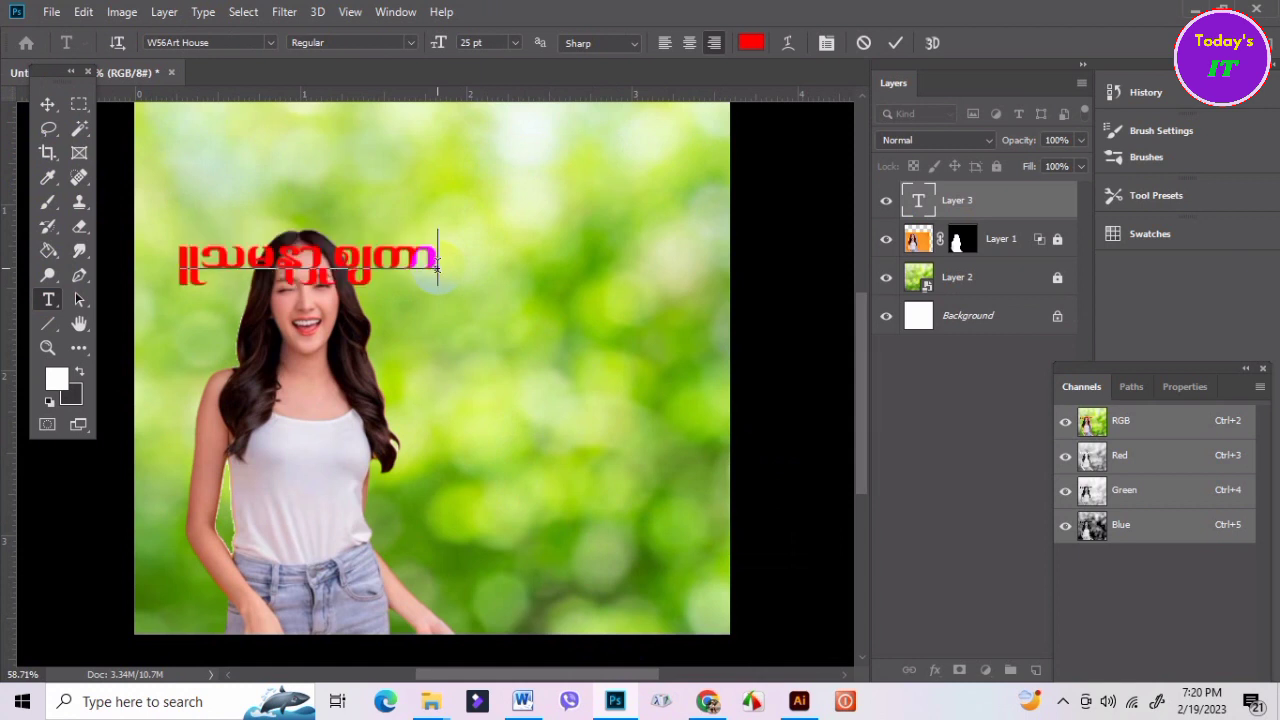
pyautogui.write('tcsdk')
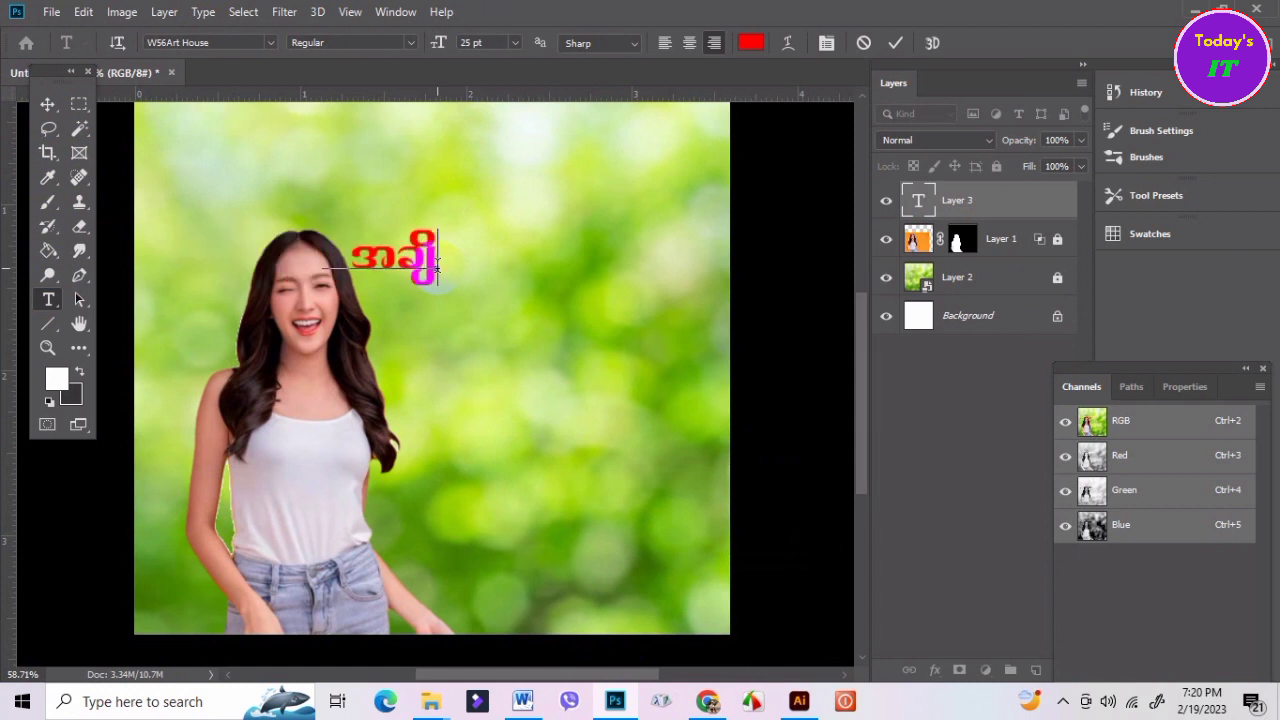
pyautogui.write('edwdku')
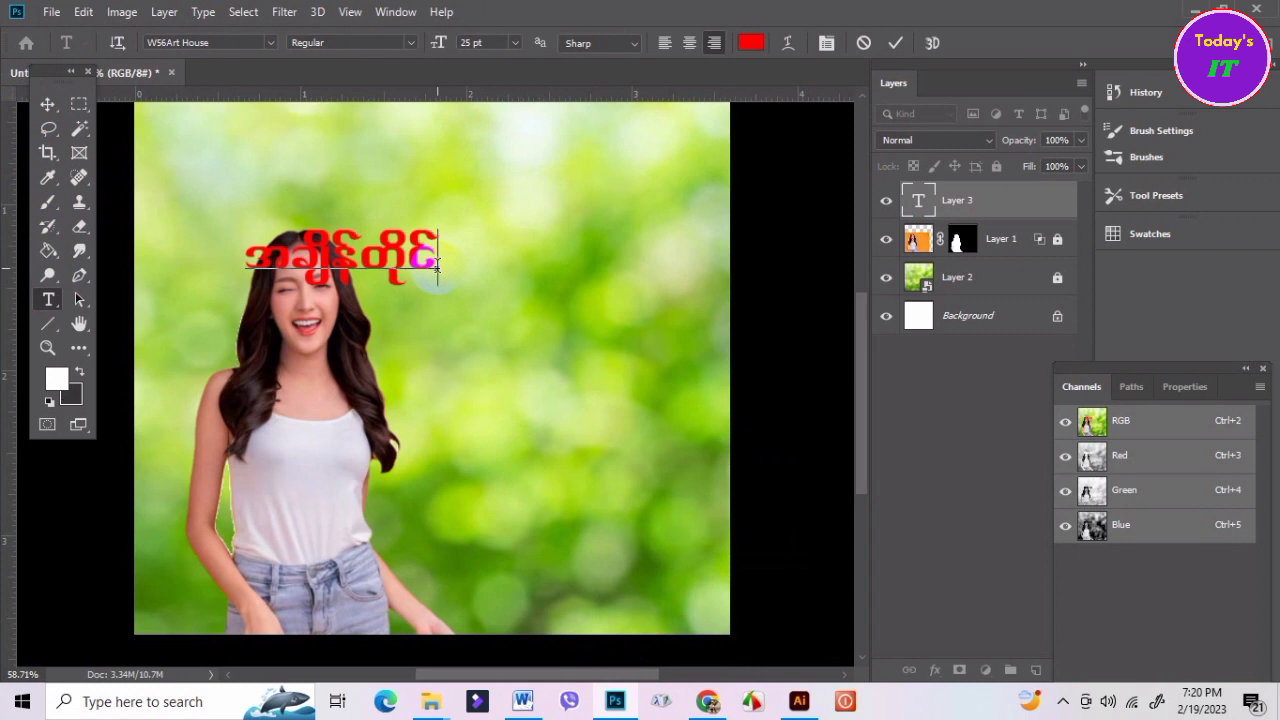
pyautogui.write(';')
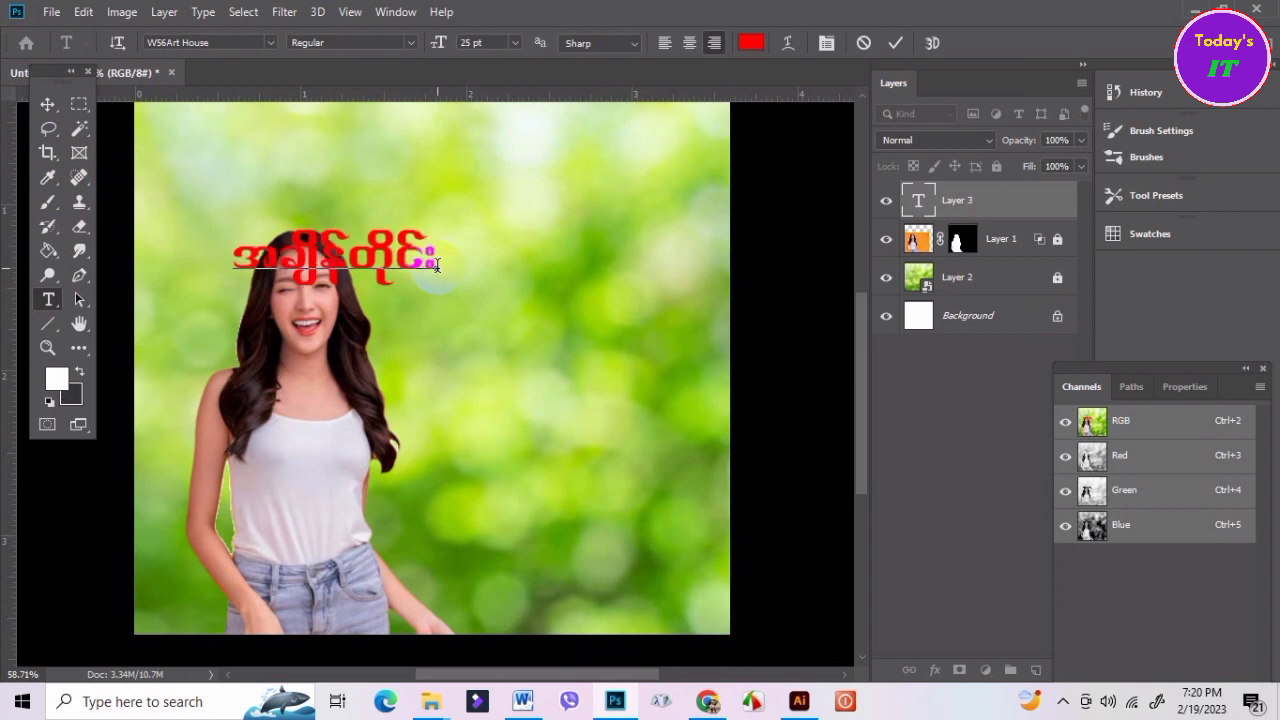
pyautogui.write(' aus')
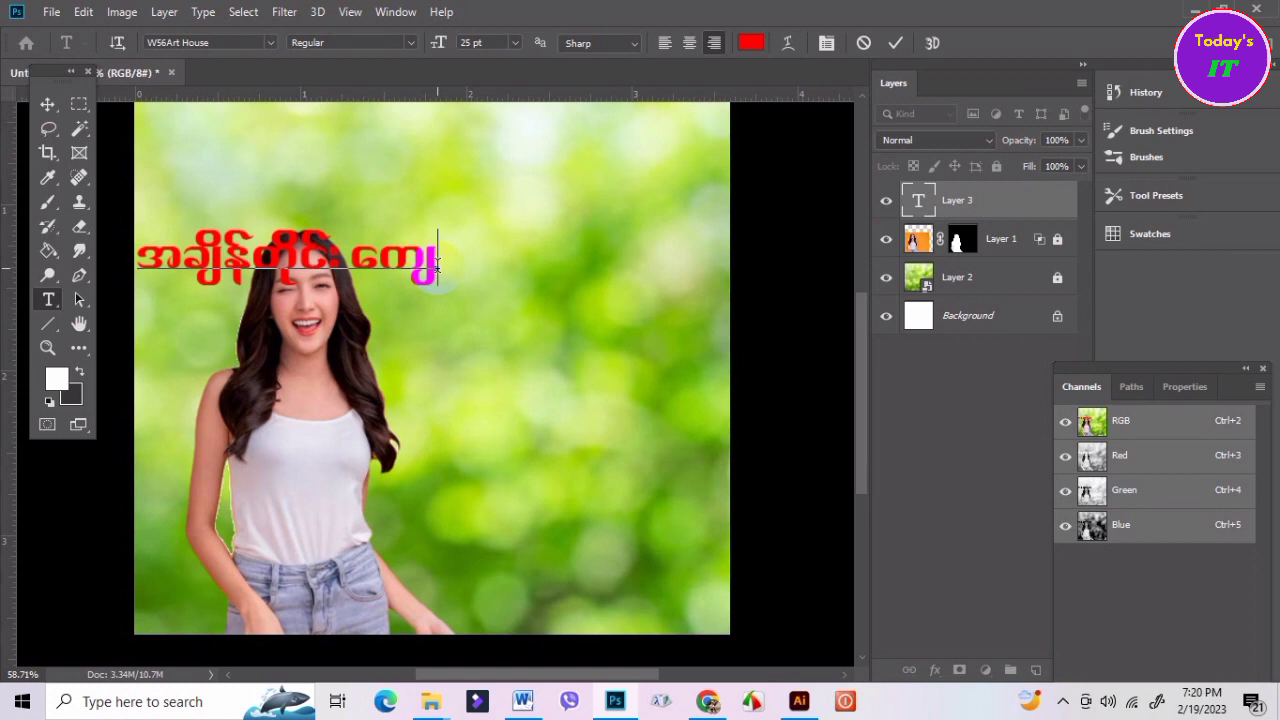
pyautogui.press('BackSpace')
pyautogui.press('BackSpace')
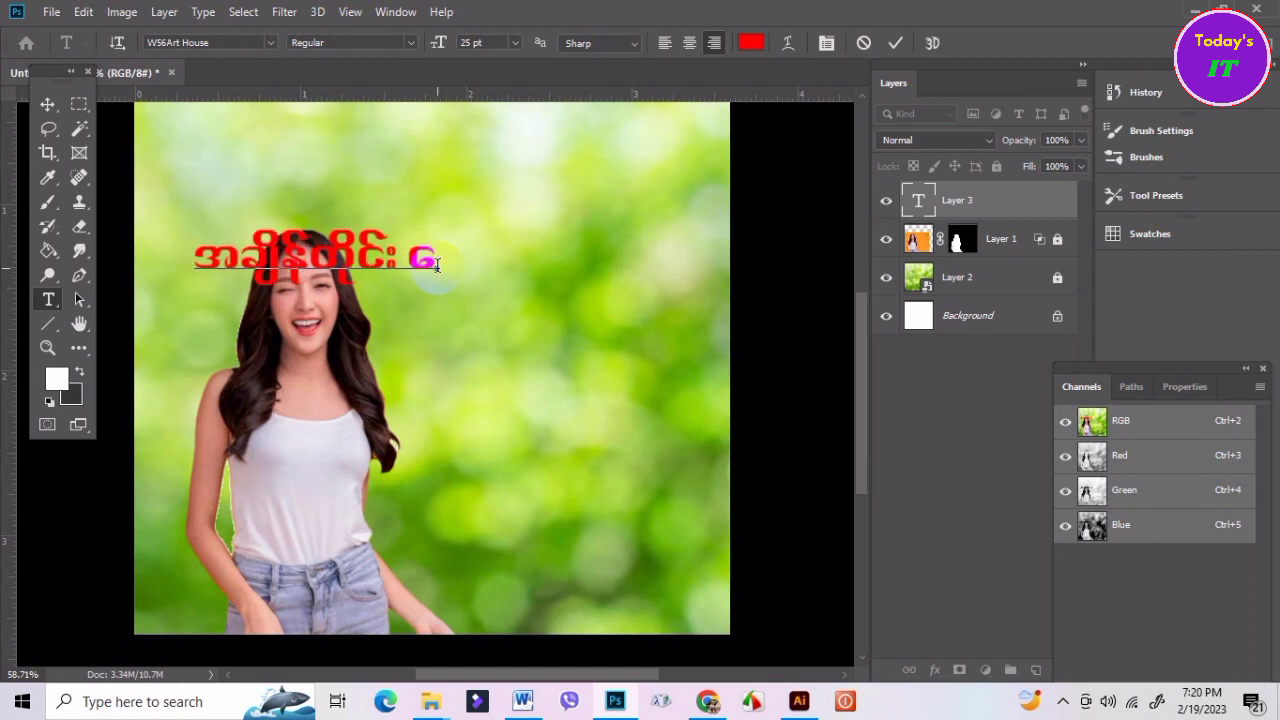
pyautogui.write('ysg')
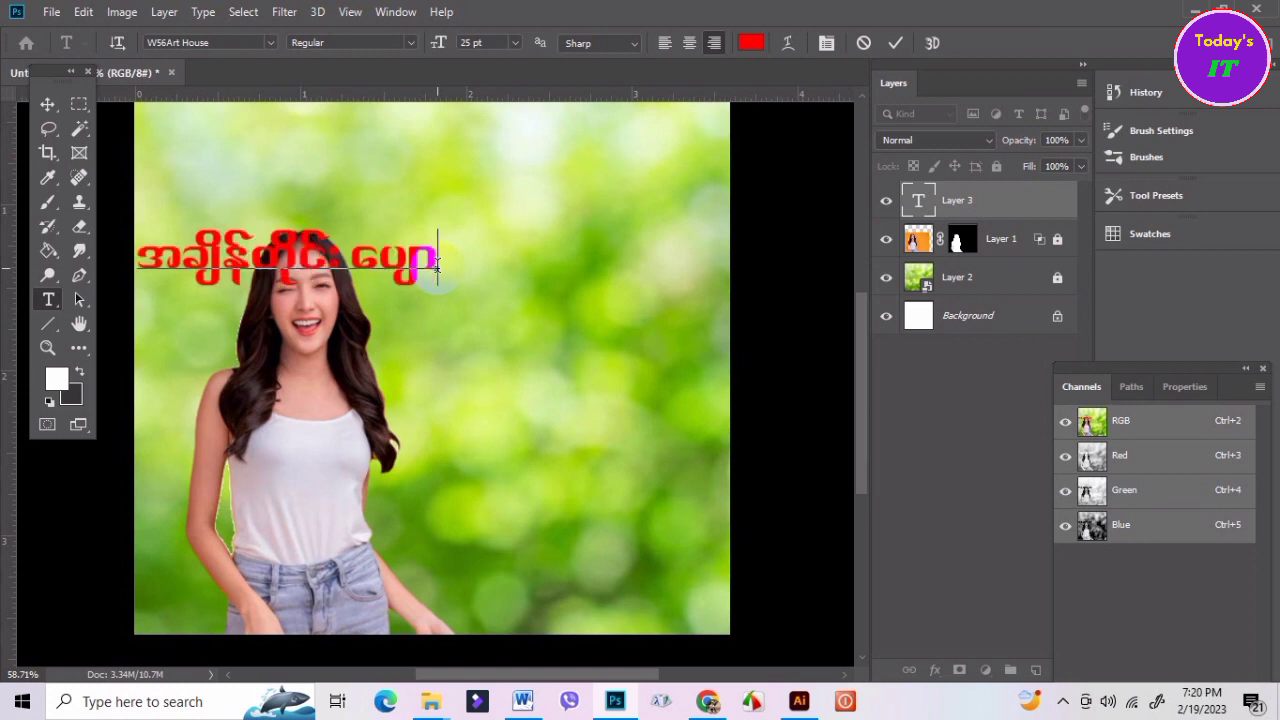
pyautogui.write('f&')
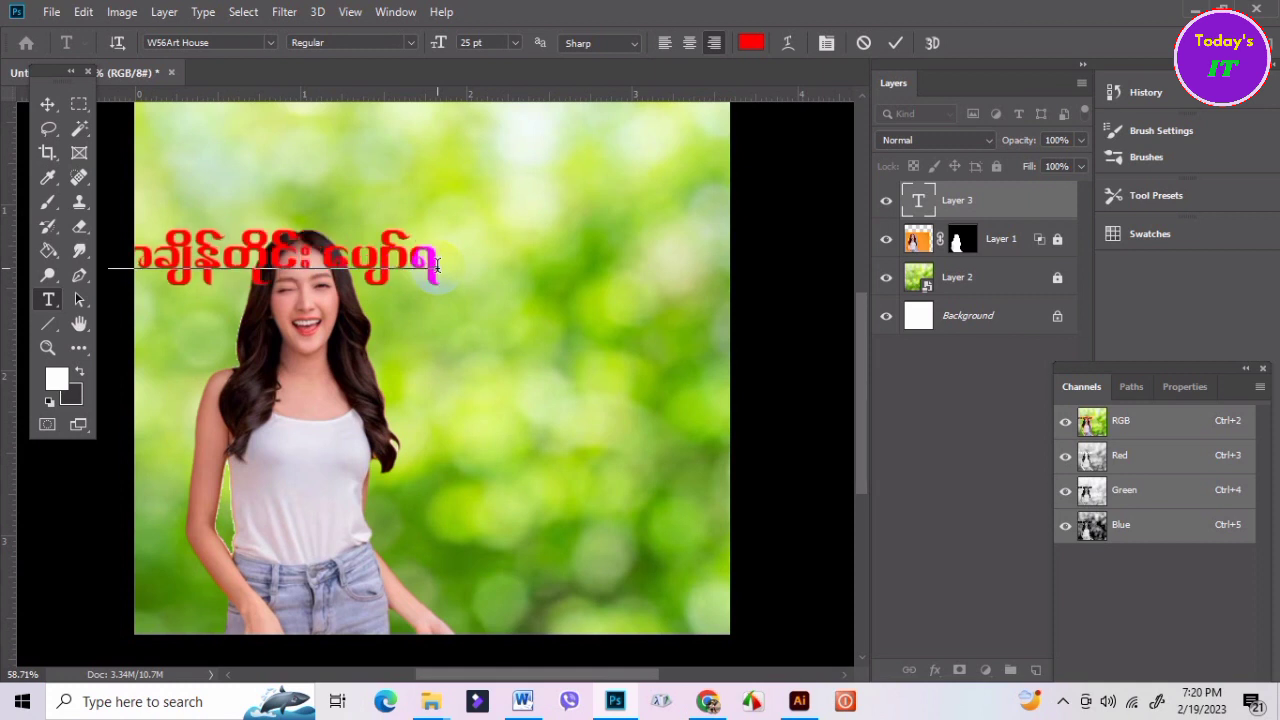
pyautogui.write('G')
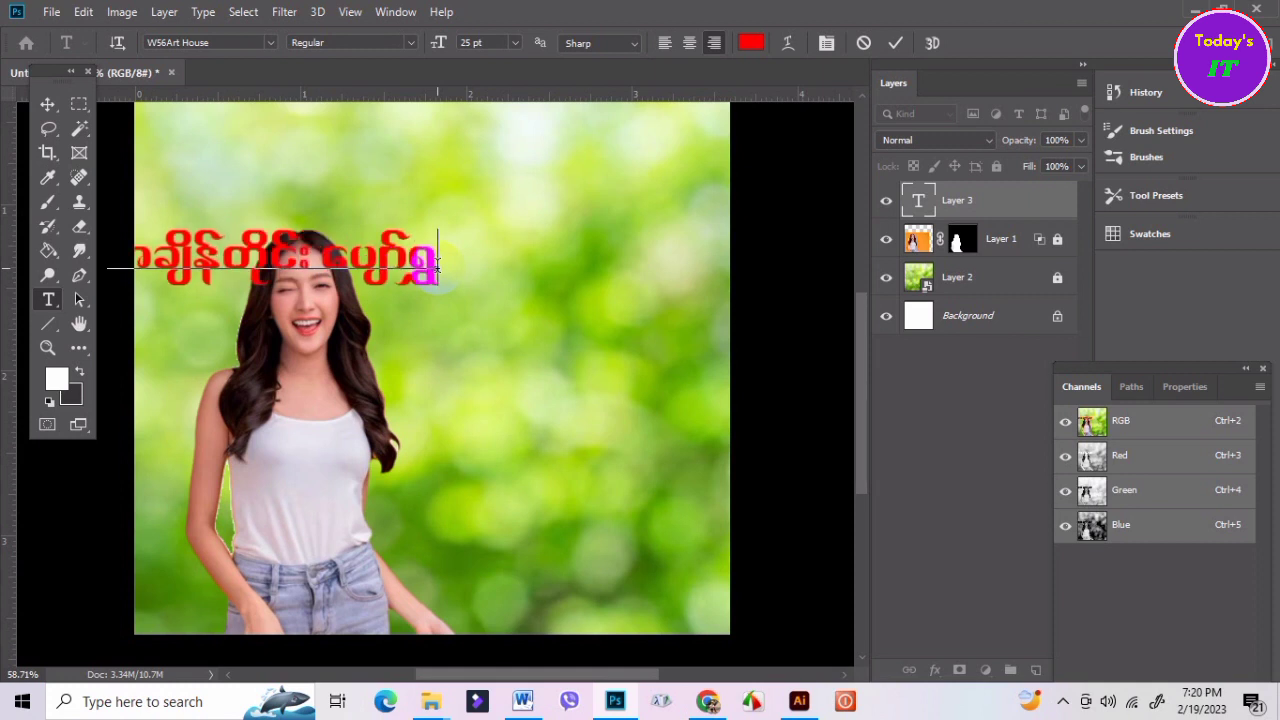
pyautogui.write('ifar')
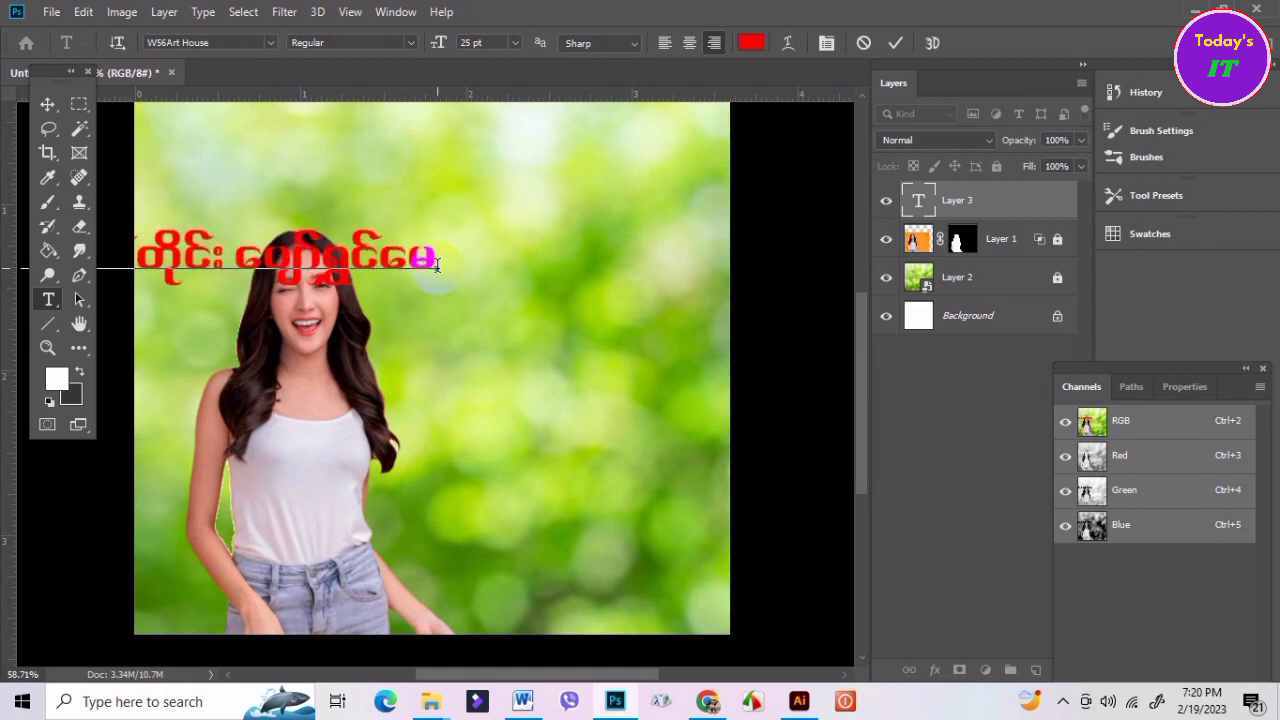
pyautogui.press('BackSpace')
pyautogui.write('e')
pyautogui.write('apws')
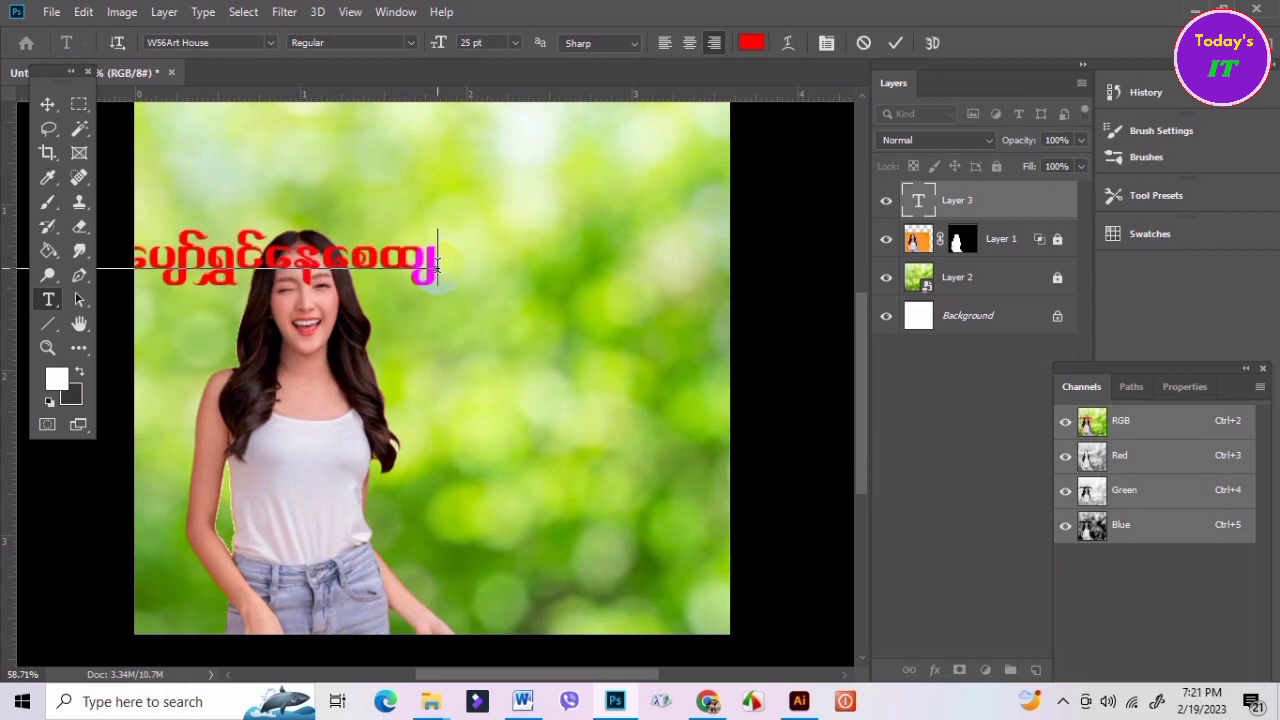
pyautogui.press('BackSpace')
pyautogui.press('BackSpace')
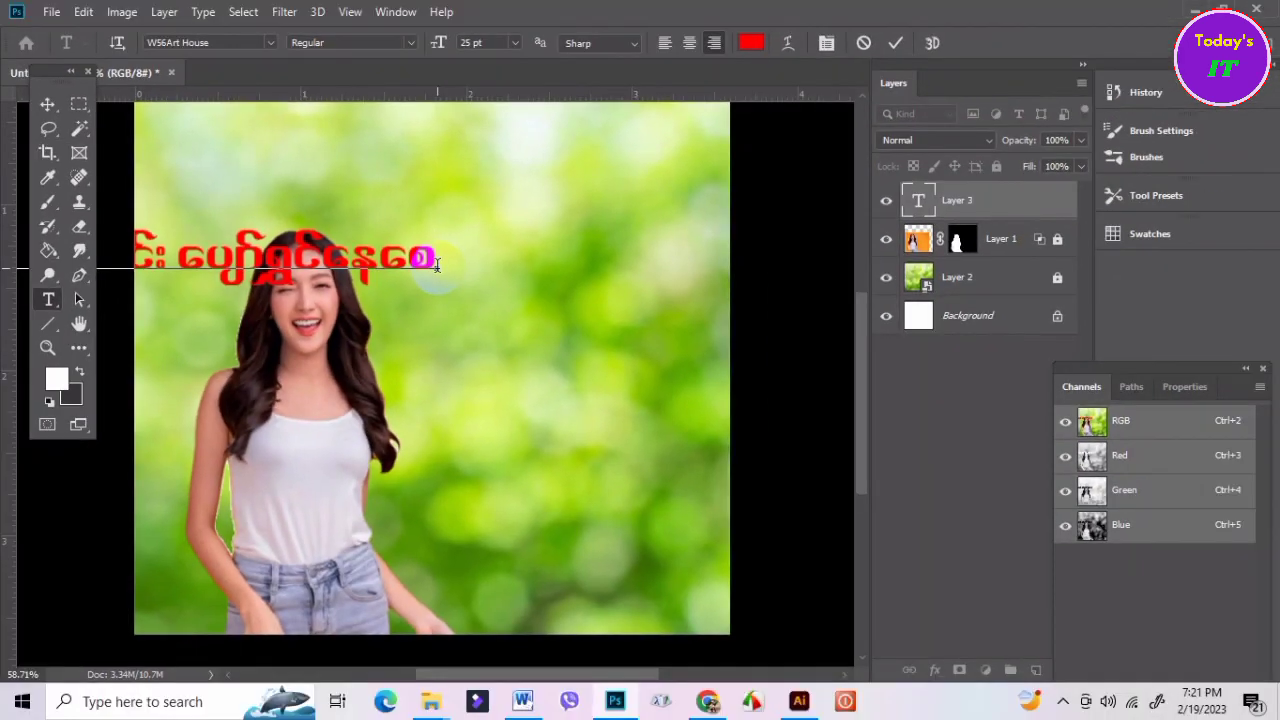
# Try additional final Burmese characters on the headline and delete the trial glyph.
pyautogui.write('m')
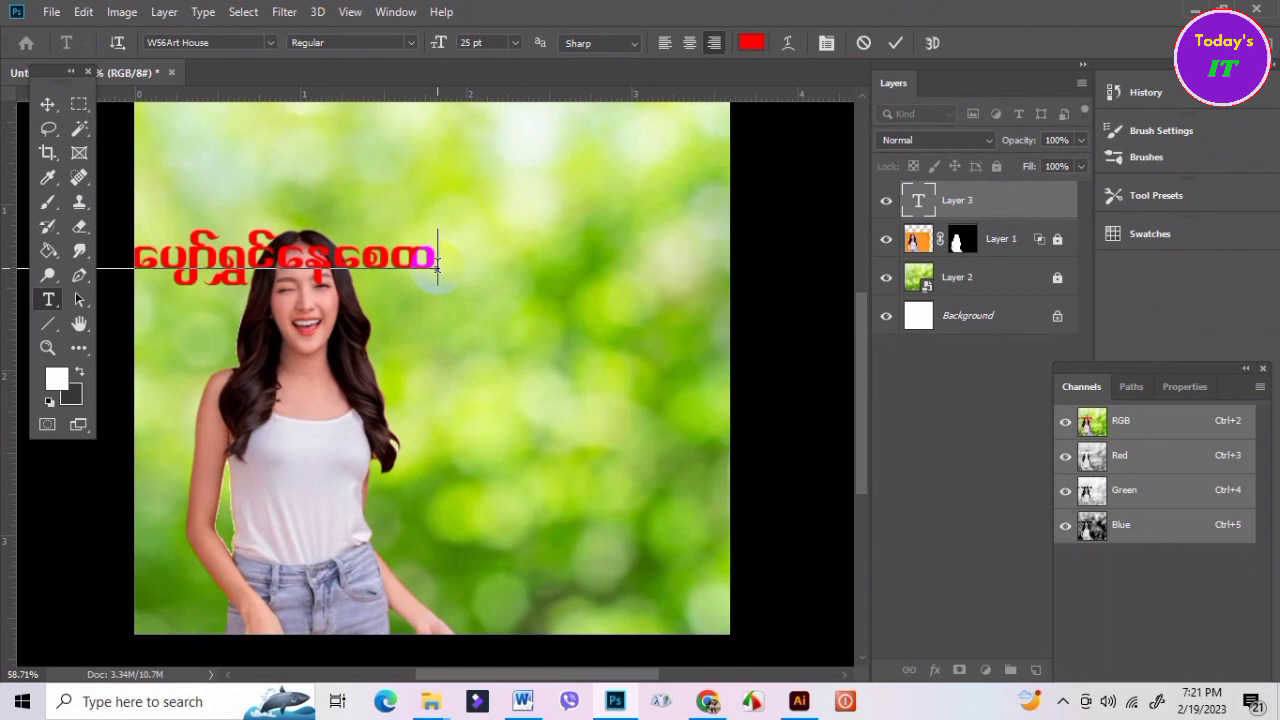
pyautogui.write('w')
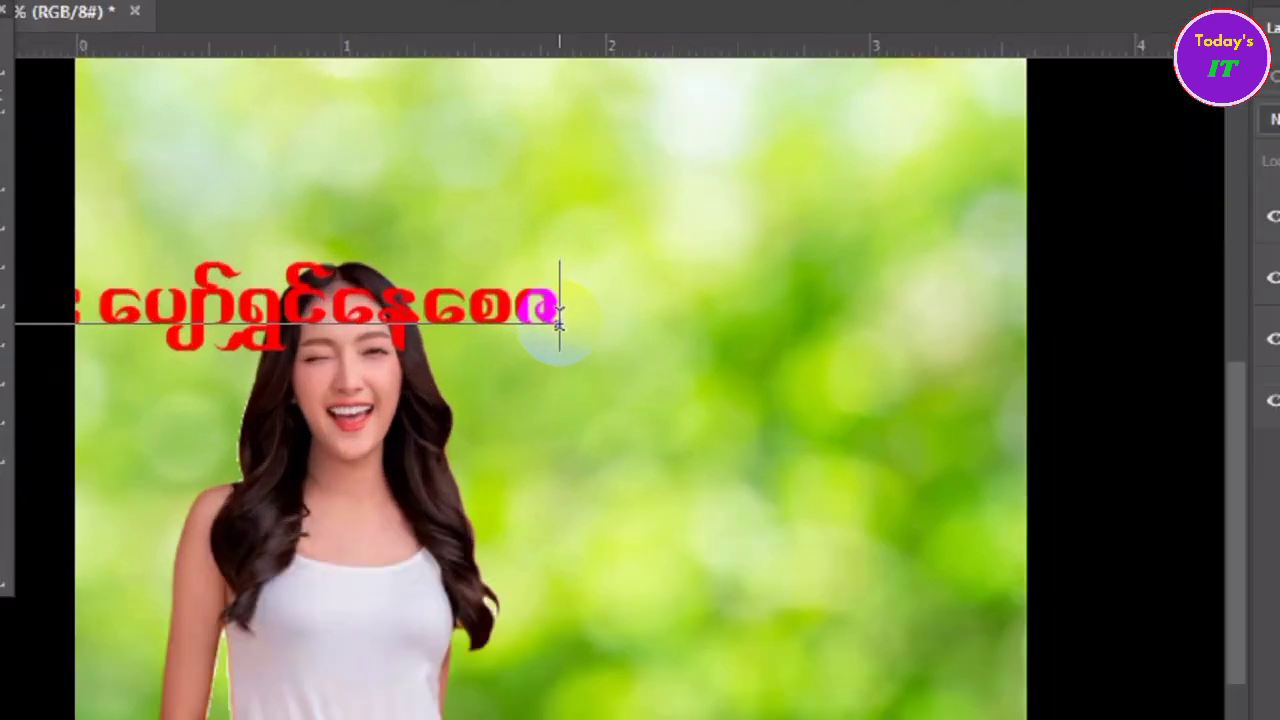
pyautogui.press('BackSpace')
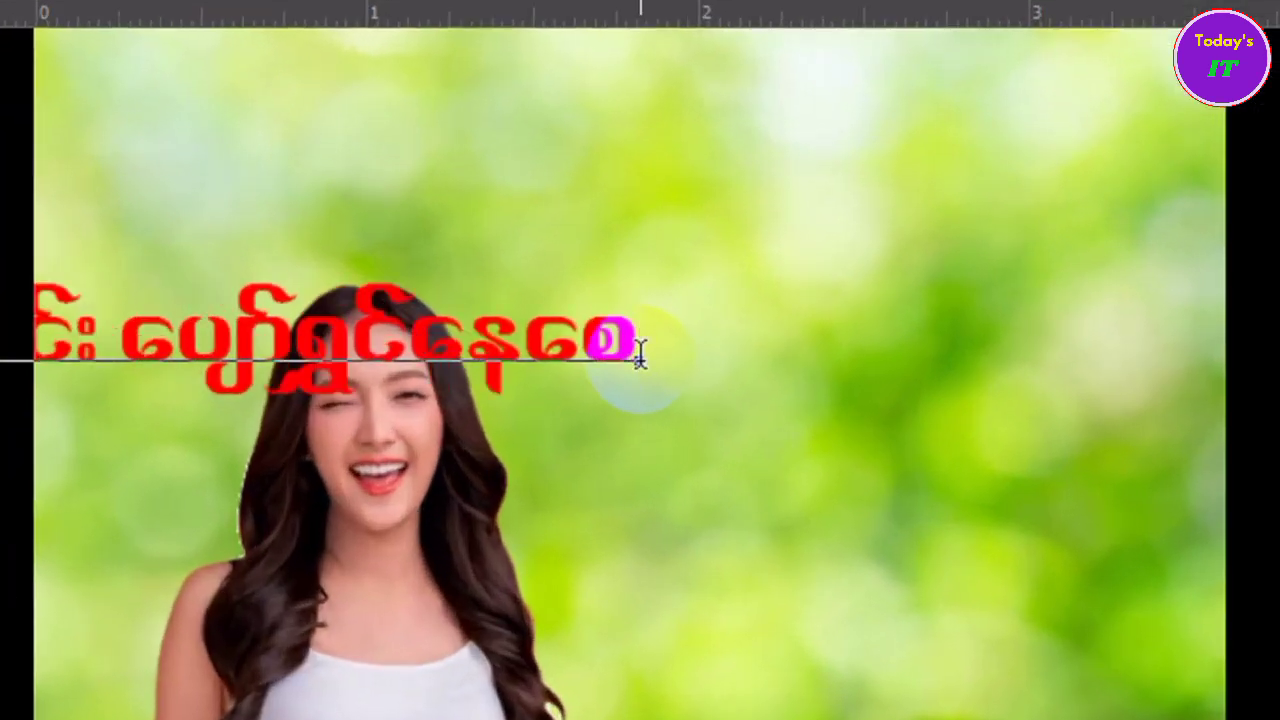
pyautogui.write('ေ')
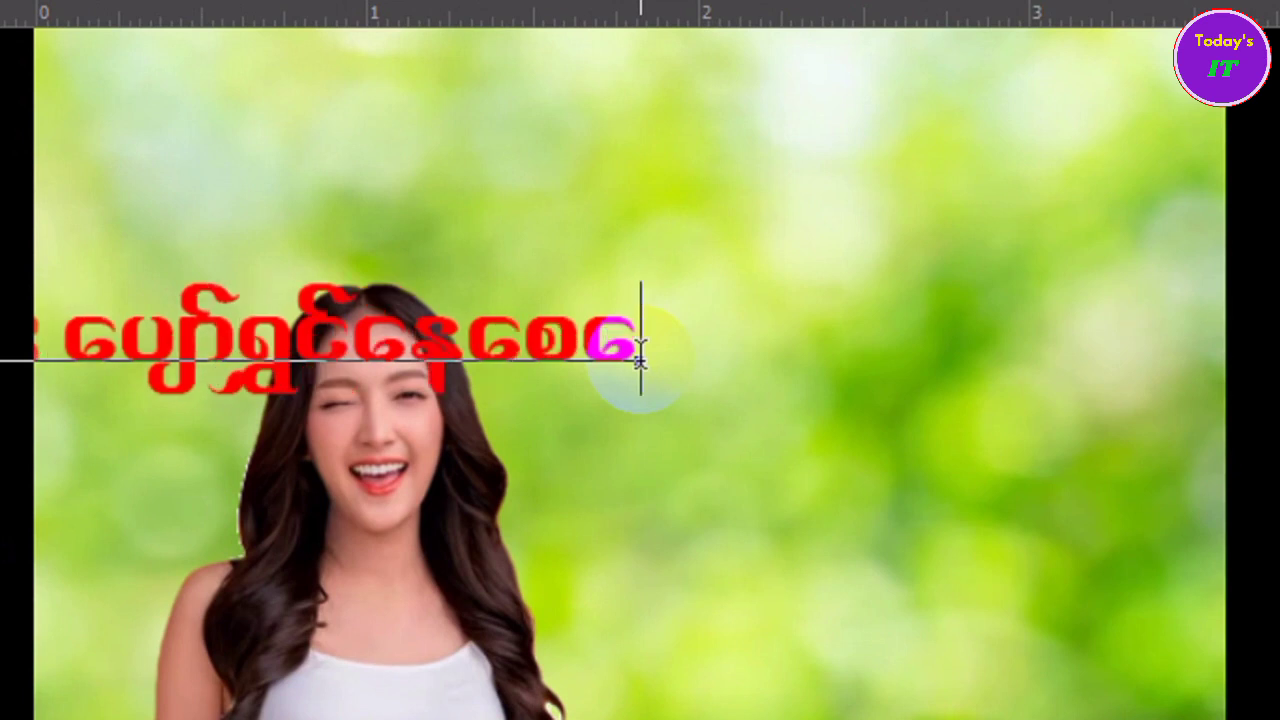
pyautogui.press('BackSpace')
pyautogui.write('ေ')
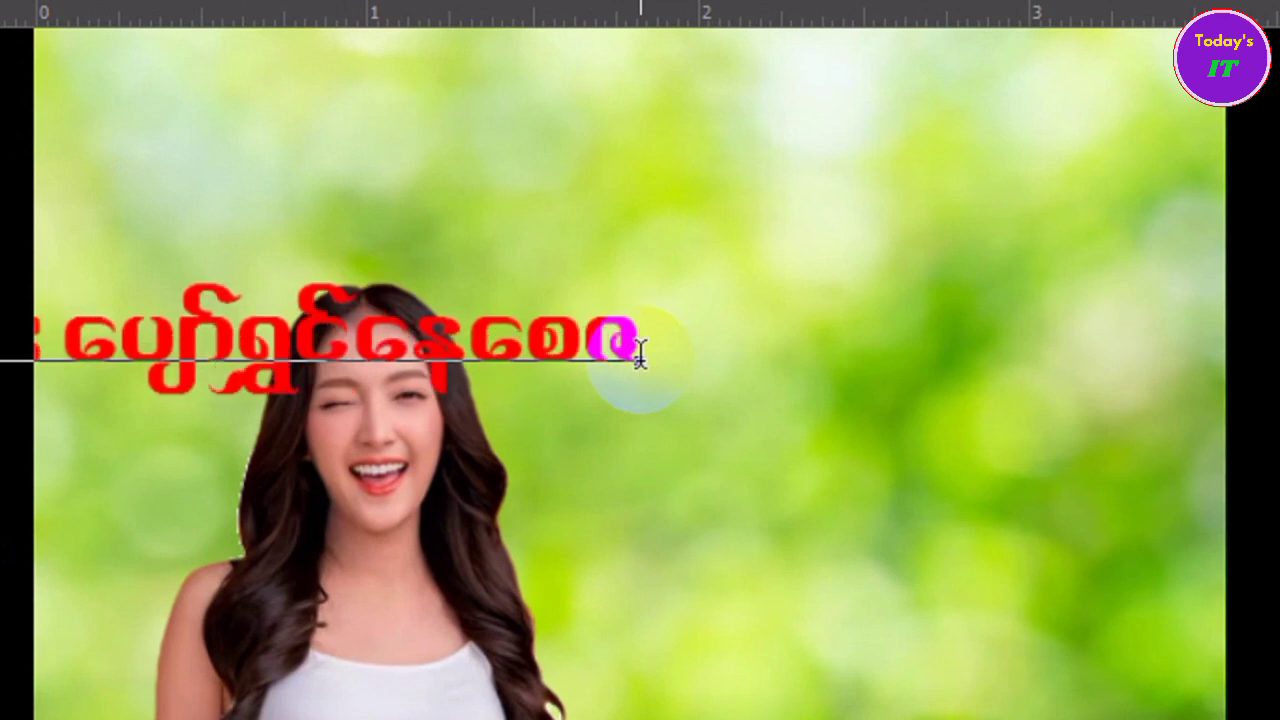
pyautogui.press('BackSpace')
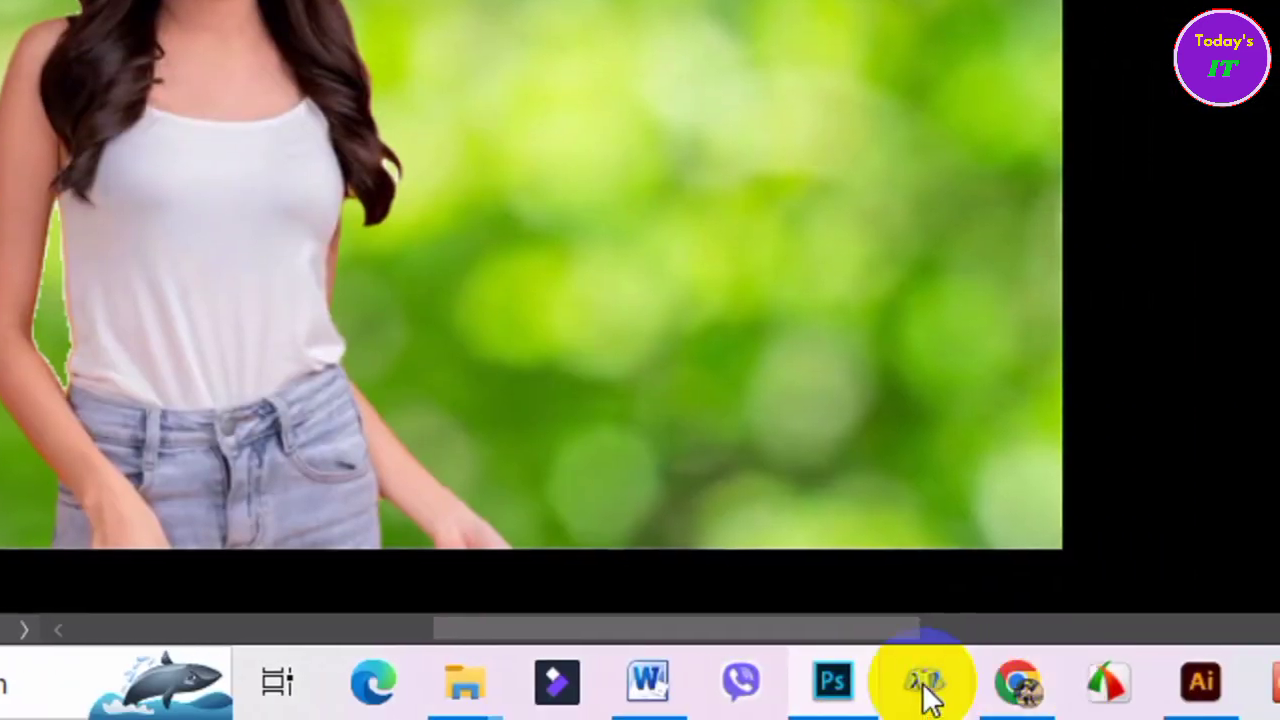
# Open Character Map and display the W56Art House font's glyphs.
pyautogui.click(922, 697)
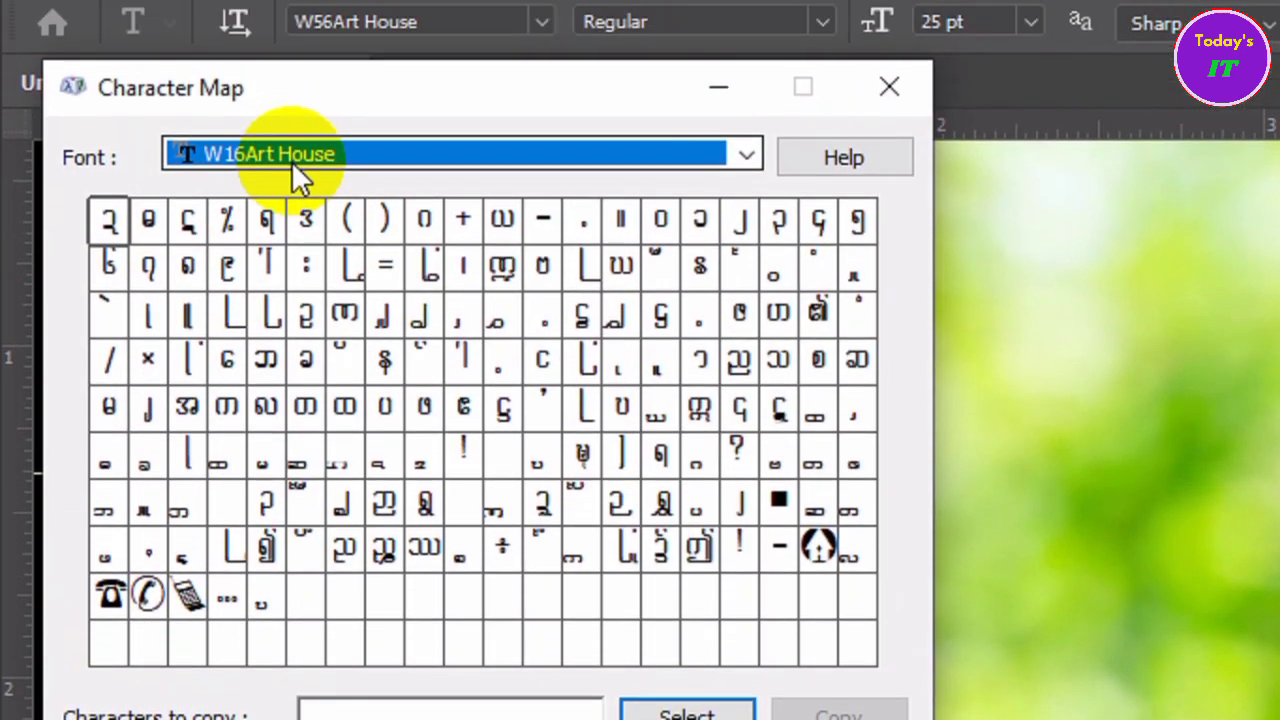
pyautogui.press('Down')
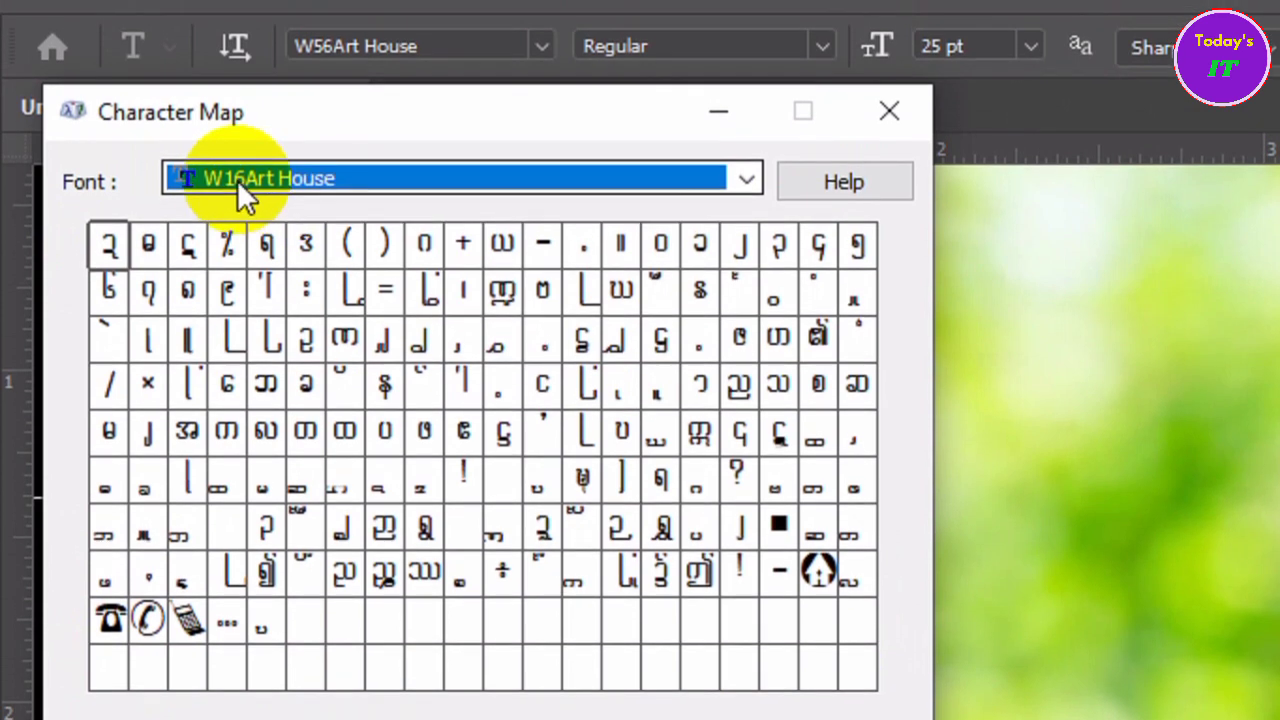
pyautogui.press('Down')
pyautogui.press('Down')
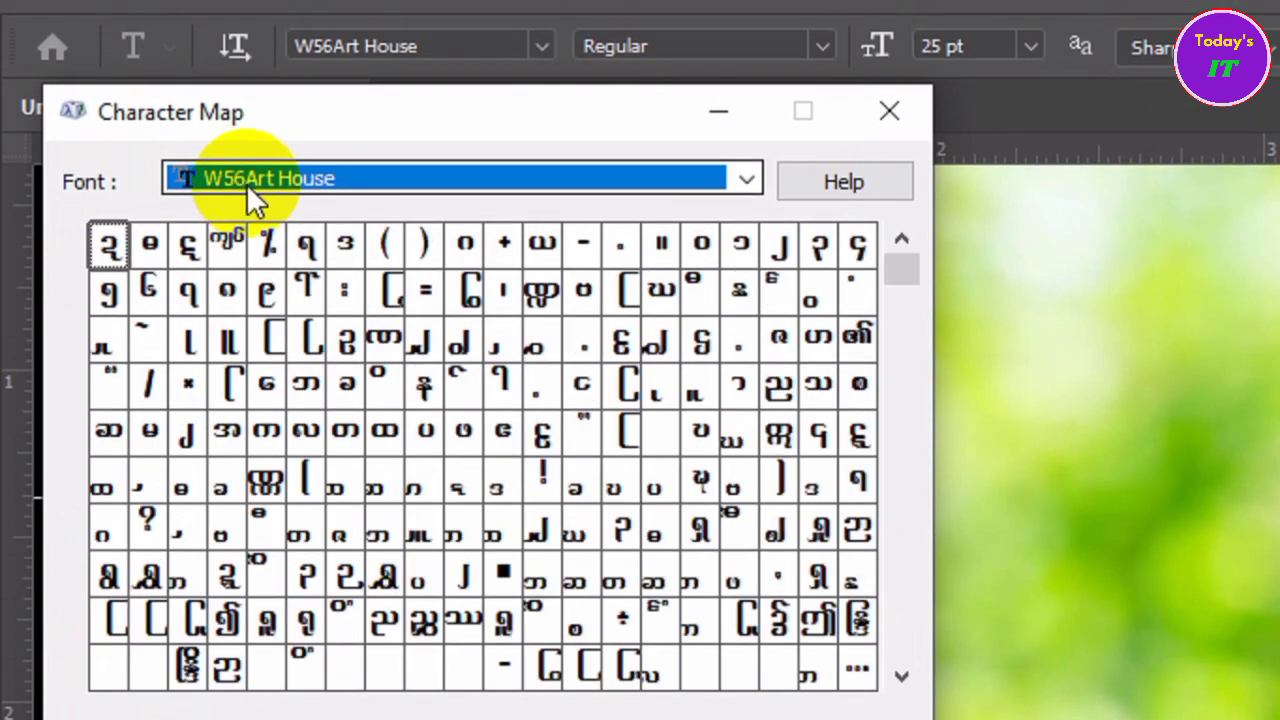
pyautogui.click(657, 307)
pyautogui.moveTo(657, 307); pyautogui.dragTo(720, 505)
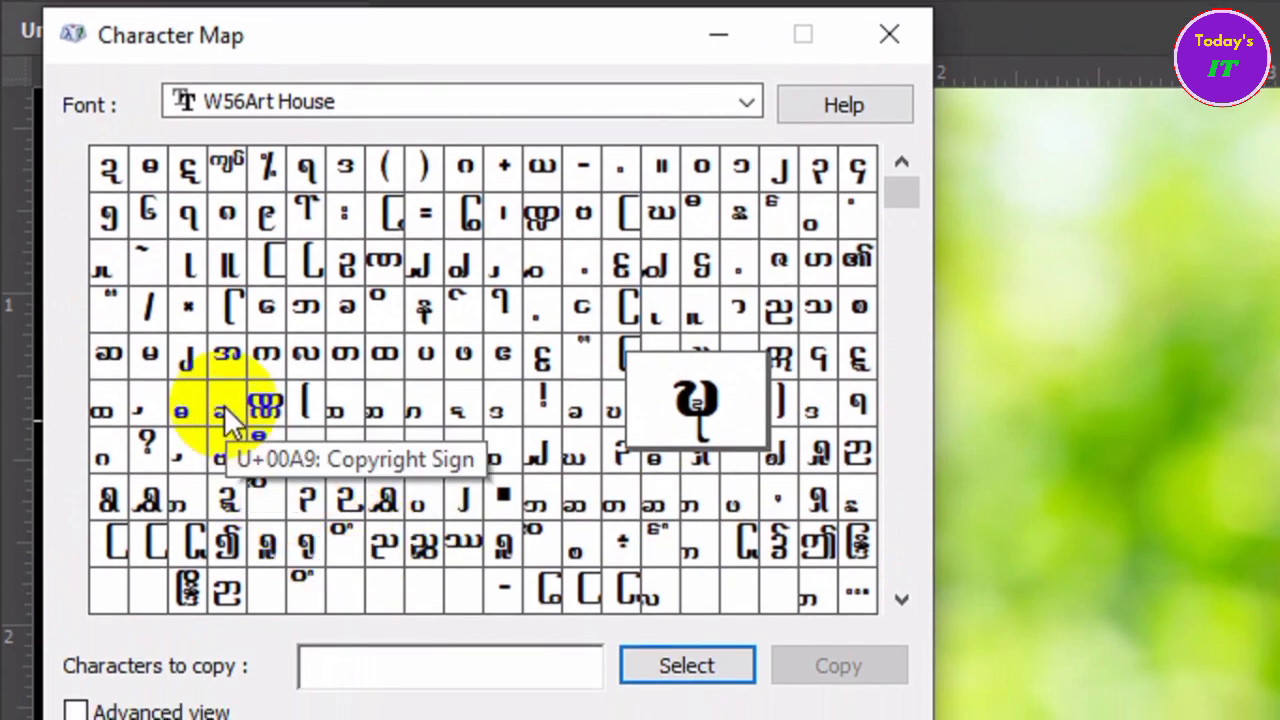
# Inspect the W56Art House glyphs, then select and copy the one chosen for the headline.
pyautogui.click(185, 415)
pyautogui.click(154, 302)
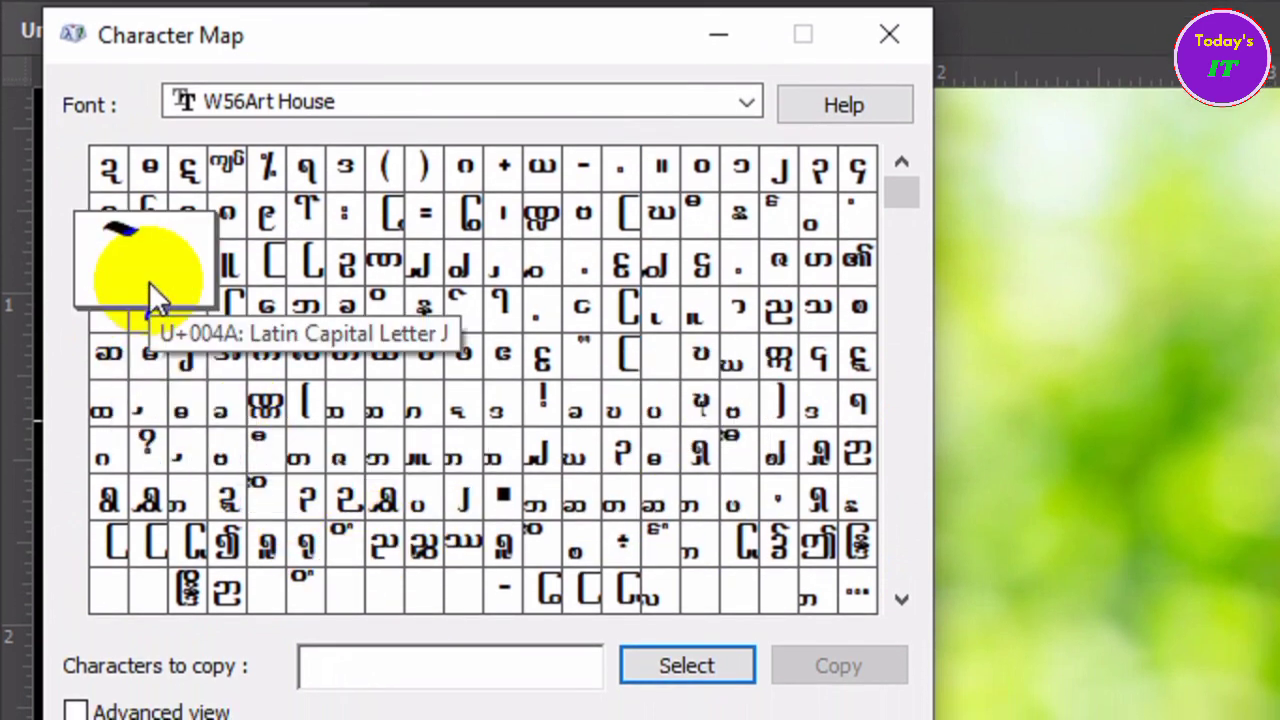
pyautogui.click(299, 229)
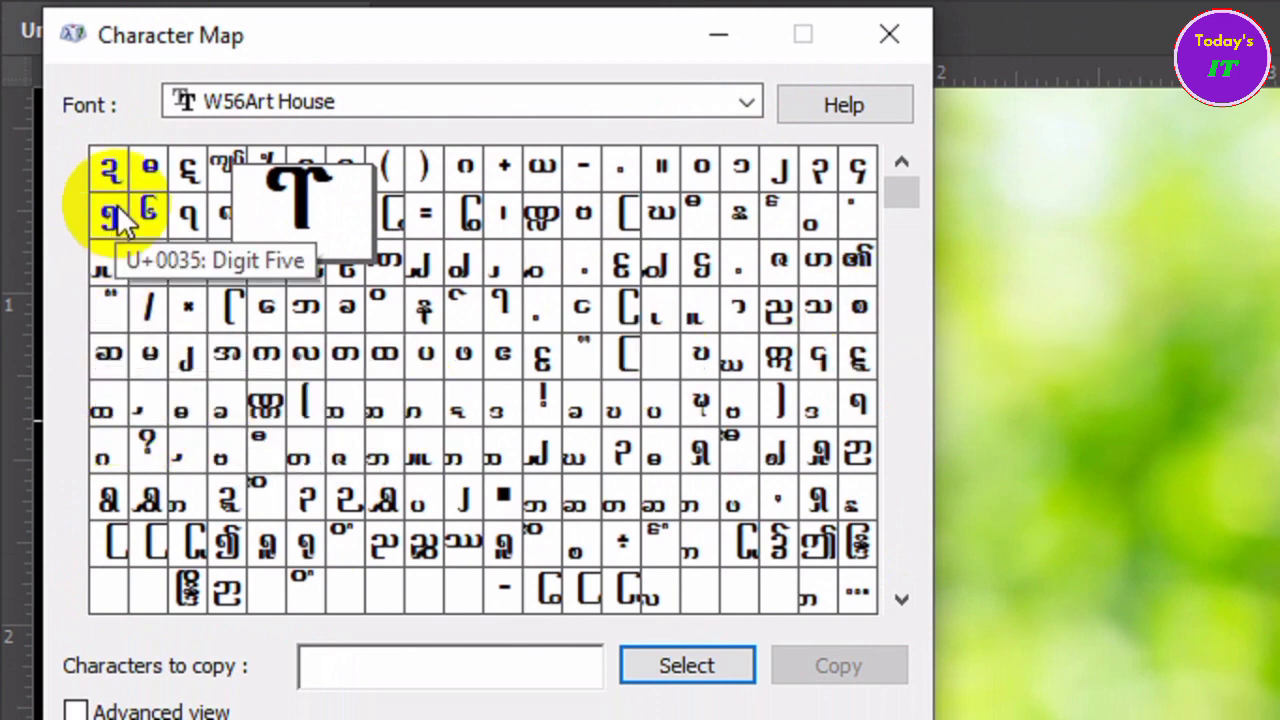
pyautogui.click(148, 170)
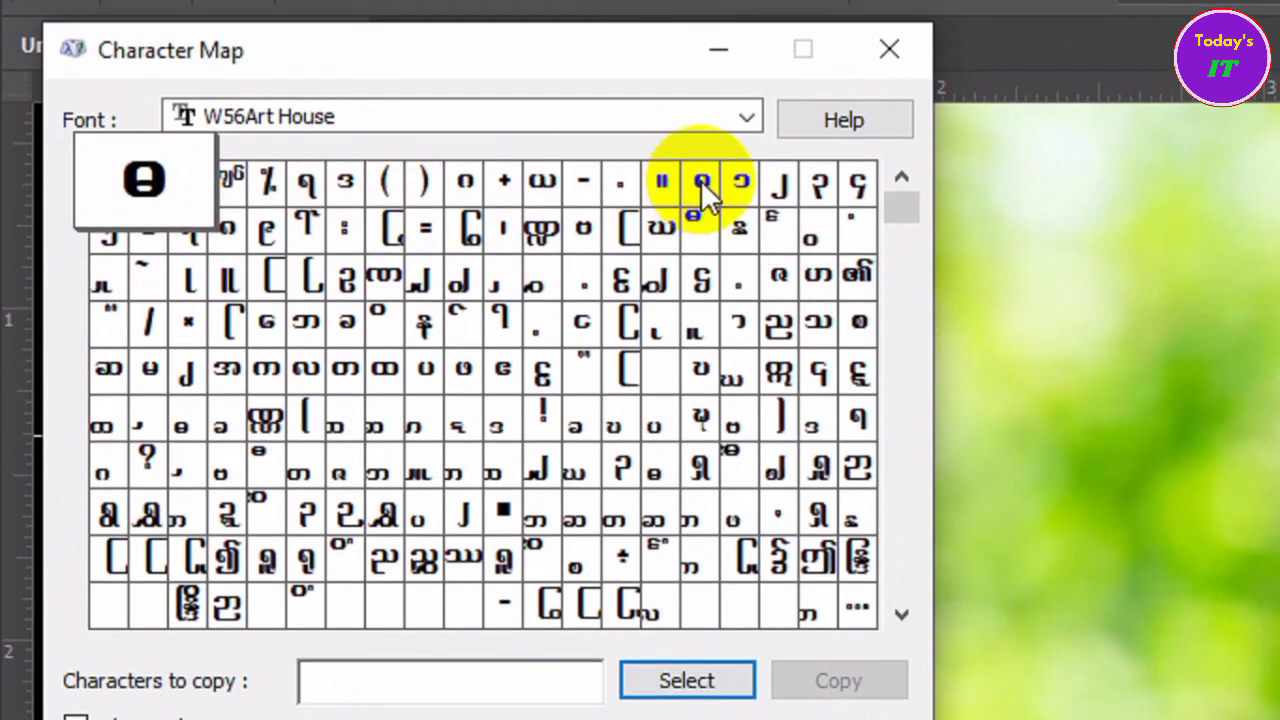
pyautogui.moveTo(700, 182); pyautogui.dragTo(858, 180)
pyautogui.moveTo(858, 285)
pyautogui.mouseDown()
pyautogui.moveTo(822, 400)
pyautogui.moveTo(700, 585)
pyautogui.mouseUp()
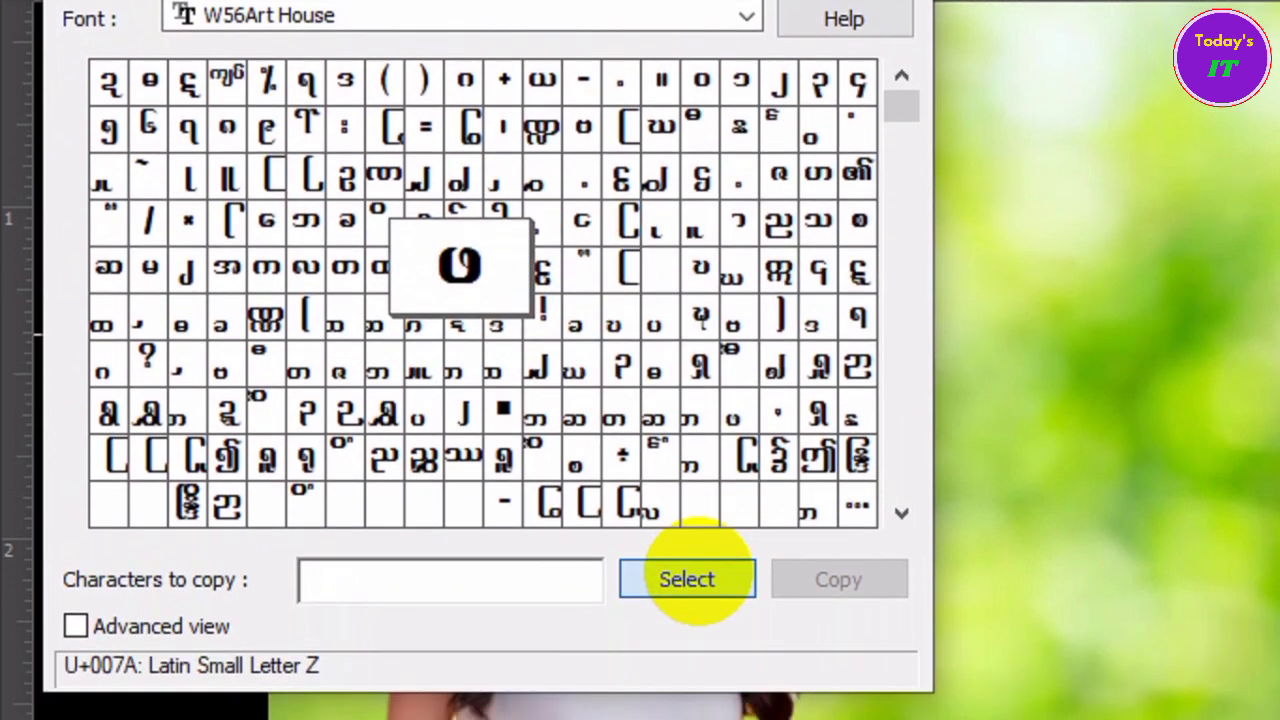
pyautogui.click(687, 579)
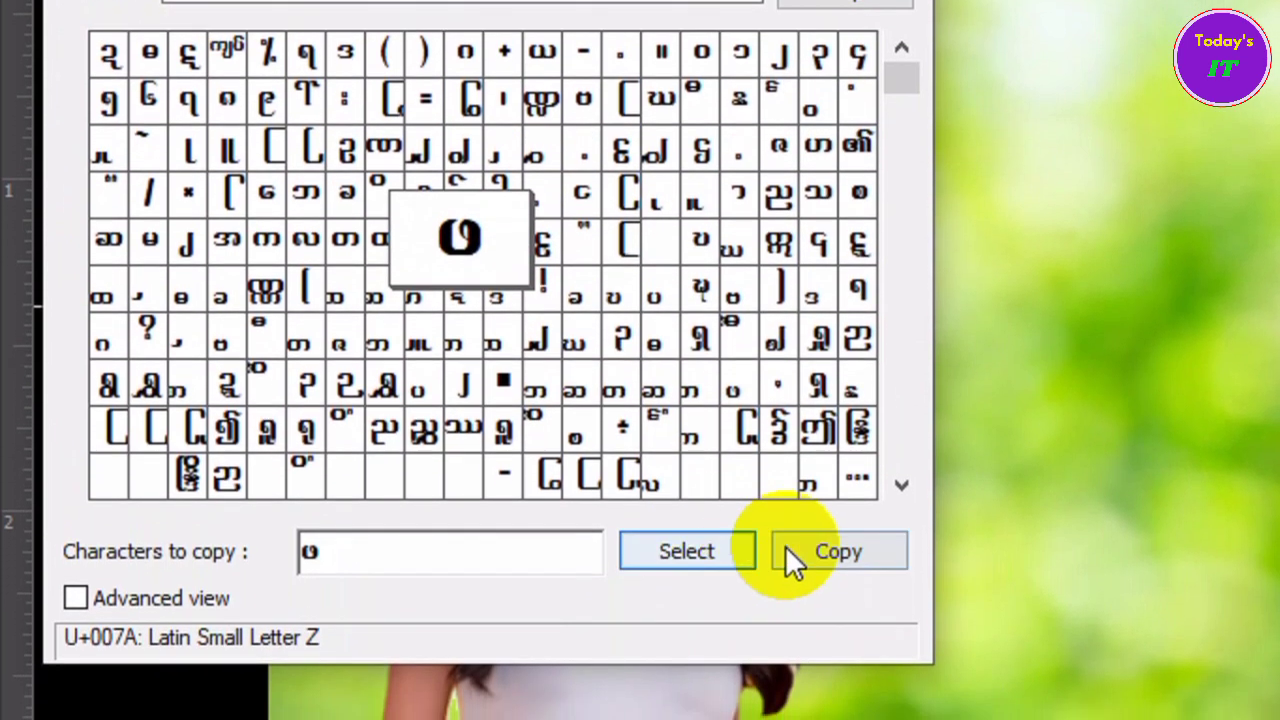
pyautogui.click(838, 580)
# Replace the headline's last glyph with the pasted W56Art House character and commit the text.
pyautogui.click(718, 132)
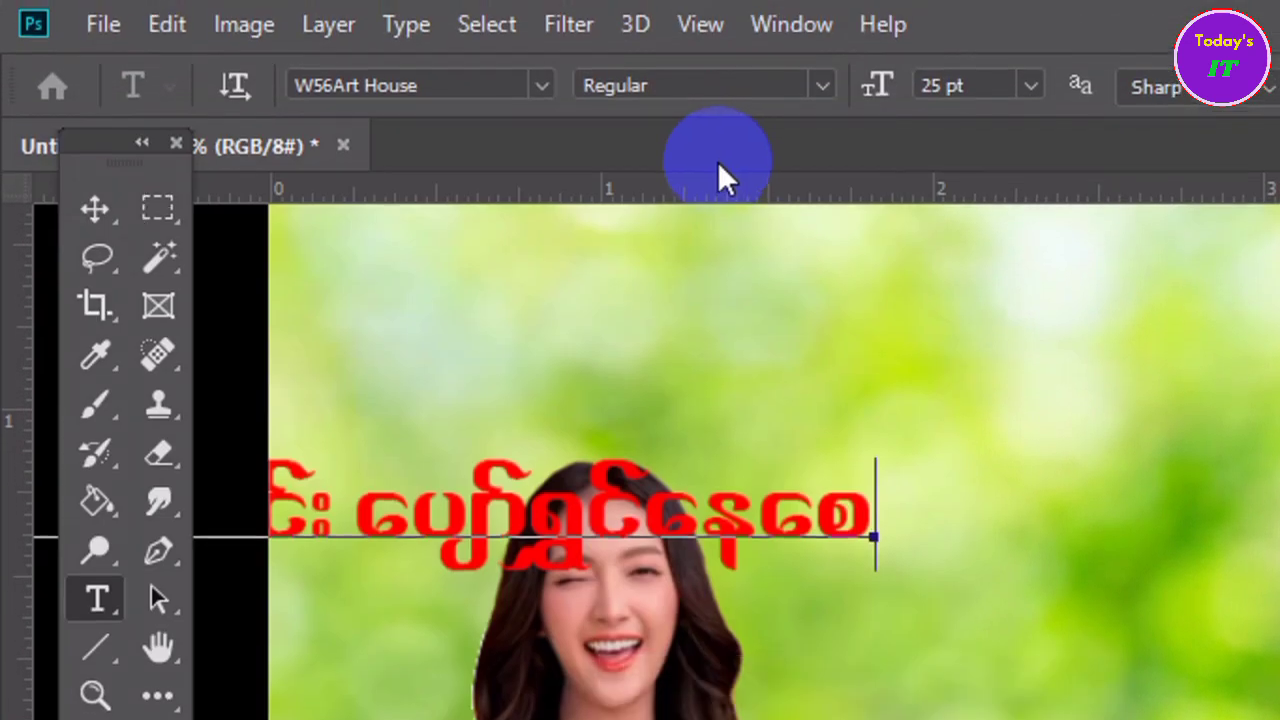
pyautogui.moveTo(843, 520); pyautogui.dragTo(880, 525)
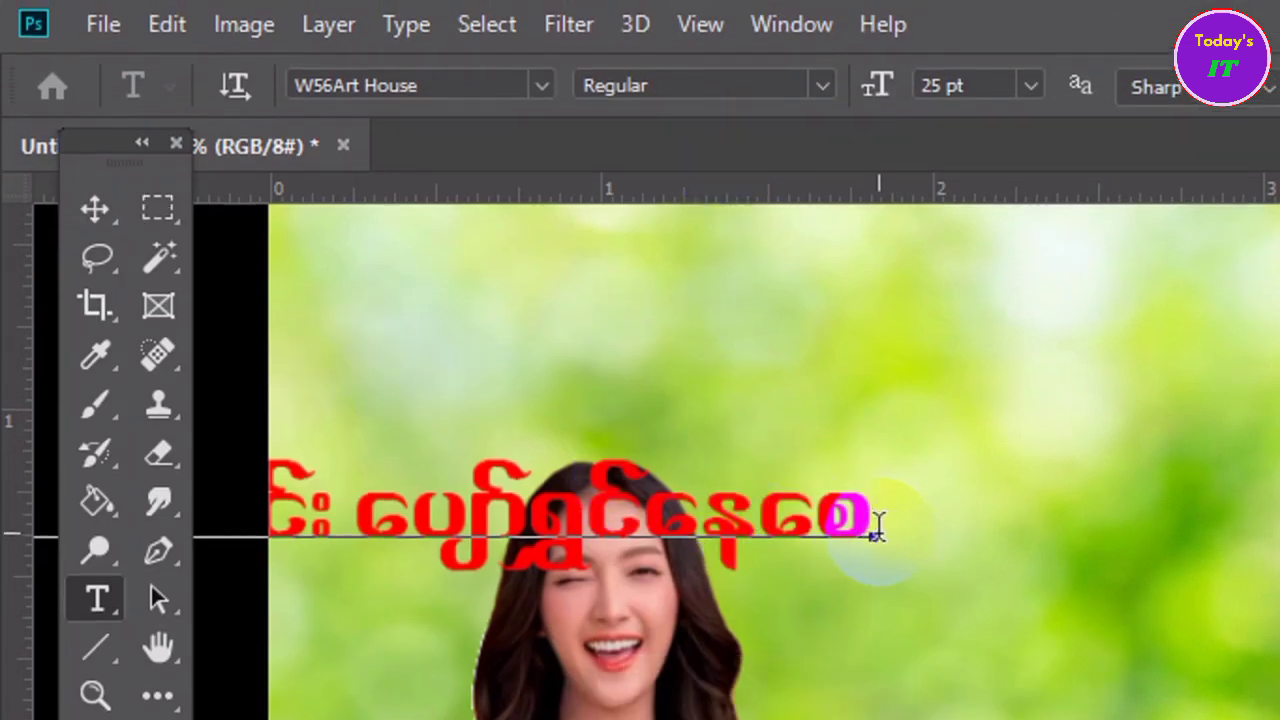
pyautogui.hotkey('ctrl', 'v')
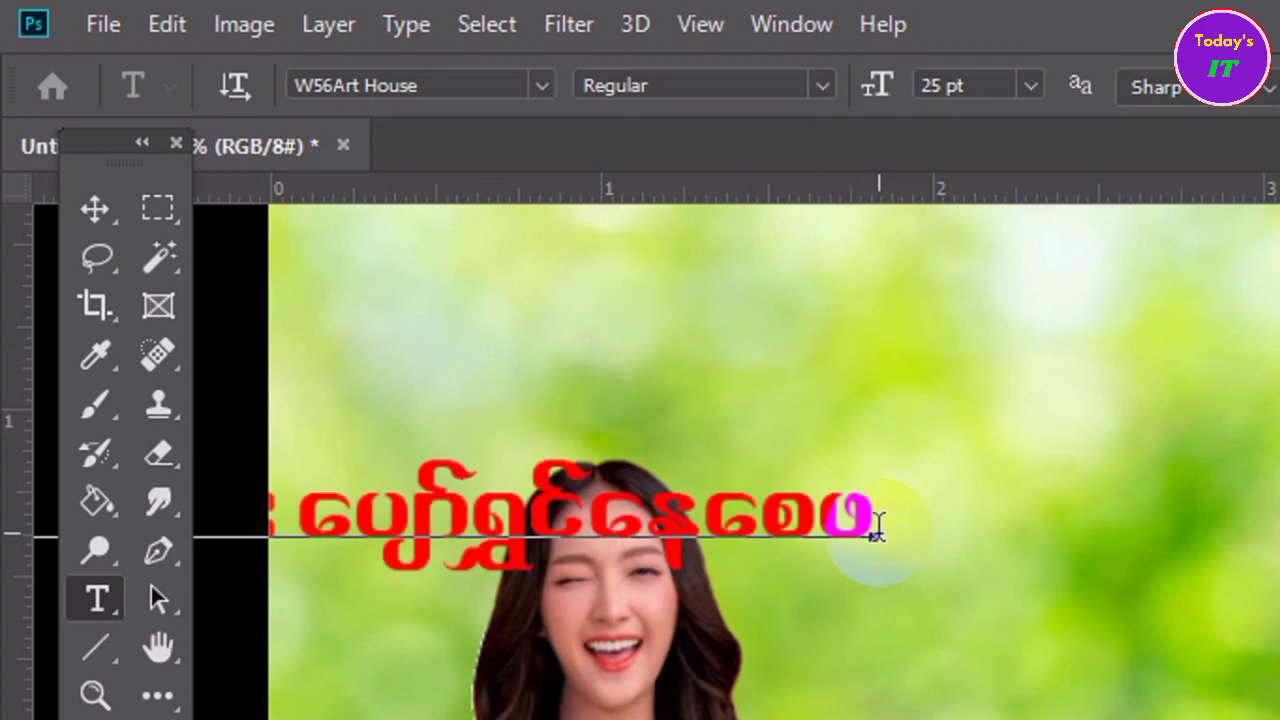
pyautogui.hotkey('ctrl', 'v')
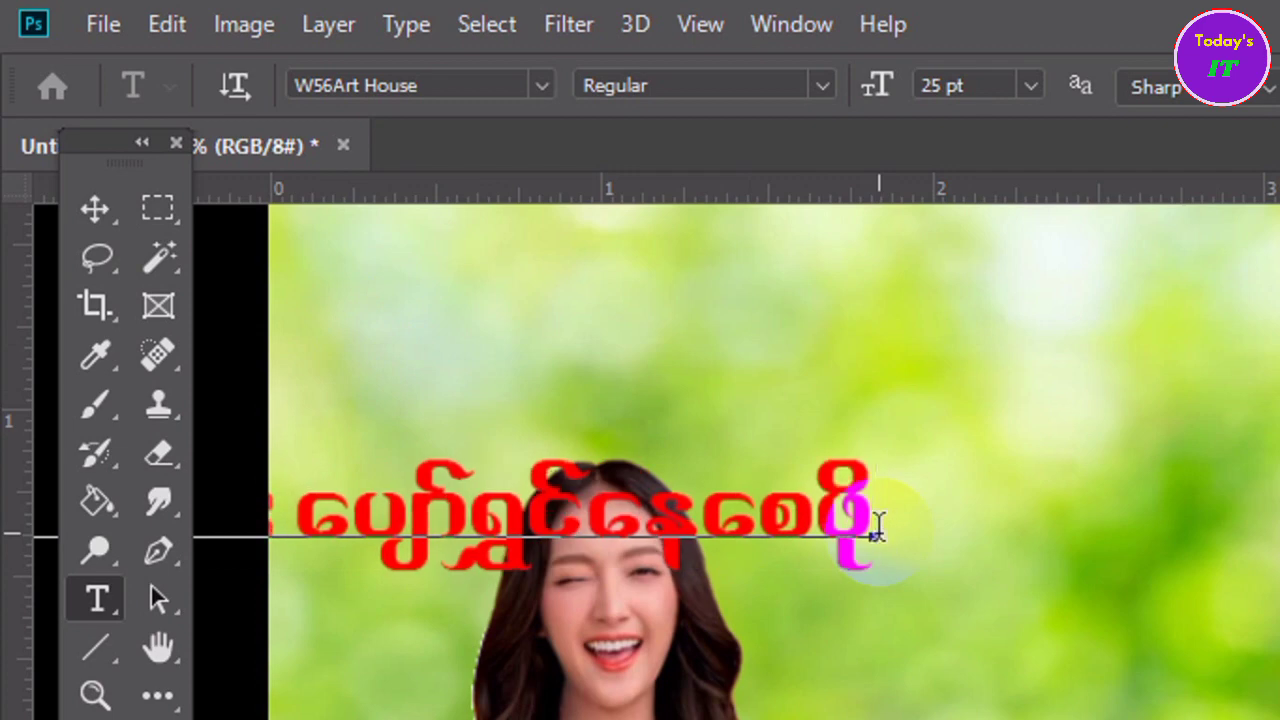
pyautogui.hotkey('ctrl', 'v')
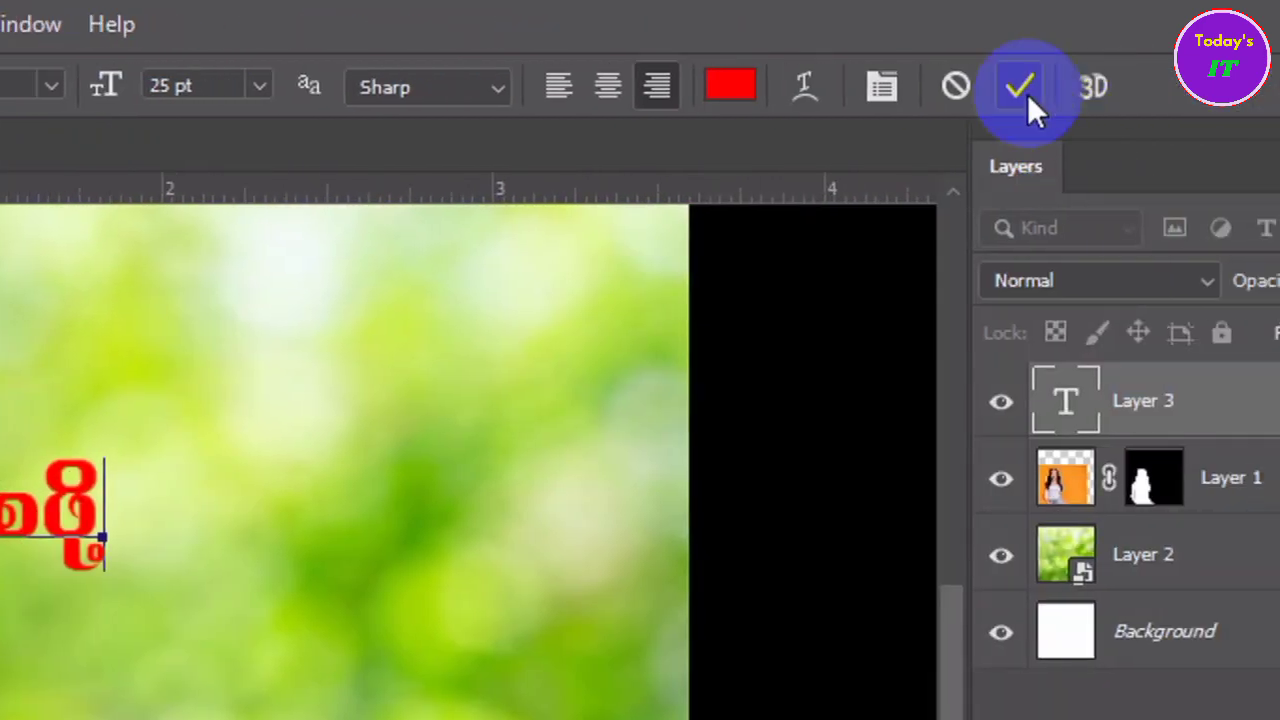
pyautogui.click(961, 93)
# Move the red headline to the top of the image above the woman's head.
pyautogui.click(95, 208)
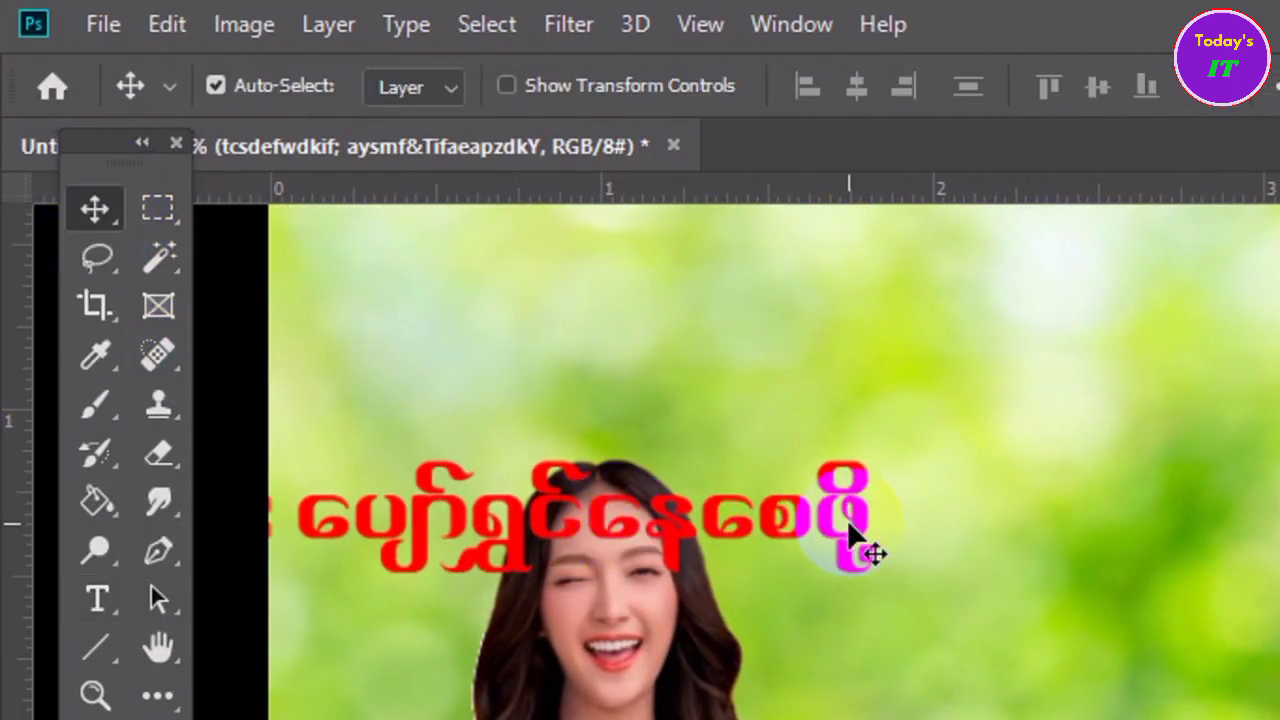
pyautogui.moveTo(849, 528); pyautogui.dragTo(961, 542)
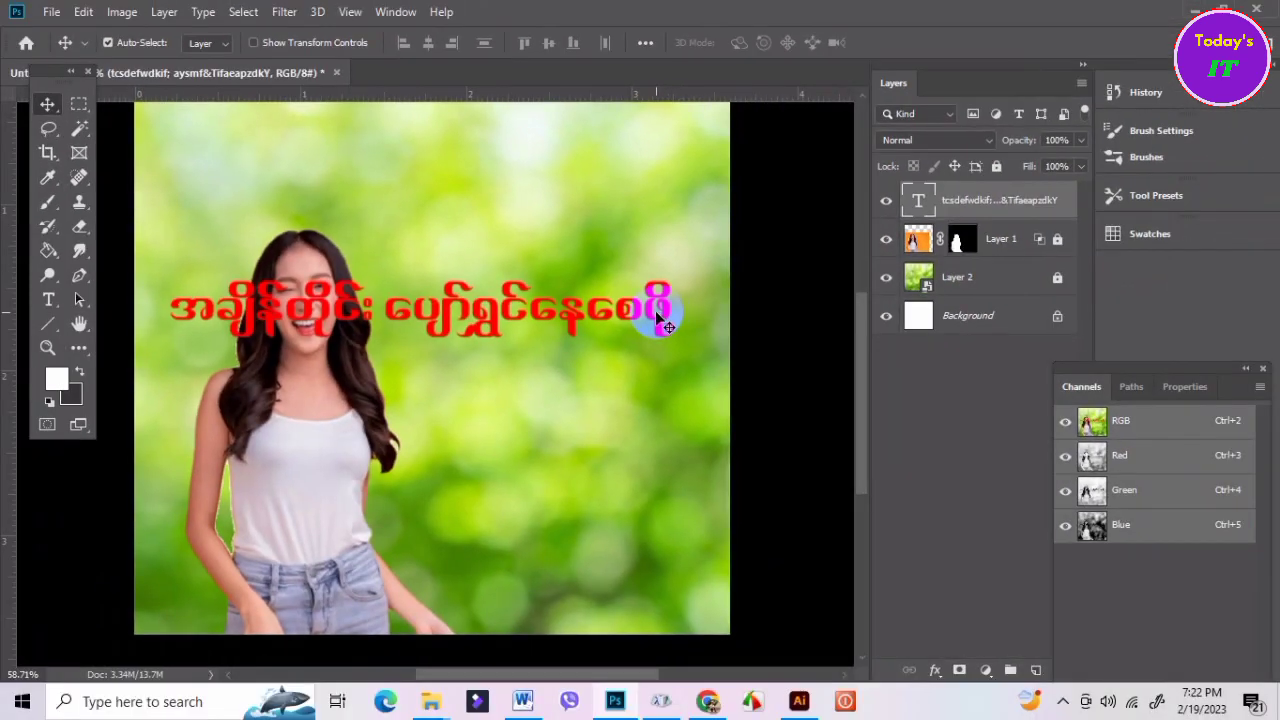
pyautogui.moveTo(658, 318); pyautogui.dragTo(665, 228)
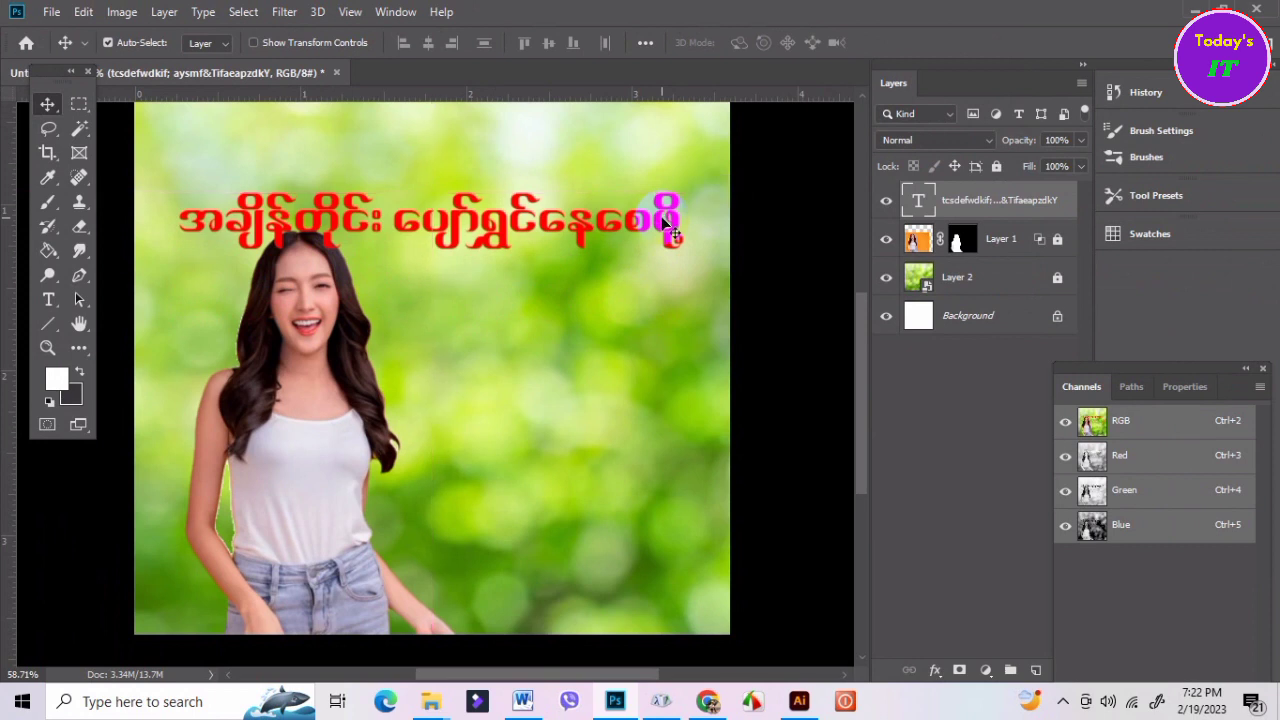
# Select the whole headline and change its font to W32Art House.
pyautogui.press('t')
pyautogui.click(582, 224)
pyautogui.doubleClick(581, 218)
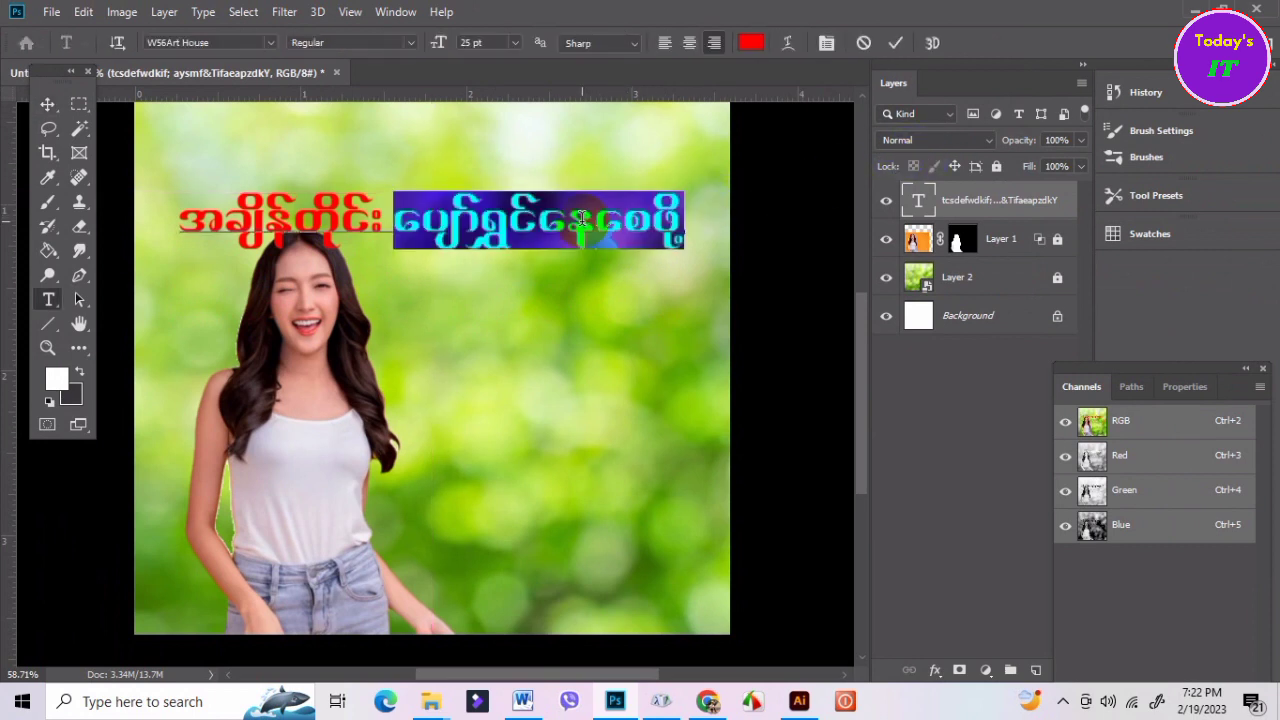
pyautogui.click(582, 218)
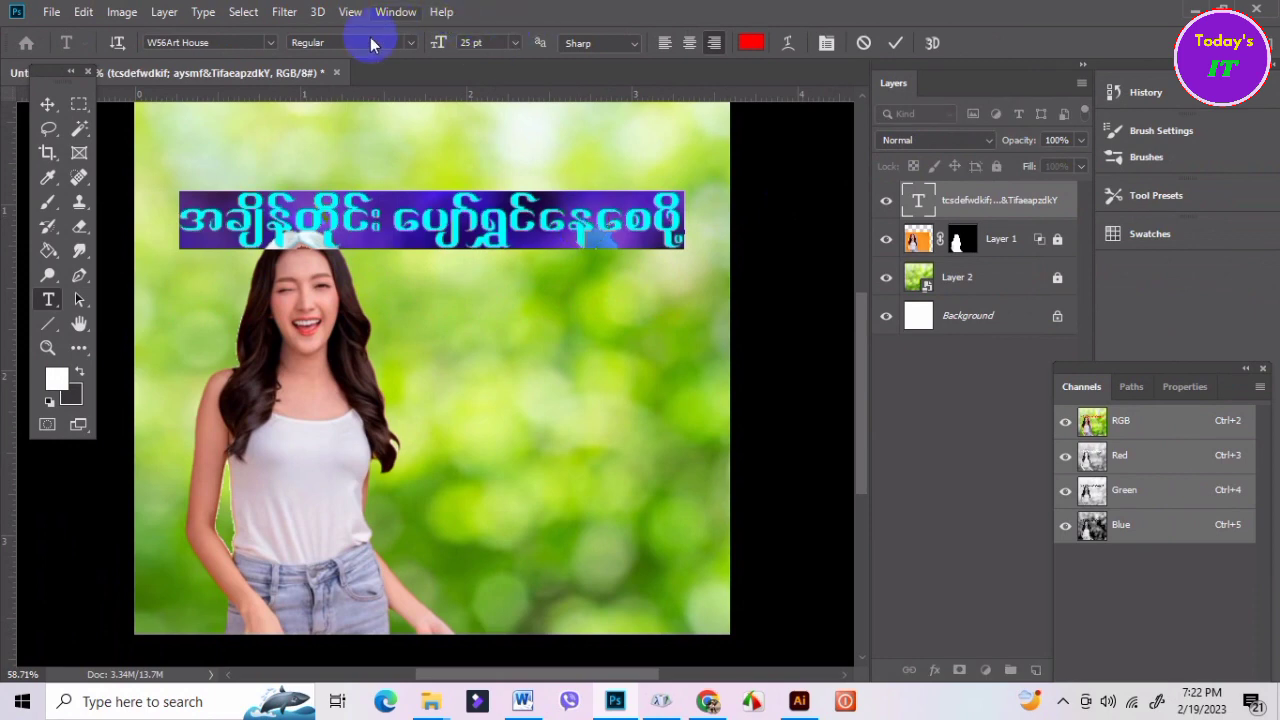
pyautogui.click(271, 44)
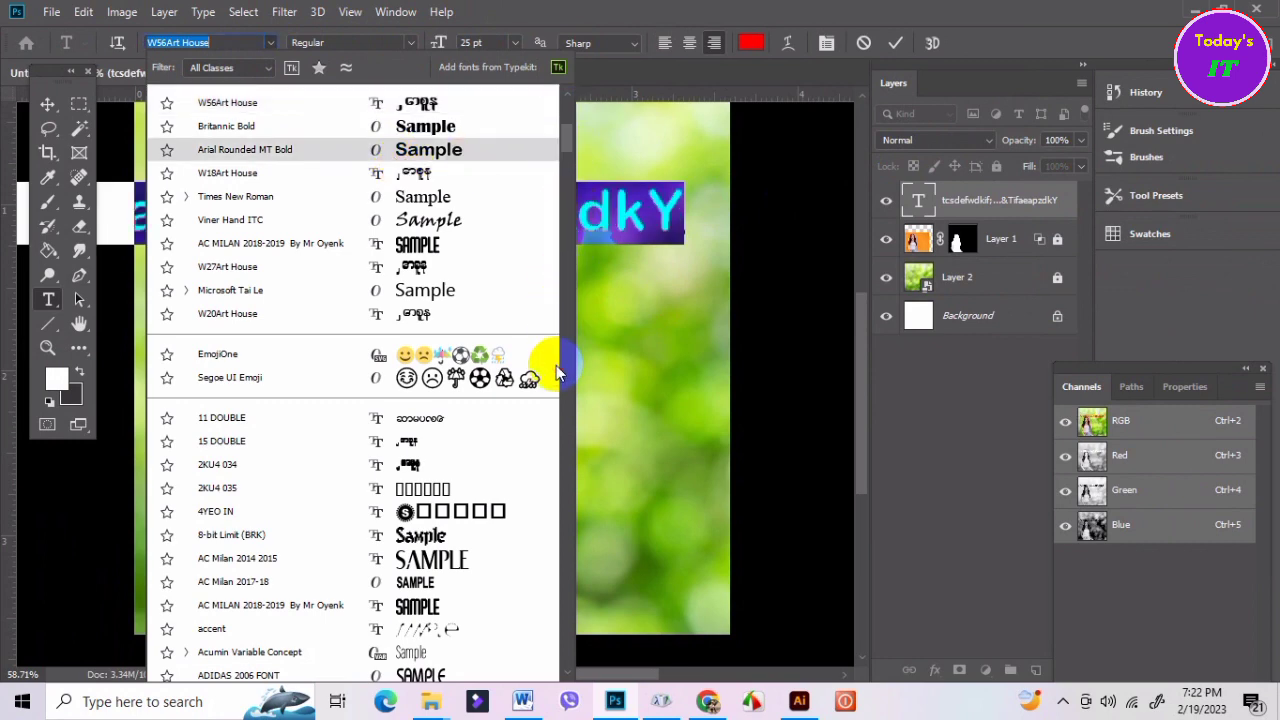
pyautogui.scroll(-7, 535, 330)
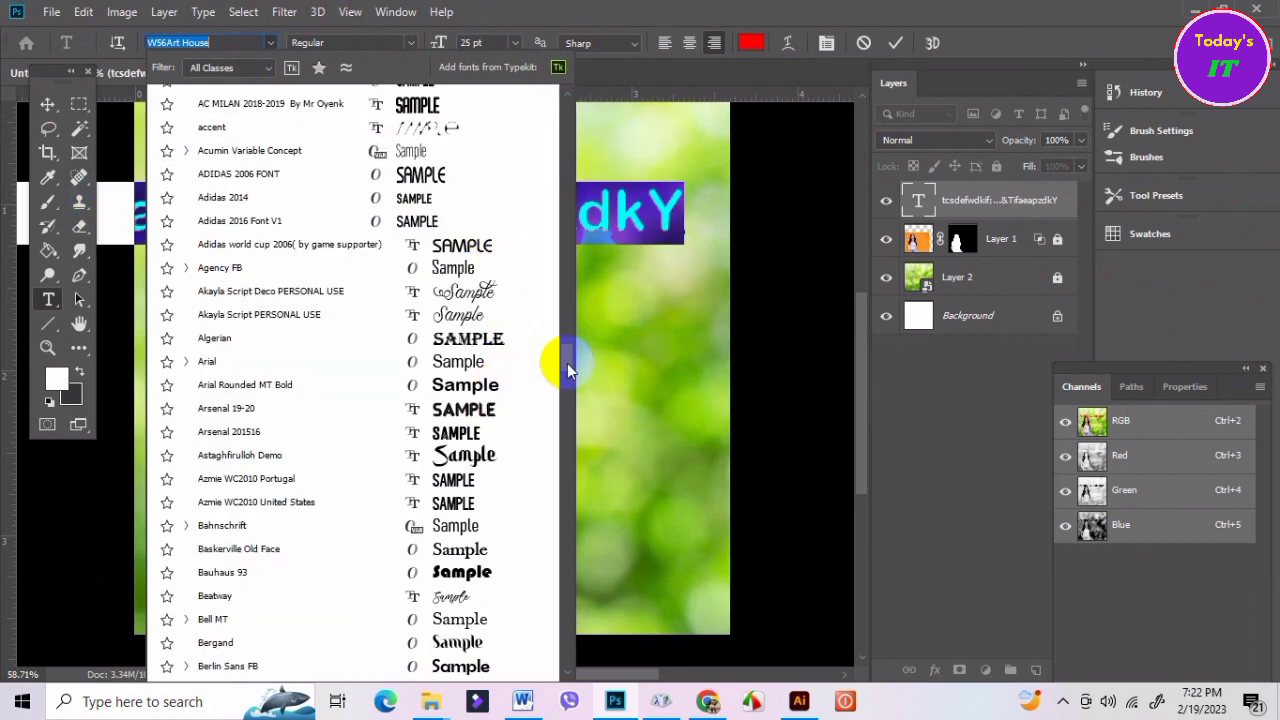
pyautogui.moveTo(564, 362); pyautogui.dragTo(573, 414)
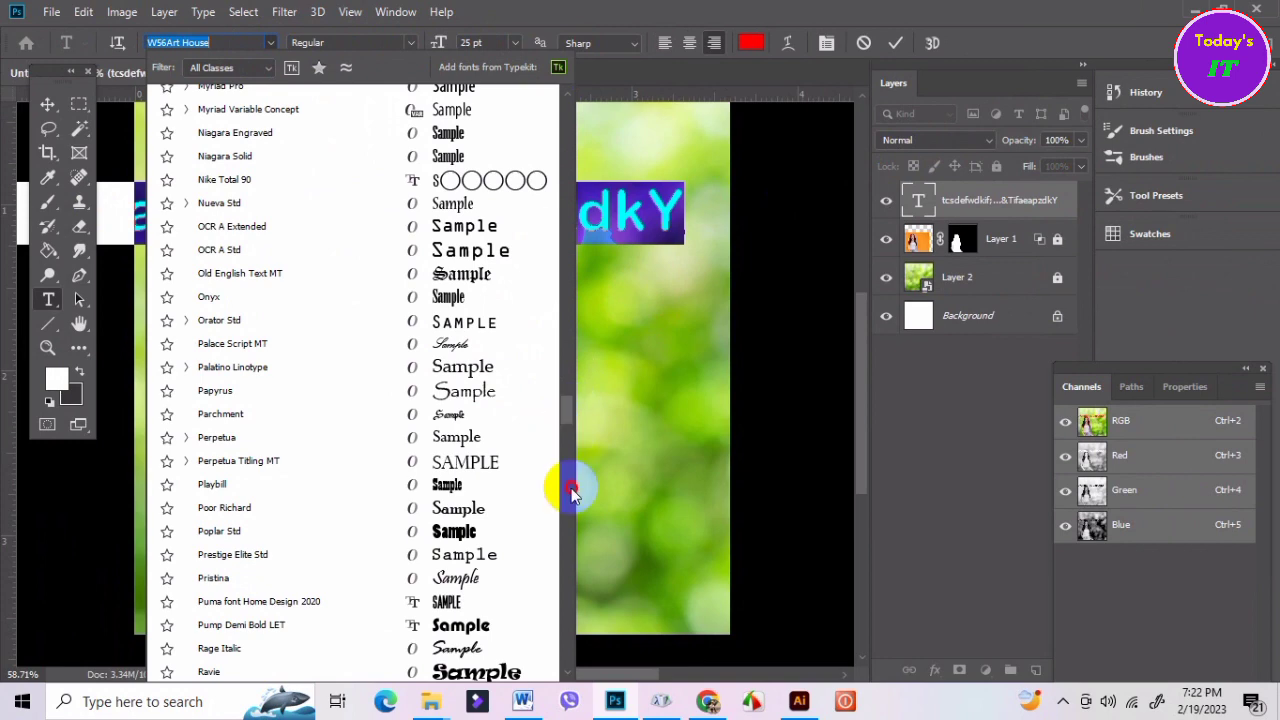
pyautogui.scroll(-14, 400, 400)
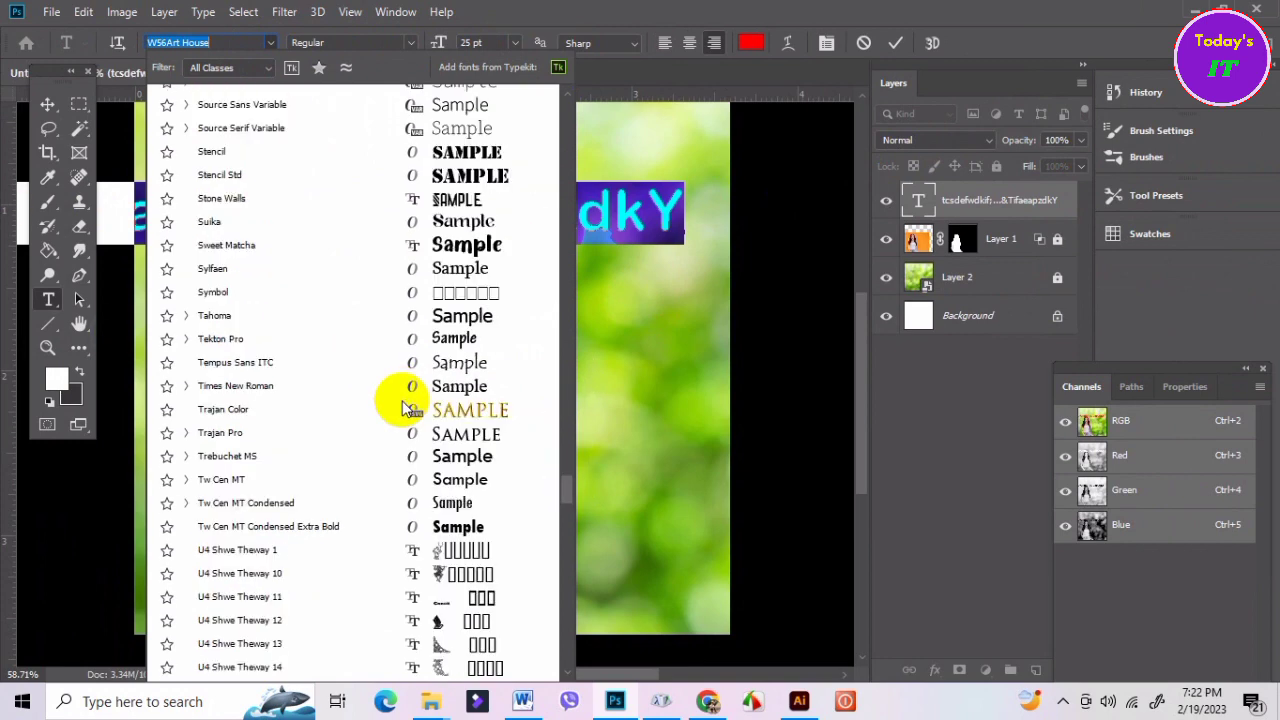
pyautogui.scroll(-10, 405, 408)
pyautogui.scroll(-2, 460, 395)
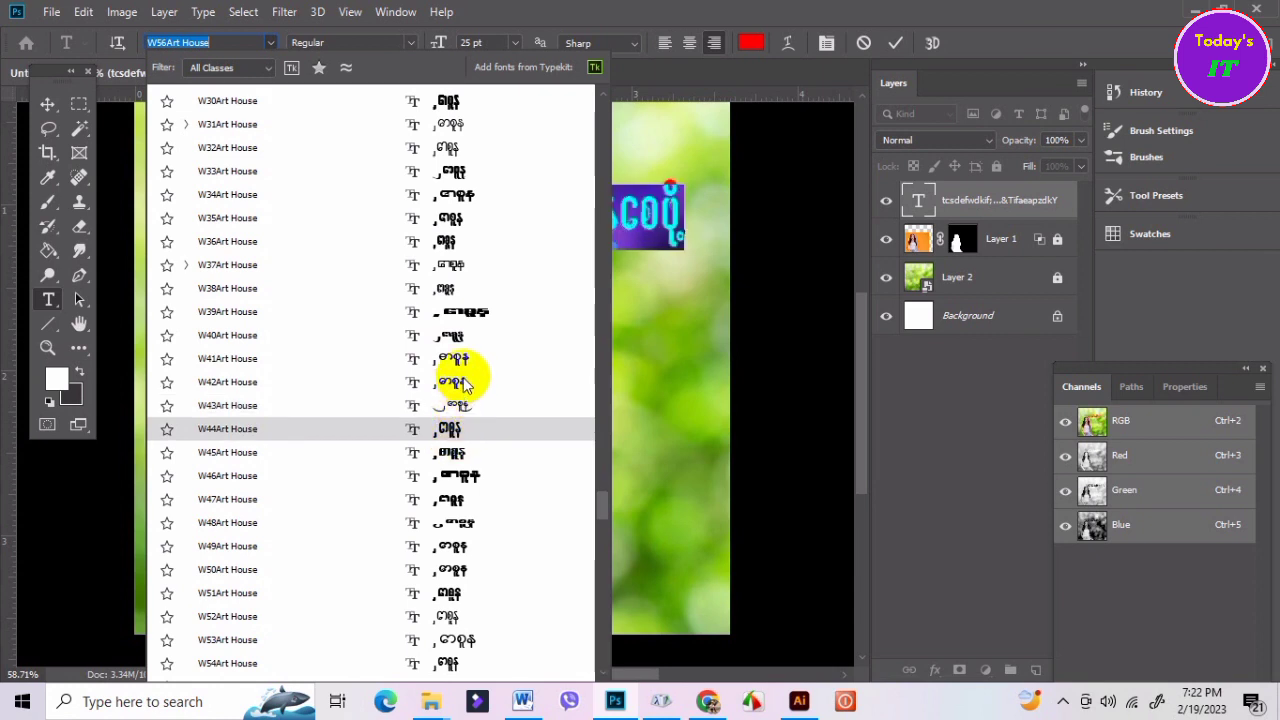
pyautogui.scroll(1, 460, 370)
pyautogui.scroll(1, 440, 320)
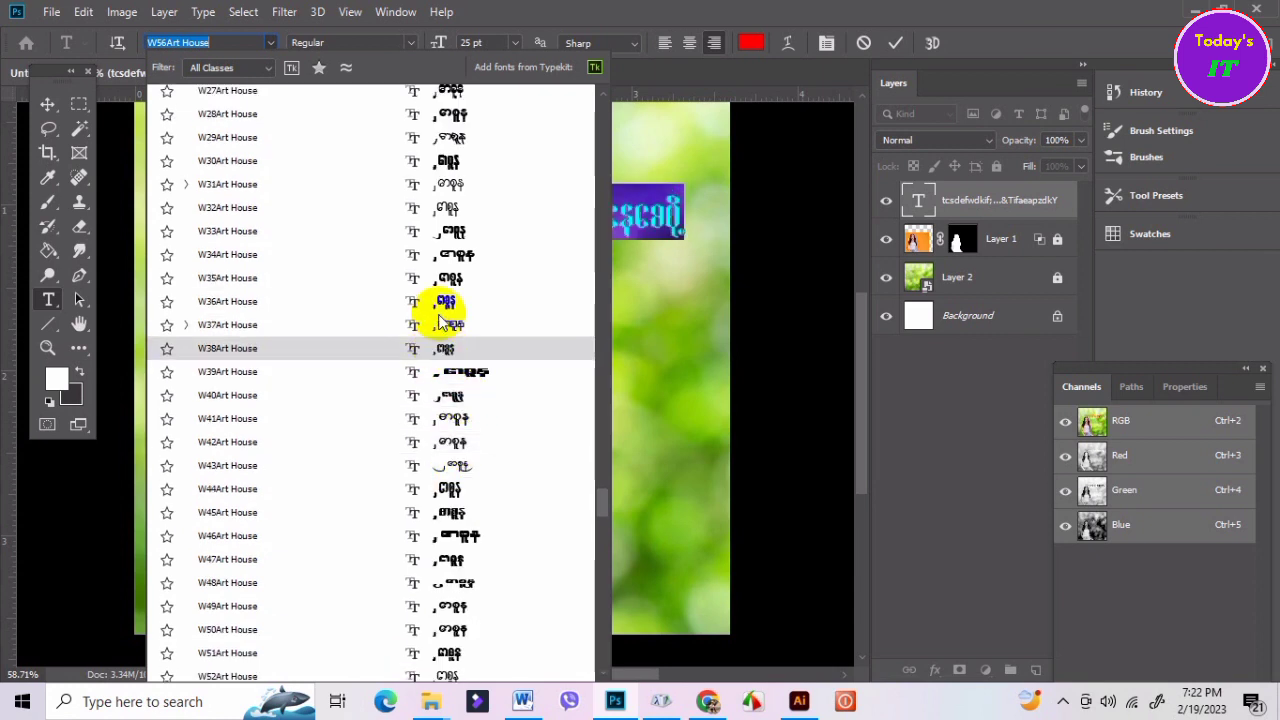
pyautogui.scroll(3, 442, 295)
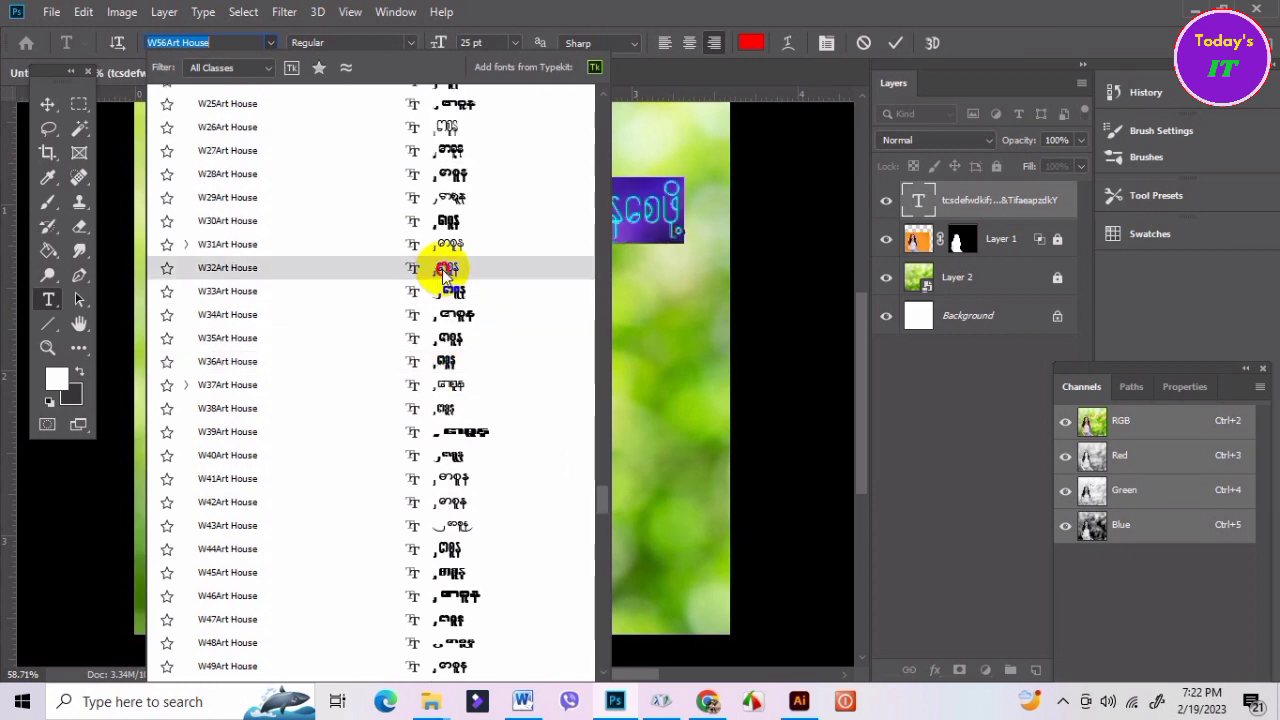
pyautogui.click(442, 269)
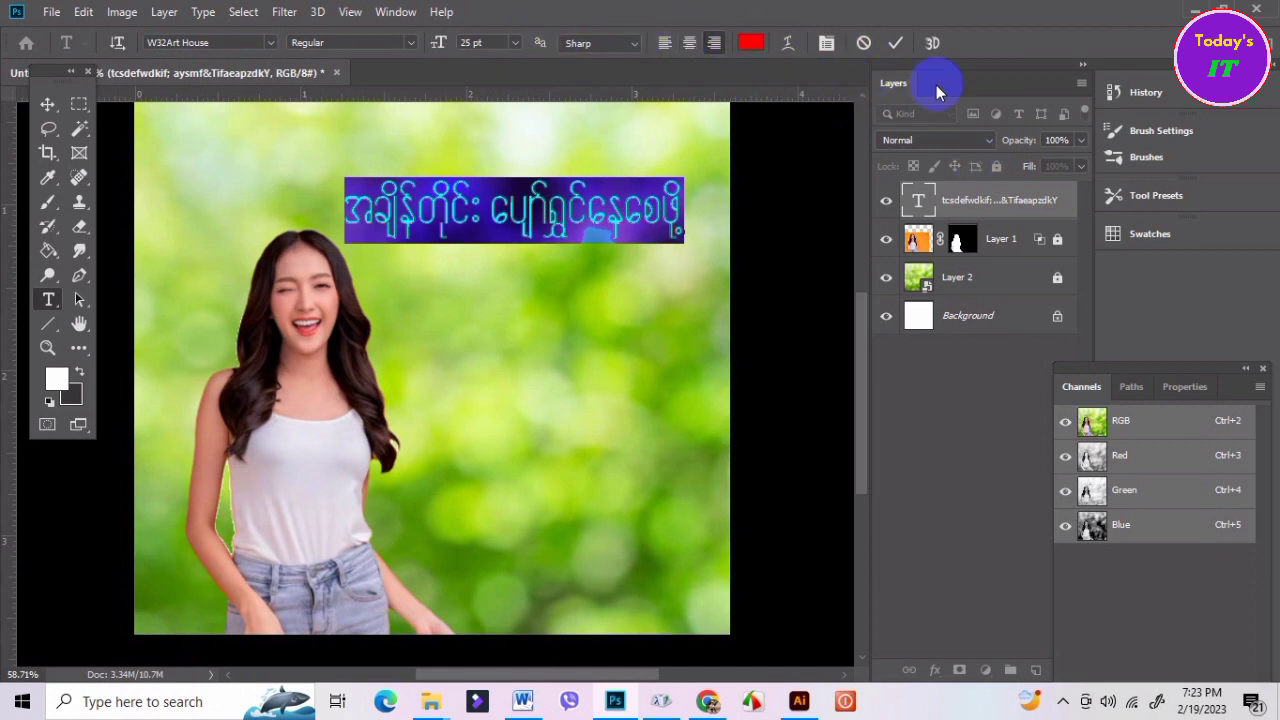
# Set the headline's tracking to 30, commit it, and reselect the headline line.
pyautogui.click(829, 42)
pyautogui.click(892, 308)
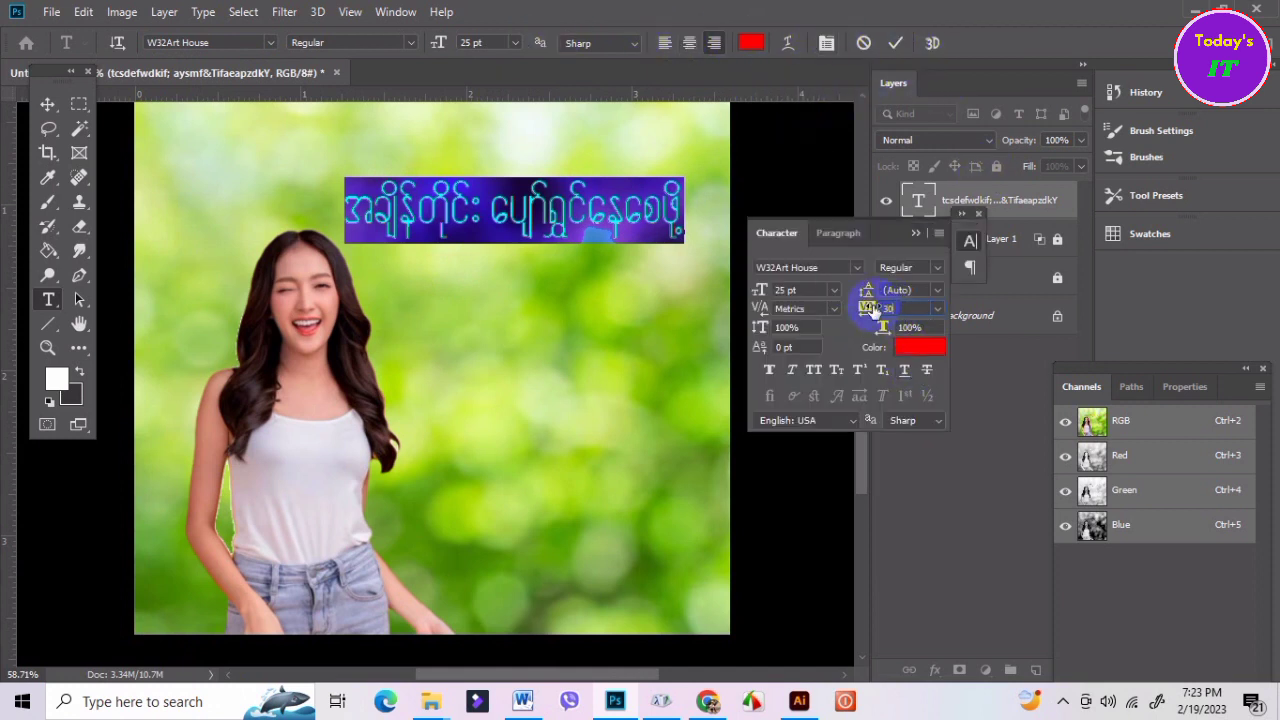
pyautogui.press('Return')
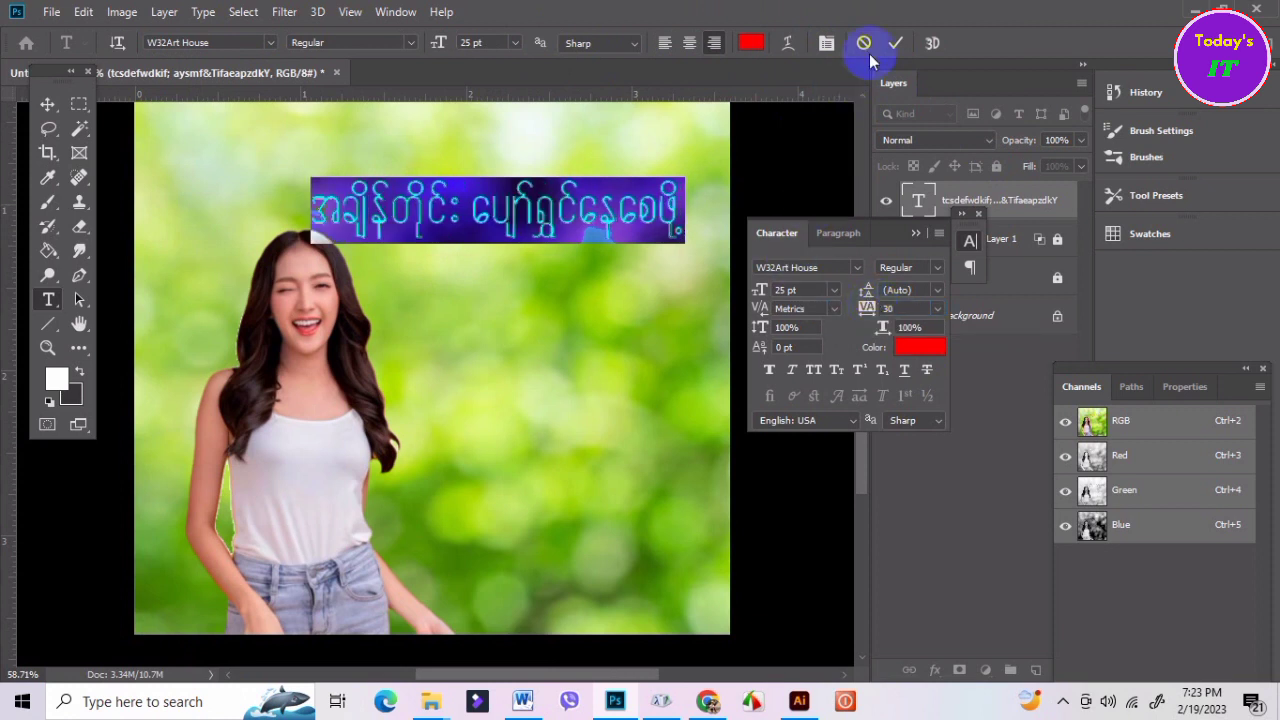
pyautogui.click(895, 42)
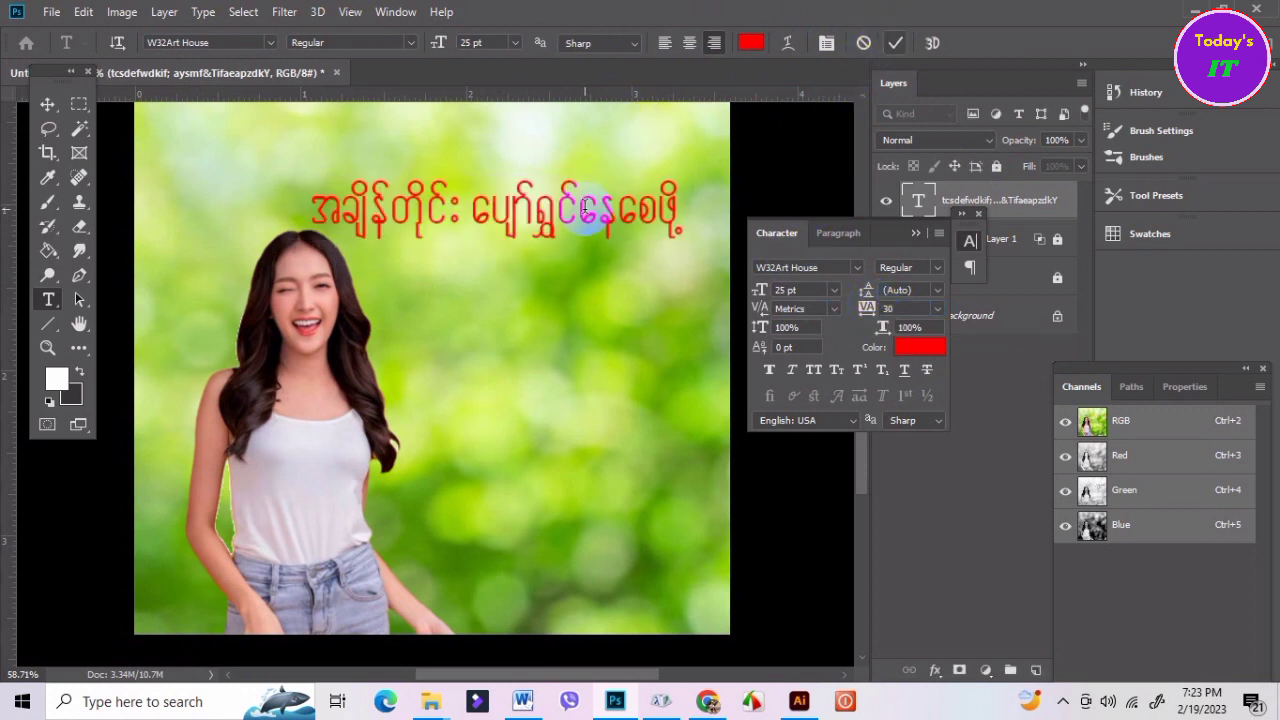
pyautogui.hotkey('ctrl', 'Return')
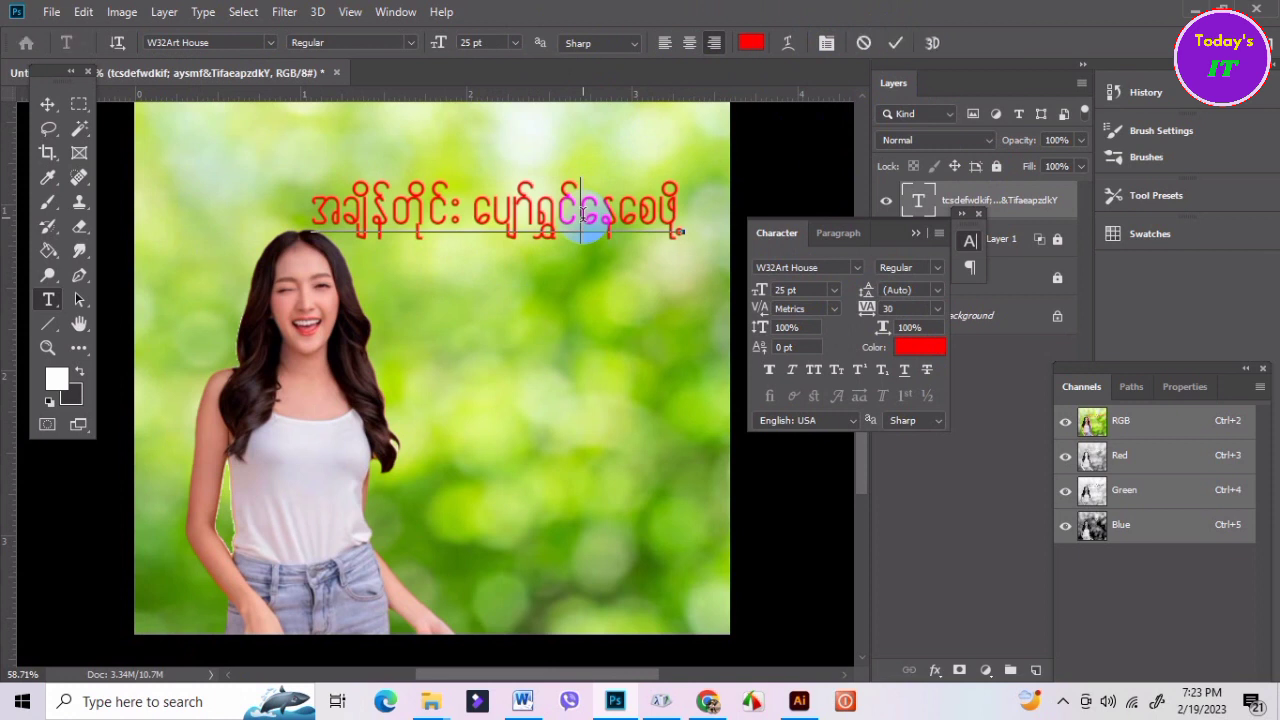
pyautogui.doubleClick(582, 213)
pyautogui.tripleClick(582, 213)
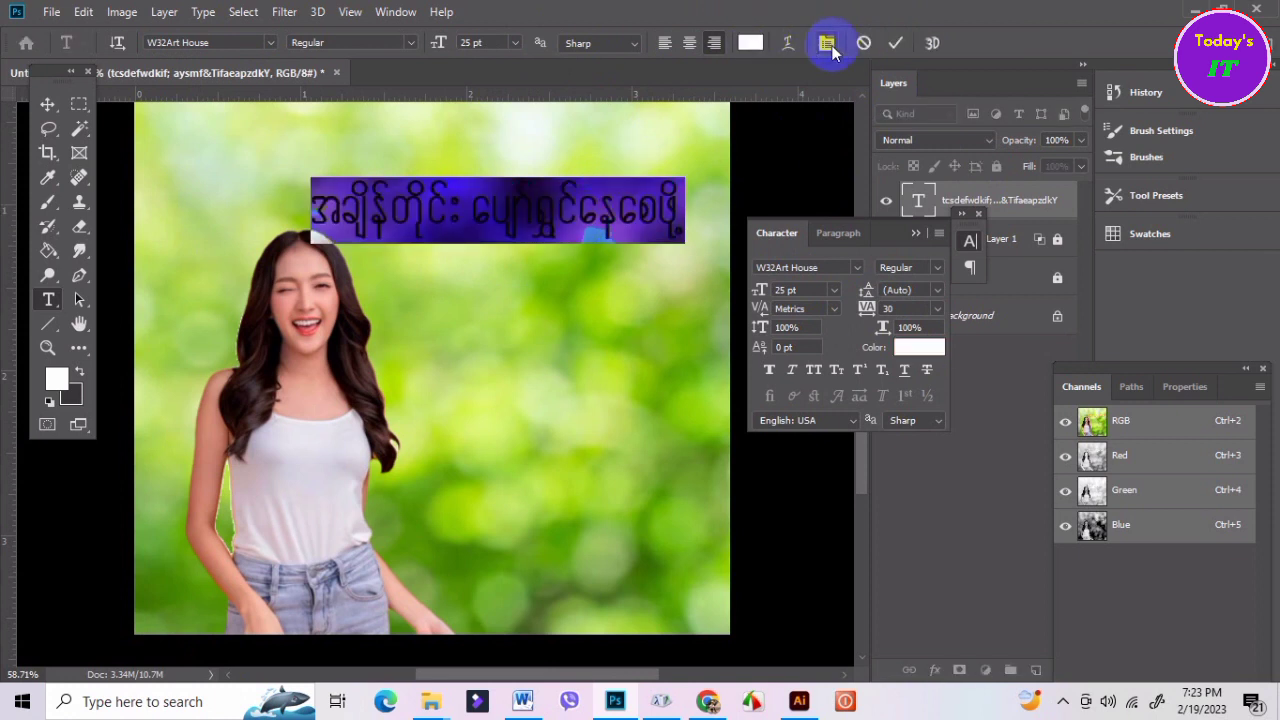
# Nudge the Burmese line right and fill it with a green sampled from the bokeh.
pyautogui.click(897, 43)
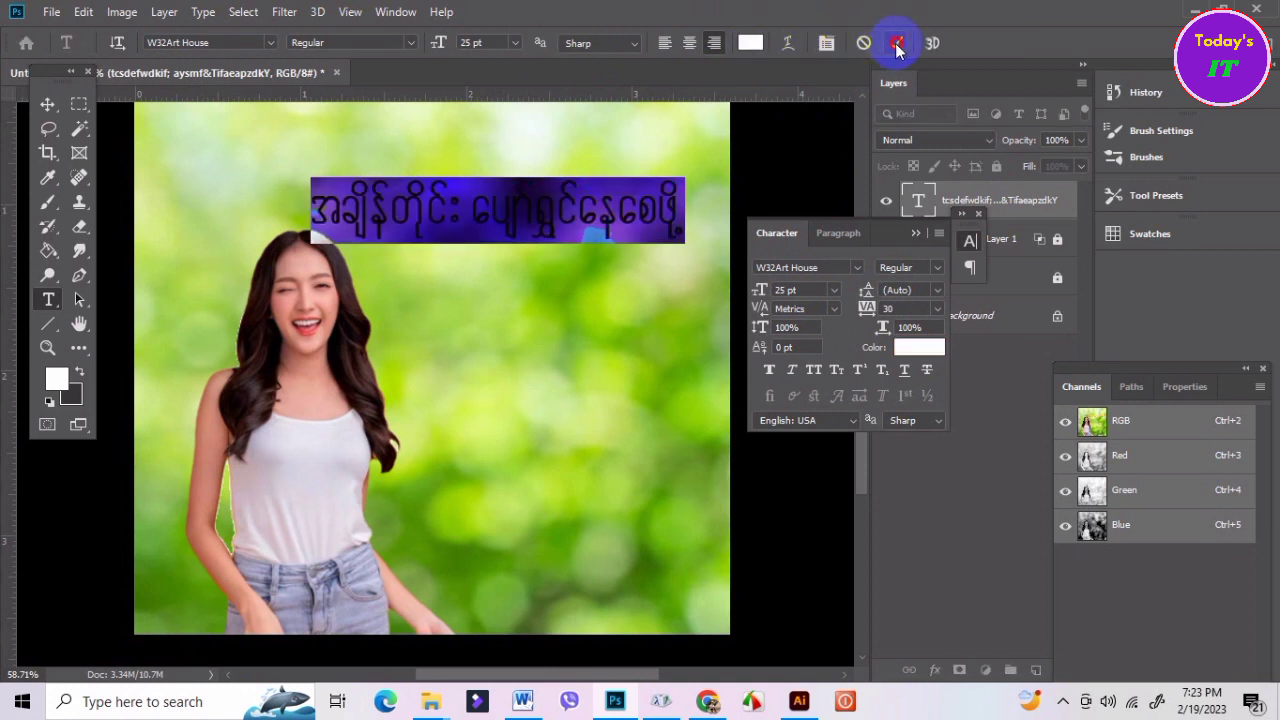
pyautogui.click(47, 104)
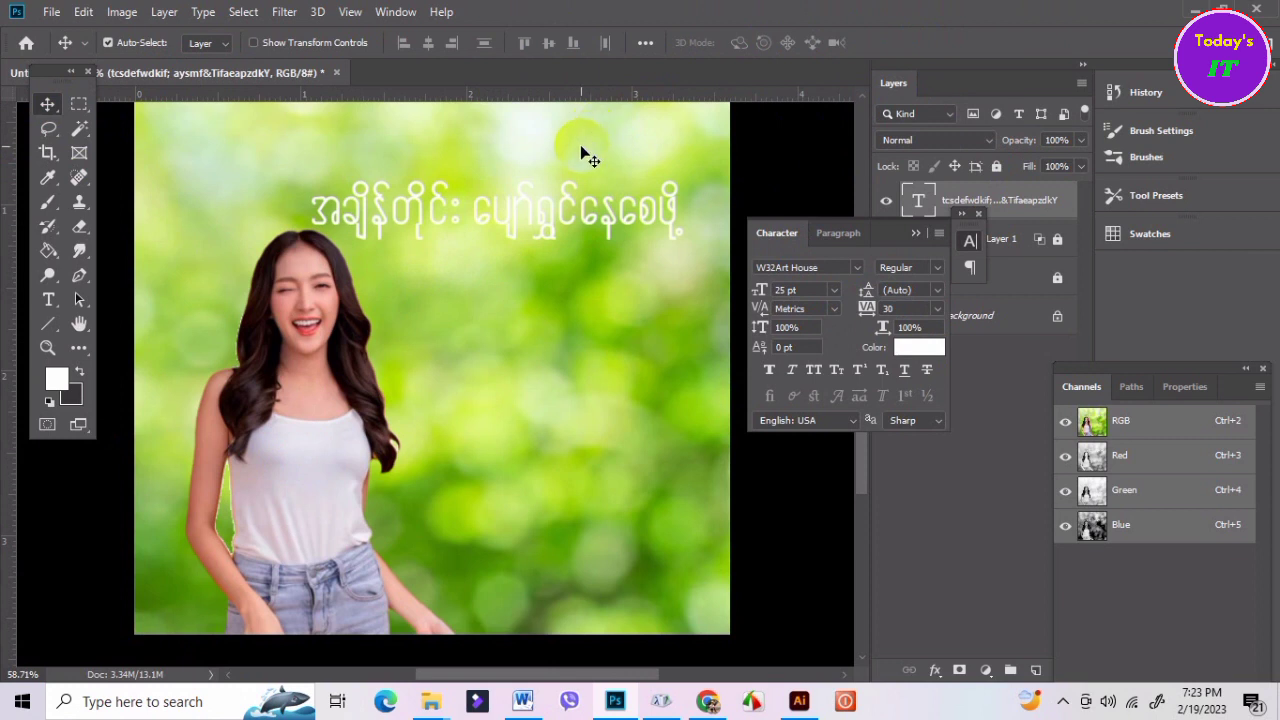
pyautogui.moveTo(629, 209); pyautogui.dragTo(658, 210)
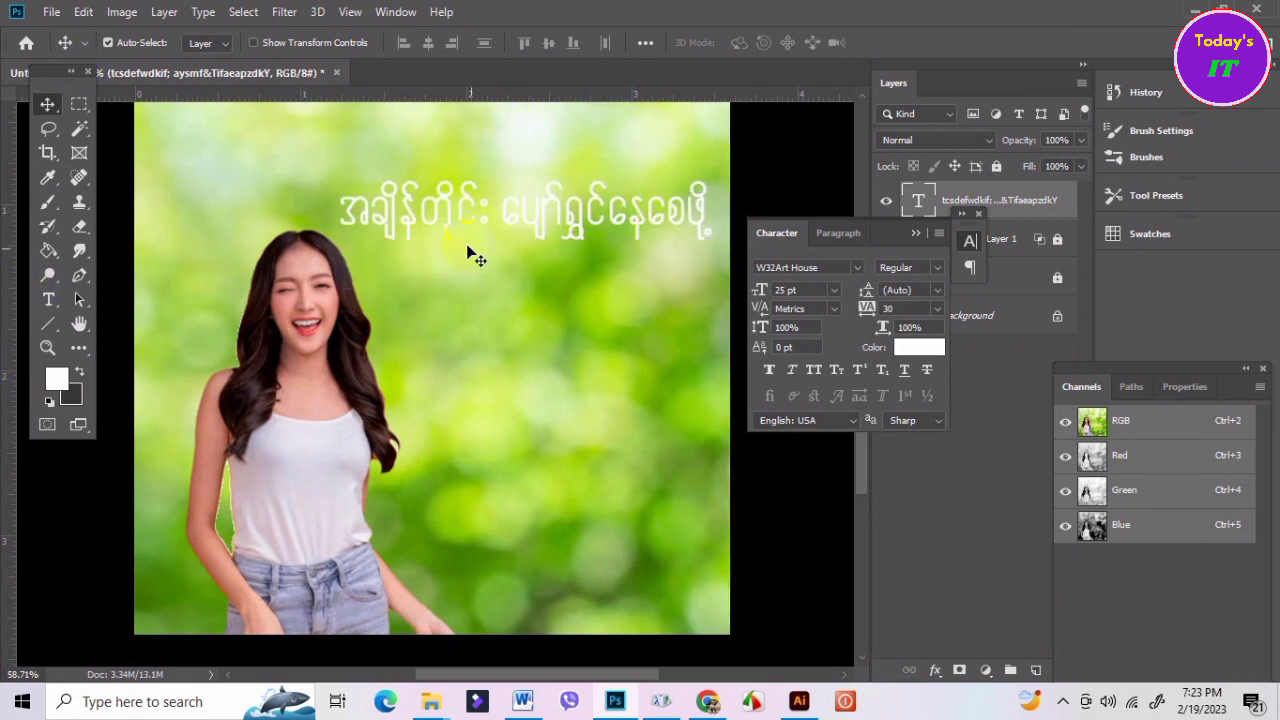
pyautogui.press('i')
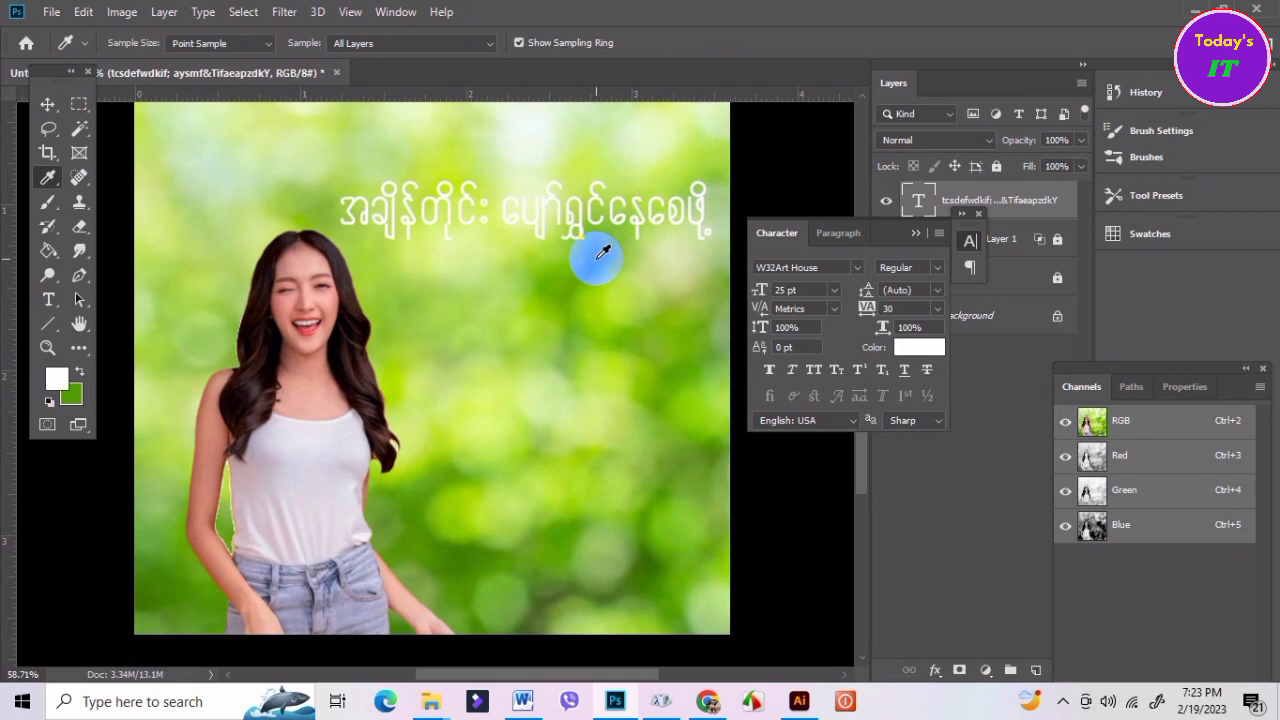
pyautogui.click(79, 372)
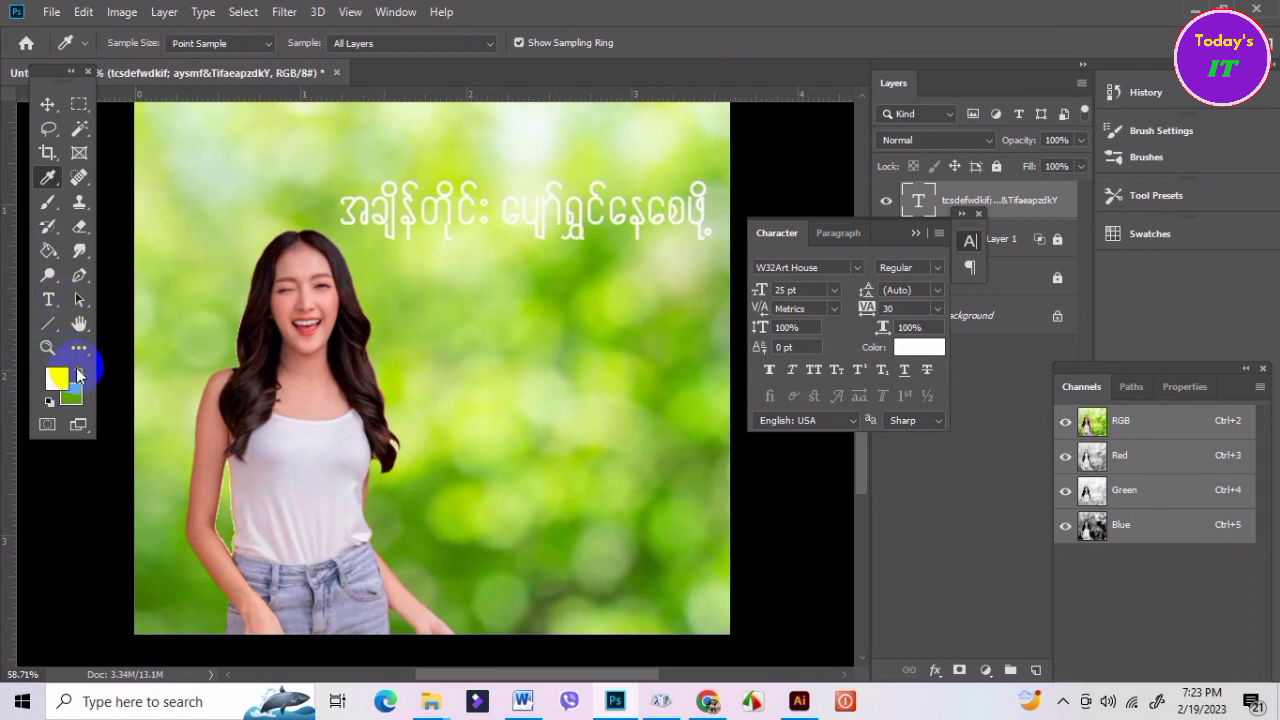
pyautogui.keyDown('alt'); pyautogui.click(595, 257); pyautogui.keyUp('alt')
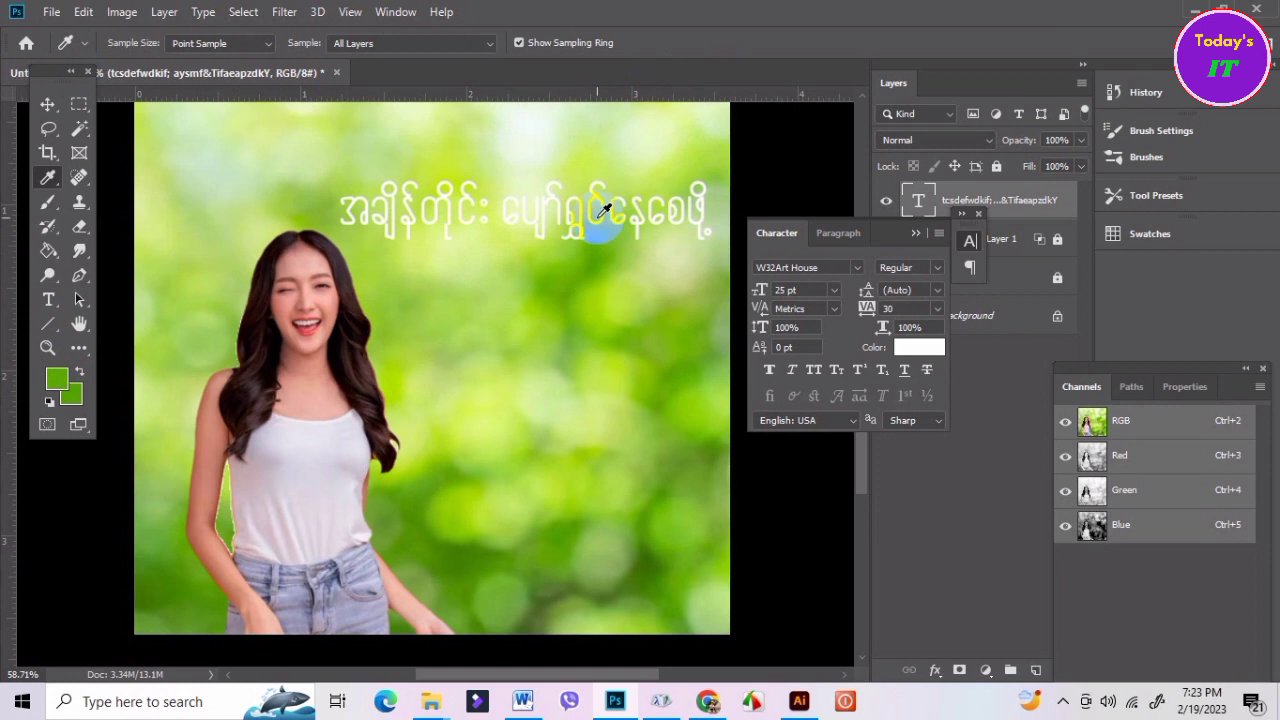
pyautogui.hotkey('alt', 'BackSpace')
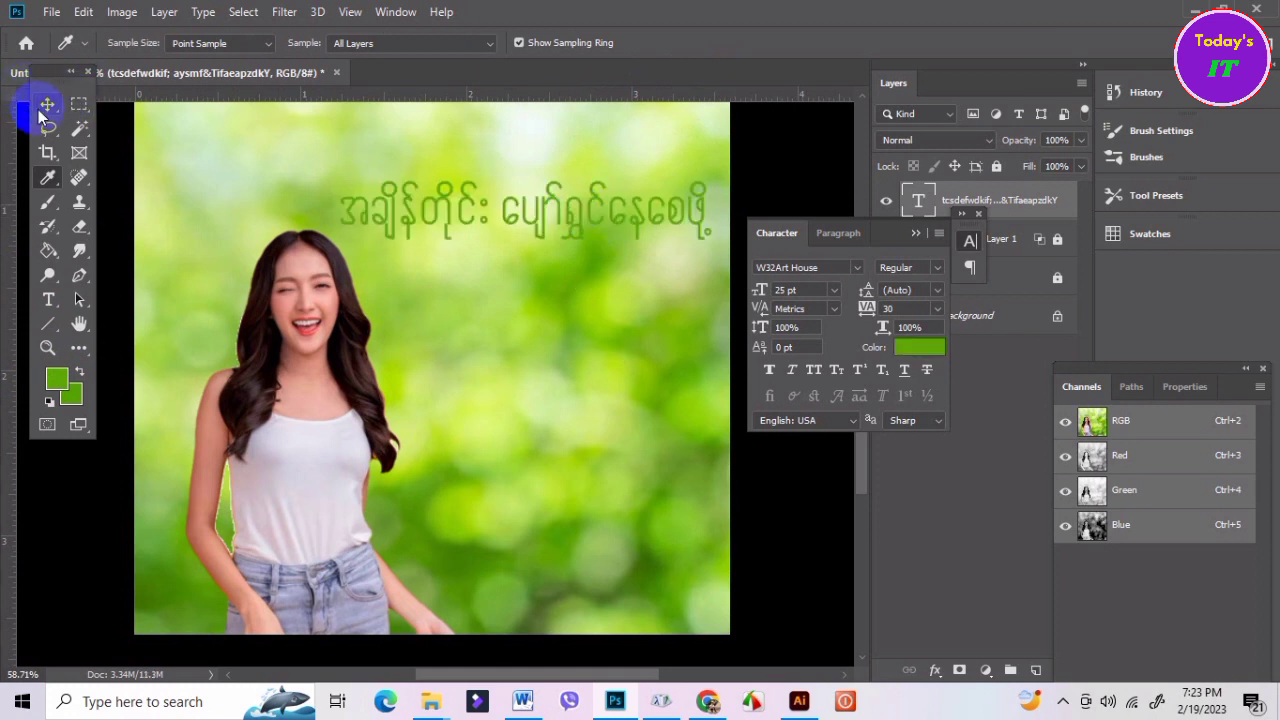
# Move the green line down beside her face and marquee a rectangle above it.
pyautogui.click(47, 104)
pyautogui.moveTo(643, 205); pyautogui.dragTo(645, 305)
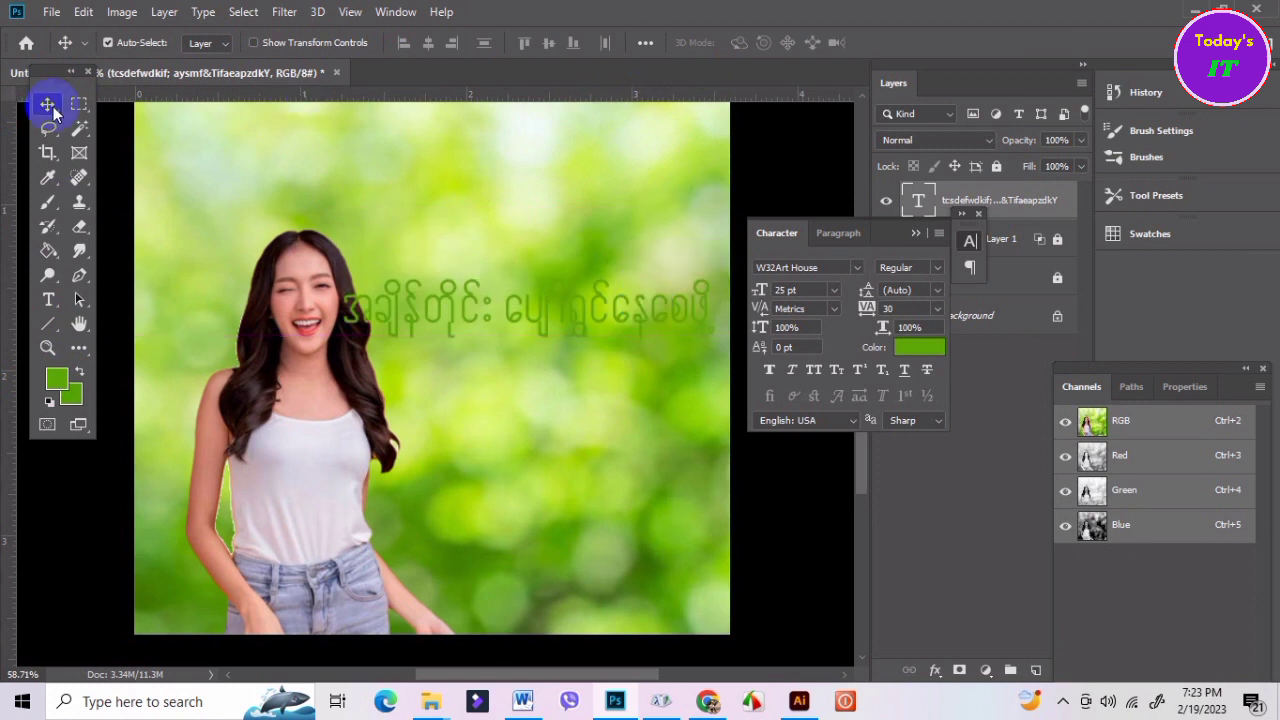
pyautogui.click(79, 104)
pyautogui.moveTo(372, 140)
pyautogui.mouseDown()
pyautogui.moveTo(697, 236)
pyautogui.moveTo(708, 258)
pyautogui.mouseUp()
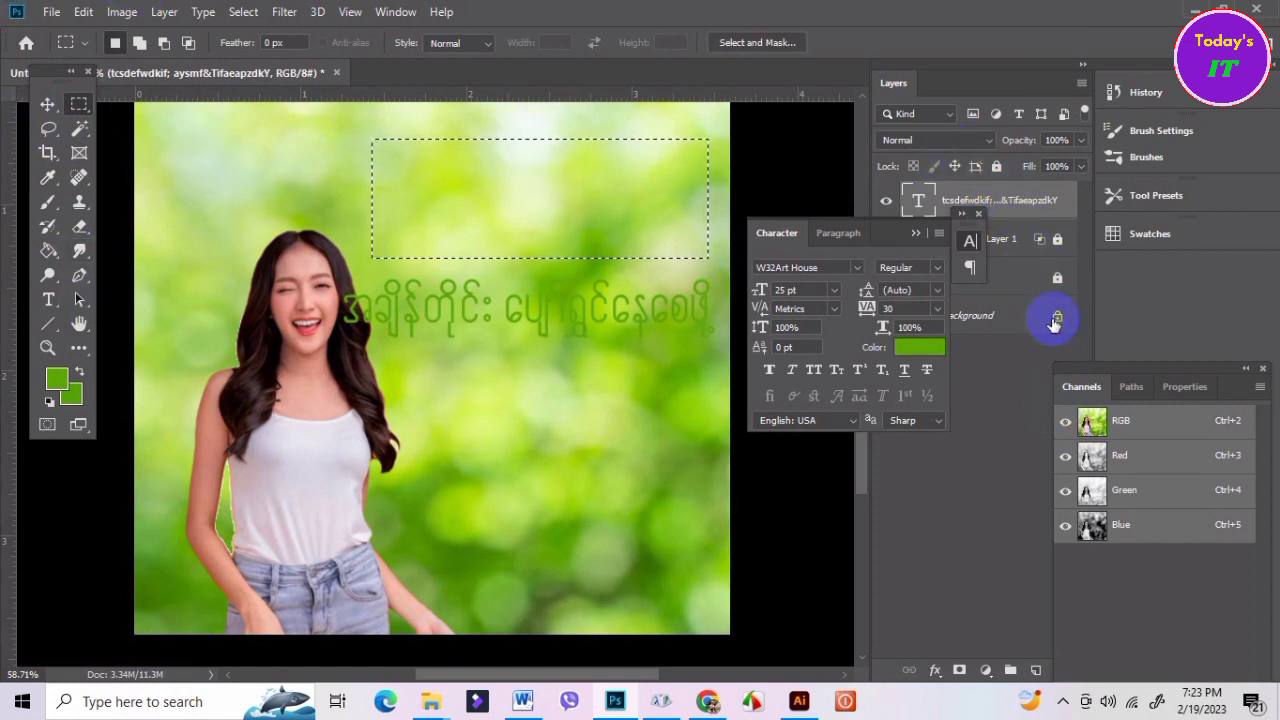
# Add a new empty Layer 3 and stack the Burmese text layer above it.
pyautogui.click(1018, 314)
pyautogui.moveTo(903, 232); pyautogui.dragTo(947, 362)
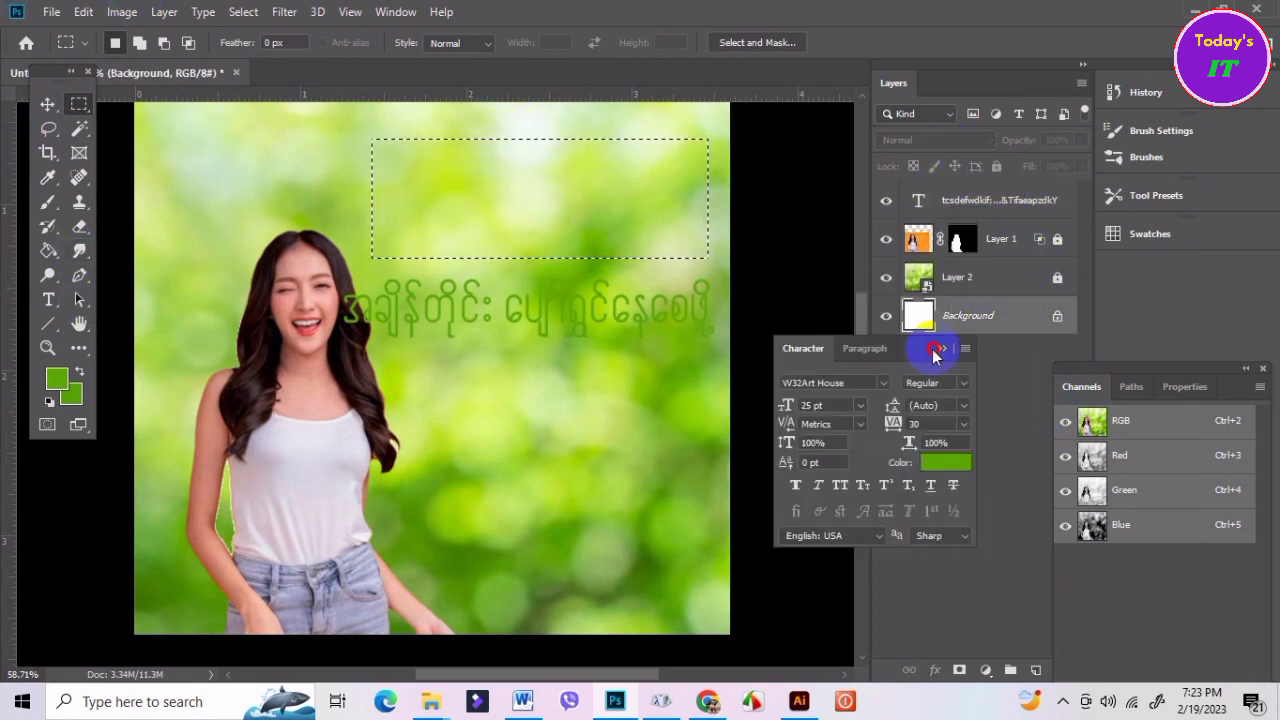
pyautogui.click(1010, 669)
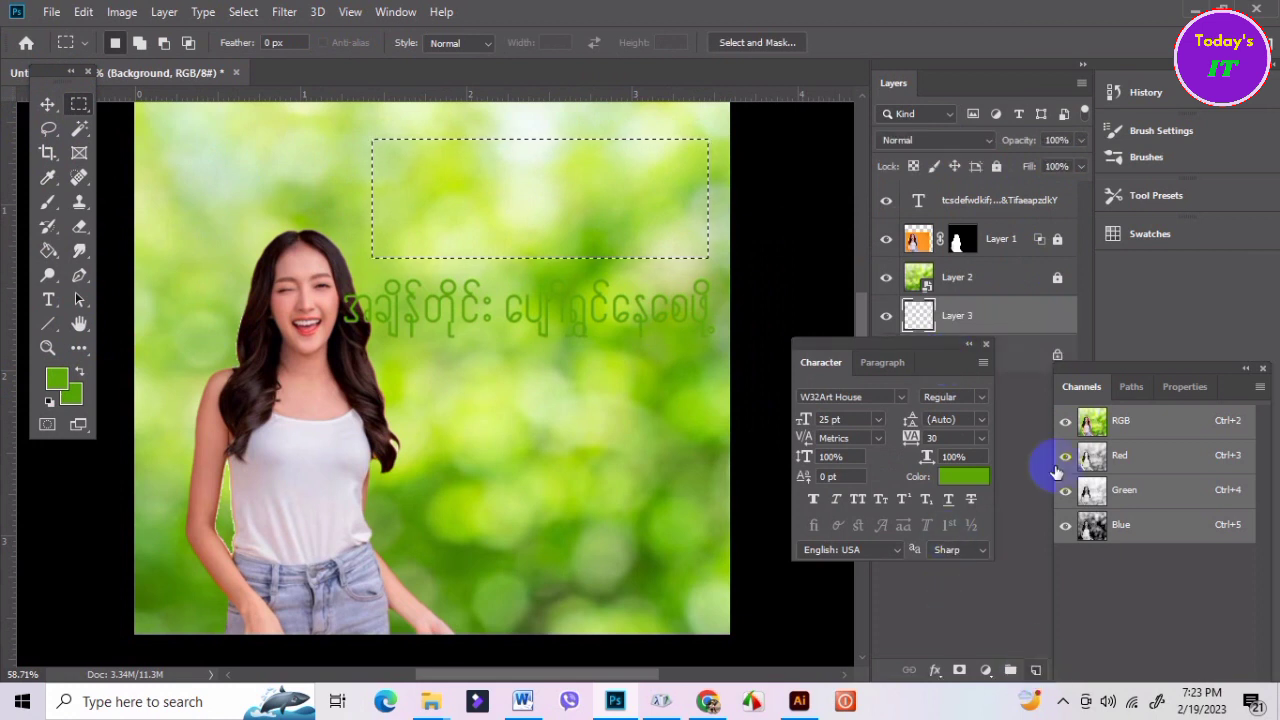
pyautogui.moveTo(1000, 318); pyautogui.dragTo(998, 203)
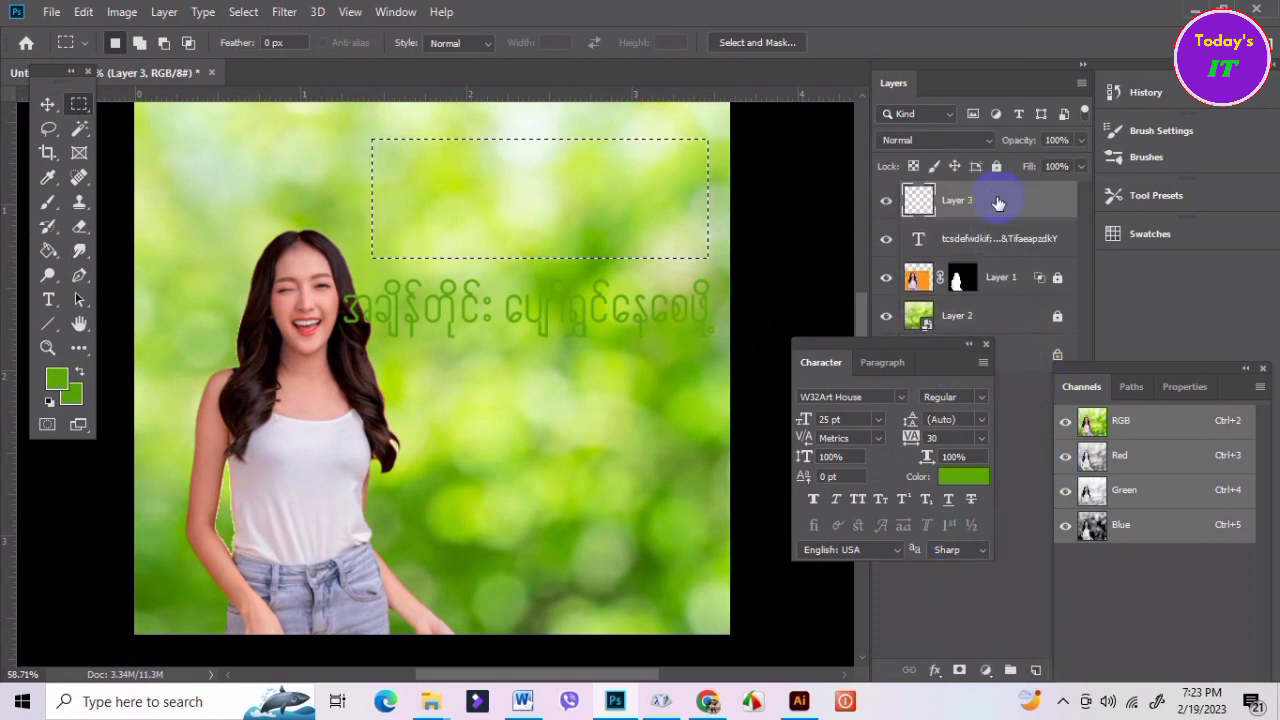
pyautogui.click(958, 200)
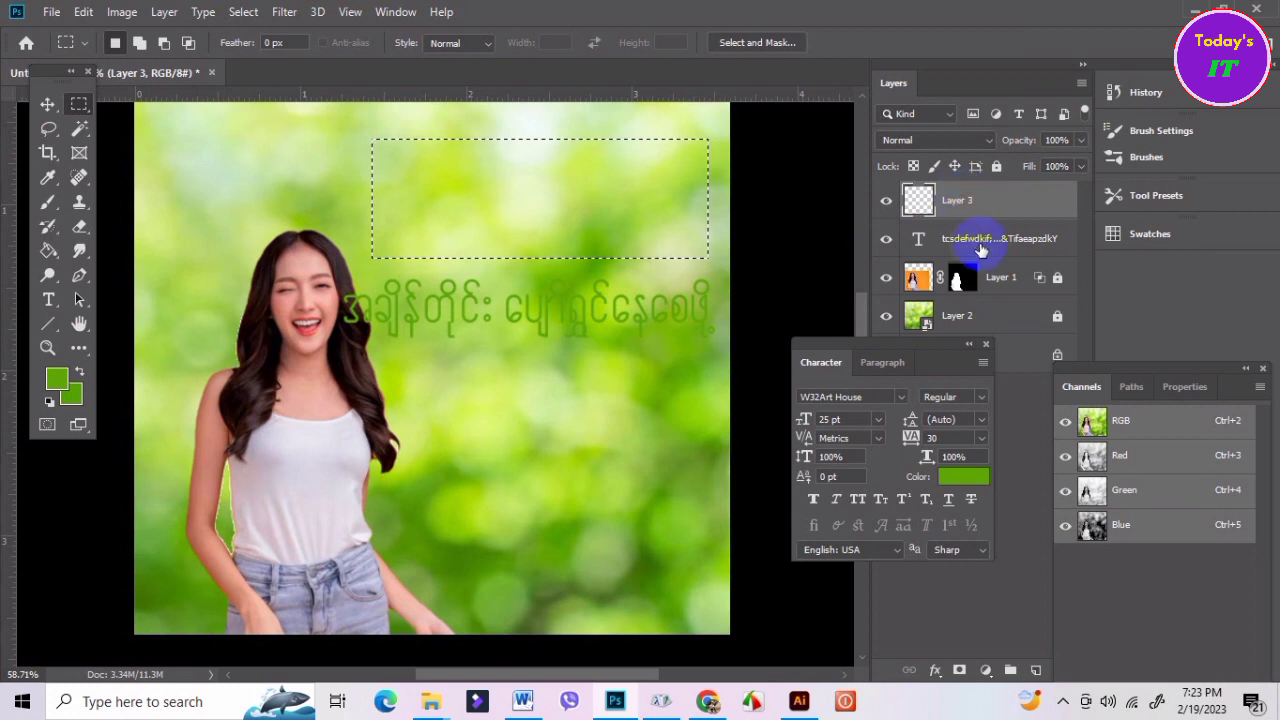
pyautogui.moveTo(980, 248); pyautogui.dragTo(980, 190)
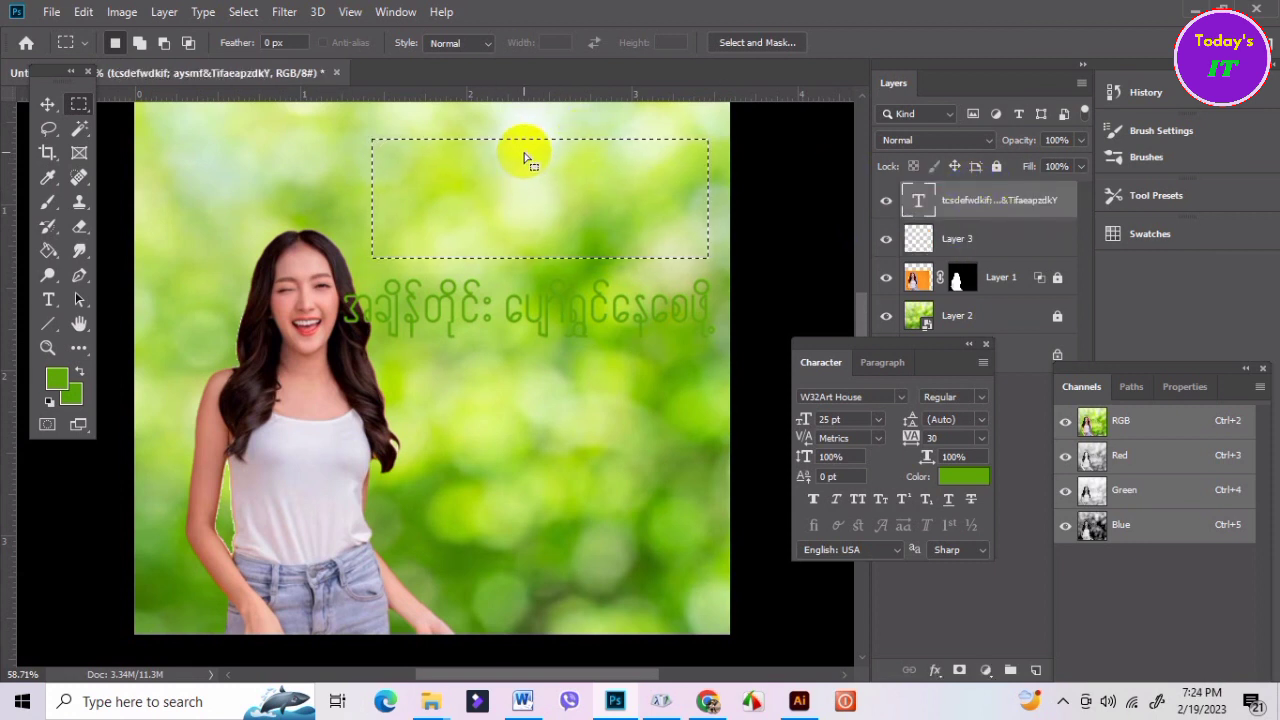
# Fill the rectangle on Layer 3 with a pale green sampled from the upper-left bokeh.
pyautogui.press('i')
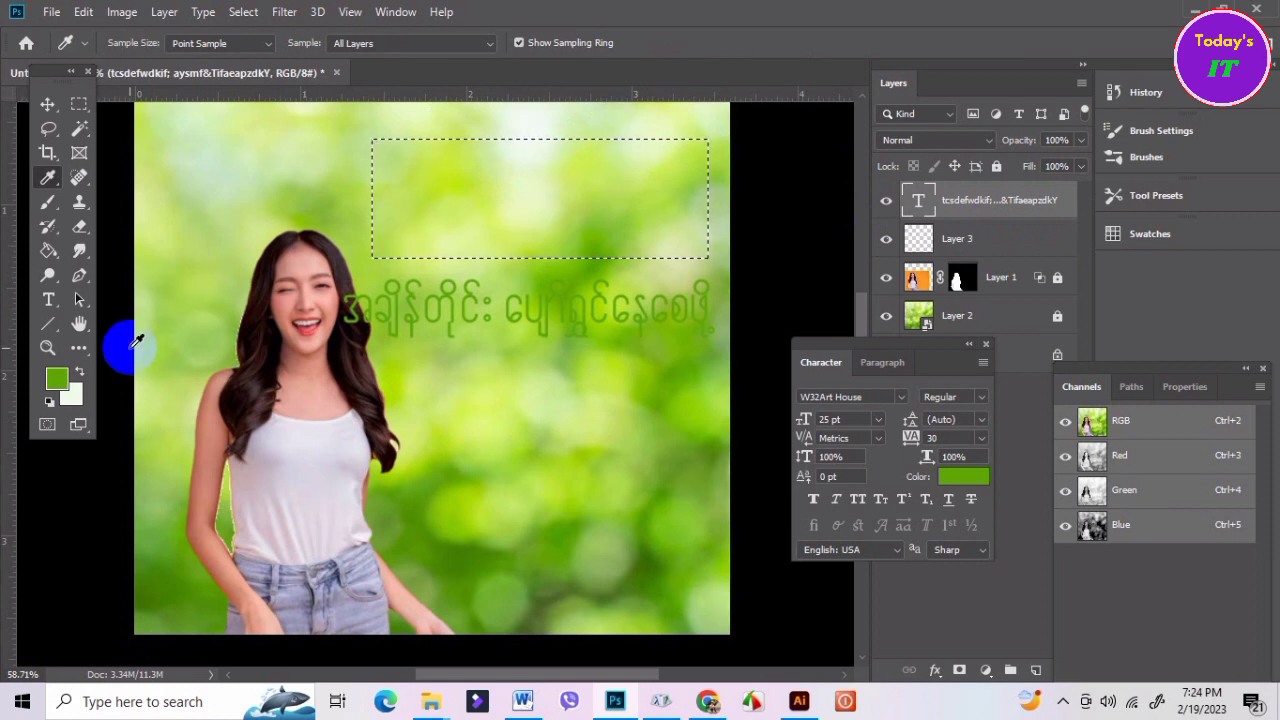
pyautogui.click(79, 373)
pyautogui.click(413, 221)
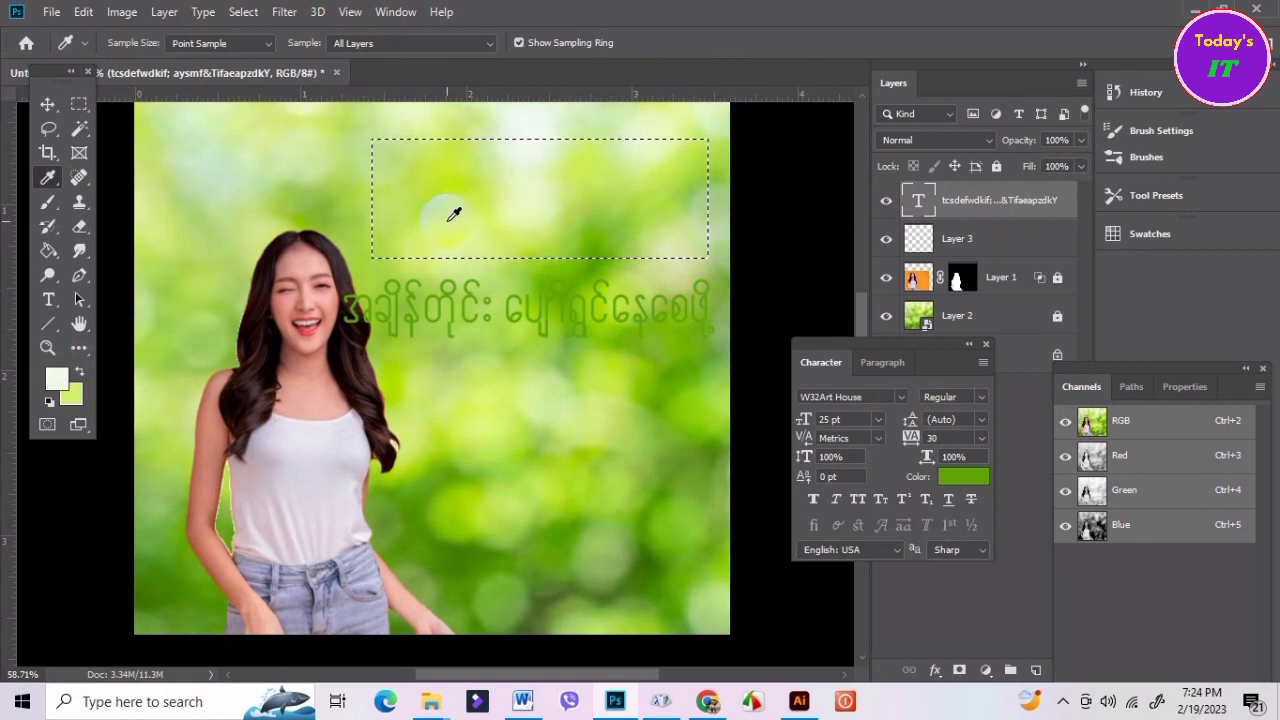
pyautogui.click(79, 373)
pyautogui.click(483, 210)
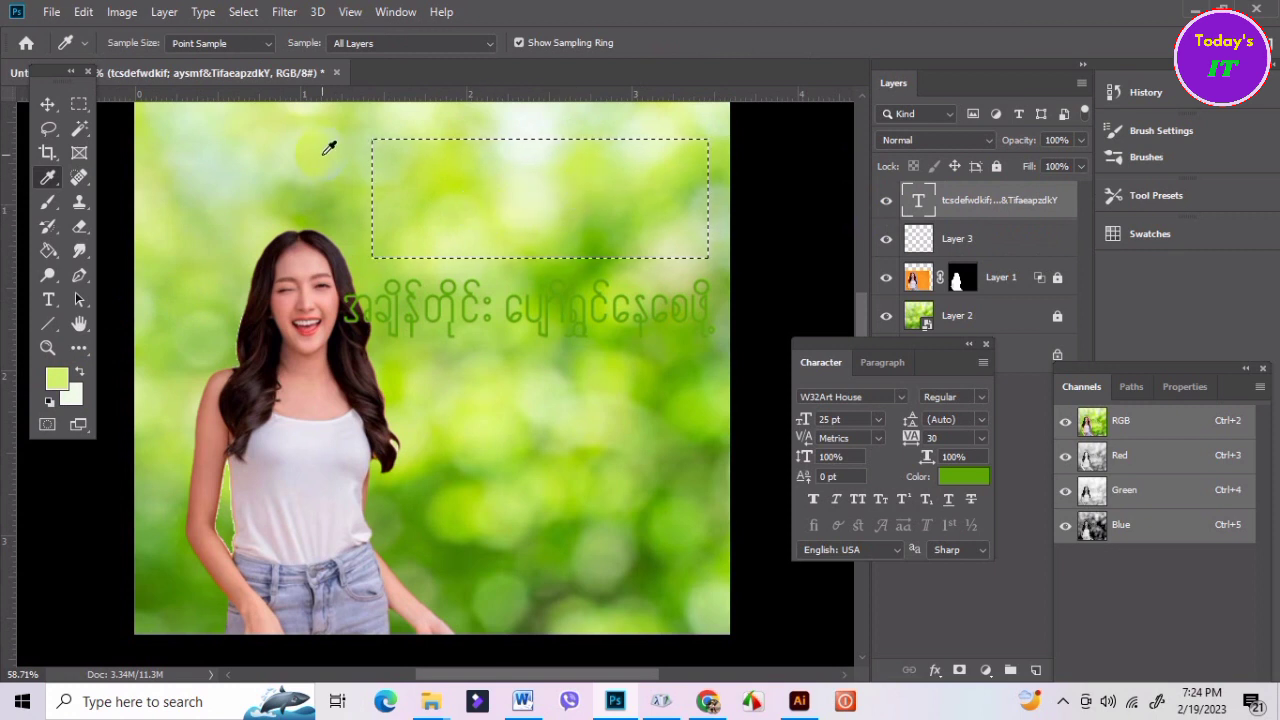
pyautogui.click(957, 245)
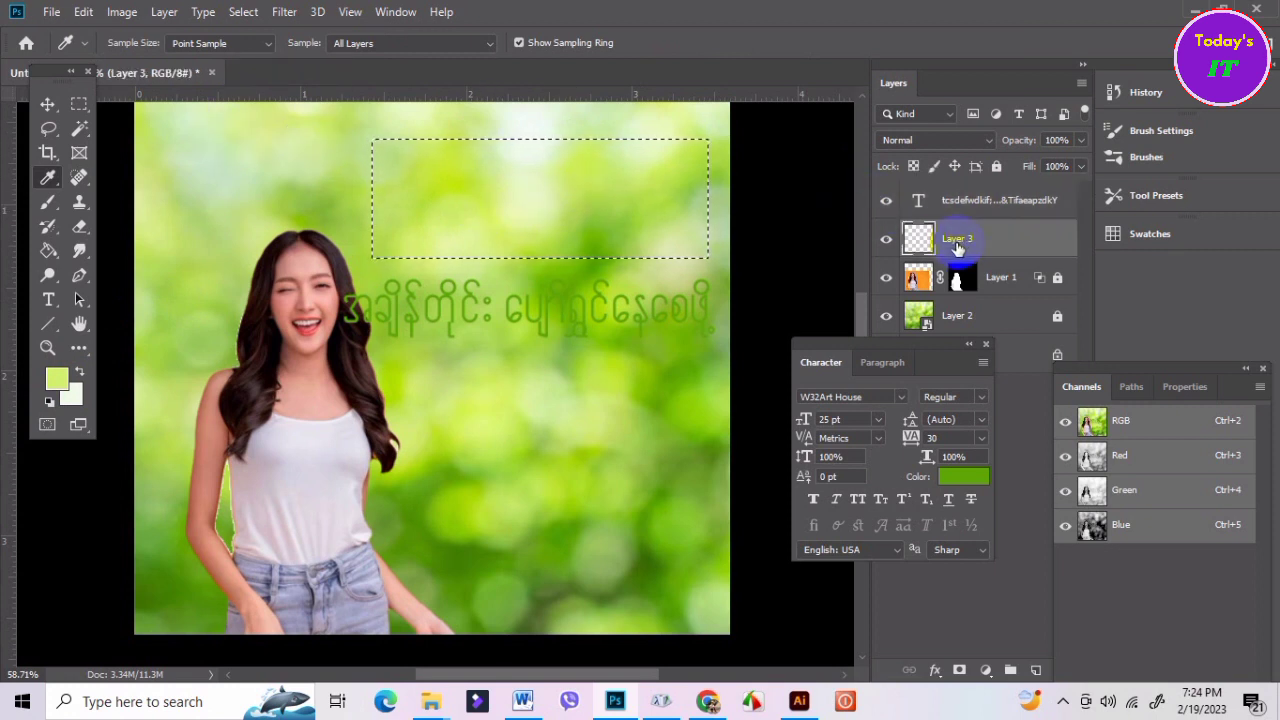
pyautogui.hotkey('alt', 'BackSpace')
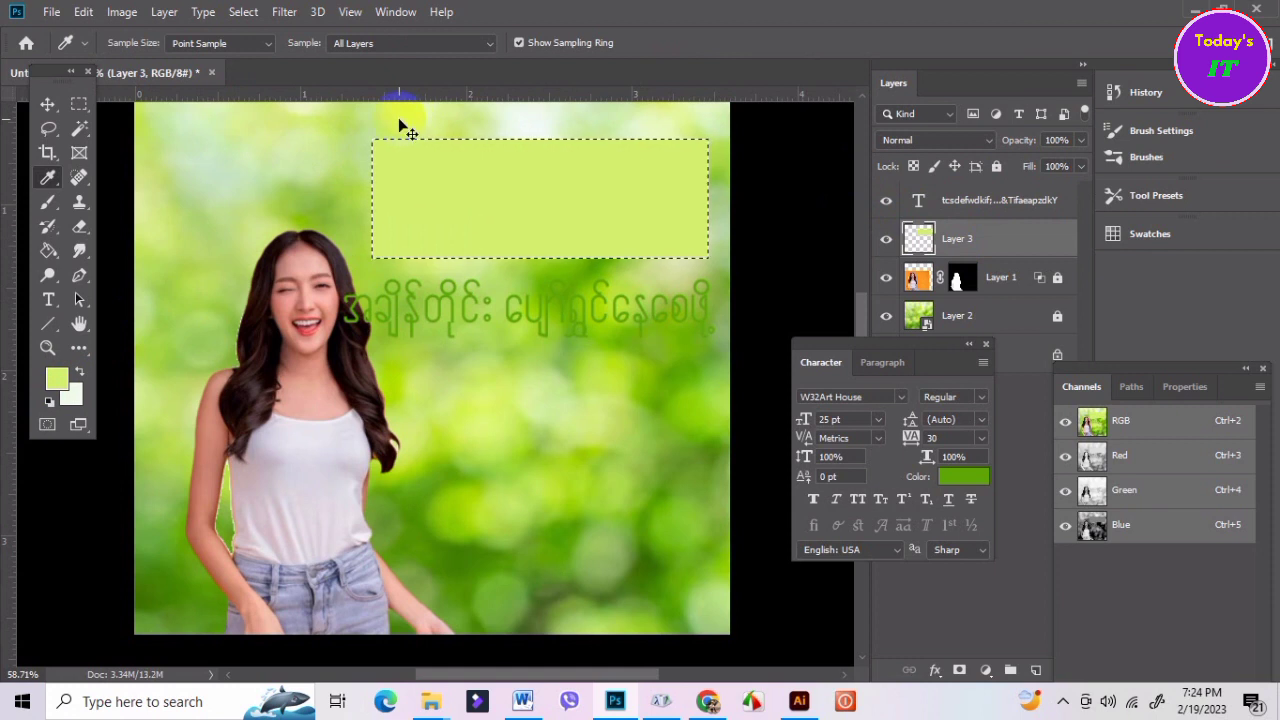
# Move the Burmese text into the pale banner and shrink it to about 19.57 pt.
pyautogui.click(47, 104)
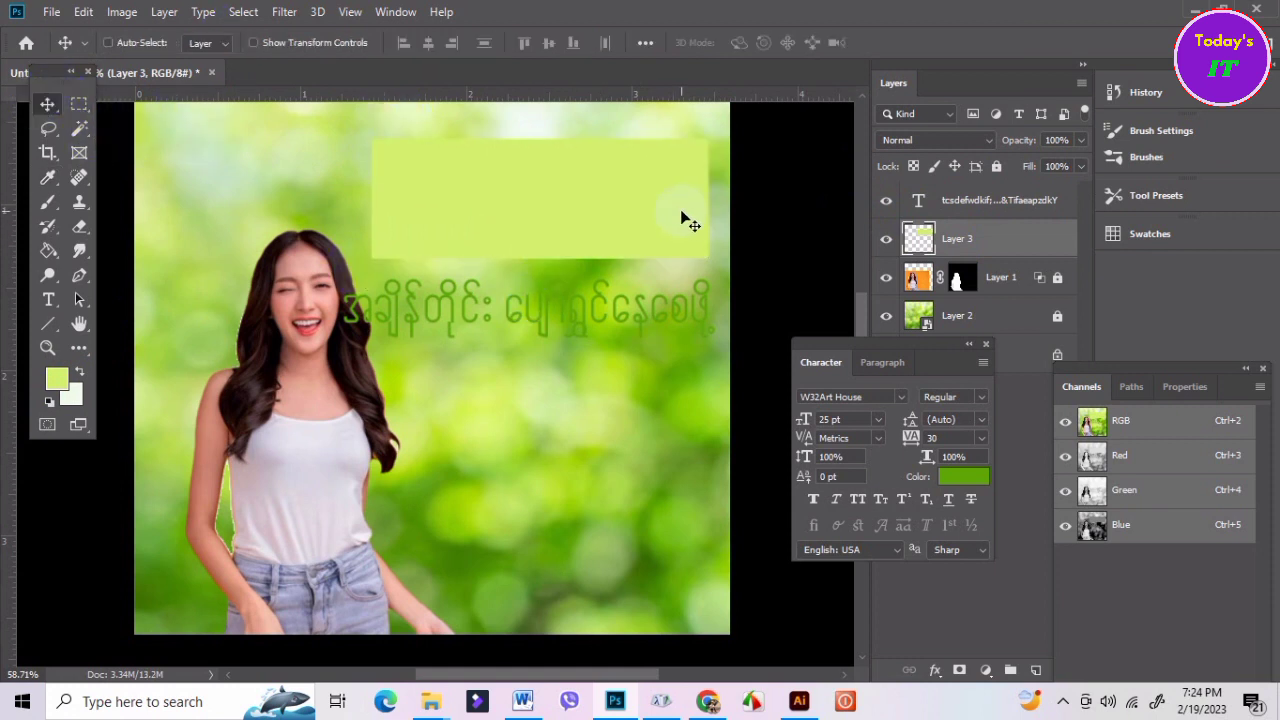
pyautogui.hotkey('ctrl', 't')
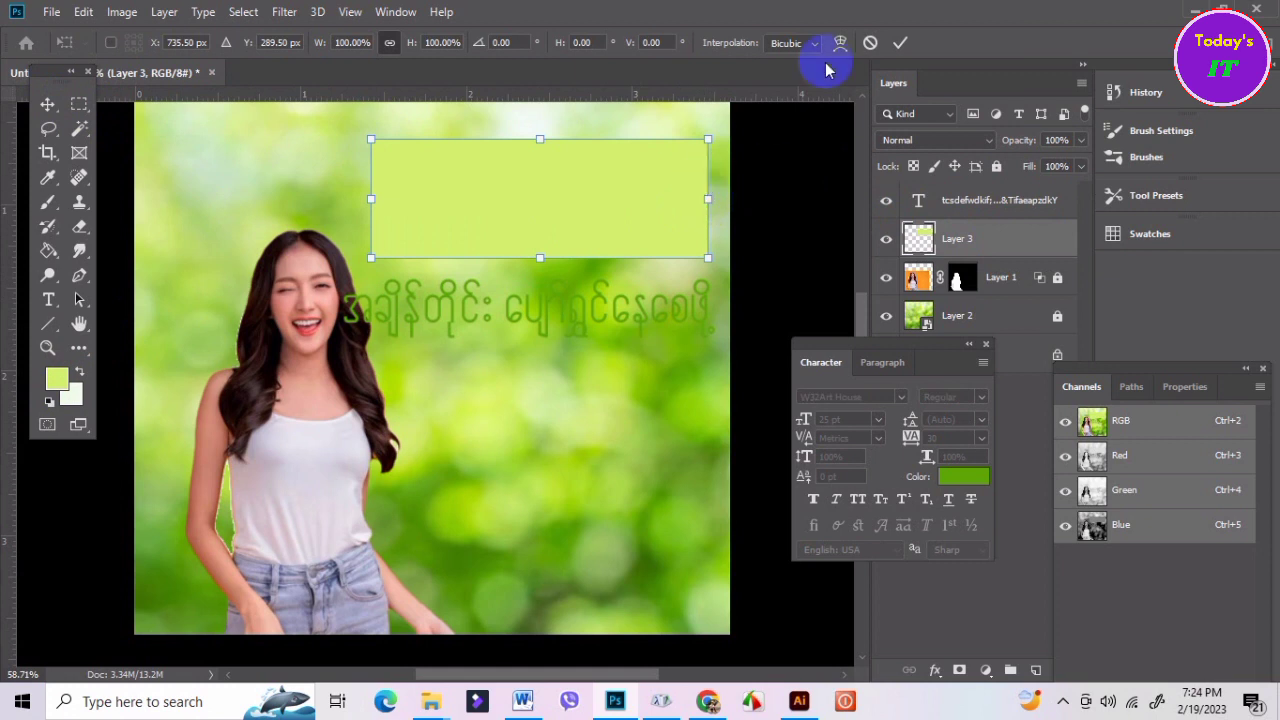
pyautogui.click(900, 42)
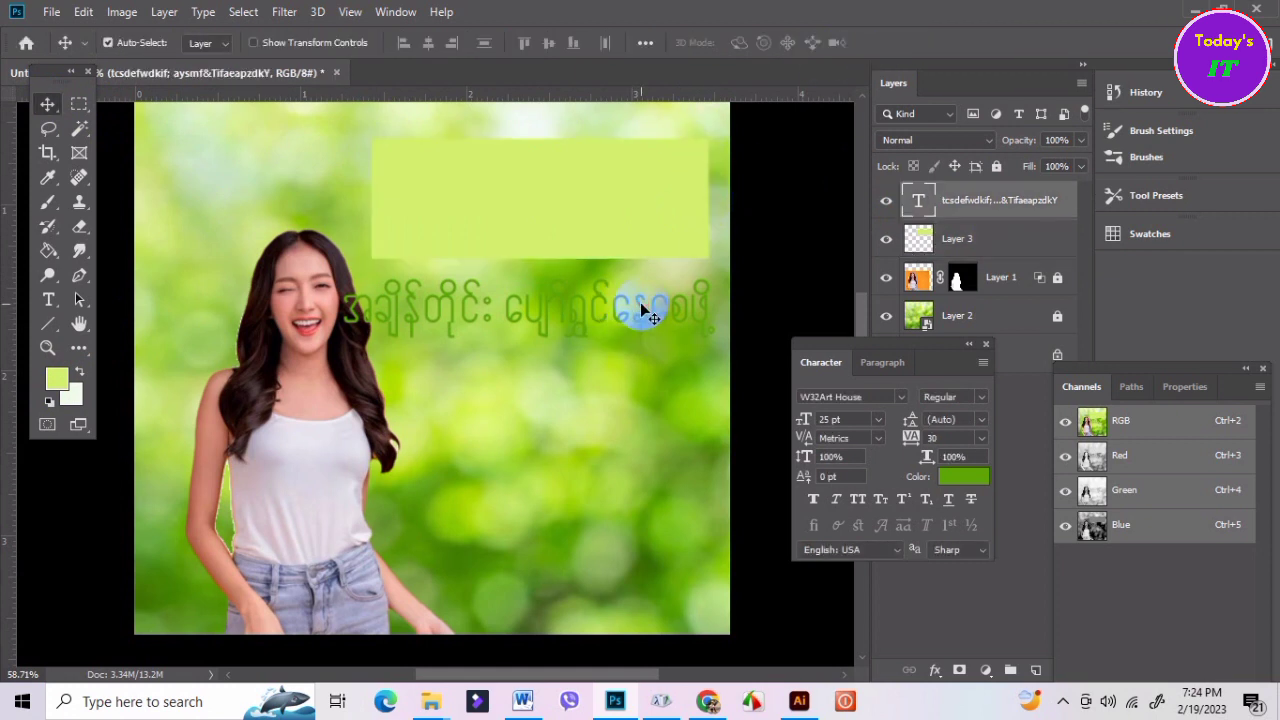
pyautogui.moveTo(648, 316); pyautogui.dragTo(648, 220)
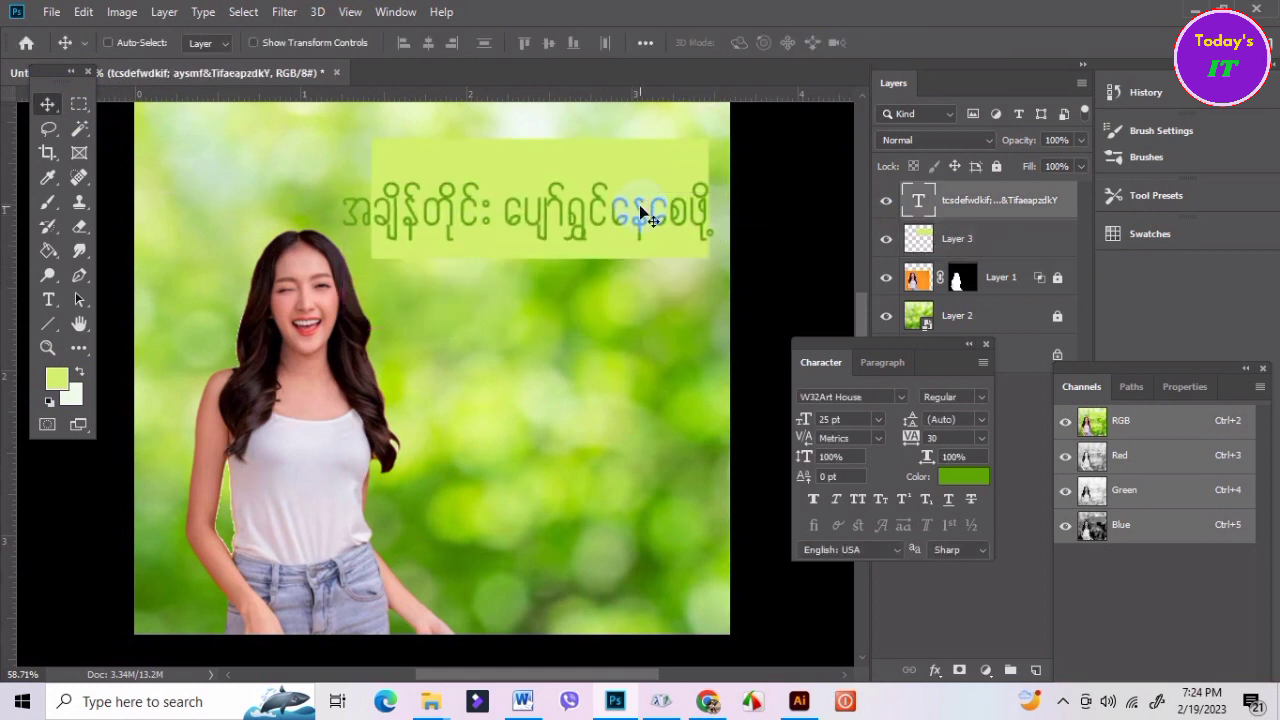
pyautogui.hotkey('ctrl', 't')
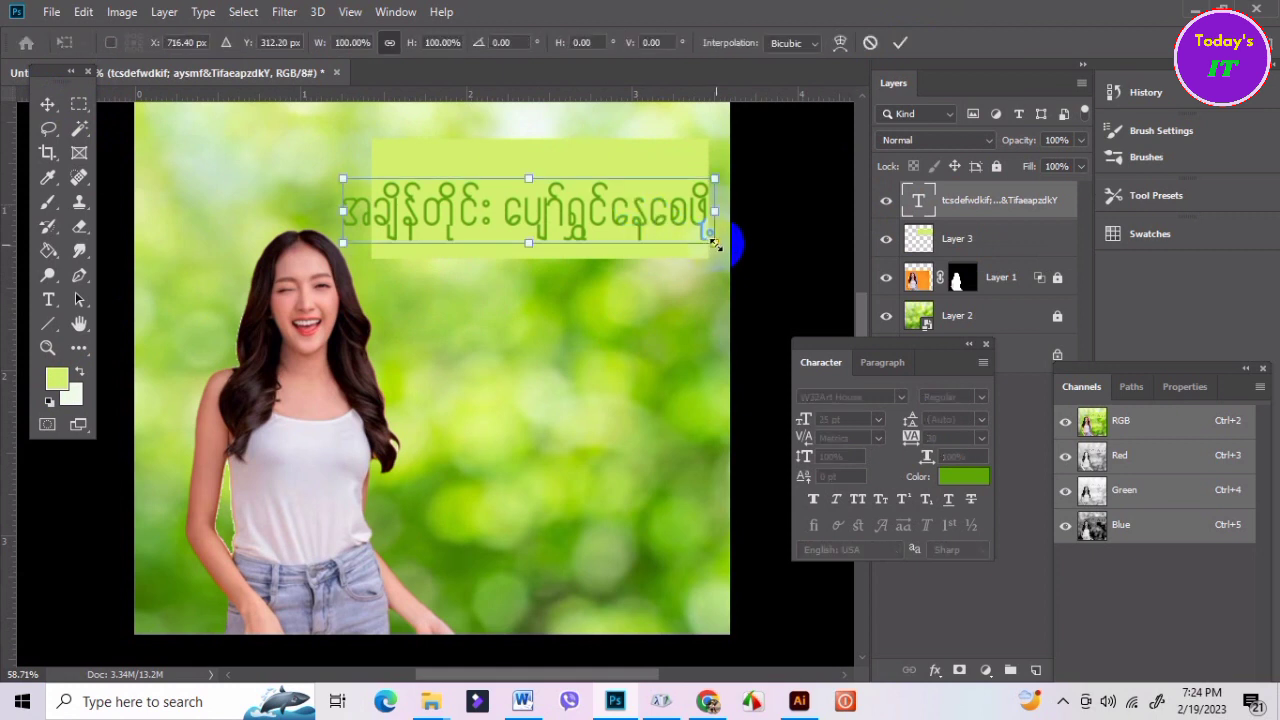
pyautogui.moveTo(714, 243)
pyautogui.mouseDown()
pyautogui.moveTo(634, 229)
pyautogui.moveTo(638, 204)
pyautogui.mouseUp()
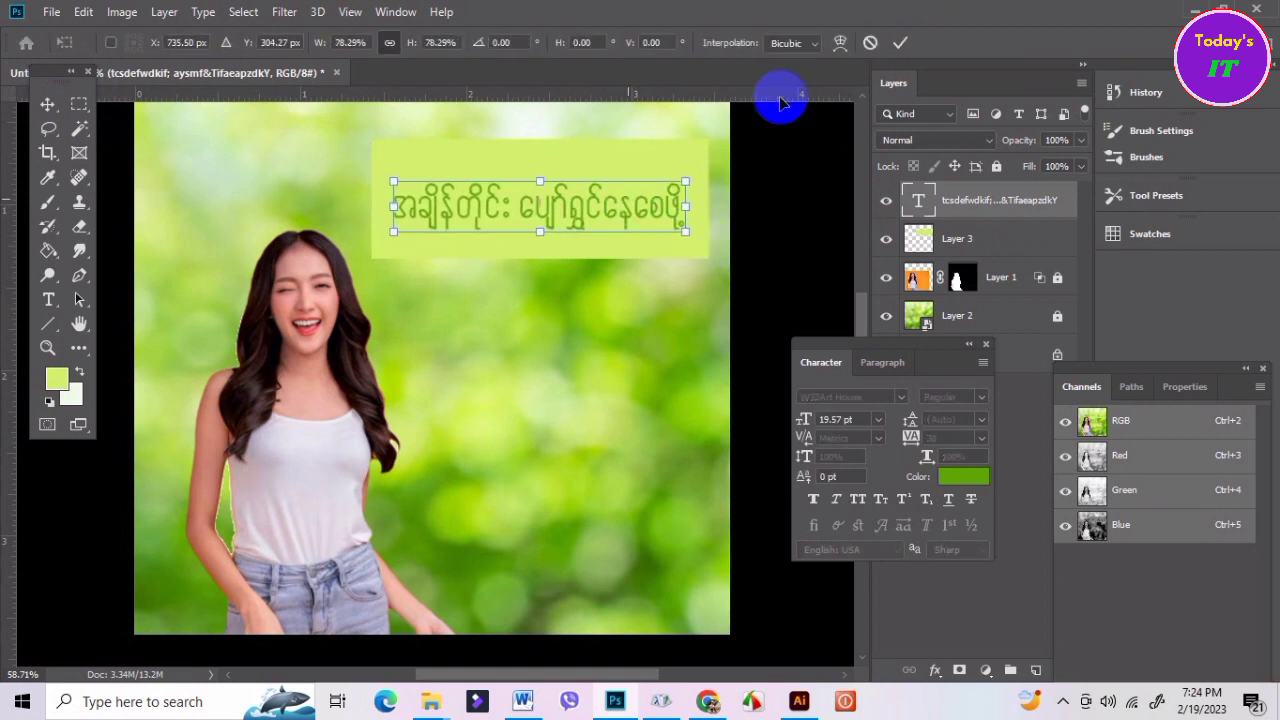
pyautogui.click(900, 42)
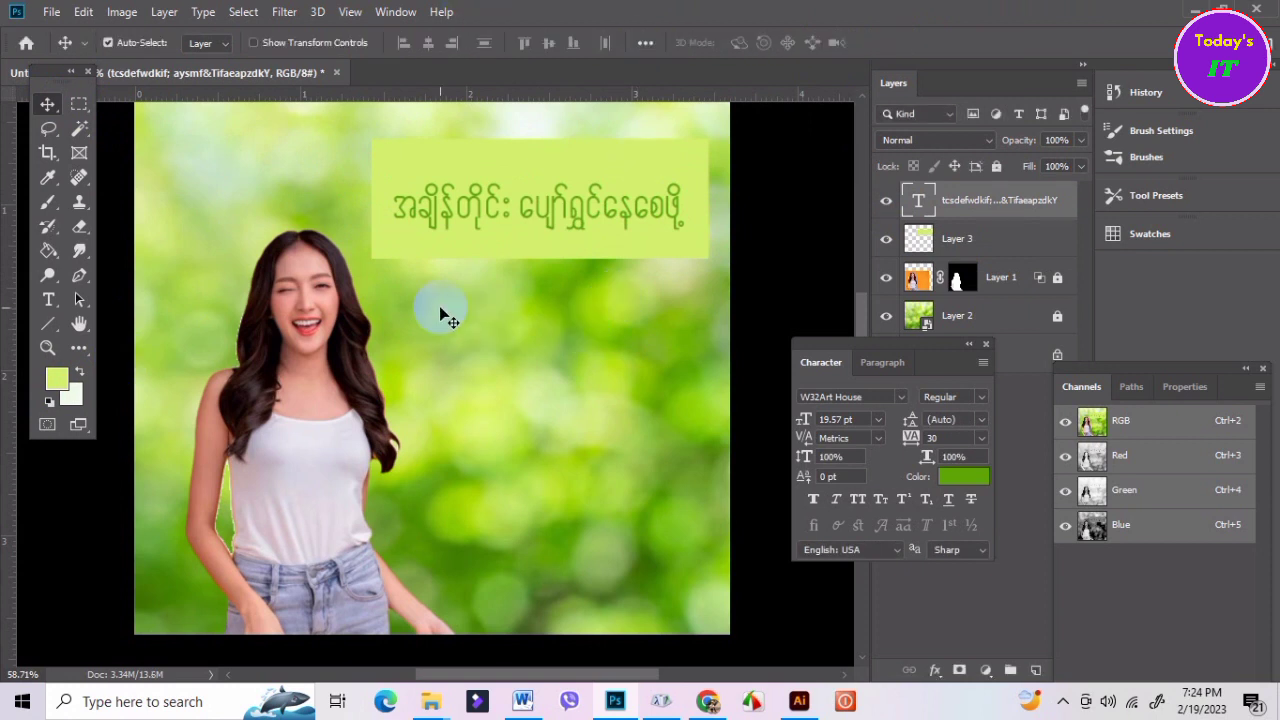
# Hide the pale banner on Layer 3, make the headline white, and lower it beside her face.
pyautogui.click(590, 256)
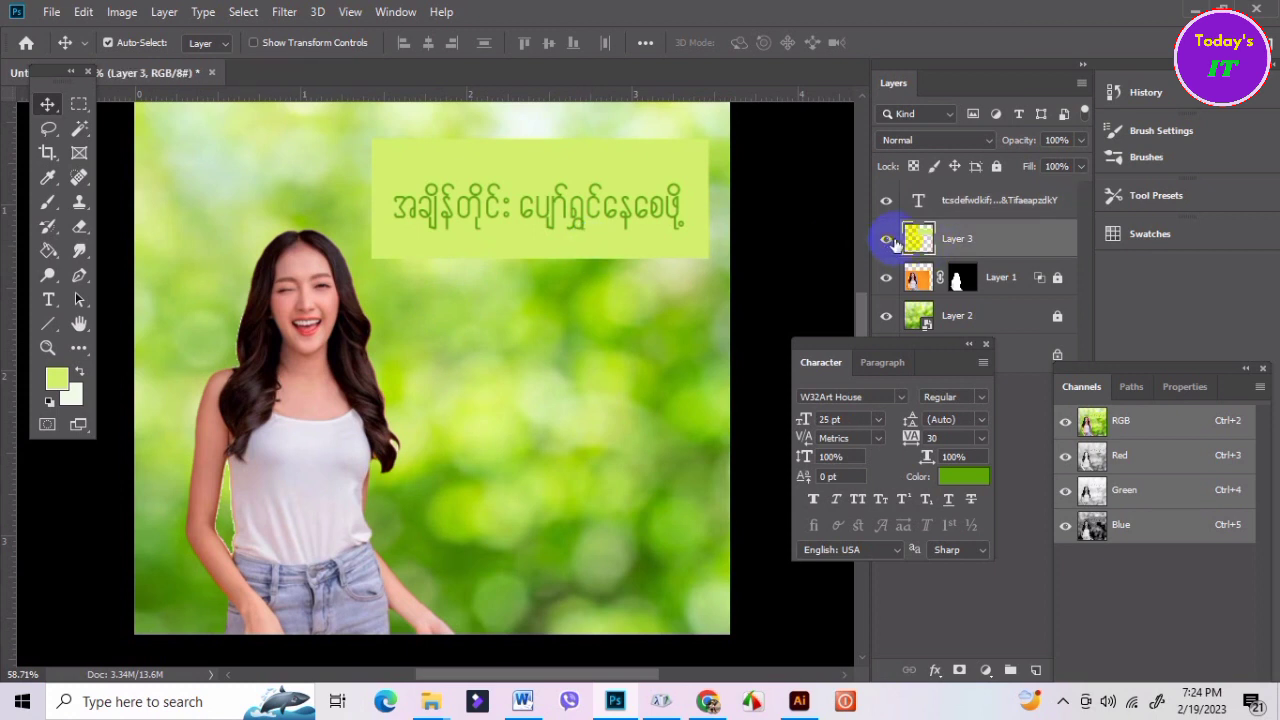
pyautogui.click(886, 242)
pyautogui.click(580, 213)
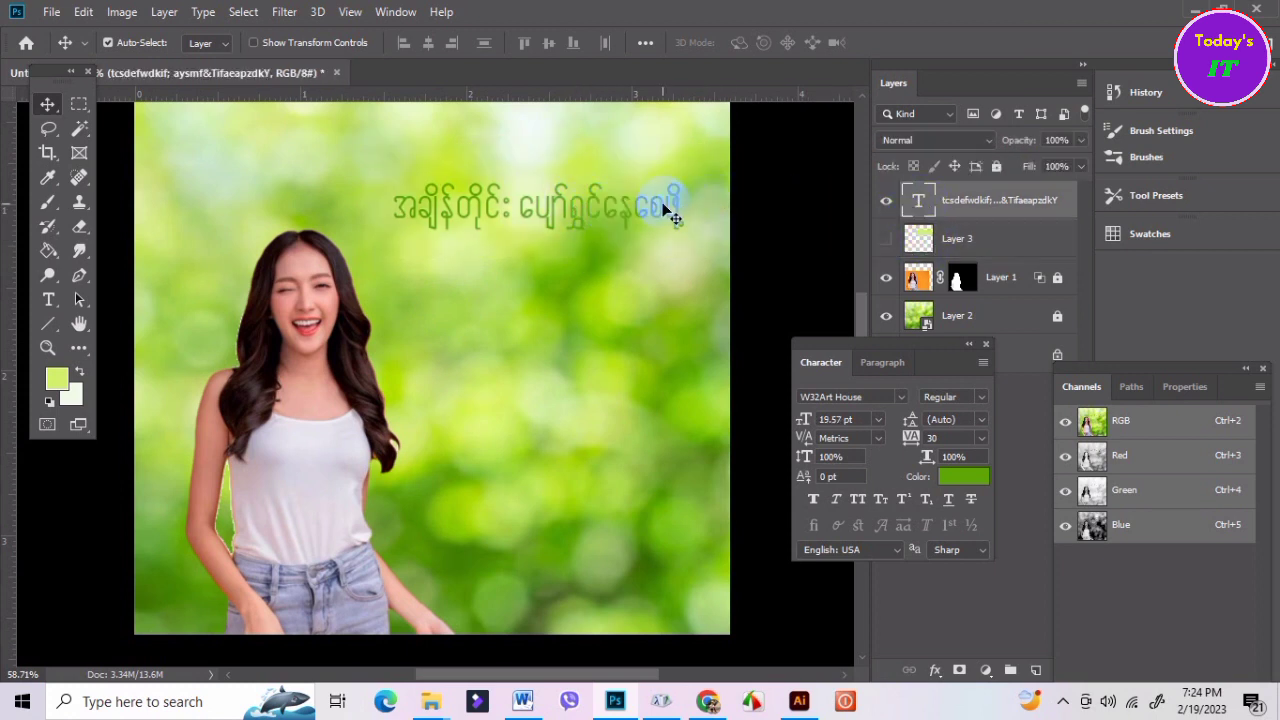
pyautogui.hotkey('ctrl', 'BackSpace')
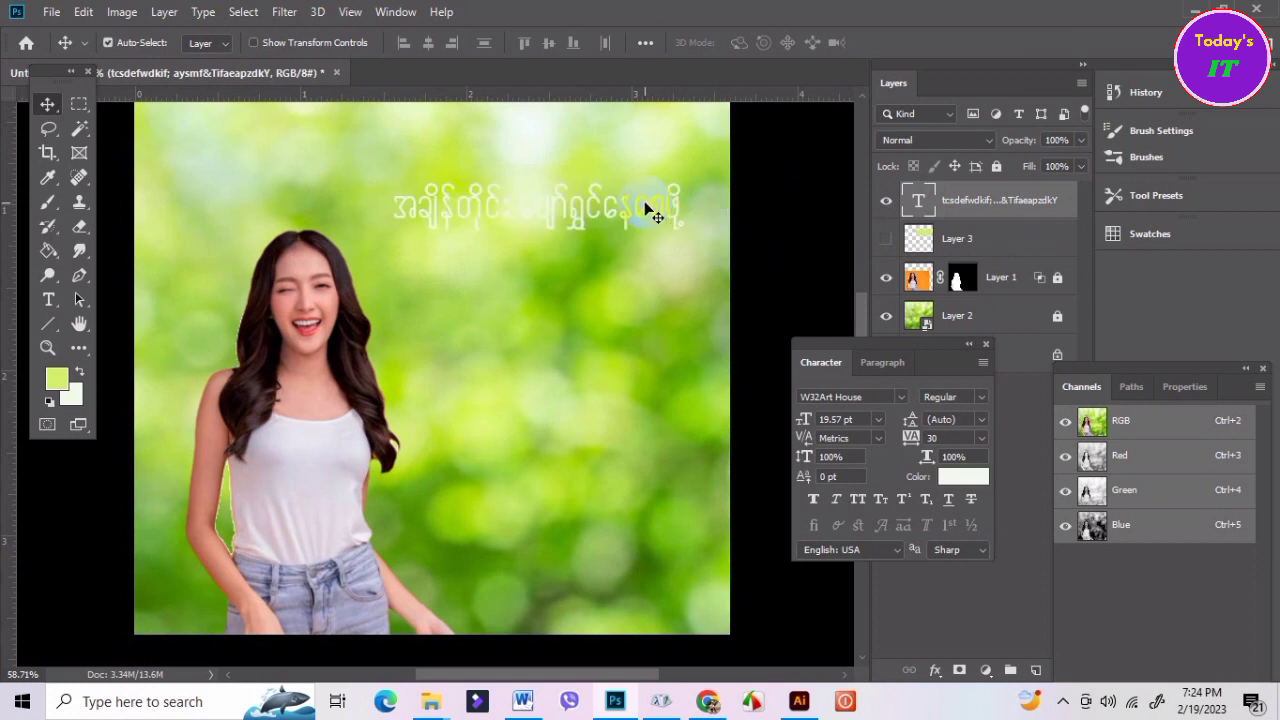
pyautogui.moveTo(644, 207); pyautogui.dragTo(648, 292)
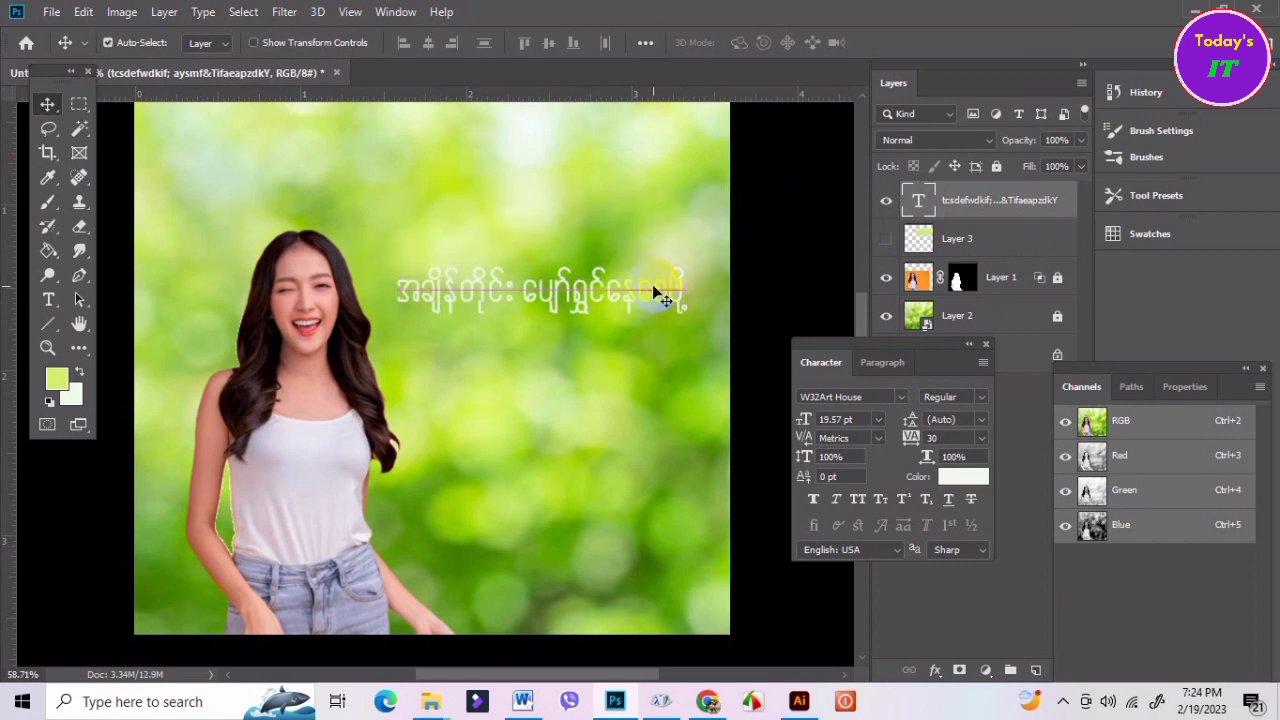
# Give the headline a 5 px outside Stroke in red ff0000.
pyautogui.click(935, 670)
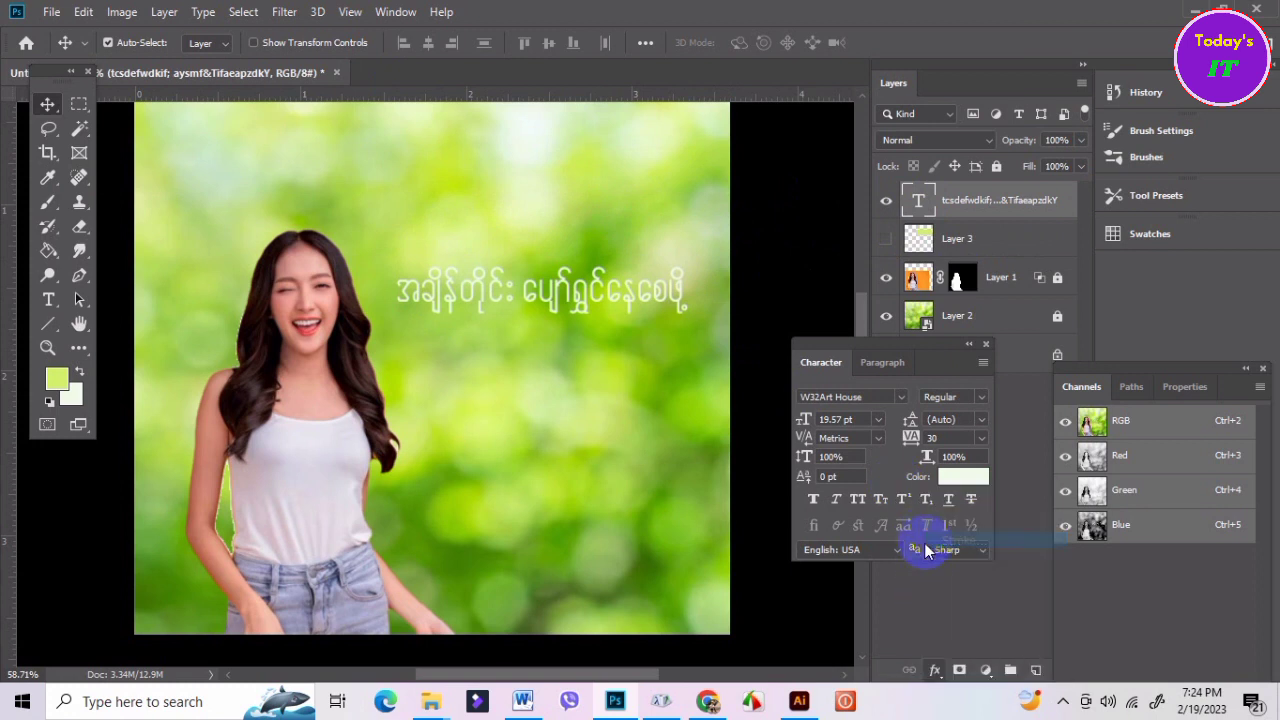
pyautogui.click(920, 542)
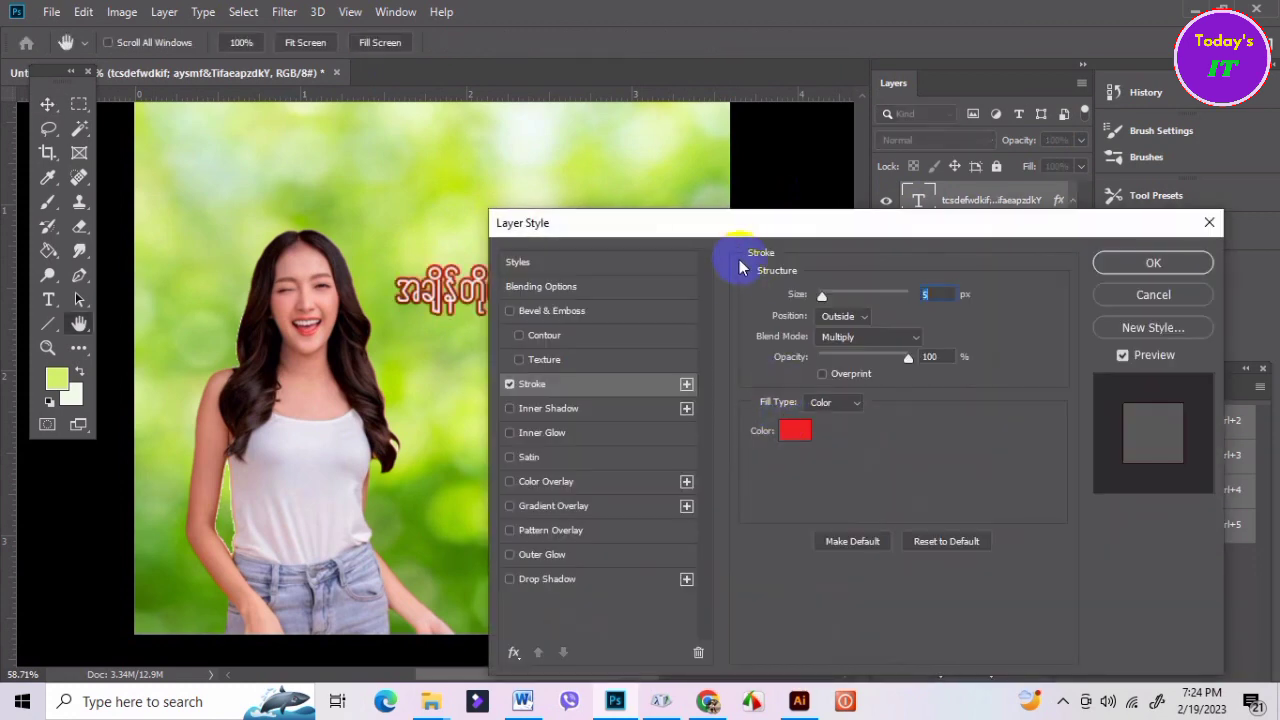
pyautogui.moveTo(745, 228)
pyautogui.mouseDown()
pyautogui.moveTo(918, 241)
pyautogui.moveTo(646, 352)
pyautogui.mouseUp()
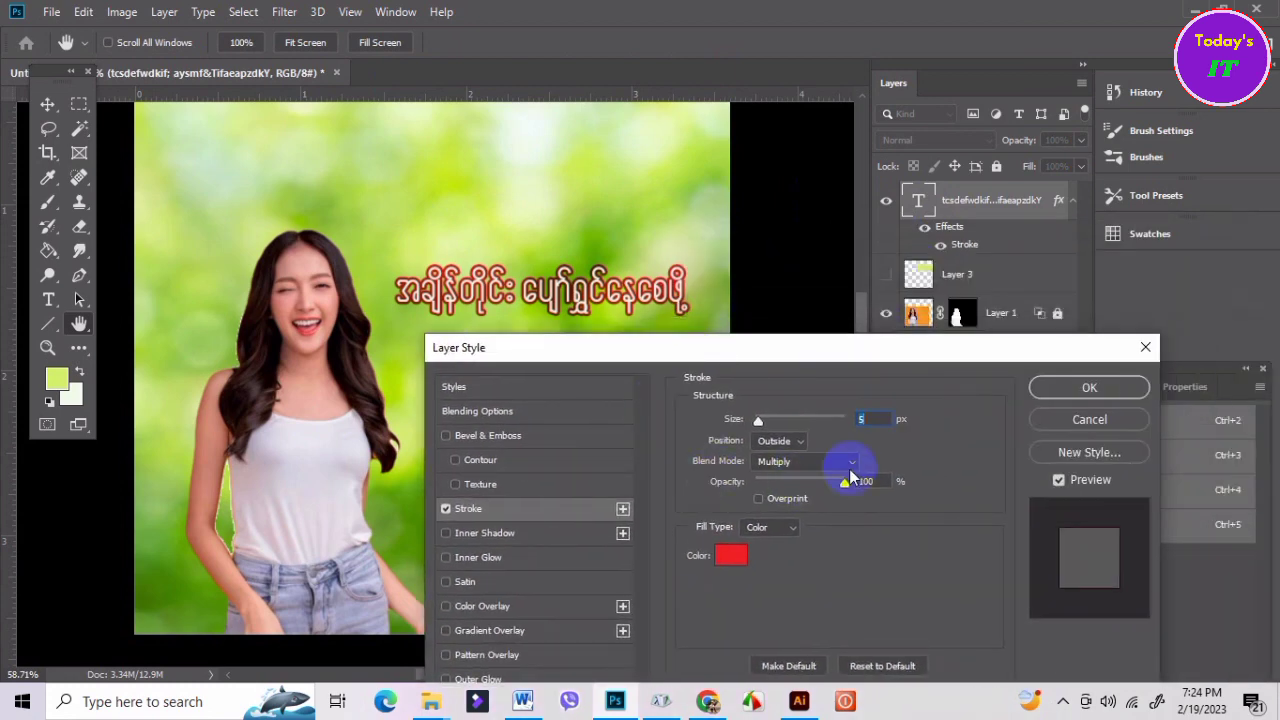
pyautogui.click(725, 558)
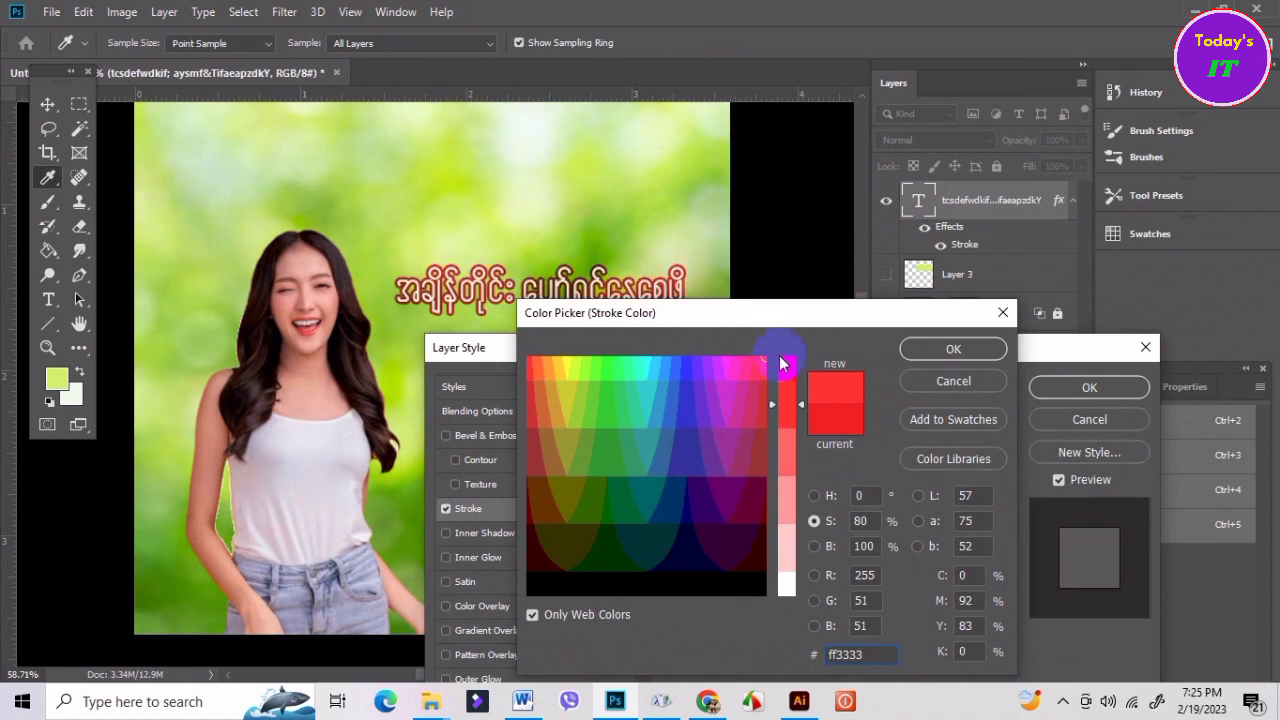
pyautogui.click(860, 654)
pyautogui.moveTo(860, 654); pyautogui.dragTo(800, 652)
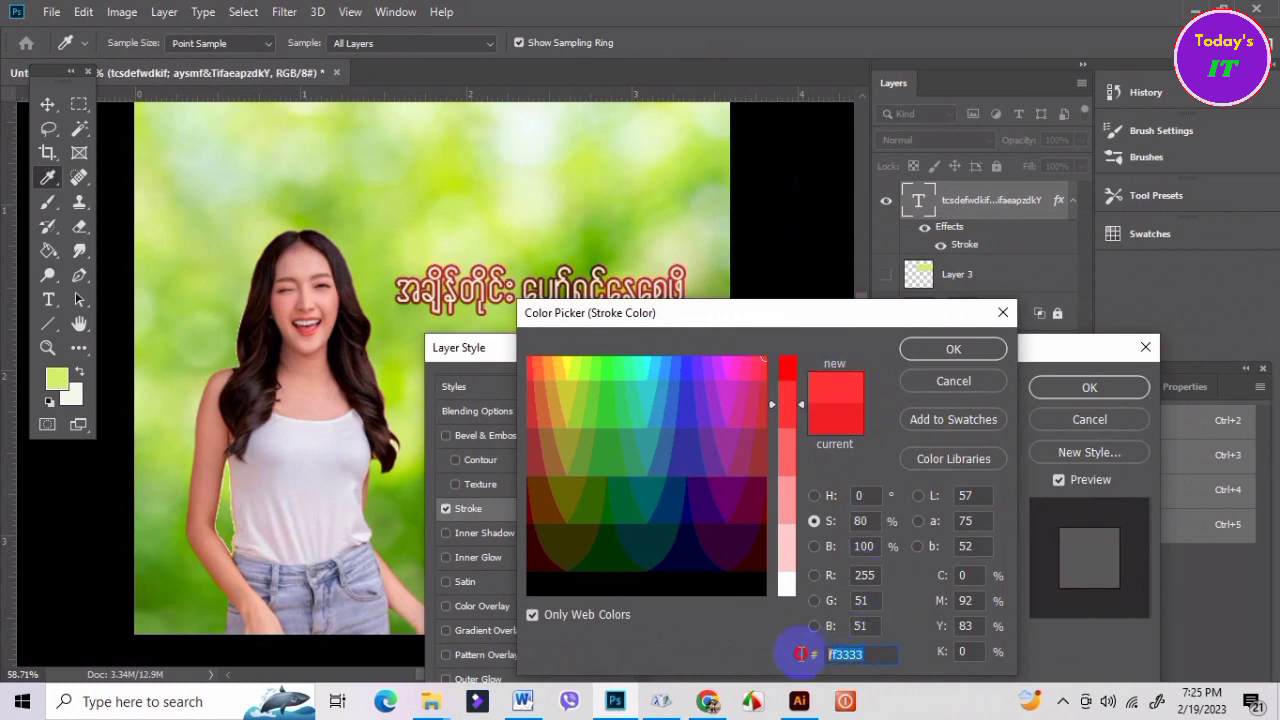
pyautogui.write('ff00')
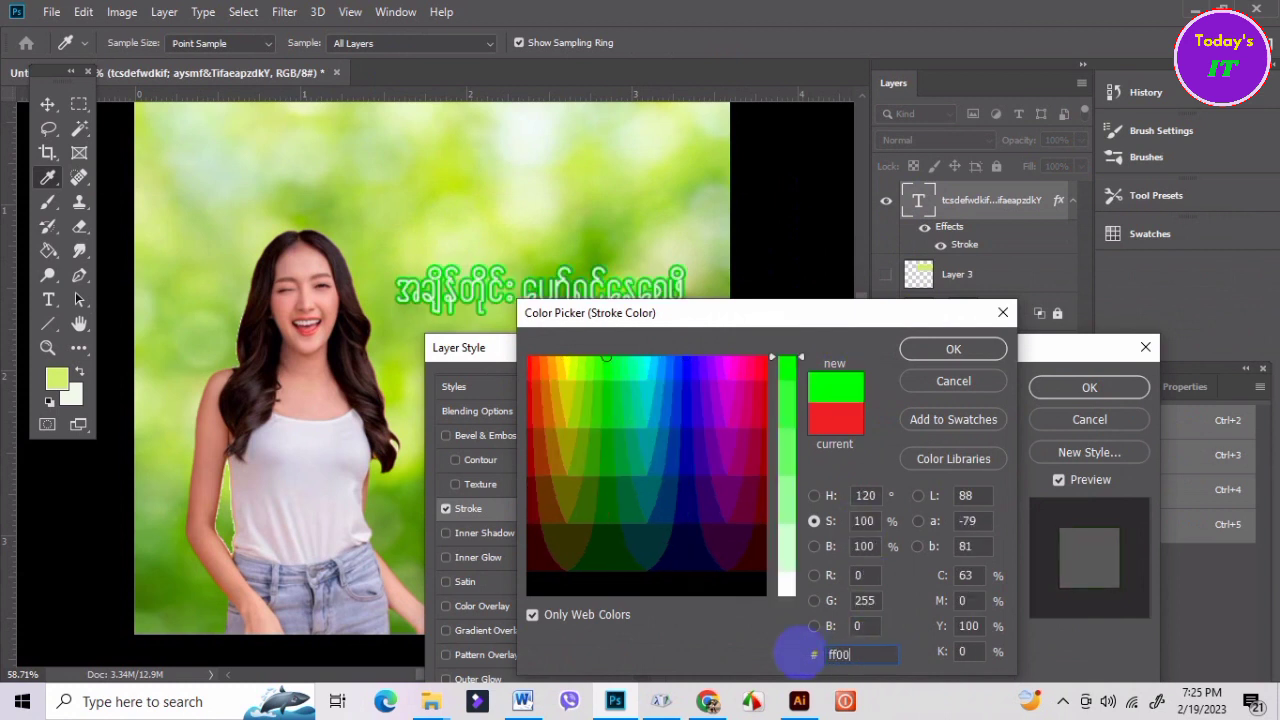
pyautogui.write('00')
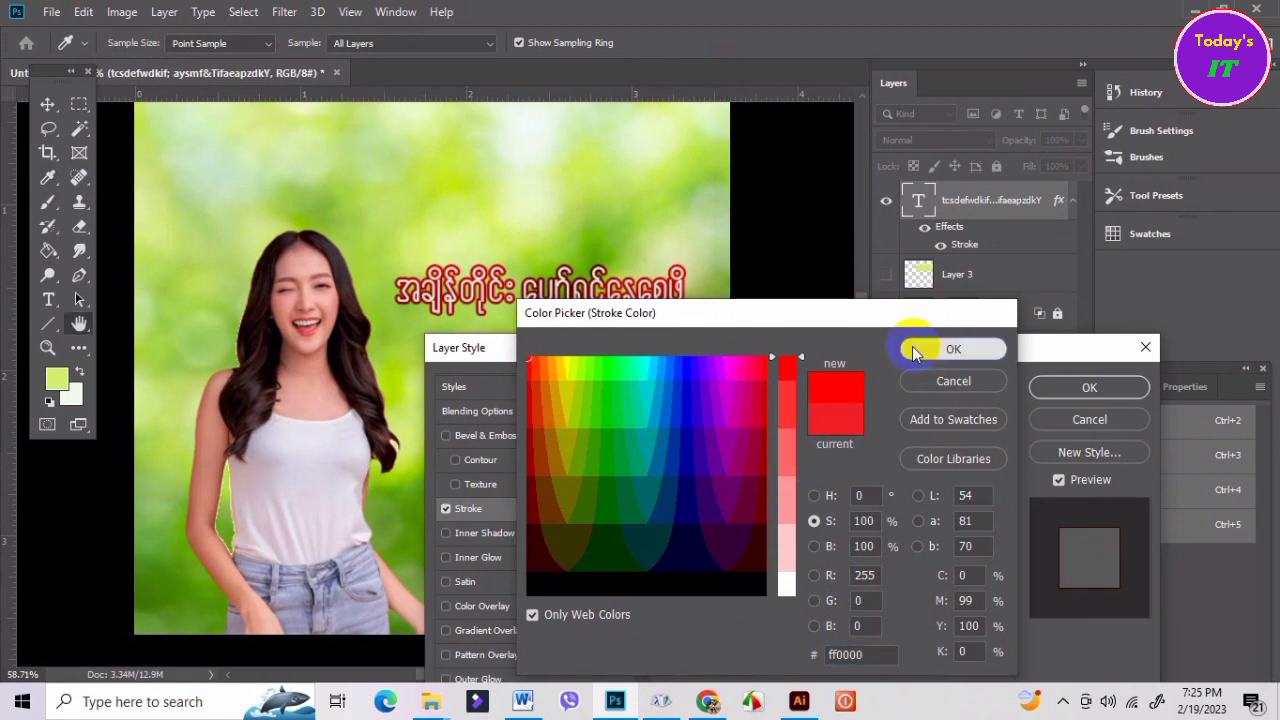
pyautogui.click(930, 350)
pyautogui.click(1080, 394)
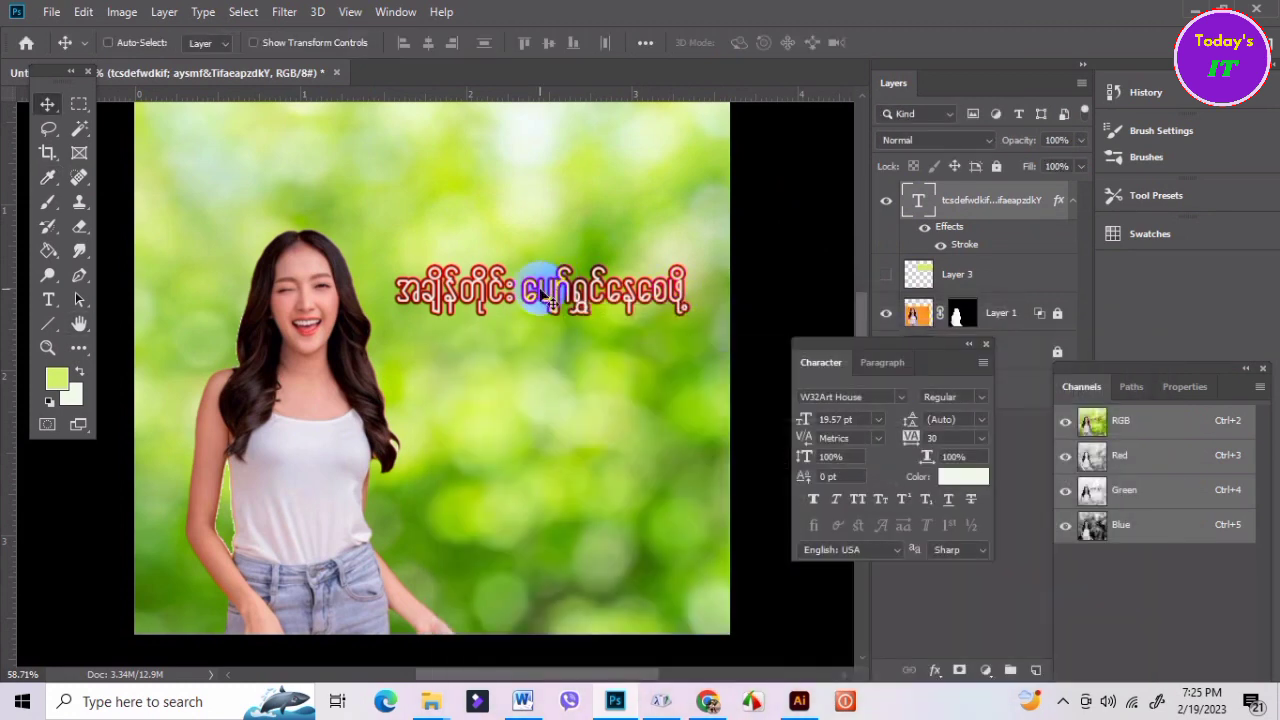
# Enlarge the red-outlined Burmese headline to 24.66 pt and move it toward the top.
pyautogui.hotkey('ctrl', 't')
pyautogui.moveTo(398, 265); pyautogui.dragTo(548, 241)
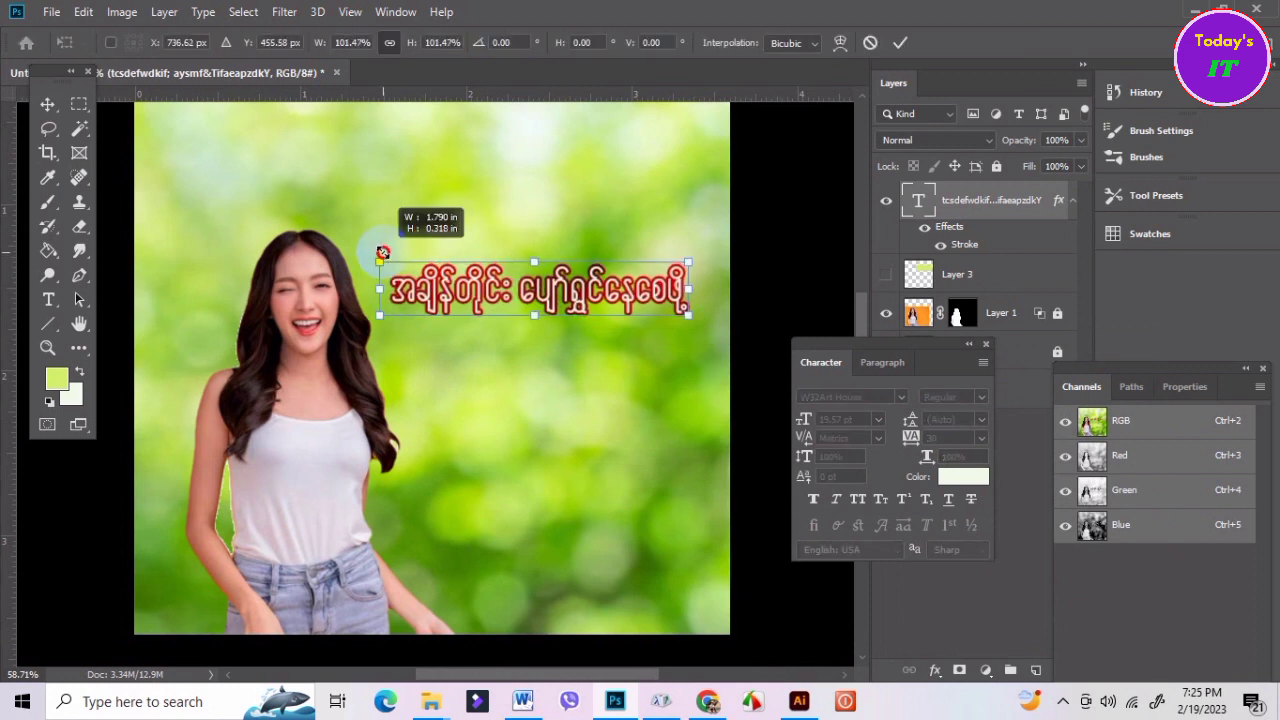
pyautogui.click(570, 256)
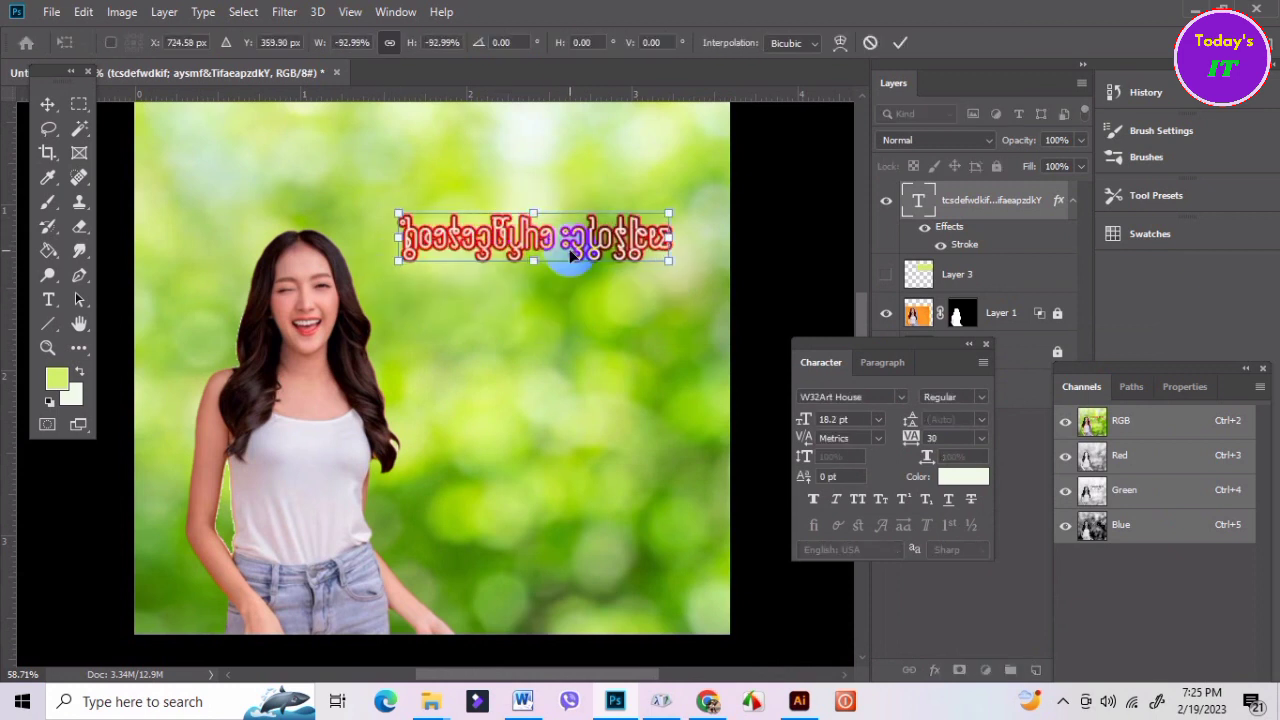
pyautogui.moveTo(570, 256)
pyautogui.mouseDown()
pyautogui.moveTo(688, 314)
pyautogui.moveTo(748, 326)
pyautogui.mouseUp()
pyautogui.moveTo(672, 299); pyautogui.dragTo(617, 185)
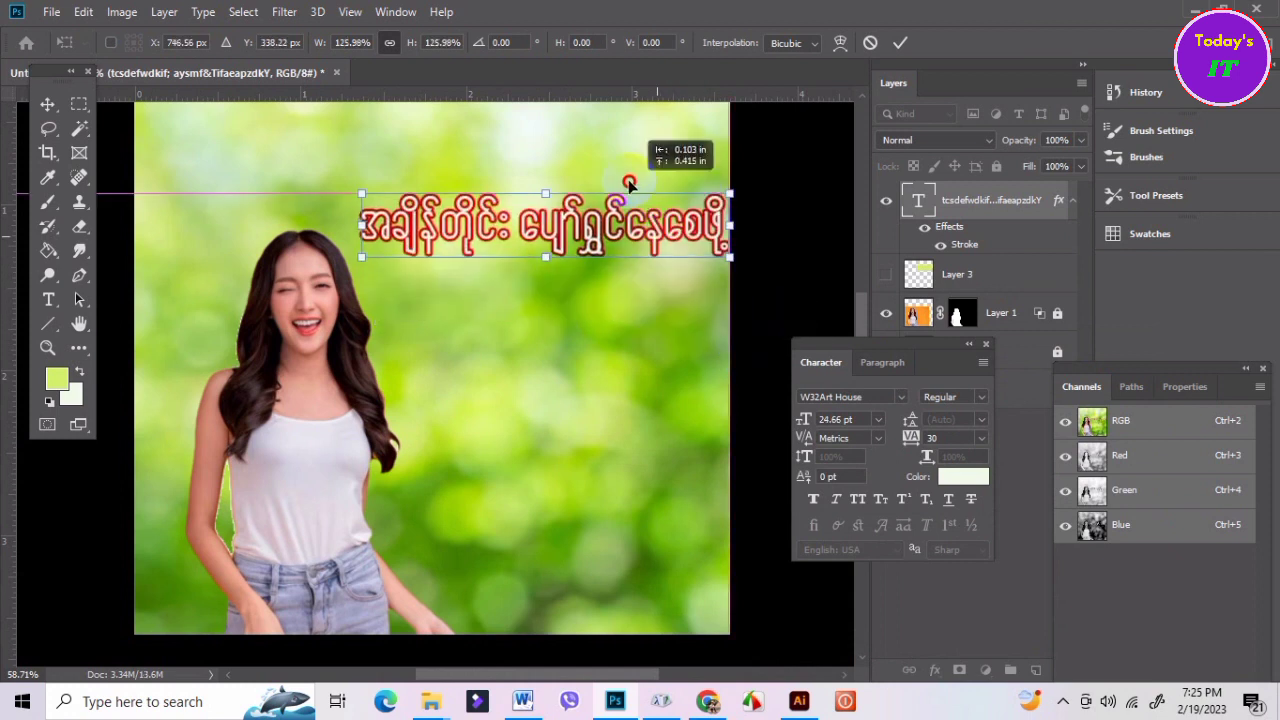
pyautogui.click(900, 42)
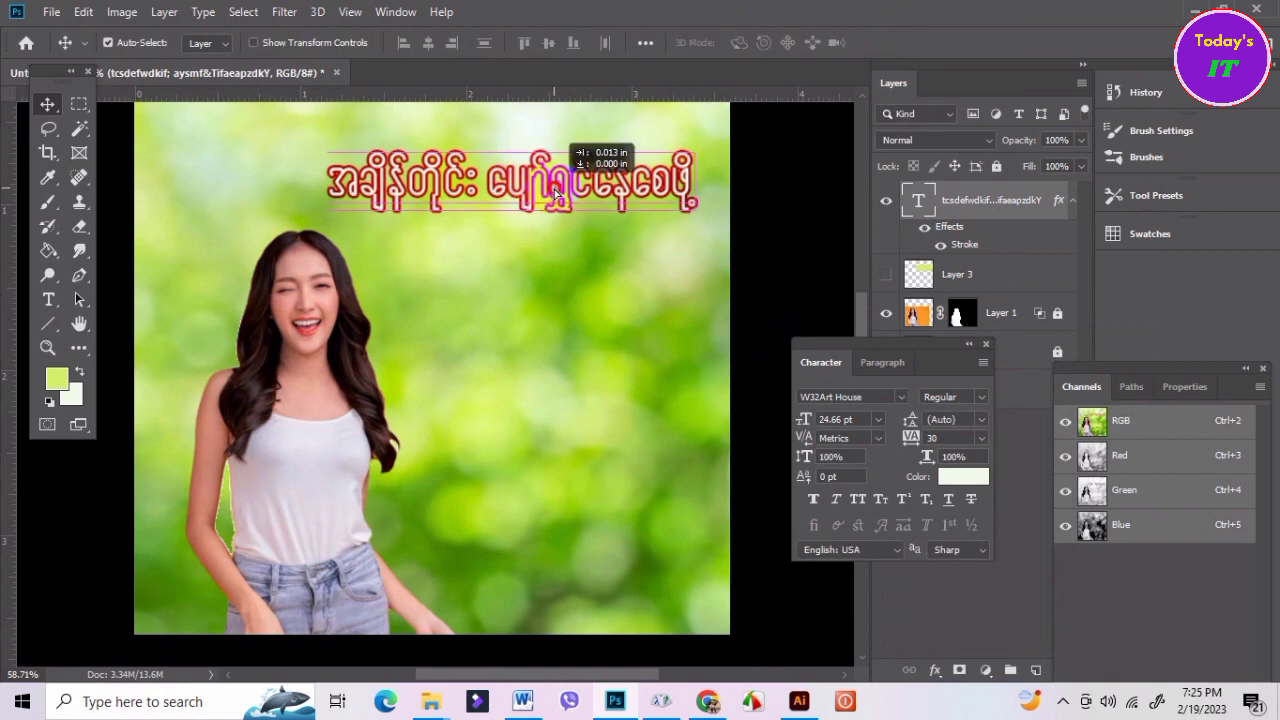
# Nudge the headline up and left so it sits above the woman's head.
pyautogui.scroll(3, 556, 193)
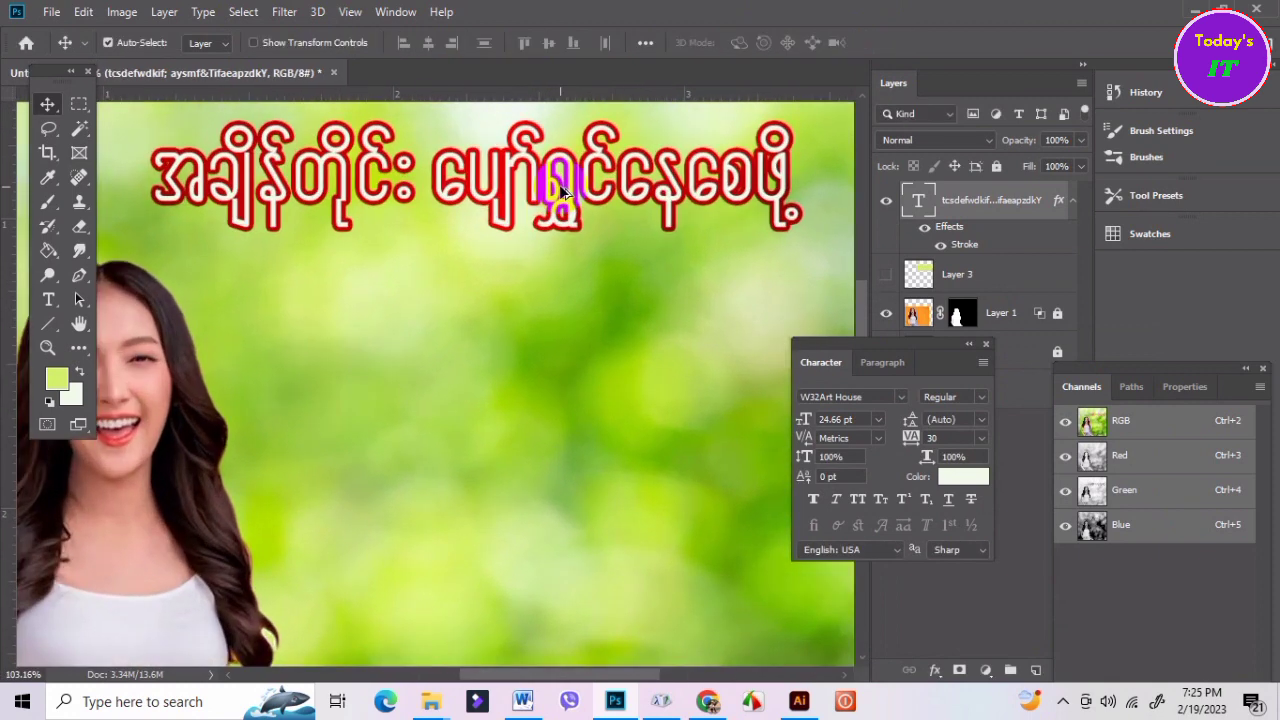
pyautogui.scroll(-2, 512, 286)
pyautogui.scroll(-1, 512, 286)
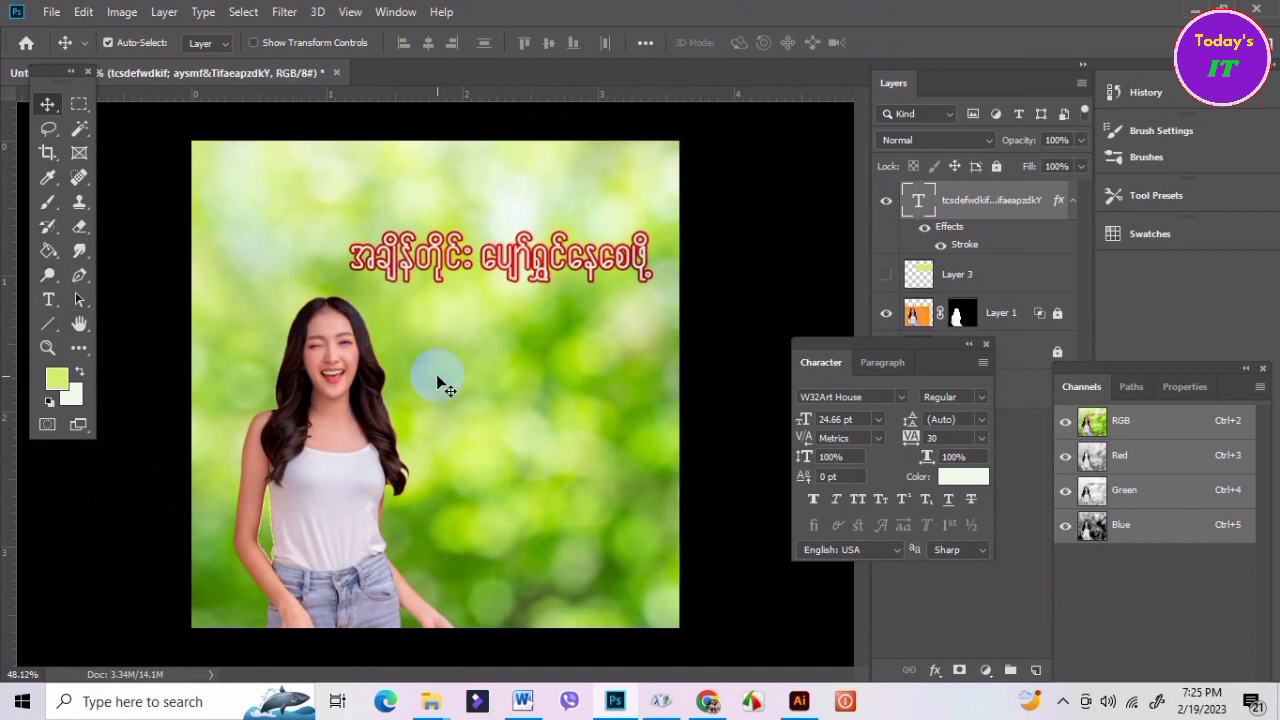
pyautogui.click(606, 708)
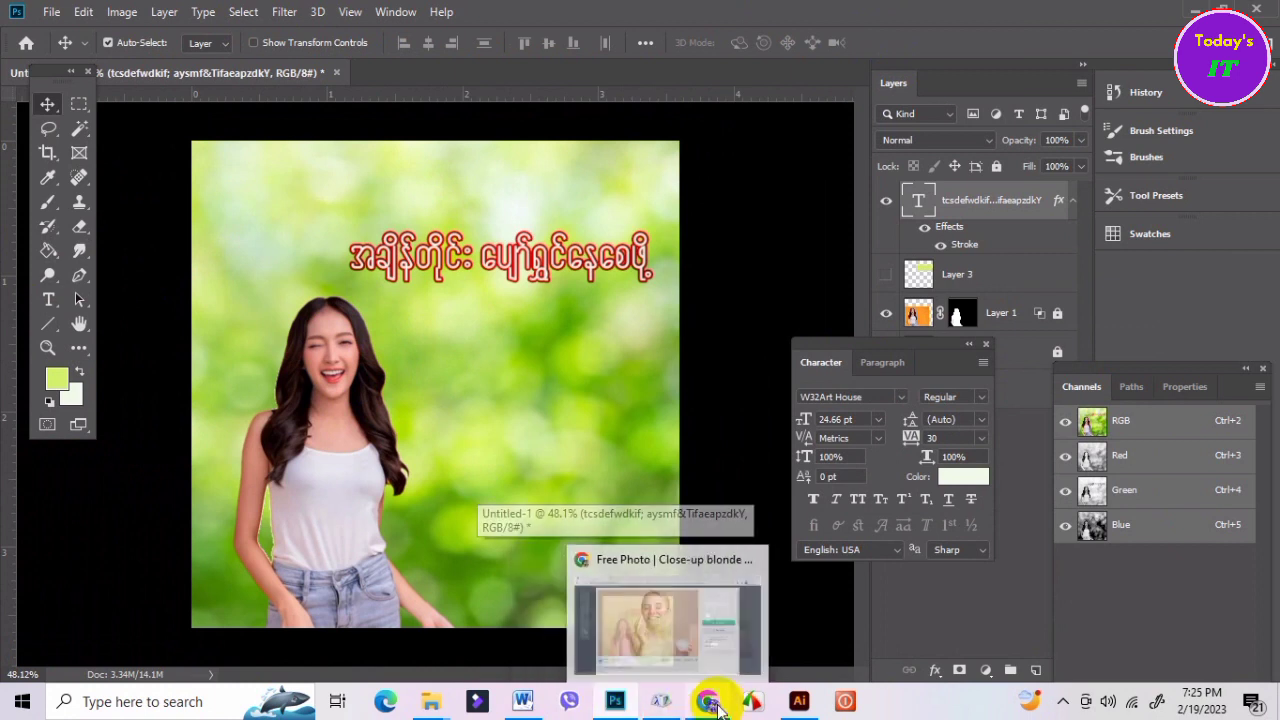
pyautogui.moveTo(707, 701)
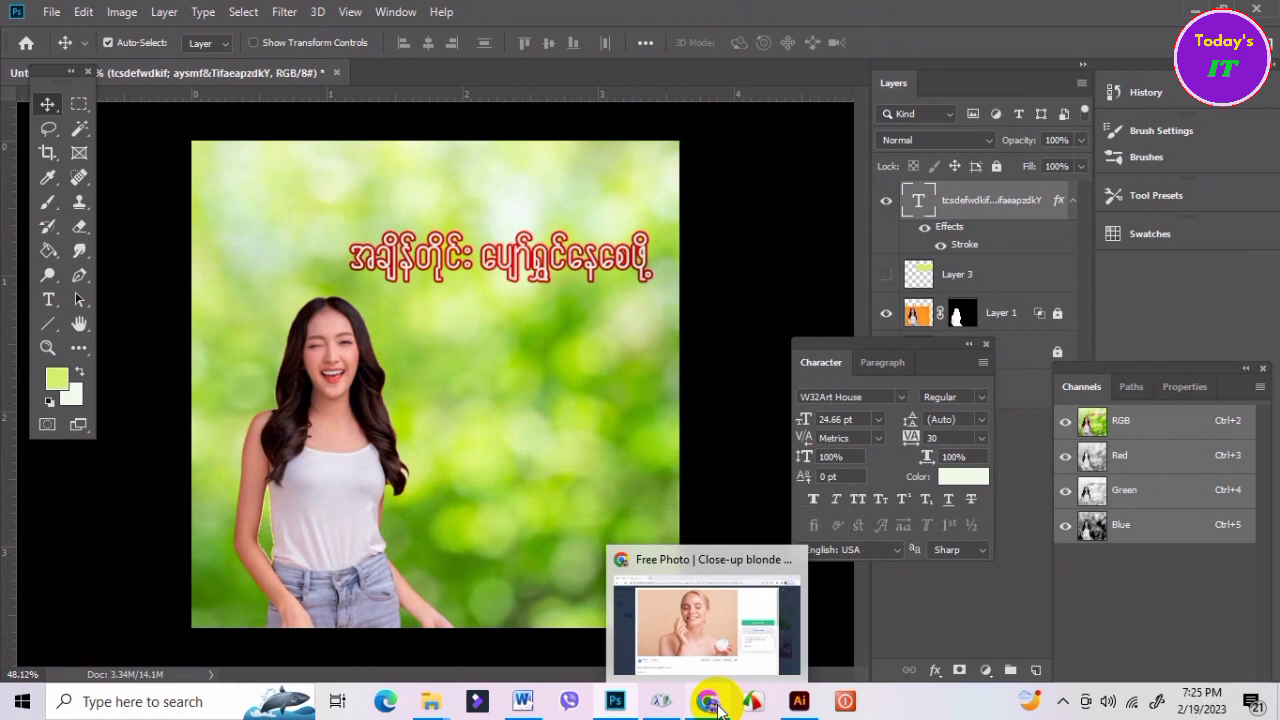
pyautogui.moveTo(530, 258); pyautogui.dragTo(533, 215)
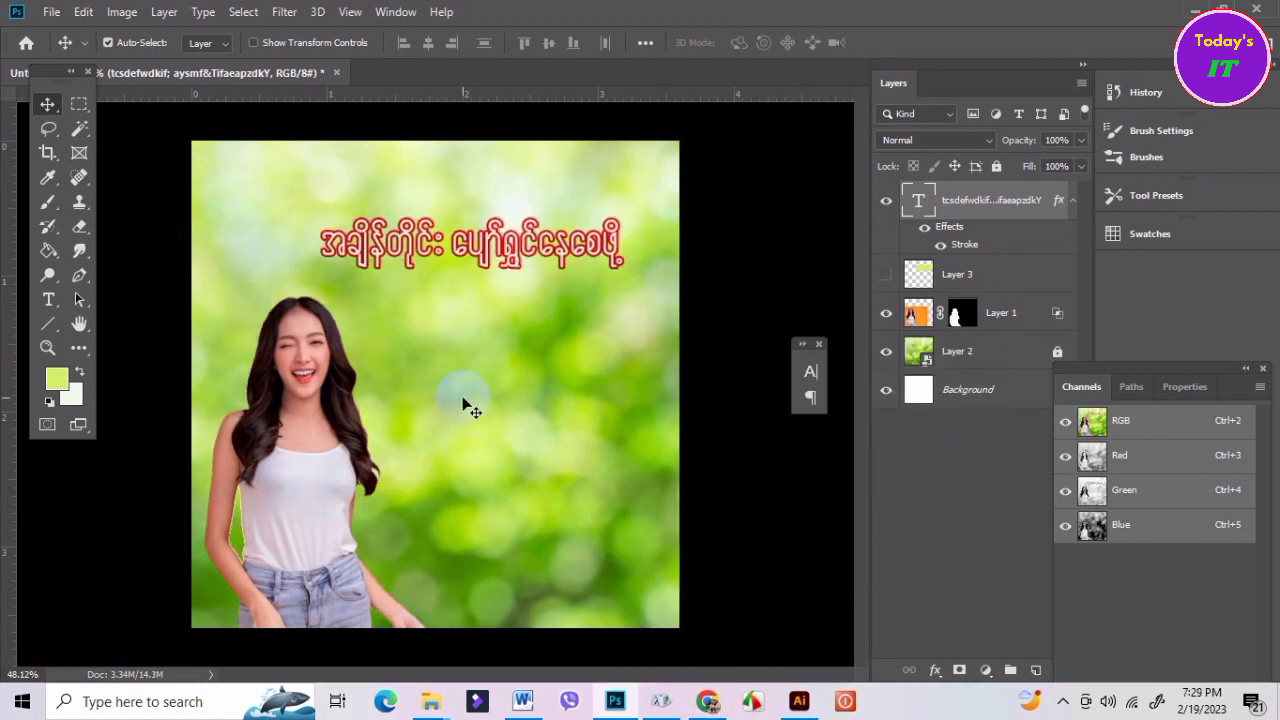
pyautogui.moveTo(492, 247); pyautogui.dragTo(424, 232)
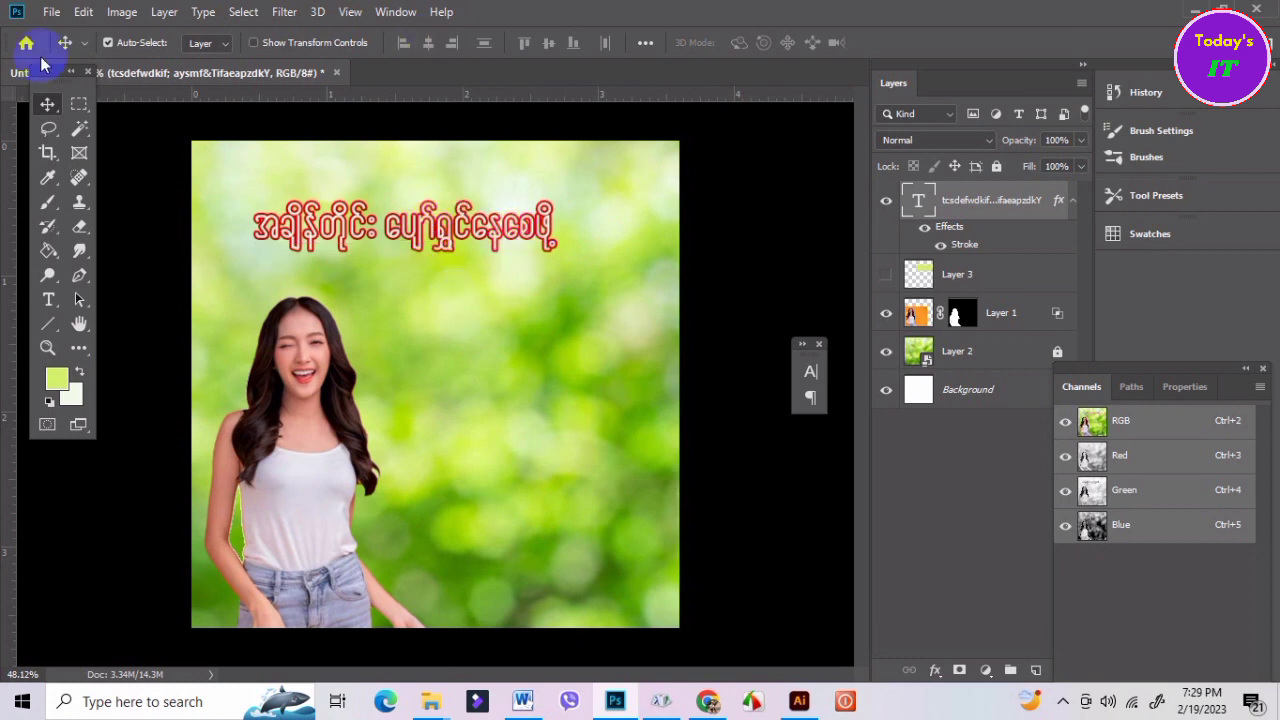
pyautogui.click(48, 298)
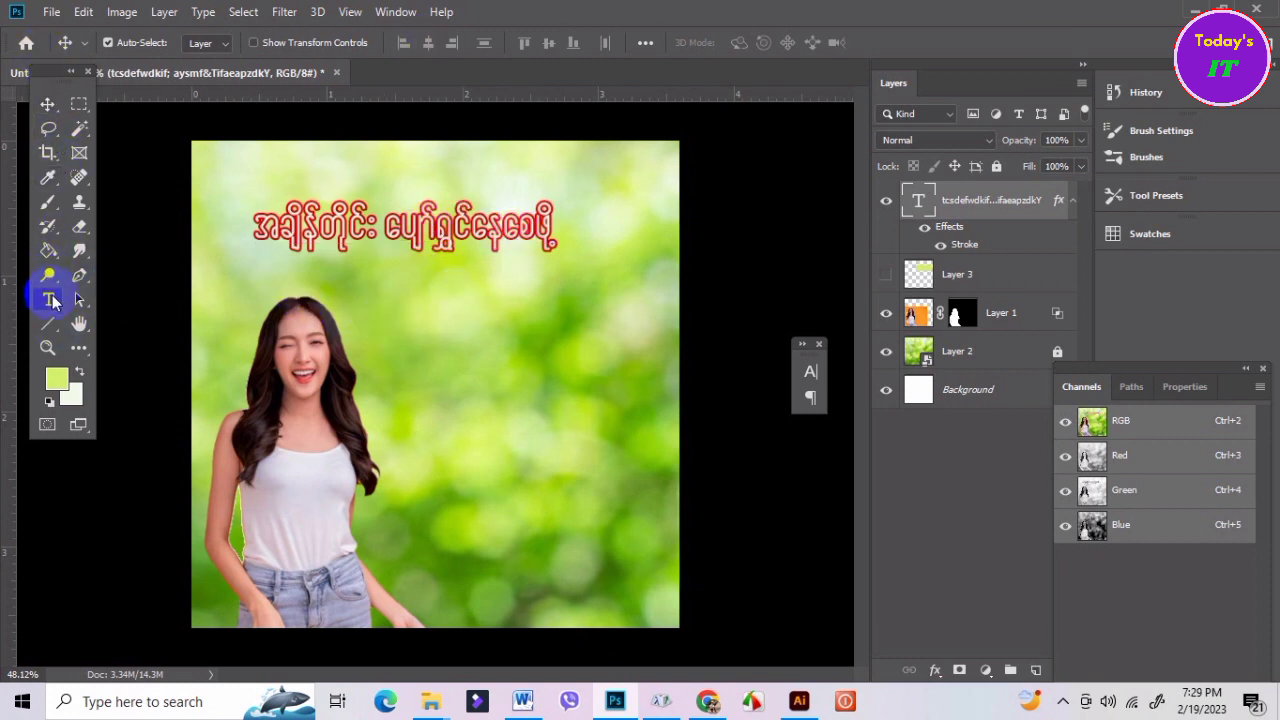
# Add a white Times New Roman text layer reading 'Oramin - F' below the headline.
pyautogui.click(434, 332)
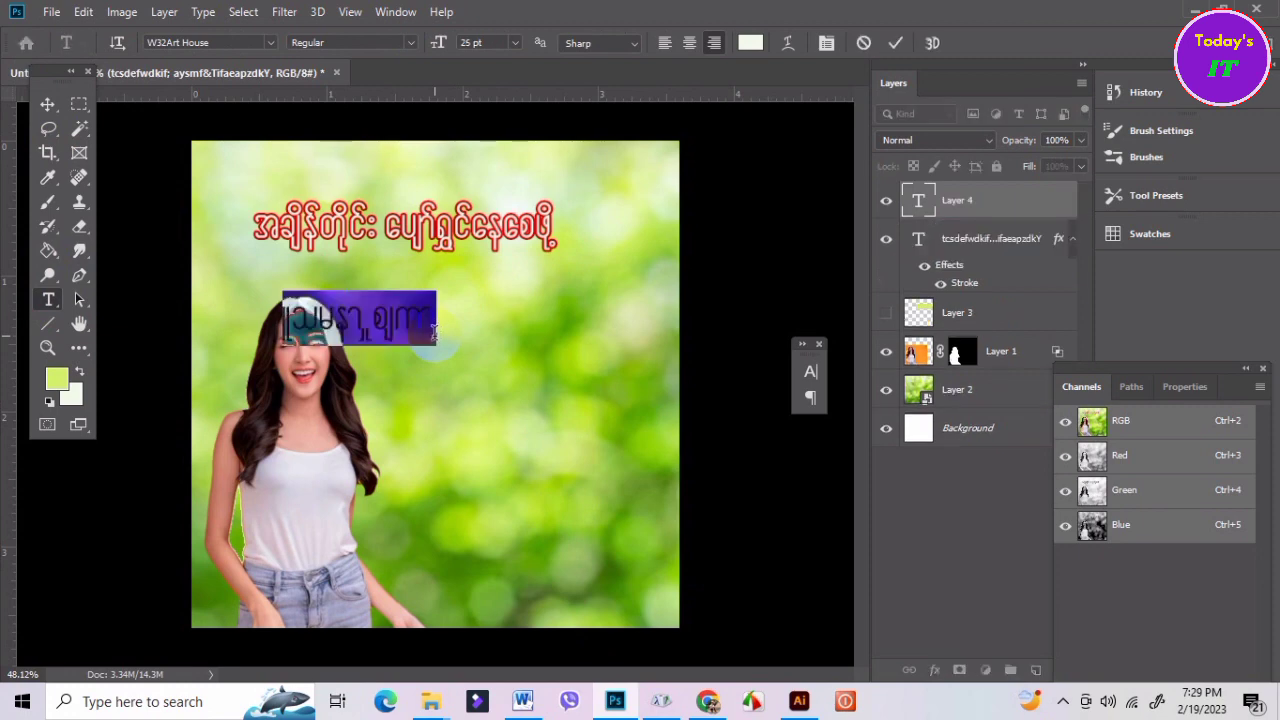
pyautogui.click(270, 42)
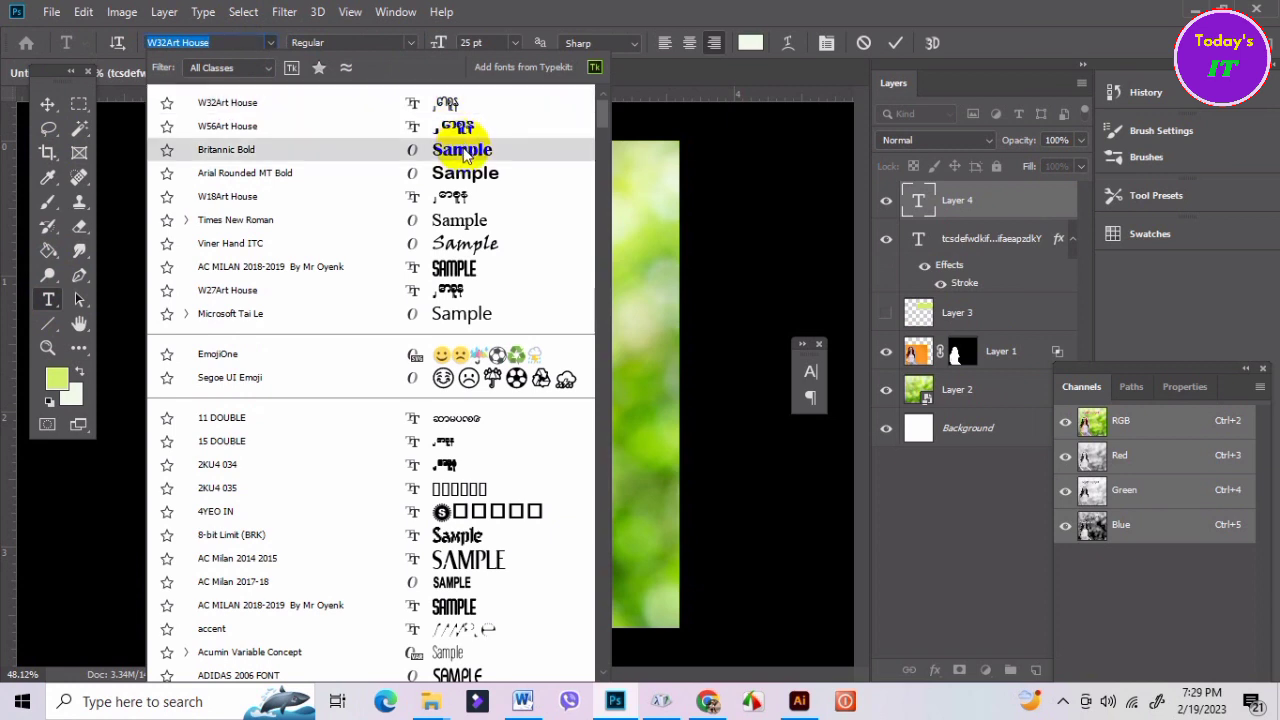
pyautogui.click(449, 226)
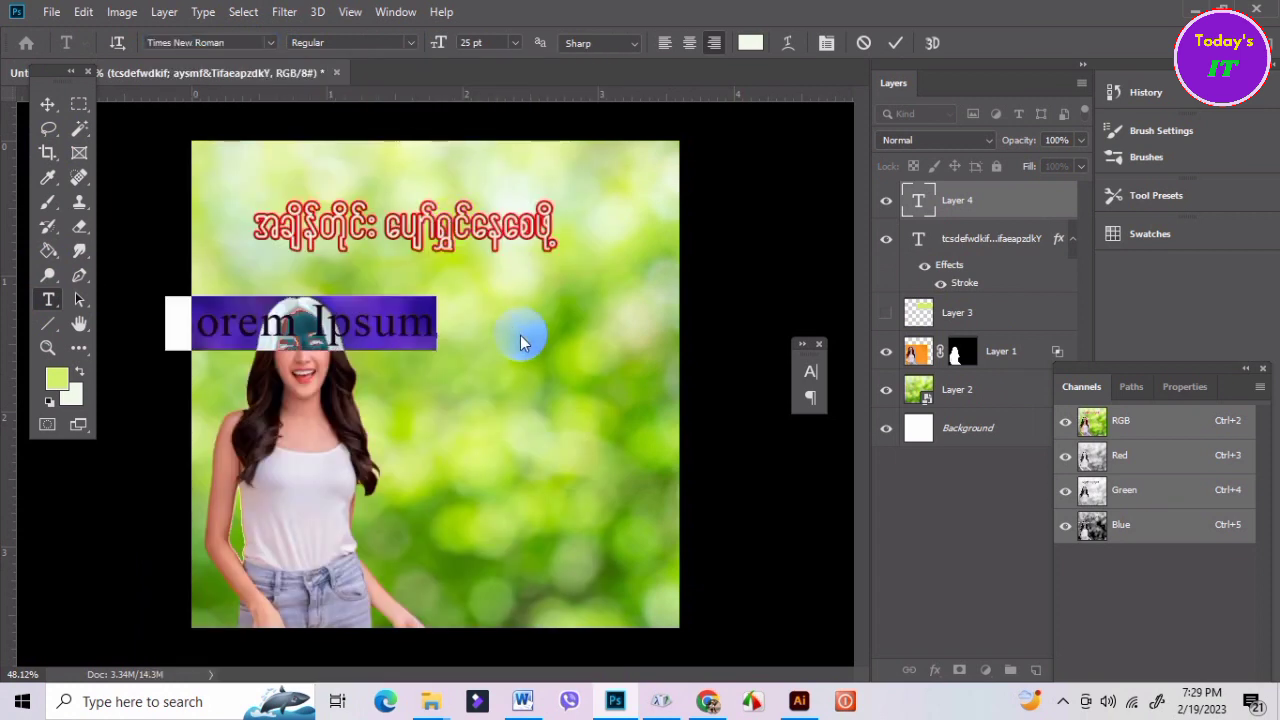
pyautogui.press('BackSpace')
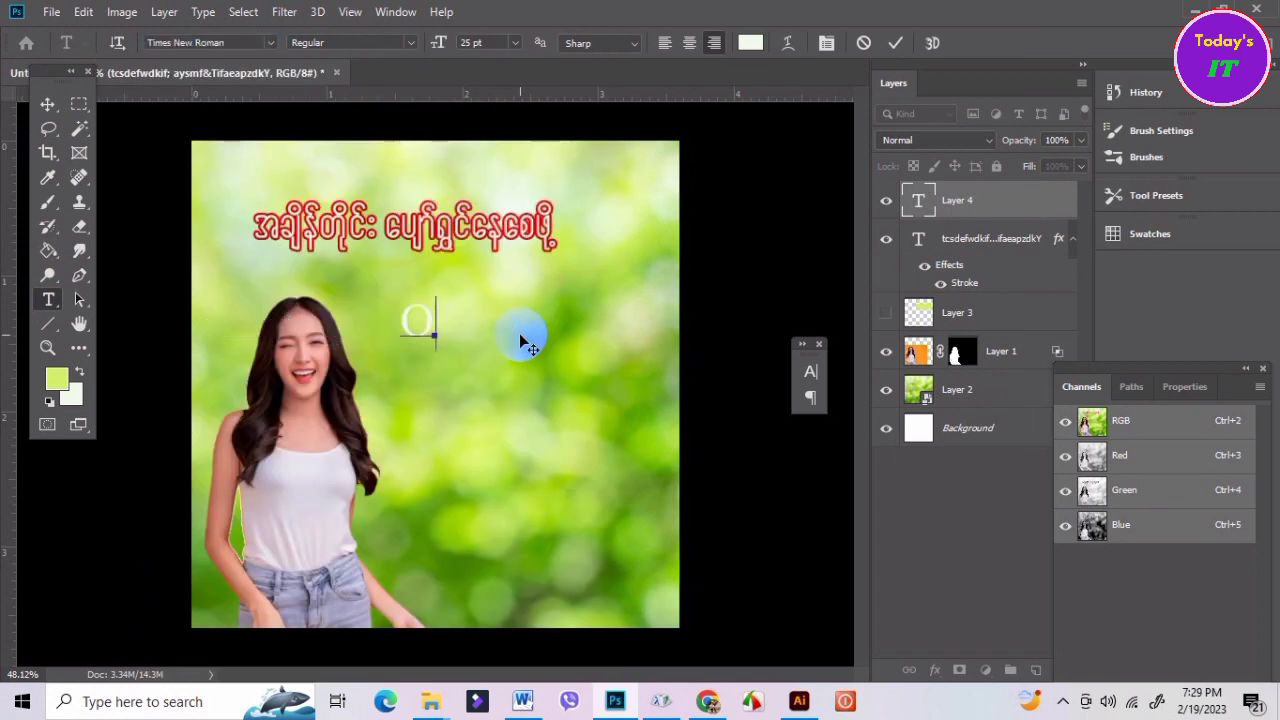
pyautogui.write('Oramin ')
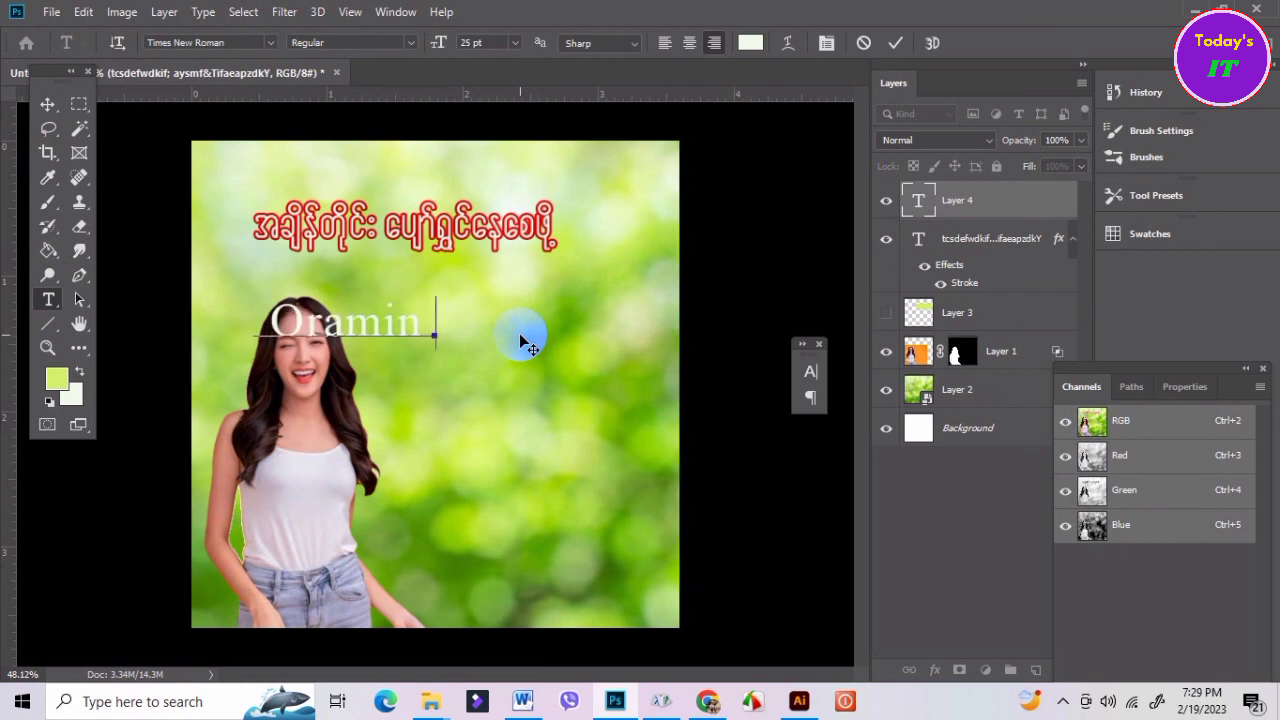
pyautogui.write('- F')
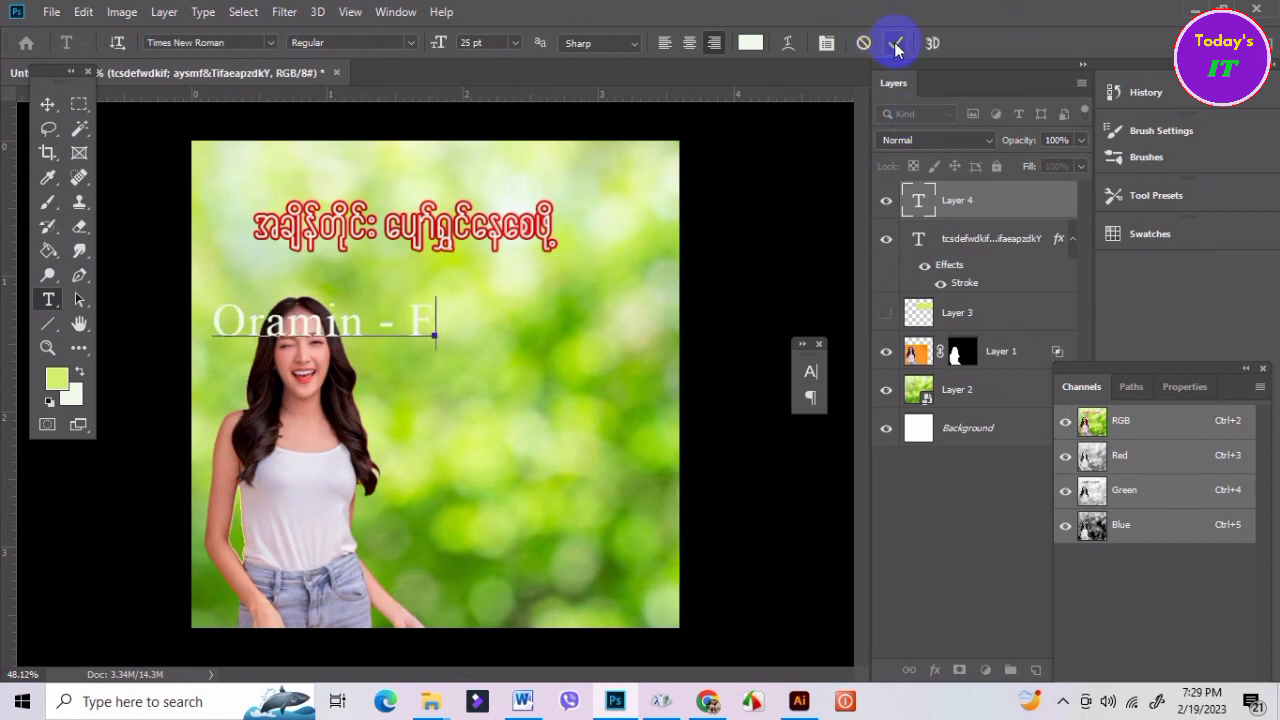
# Move the 'Oramin - F' title right beside the woman's head.
pyautogui.click(47, 103)
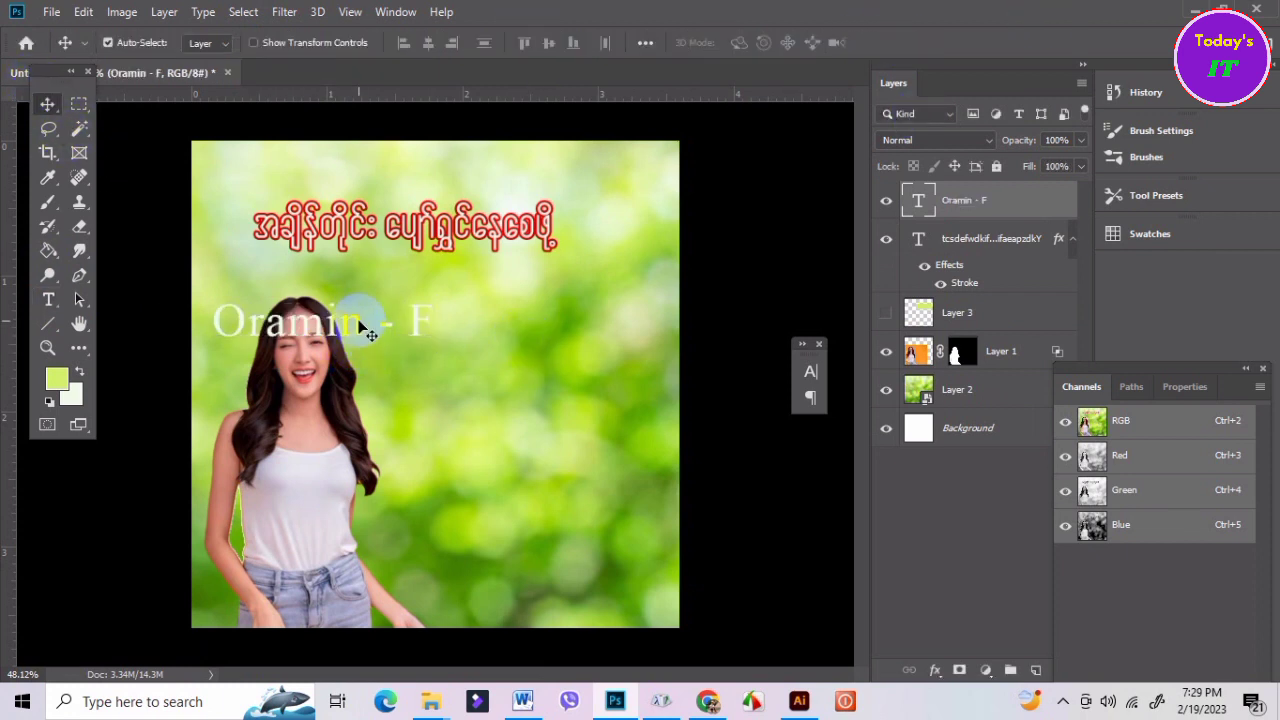
pyautogui.moveTo(357, 325); pyautogui.dragTo(547, 325)
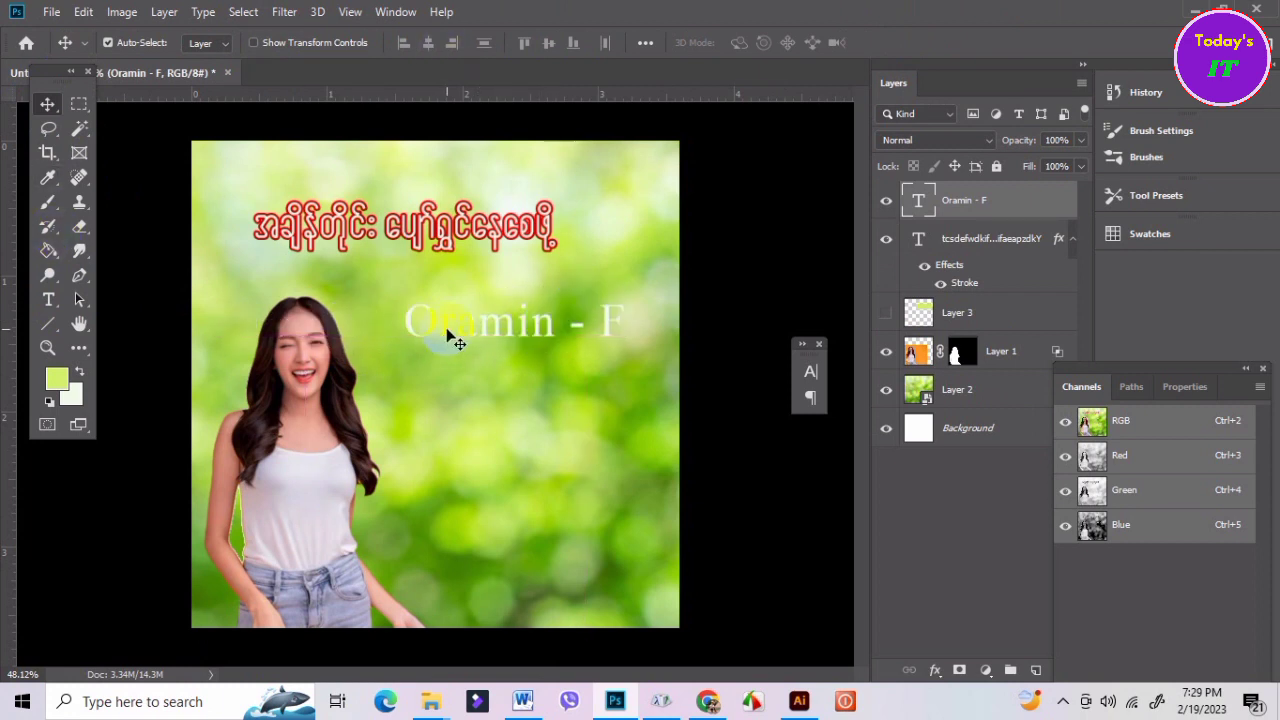
pyautogui.click(510, 228)
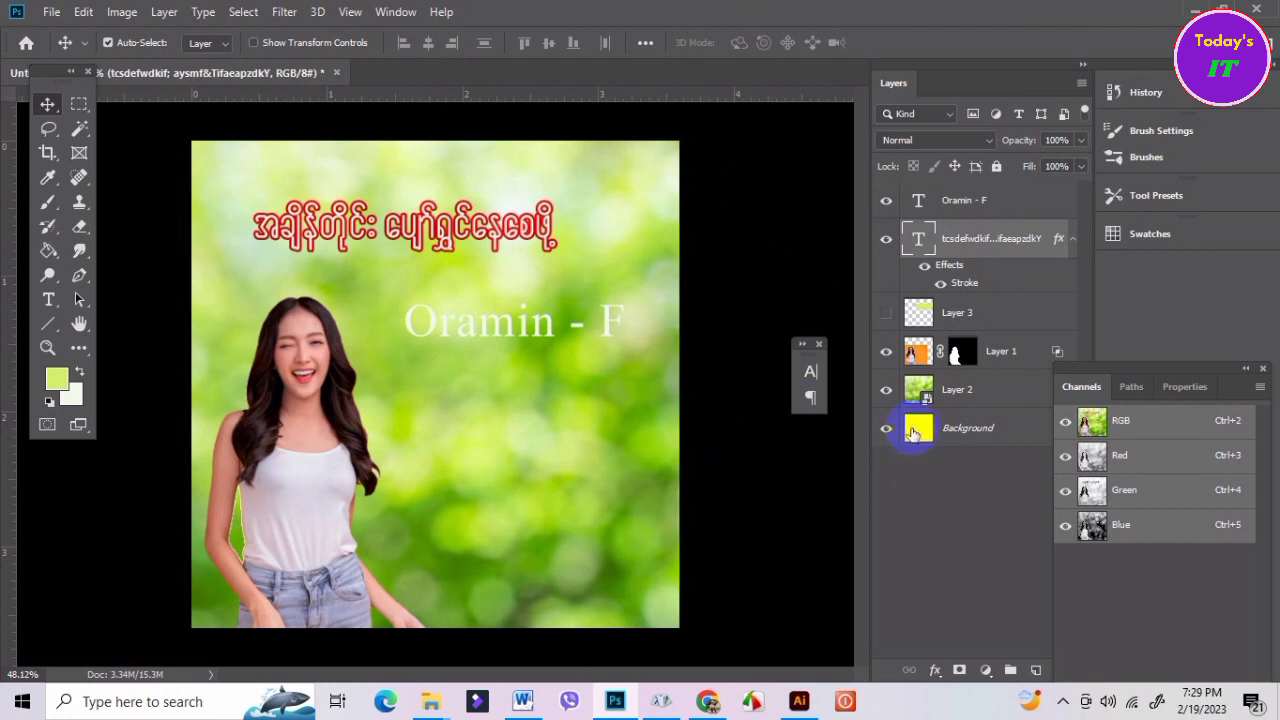
# Check the Burmese headline's stroke settings and close them without changes.
pyautogui.click(935, 670)
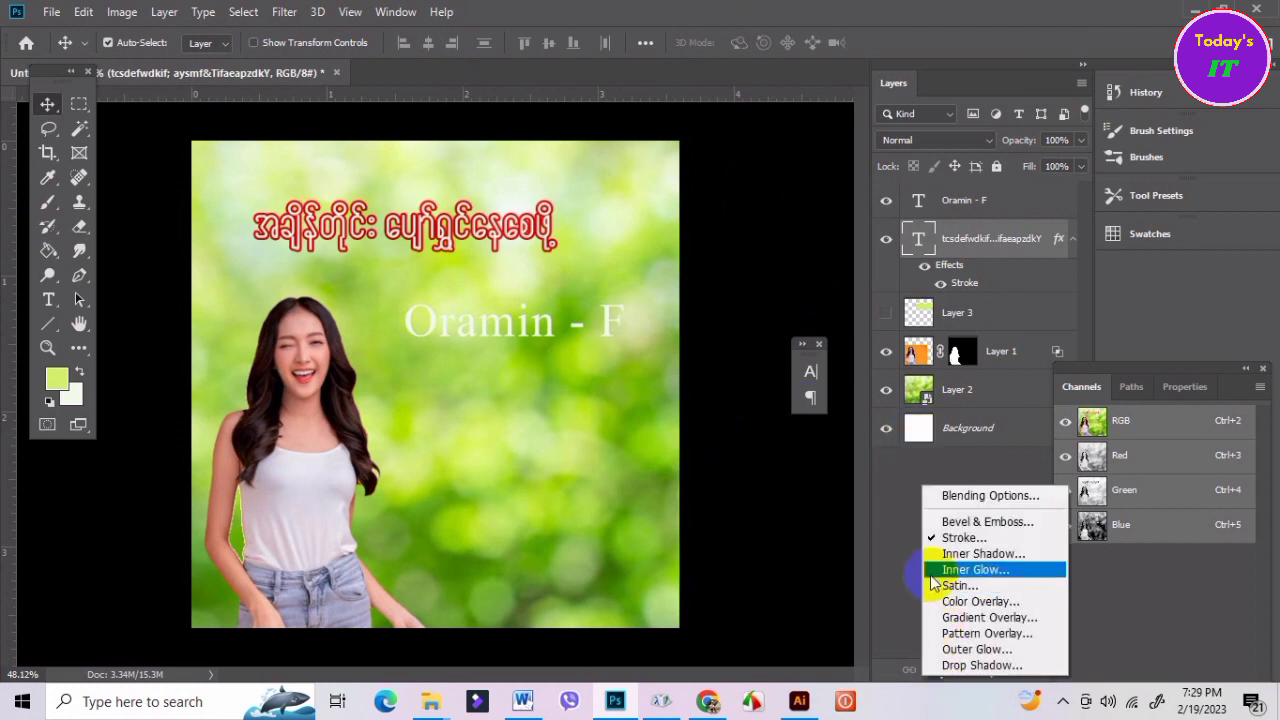
pyautogui.click(947, 540)
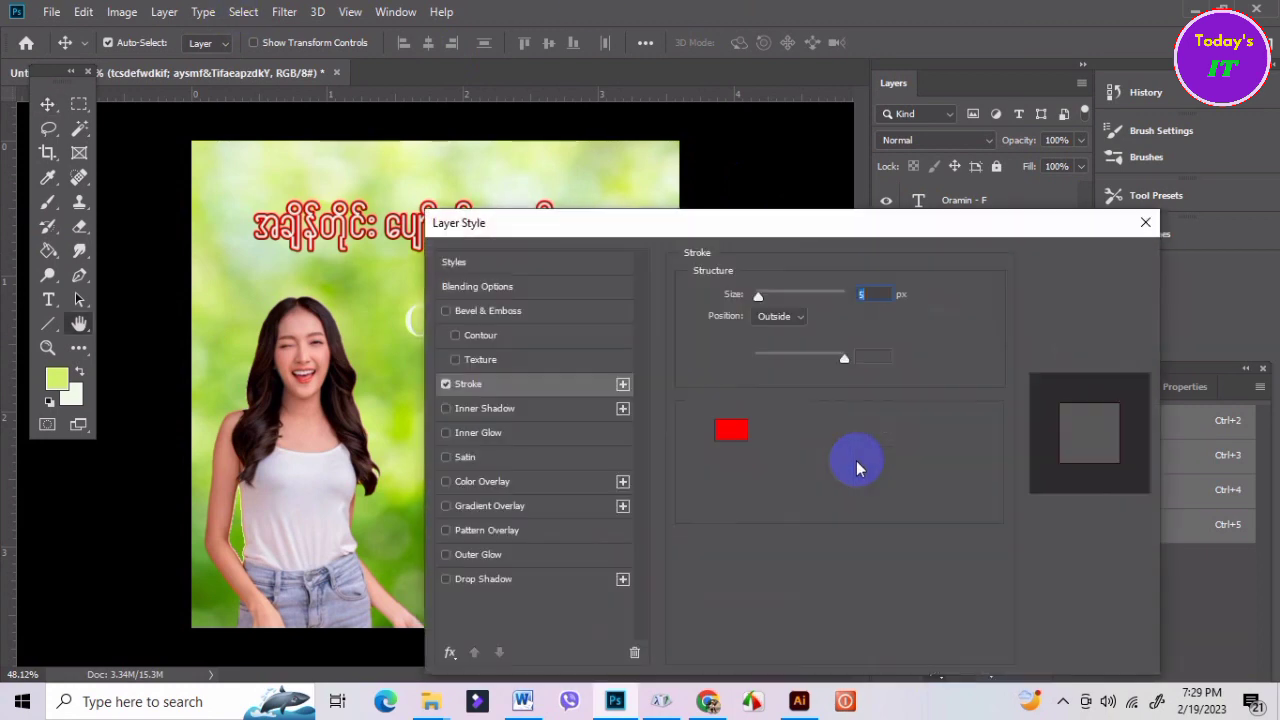
pyautogui.moveTo(823, 229)
pyautogui.mouseDown()
pyautogui.moveTo(807, 390)
pyautogui.moveTo(855, 388)
pyautogui.mouseUp()
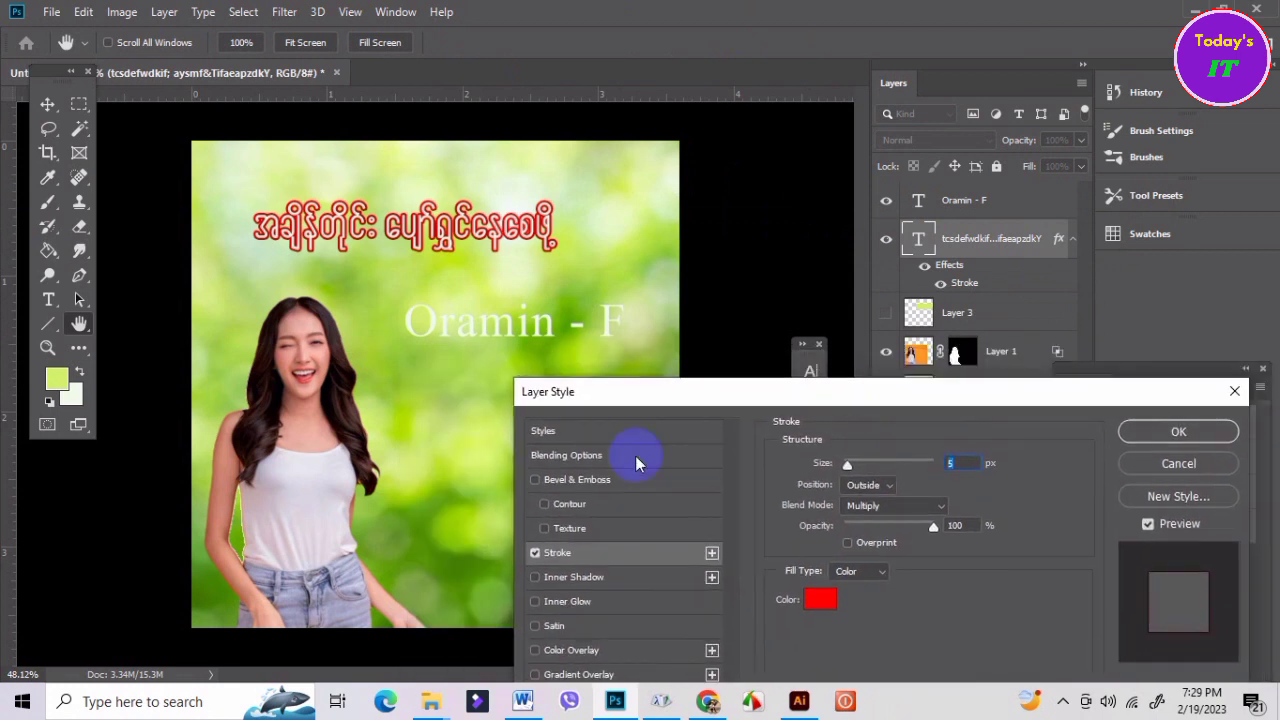
pyautogui.click(1180, 464)
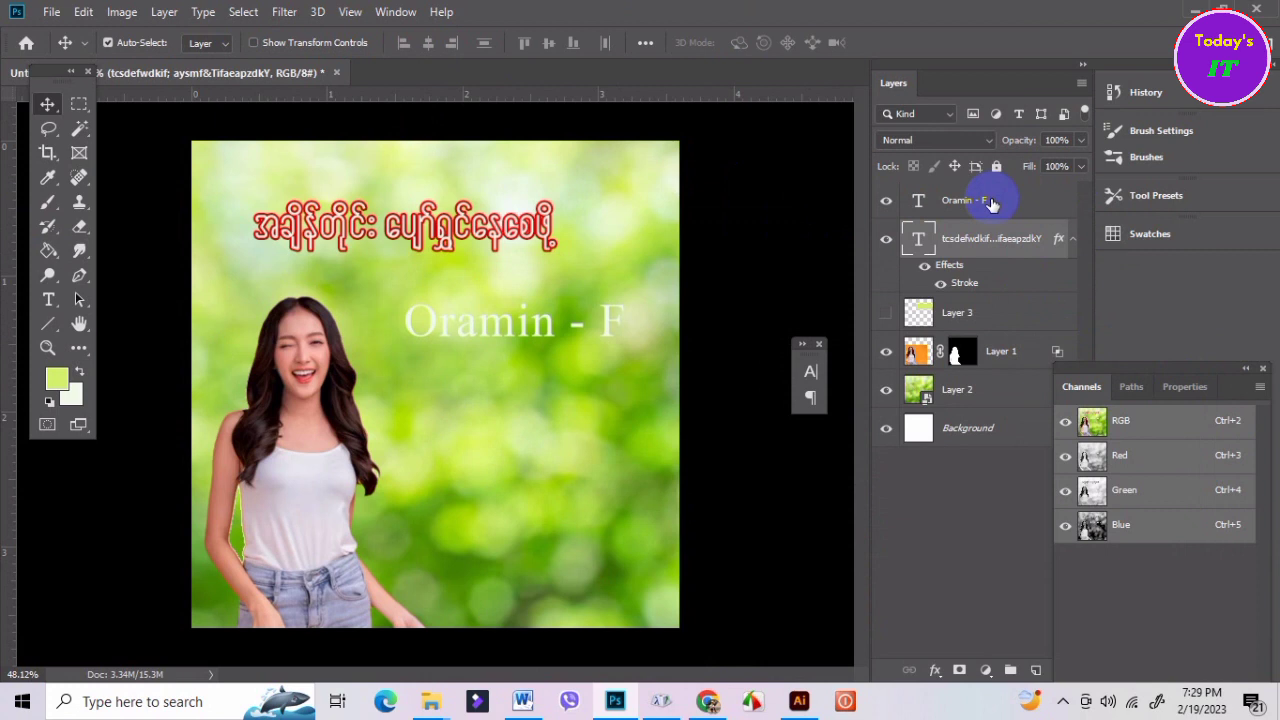
# Give 'Oramin - F' a red 5 px outside stroke and nudge it down-left beside the face.
pyautogui.click(990, 201)
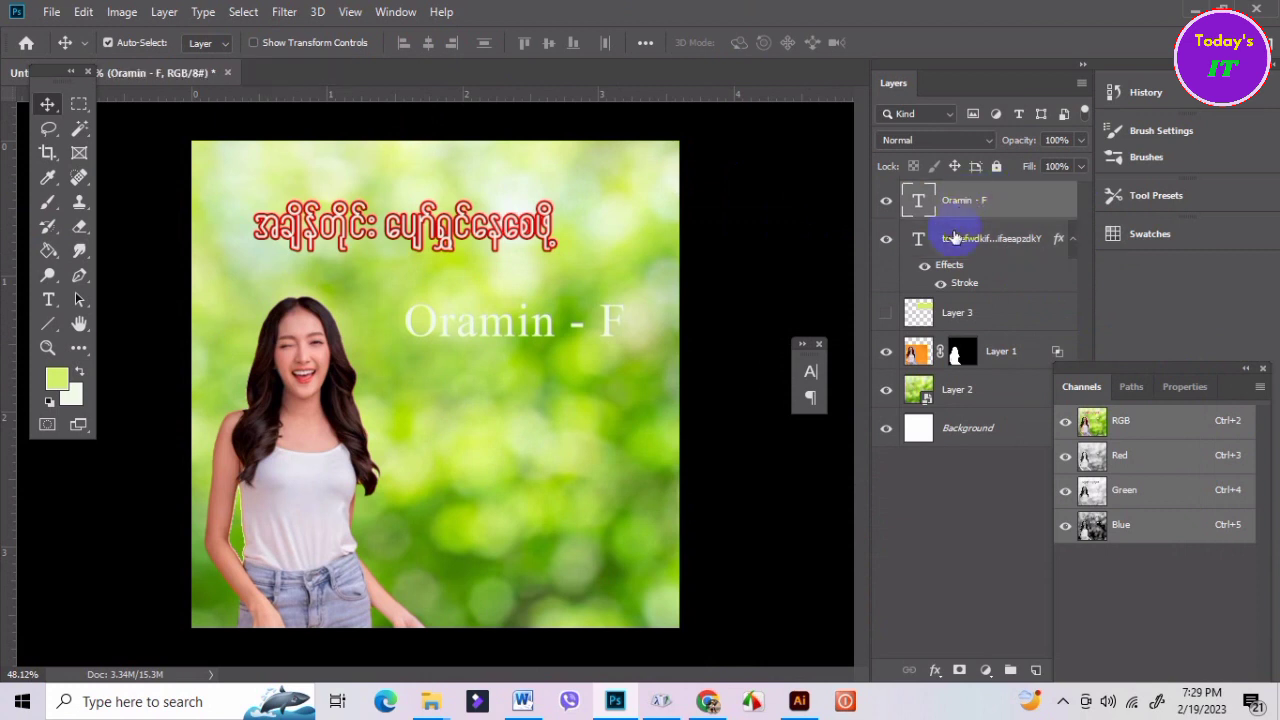
pyautogui.click(935, 671)
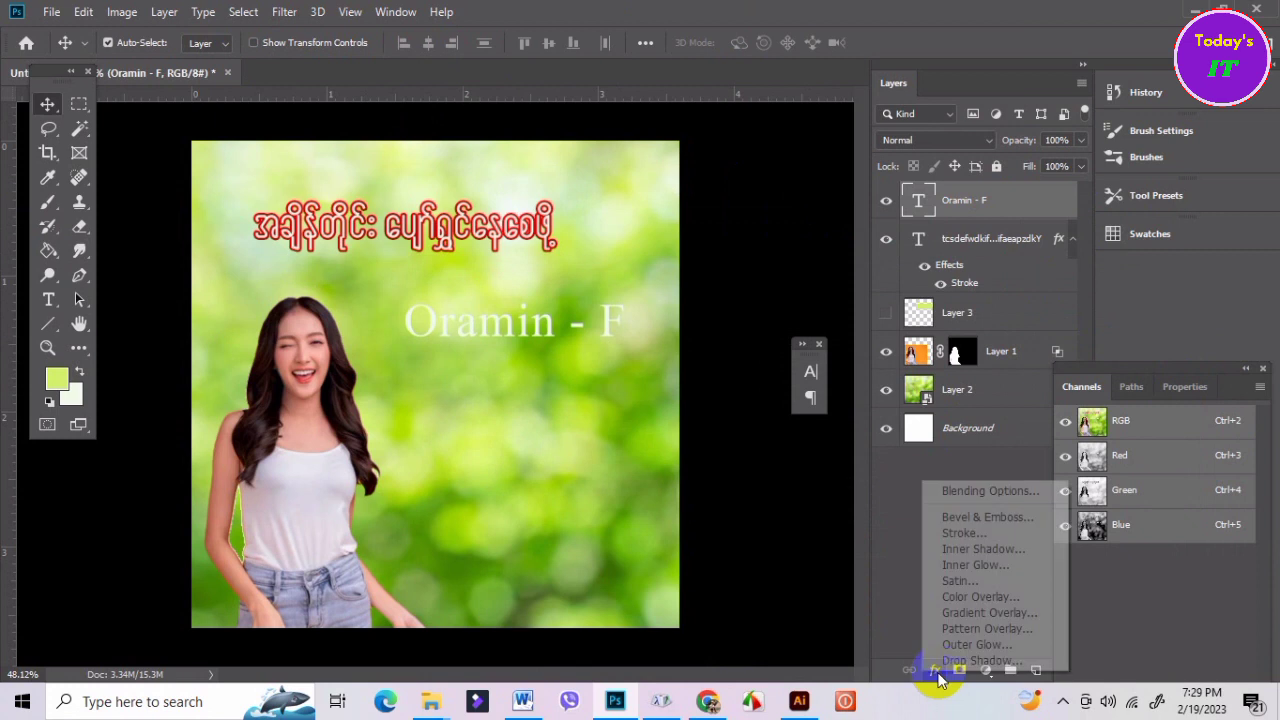
pyautogui.click(950, 533)
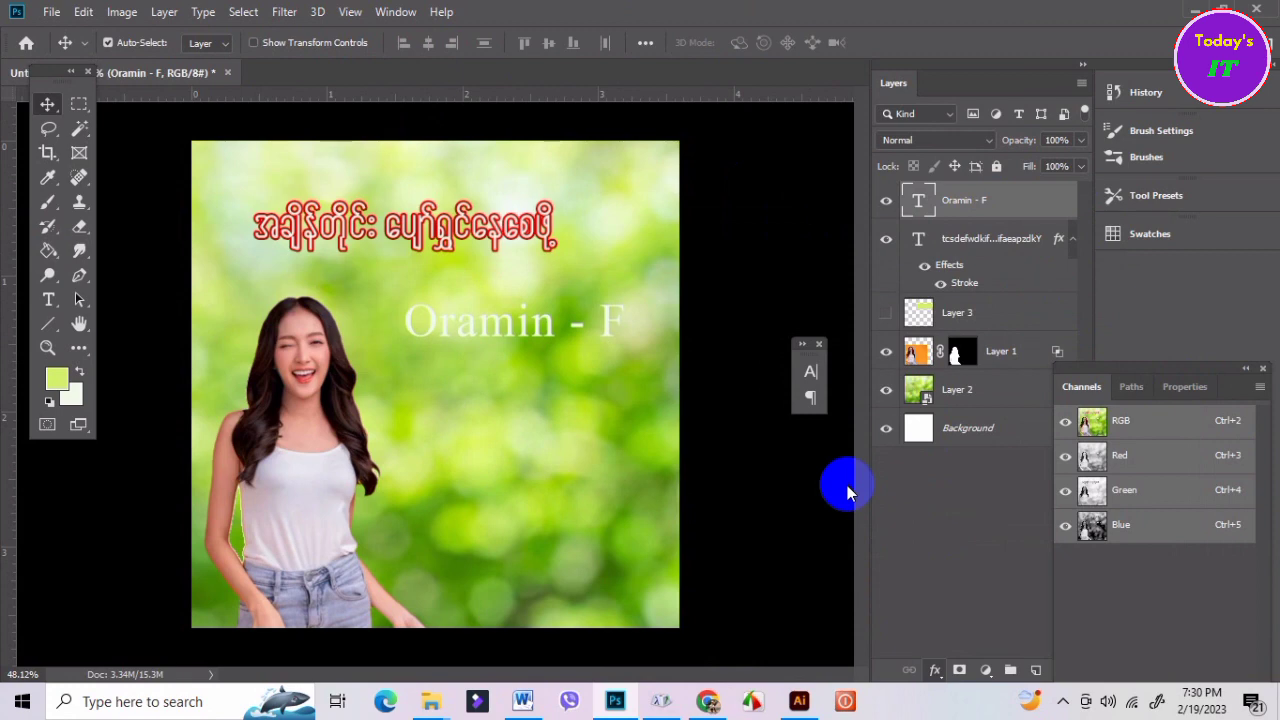
pyautogui.press('h')
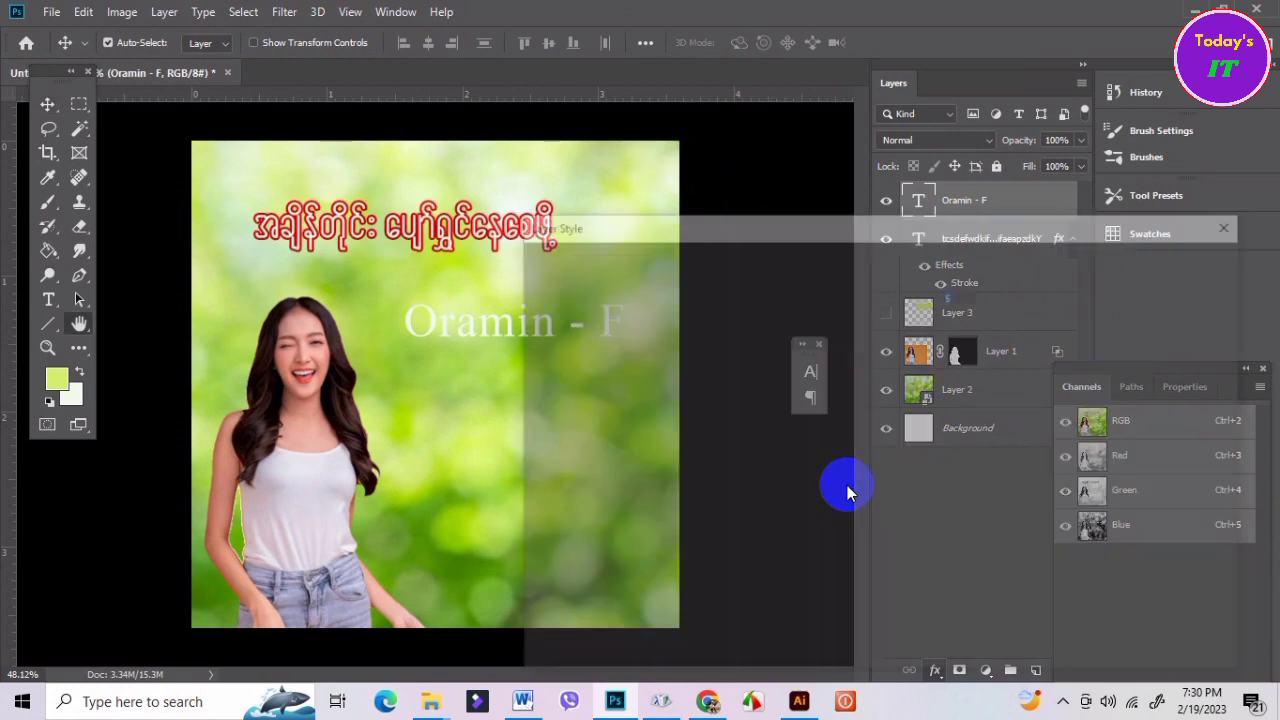
pyautogui.click(1180, 265)
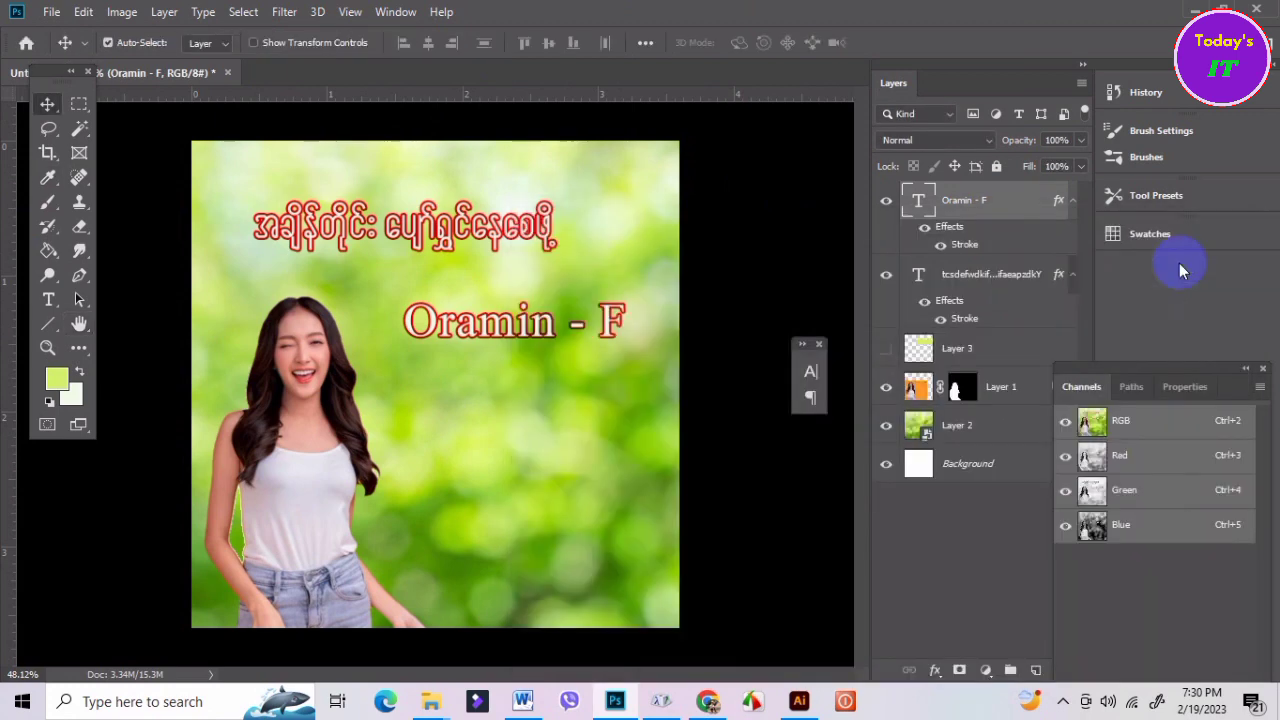
pyautogui.moveTo(615, 333); pyautogui.dragTo(617, 339)
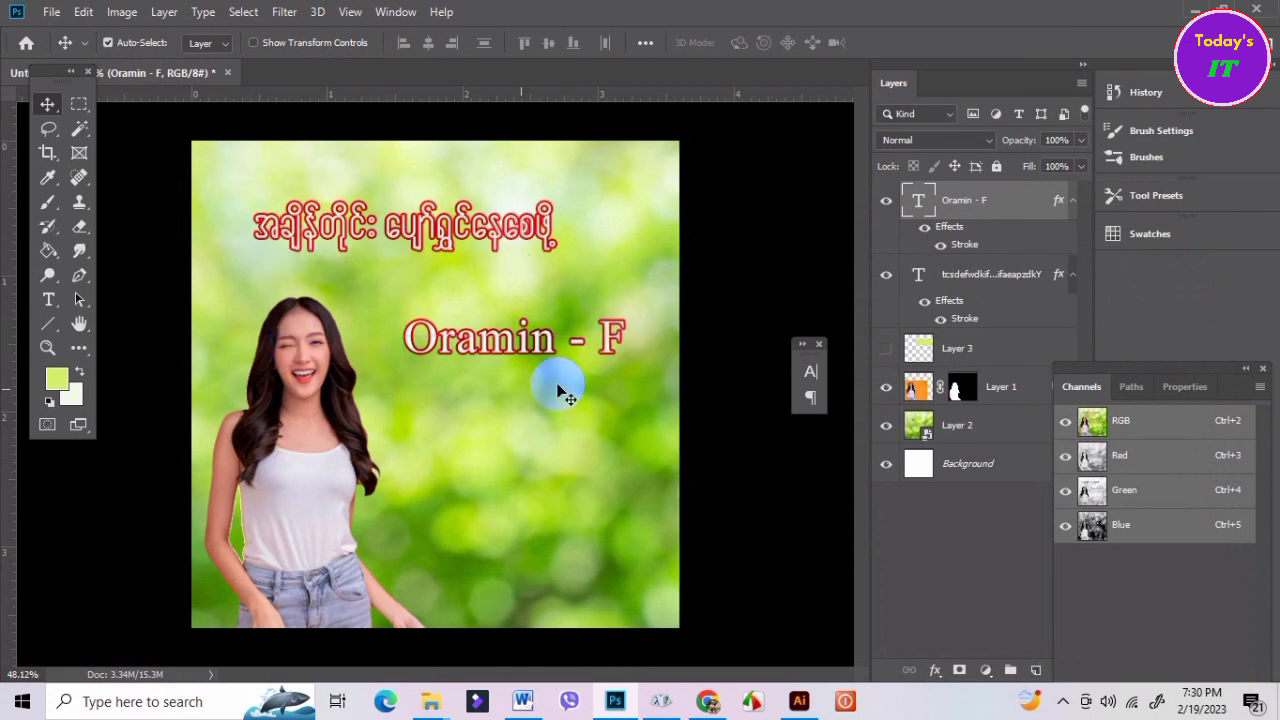
pyautogui.moveTo(611, 339); pyautogui.dragTo(575, 341)
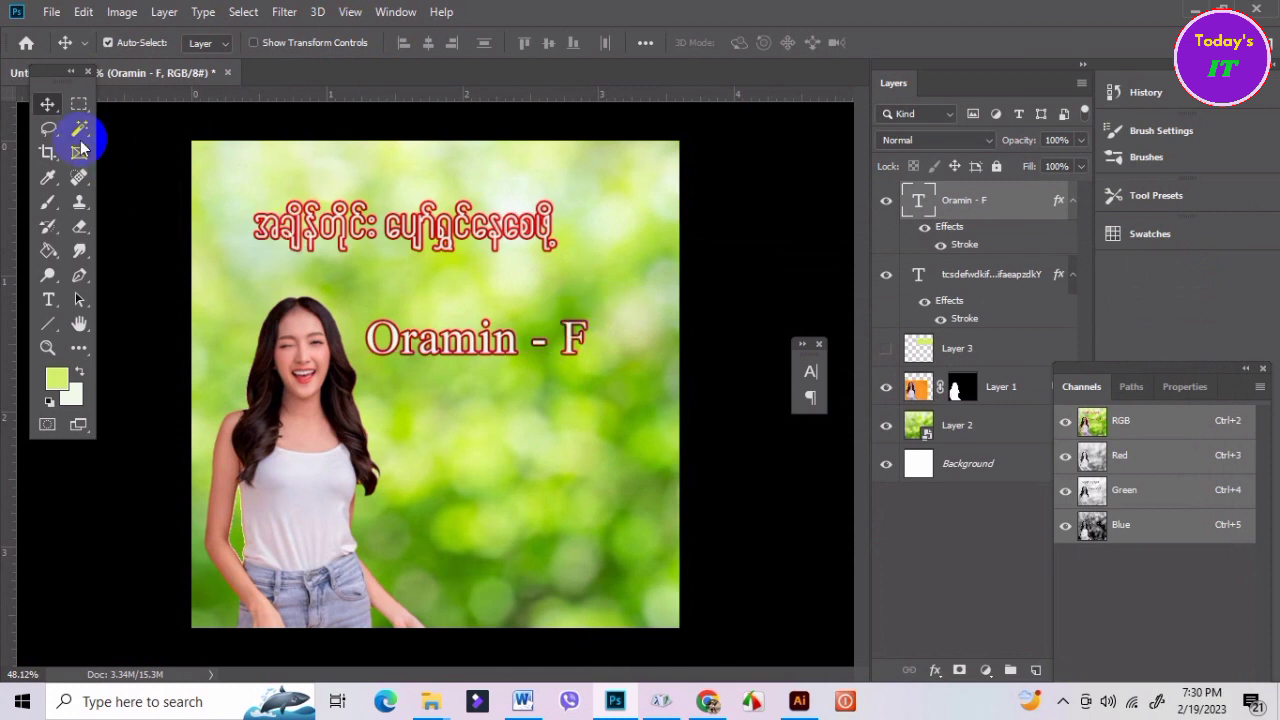
# Duplicate the red-stroked Burmese headline and drag the copy below 'Oramin - F'.
pyautogui.click(48, 299)
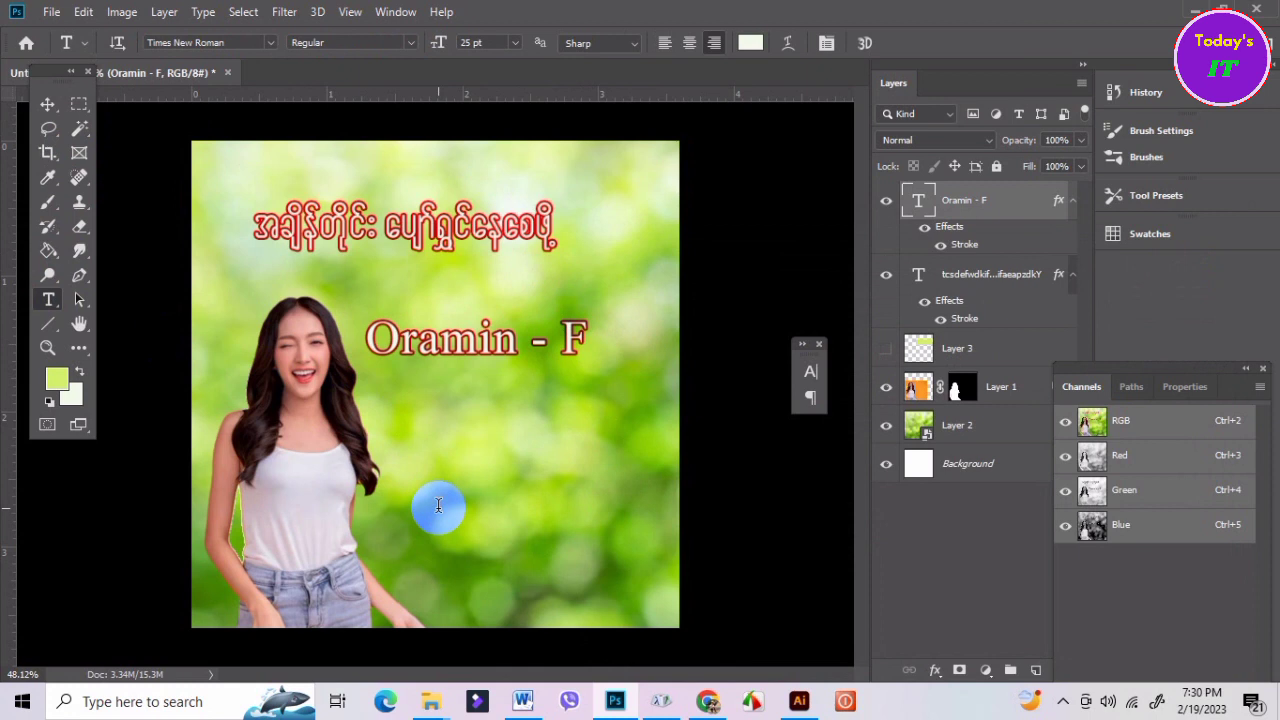
pyautogui.click(438, 505)
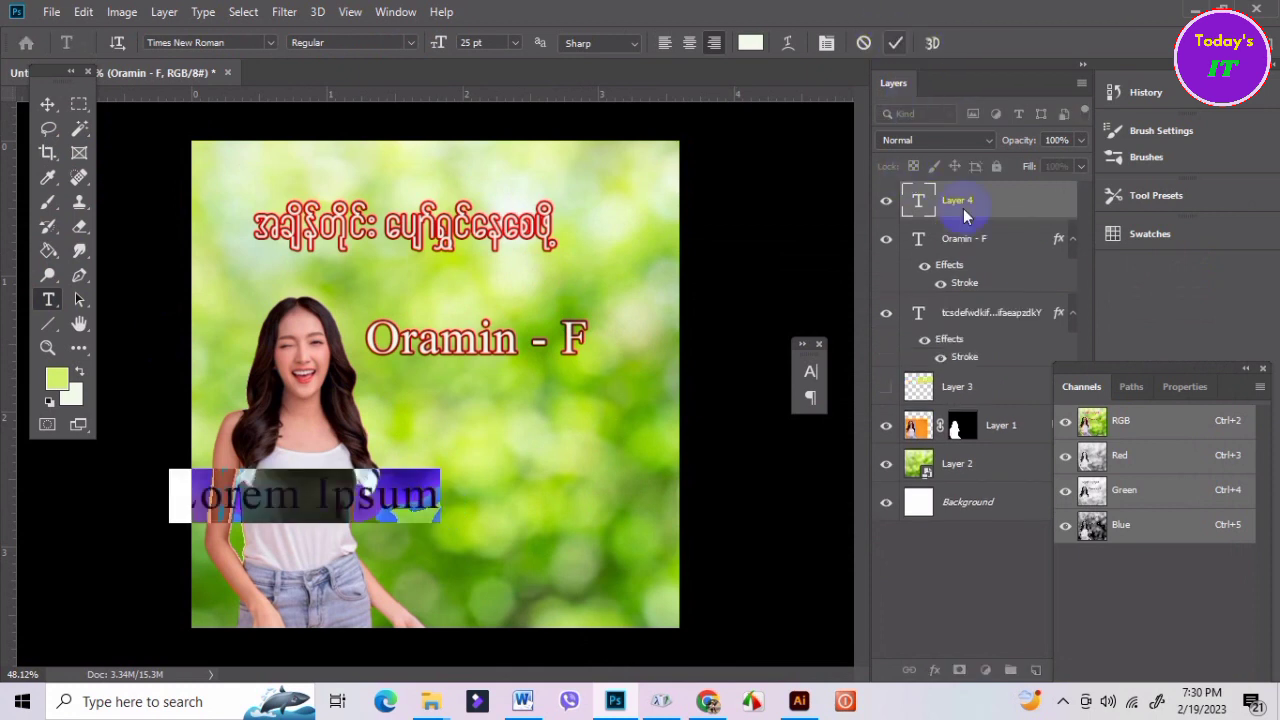
pyautogui.press('Escape')
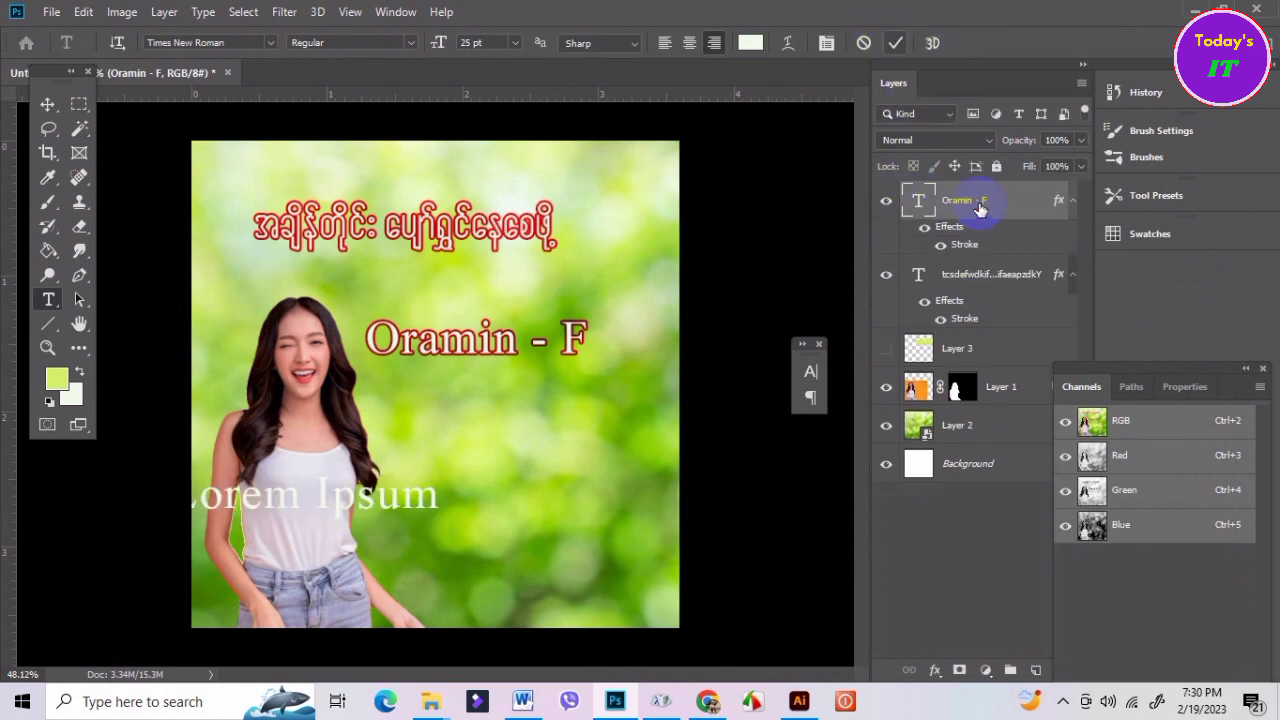
pyautogui.click(972, 285)
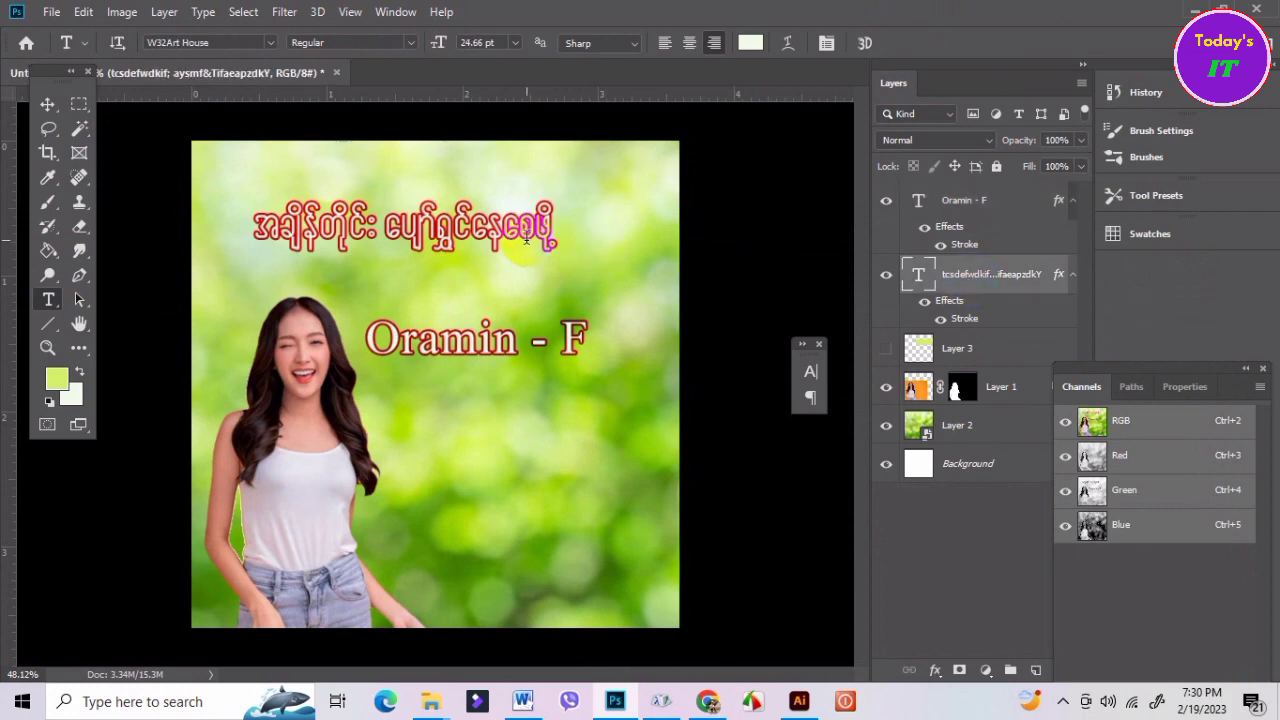
pyautogui.press('v')
pyautogui.moveTo(538, 287); pyautogui.dragTo(592, 425)
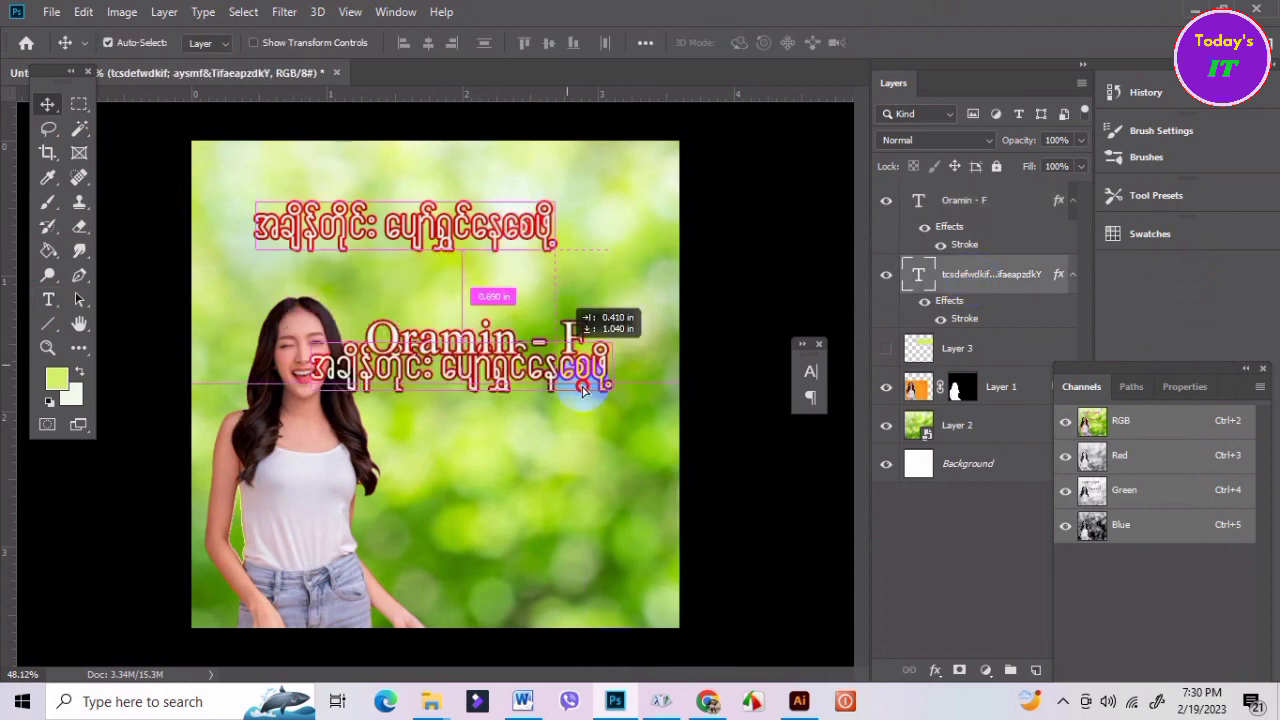
# Replace the copied line's text with a new, shorter Burmese word.
pyautogui.press('t')
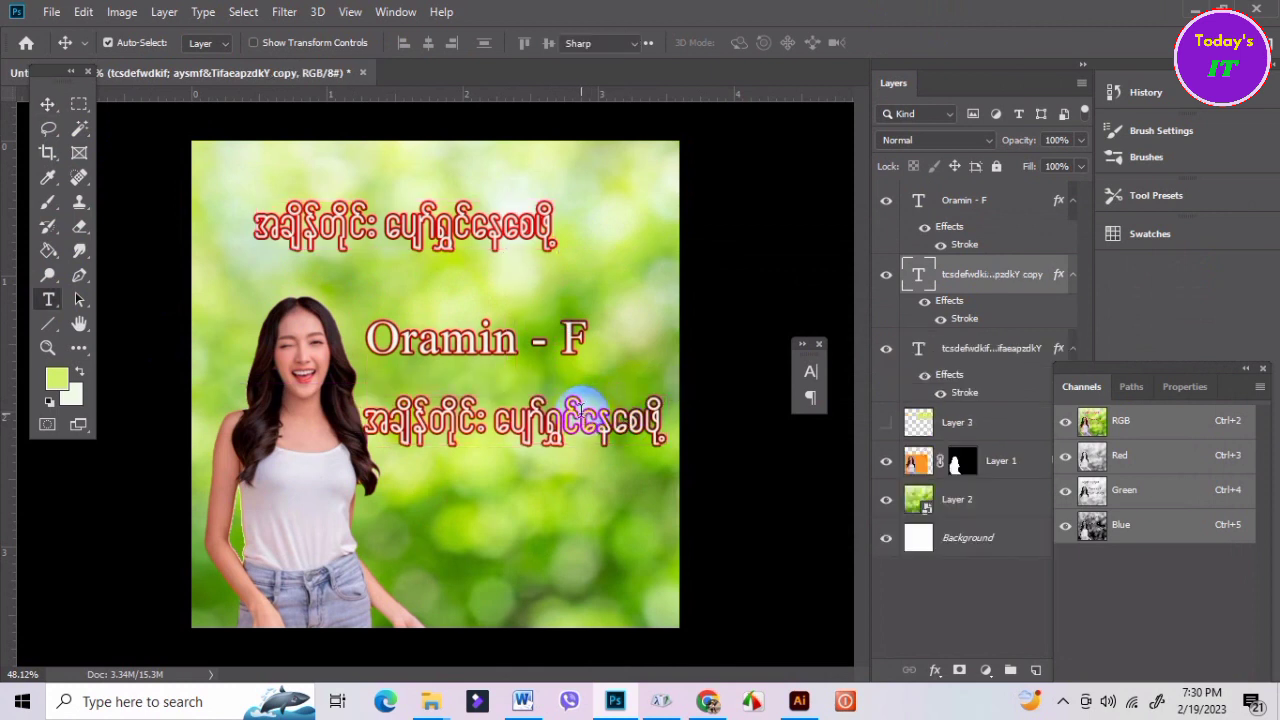
pyautogui.click(580, 420)
pyautogui.doubleClick(580, 410)
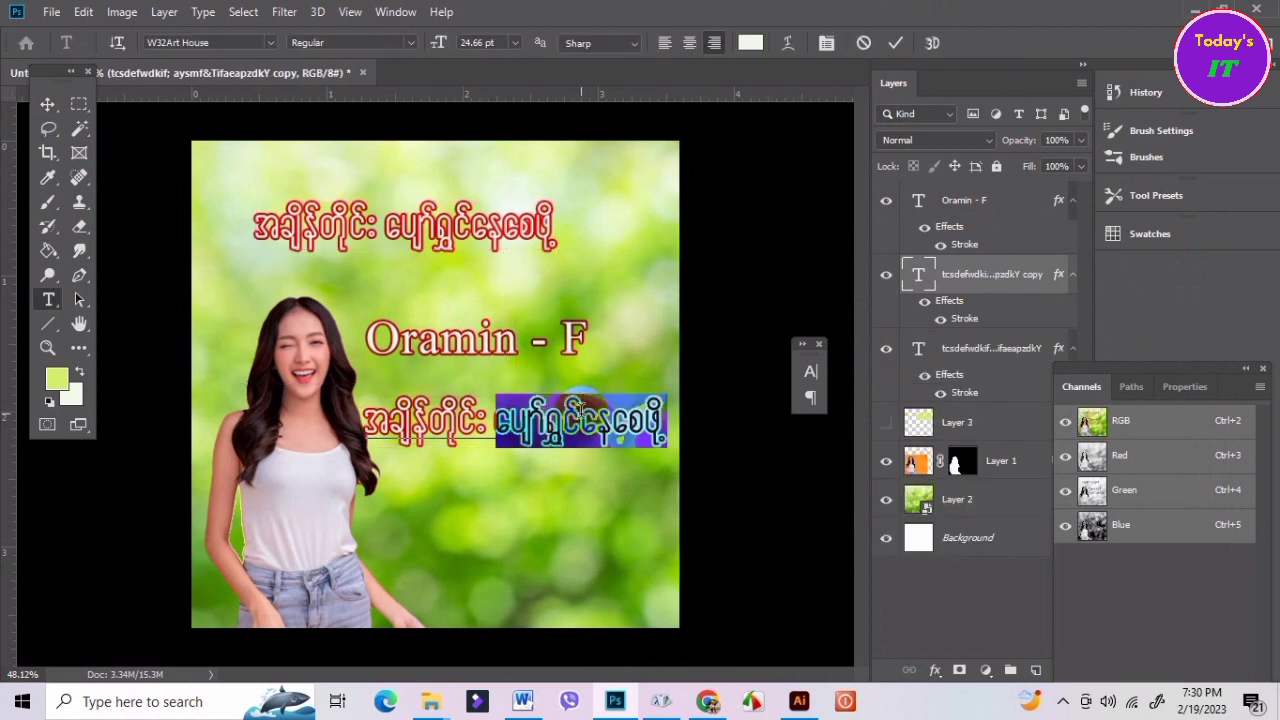
pyautogui.tripleClick(580, 410)
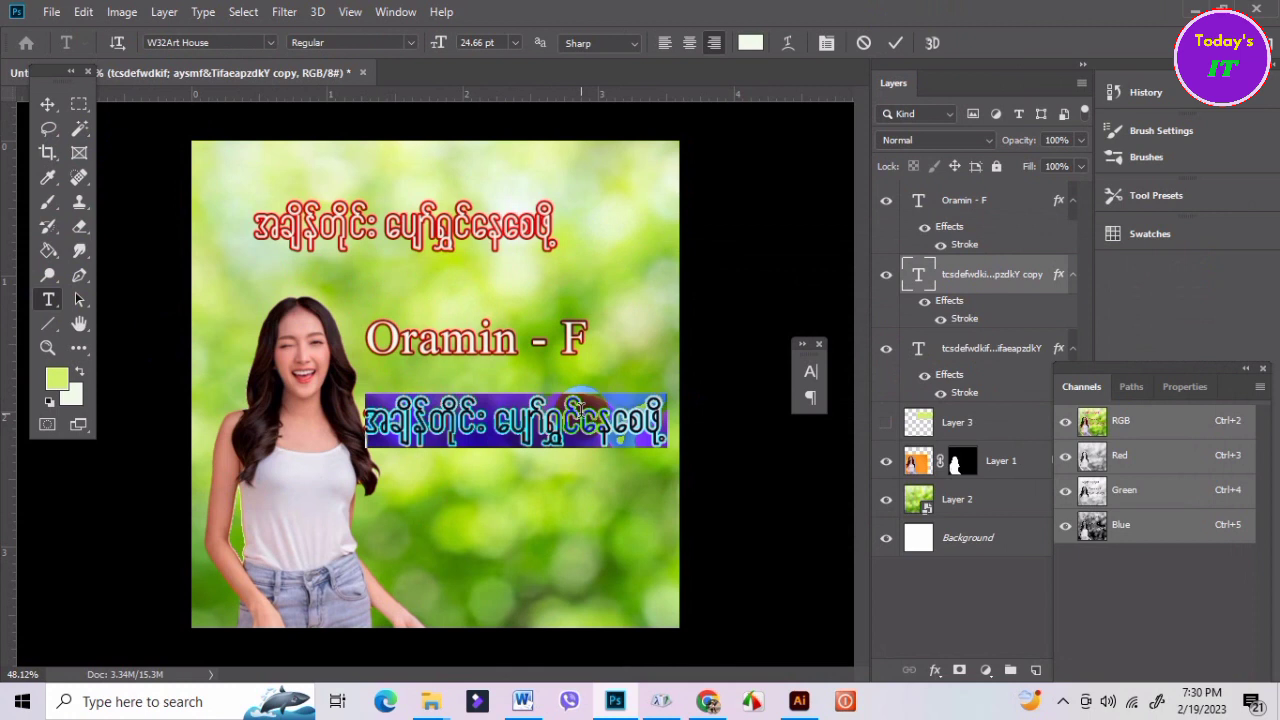
pyautogui.write('ေသာက')
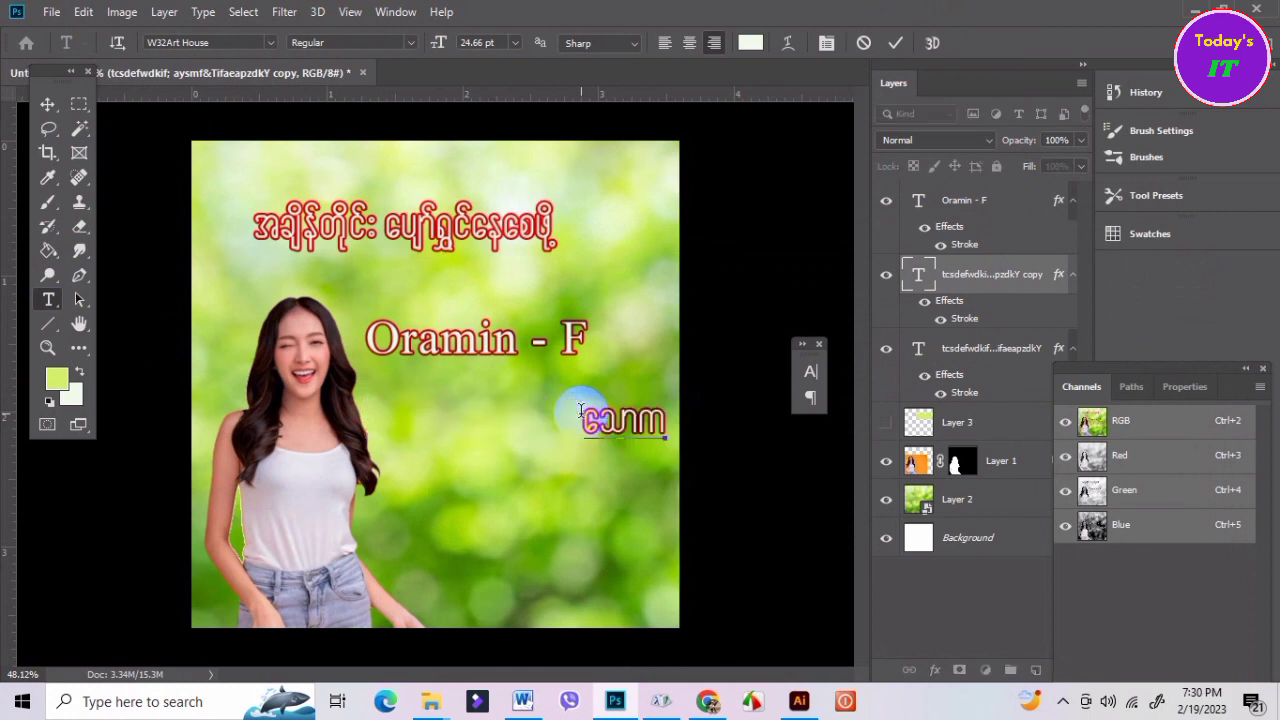
pyautogui.write('်ြ')
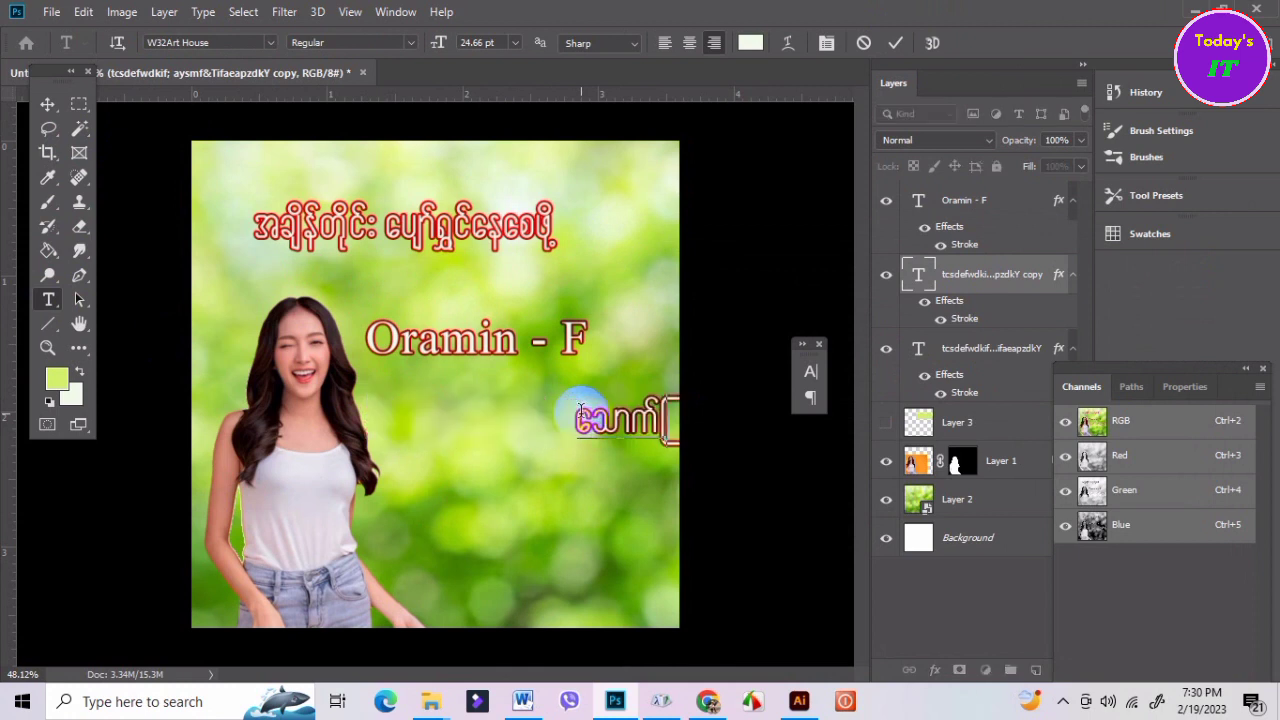
pyautogui.write('ကစ်')
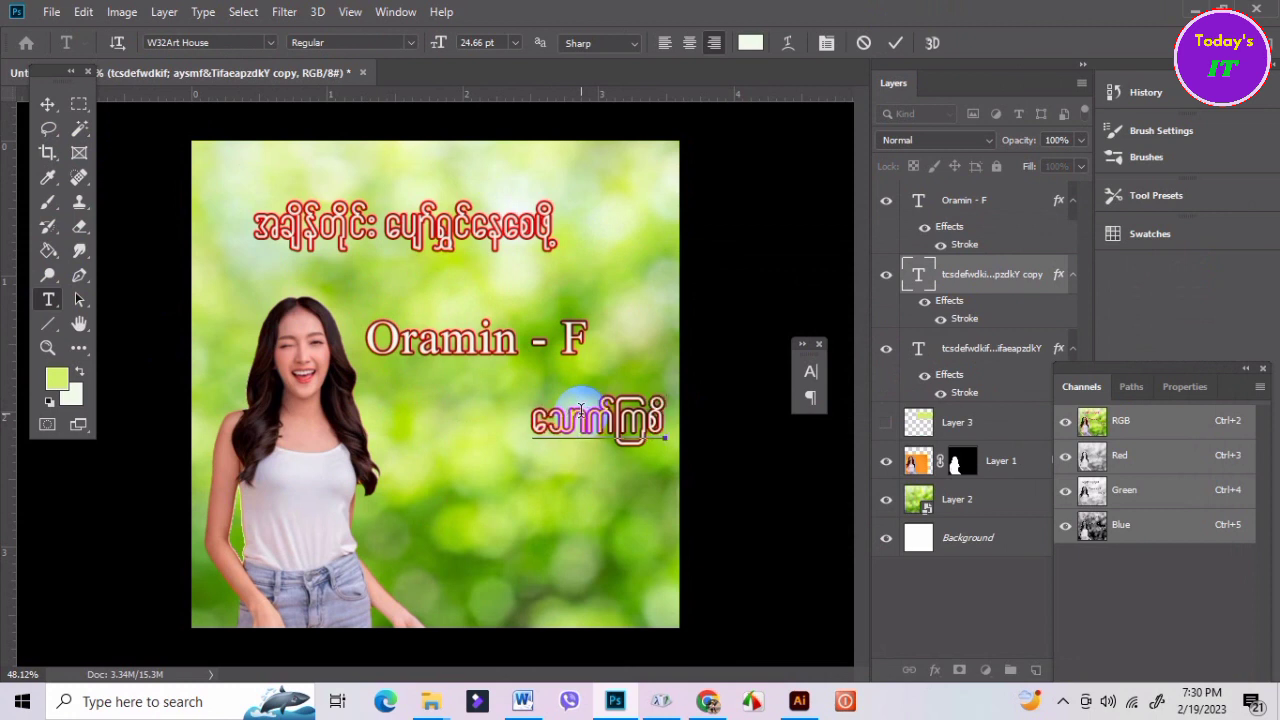
pyautogui.write('ြ')
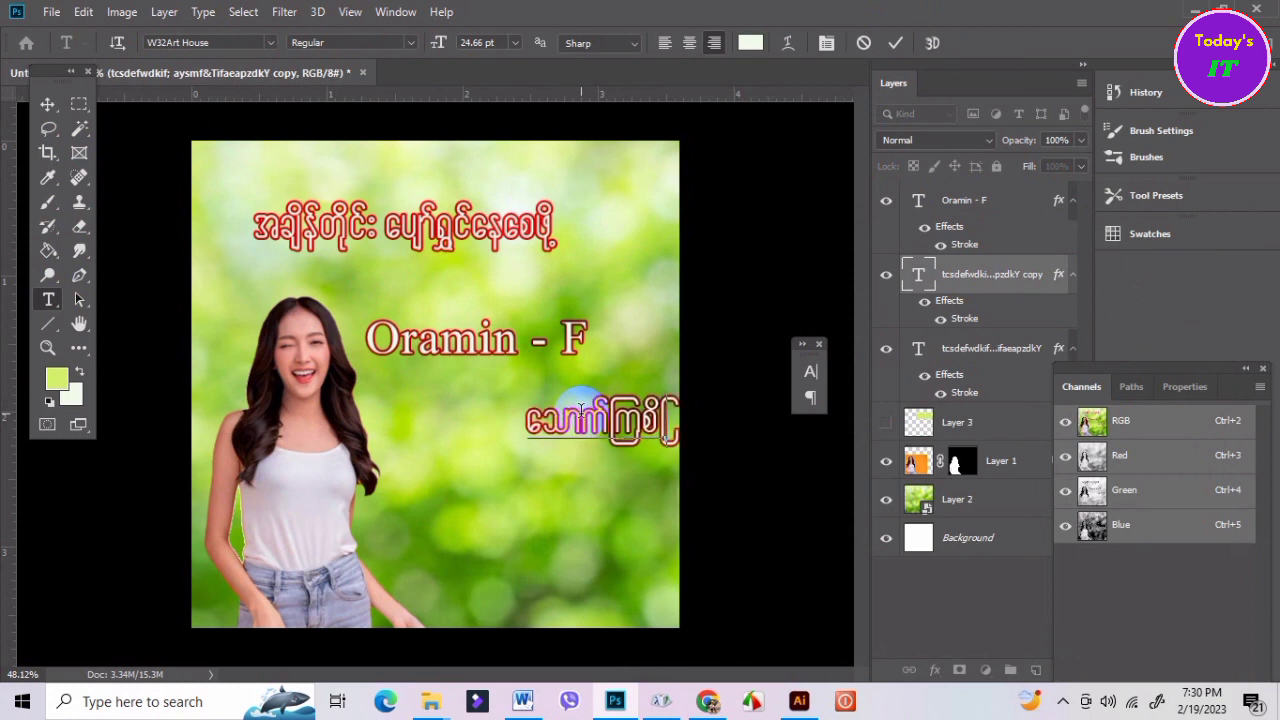
pyautogui.press('BackSpace')
pyautogui.write('ို့')
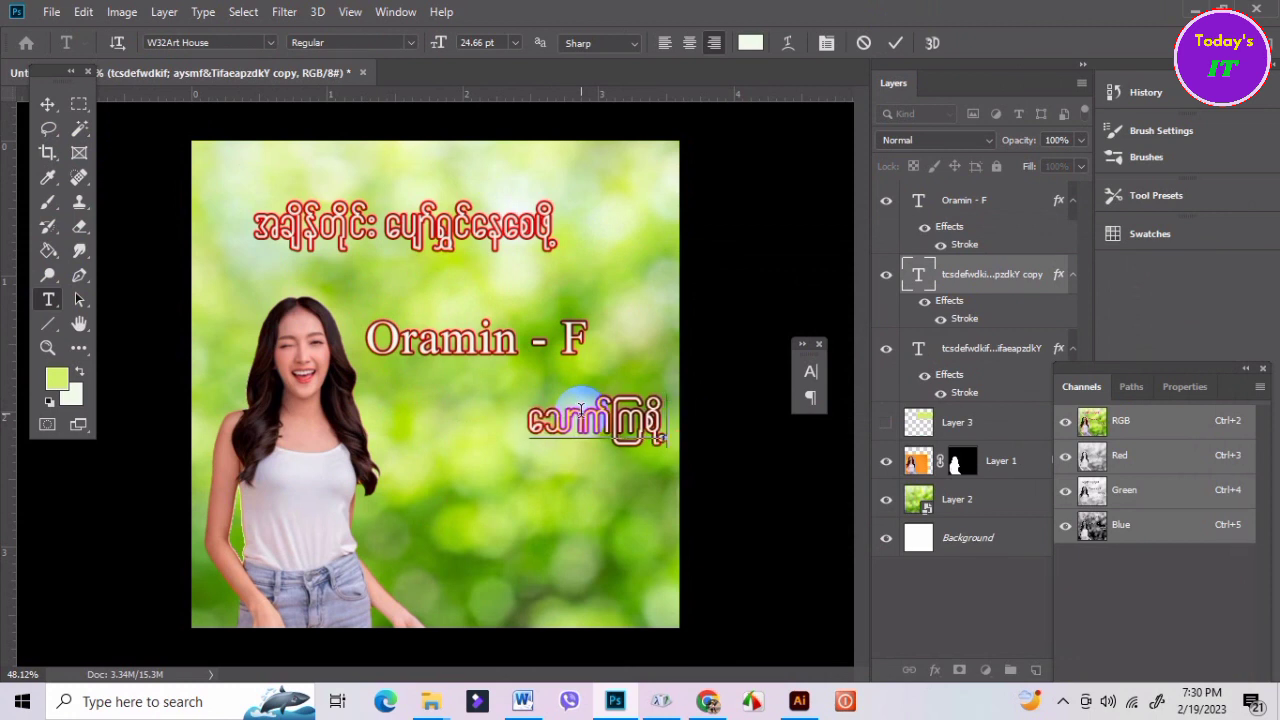
pyautogui.moveTo(580, 410); pyautogui.dragTo(530, 428)
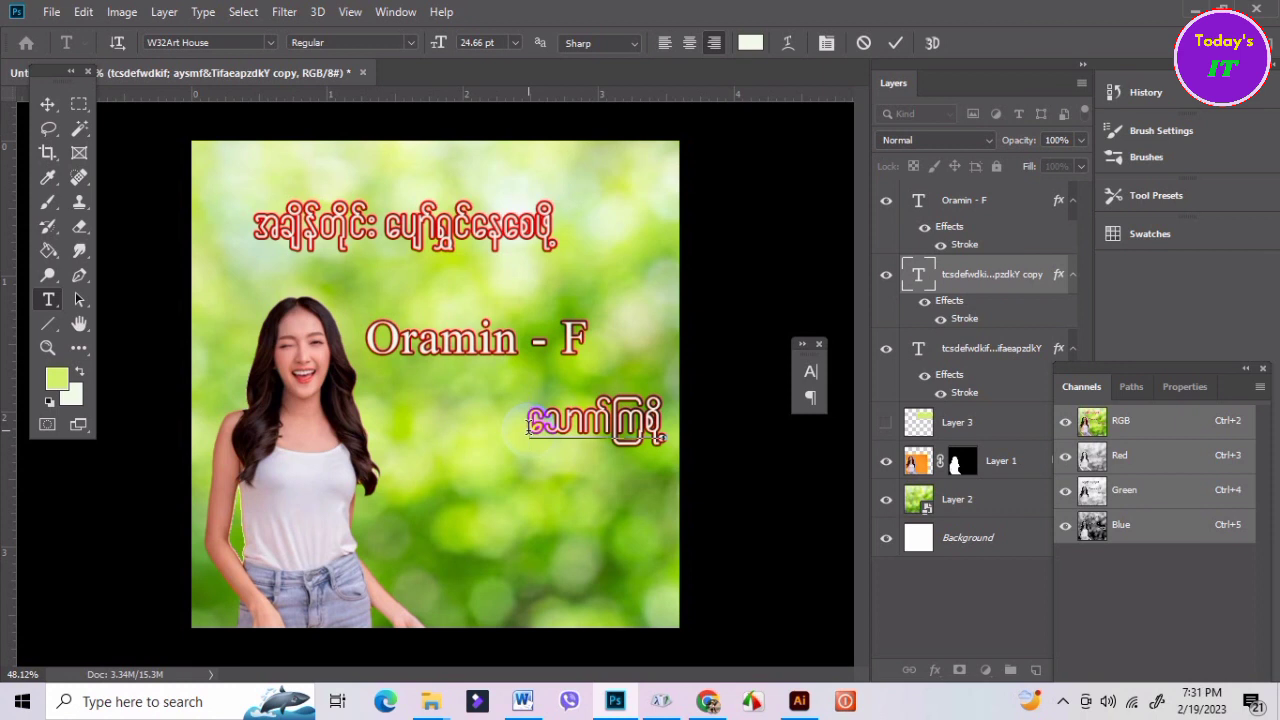
# Move the lower Burmese line beneath the Oramin - F title and enlarge it to about 152%.
pyautogui.click(895, 42)
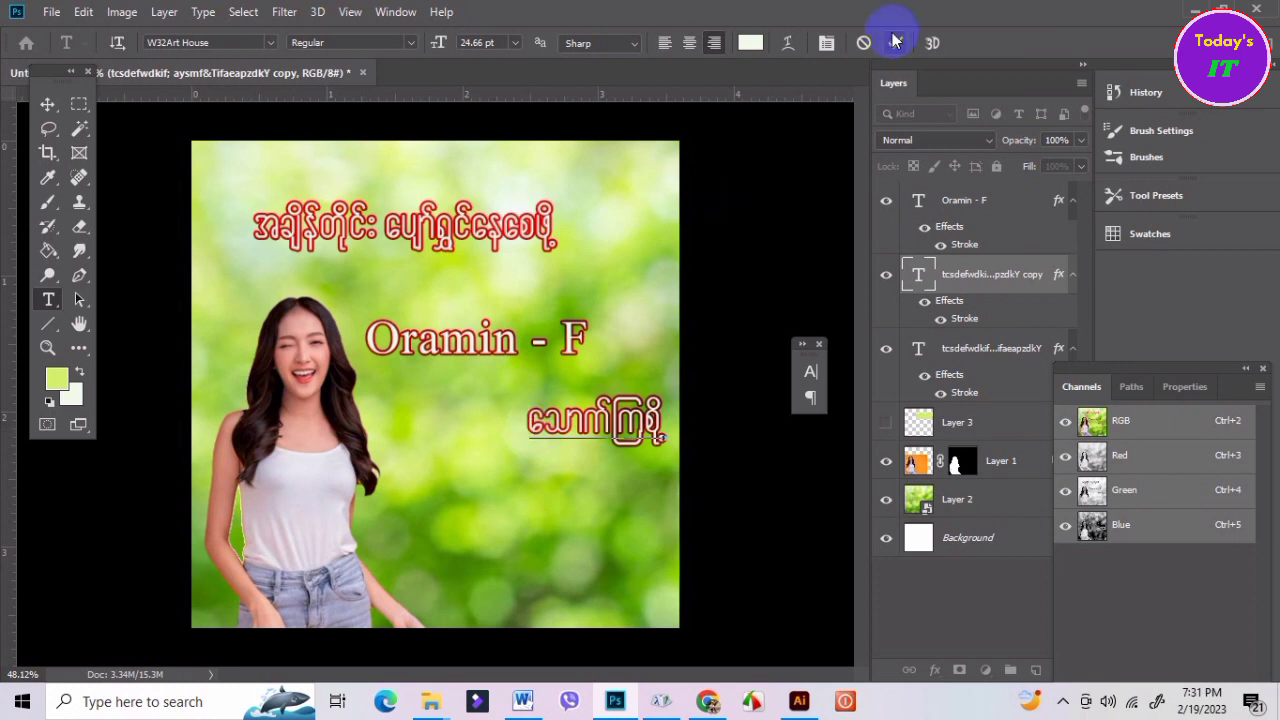
pyautogui.click(45, 108)
pyautogui.moveTo(568, 430); pyautogui.dragTo(488, 472)
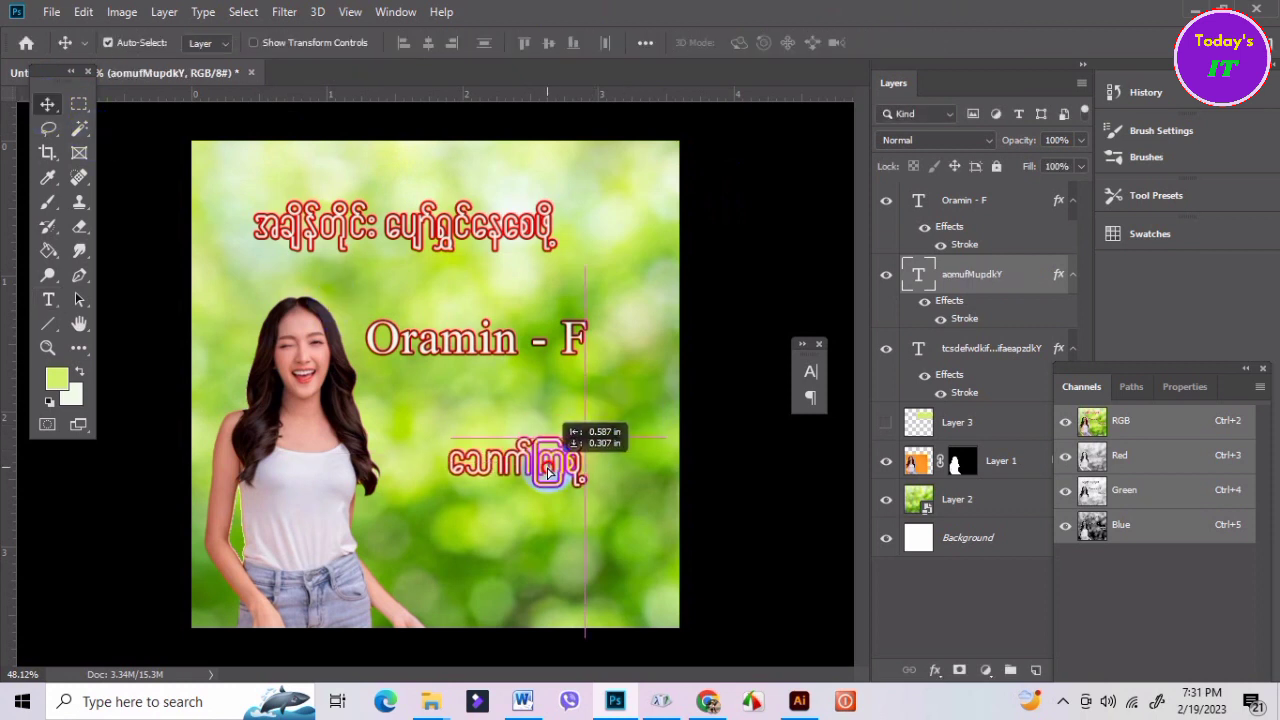
pyautogui.hotkey('ctrl', 't')
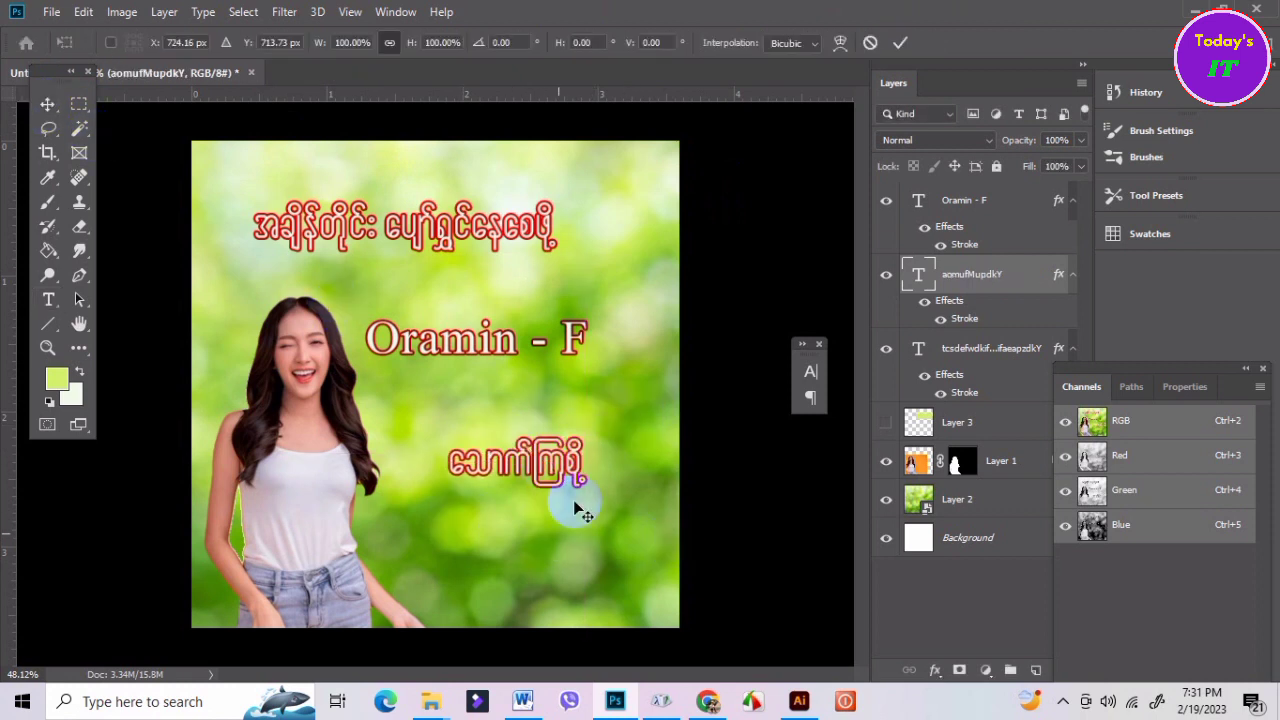
pyautogui.moveTo(584, 484); pyautogui.dragTo(668, 516)
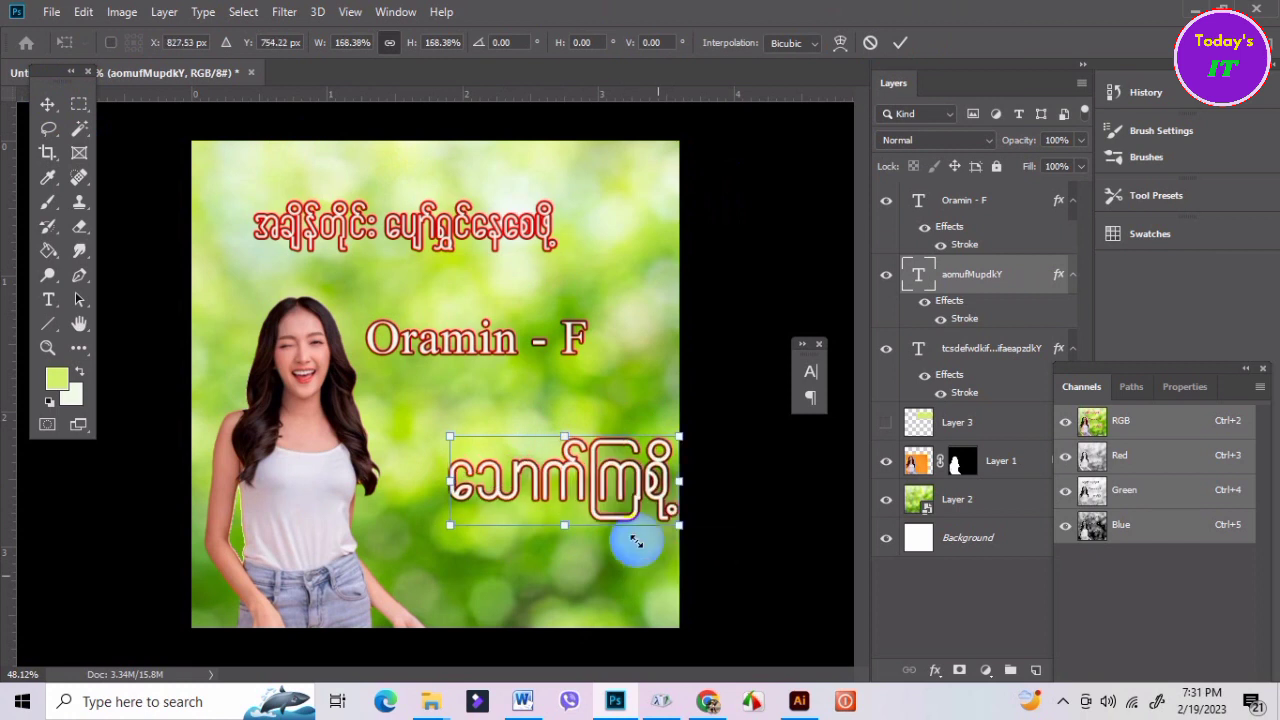
pyautogui.moveTo(581, 519); pyautogui.dragTo(581, 522)
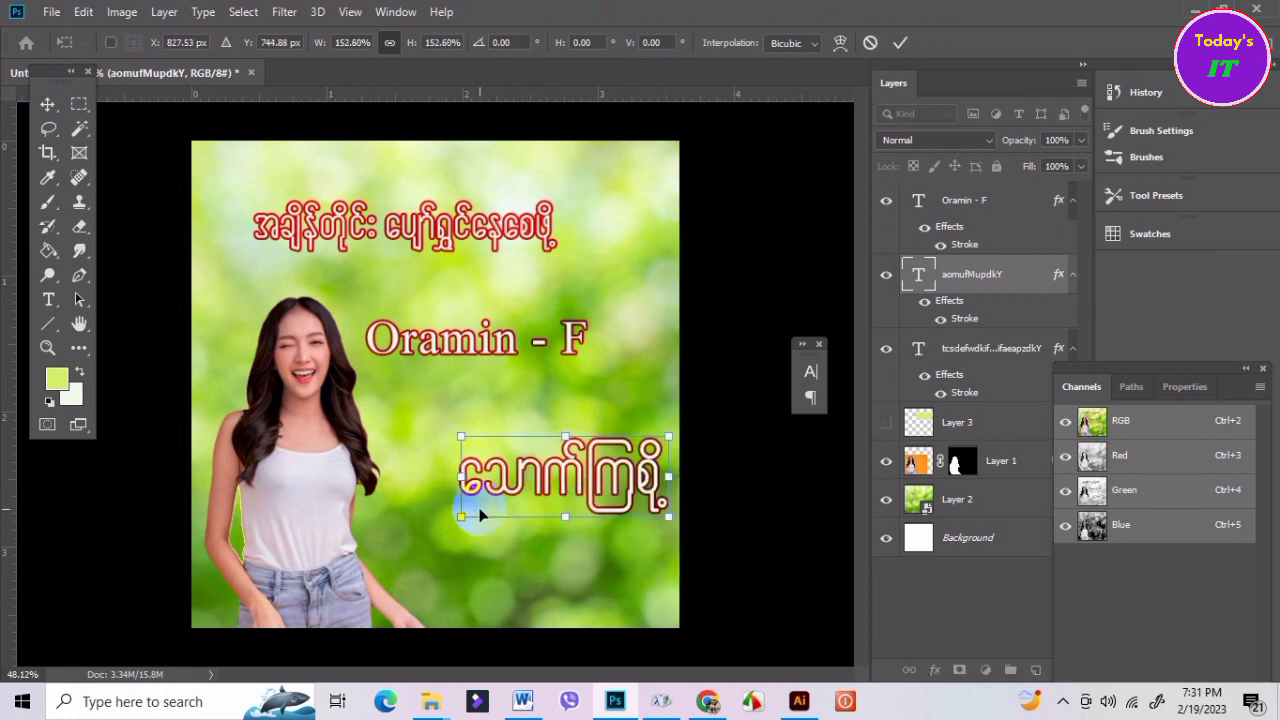
pyautogui.moveTo(598, 470); pyautogui.dragTo(542, 467)
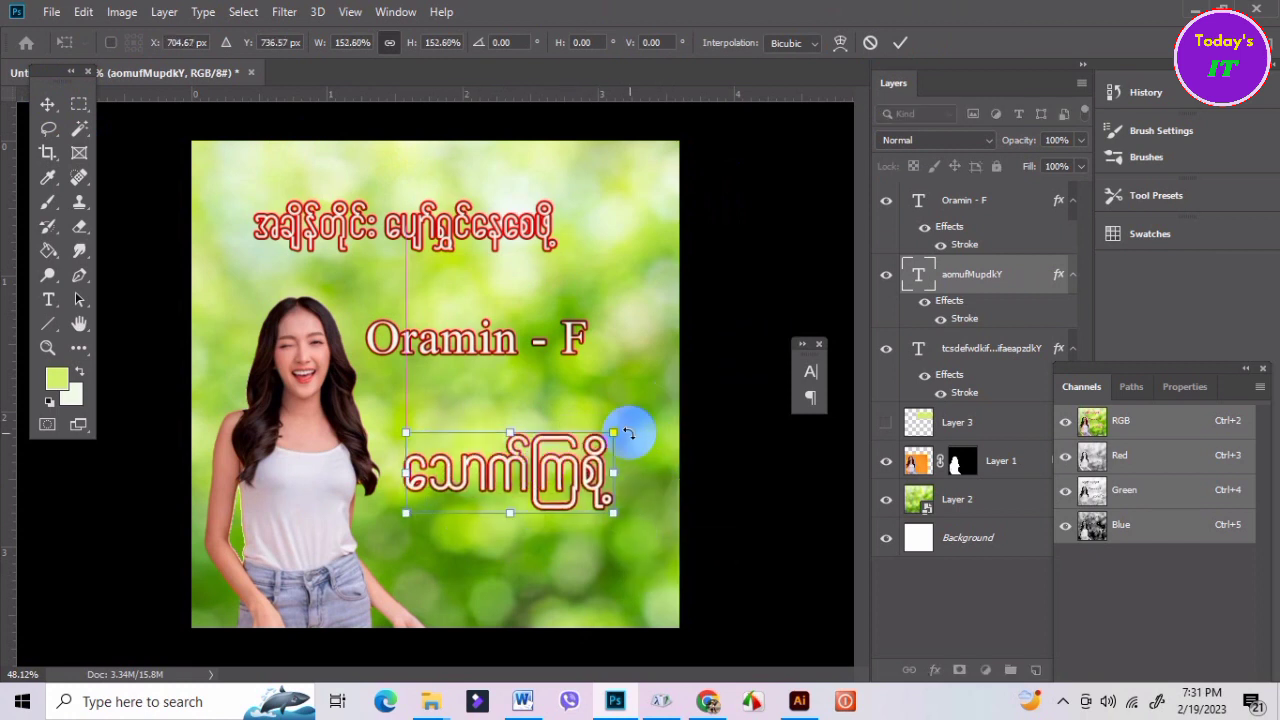
pyautogui.doubleClick(612, 466)
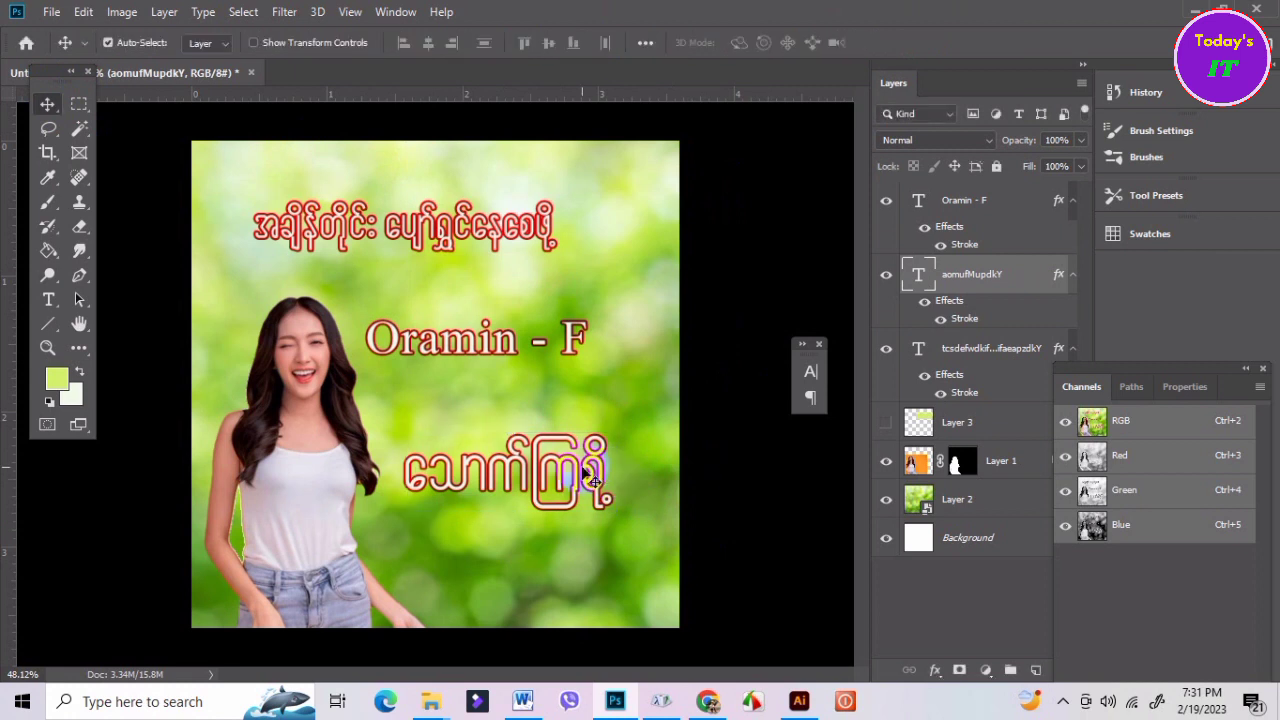
# Correct the final syllable of the enlarged Burmese line and commit the text.
pyautogui.click(596, 479)
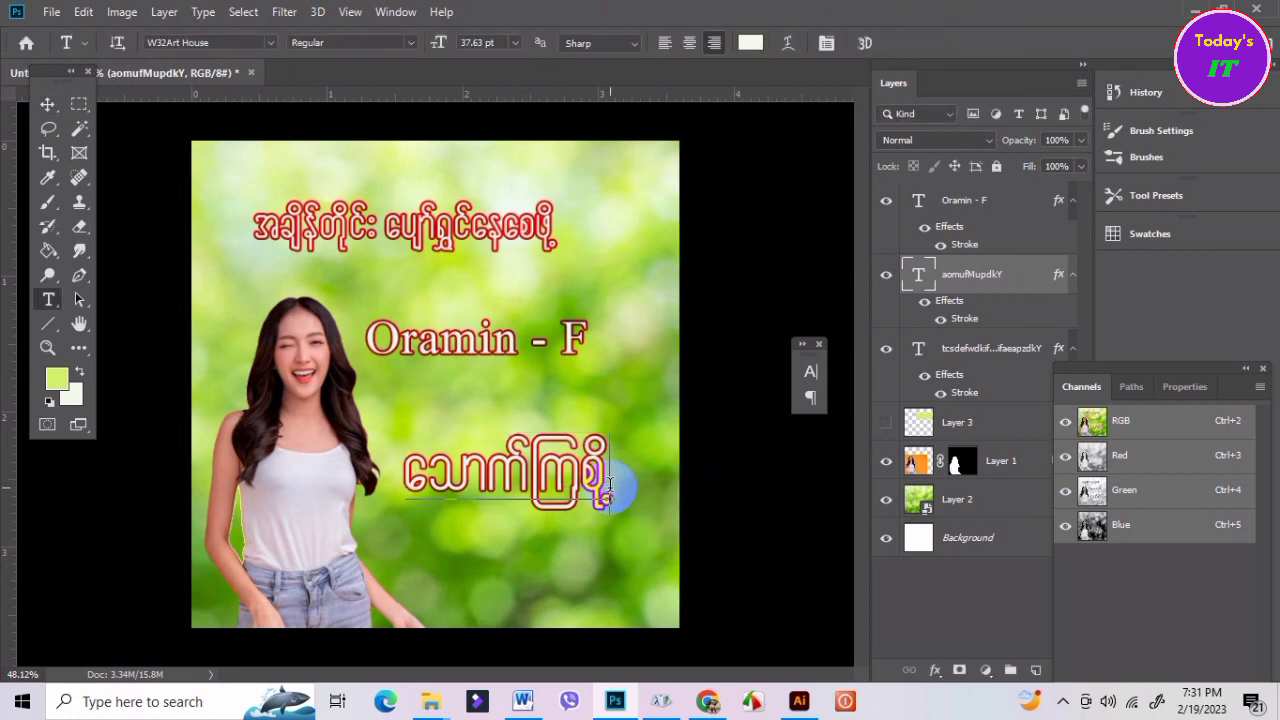
pyautogui.press('BackSpace')
pyautogui.press('BackSpace')
pyautogui.write('a')
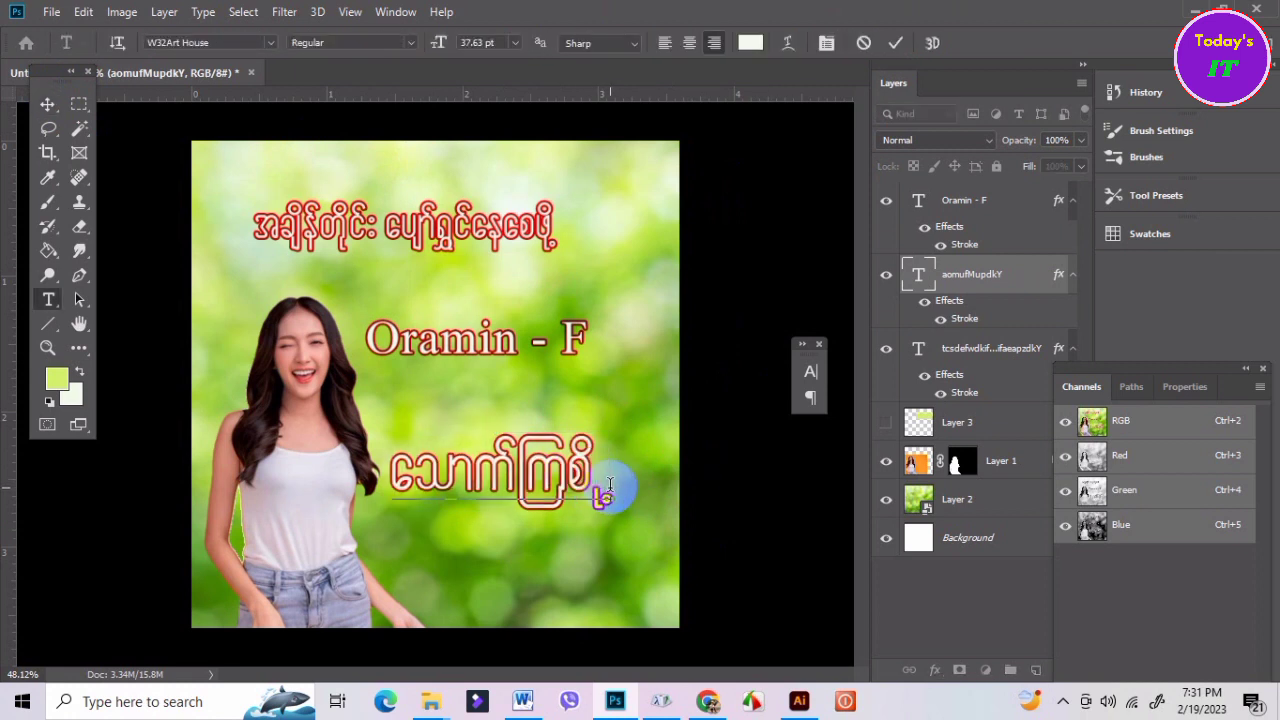
pyautogui.press('BackSpace')
pyautogui.write('k')
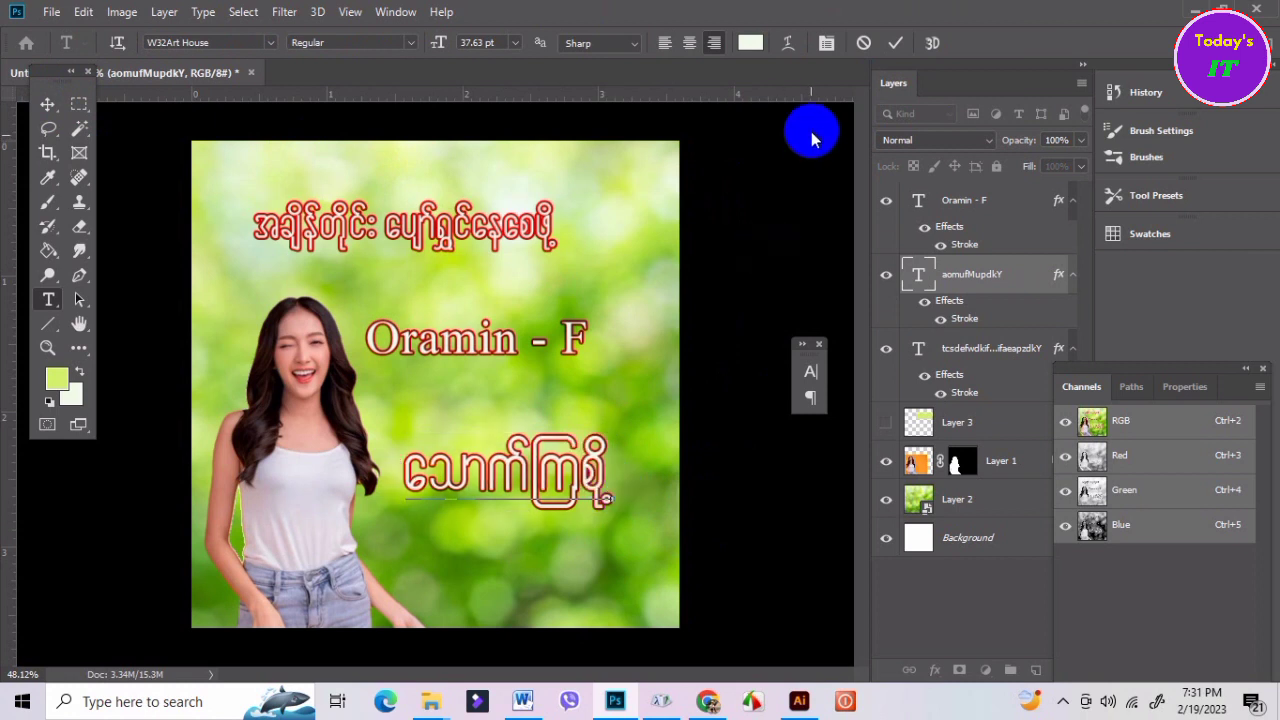
pyautogui.click(897, 48)
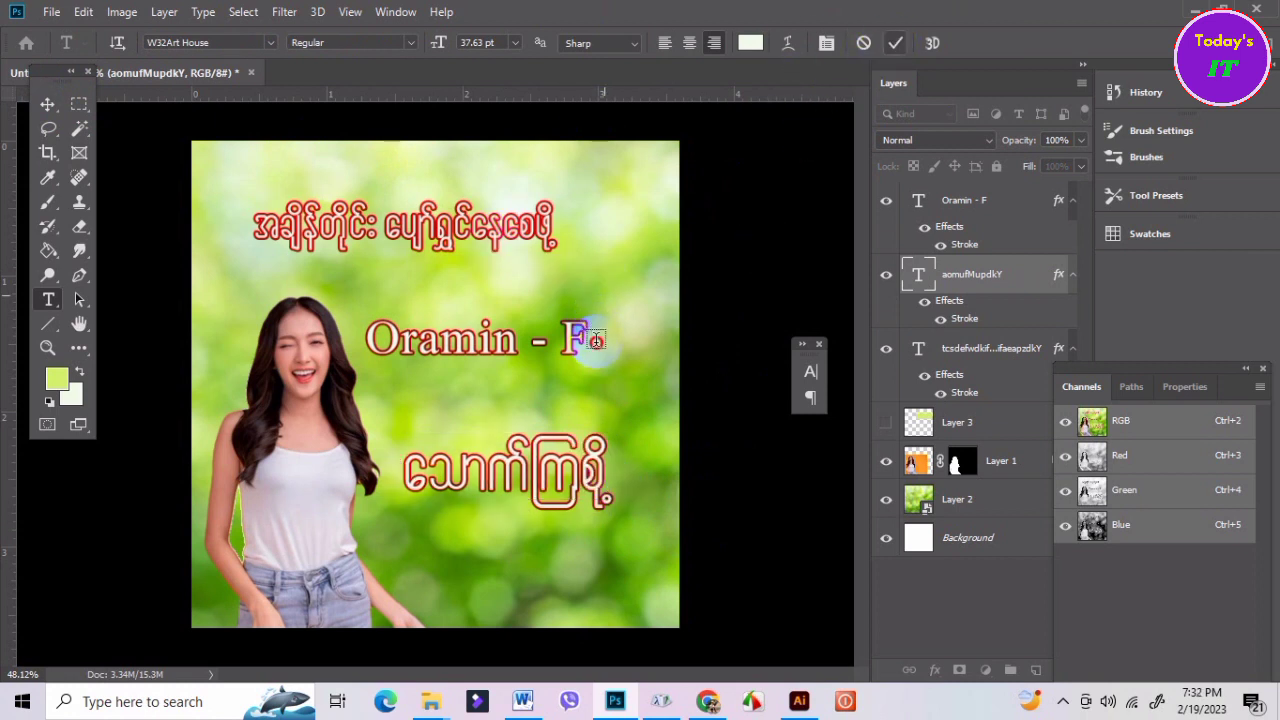
# Type the Burmese word ကို beside the F and give it a red 5 px stroke.
pyautogui.click(595, 340)
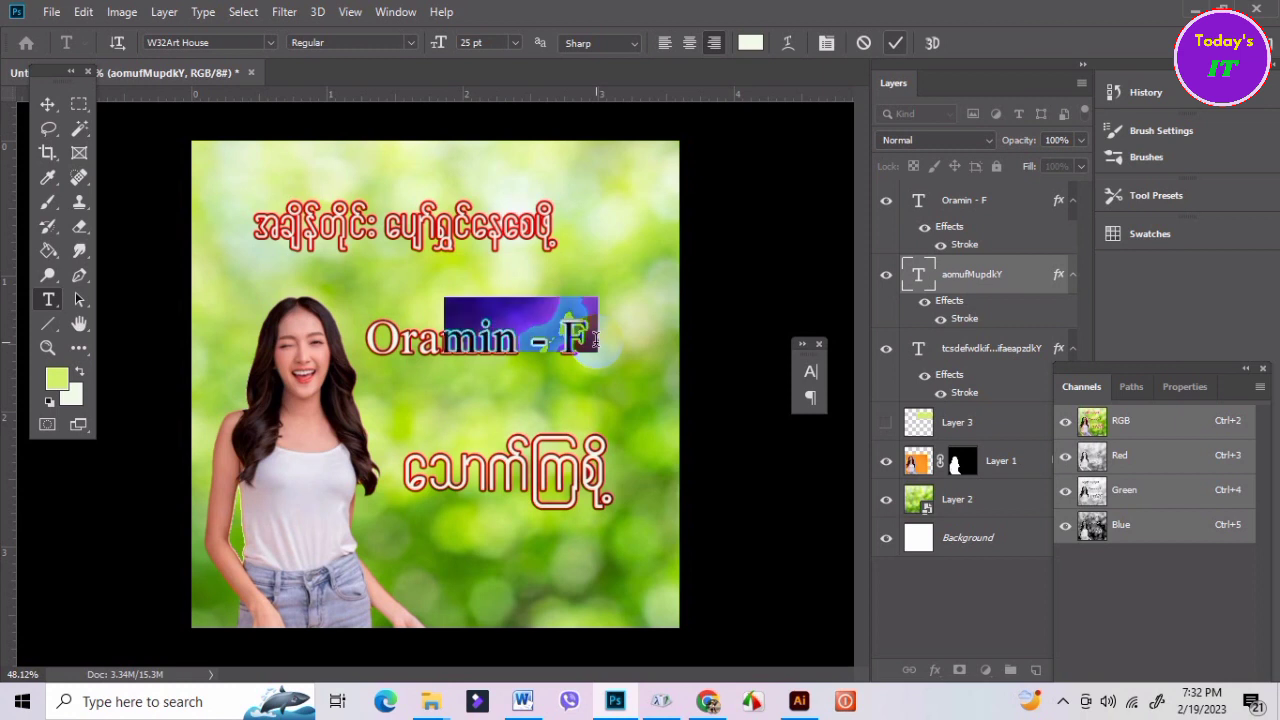
pyautogui.click(595, 340)
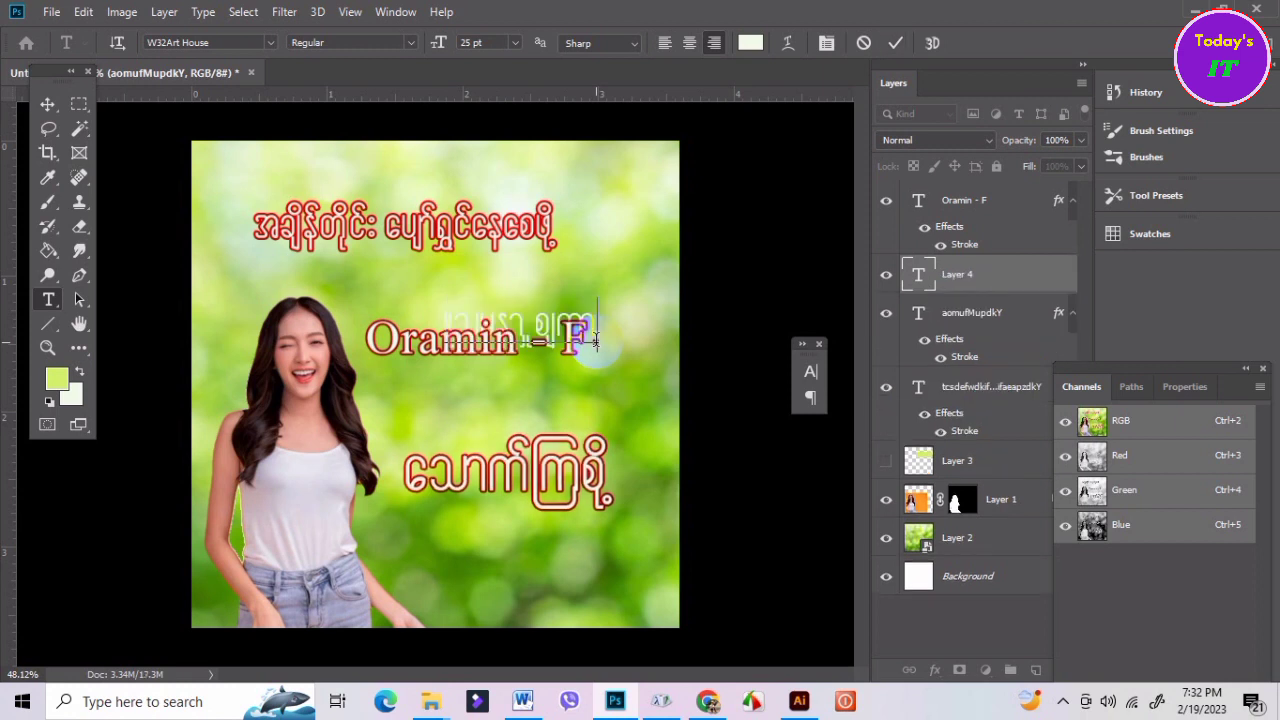
pyautogui.write('udk')
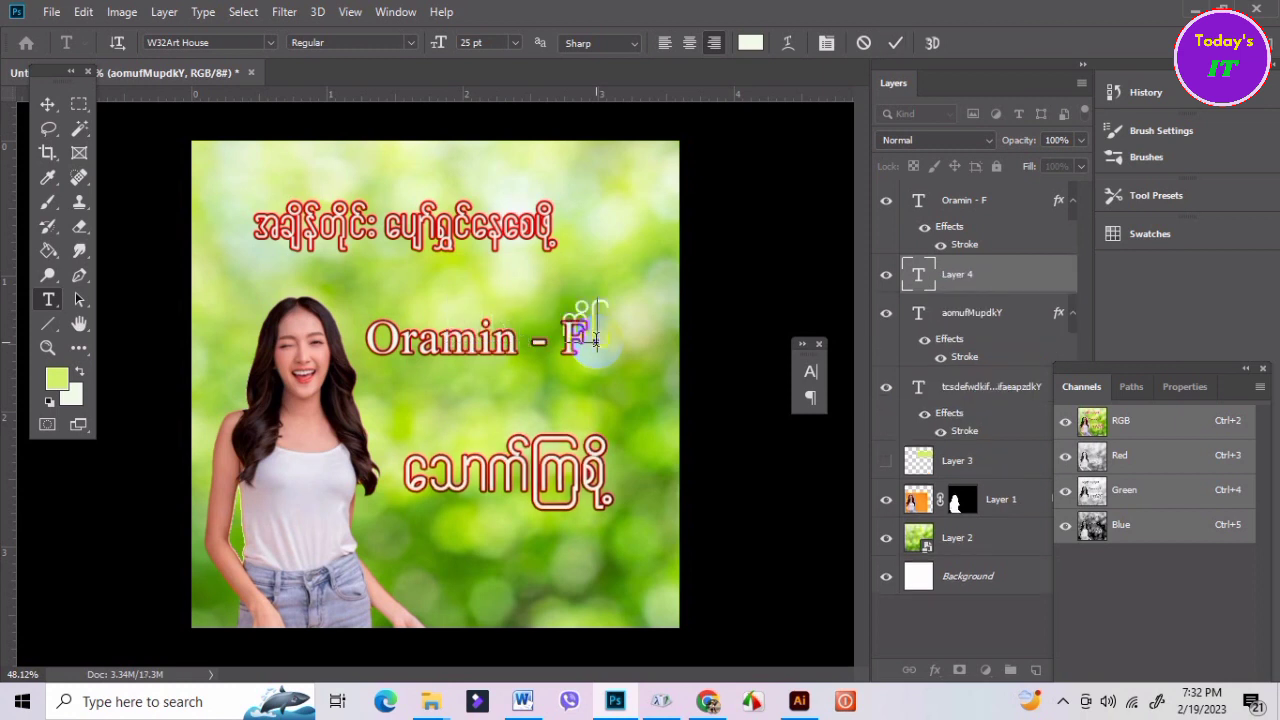
pyautogui.click(895, 42)
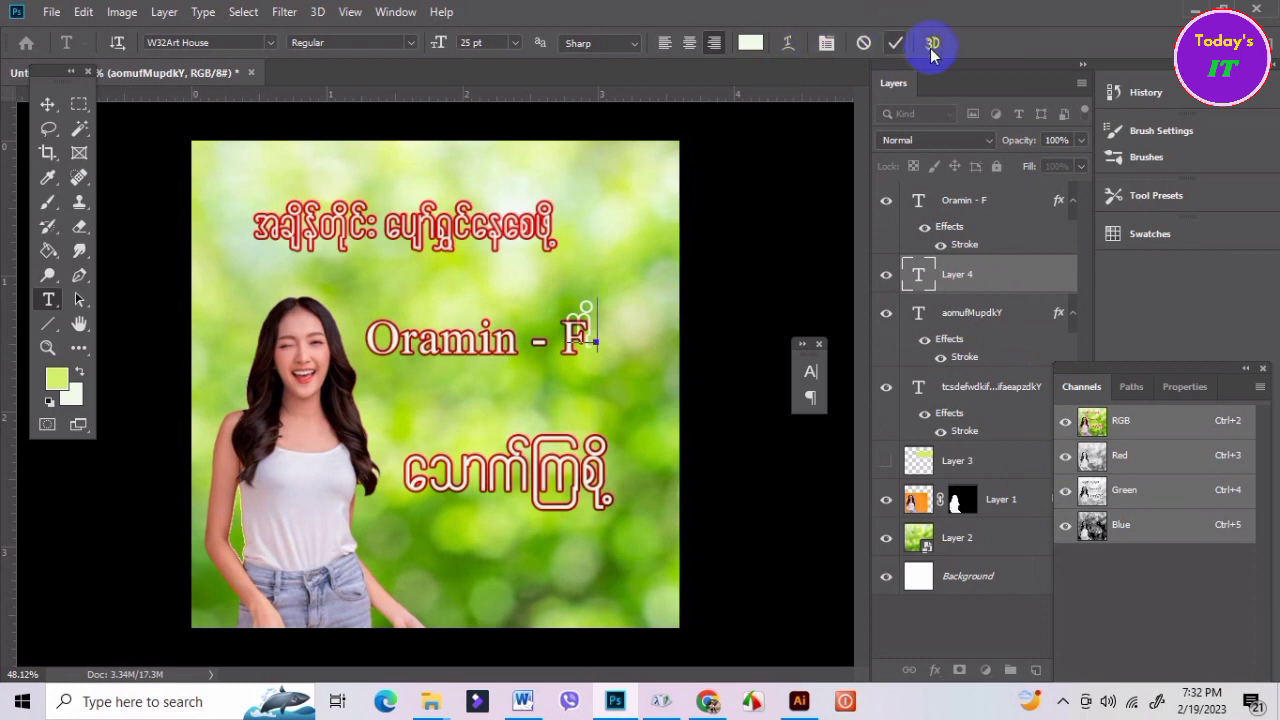
pyautogui.click(935, 669)
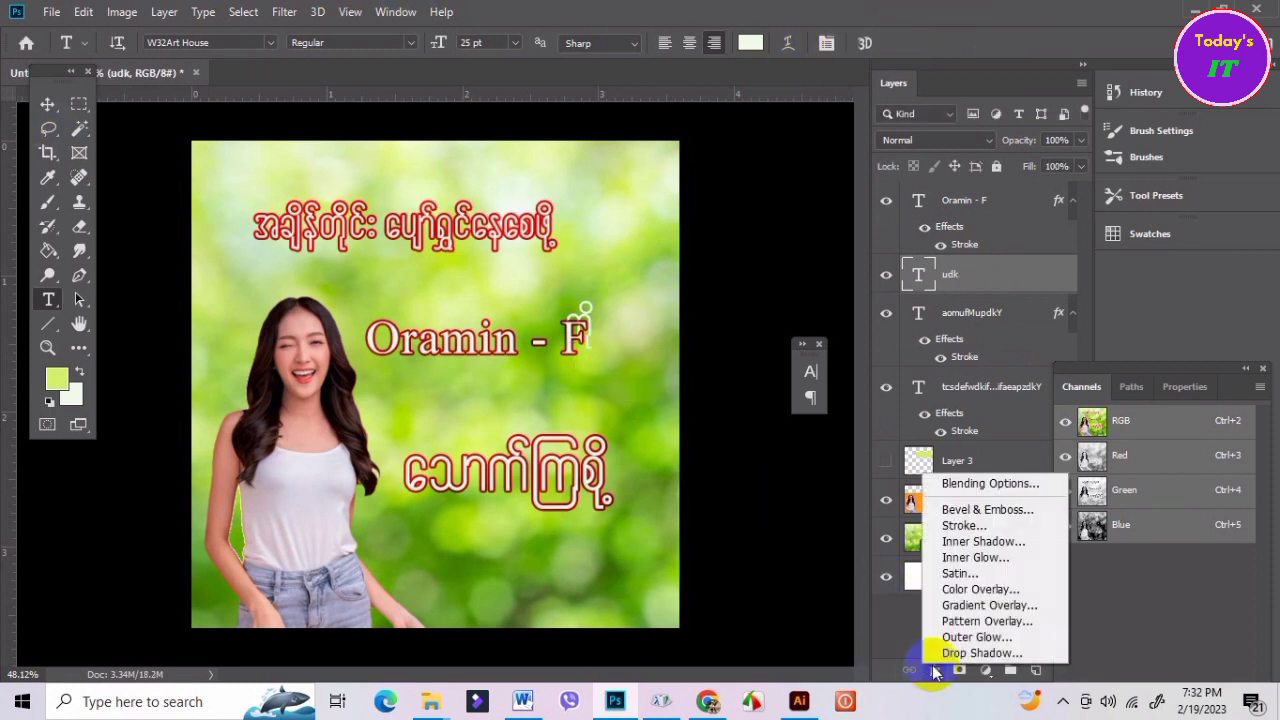
pyautogui.click(945, 527)
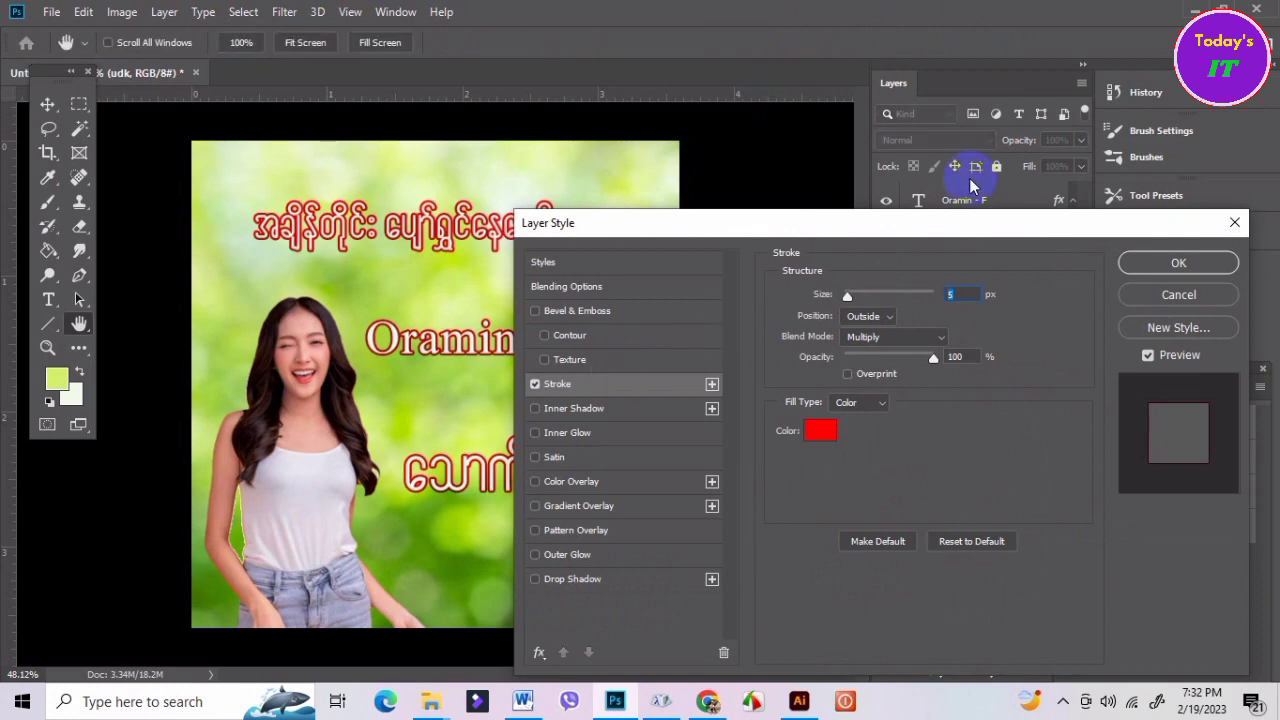
pyautogui.click(1133, 270)
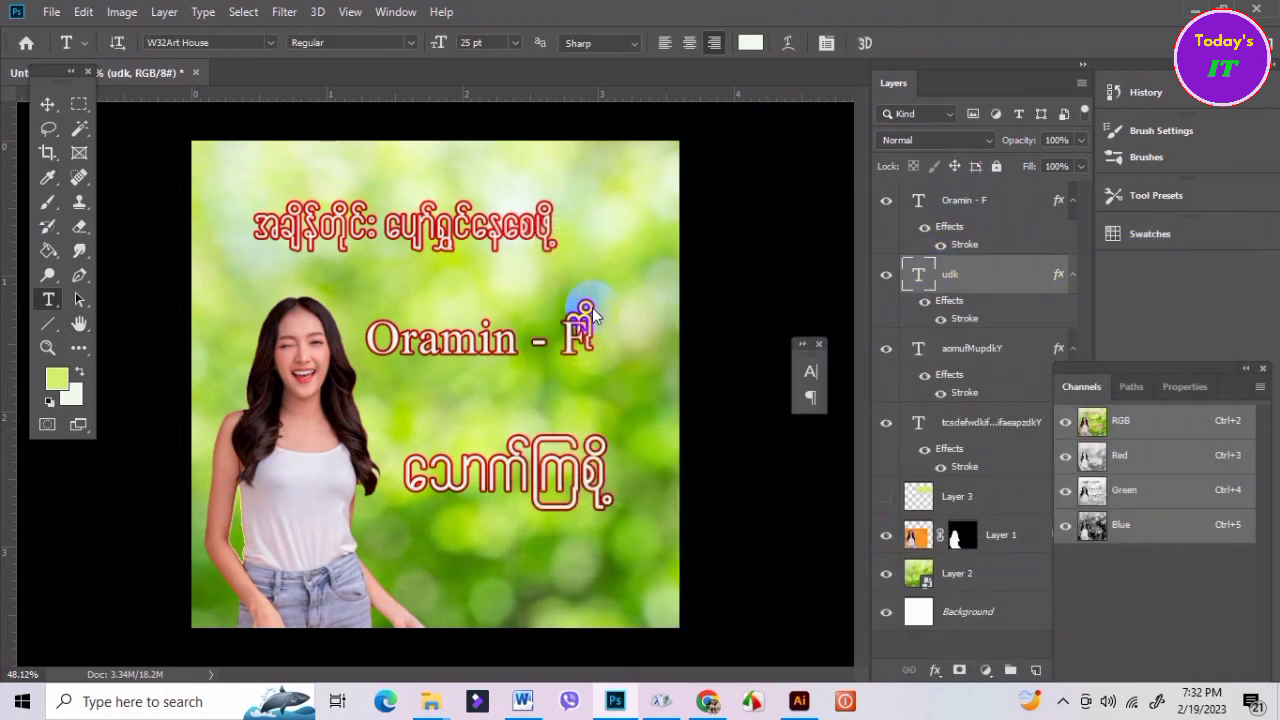
# Position ကို right after the F and scale it up slightly.
pyautogui.press('v')
pyautogui.moveTo(586, 309)
pyautogui.mouseDown()
pyautogui.moveTo(631, 329)
pyautogui.moveTo(617, 331)
pyautogui.mouseUp()
pyautogui.click(681, 342)
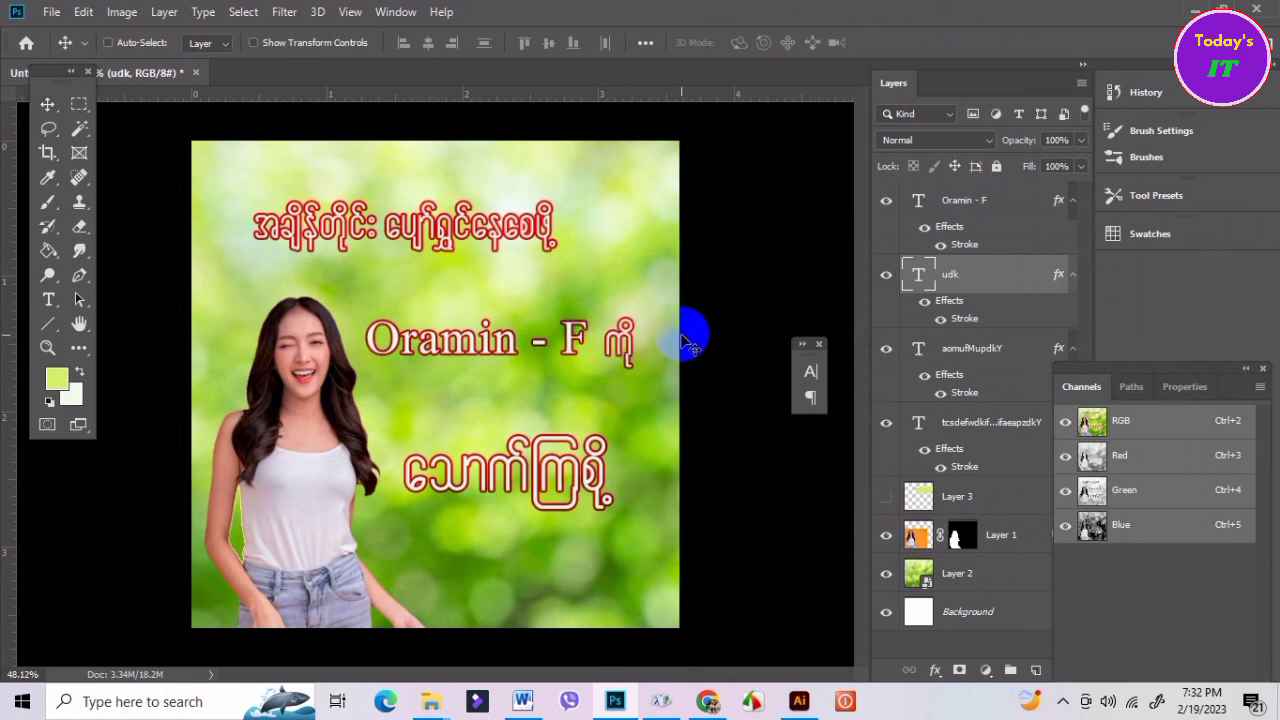
pyautogui.hotkey('ctrl', 't')
pyautogui.moveTo(640, 313); pyautogui.dragTo(644, 308)
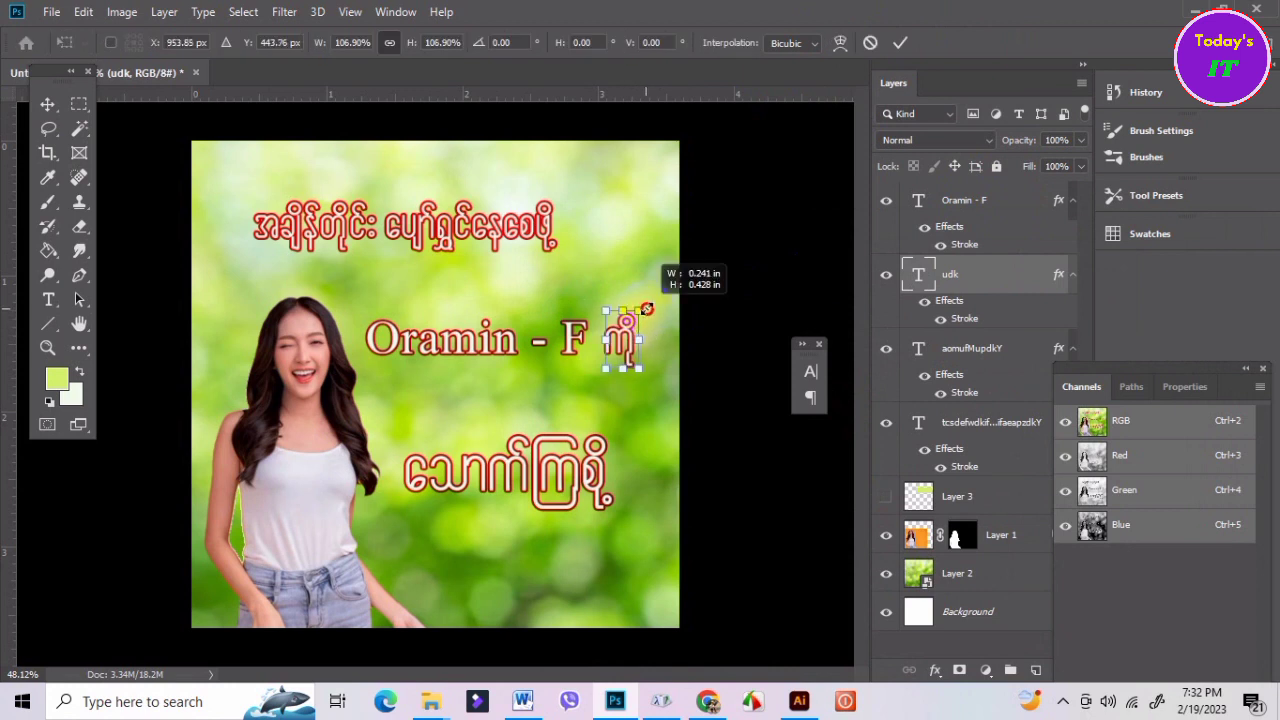
pyautogui.click(903, 44)
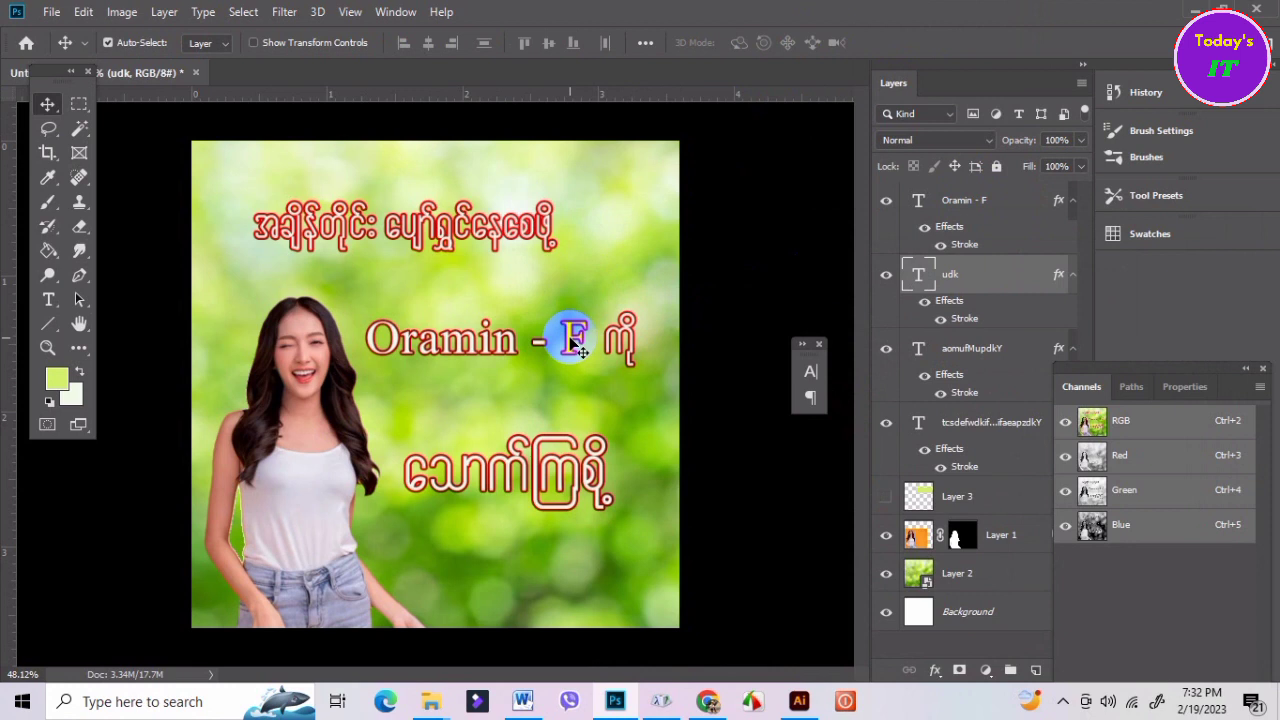
# Merge ကို with the Oramin - F title into a single layer.
pyautogui.keyDown('shift'); pyautogui.click(575, 343); pyautogui.keyUp('shift')
pyautogui.moveTo(575, 343); pyautogui.dragTo(578, 346)
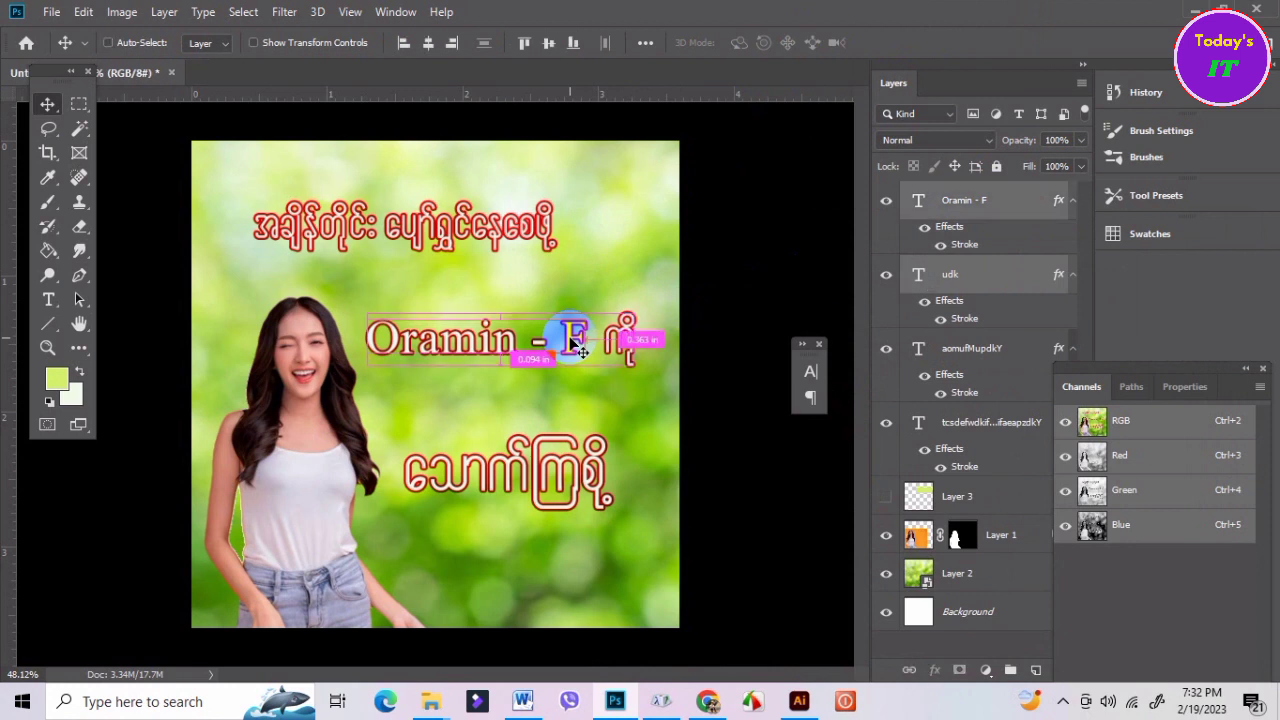
pyautogui.hotkey('ctrl', 'e')
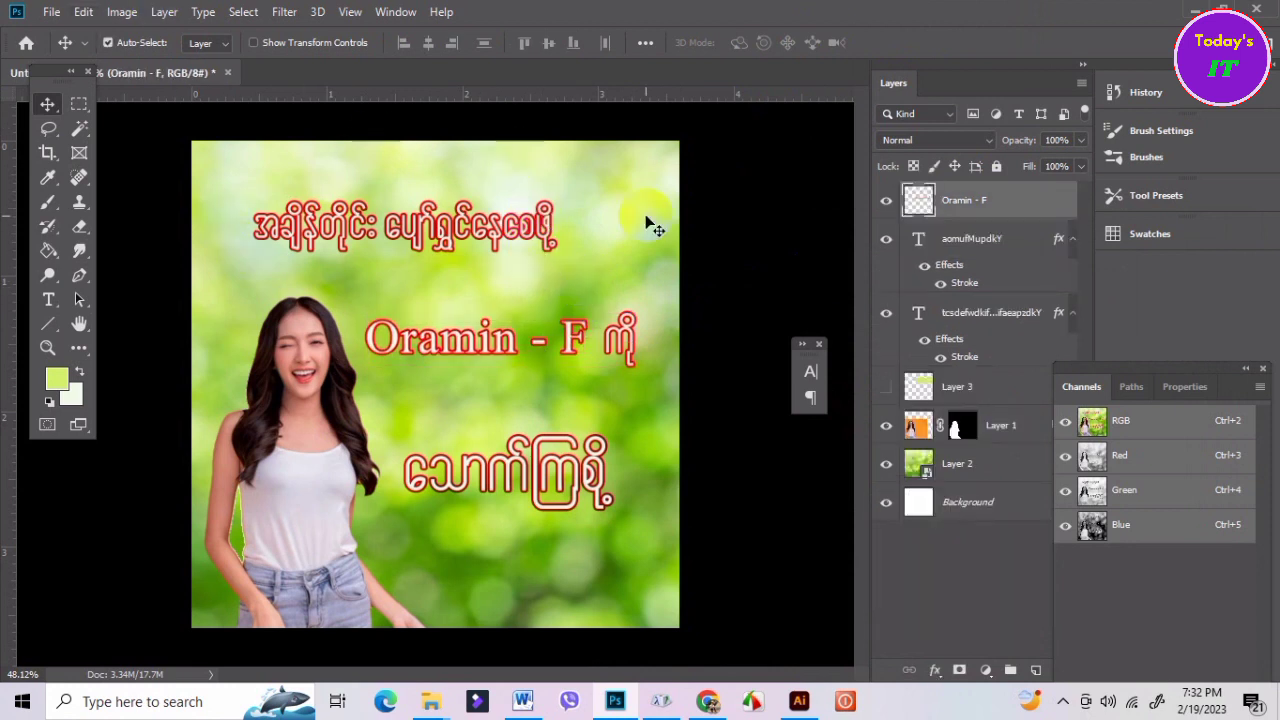
# Nudge the merged Oramin - F ကို title, the woman's photo and the lower Burmese line for better spacing.
pyautogui.scroll(1, 613, 338)
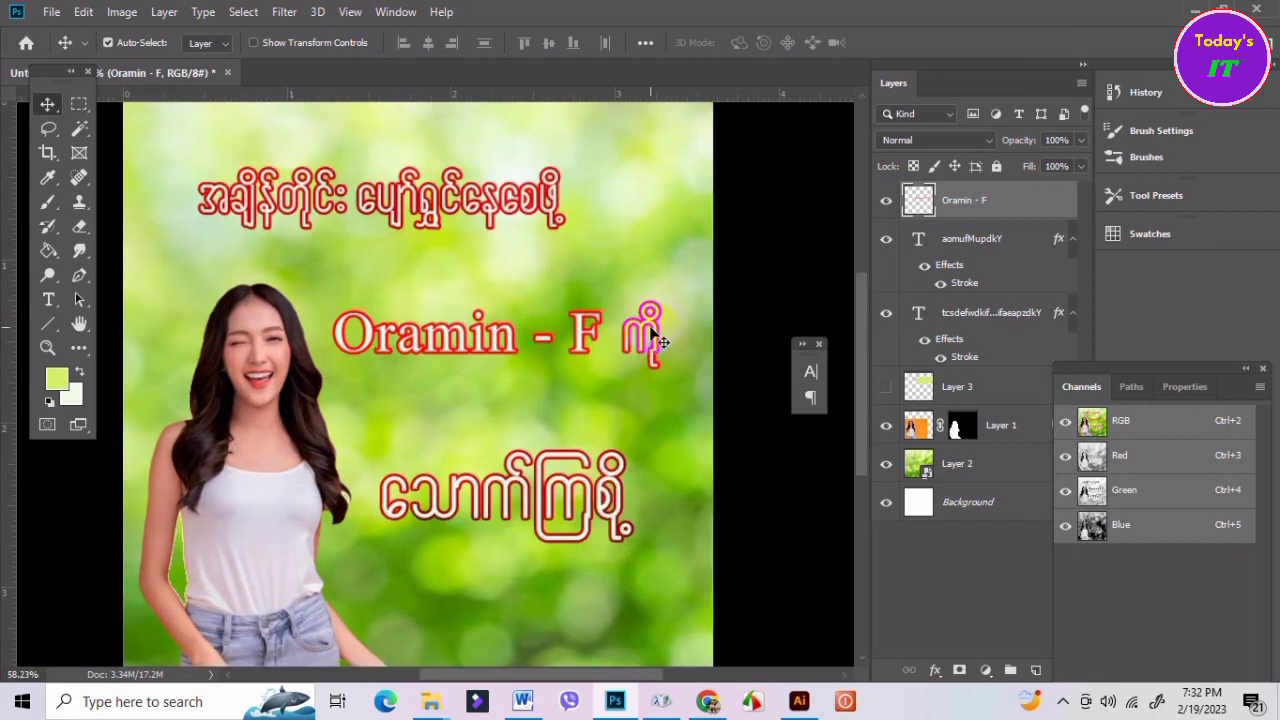
pyautogui.click(120, 266)
pyautogui.moveTo(645, 330); pyautogui.dragTo(655, 334)
pyautogui.click(563, 420)
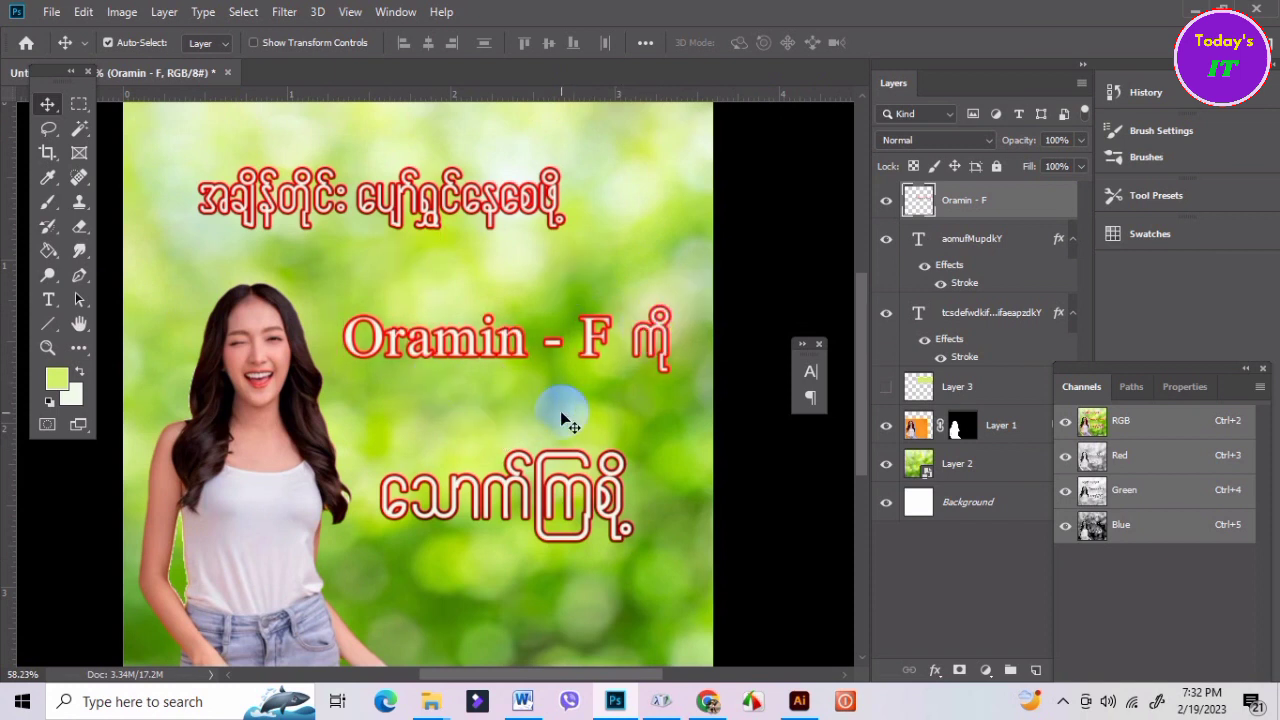
pyautogui.scroll(-1, 540, 470)
pyautogui.moveTo(559, 492); pyautogui.dragTo(577, 500)
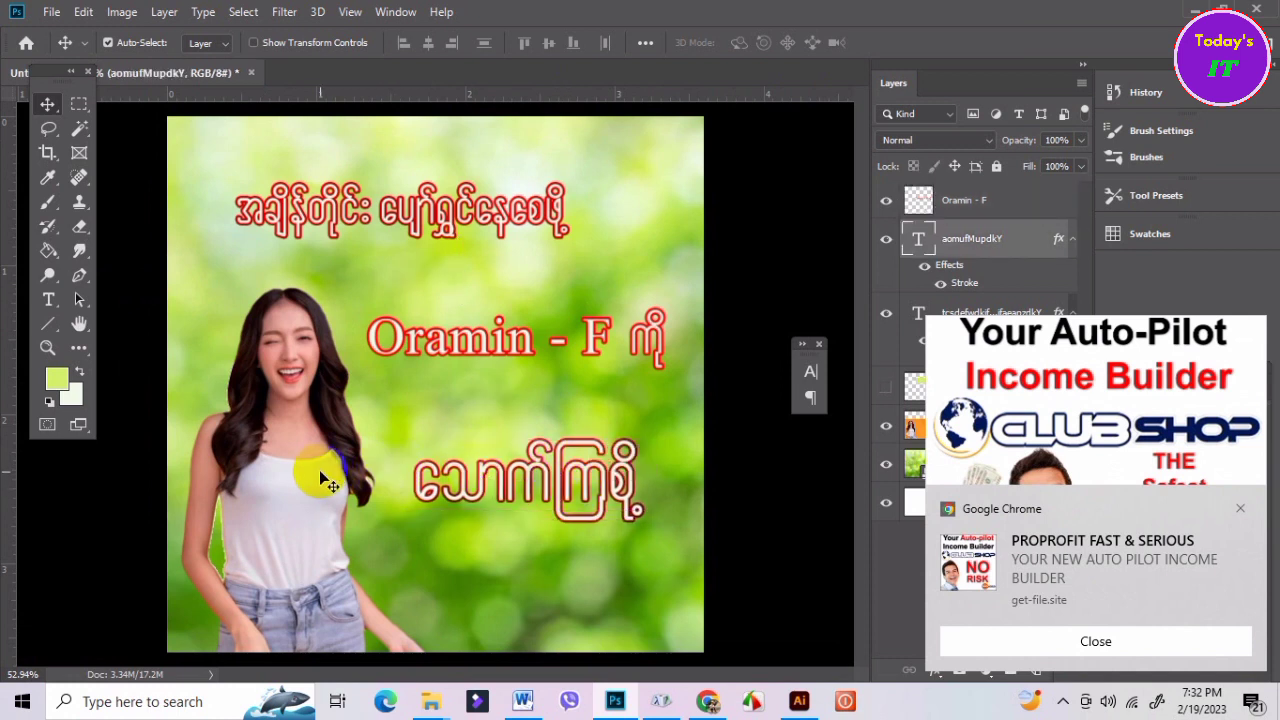
pyautogui.moveTo(319, 470); pyautogui.dragTo(304, 474)
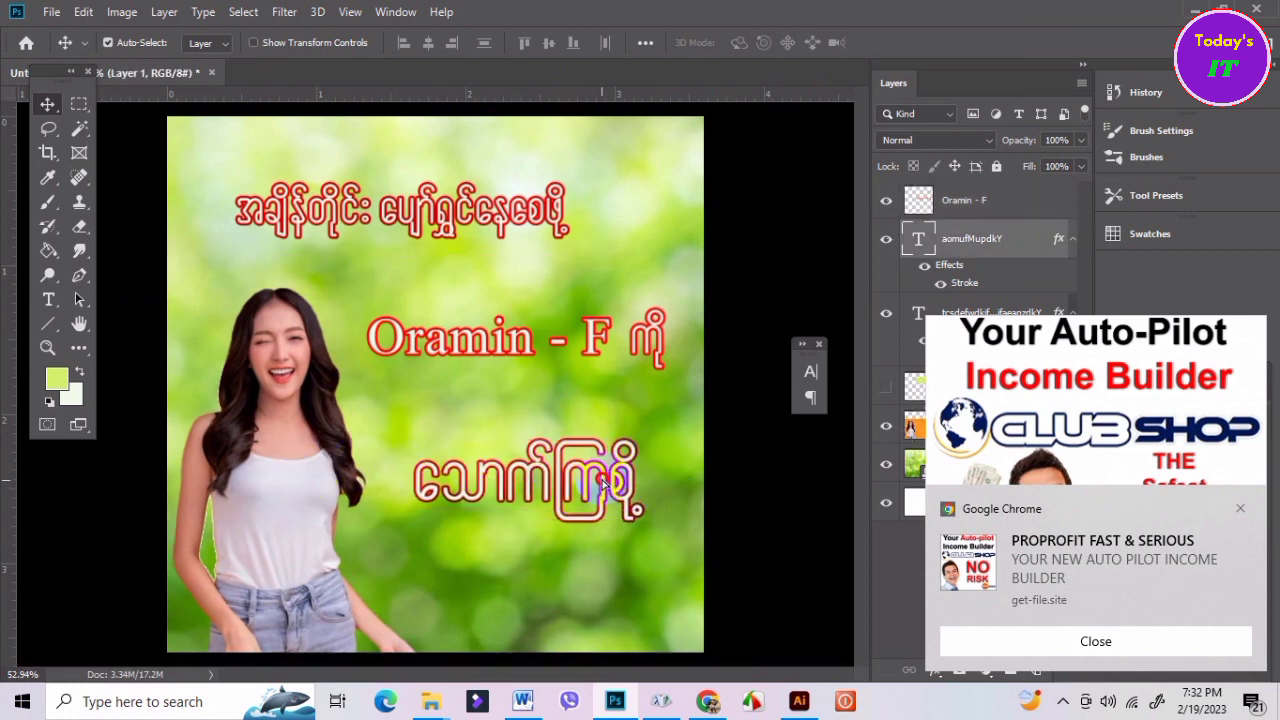
pyautogui.moveTo(601, 483); pyautogui.dragTo(597, 471)
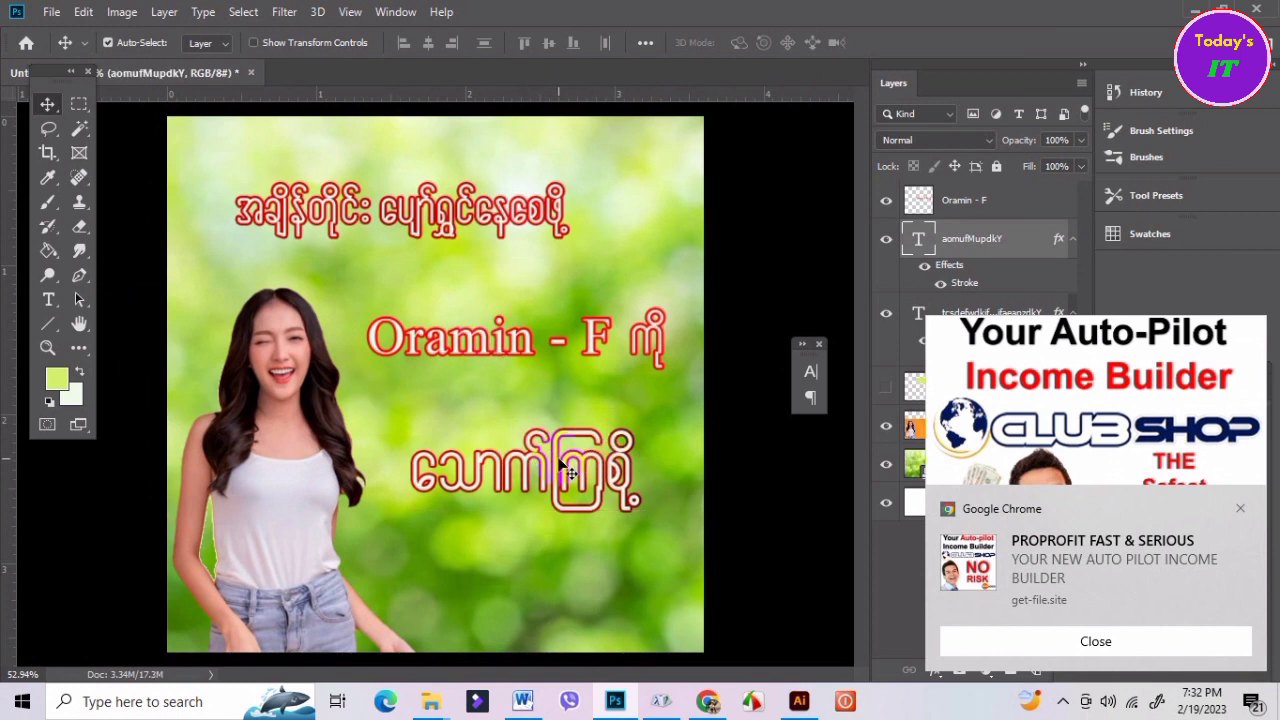
pyautogui.press('t')
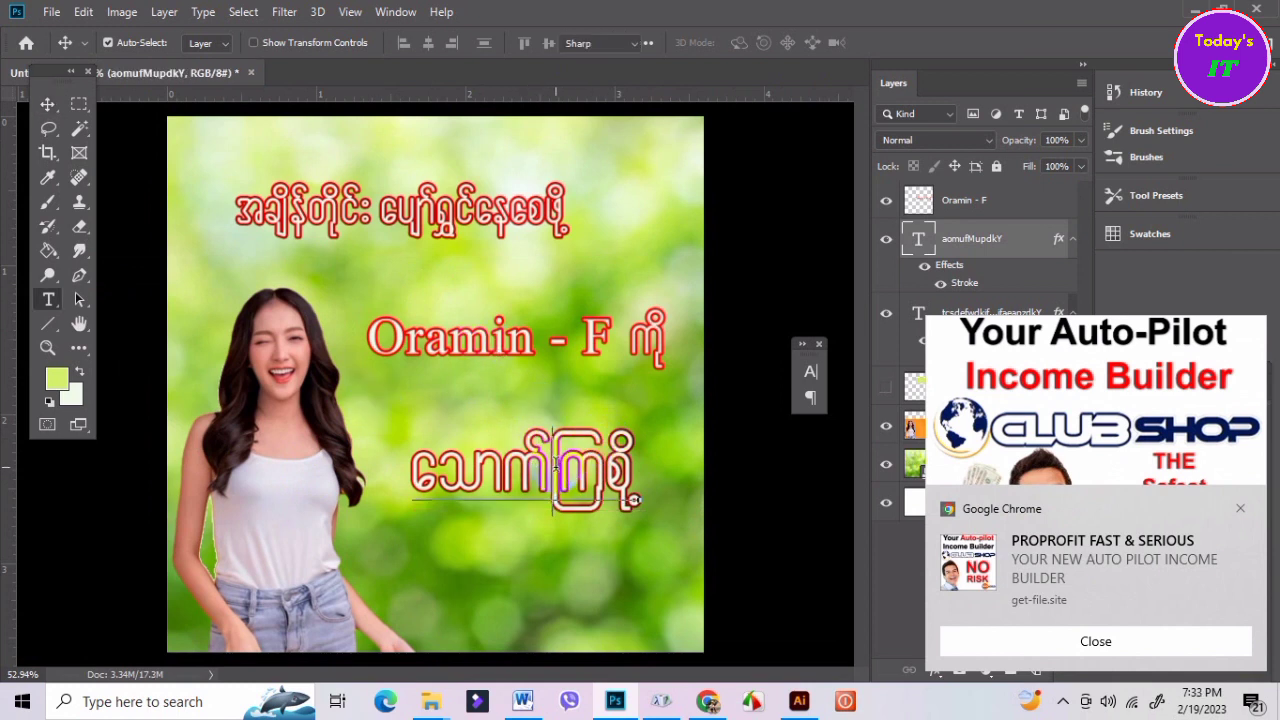
pyautogui.click(553, 465)
pyautogui.hotkey('ctrl', 'a')
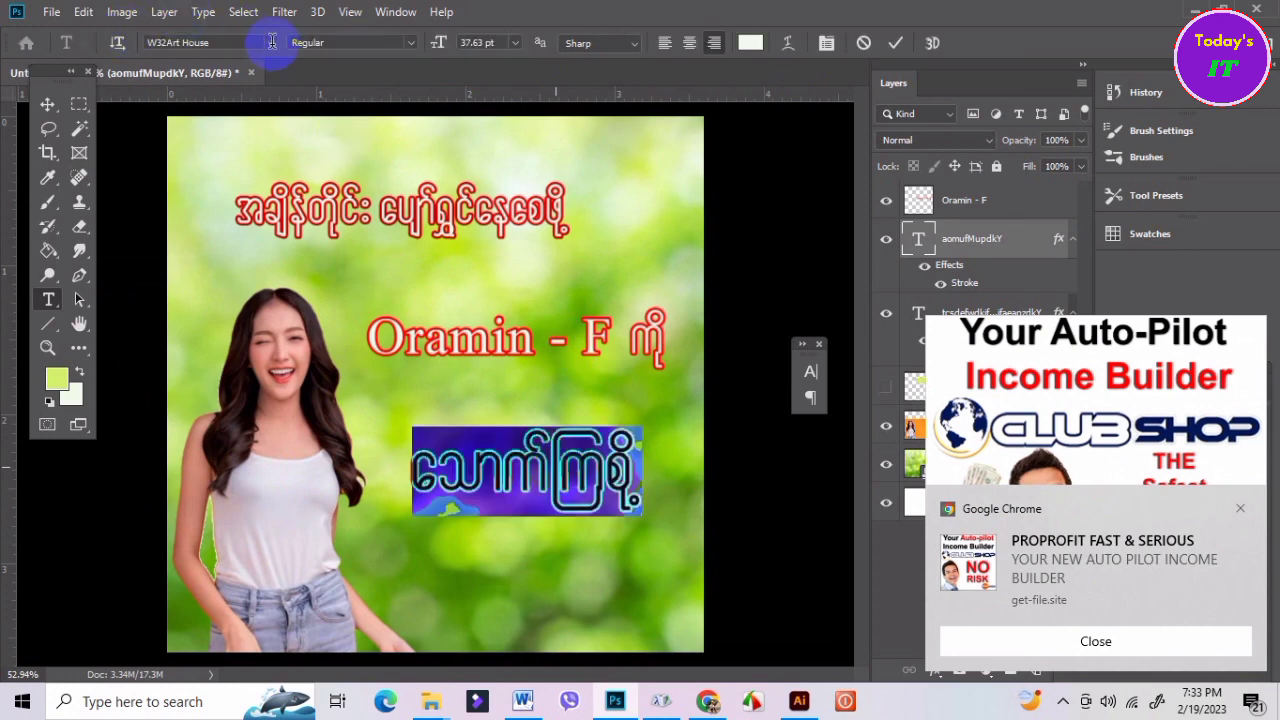
pyautogui.click(270, 42)
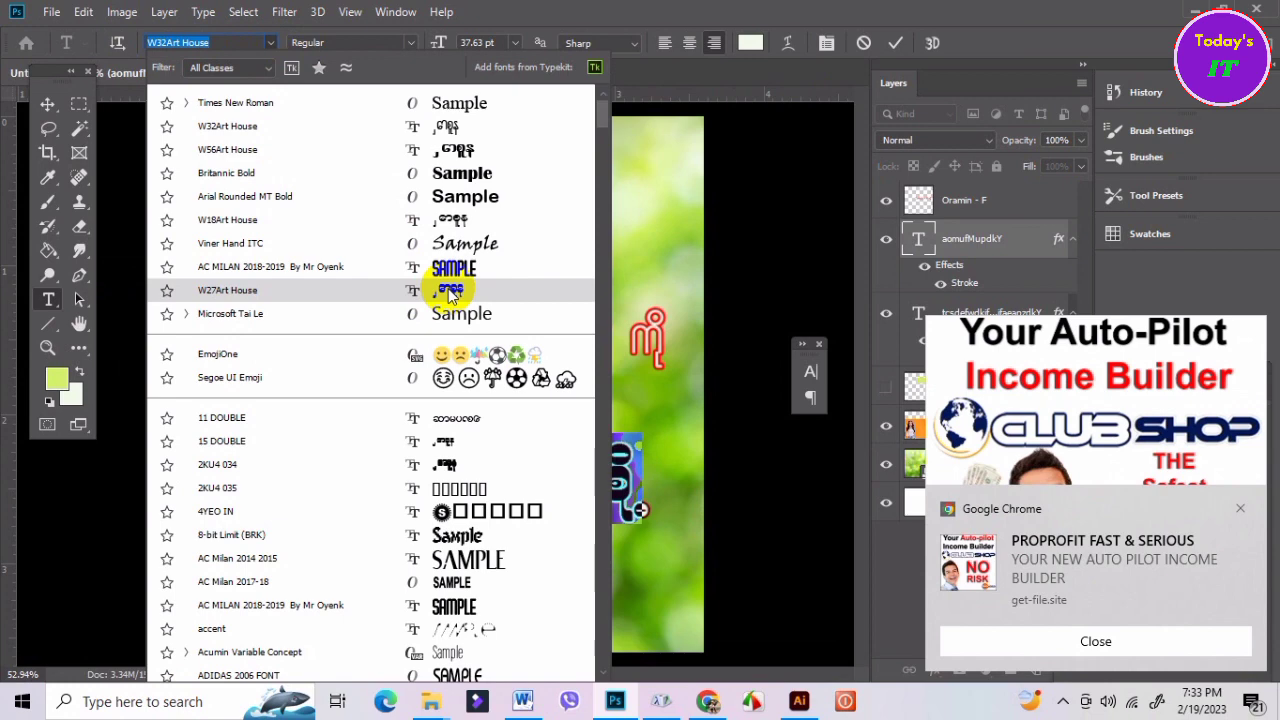
pyautogui.click(455, 225)
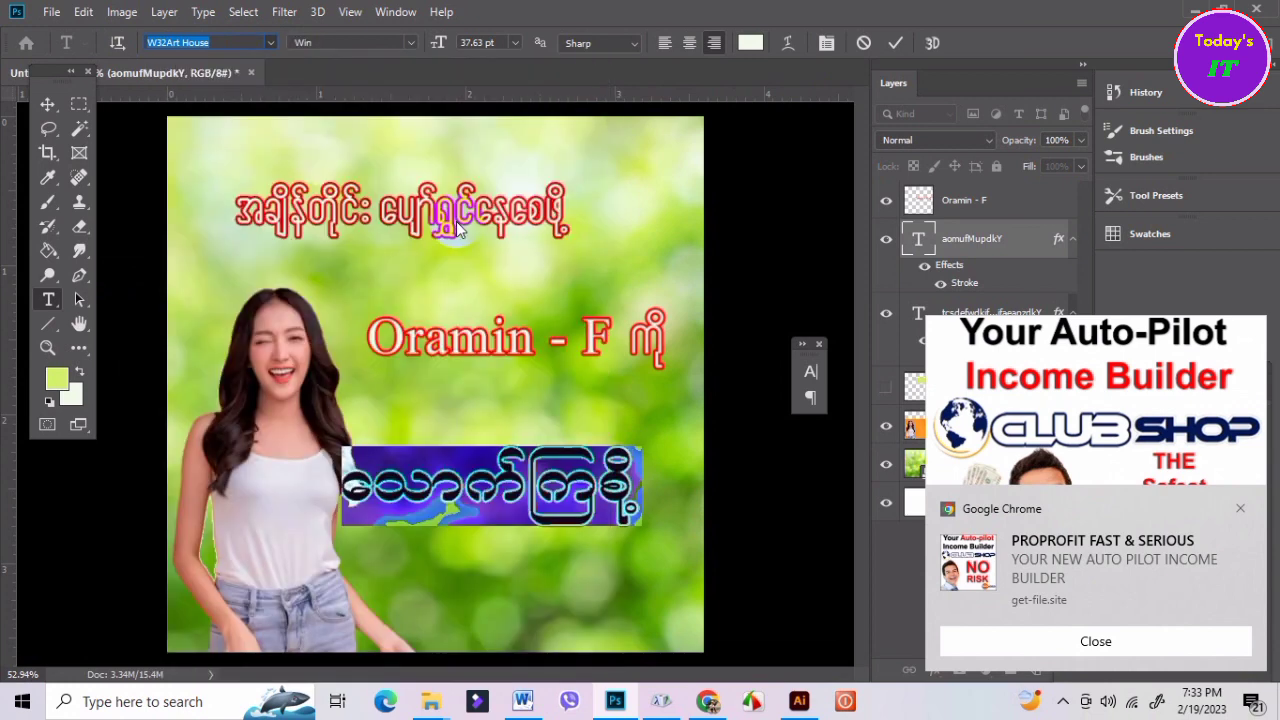
pyautogui.click(887, 50)
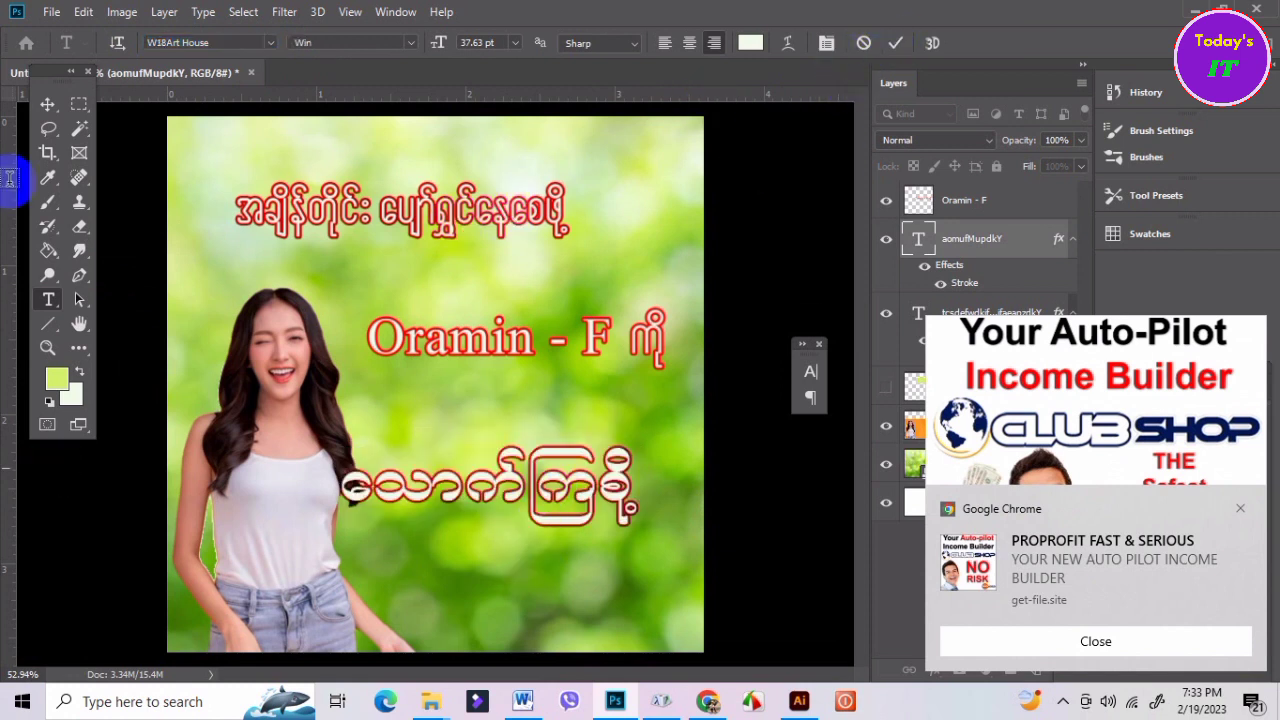
pyautogui.click(48, 104)
pyautogui.moveTo(557, 500); pyautogui.dragTo(599, 500)
pyautogui.click(757, 343)
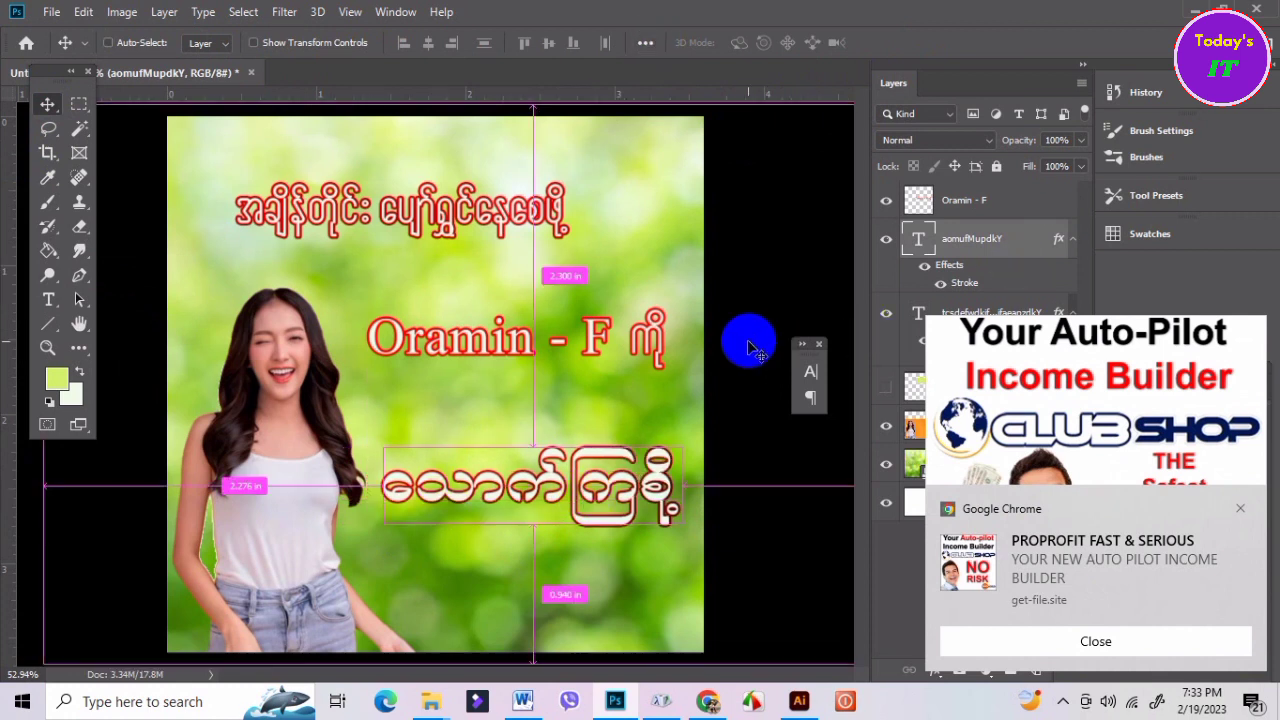
pyautogui.hotkey('ctrl', 't')
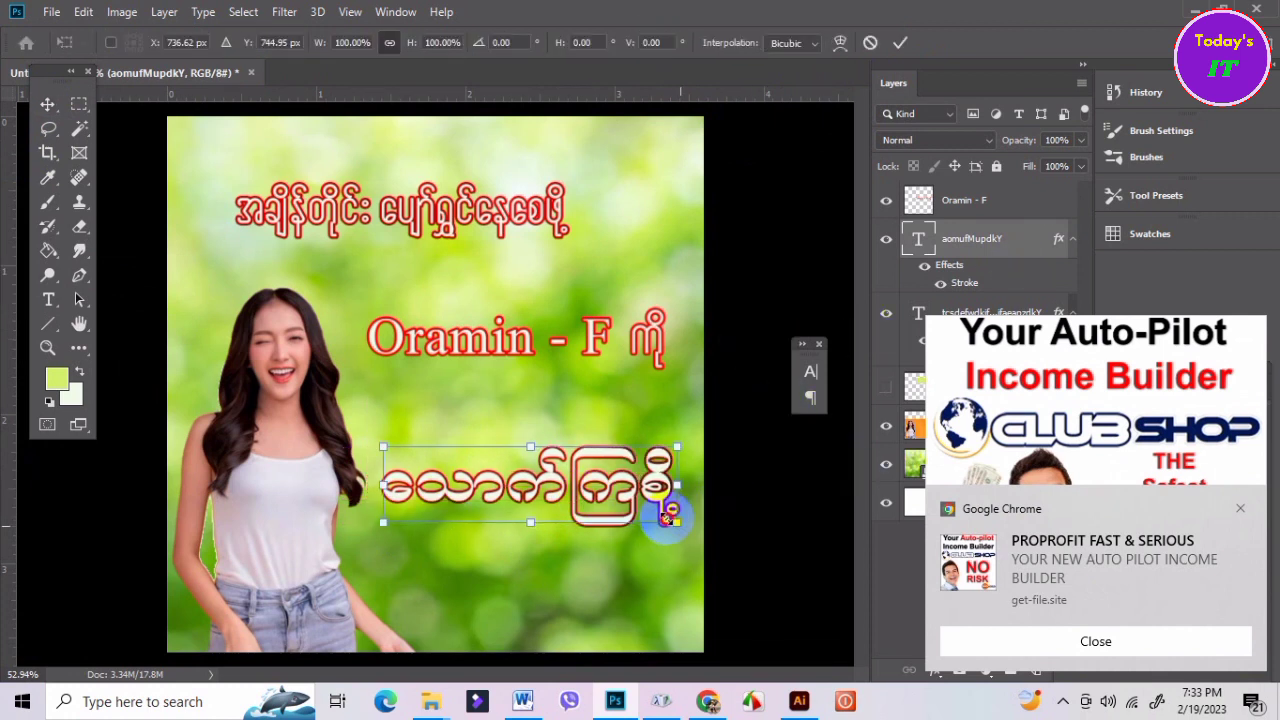
pyautogui.moveTo(670, 518); pyautogui.dragTo(600, 487)
pyautogui.moveTo(497, 499); pyautogui.dragTo(519, 499)
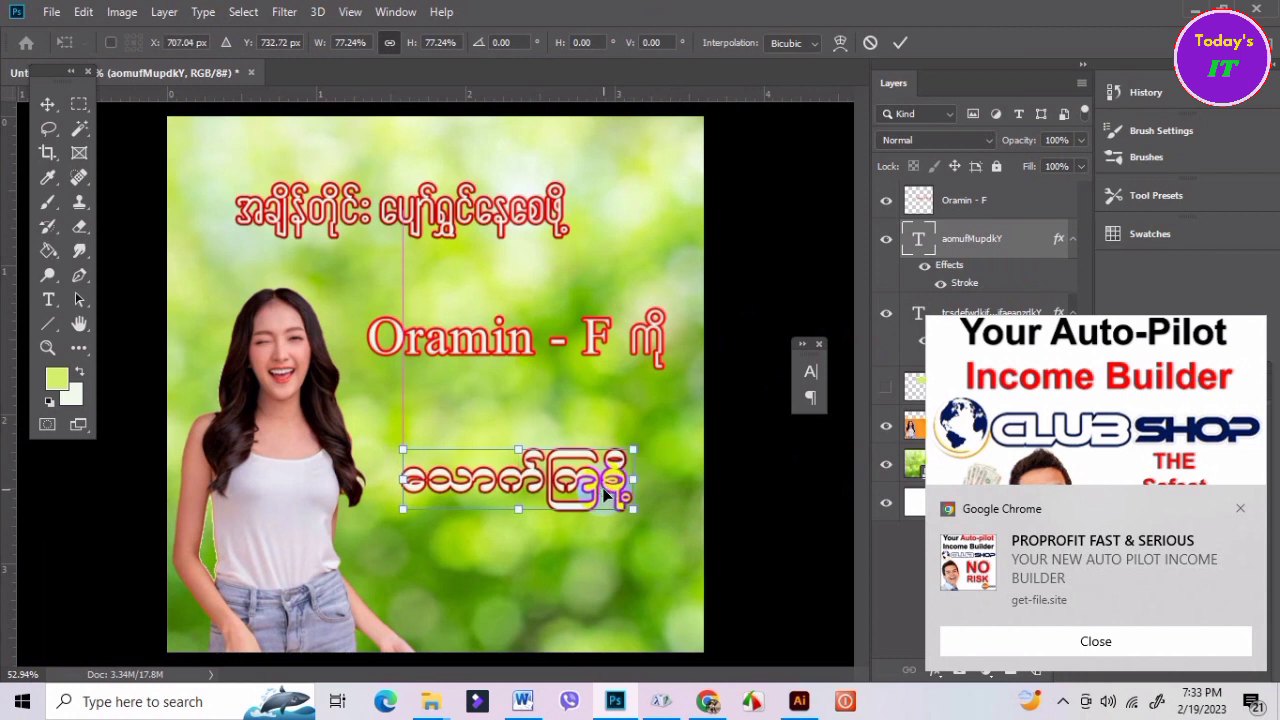
pyautogui.click(901, 44)
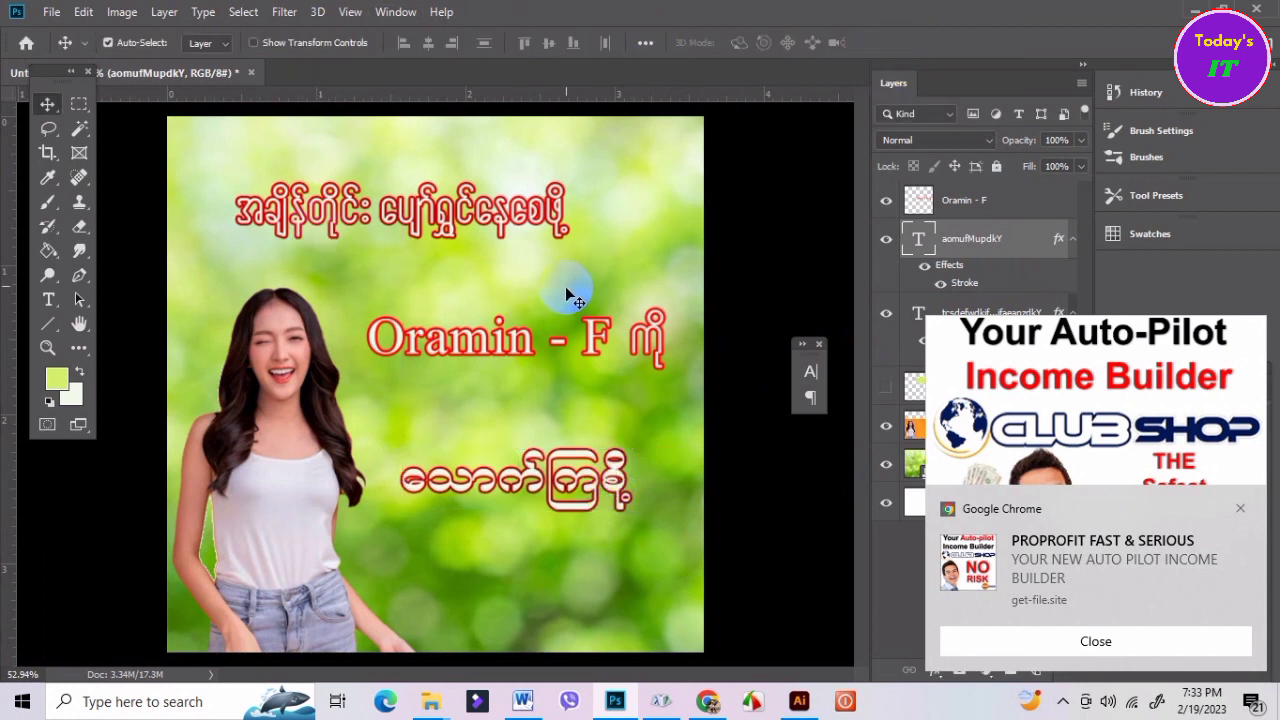
pyautogui.click(315, 398)
pyautogui.click(592, 486)
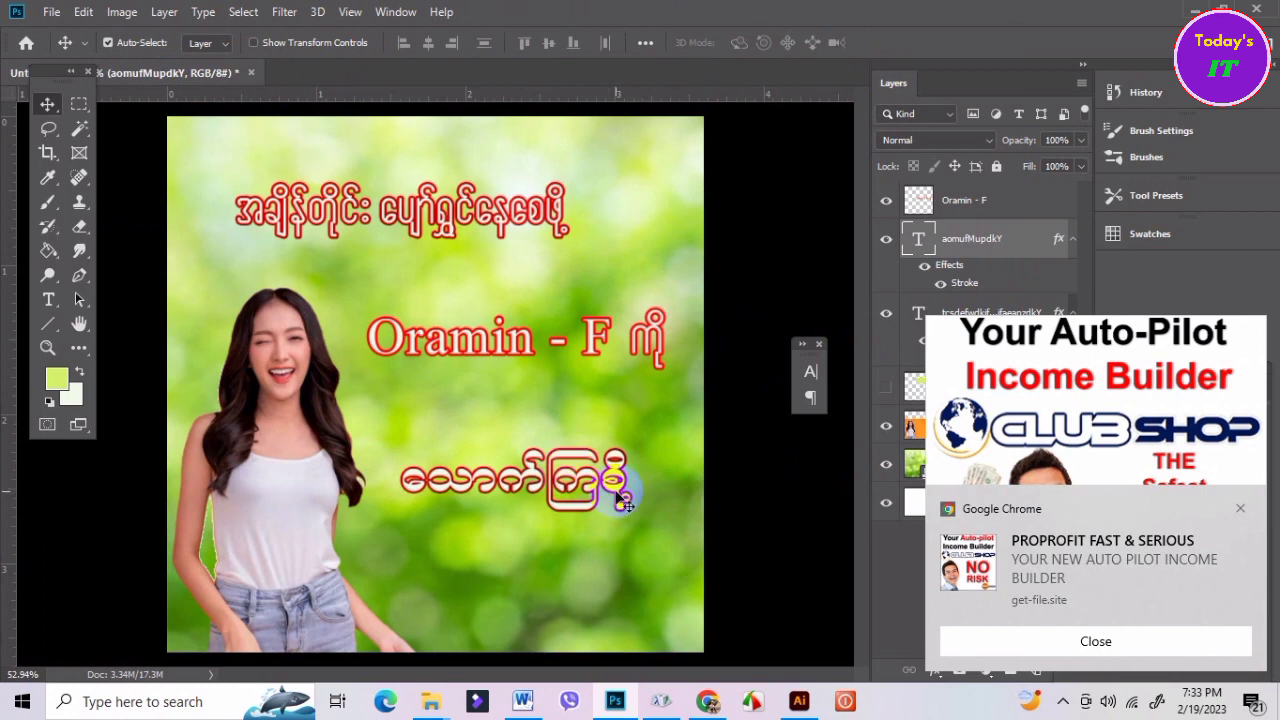
pyautogui.scroll(3, 594, 503)
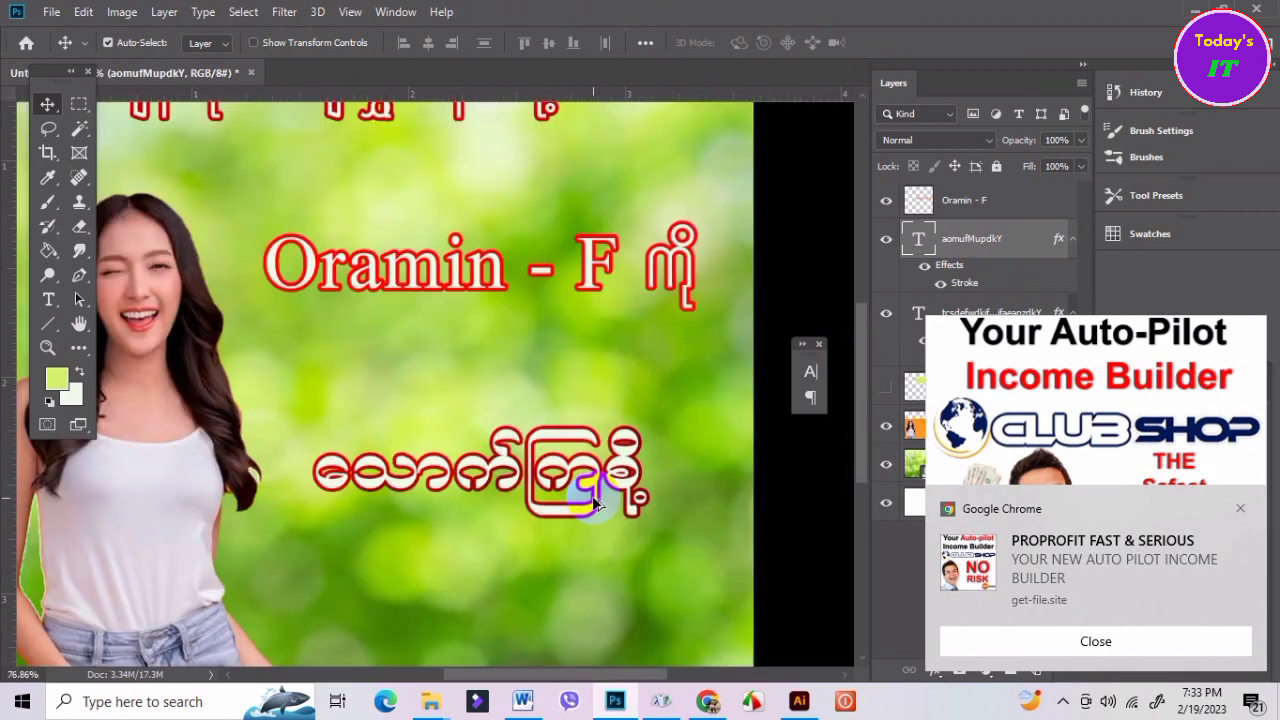
pyautogui.scroll(-2, 592, 495)
pyautogui.scroll(-2, 592, 495)
pyautogui.moveTo(586, 502); pyautogui.dragTo(588, 458)
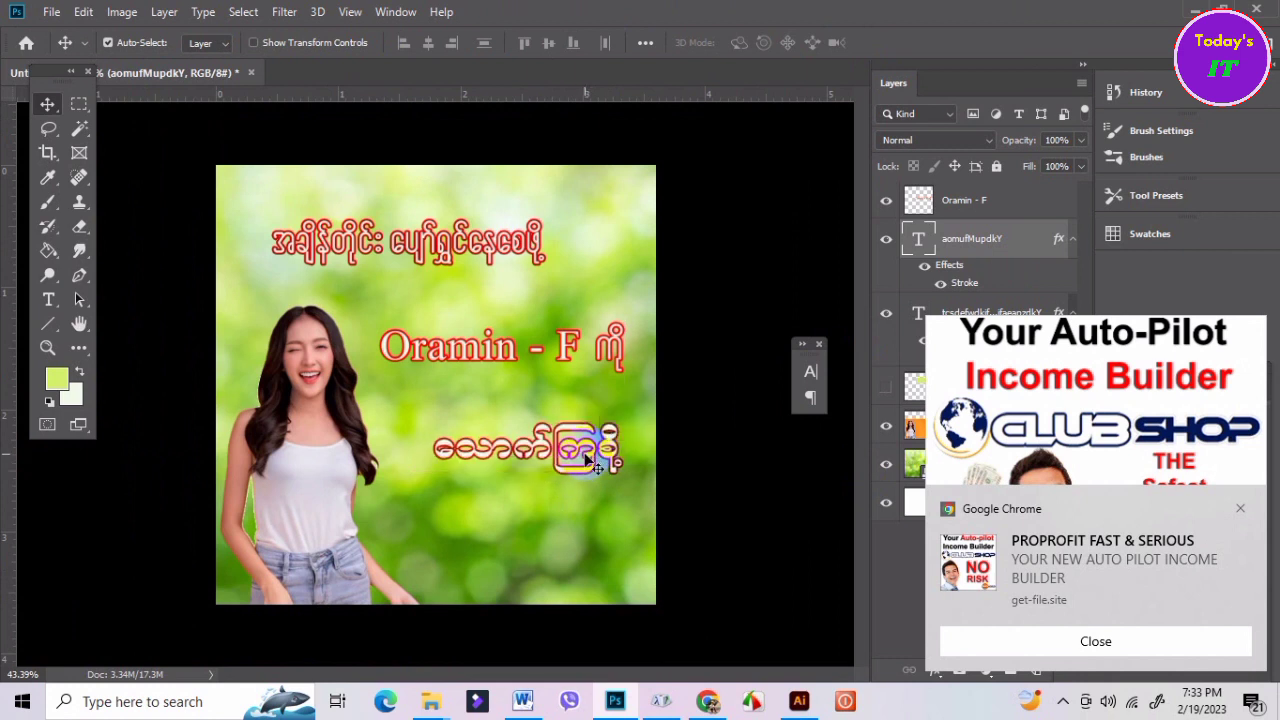
pyautogui.moveTo(587, 458); pyautogui.dragTo(588, 460)
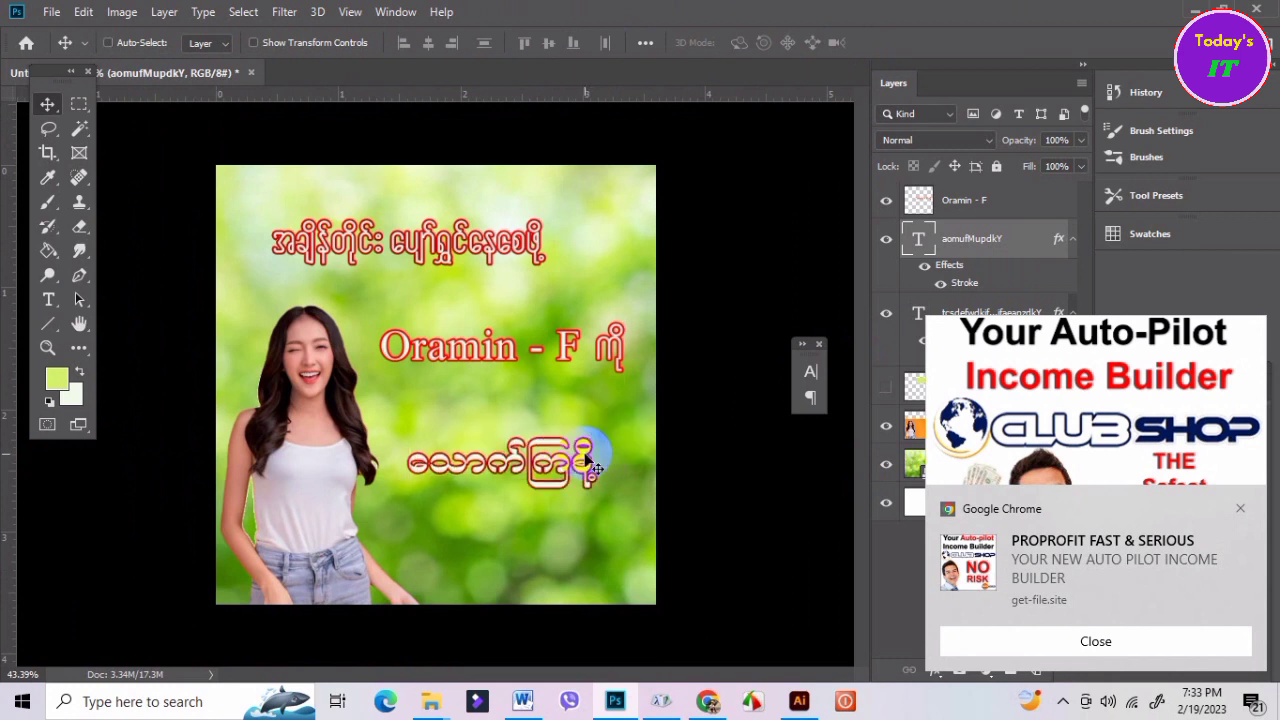
pyautogui.hotkey('ctrl', 'shift', '.')
pyautogui.hotkey('ctrl', 'shift', '.')
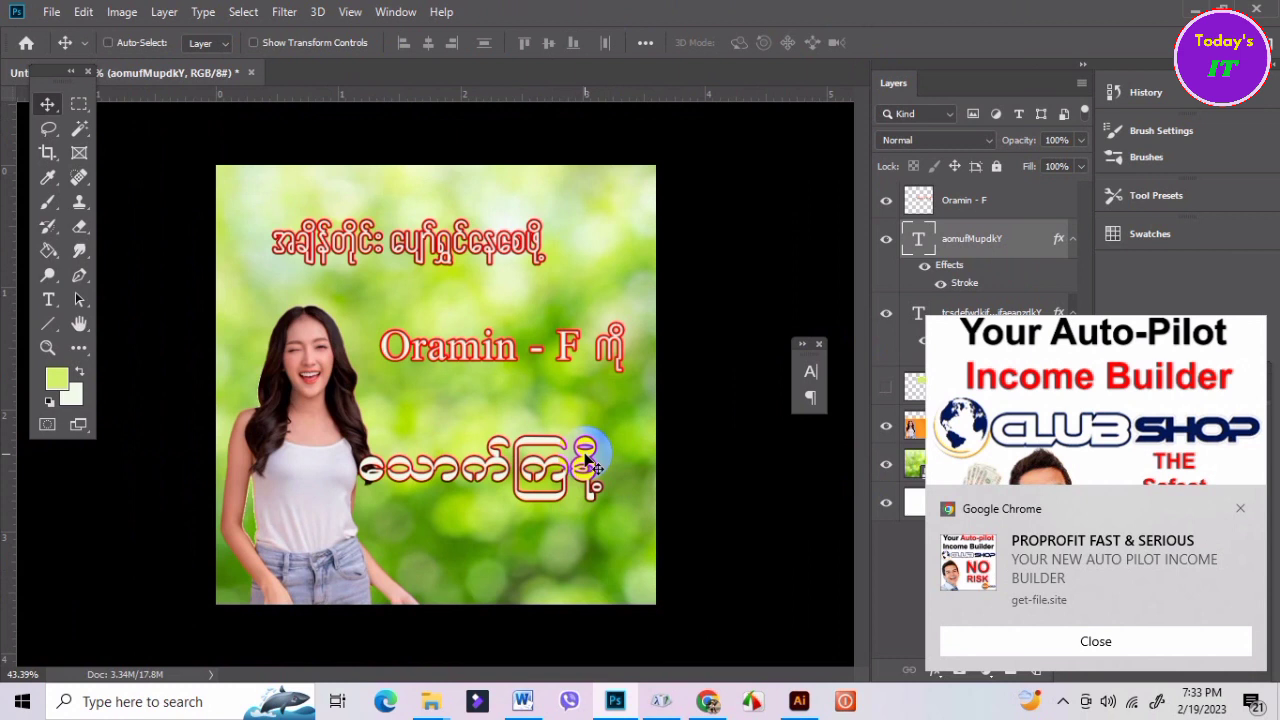
pyautogui.hotkey('ctrl', 'shift', ',')
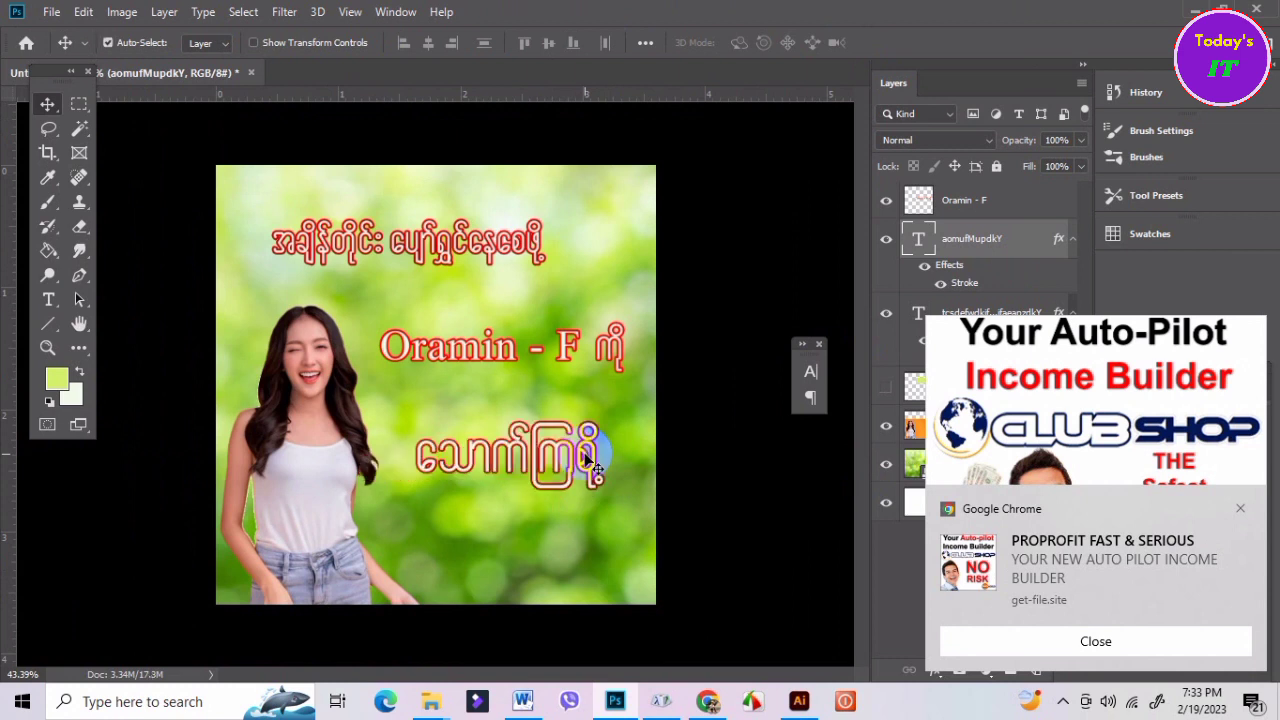
pyautogui.click(45, 104)
pyautogui.click(585, 436)
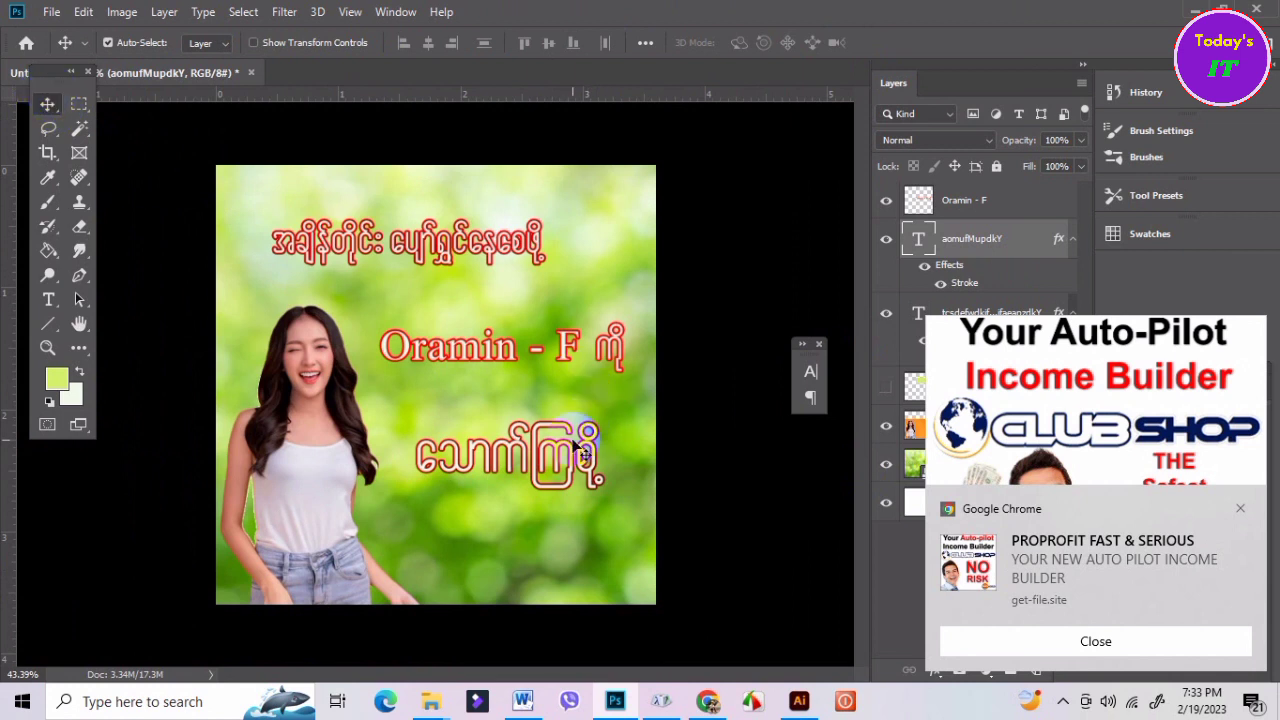
pyautogui.doubleClick(588, 460)
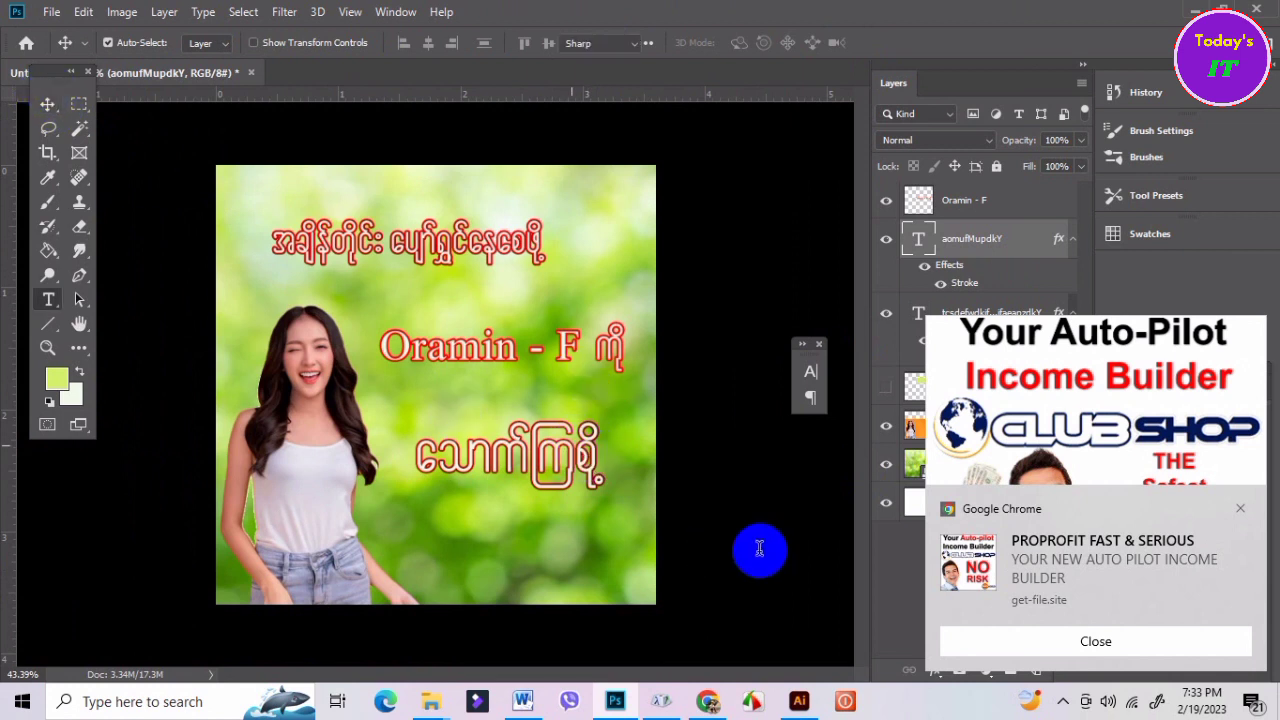
pyautogui.click(766, 534)
pyautogui.press('v')
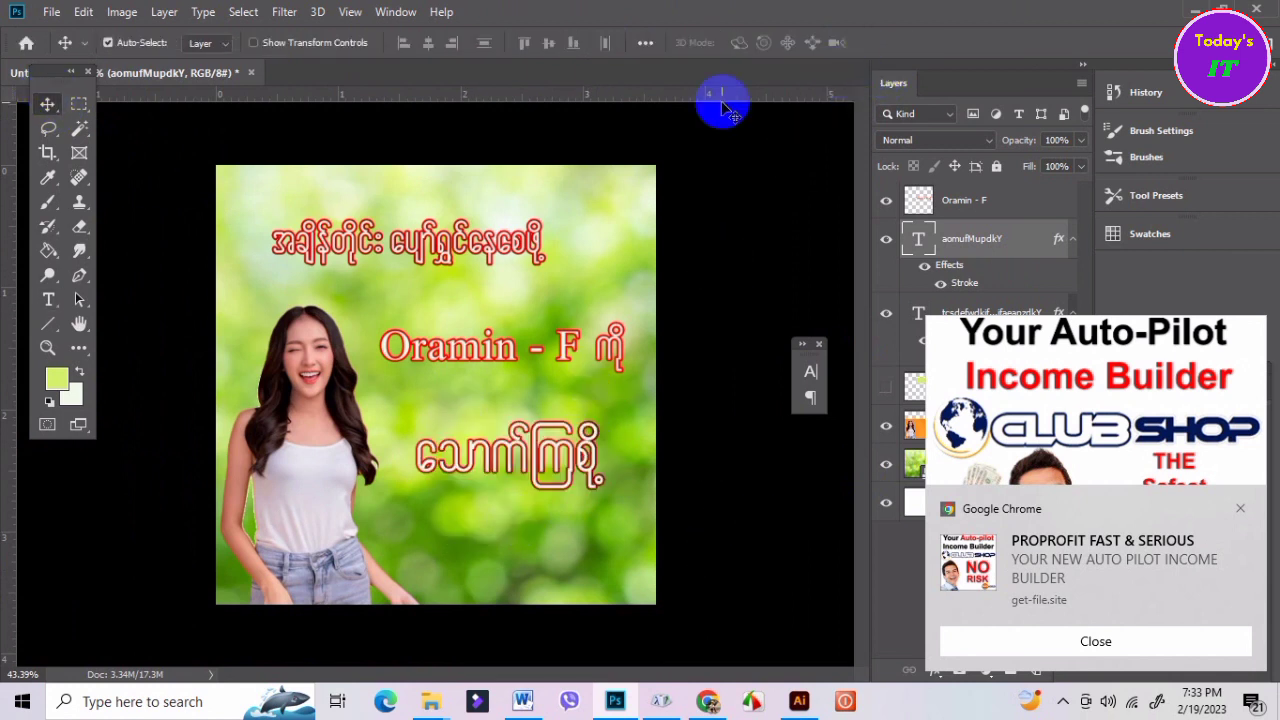
pyautogui.click(708, 702)
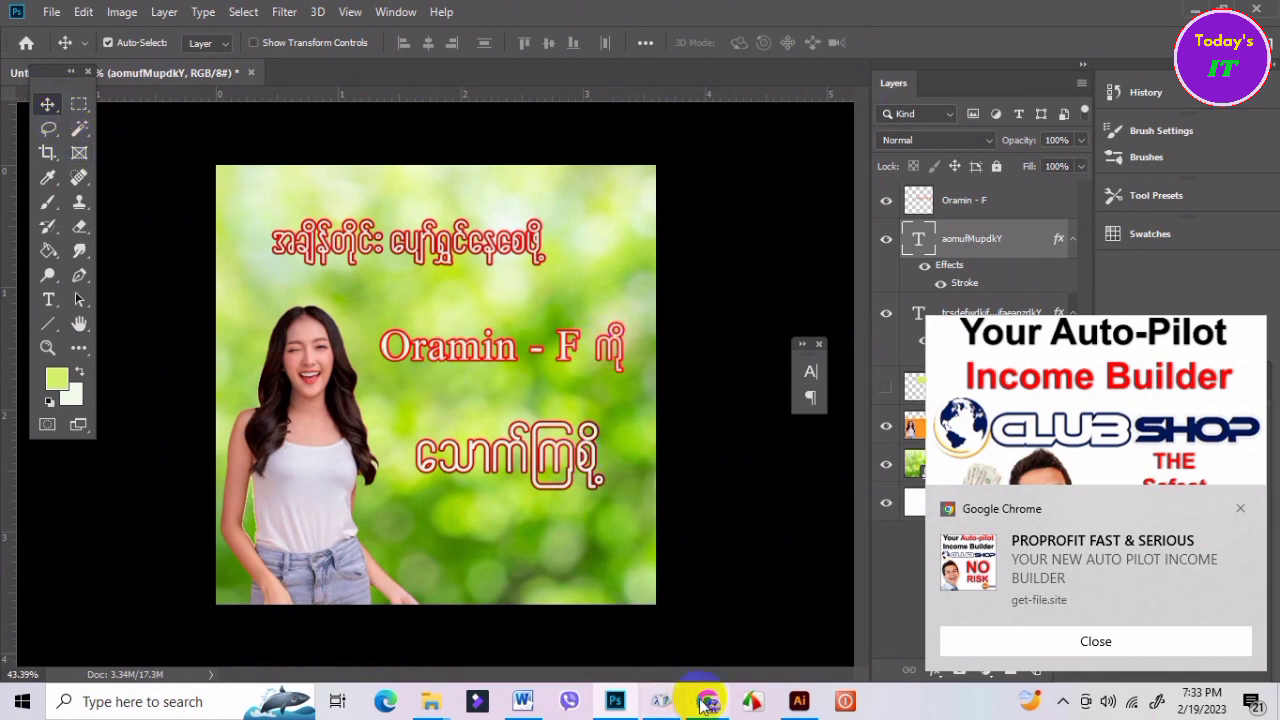
# Search Google for 'oramin - F' in Chrome.
pyautogui.click(706, 700)
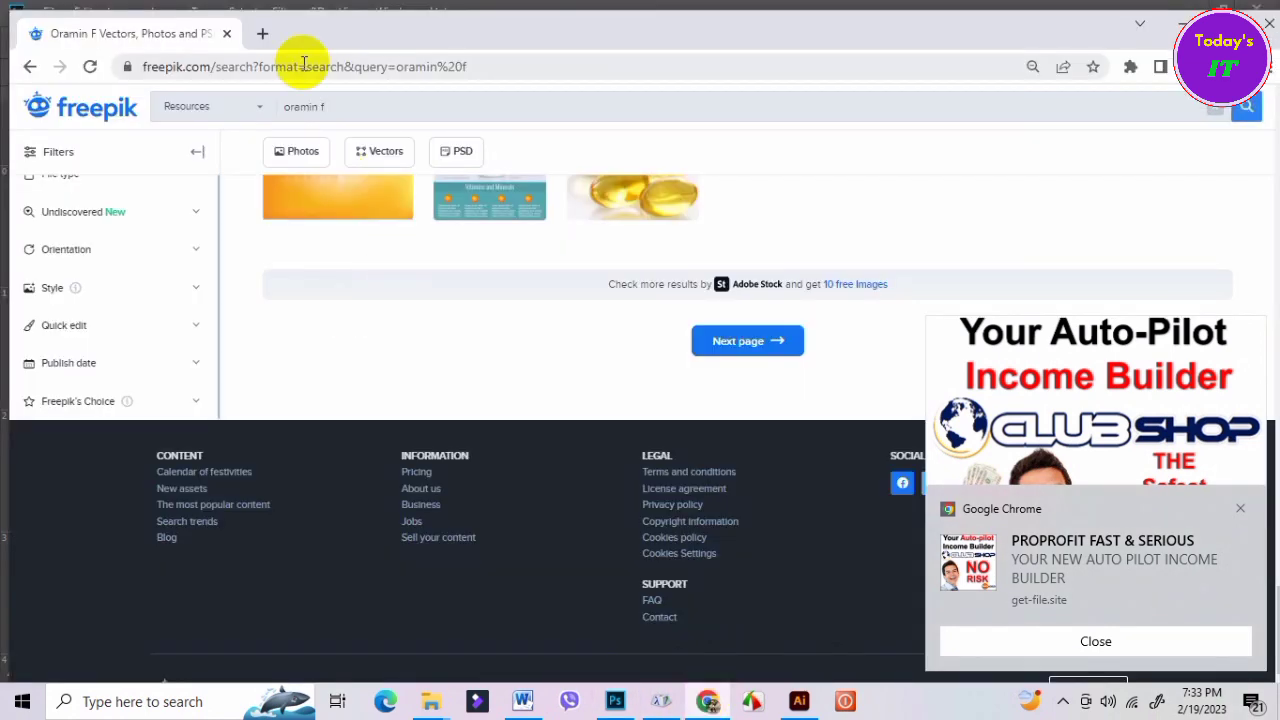
pyautogui.click(308, 66)
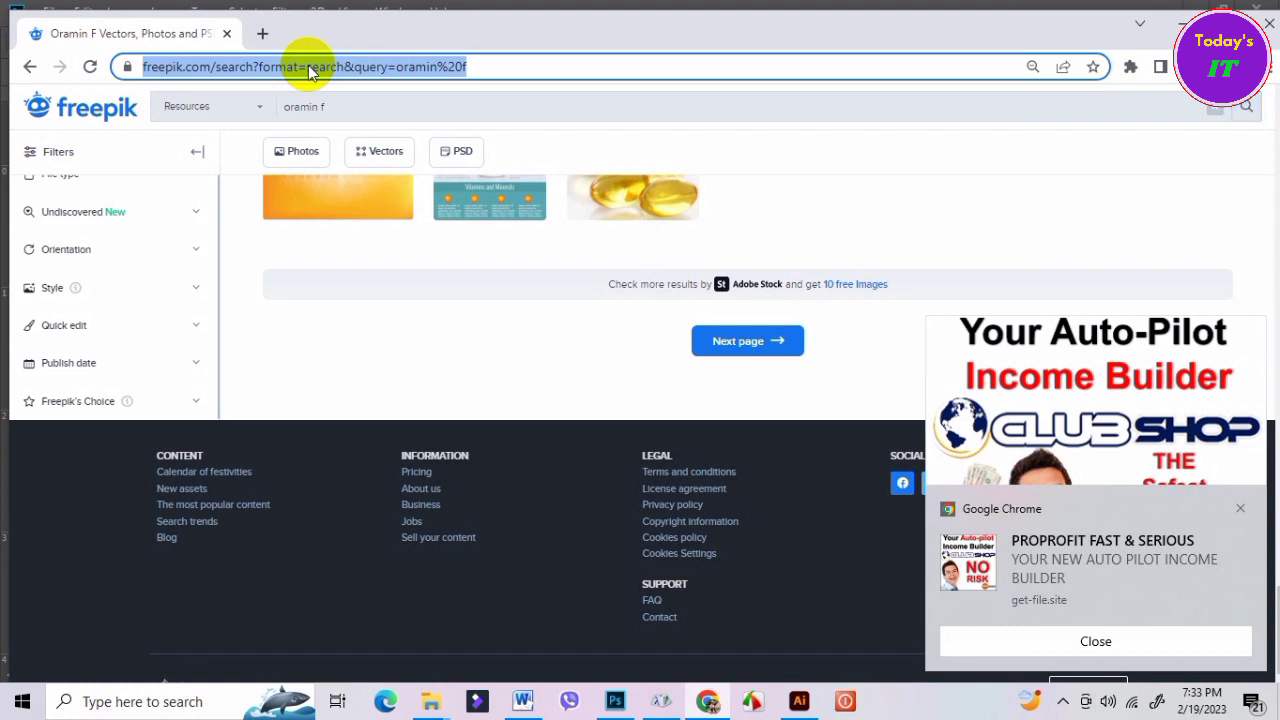
pyautogui.write('orami')
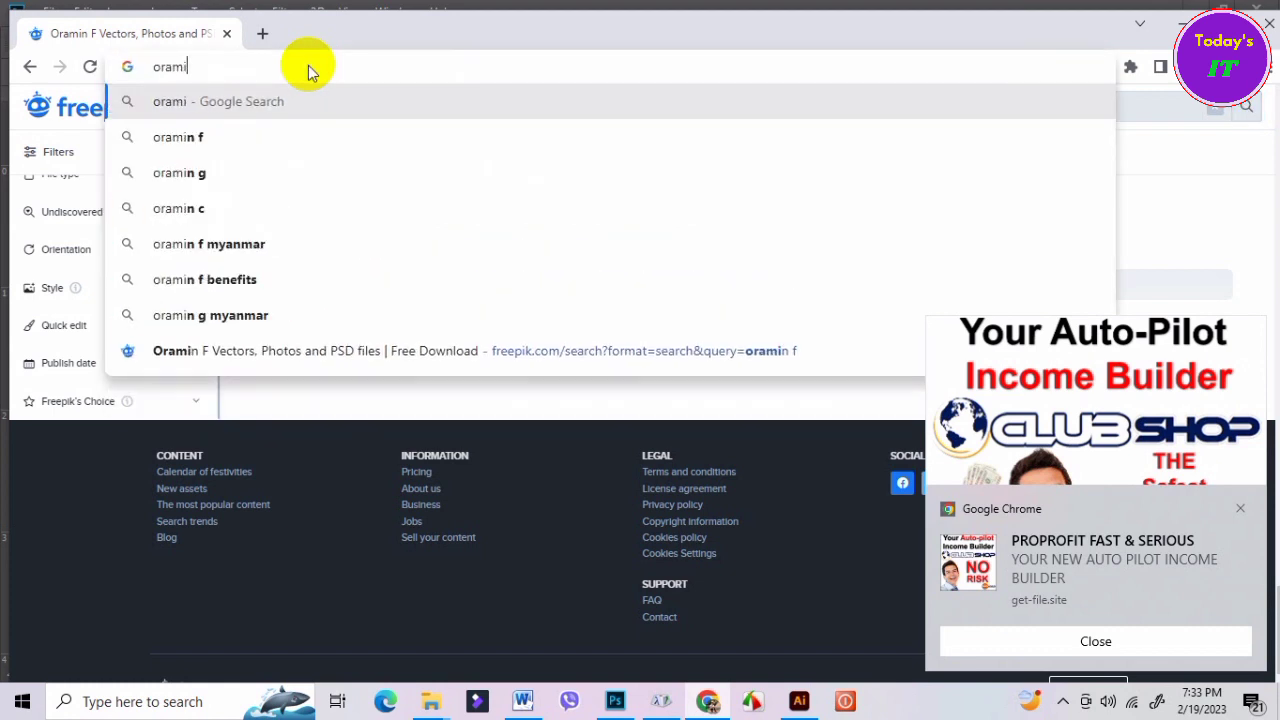
pyautogui.write('n - ')
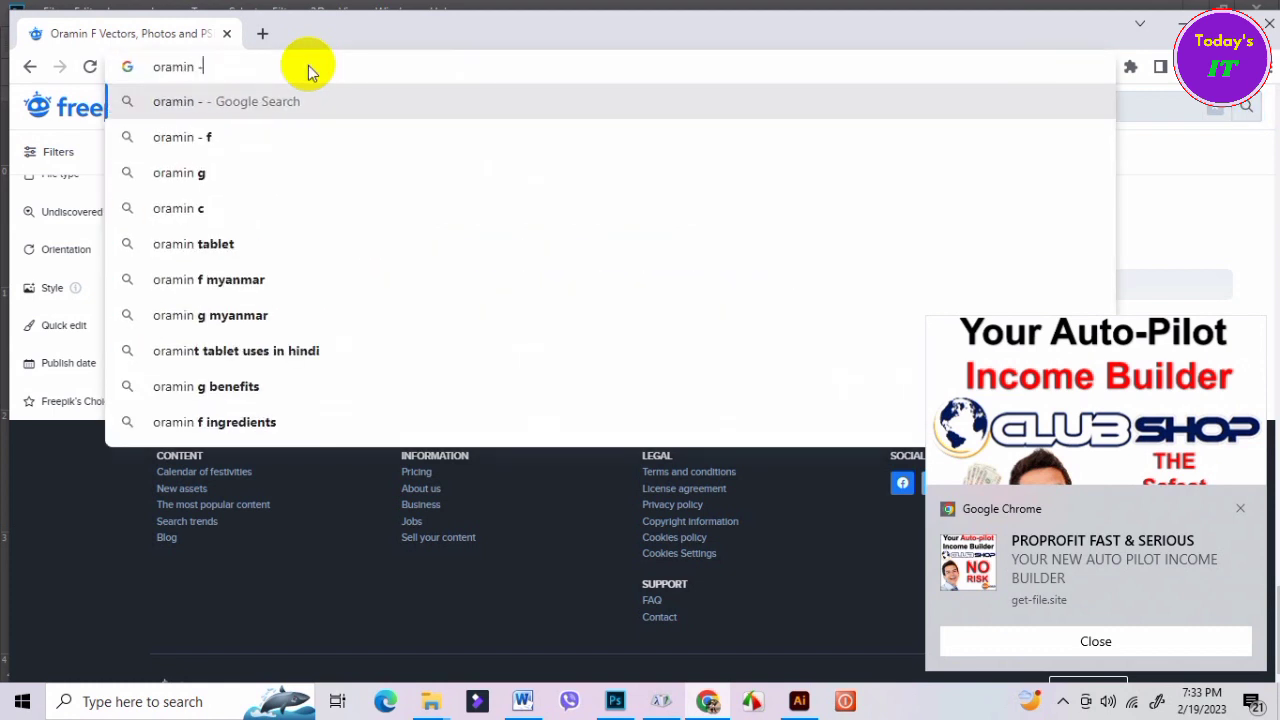
pyautogui.write('F')
pyautogui.press('Return')
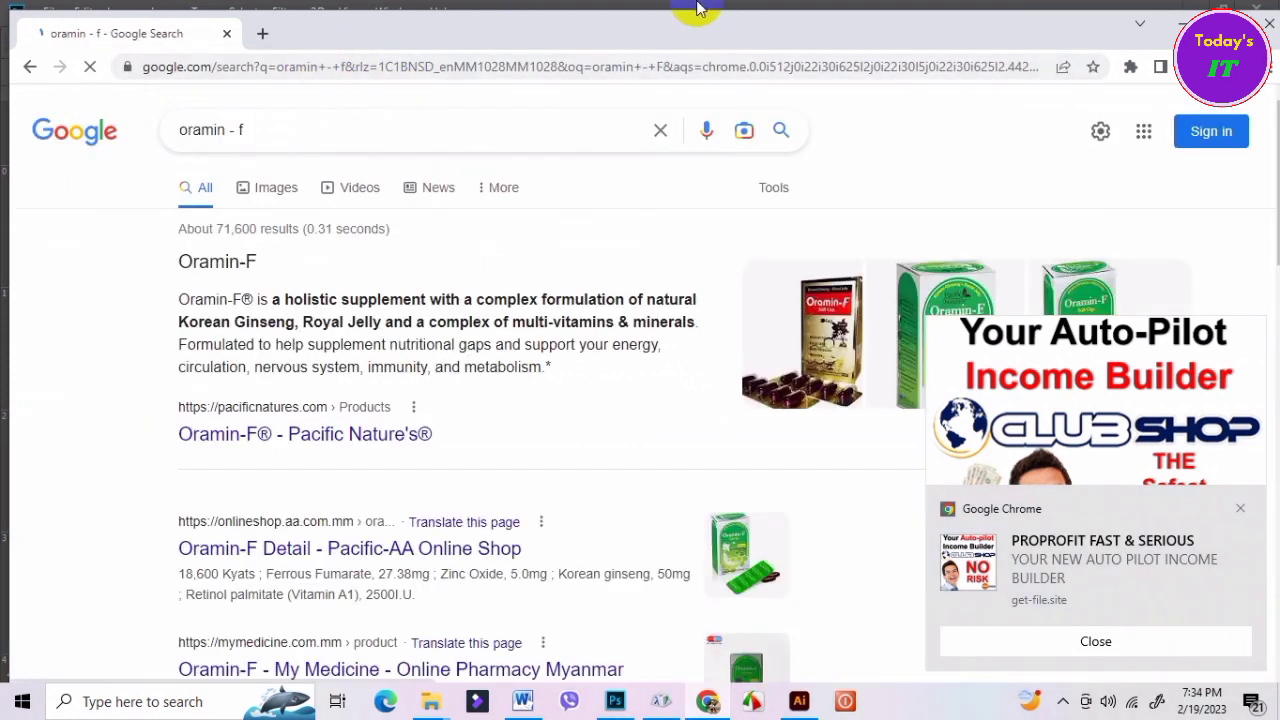
# Switch the results to Google Images and dismiss the notification popup.
pyautogui.scroll(-4, 809, 576)
pyautogui.scroll(-2, 851, 349)
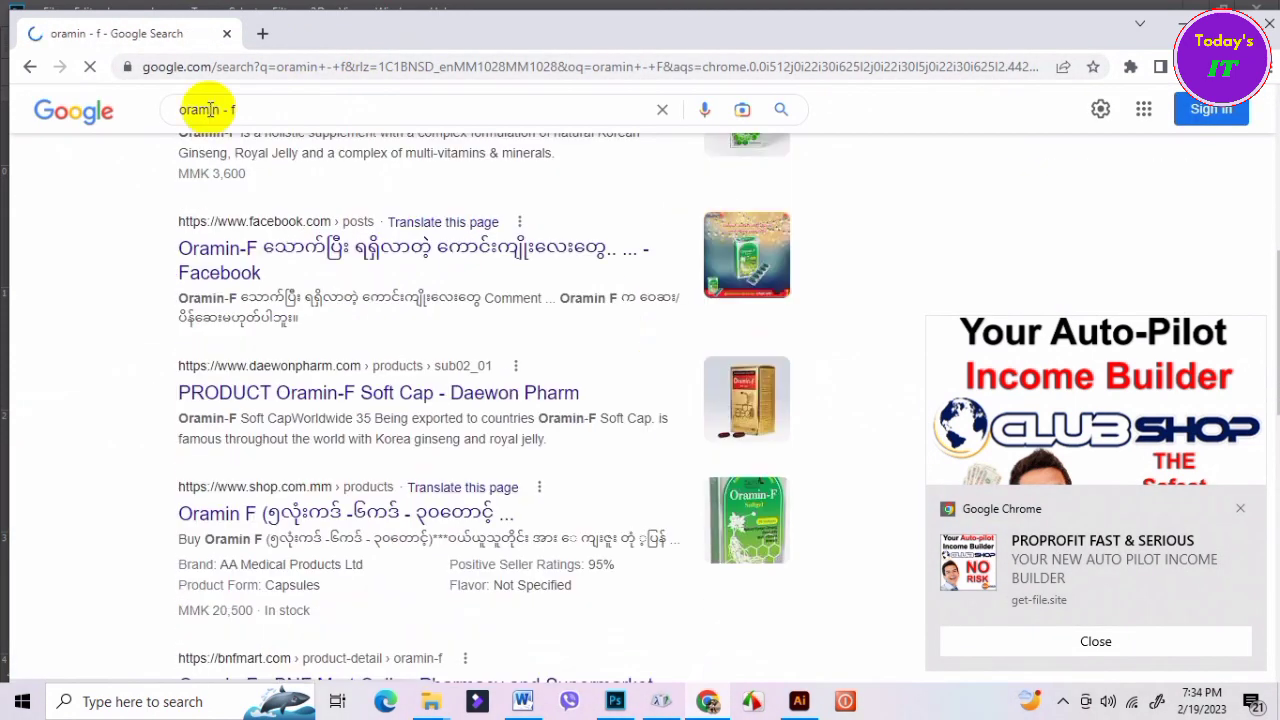
pyautogui.scroll(-3, 728, 314)
pyautogui.scroll(5, 814, 280)
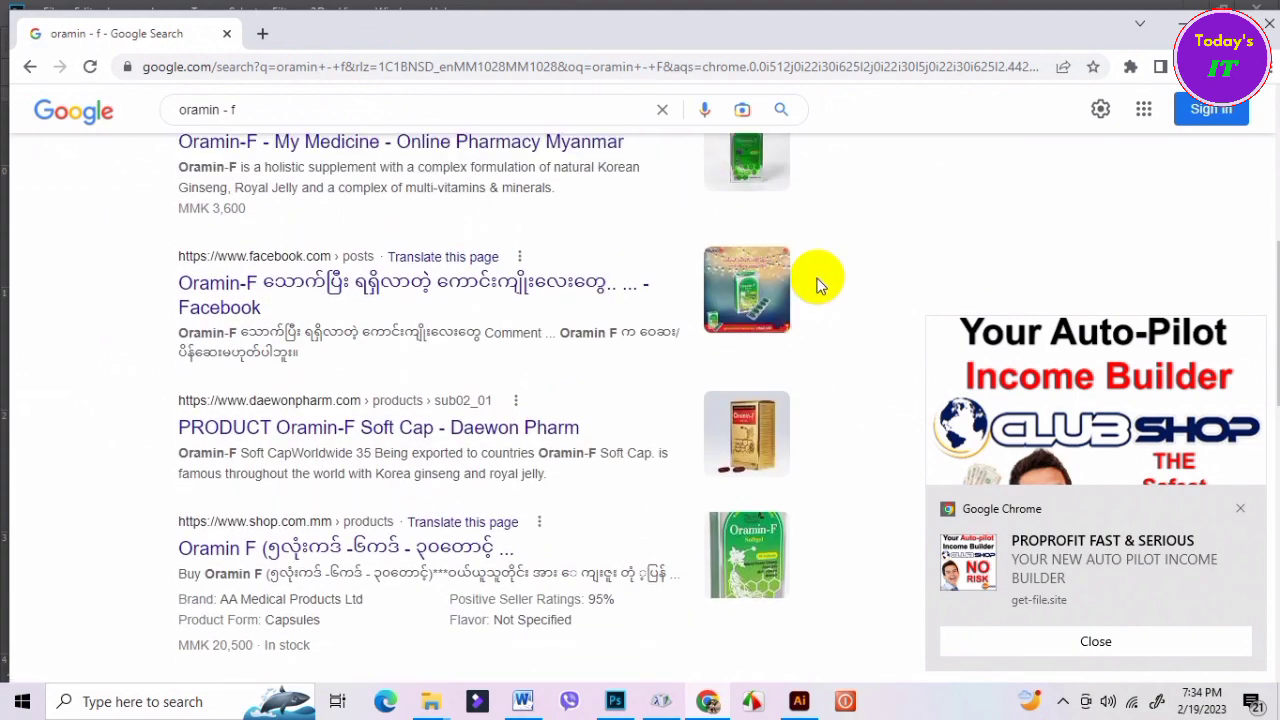
pyautogui.scroll(3, 500, 200)
pyautogui.scroll(2, 271, 160)
pyautogui.scroll(2, 243, 190)
pyautogui.click(243, 190)
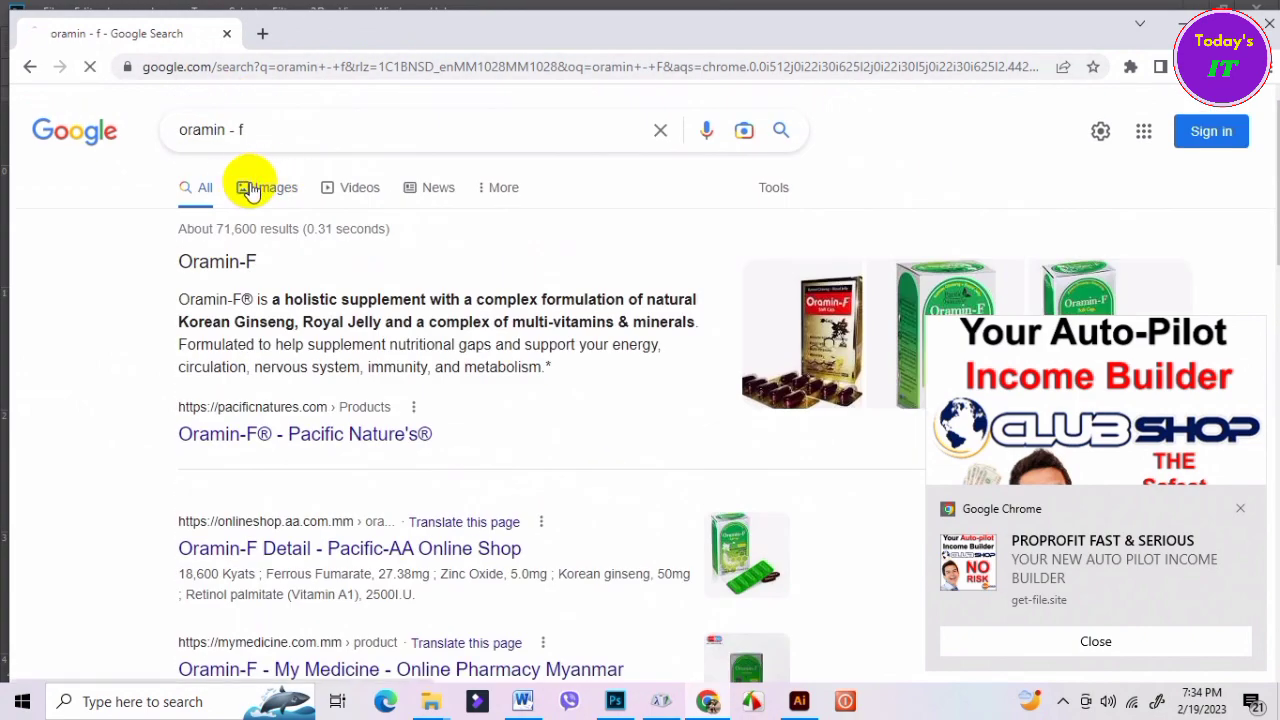
pyautogui.click(1241, 511)
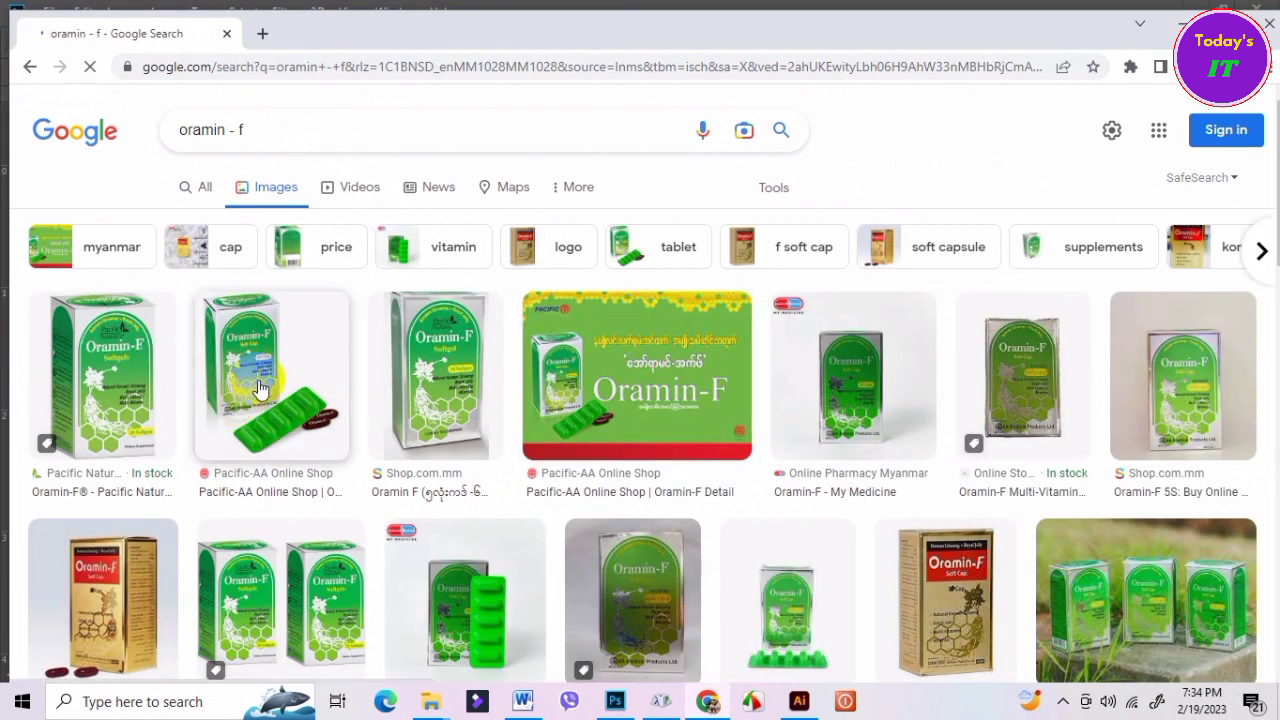
# Browse Oramin-F product images, previewing several including the Makkah Pharmacy Soft Cap result.
pyautogui.click(258, 388)
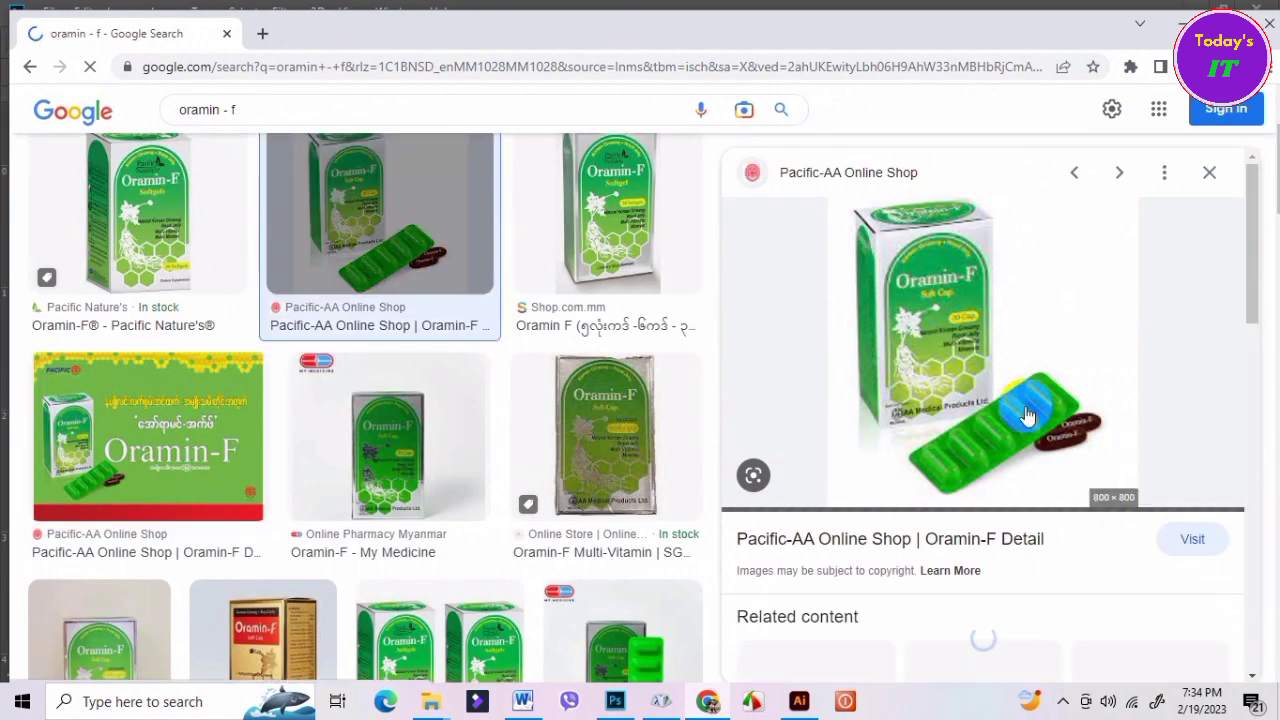
pyautogui.rightClick(924, 310)
pyautogui.click(803, 406)
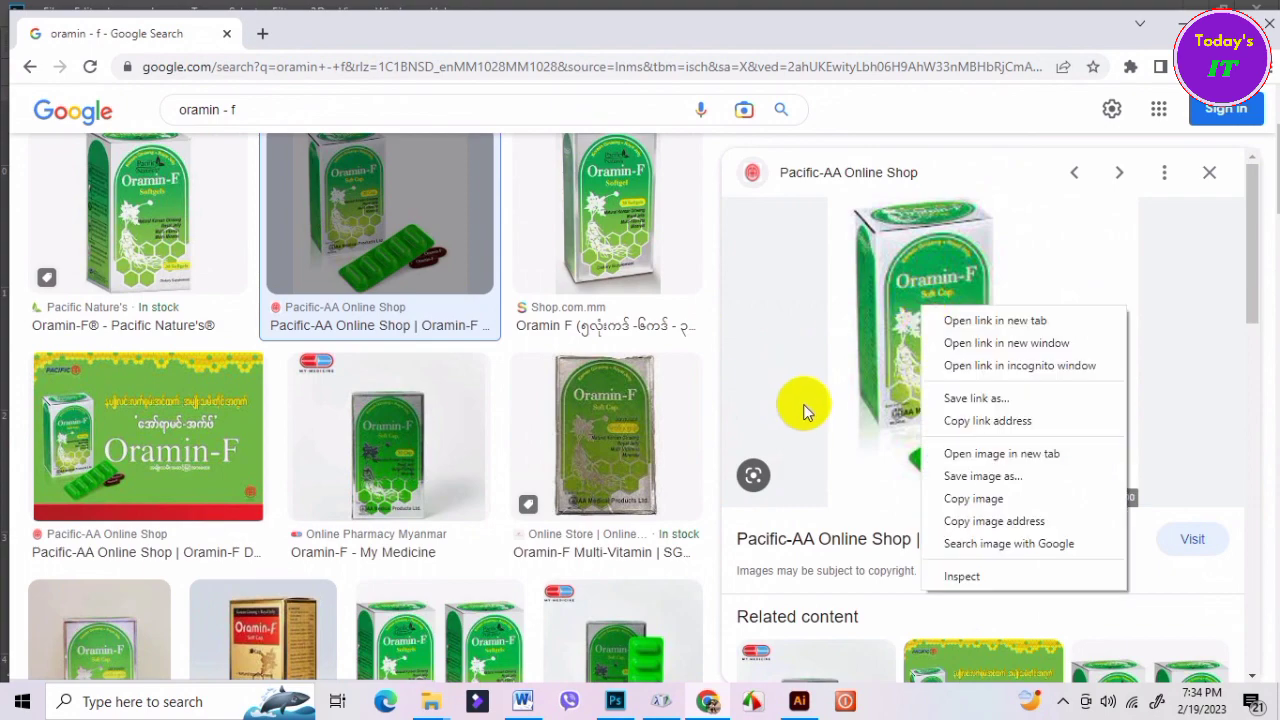
pyautogui.scroll(-2, 806, 430)
pyautogui.scroll(-2, 540, 555)
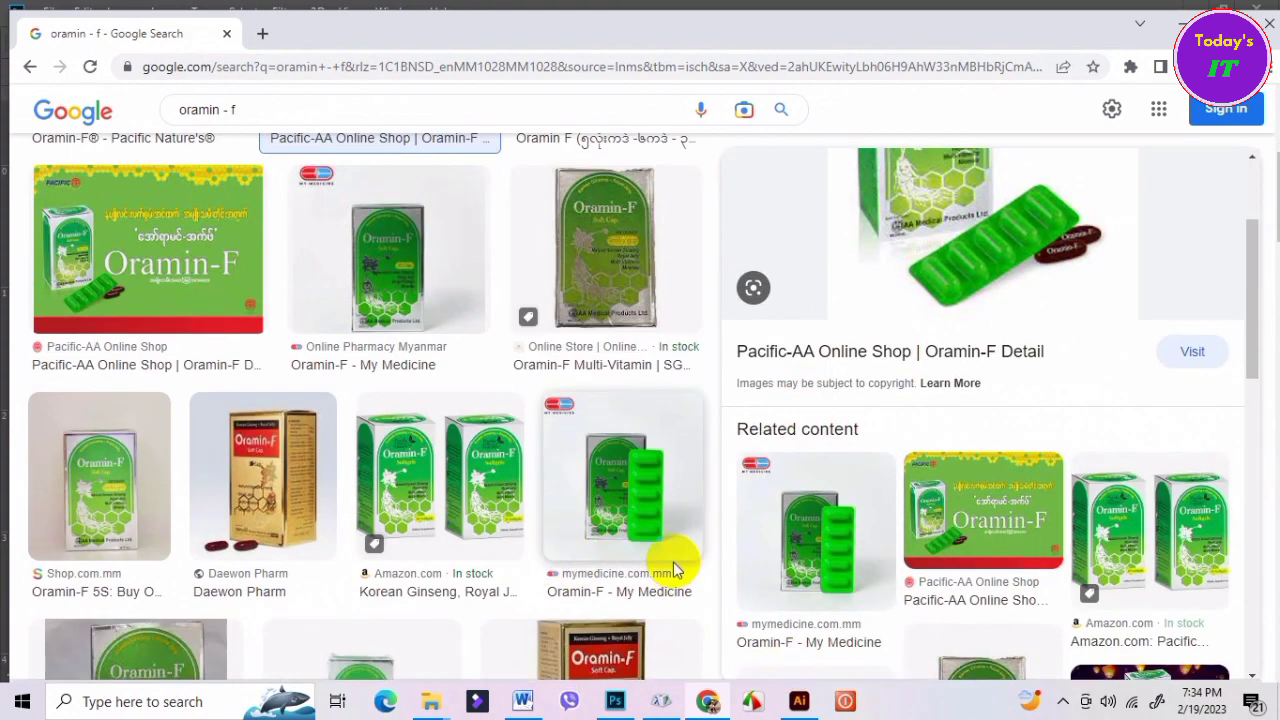
pyautogui.scroll(-2, 675, 570)
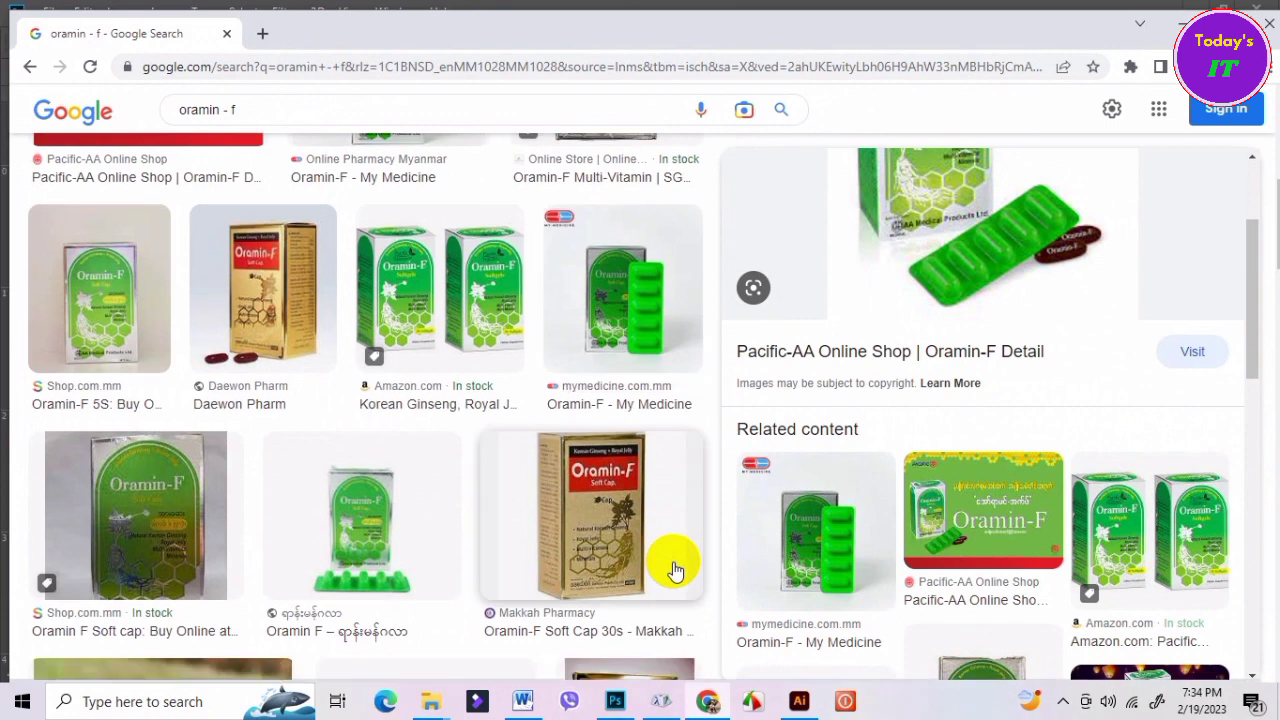
pyautogui.click(635, 524)
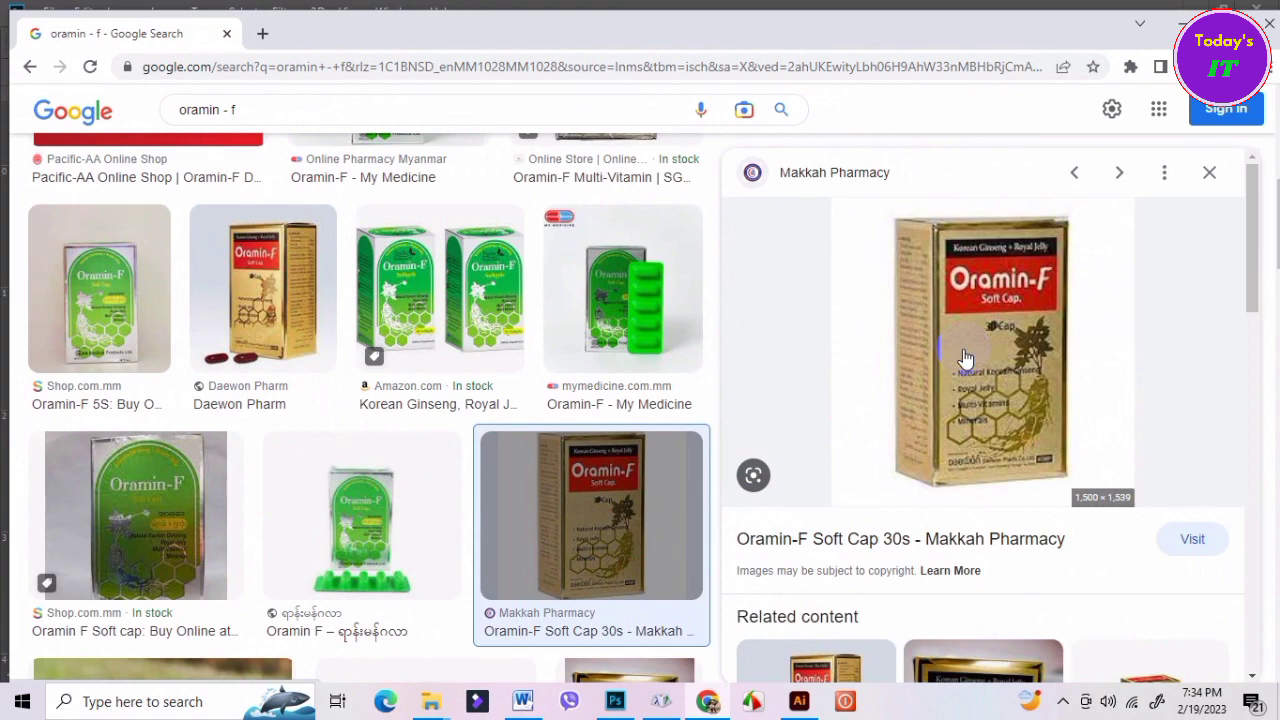
pyautogui.scroll(-2, 849, 489)
pyautogui.scroll(-2, 400, 540)
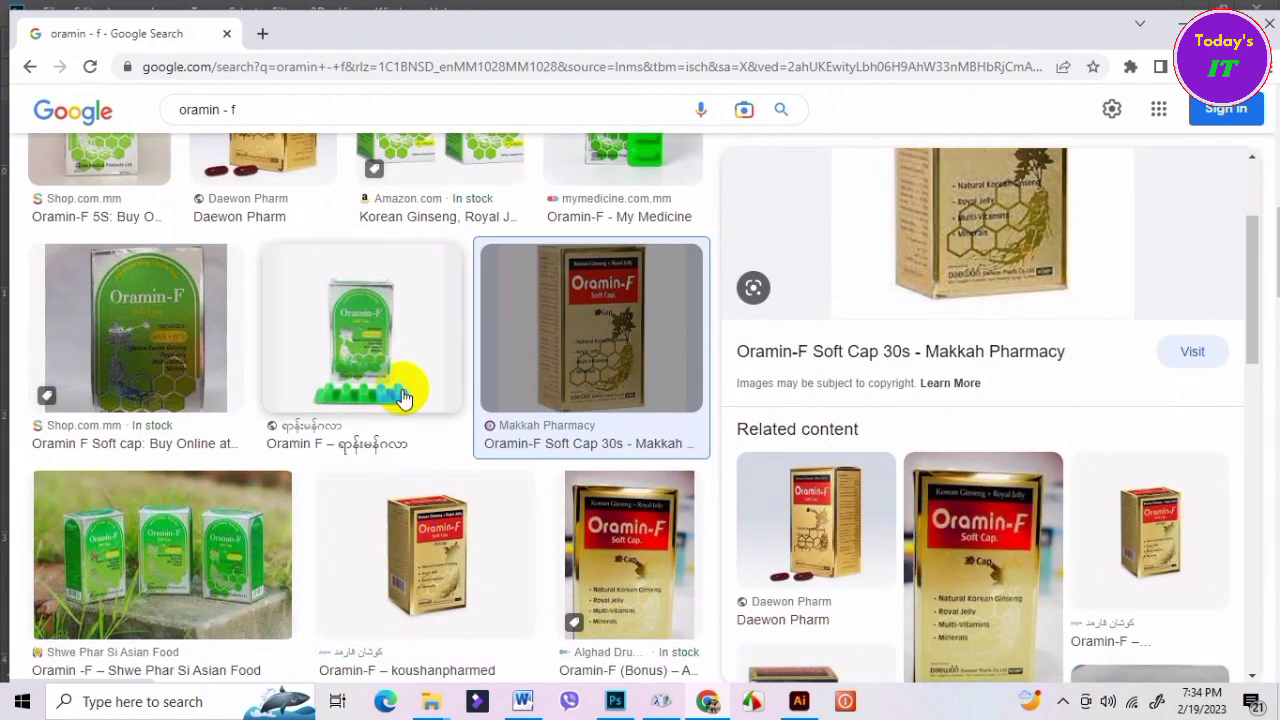
pyautogui.scroll(-3, 523, 429)
pyautogui.scroll(-1, 517, 566)
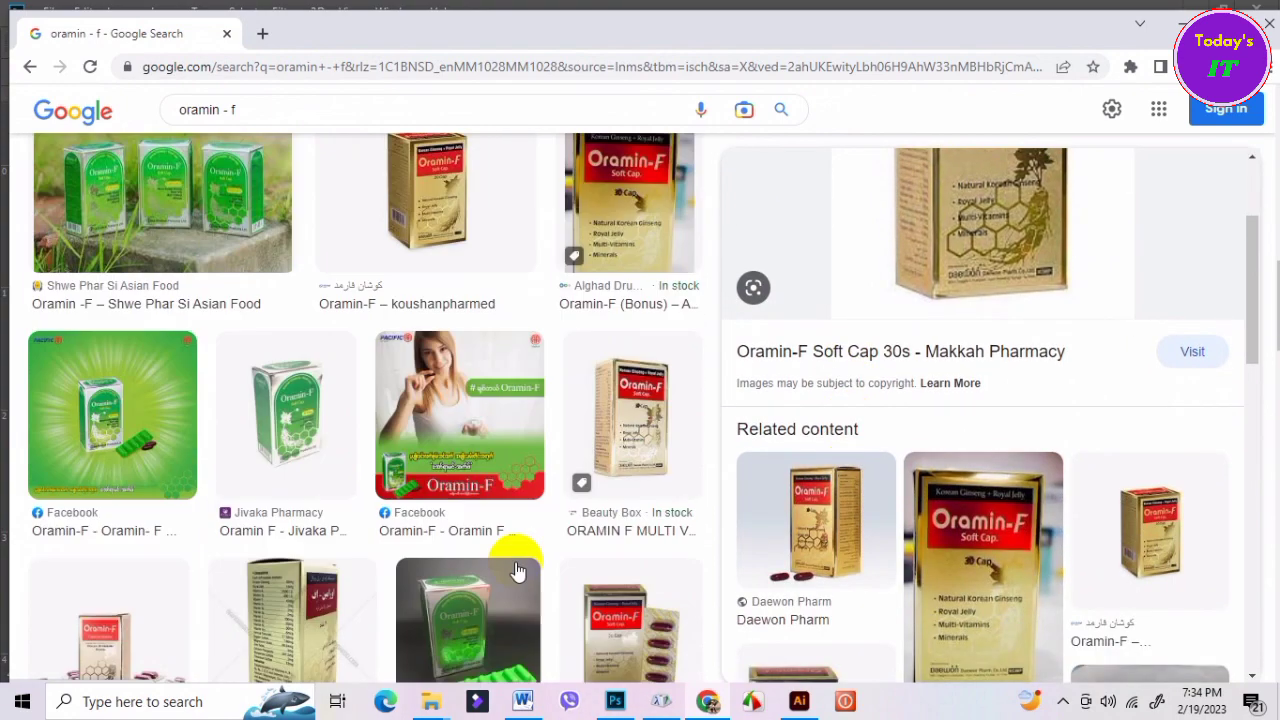
pyautogui.scroll(-2, 360, 488)
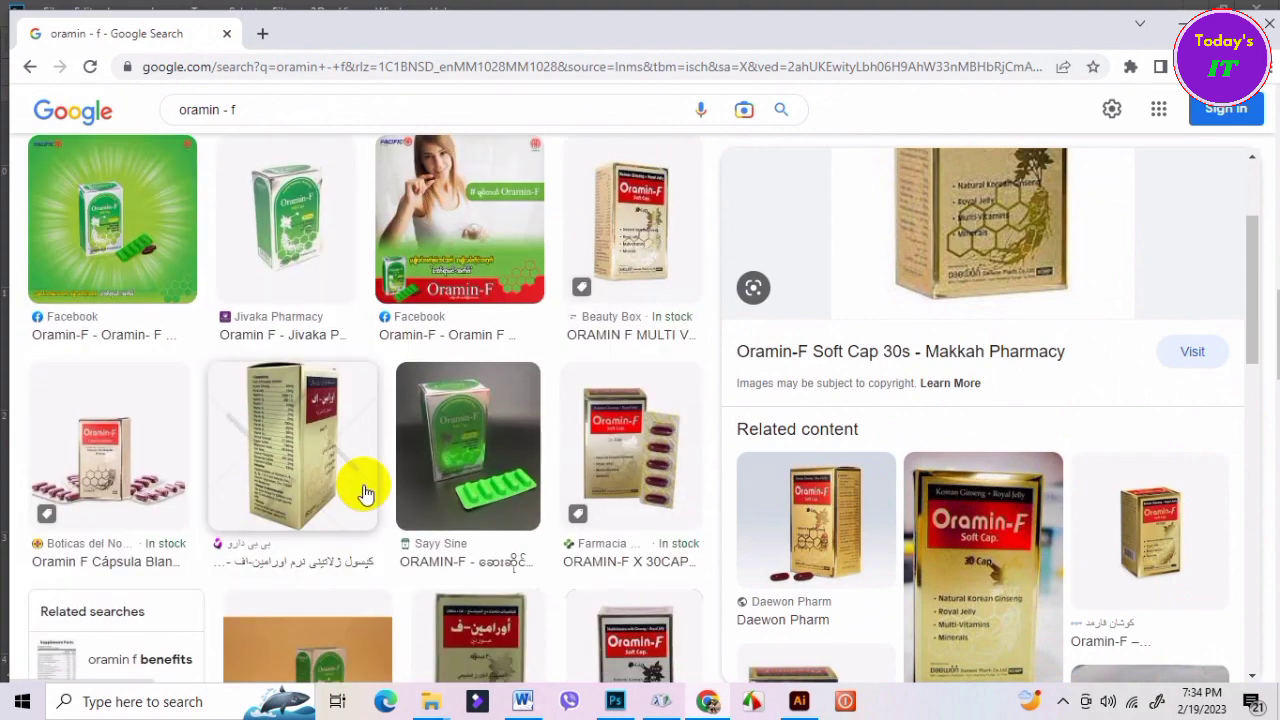
pyautogui.scroll(-2, 814, 557)
pyautogui.scroll(-2, 528, 557)
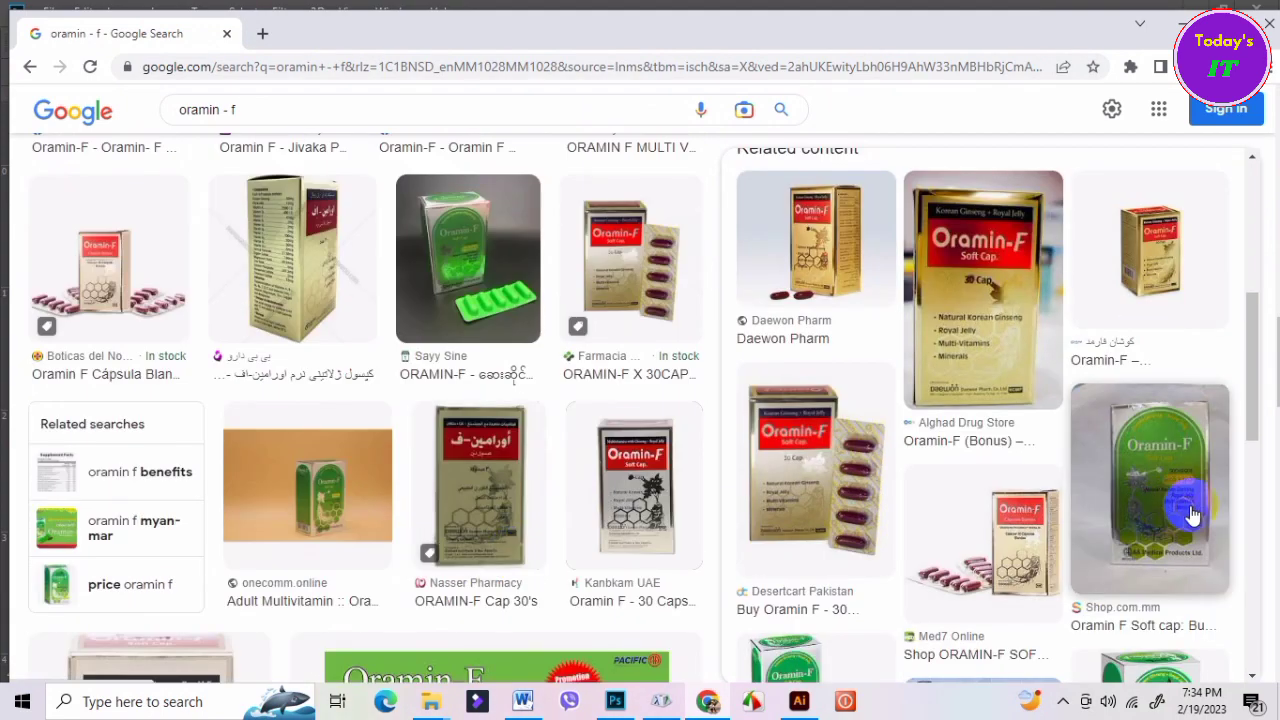
pyautogui.scroll(-2, 1180, 509)
pyautogui.scroll(-2, 700, 545)
pyautogui.scroll(-2, 712, 540)
# Copy the Pacific-AA Oramin-F product image and return to the Photoshop poster.
pyautogui.click(830, 472)
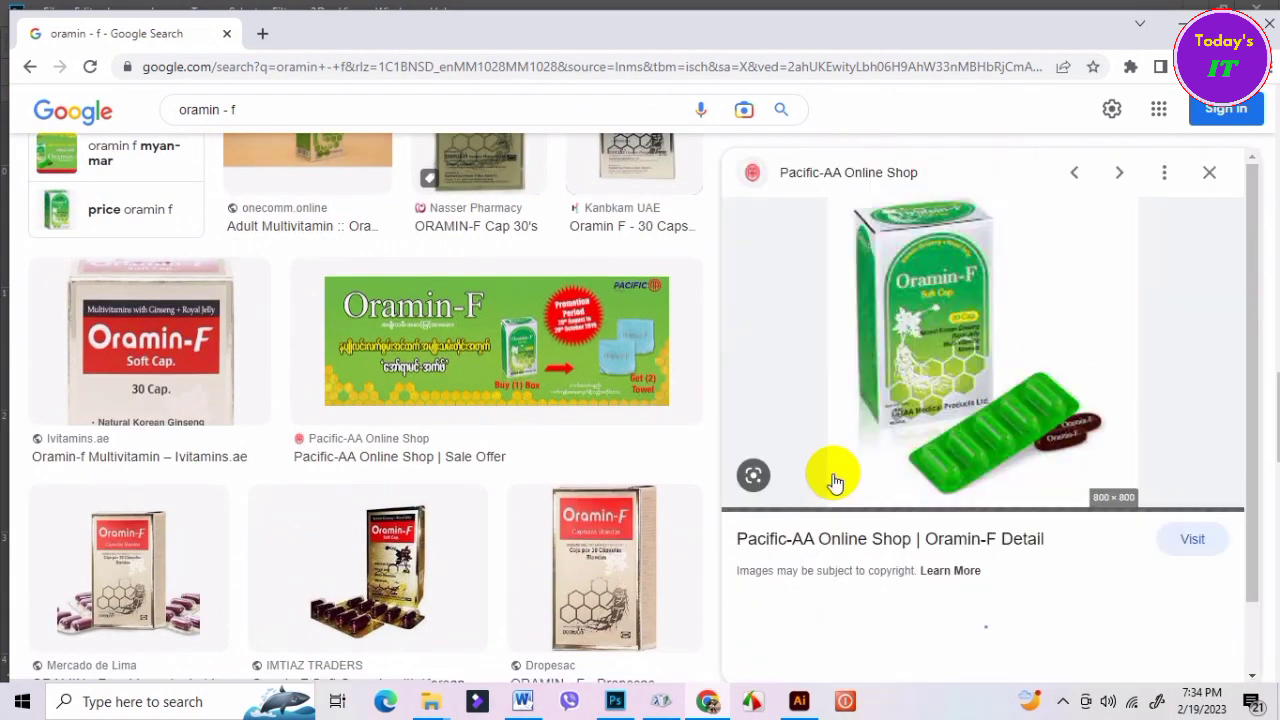
pyautogui.rightClick(995, 300)
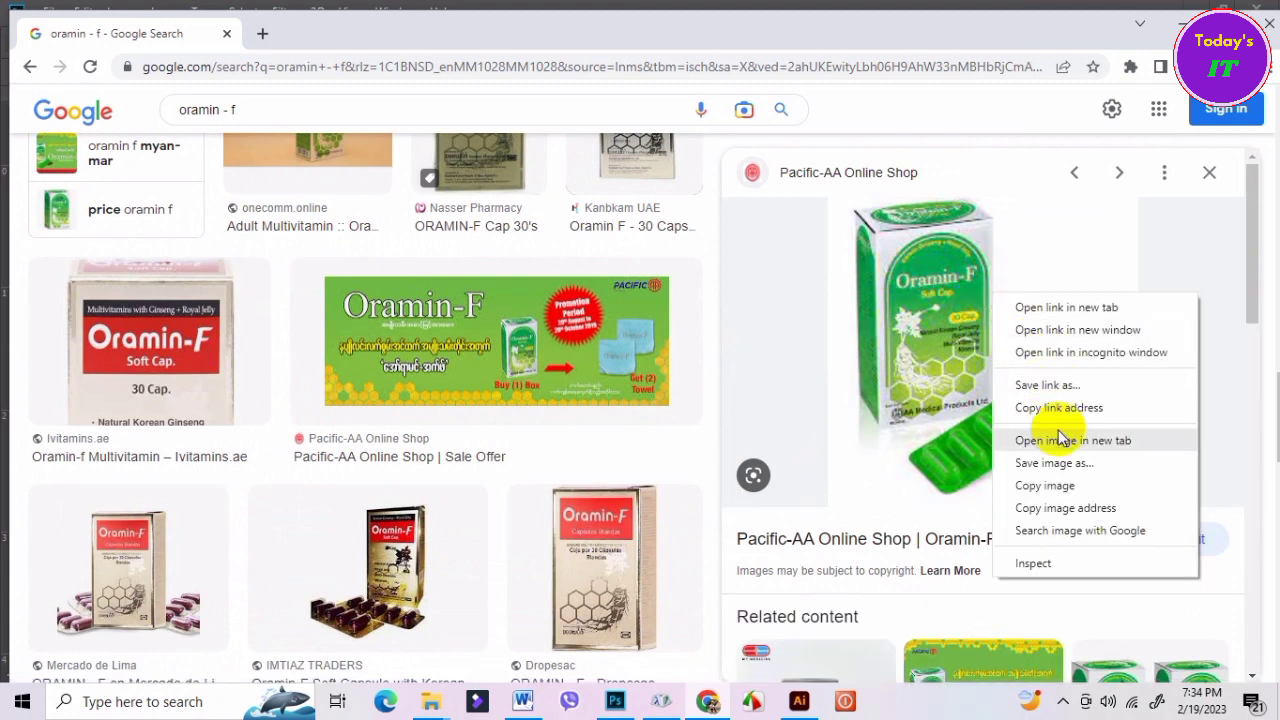
pyautogui.click(1055, 486)
pyautogui.click(615, 701)
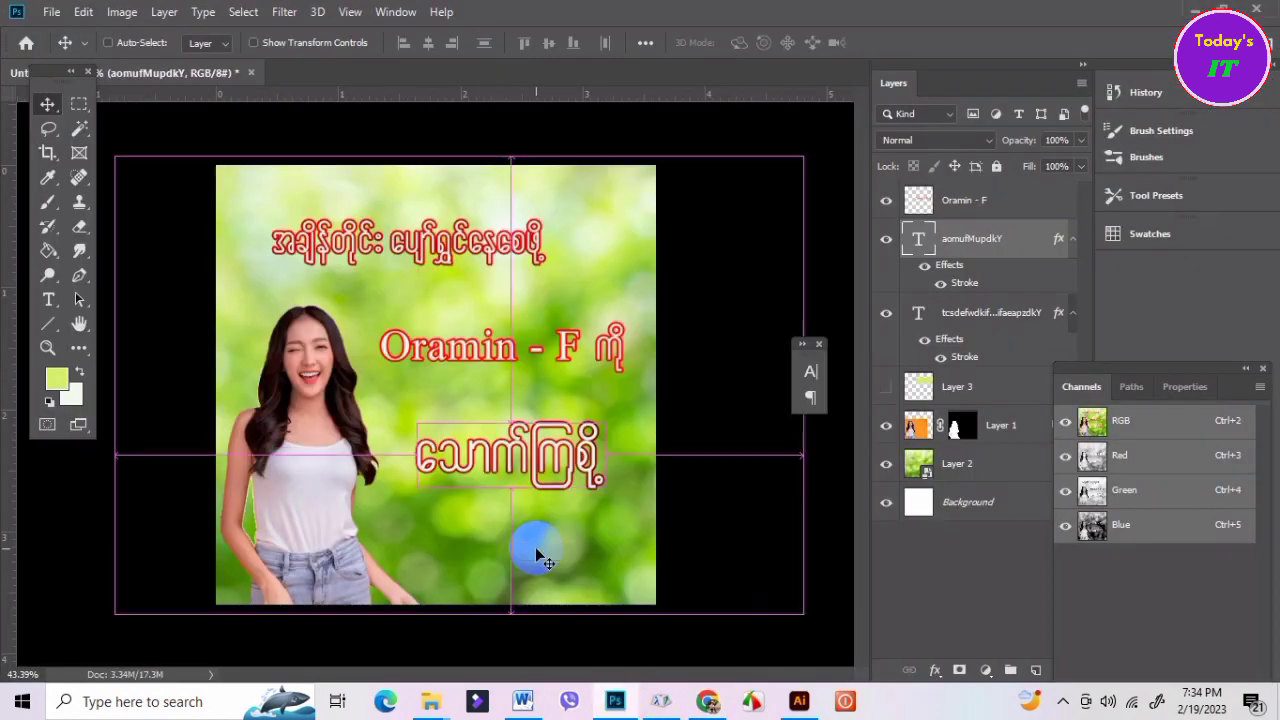
# Paste the Oramin-F product photo and place it in the poster's bottom-right corner.
pyautogui.hotkey('ctrl', 'v')
pyautogui.moveTo(466, 413)
pyautogui.mouseDown()
pyautogui.moveTo(621, 576)
pyautogui.moveTo(640, 560)
pyautogui.moveTo(643, 578)
pyautogui.mouseUp()
pyautogui.scroll(3, 627, 580)
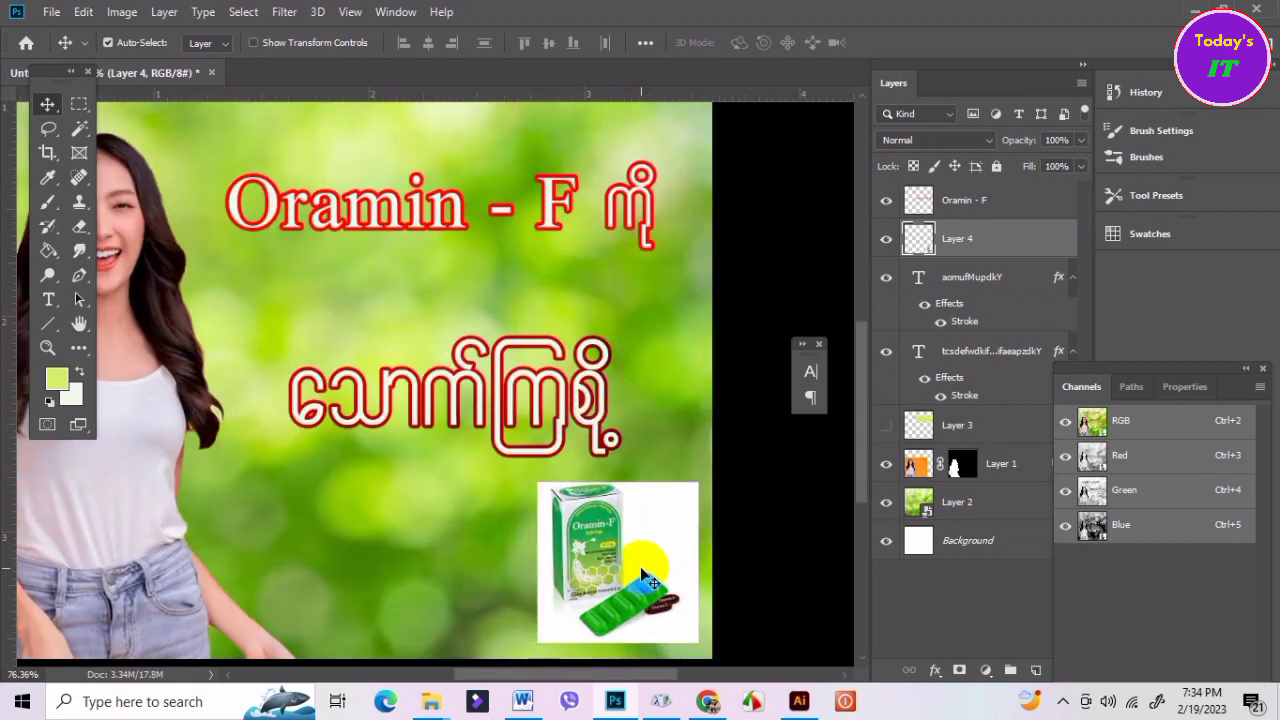
pyautogui.moveTo(647, 596); pyautogui.dragTo(652, 597)
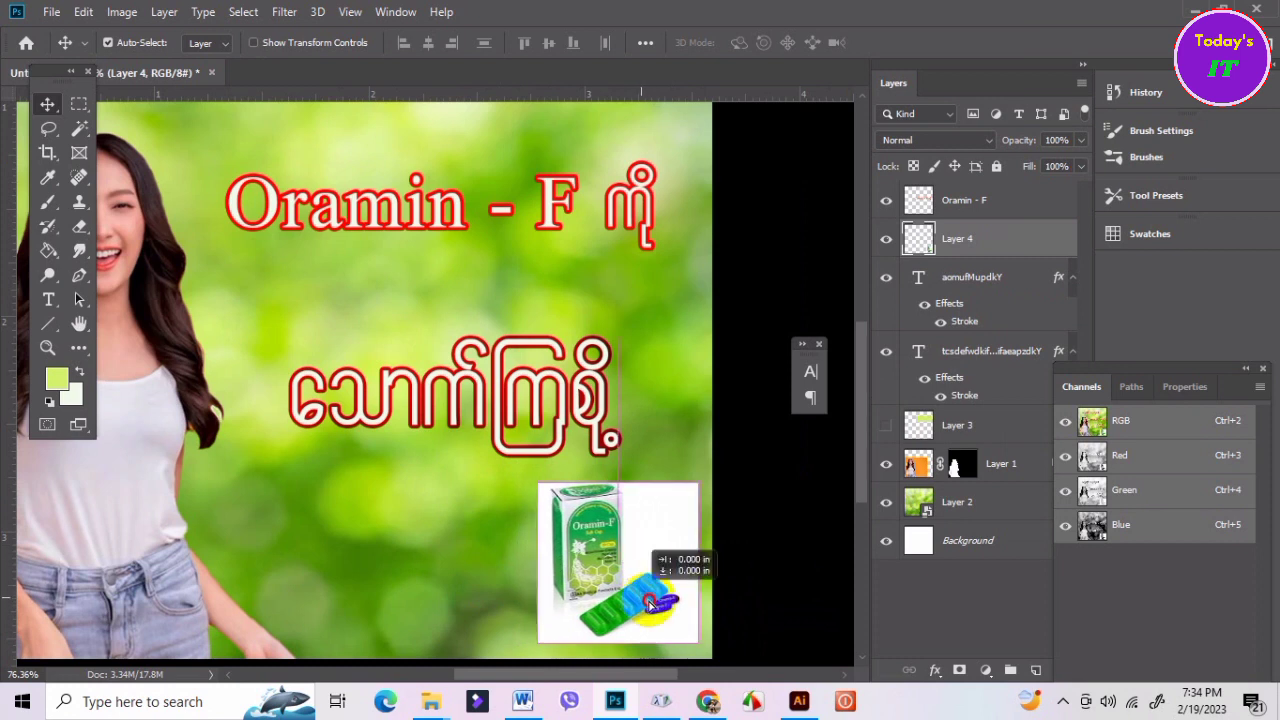
pyautogui.scroll(-1, 580, 560)
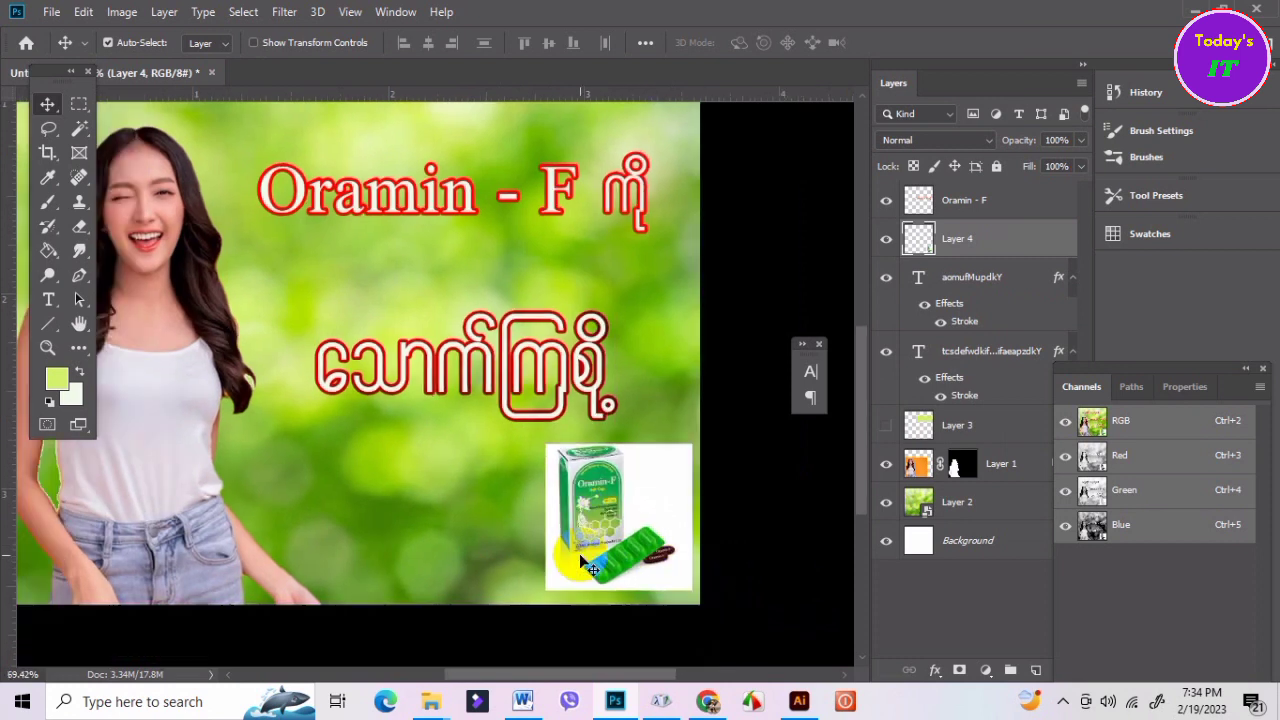
# Shrink the lower Burmese title to about 77% and shift it right and down.
pyautogui.moveTo(597, 357); pyautogui.dragTo(600, 360)
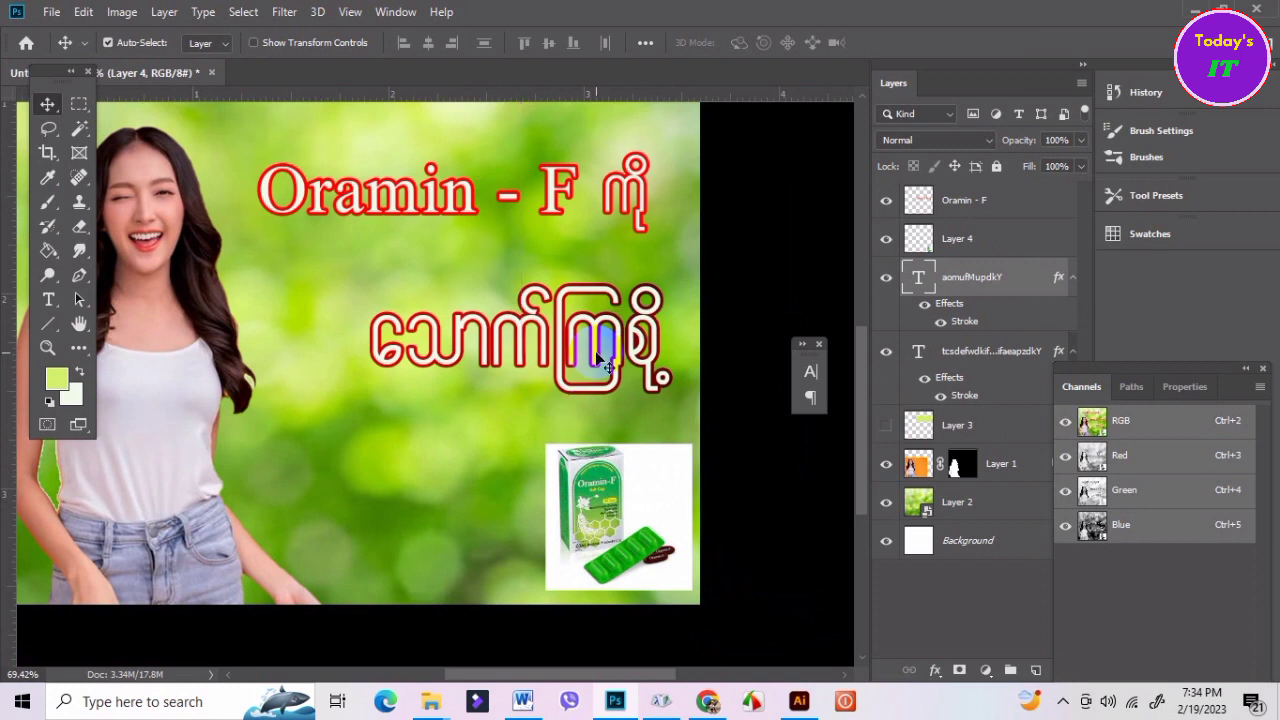
pyautogui.hotkey('ctrl', 't')
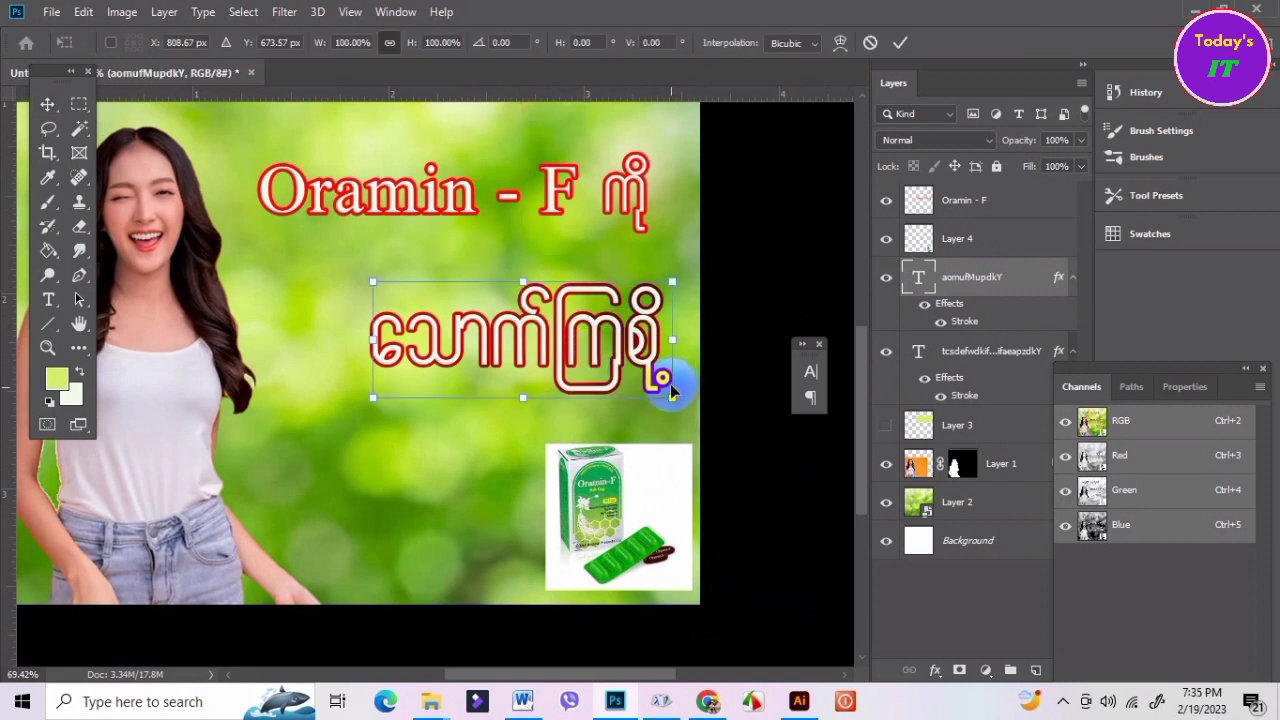
pyautogui.moveTo(672, 400); pyautogui.dragTo(604, 370)
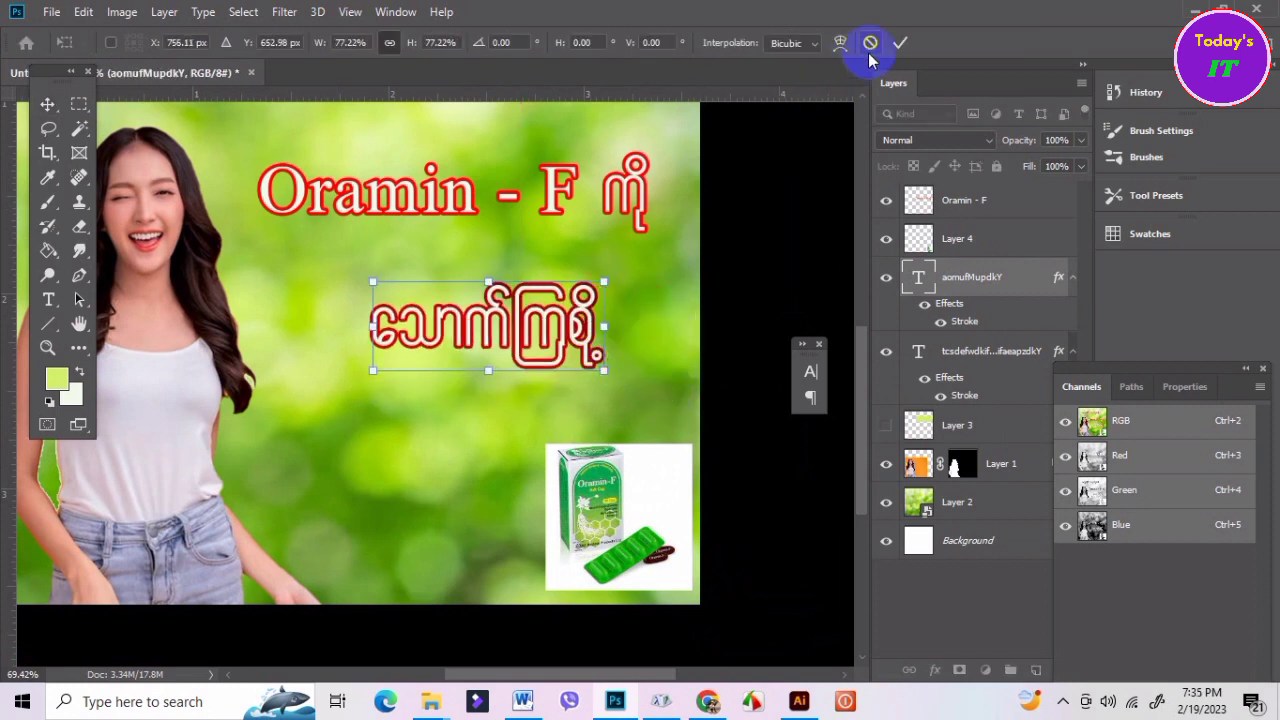
pyautogui.click(901, 43)
pyautogui.moveTo(560, 329); pyautogui.dragTo(596, 340)
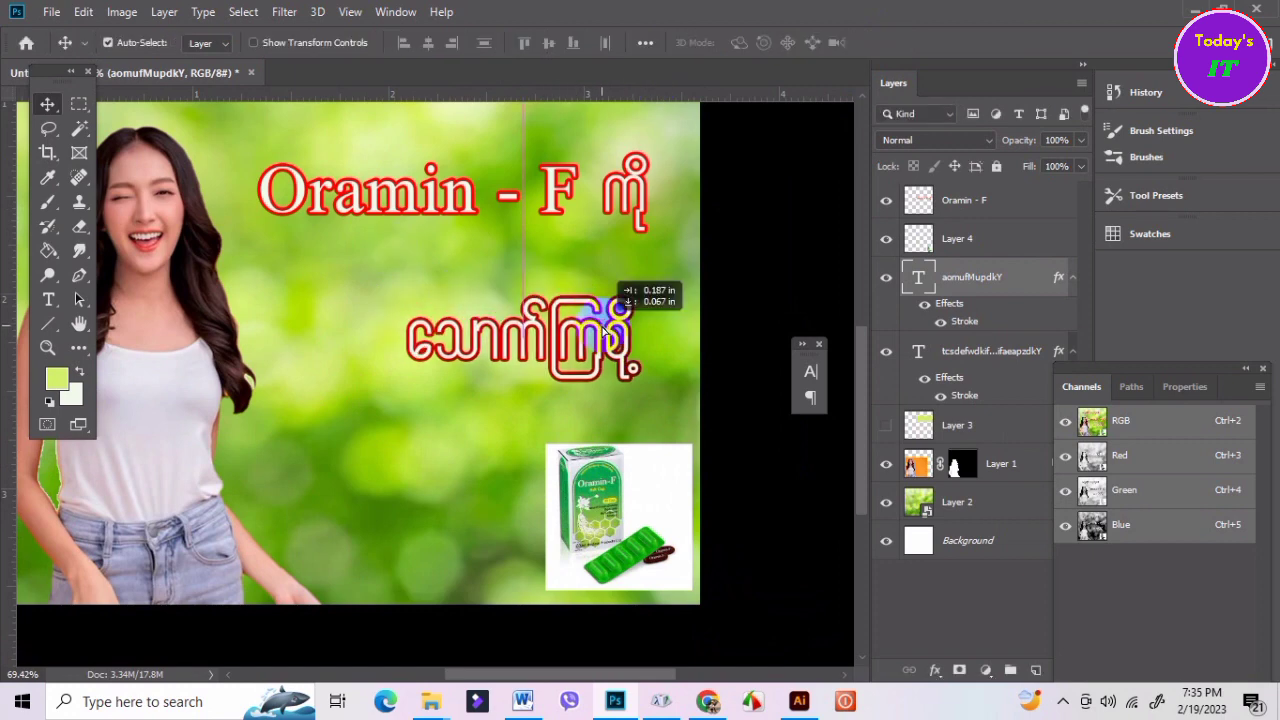
pyautogui.scroll(-3, 596, 340)
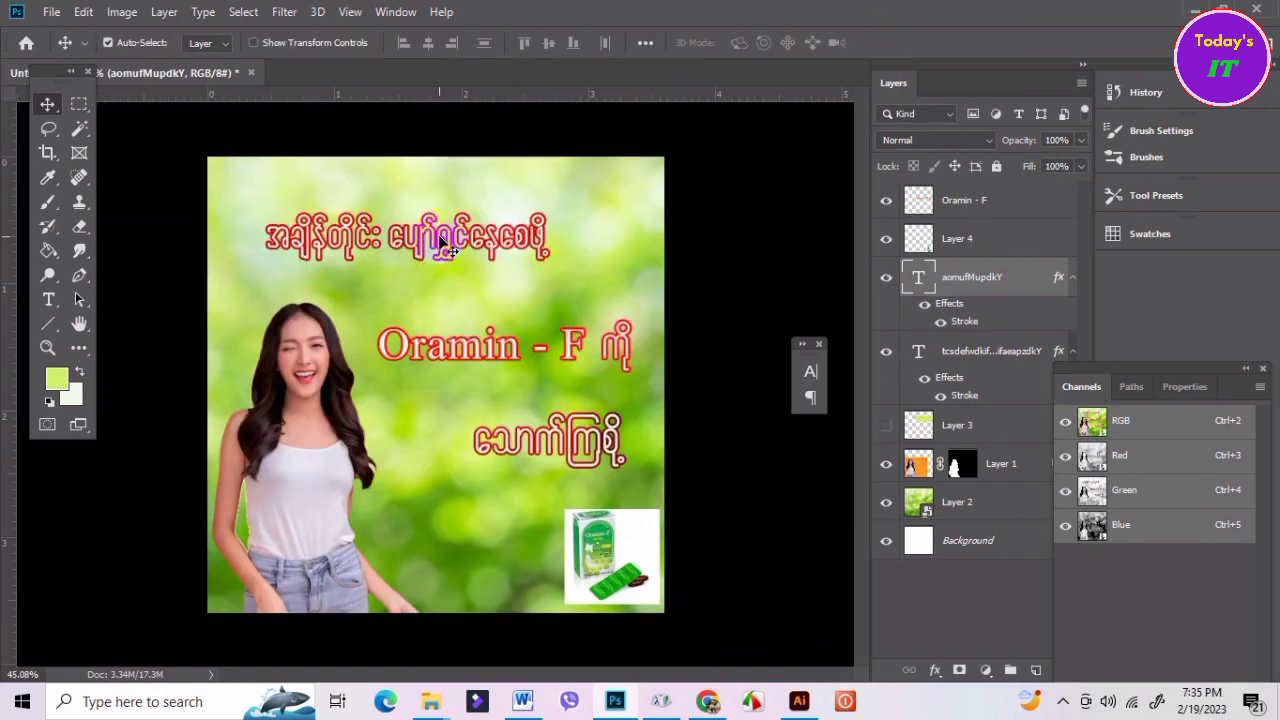
# Raise the top Burmese headline, Oramin - F title and lower Burmese title slightly.
pyautogui.moveTo(440, 240); pyautogui.dragTo(422, 230)
pyautogui.click(481, 348)
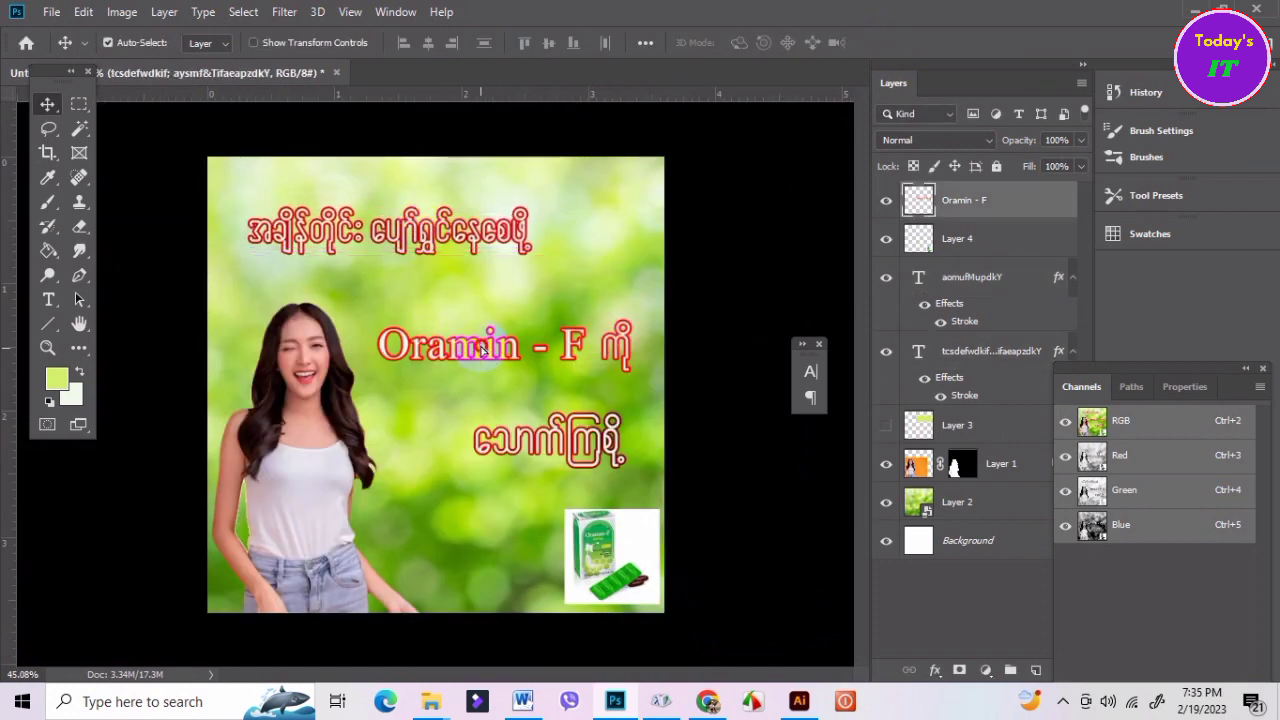
pyautogui.moveTo(481, 348); pyautogui.dragTo(474, 324)
pyautogui.moveTo(584, 453); pyautogui.dragTo(572, 428)
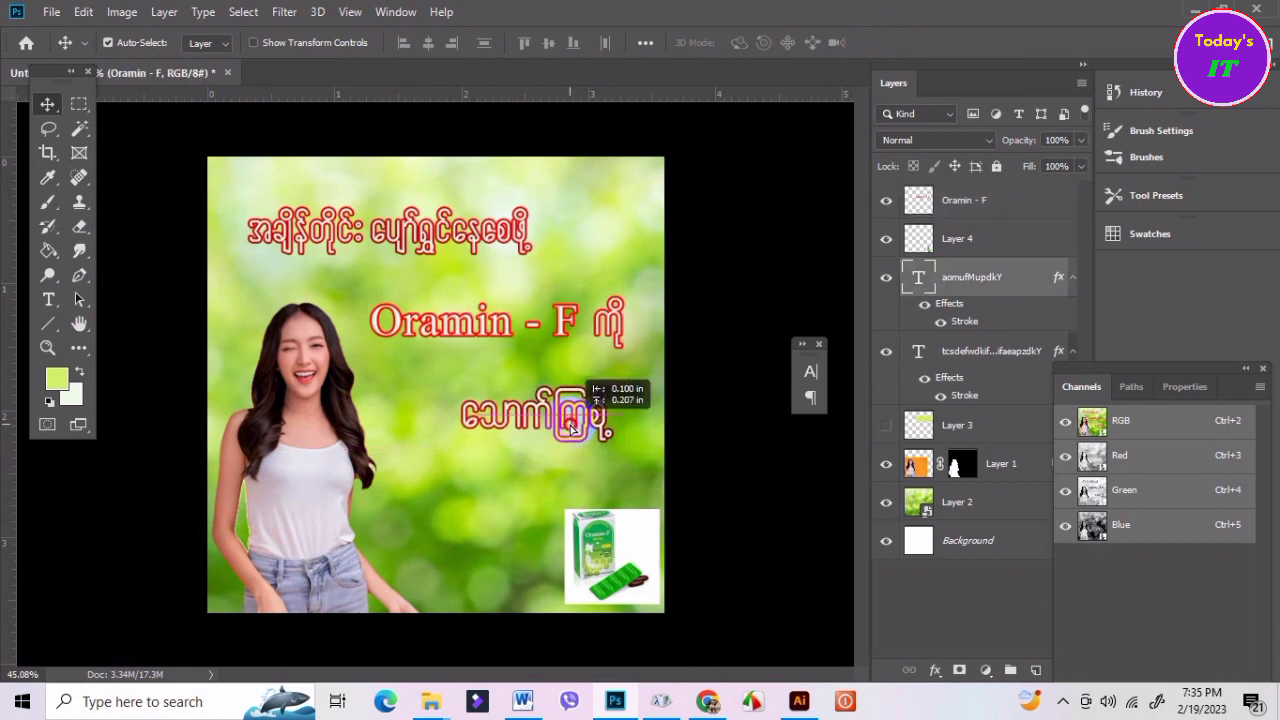
# Enlarge the product photo to about 148% in the bottom-right corner.
pyautogui.click(625, 575)
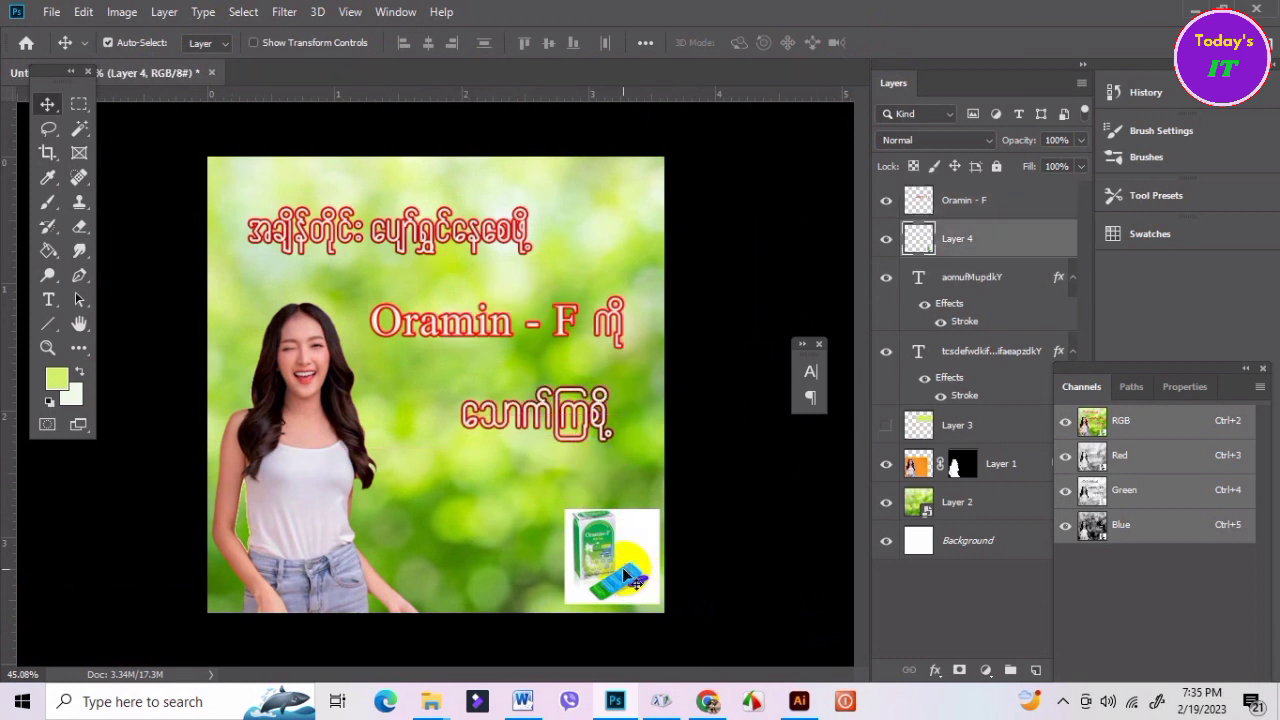
pyautogui.hotkey('ctrl', 't')
pyautogui.moveTo(565, 509); pyautogui.dragTo(502, 477)
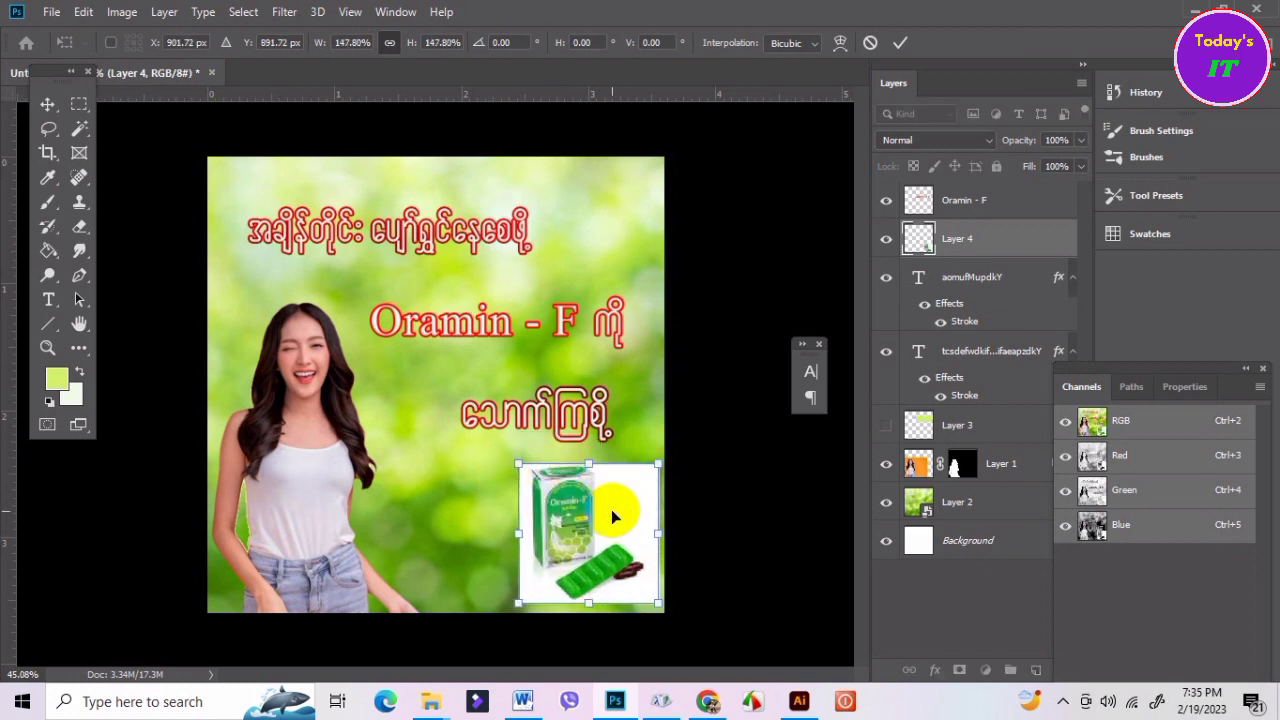
pyautogui.moveTo(611, 509); pyautogui.dragTo(611, 512)
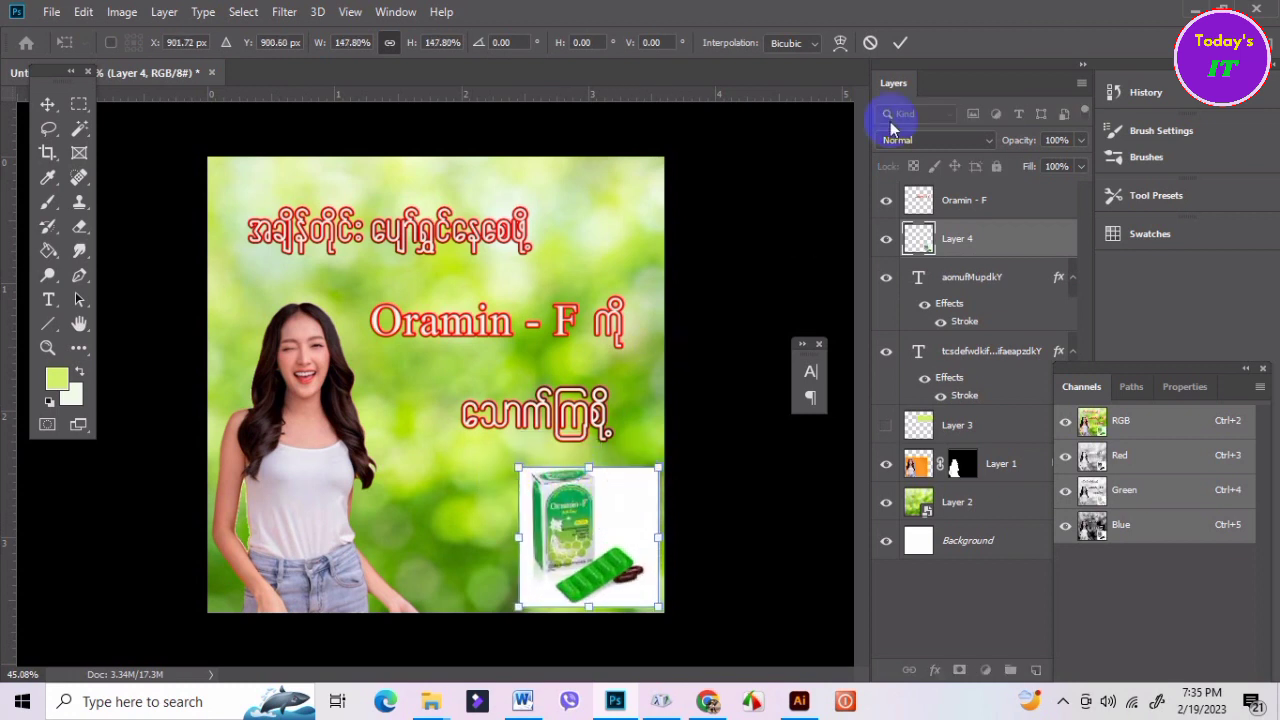
pyautogui.click(899, 44)
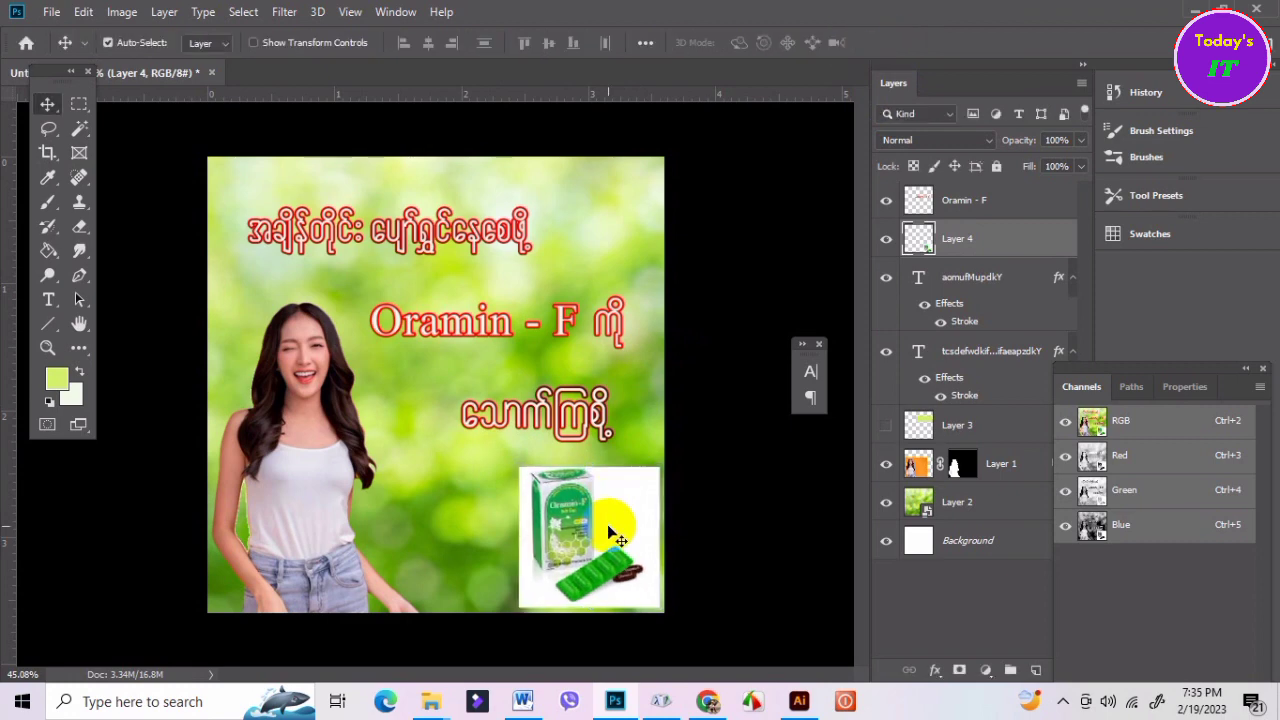
pyautogui.scroll(2, 640, 603)
pyautogui.scroll(-2, 623, 509)
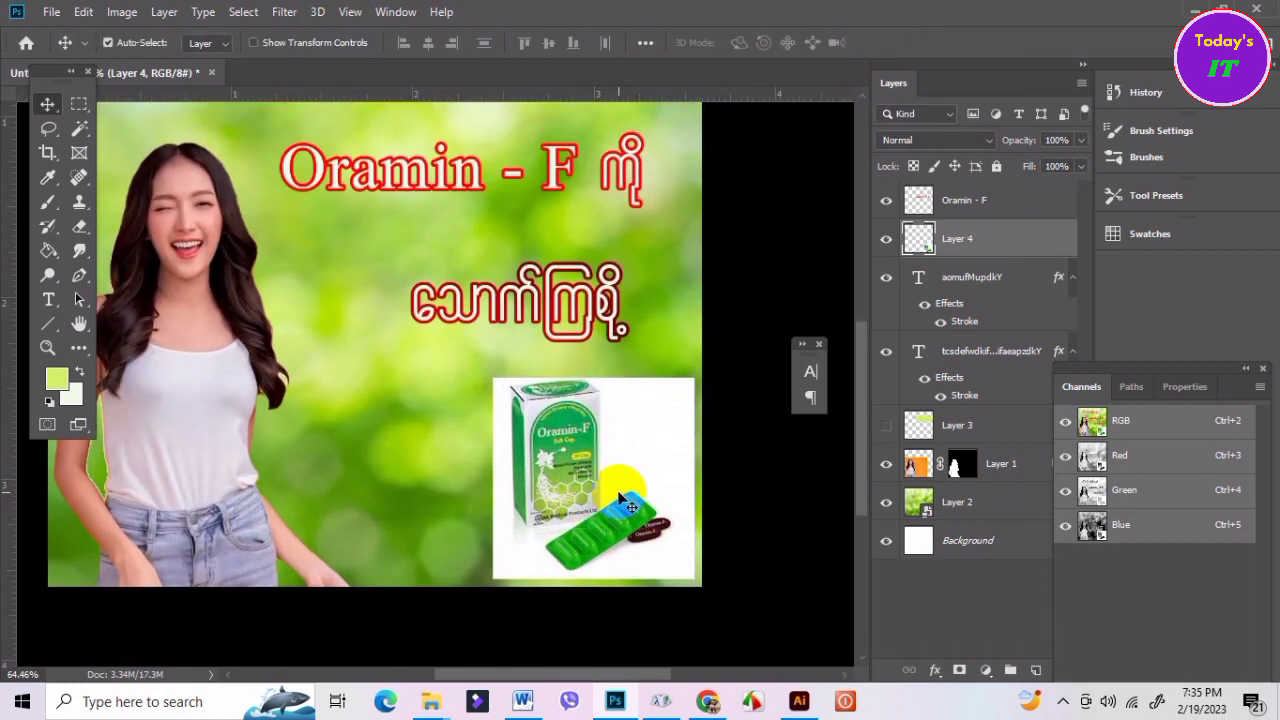
pyautogui.scroll(1, 605, 545)
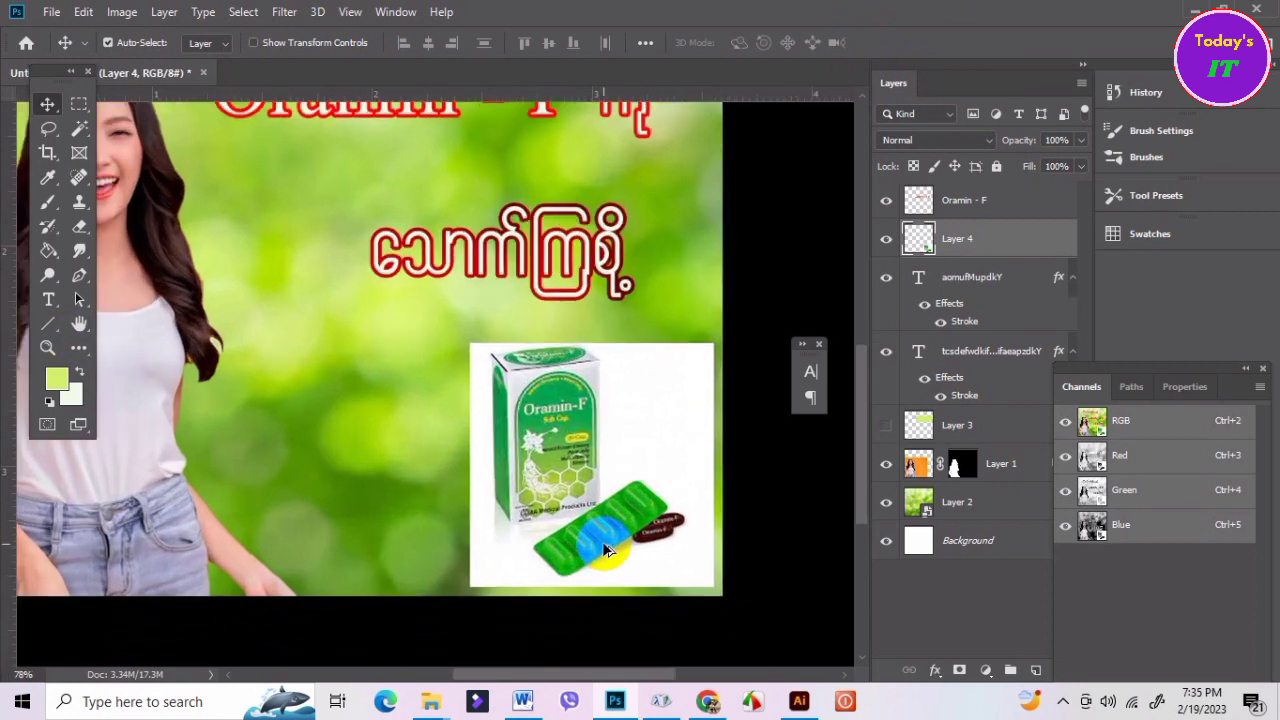
pyautogui.scroll(1, 607, 550)
pyautogui.scroll(-1, 605, 548)
pyautogui.scroll(-1, 605, 548)
pyautogui.scroll(3, 600, 455)
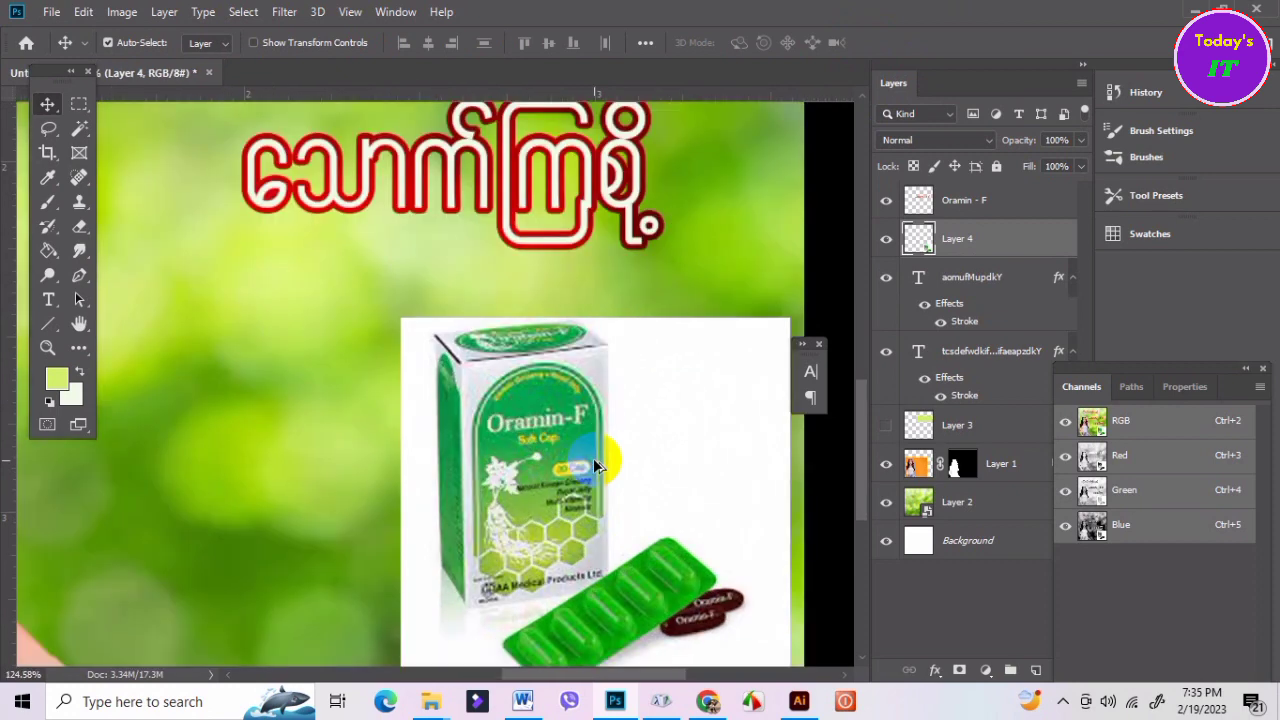
pyautogui.scroll(-2, 530, 495)
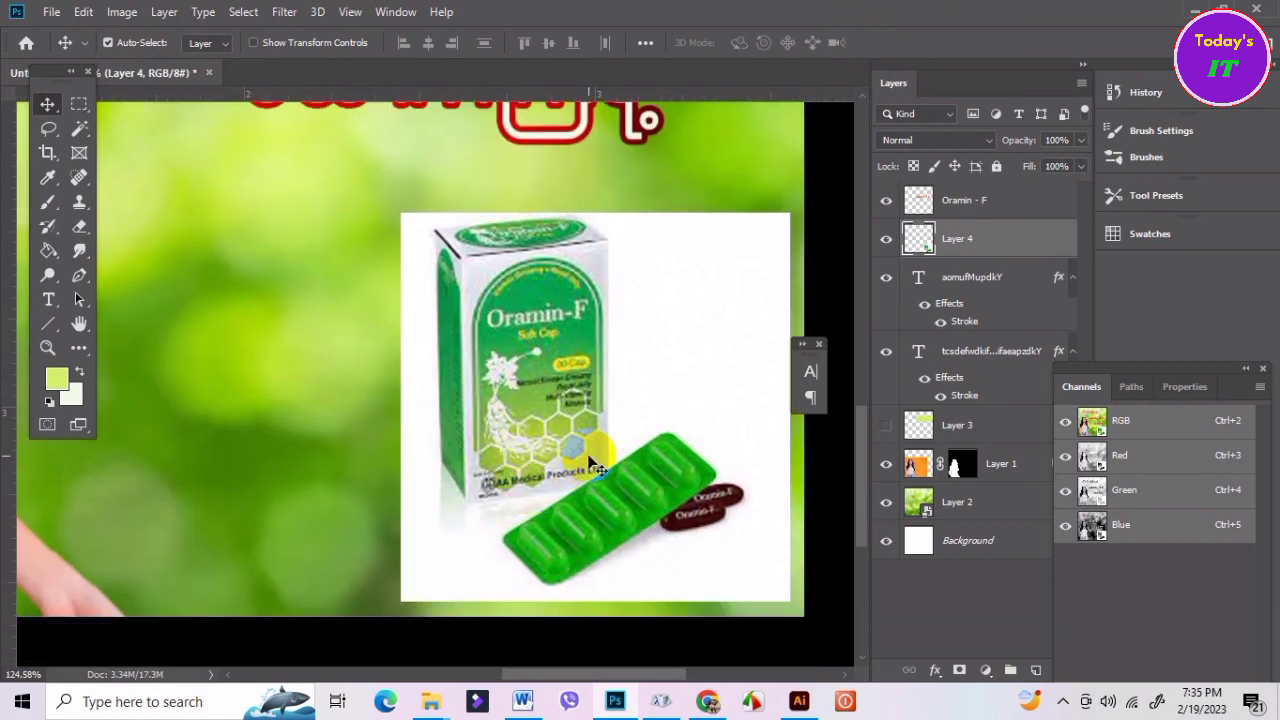
# Return to the Oramin-F image results in Chrome and scroll through them.
pyautogui.click(707, 701)
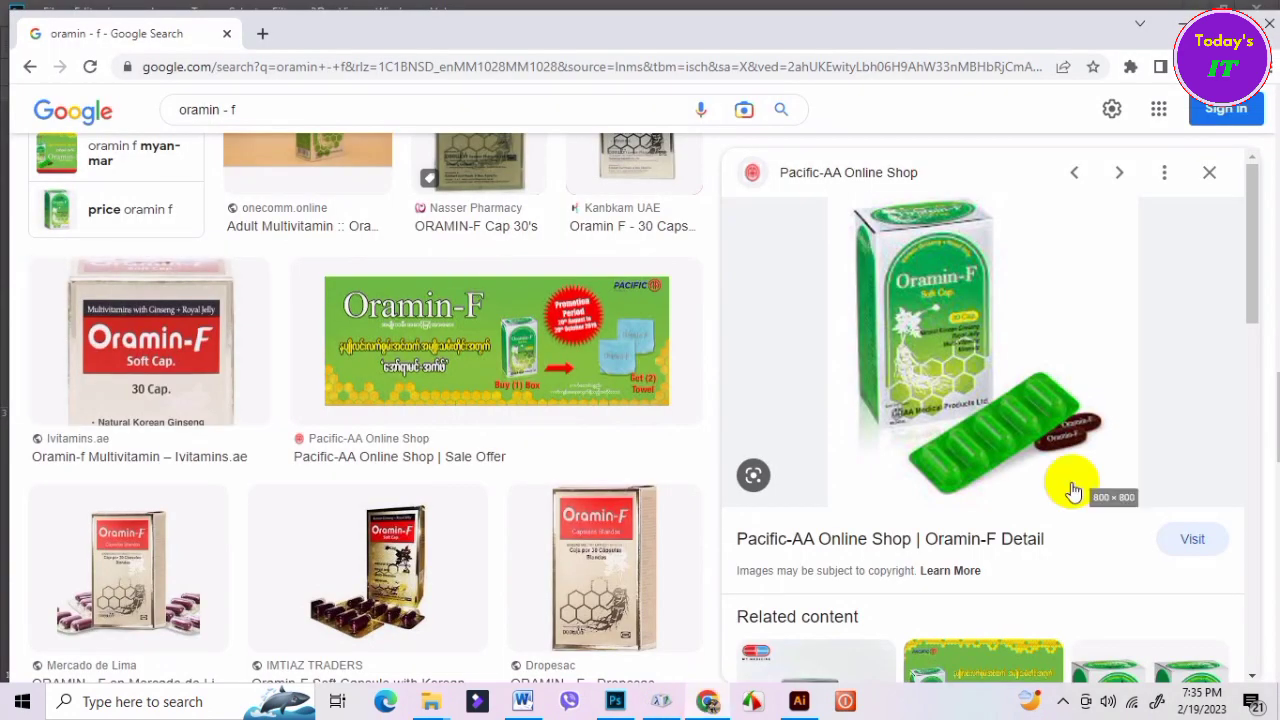
pyautogui.scroll(-3, 1072, 490)
pyautogui.scroll(-1, 1060, 495)
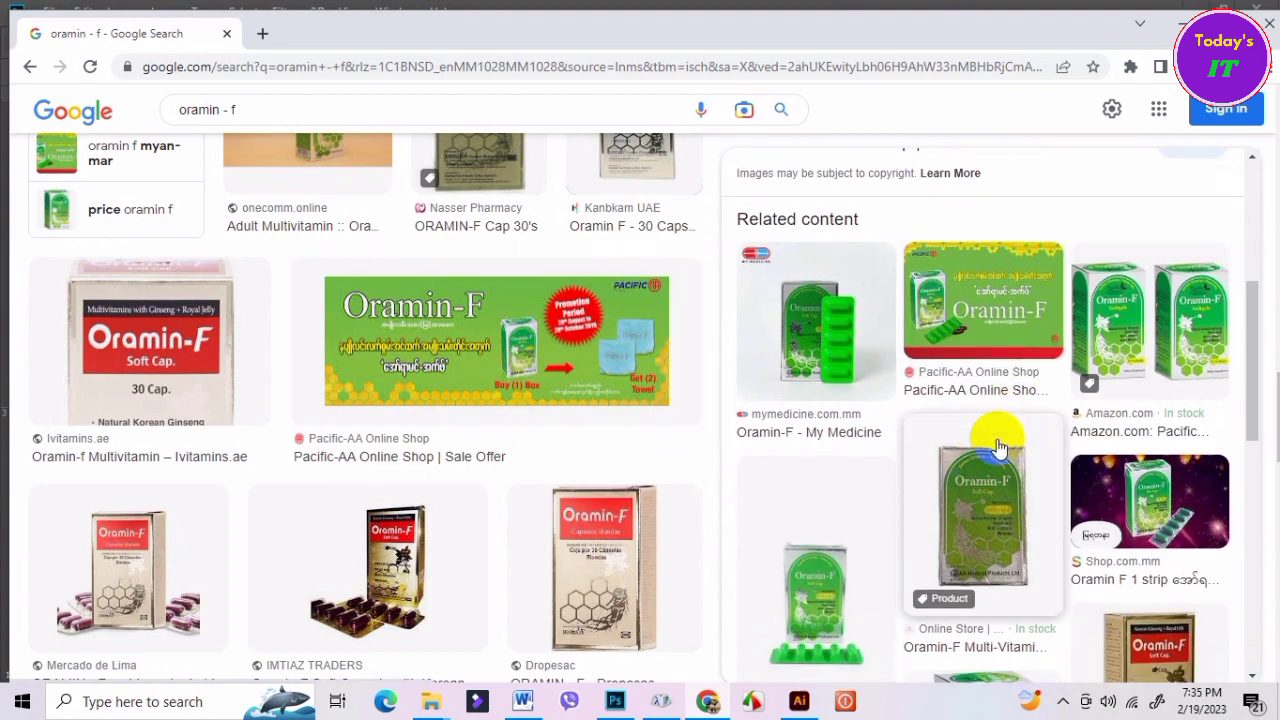
pyautogui.scroll(-1, 997, 447)
pyautogui.scroll(-1, 990, 430)
pyautogui.scroll(-1, 1005, 430)
pyautogui.scroll(-2, 1065, 517)
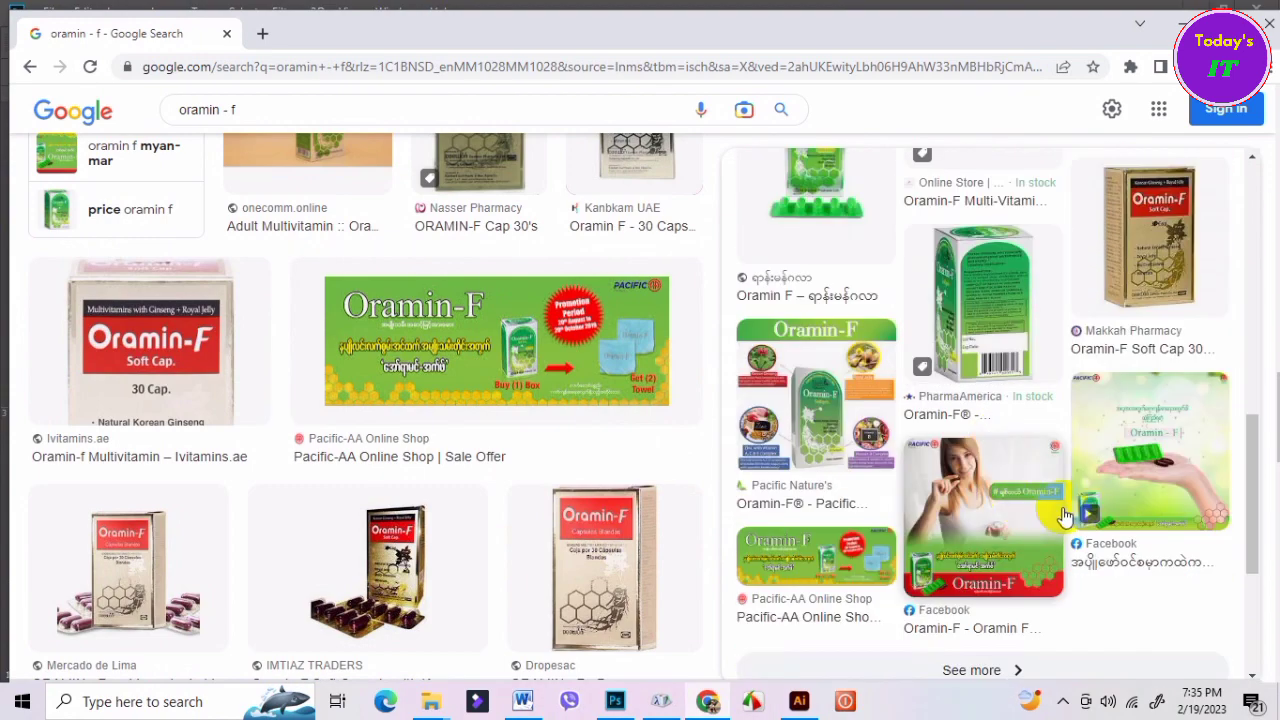
pyautogui.scroll(-1, 1062, 507)
pyautogui.scroll(-2, 1062, 507)
pyautogui.scroll(3, 480, 402)
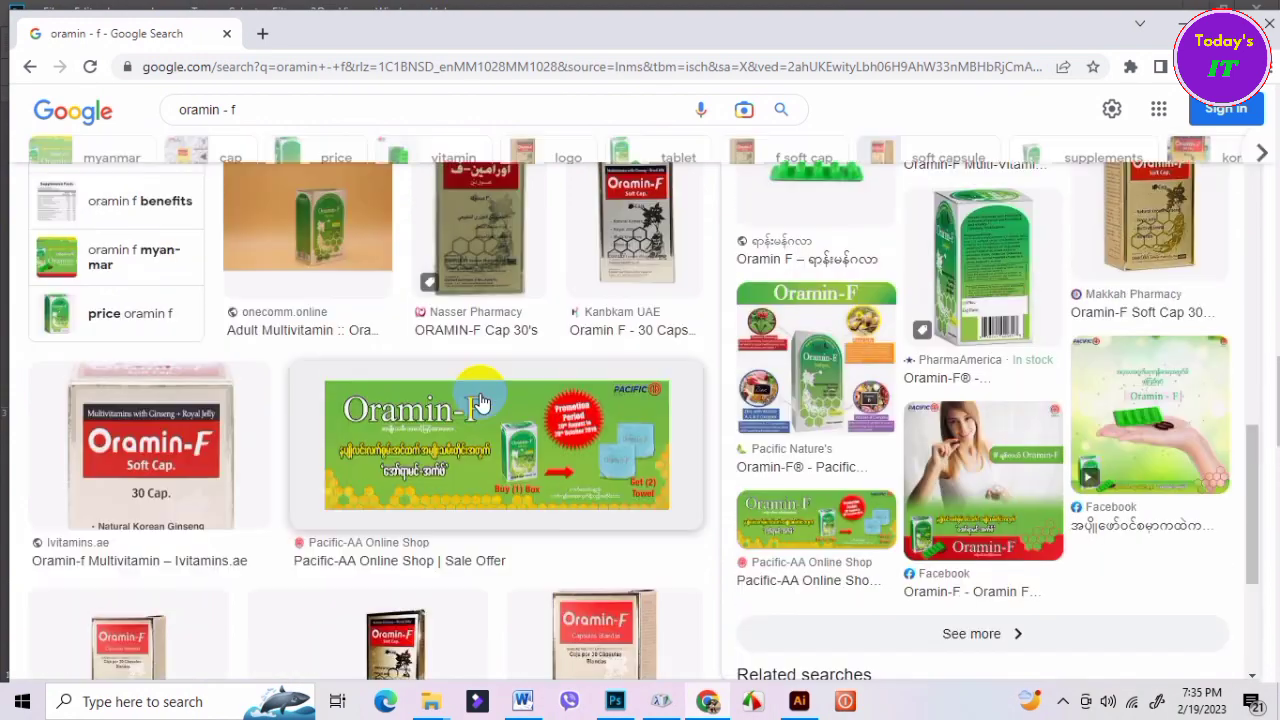
pyautogui.scroll(4, 480, 402)
pyautogui.scroll(2, 320, 425)
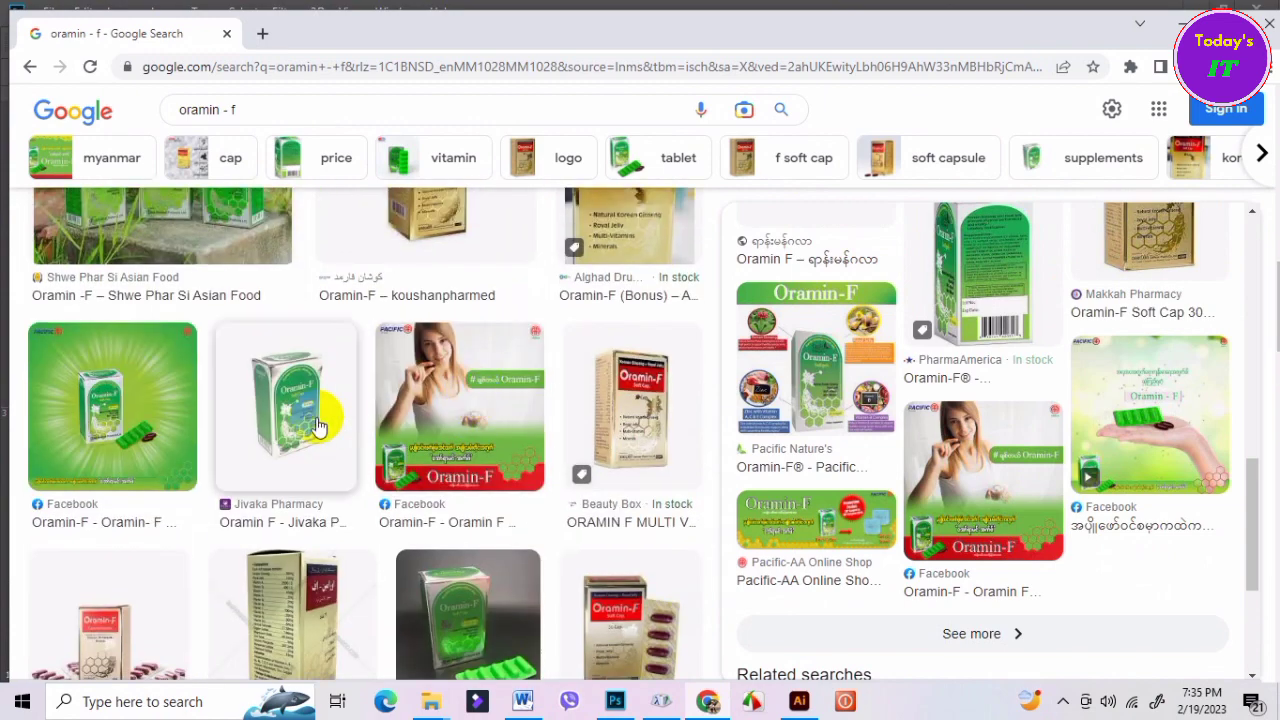
pyautogui.scroll(3, 318, 425)
# Copy the Oramin-F box image with the green capsule tray and return to the poster.
pyautogui.click(380, 330)
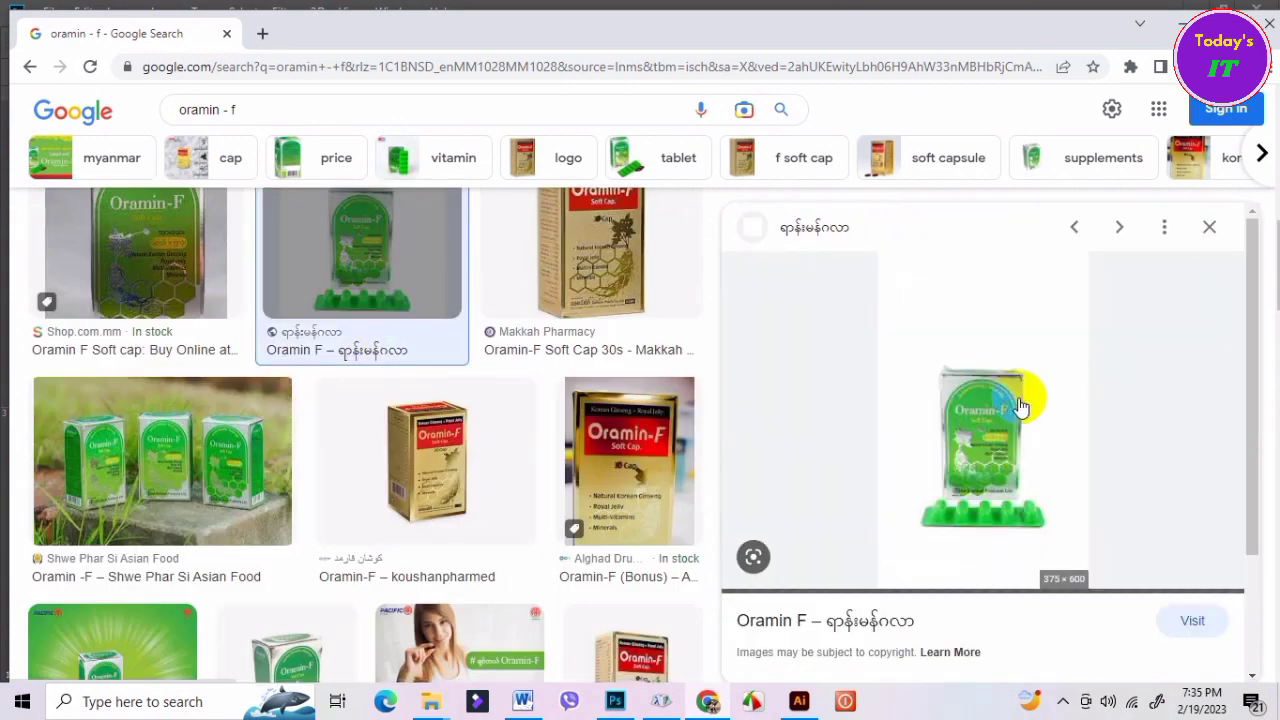
pyautogui.scroll(-2, 1020, 405)
pyautogui.scroll(2, 1050, 375)
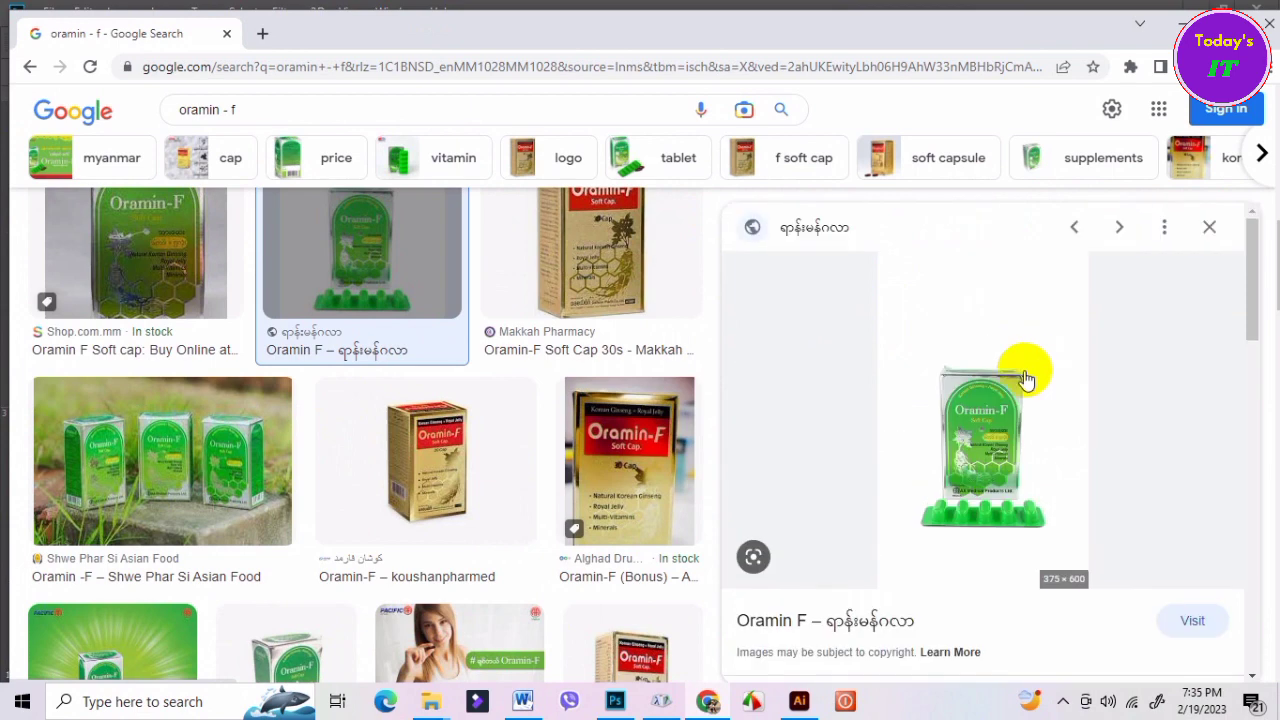
pyautogui.rightClick(990, 400)
pyautogui.click(1022, 307)
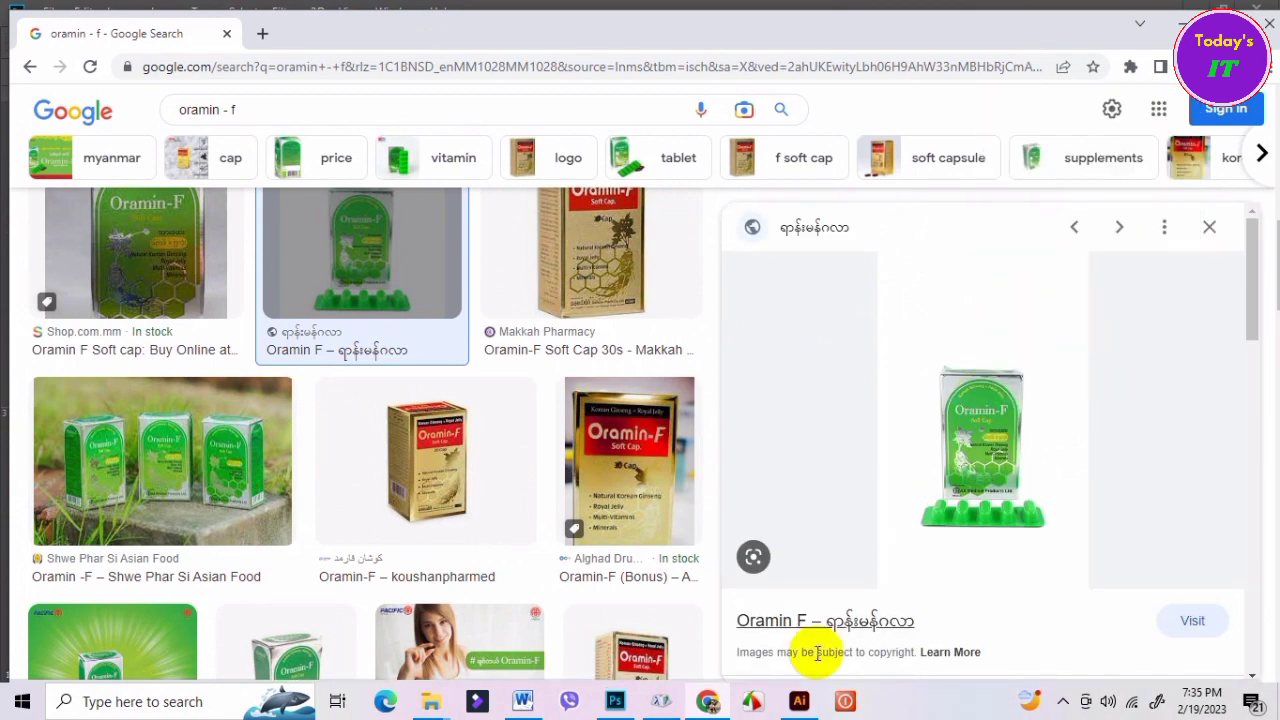
pyautogui.click(613, 700)
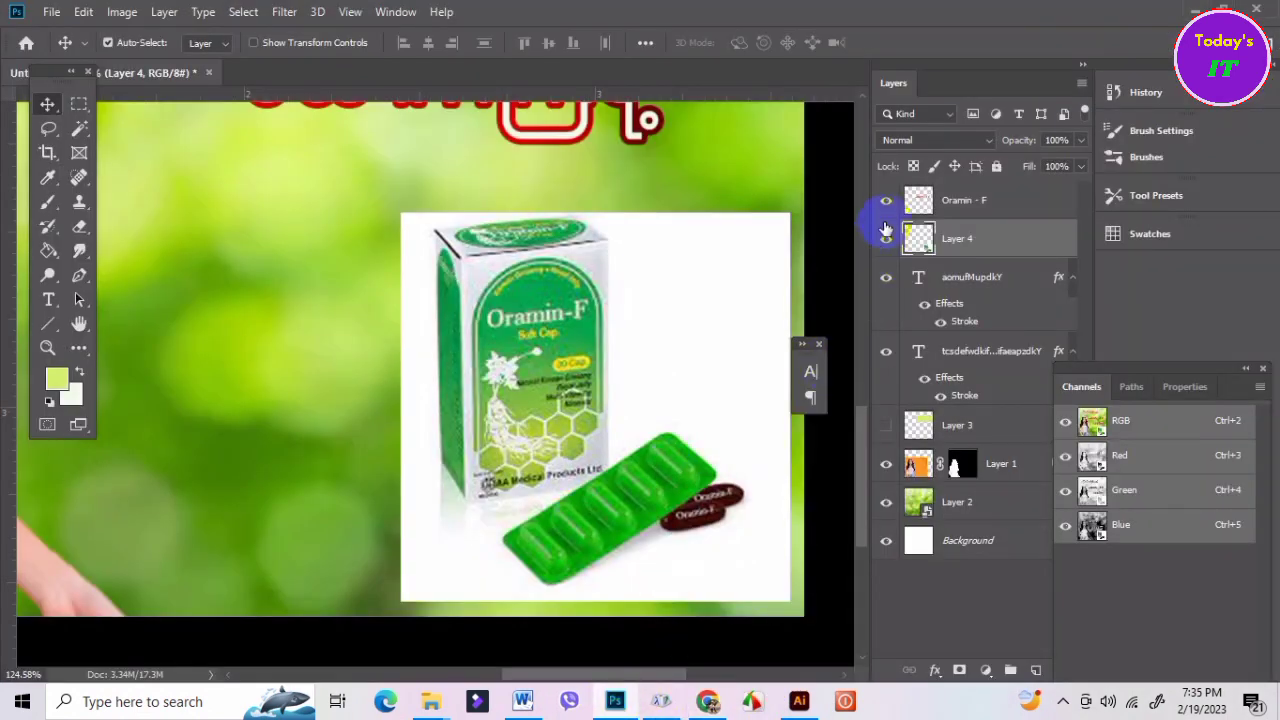
# Hide Layer 4, paste the new box image as Layer 5, and move it beside the woman.
pyautogui.click(886, 241)
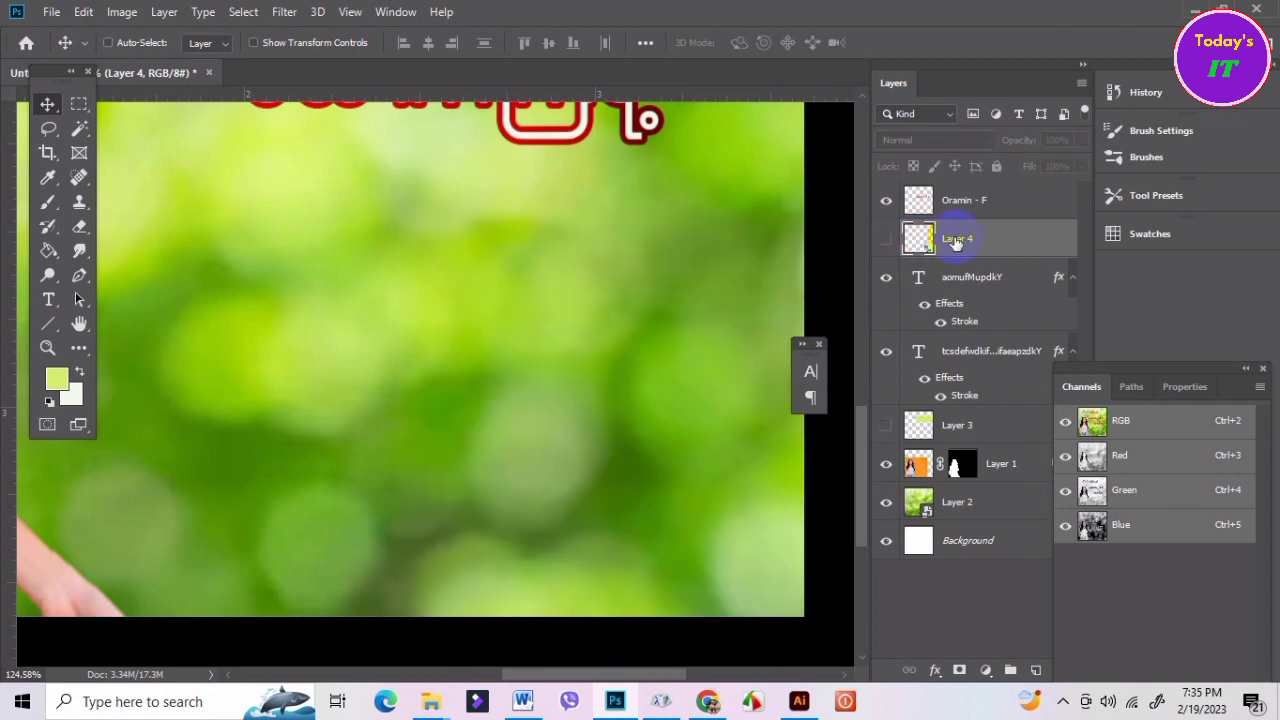
pyautogui.hotkey('ctrl', 'v')
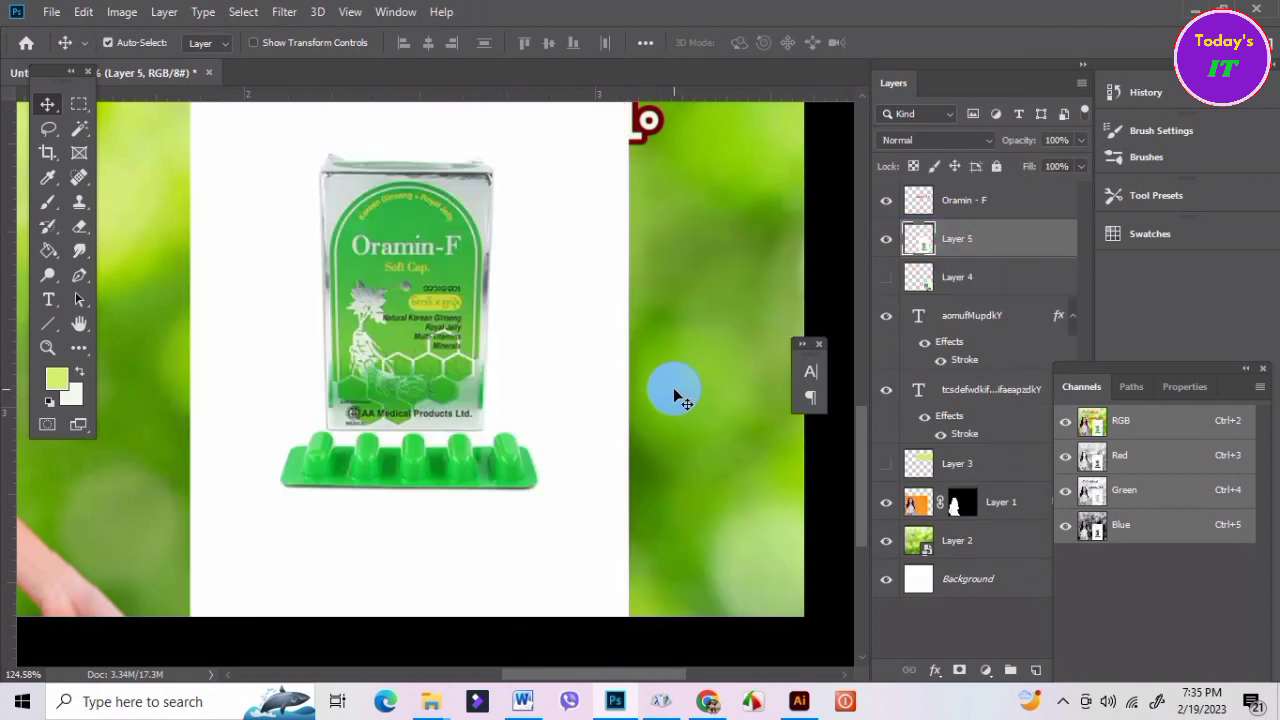
pyautogui.scroll(-2, 675, 395)
pyautogui.moveTo(557, 400); pyautogui.dragTo(628, 443)
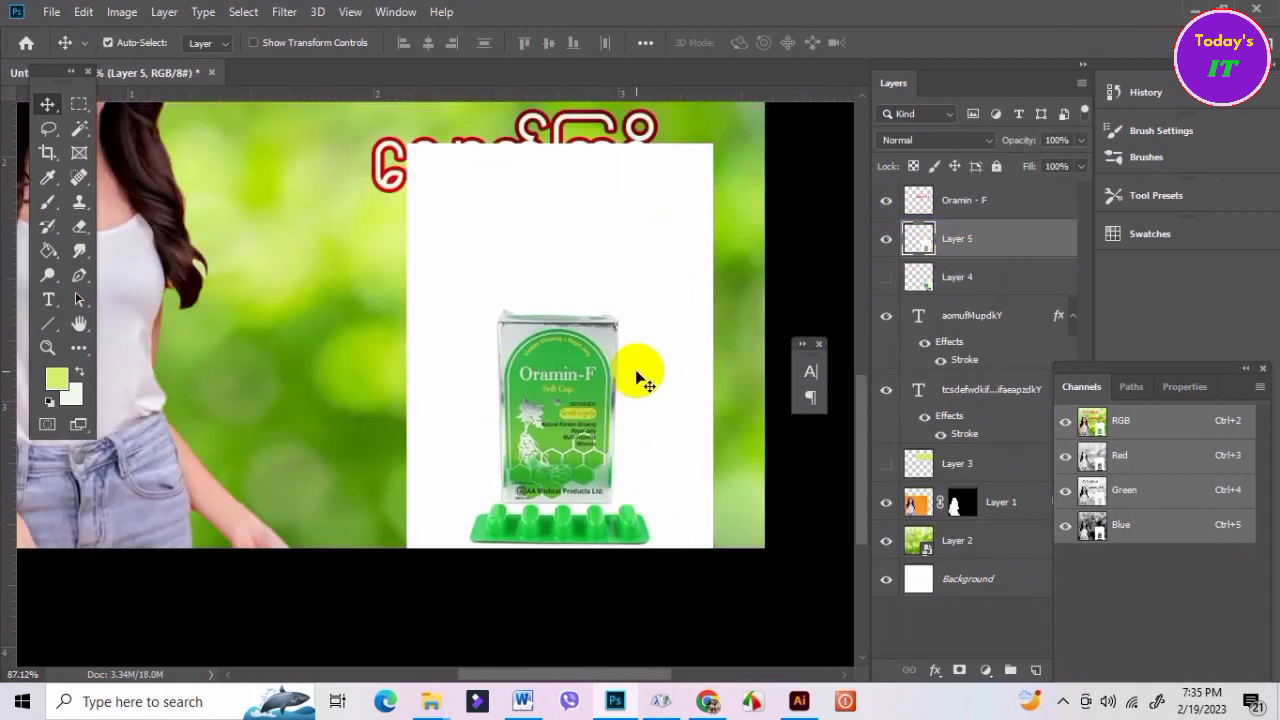
pyautogui.moveTo(640, 378); pyautogui.dragTo(678, 340)
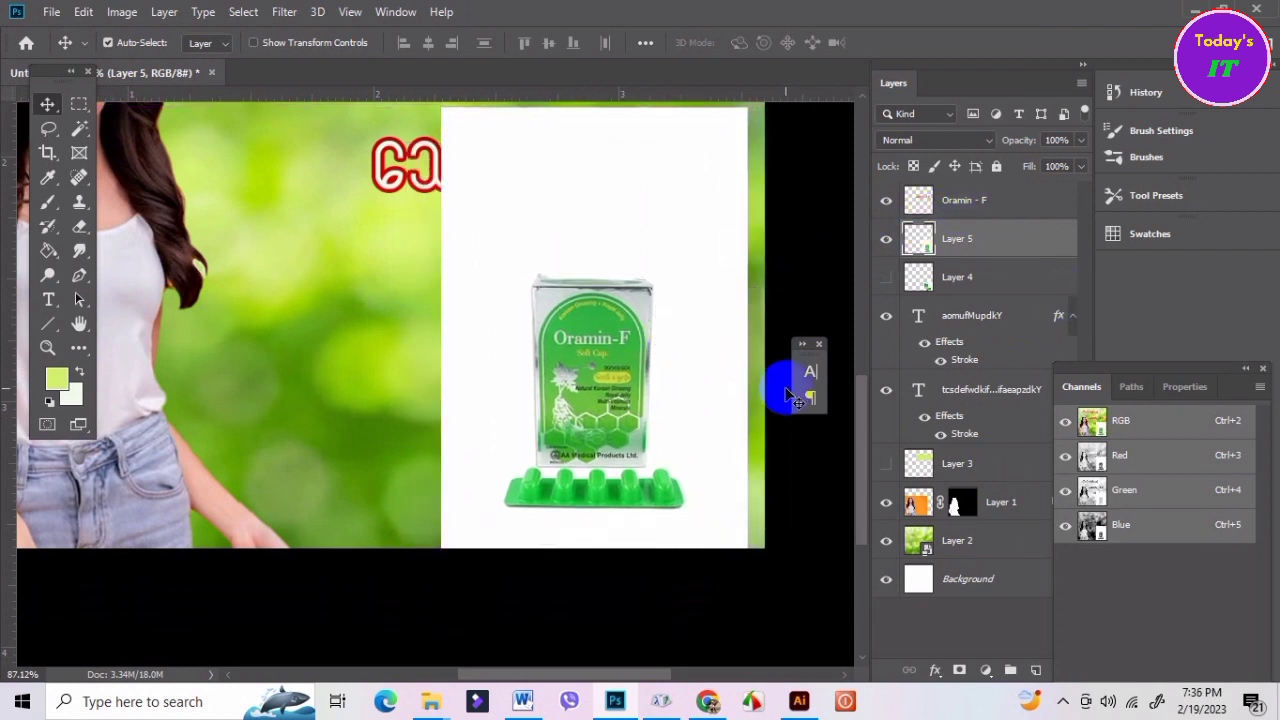
pyautogui.moveTo(718, 422)
pyautogui.mouseDown()
pyautogui.moveTo(737, 414)
pyautogui.moveTo(449, 378)
pyautogui.mouseUp()
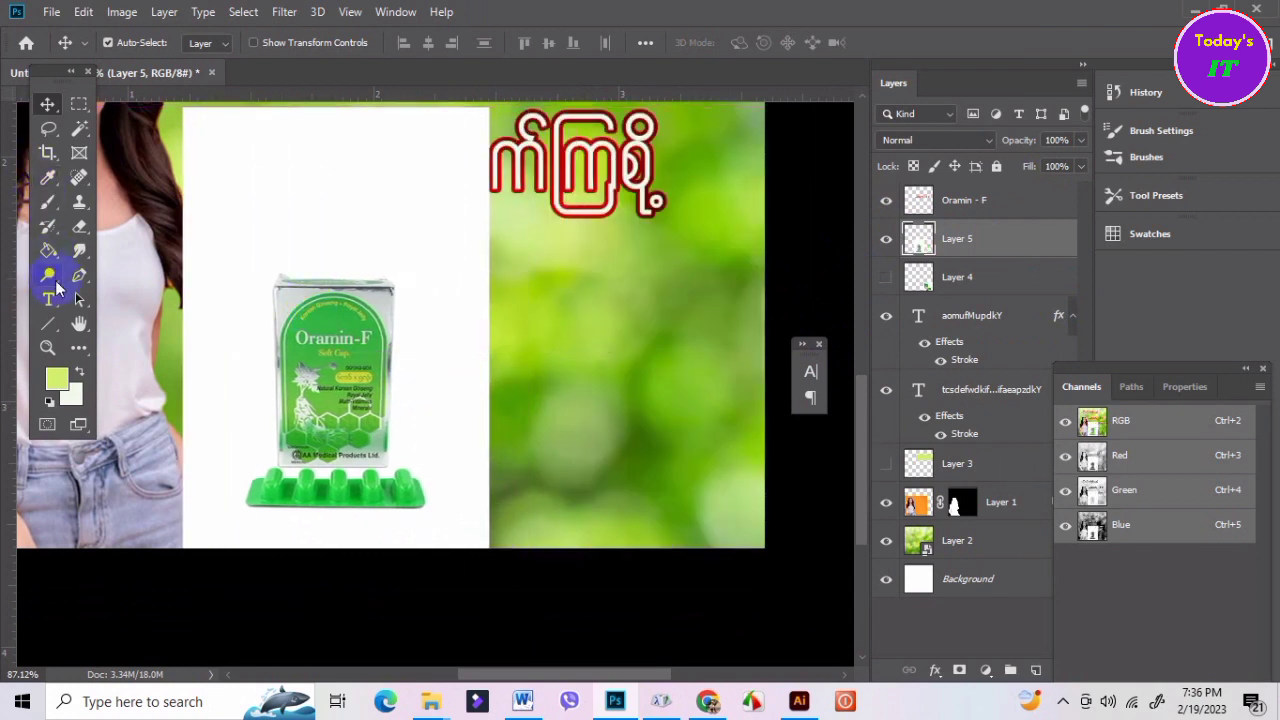
# Select the Rectangular Marquee tool, then bring up the other shape tool choices.
pyautogui.click(80, 106)
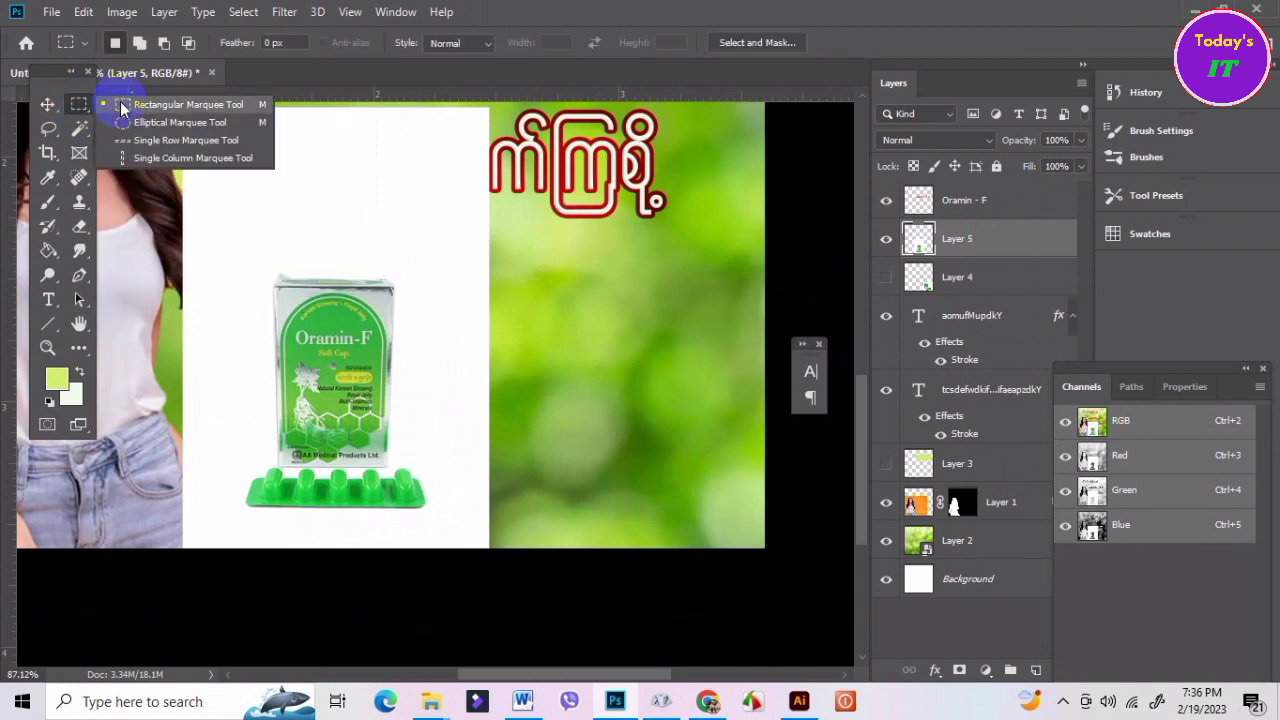
pyautogui.click(48, 325)
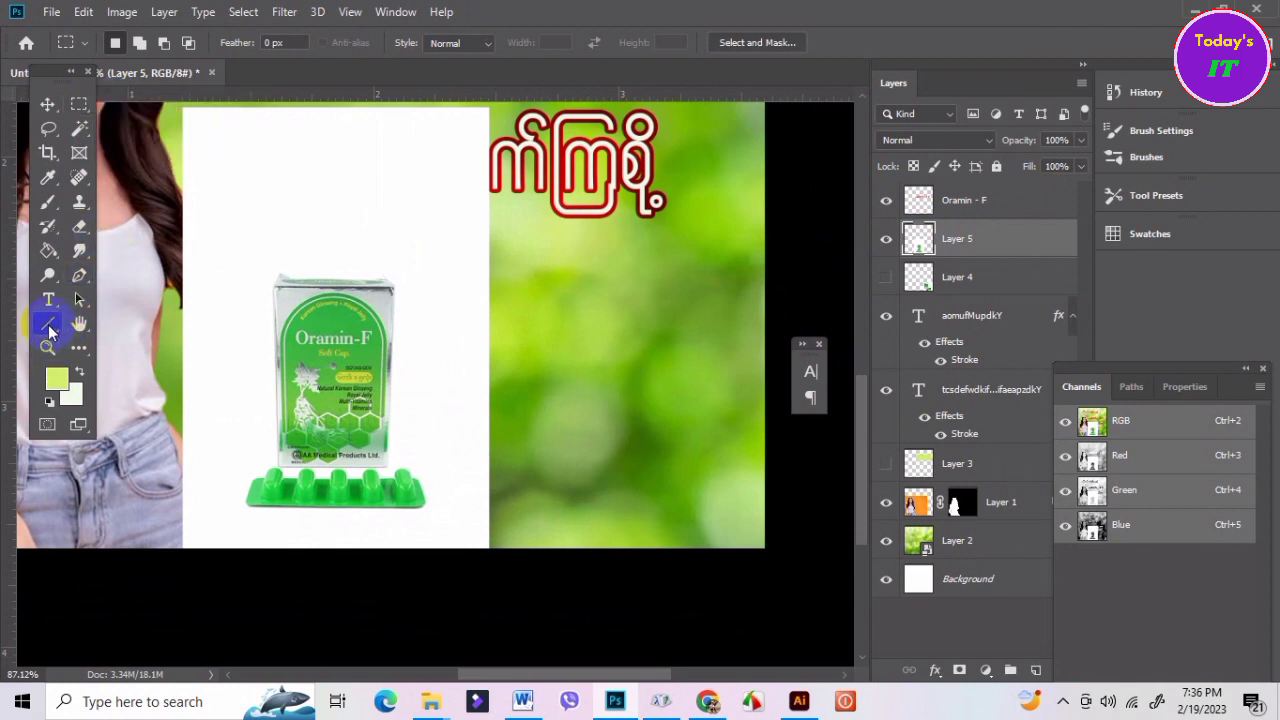
pyautogui.rightClick(49, 326)
# Draw a 100×100 px light-green rectangle to the right of the product.
pyautogui.click(75, 323)
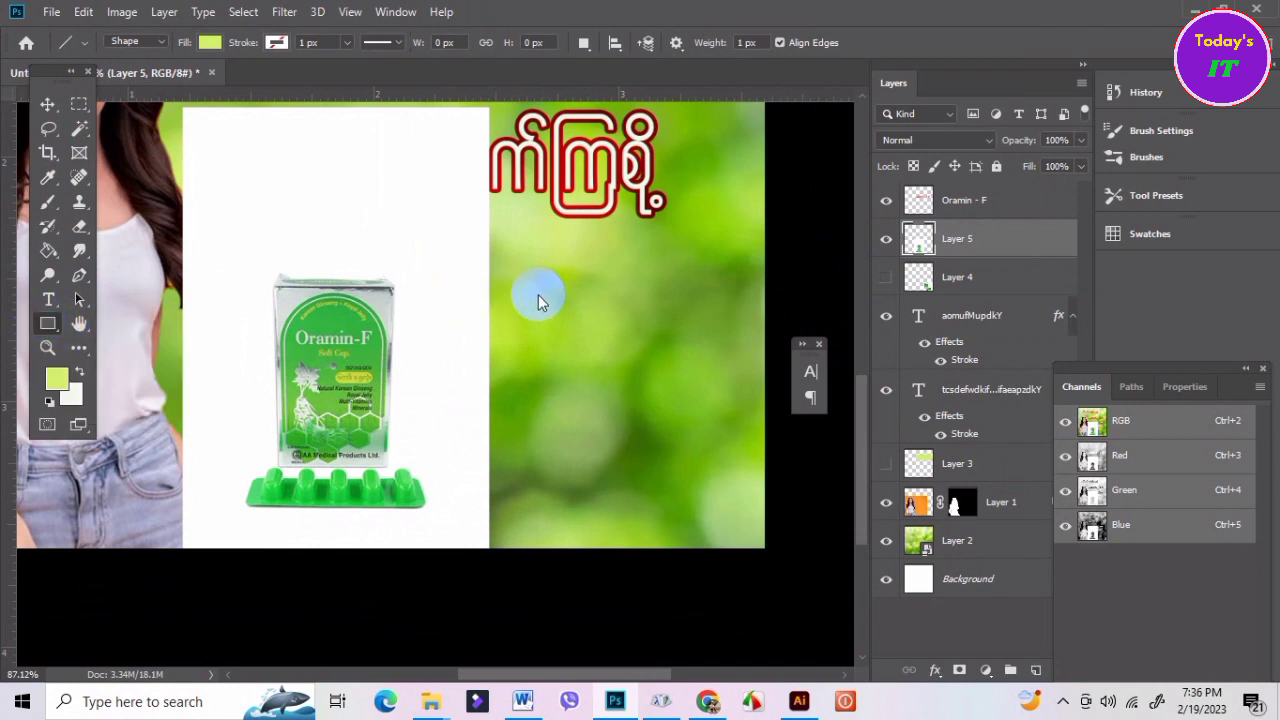
pyautogui.click(545, 348)
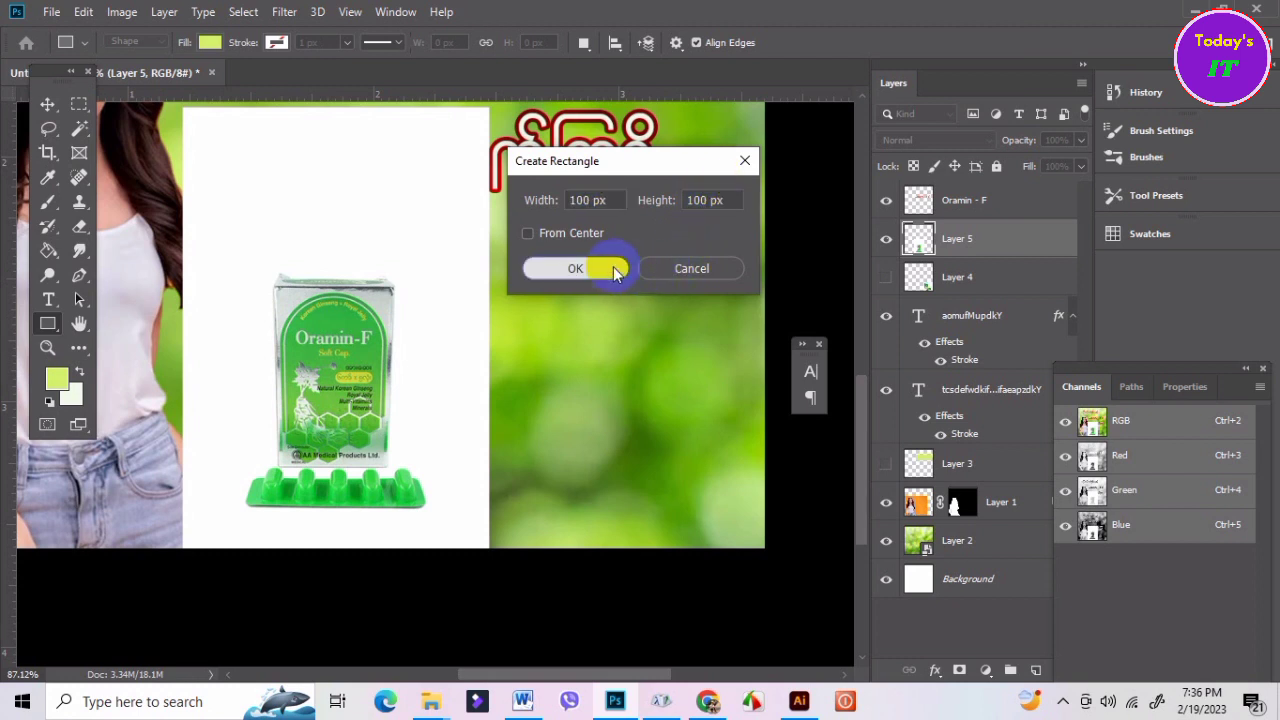
pyautogui.click(606, 267)
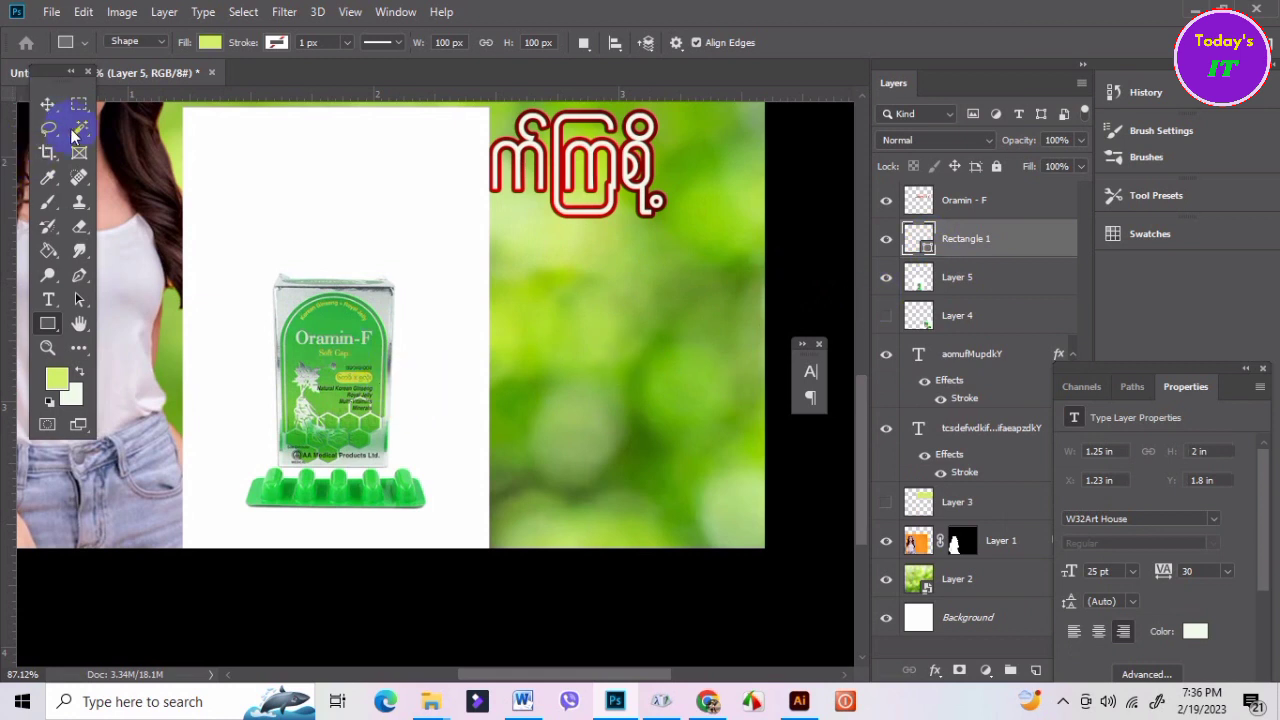
pyautogui.click(486, 337)
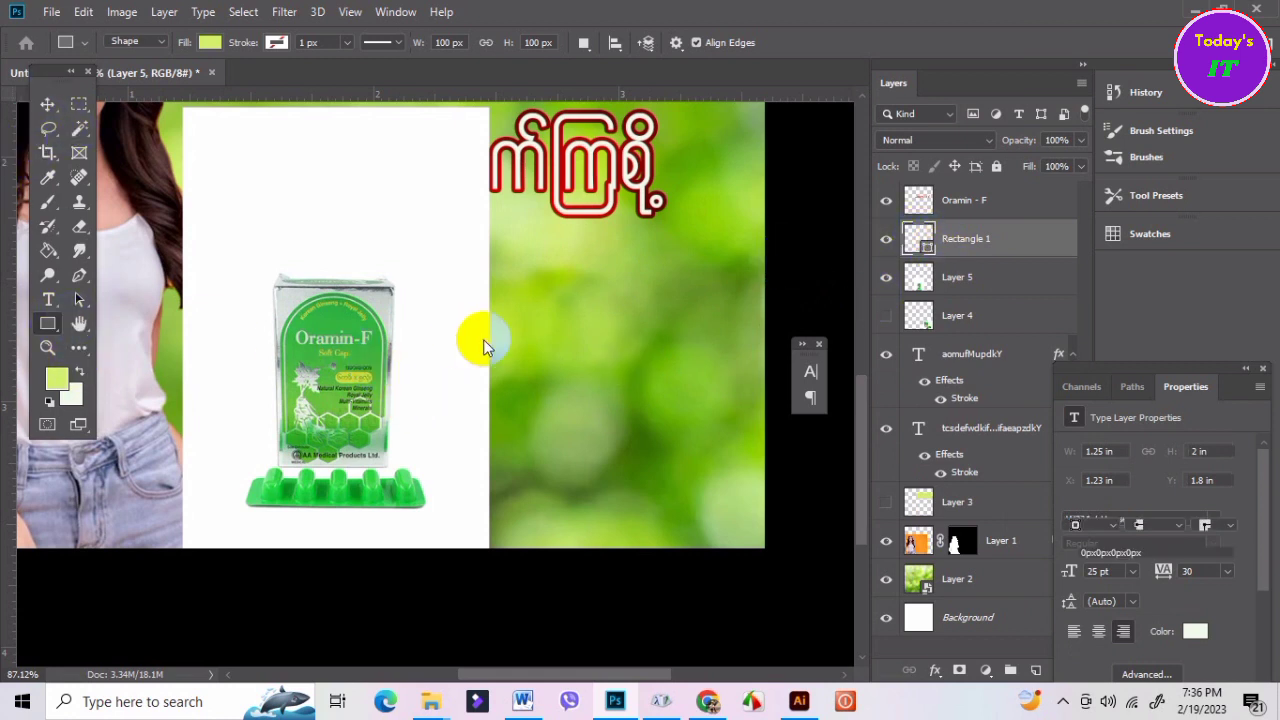
pyautogui.click(627, 383)
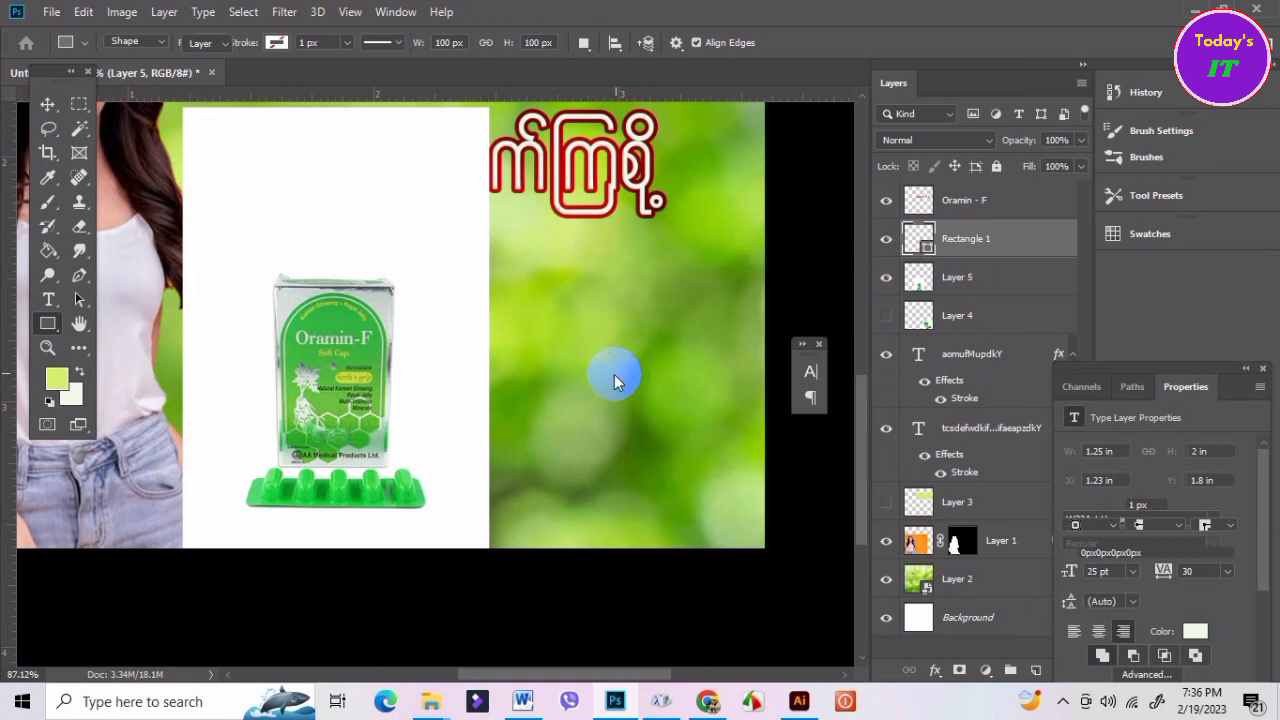
pyautogui.click(548, 321)
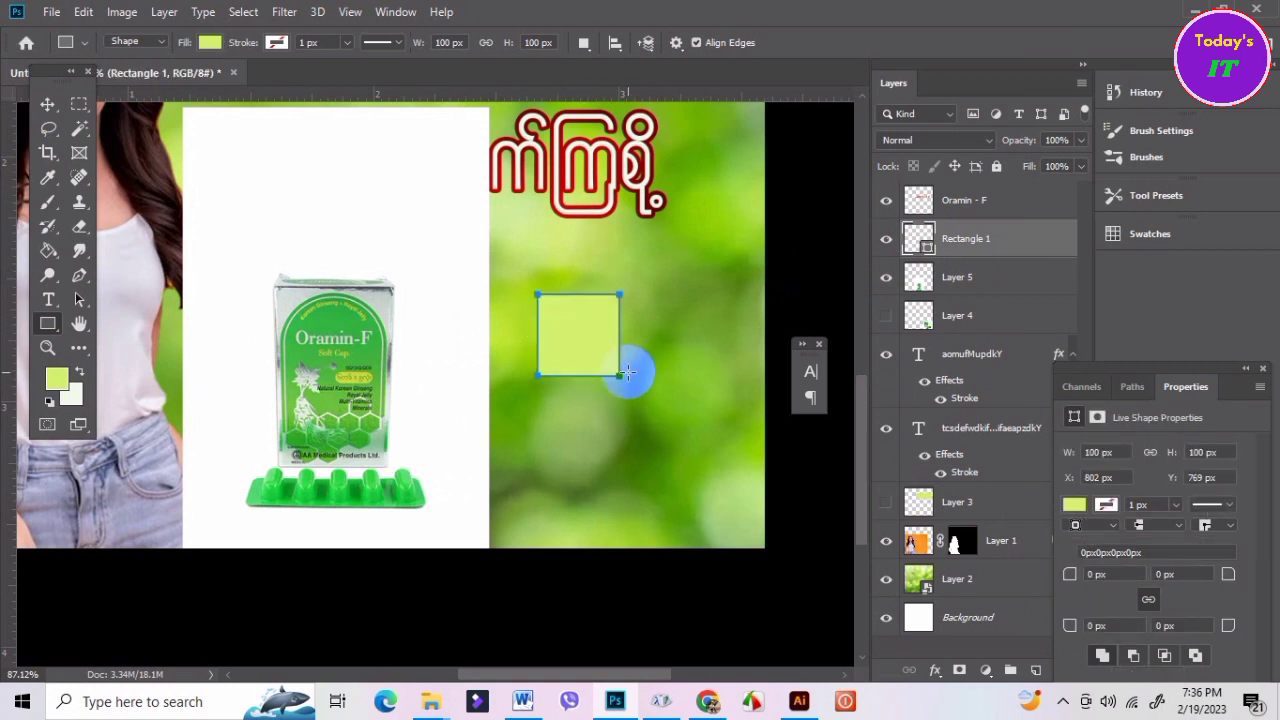
# Enlarge the green rectangle to about 274 × 307 px and shift the product image right.
pyautogui.click(46, 105)
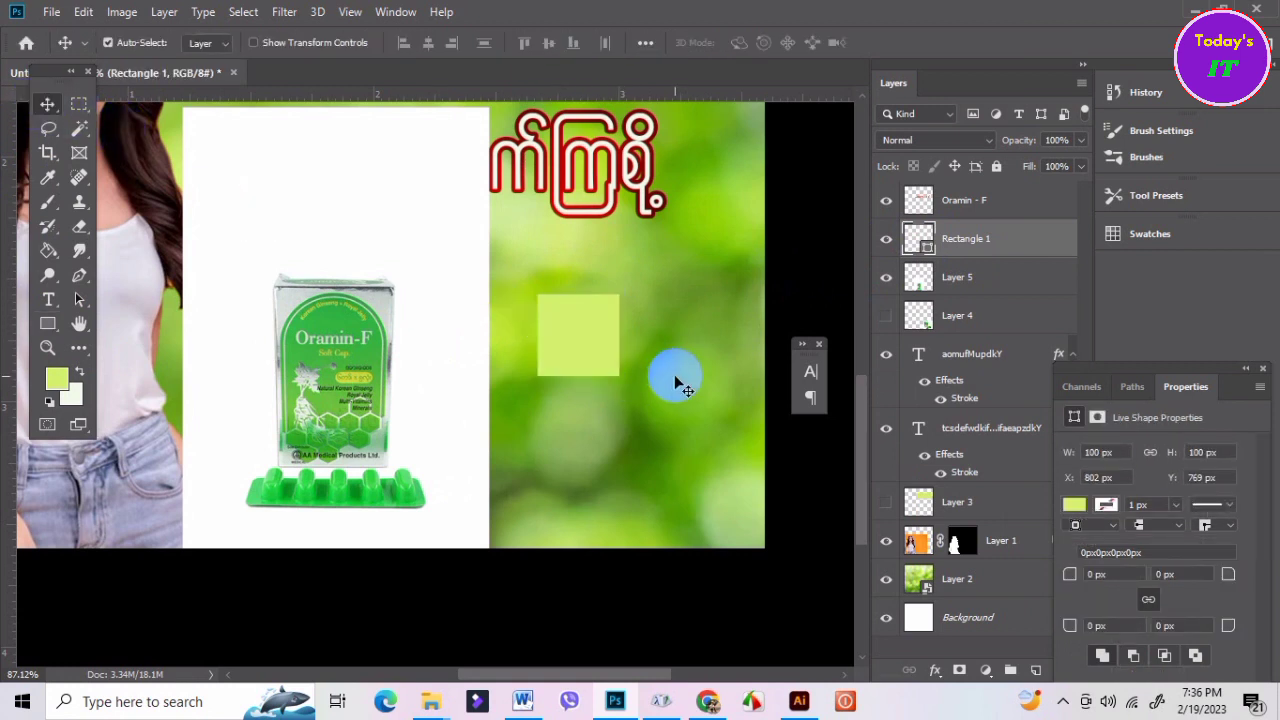
pyautogui.hotkey('ctrl', 't')
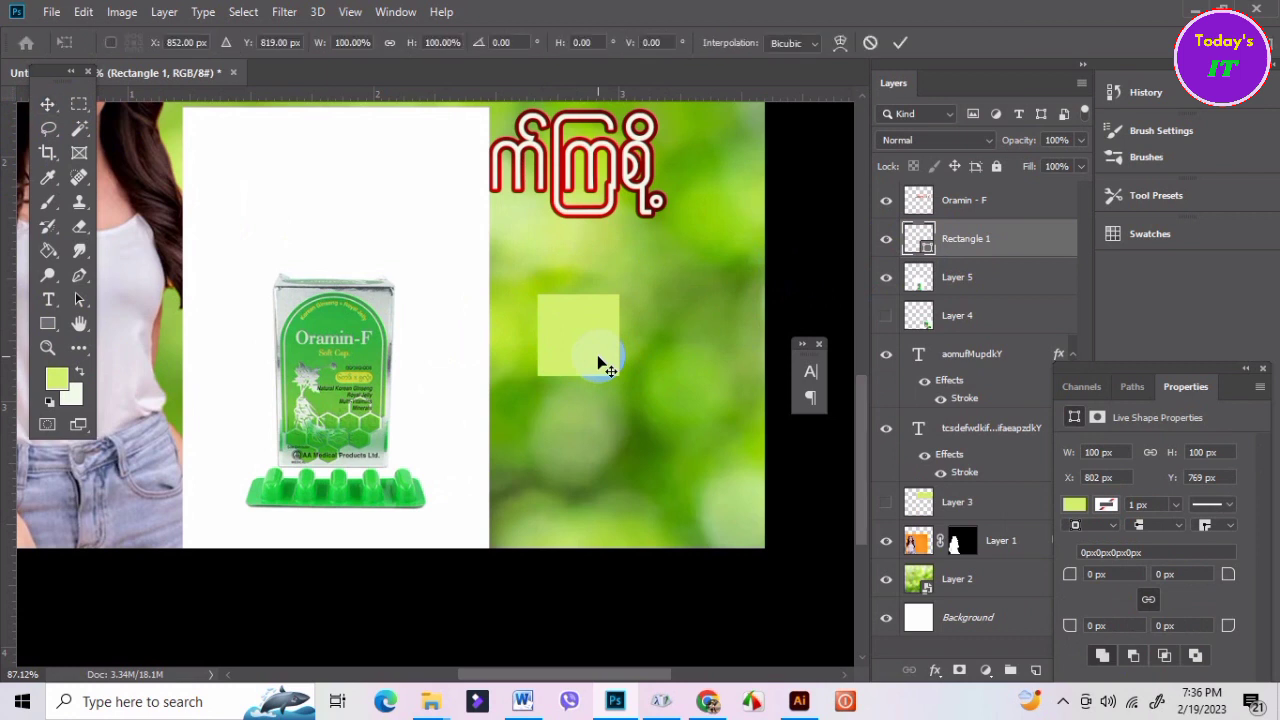
pyautogui.moveTo(620, 376); pyautogui.dragTo(734, 532)
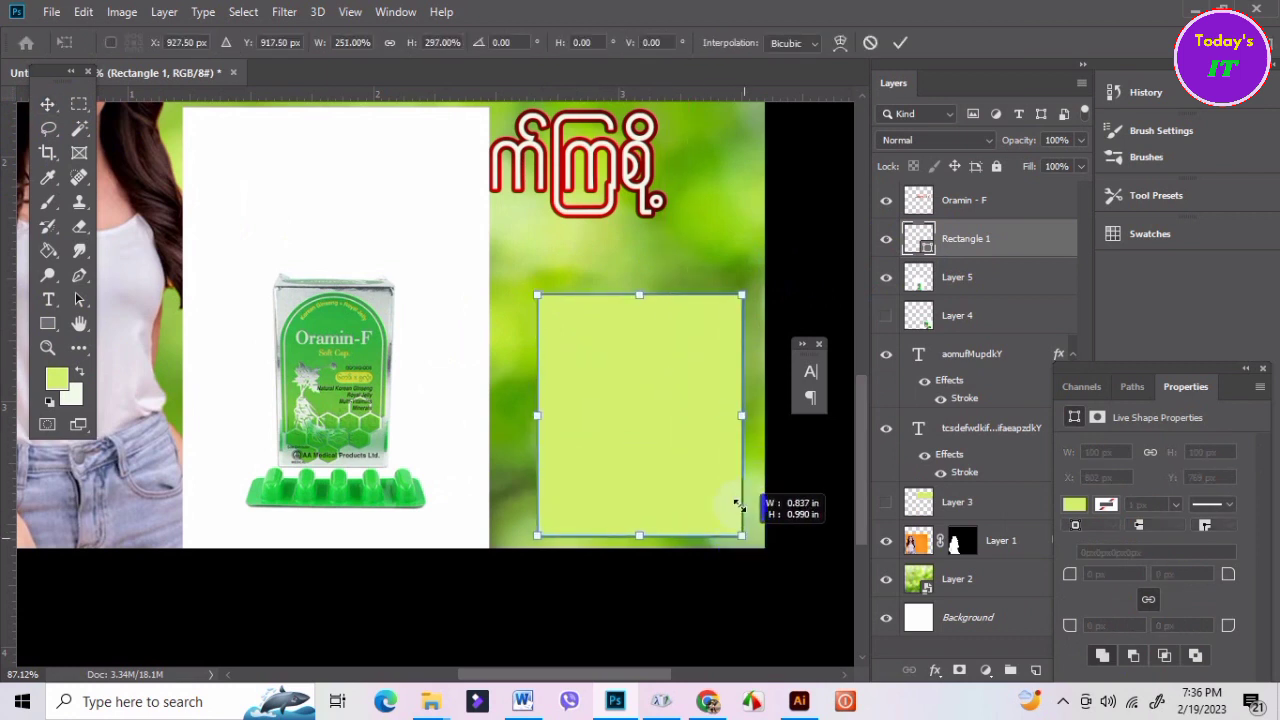
pyautogui.moveTo(734, 532); pyautogui.dragTo(742, 535)
pyautogui.moveTo(537, 293); pyautogui.dragTo(518, 286)
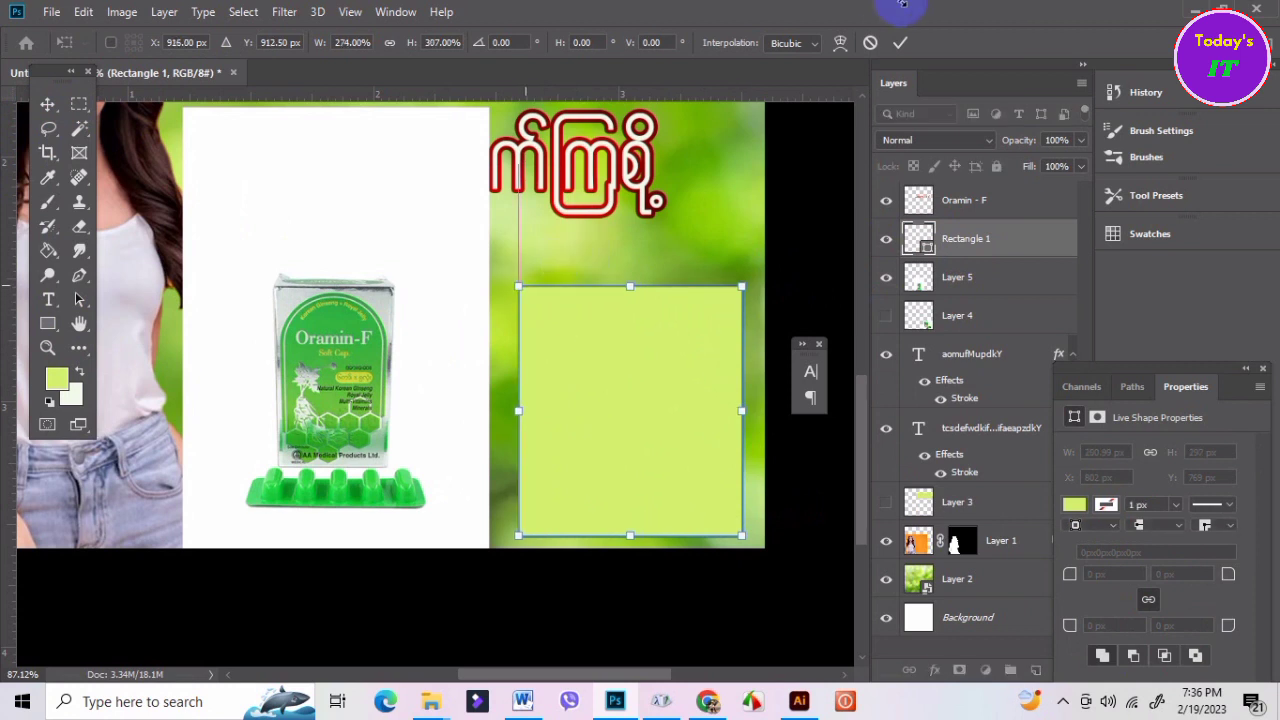
pyautogui.press('Return')
pyautogui.press('v')
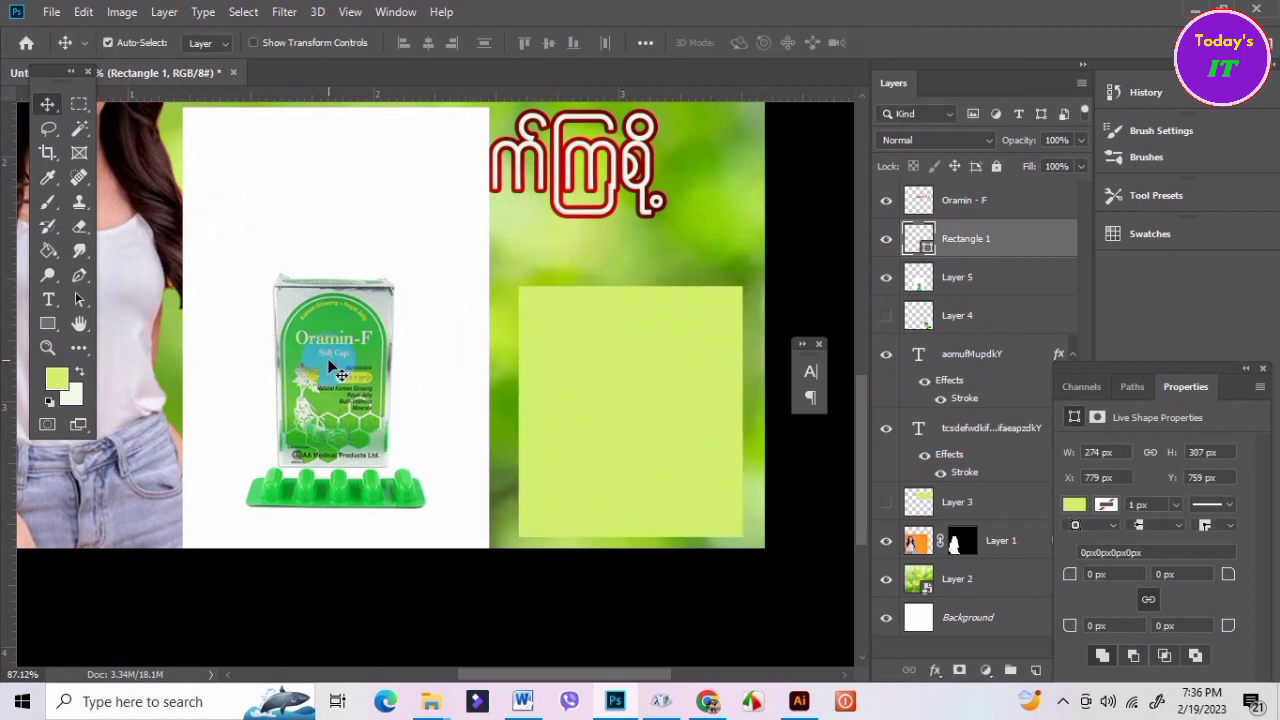
pyautogui.moveTo(337, 363); pyautogui.dragTo(614, 378)
# Reposition the Oramin-F product image slightly to the right.
pyautogui.click(920, 277)
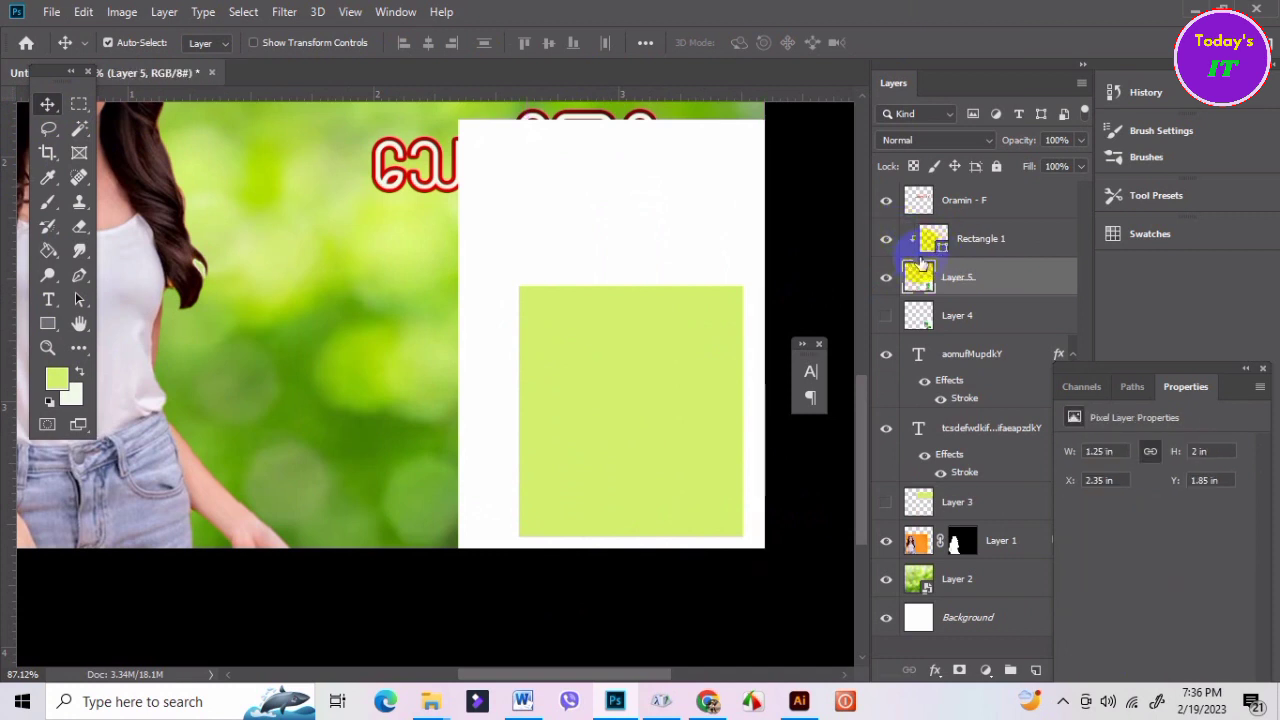
pyautogui.moveTo(920, 262); pyautogui.dragTo(897, 277)
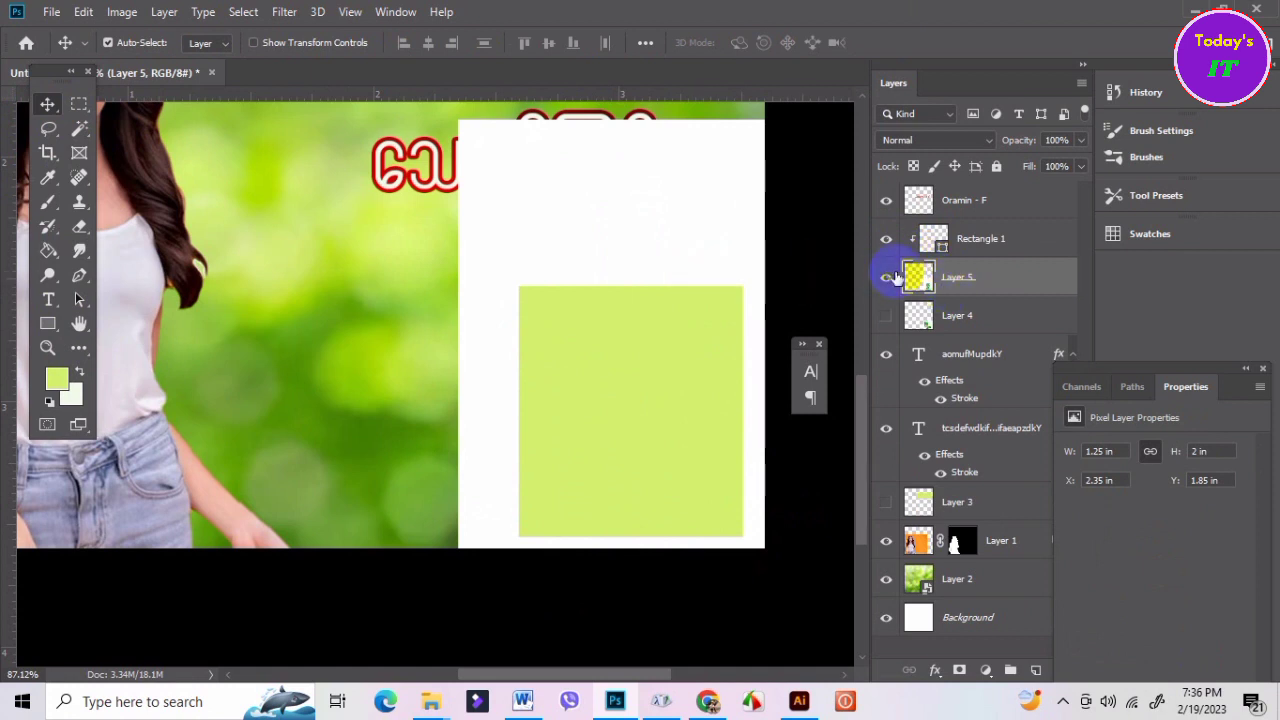
pyautogui.moveTo(666, 268); pyautogui.dragTo(668, 278)
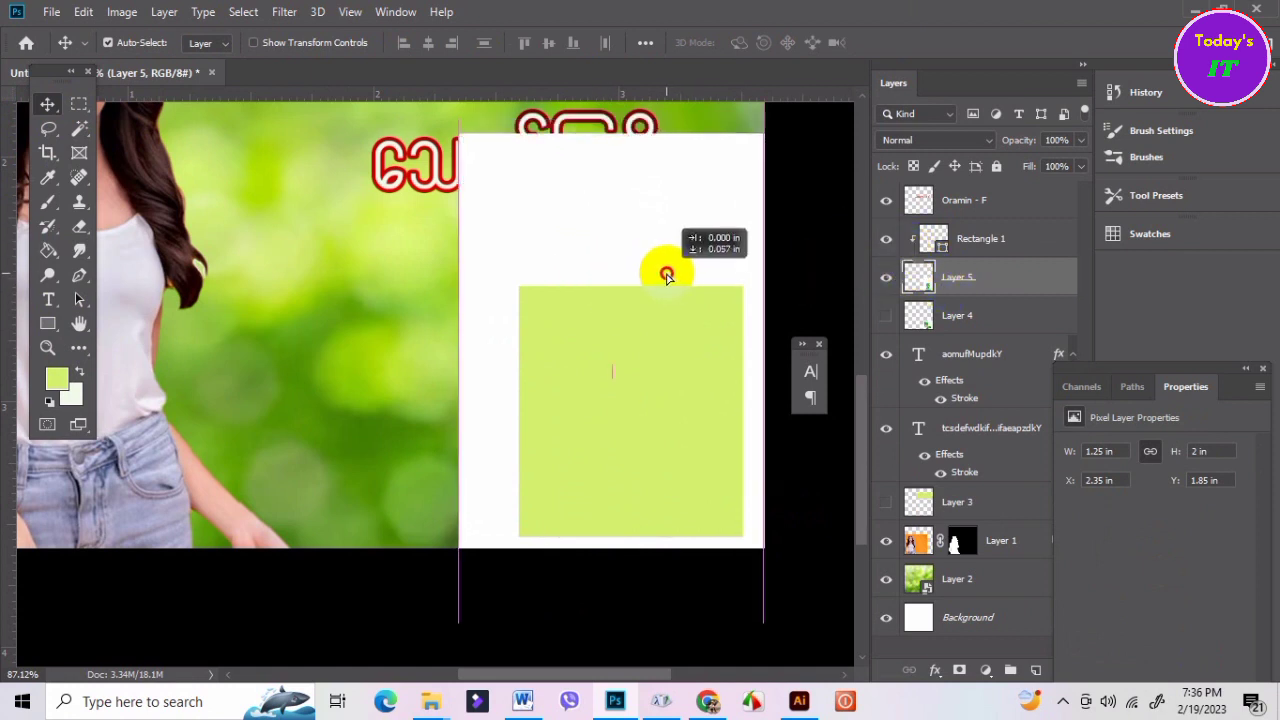
pyautogui.hotkey('ctrl', 'z')
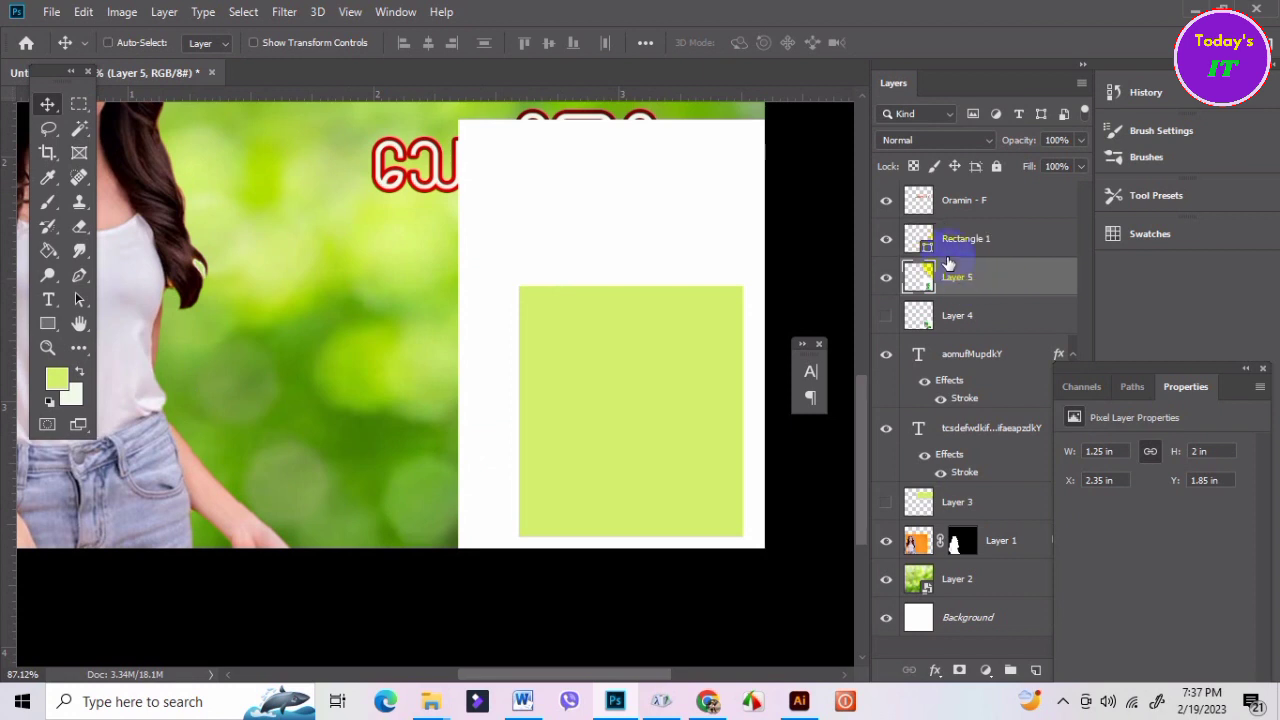
pyautogui.moveTo(948, 263); pyautogui.dragTo(900, 250)
pyautogui.moveTo(465, 336)
pyautogui.mouseDown()
pyautogui.moveTo(712, 360)
pyautogui.moveTo(701, 365)
pyautogui.mouseUp()
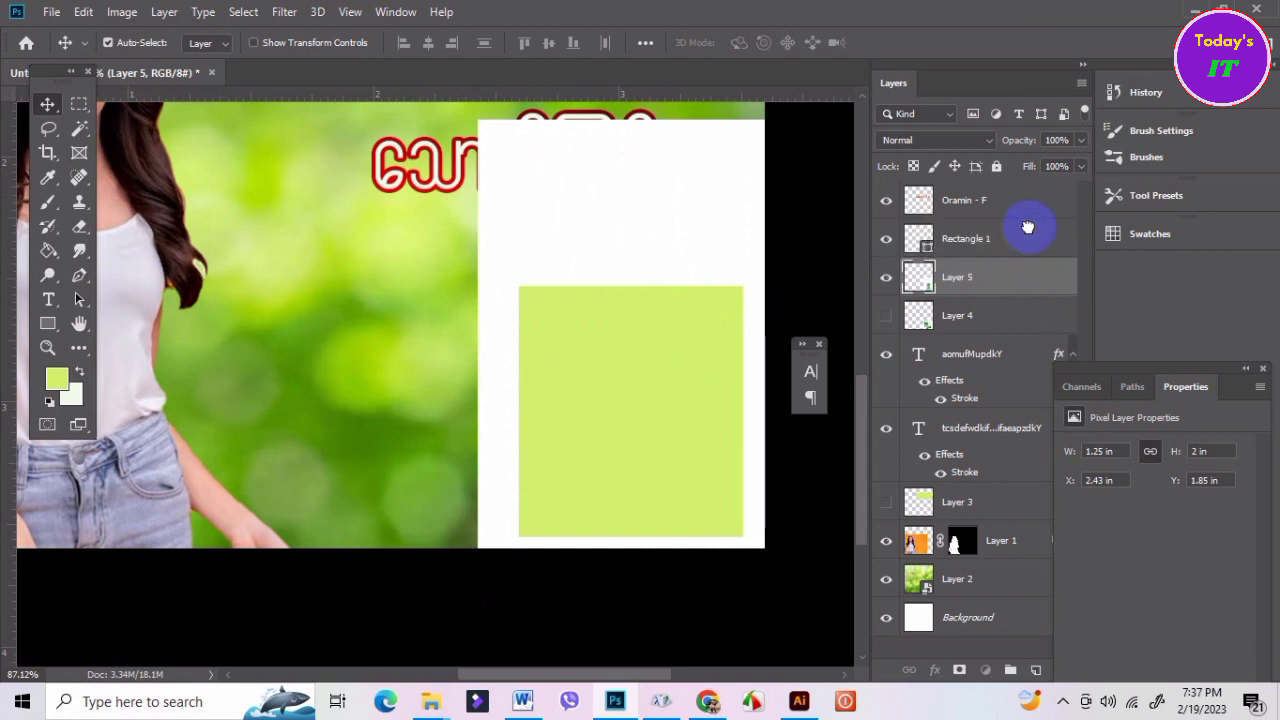
# Move Layer 5 above Rectangle 1 at 100% opacity and clip it to the rectangle.
pyautogui.moveTo(1030, 278); pyautogui.dragTo(1026, 226)
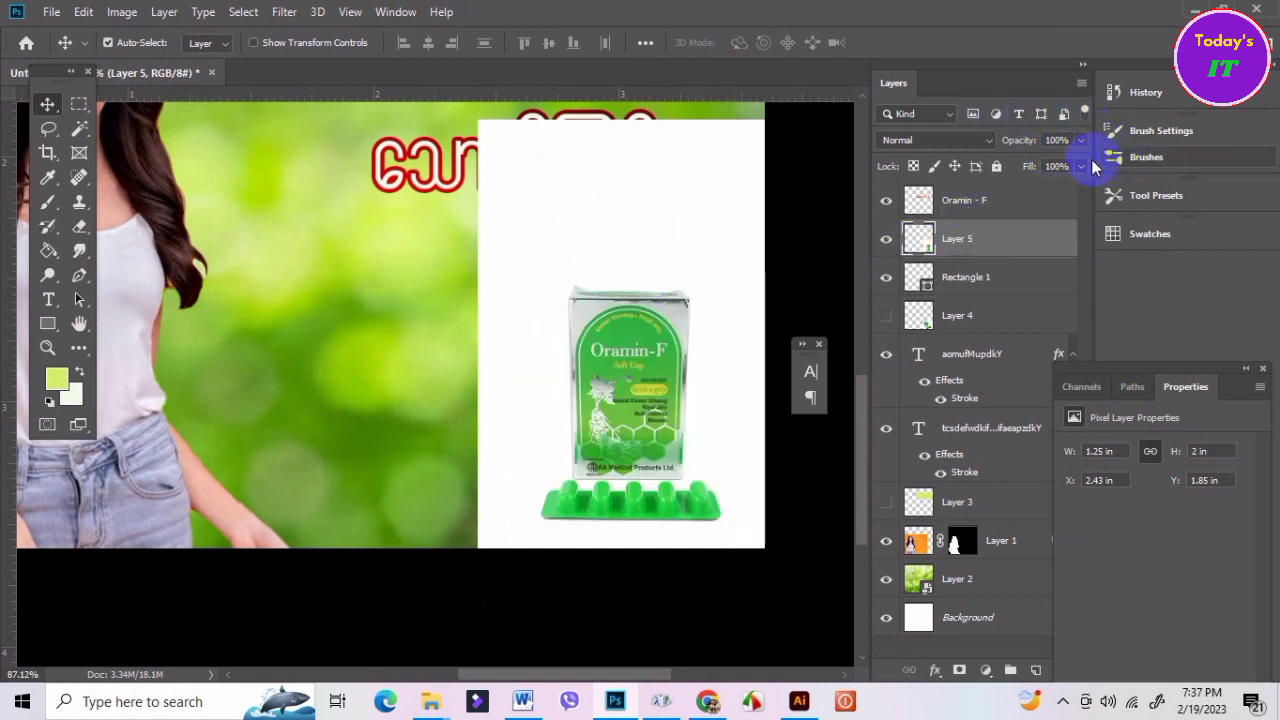
pyautogui.click(1057, 137)
pyautogui.write('5')
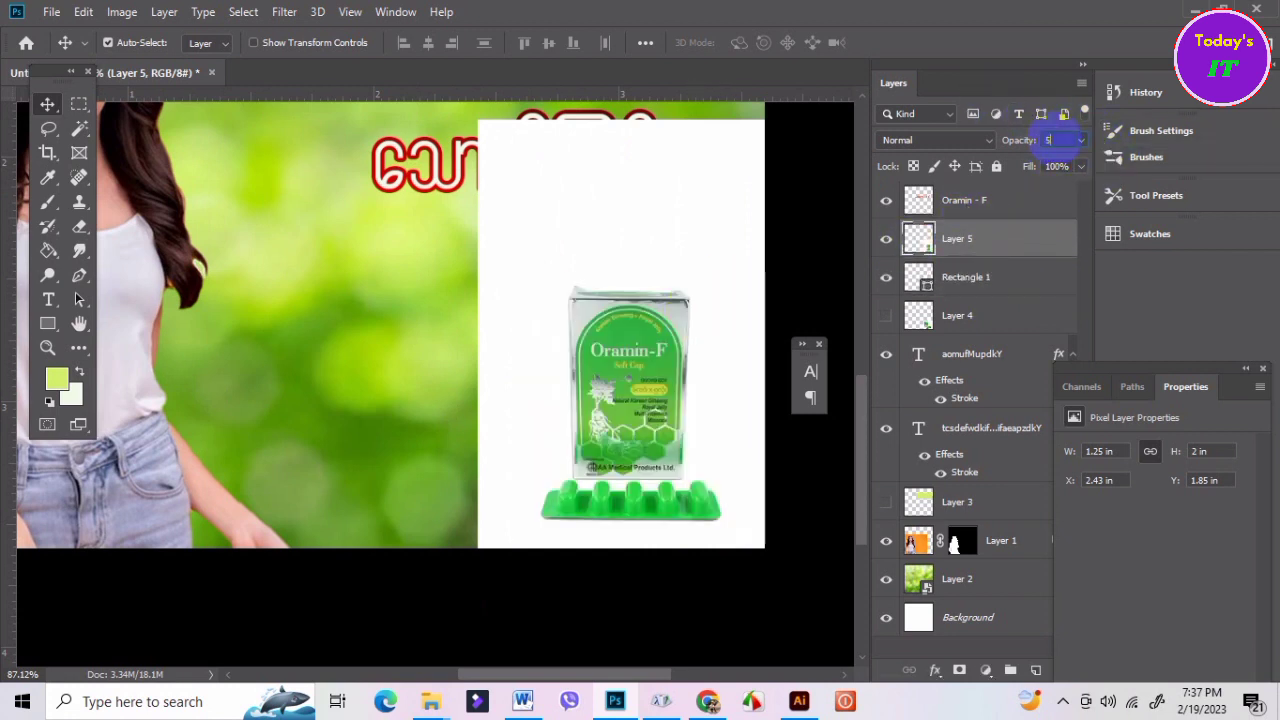
pyautogui.write('0')
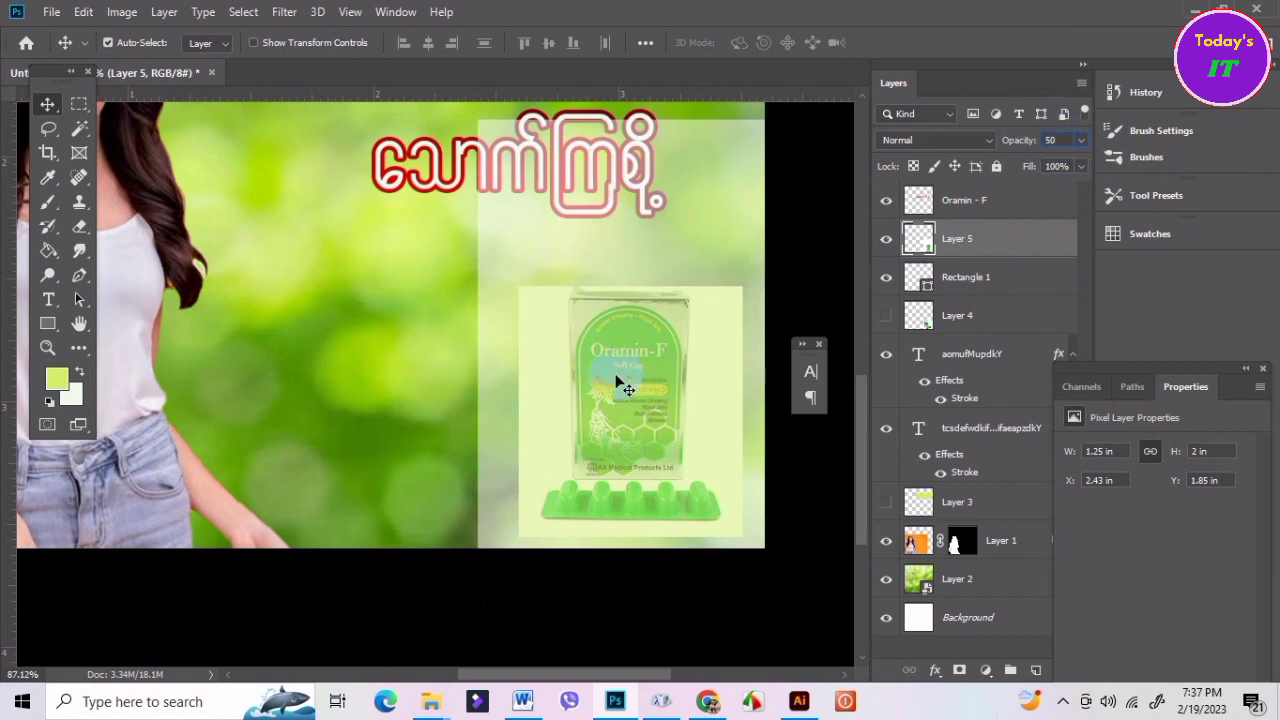
pyautogui.moveTo(622, 305); pyautogui.dragTo(622, 314)
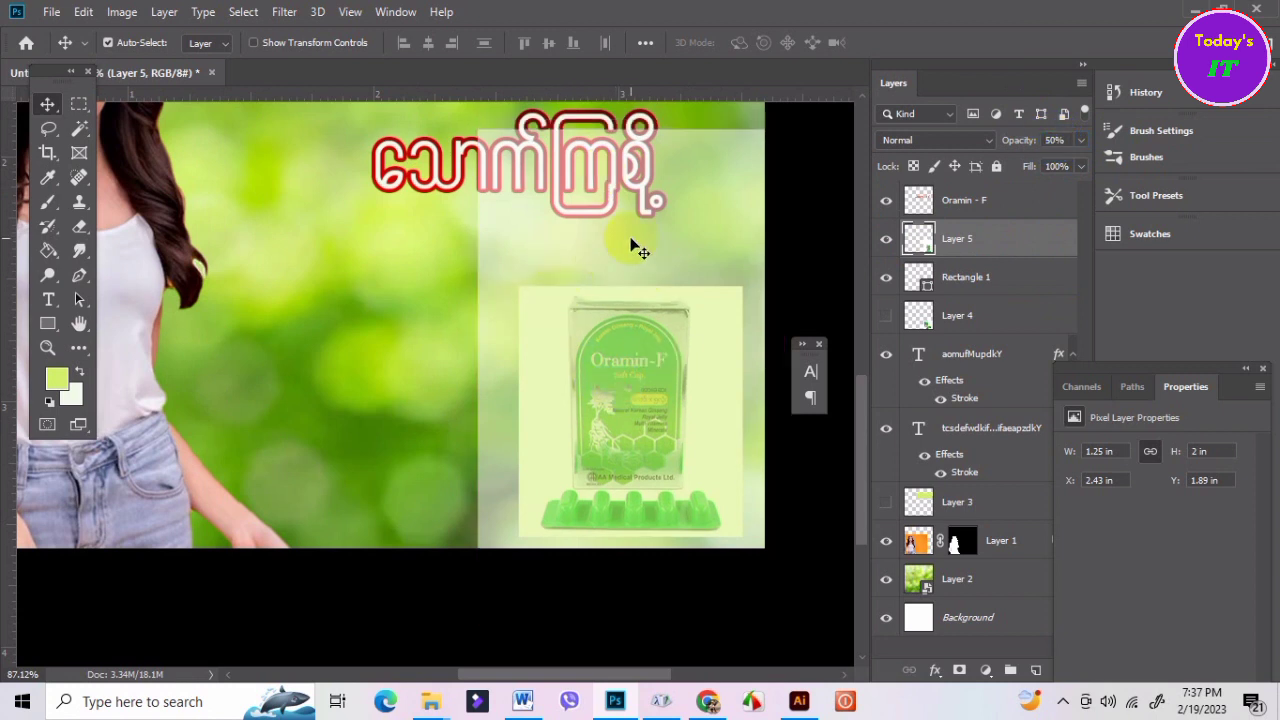
pyautogui.click(1040, 145)
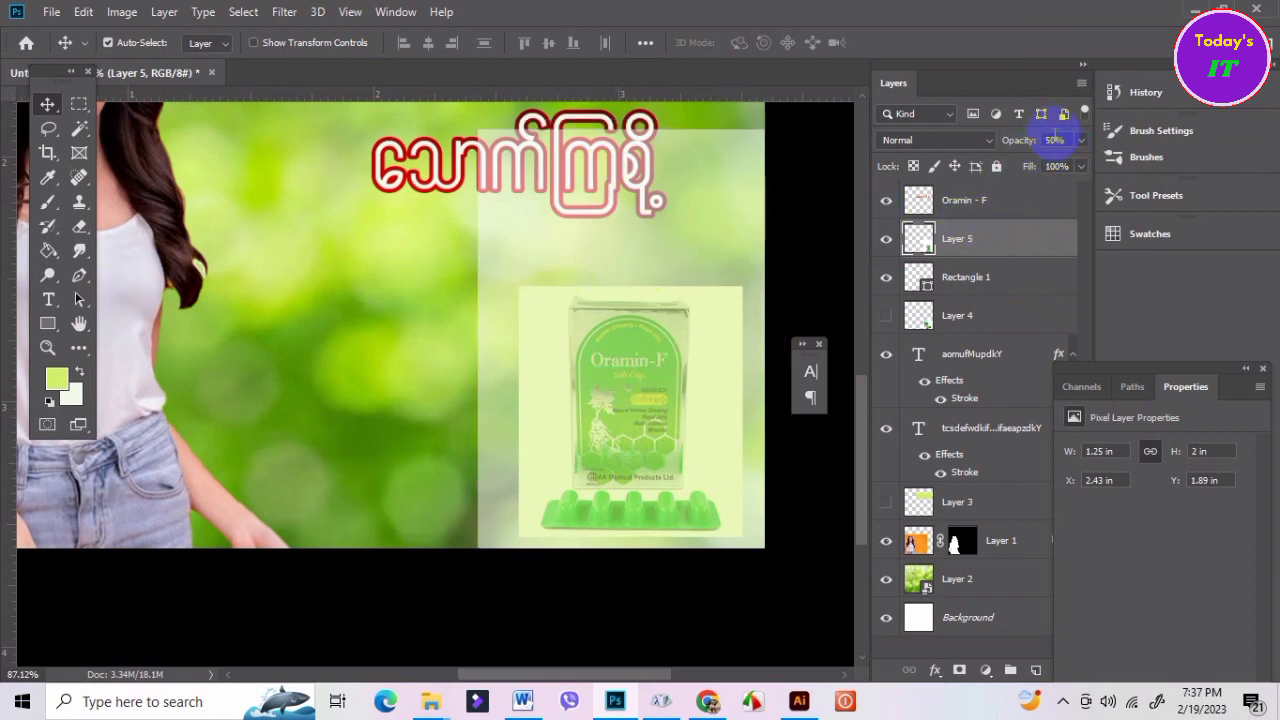
pyautogui.write('10')
pyautogui.press('Return')
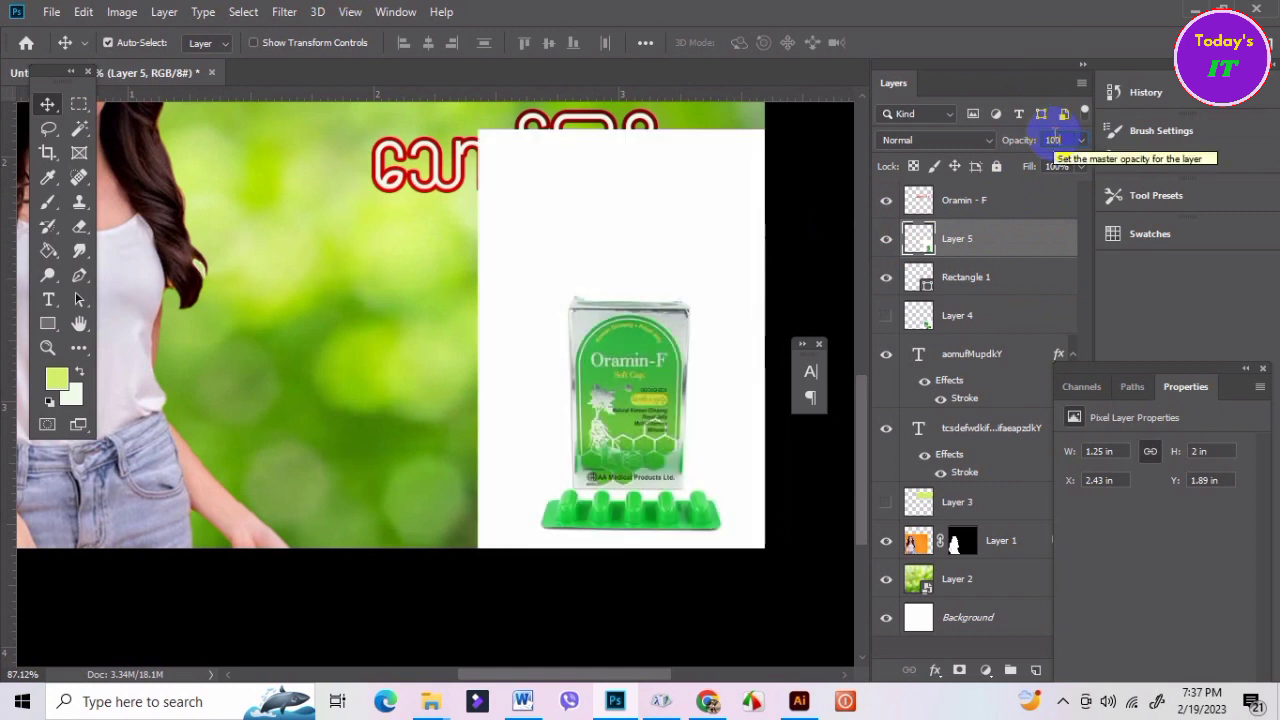
pyautogui.press('Return')
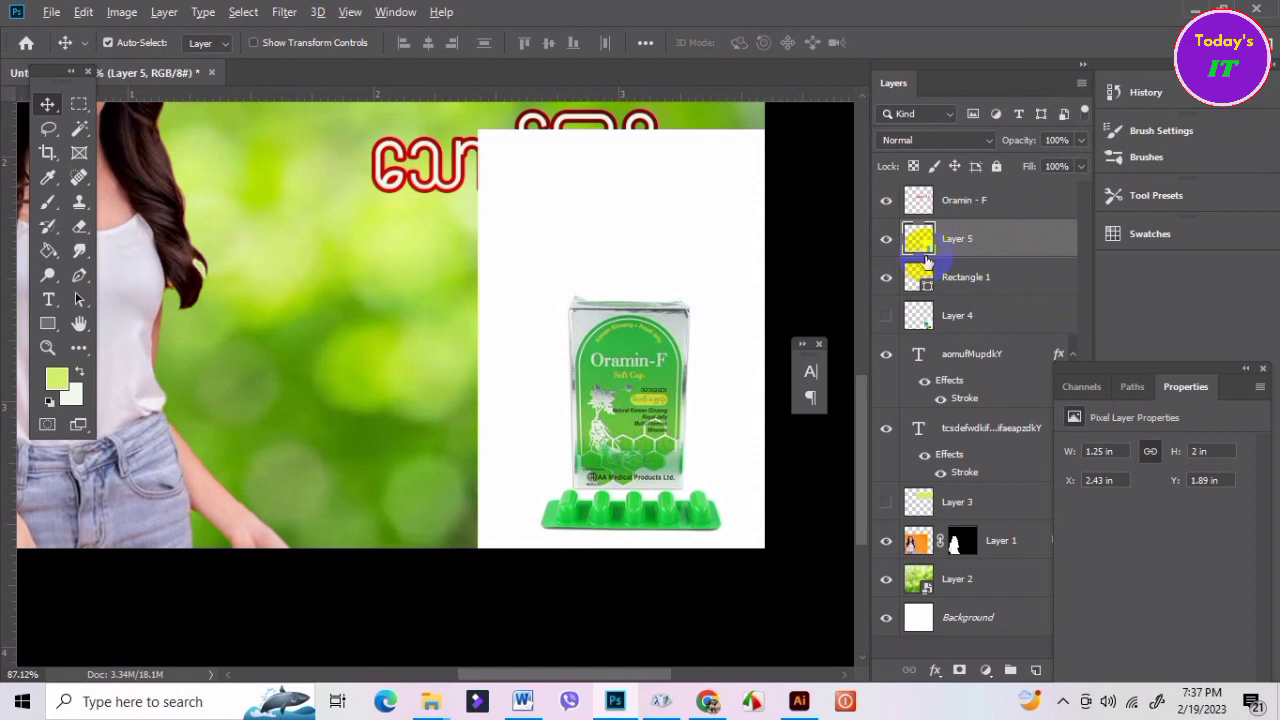
pyautogui.keyDown('alt'); pyautogui.click(928, 258); pyautogui.keyUp('alt')
pyautogui.moveTo(618, 360)
pyautogui.mouseDown()
pyautogui.moveTo(618, 372)
pyautogui.moveTo(618, 358)
pyautogui.mouseUp()
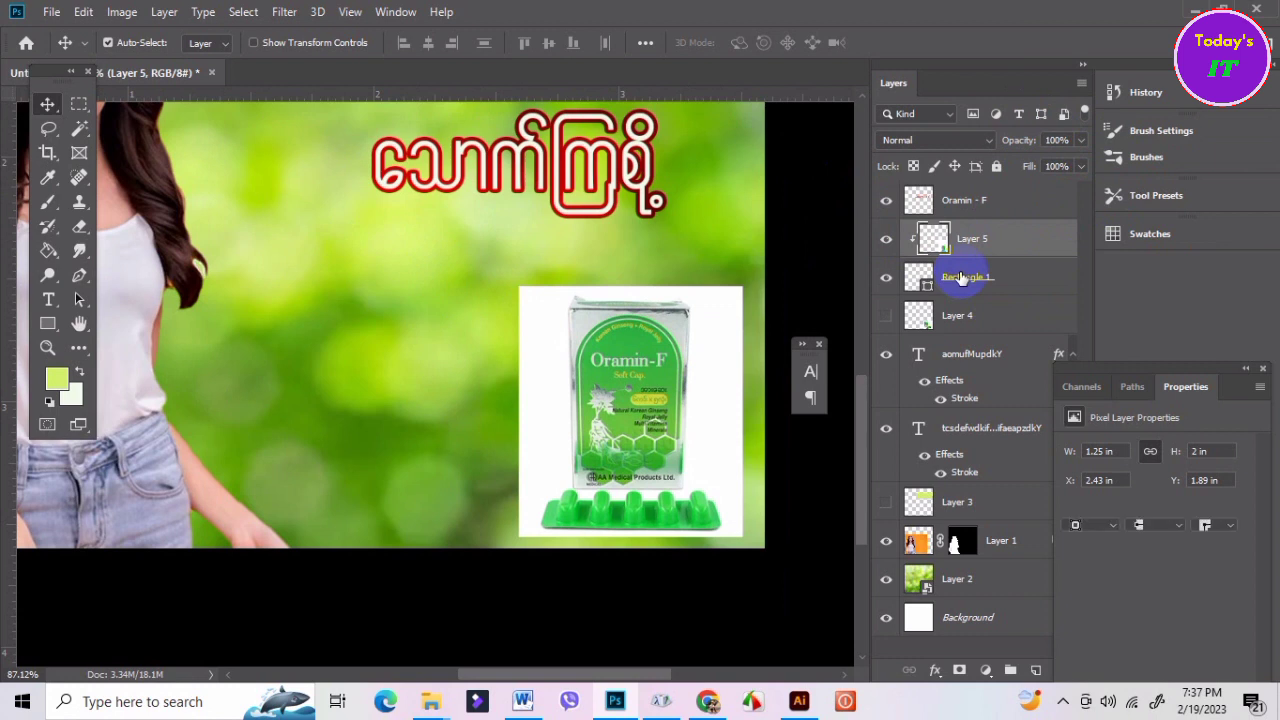
pyautogui.click(960, 278)
# Rasterize the Rectangle 1 layer.
pyautogui.click(936, 670)
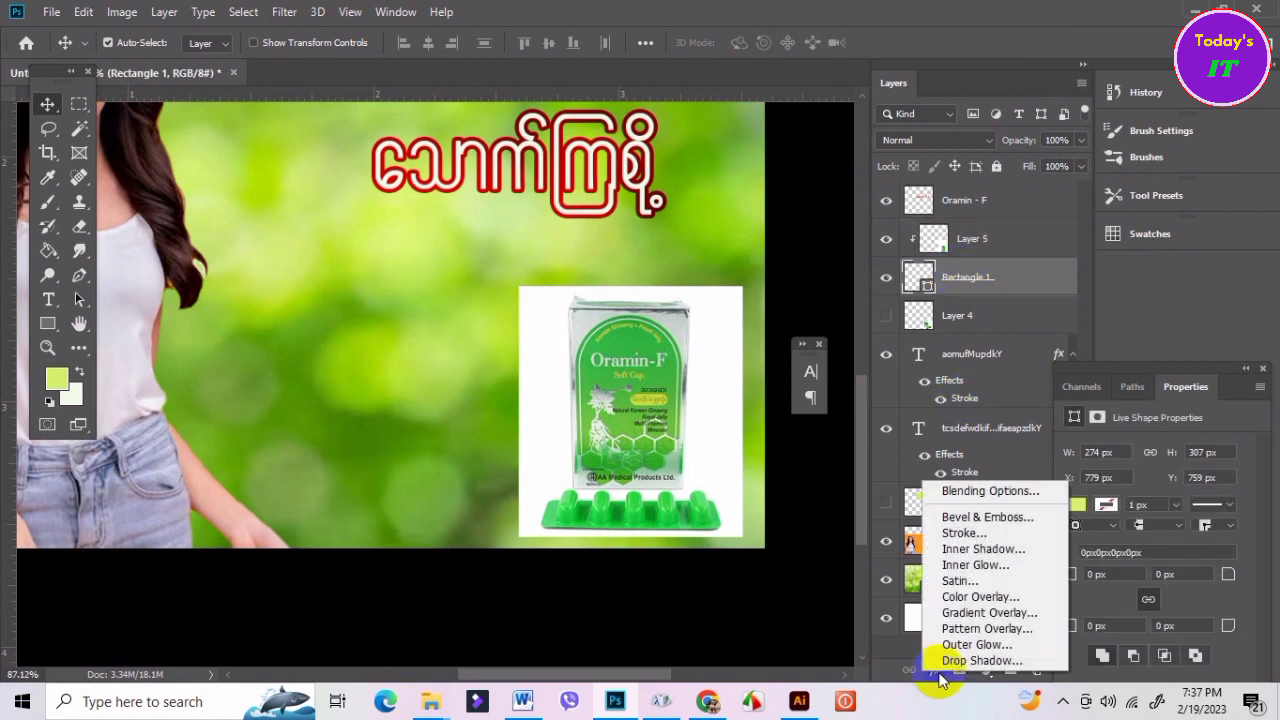
pyautogui.press('Escape')
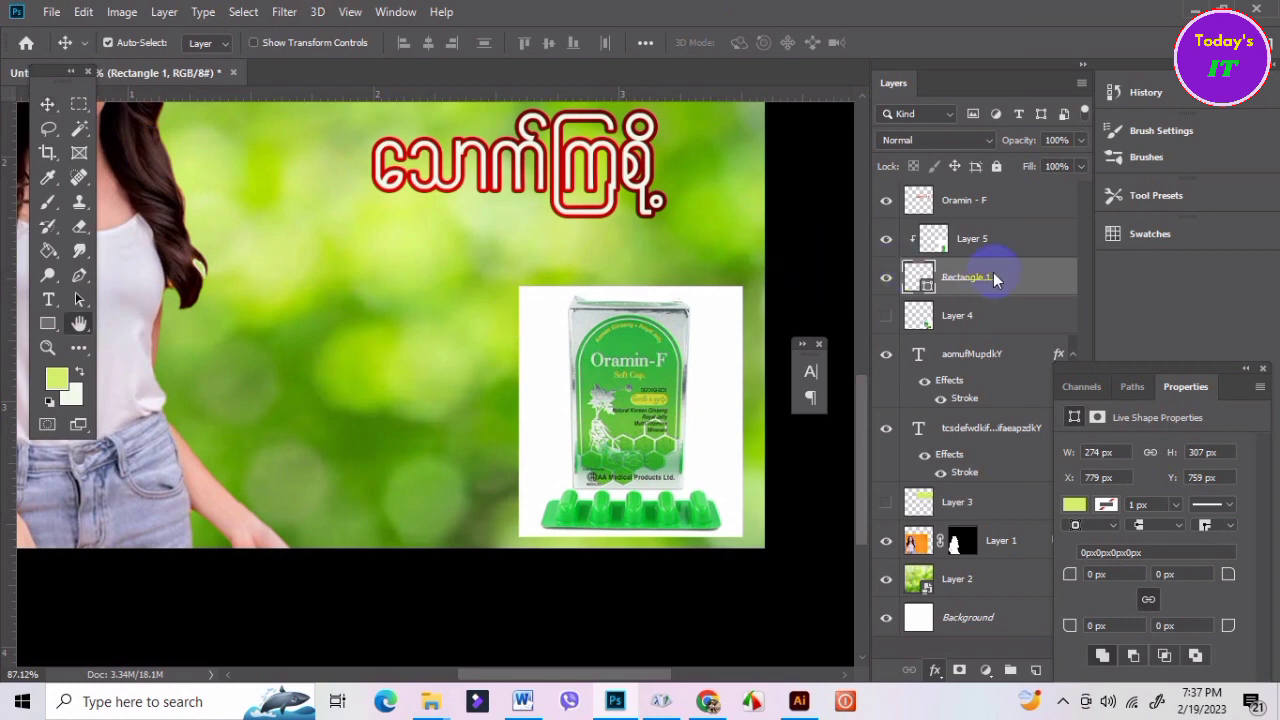
pyautogui.doubleClick(993, 279)
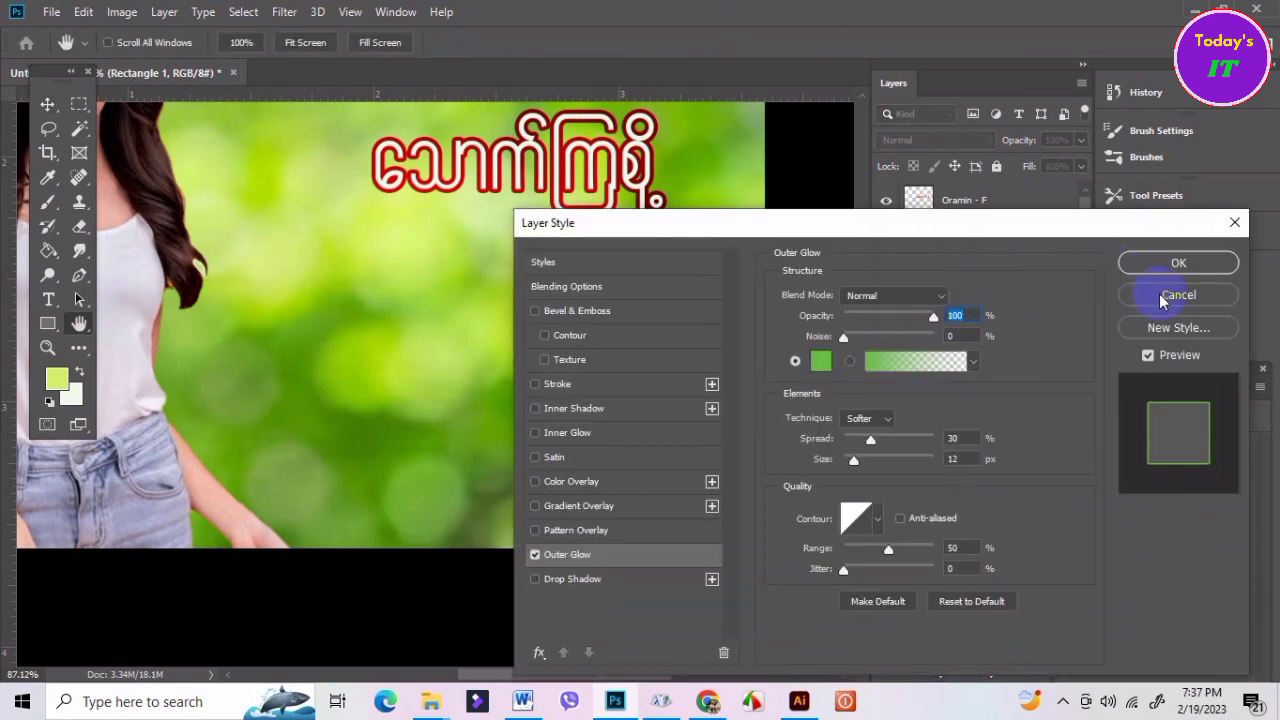
pyautogui.click(1165, 297)
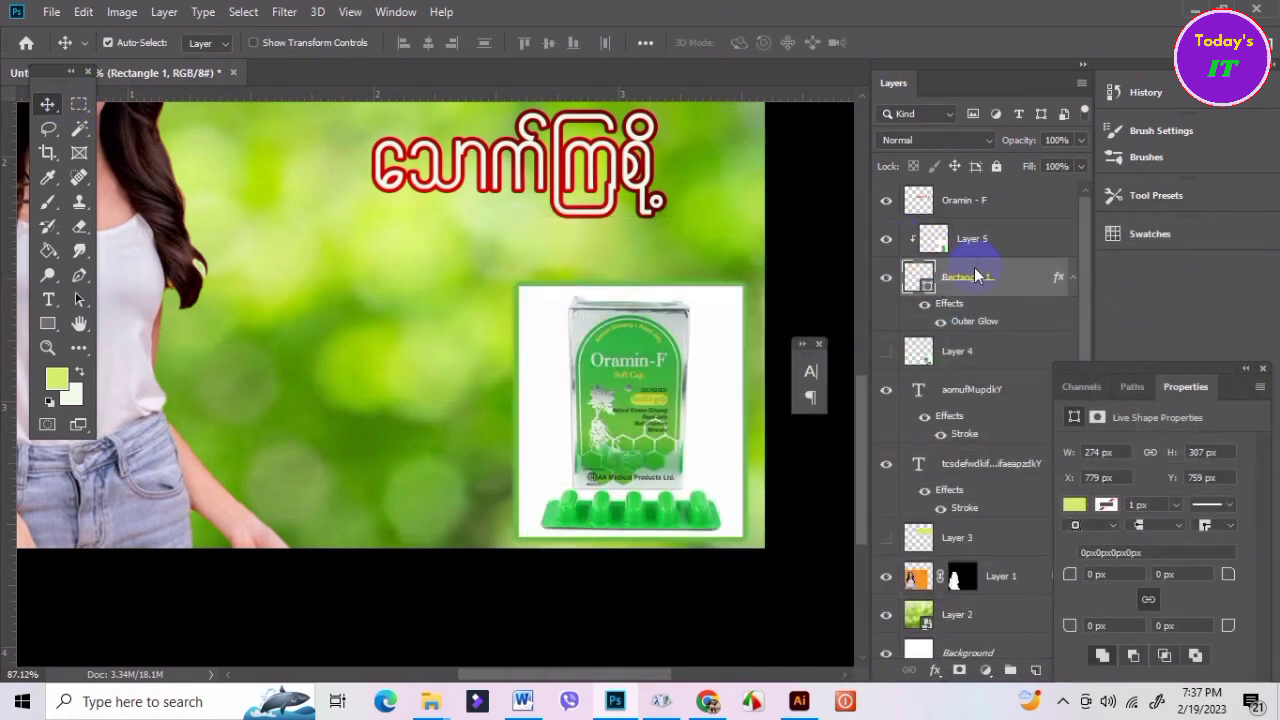
pyautogui.rightClick(975, 276)
pyautogui.click(1005, 290)
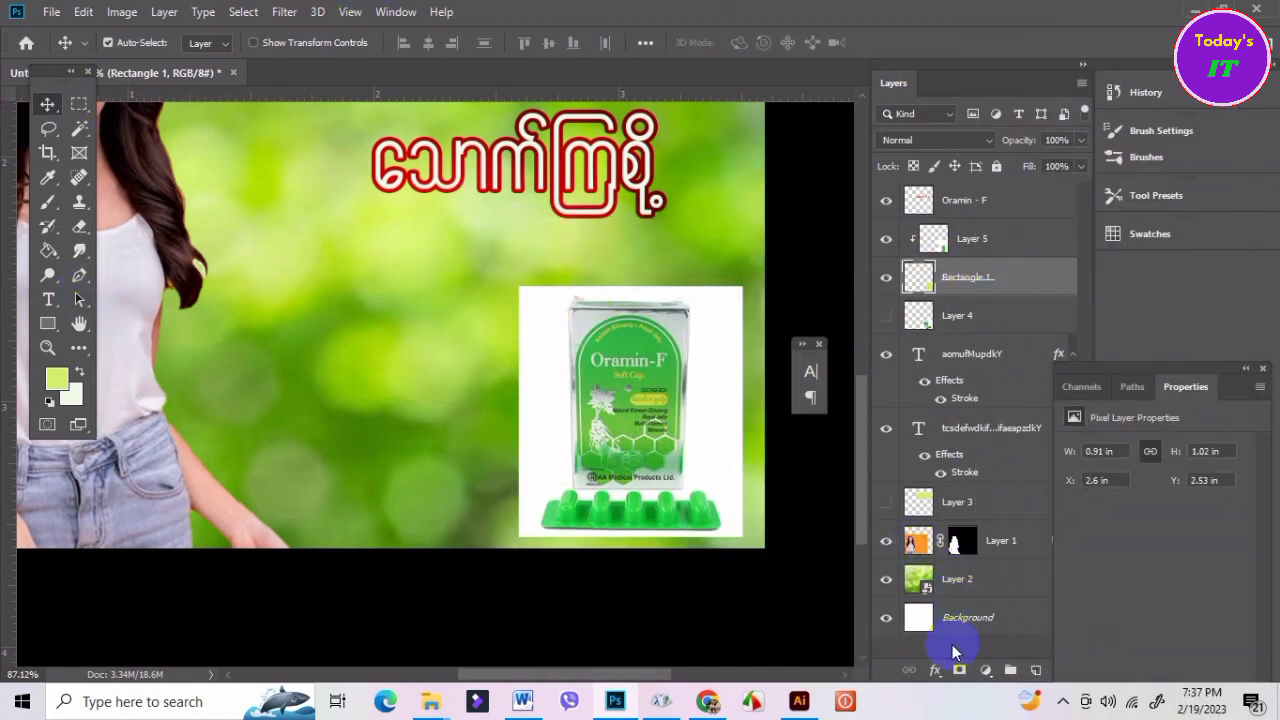
# Add an Outer Glow to Rectangle 1 with a yellow glow colour.
pyautogui.click(935, 670)
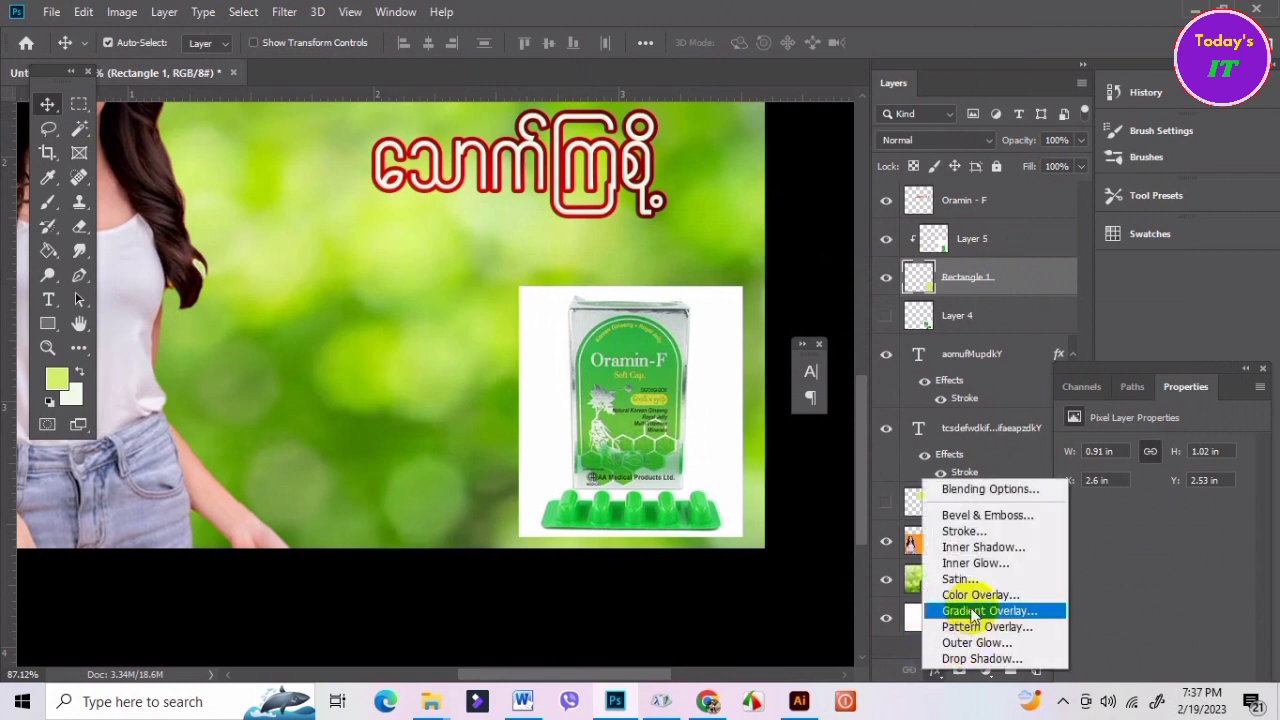
pyautogui.click(965, 643)
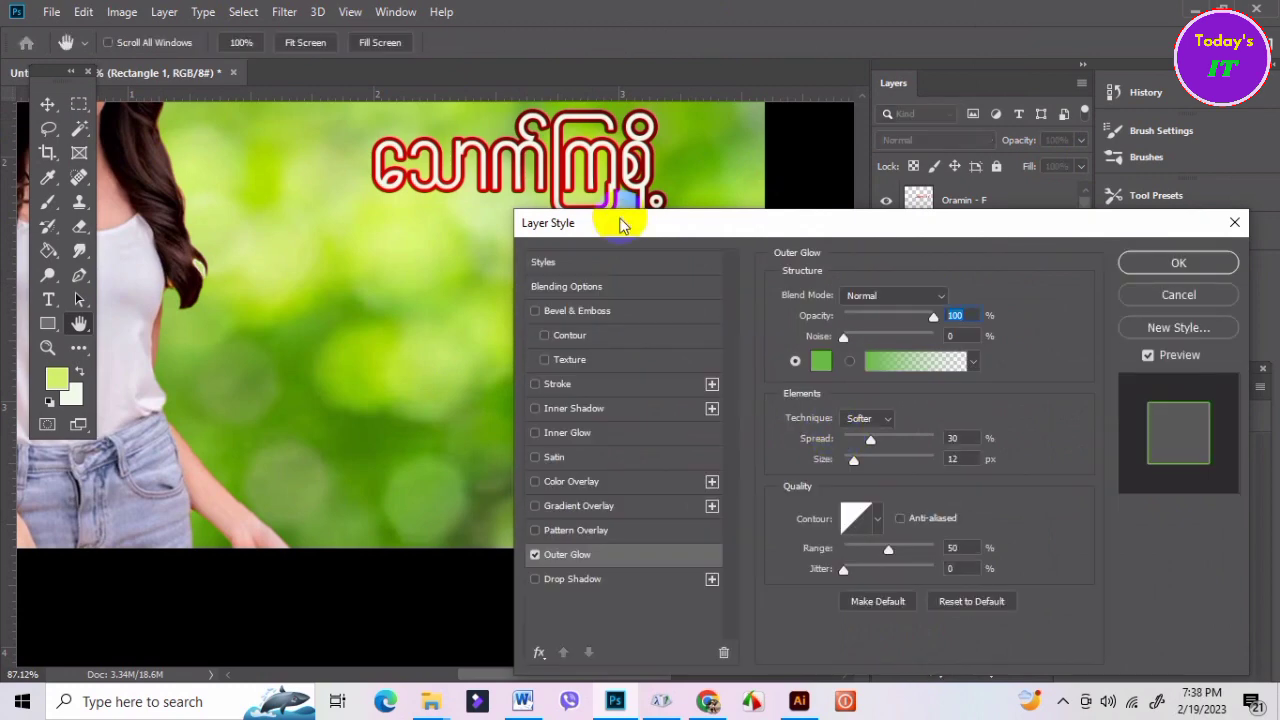
pyautogui.moveTo(690, 220); pyautogui.dragTo(856, 229)
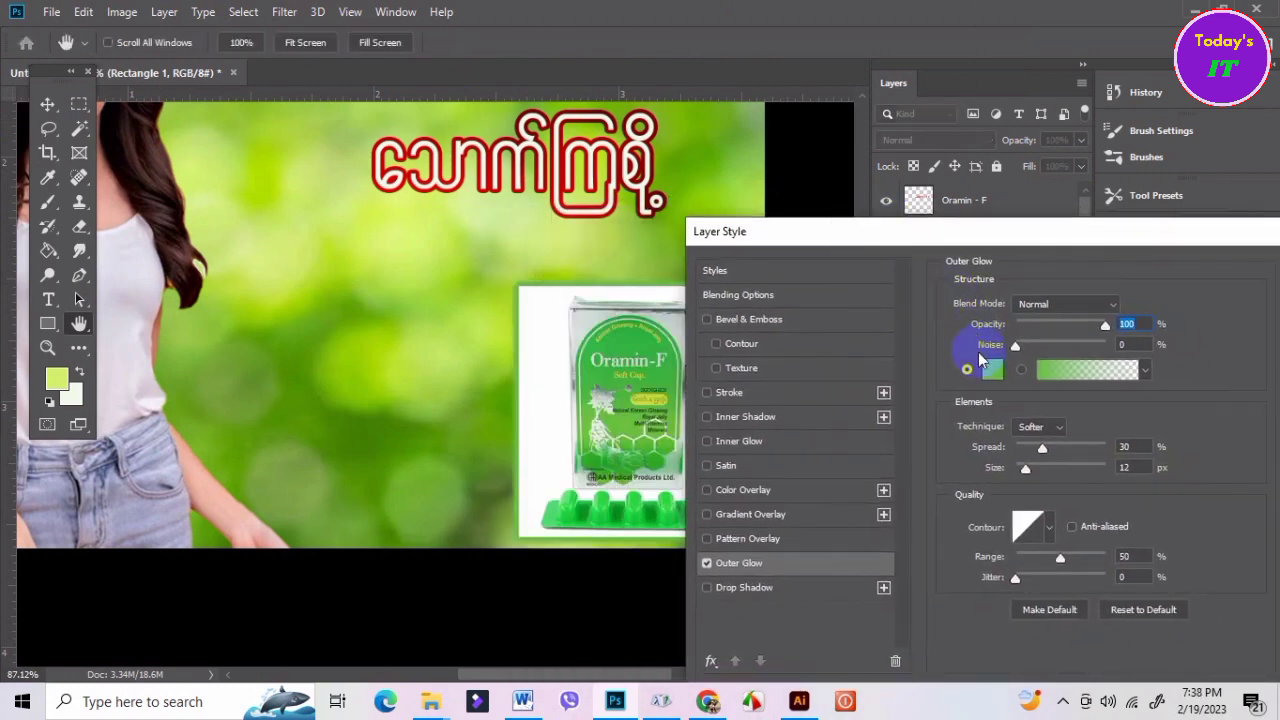
pyautogui.click(995, 372)
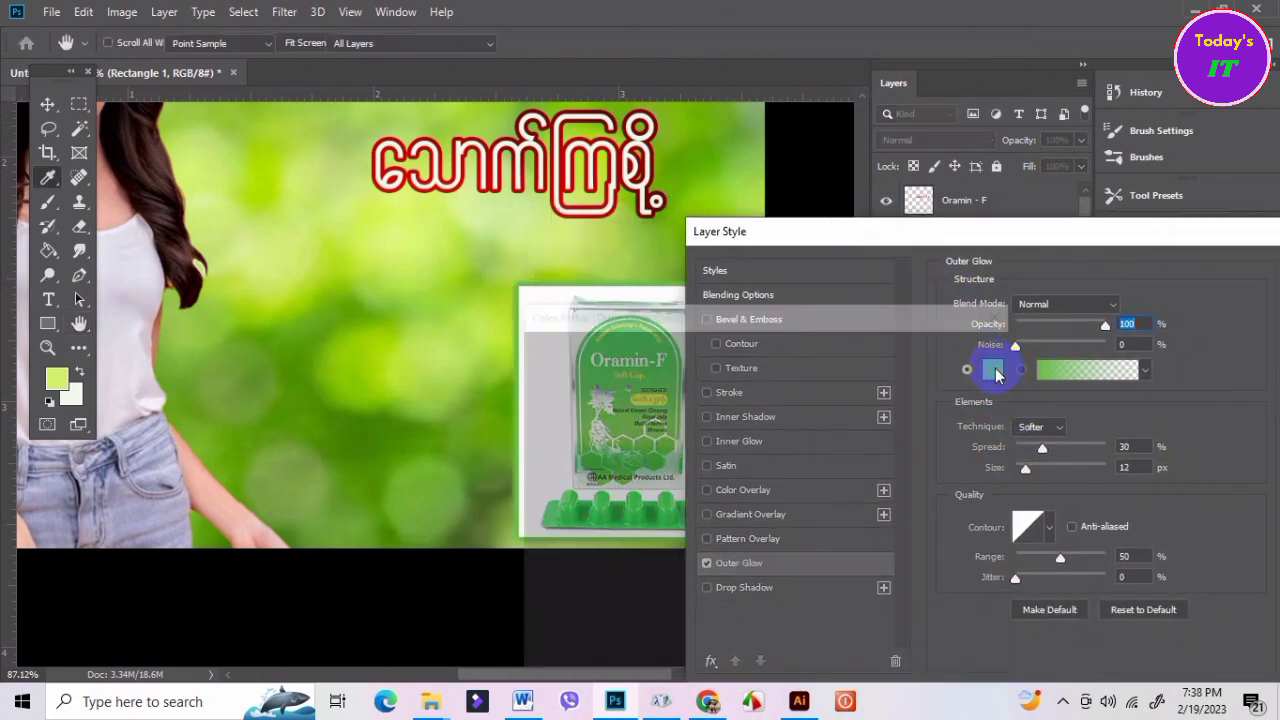
pyautogui.moveTo(665, 388); pyautogui.dragTo(557, 356)
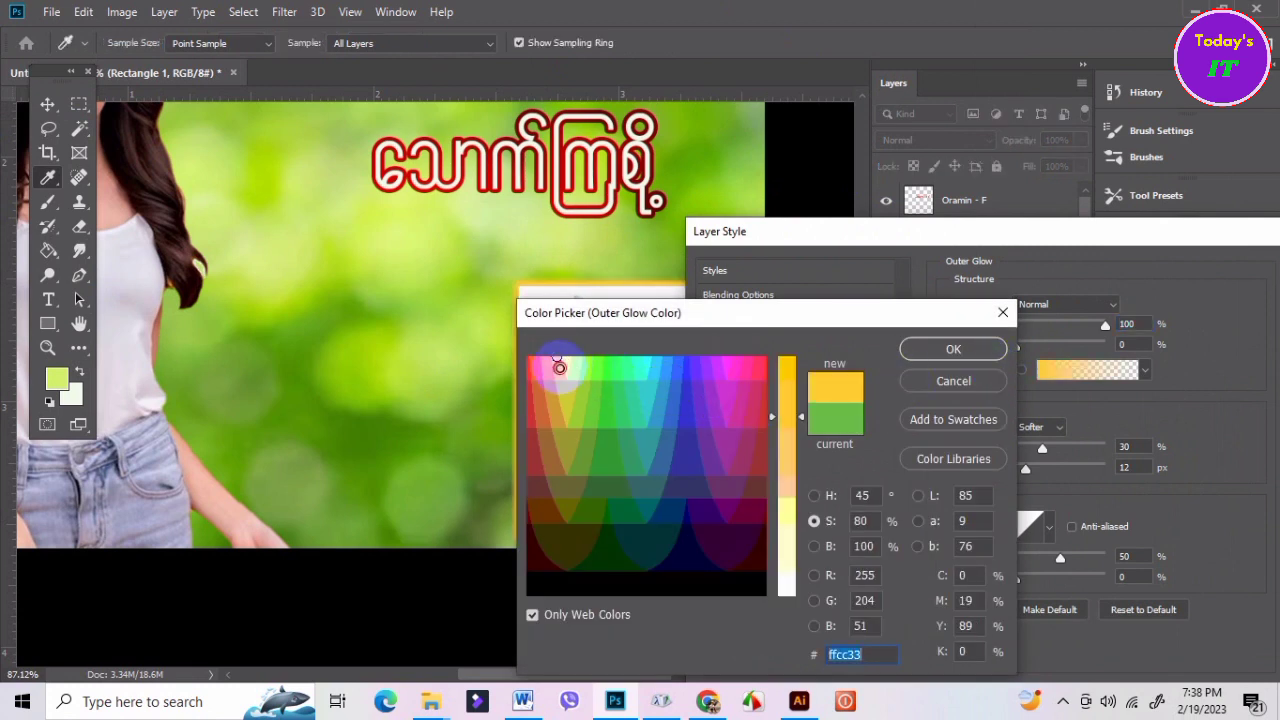
pyautogui.moveTo(762, 322)
pyautogui.mouseDown()
pyautogui.moveTo(955, 348)
pyautogui.moveTo(880, 383)
pyautogui.mouseUp()
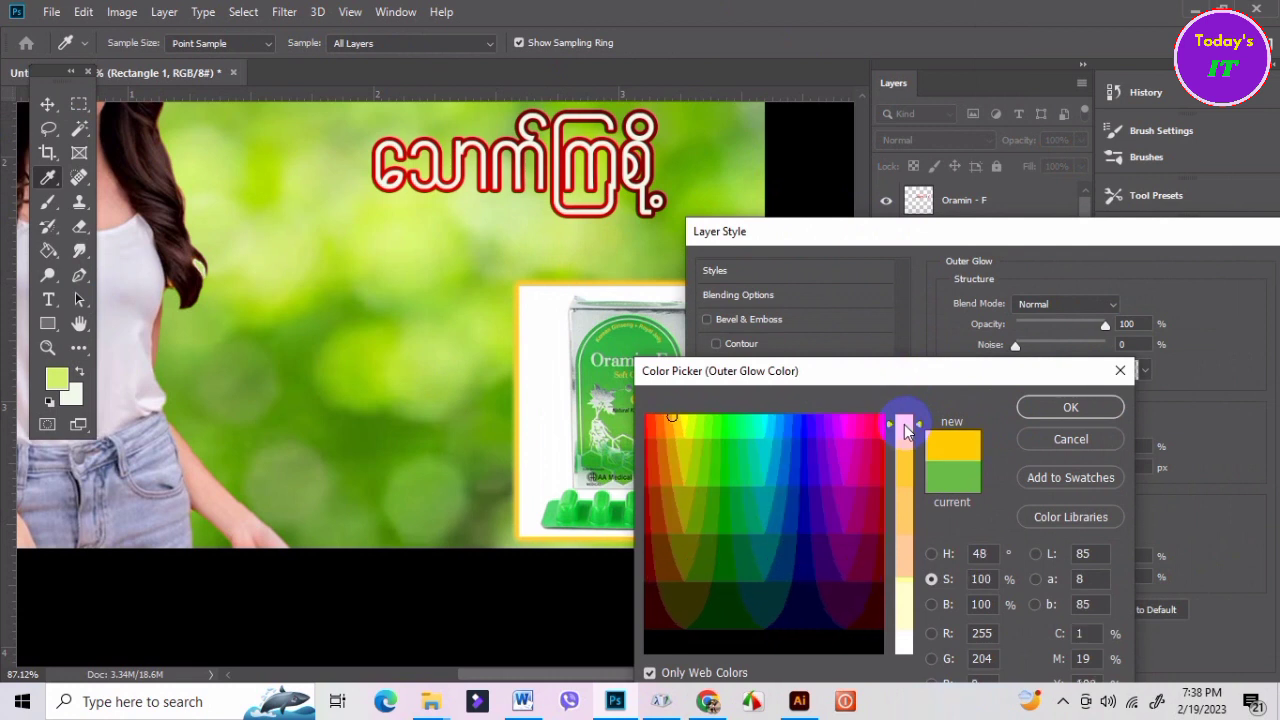
pyautogui.click(1065, 407)
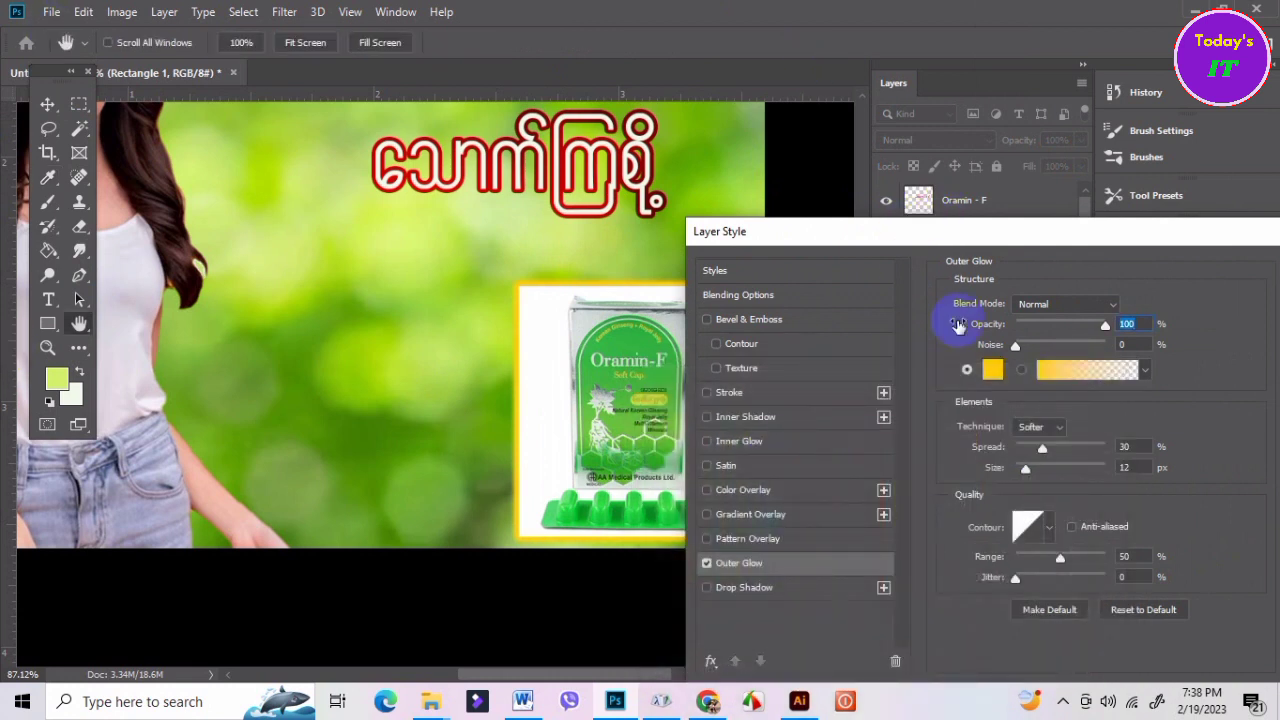
# Tune the glow to 68% opacity, 22% noise, 28% spread and 46 px size.
pyautogui.moveTo(1044, 451)
pyautogui.mouseDown()
pyautogui.moveTo(1095, 451)
pyautogui.moveTo(1053, 475)
pyautogui.mouseUp()
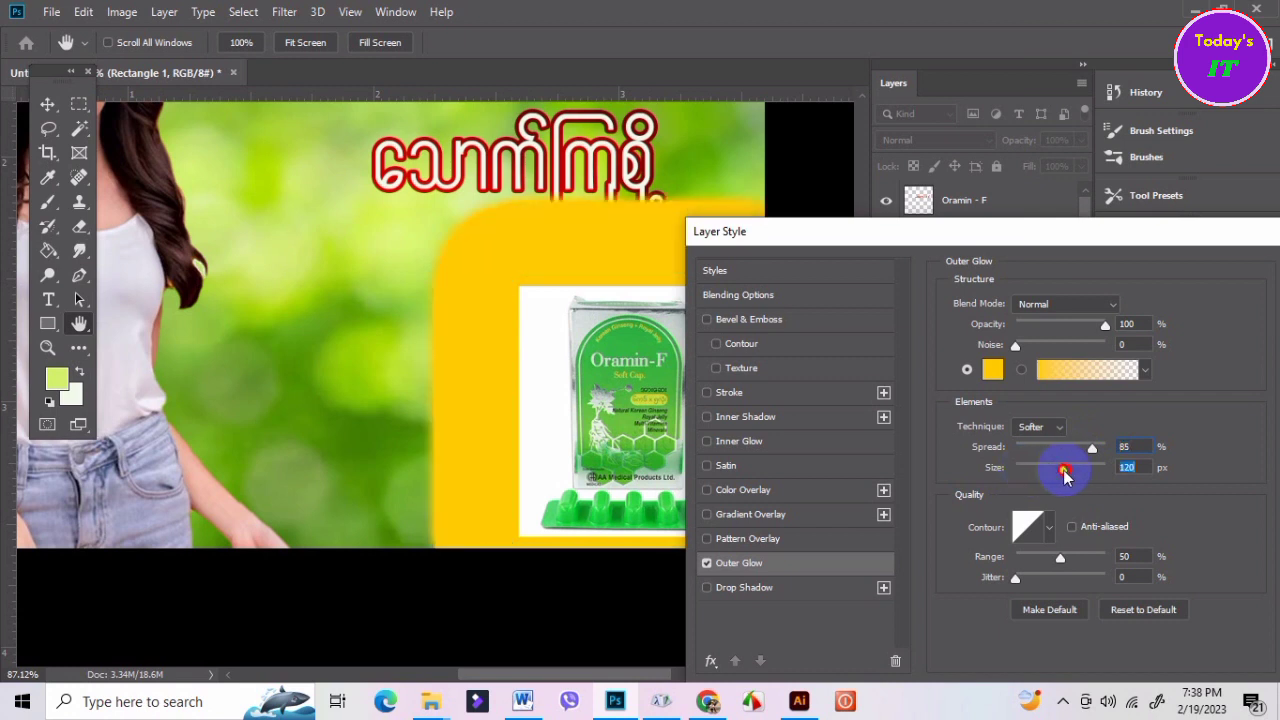
pyautogui.click(1120, 326)
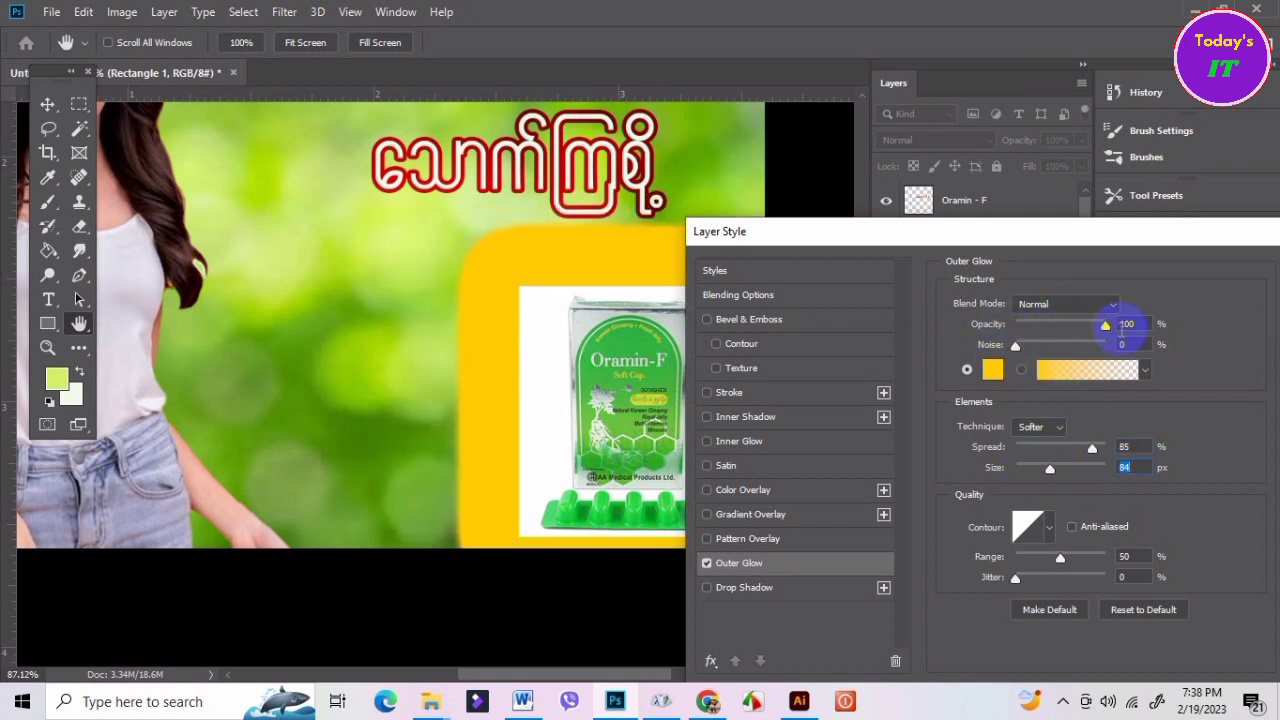
pyautogui.moveTo(1106, 327); pyautogui.dragTo(1041, 327)
pyautogui.click(1093, 450)
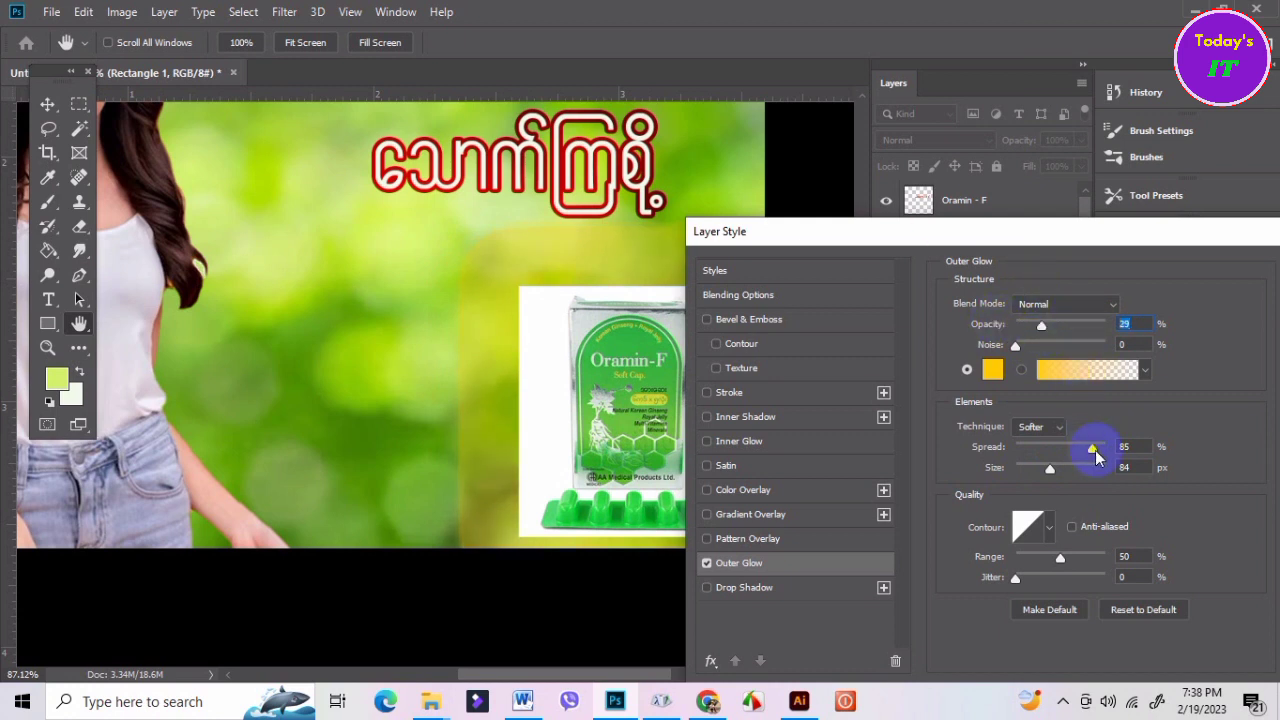
pyautogui.moveTo(1094, 450); pyautogui.dragTo(1048, 450)
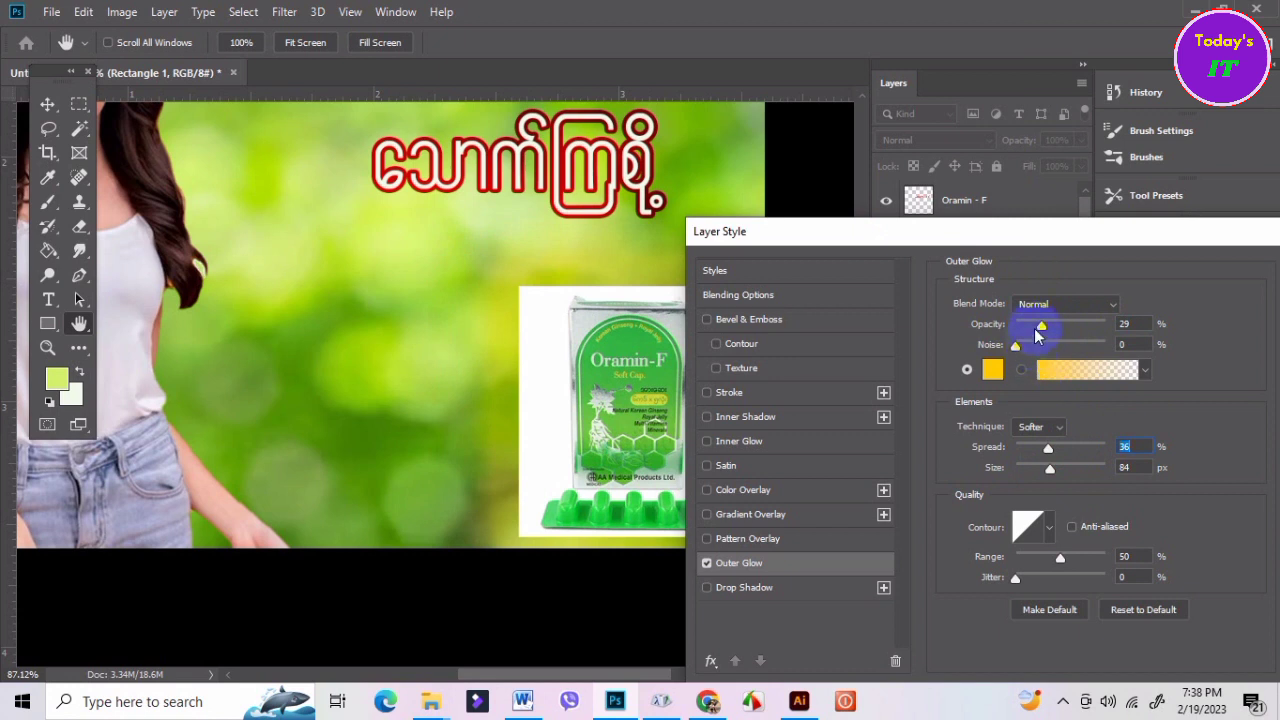
pyautogui.moveTo(1049, 330); pyautogui.dragTo(1062, 332)
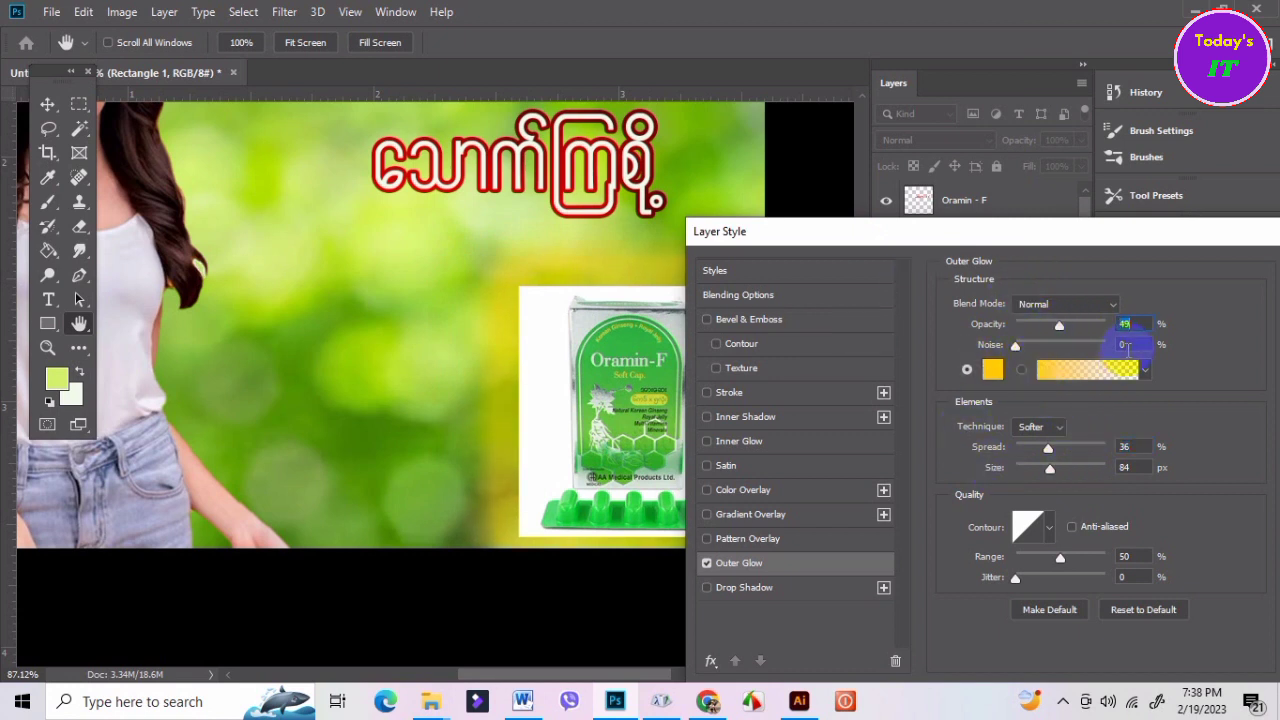
pyautogui.moveTo(1015, 346)
pyautogui.mouseDown()
pyautogui.moveTo(1069, 347)
pyautogui.moveTo(1040, 350)
pyautogui.mouseUp()
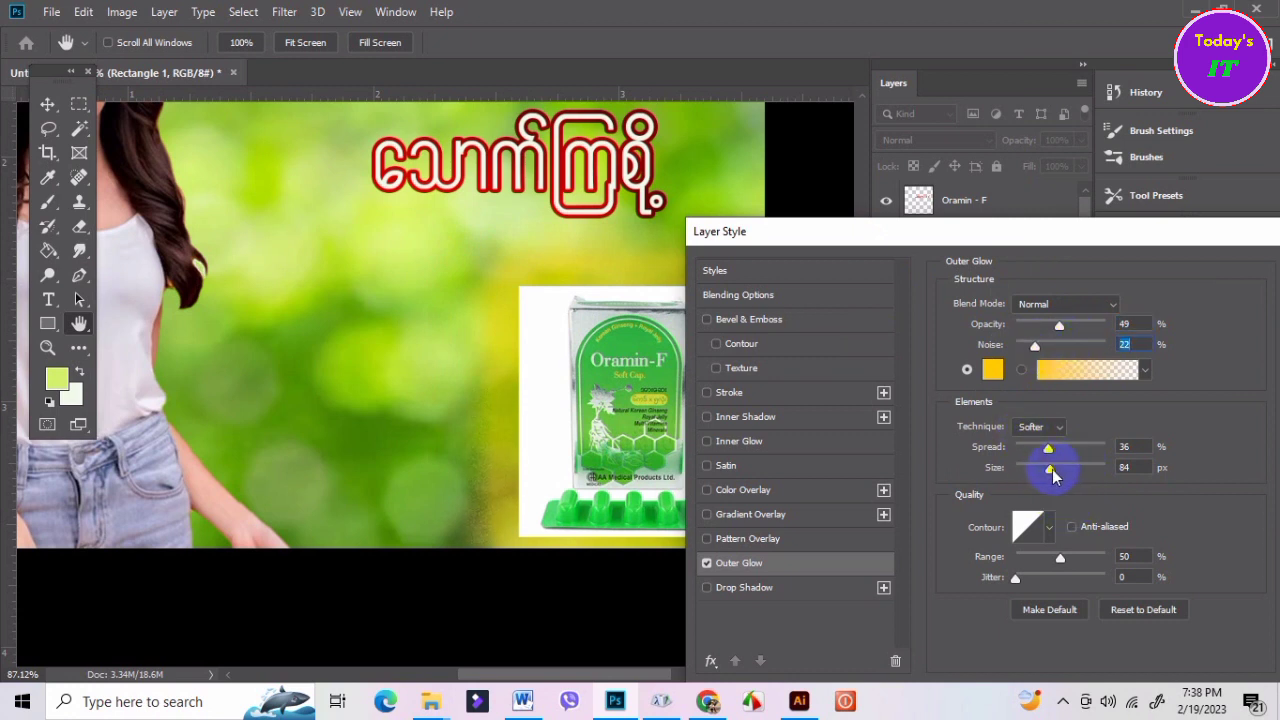
pyautogui.moveTo(1049, 467); pyautogui.dragTo(1038, 470)
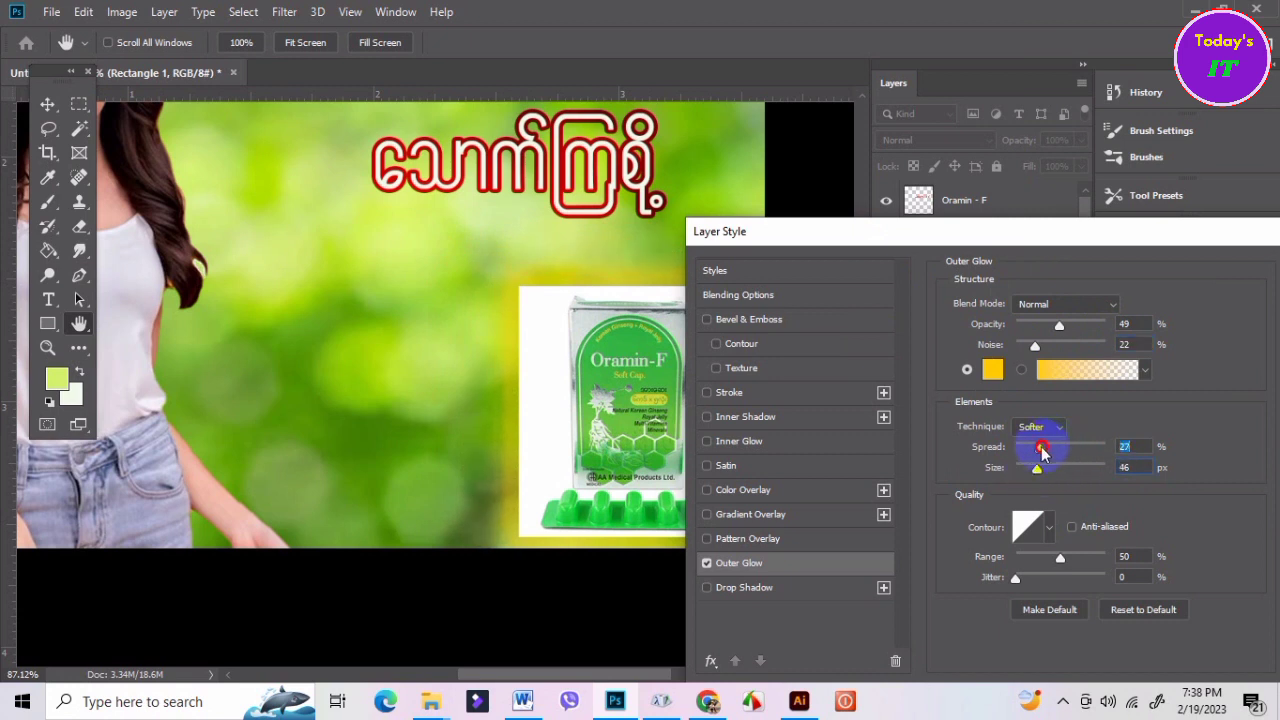
pyautogui.moveTo(1042, 452); pyautogui.dragTo(1044, 450)
pyautogui.moveTo(1061, 328); pyautogui.dragTo(1076, 330)
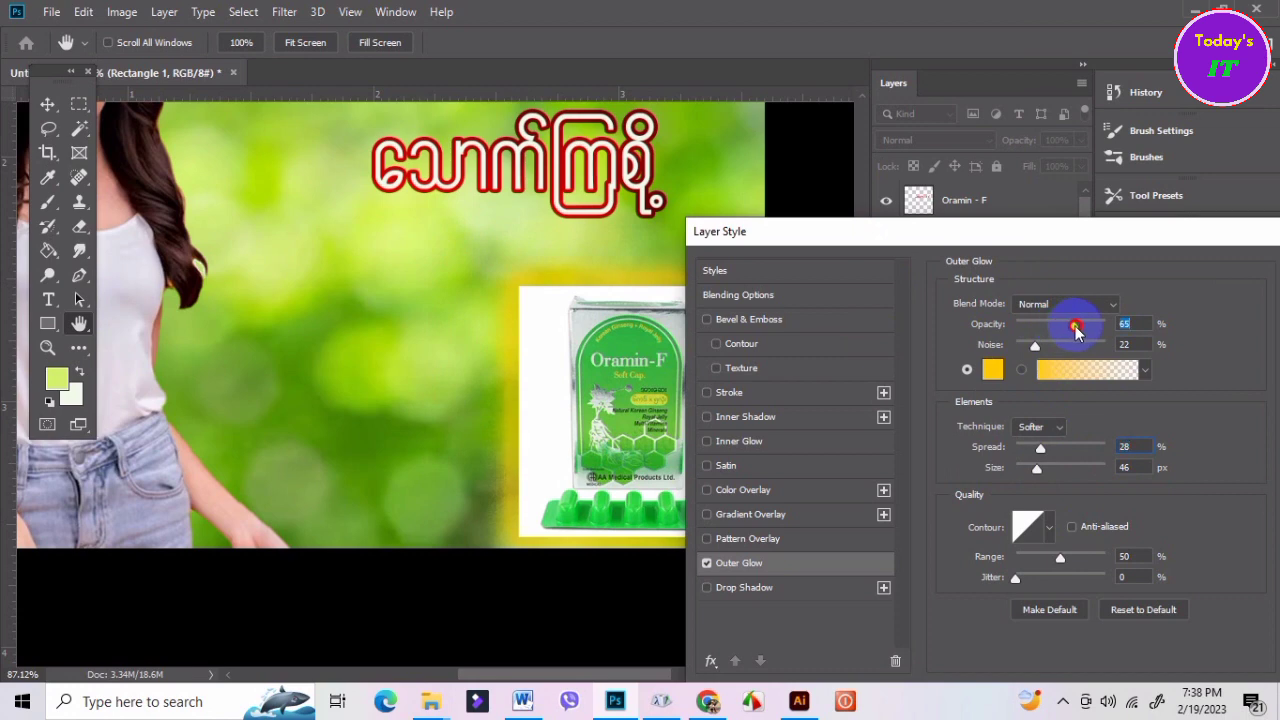
pyautogui.moveTo(1120, 240); pyautogui.dragTo(905, 392)
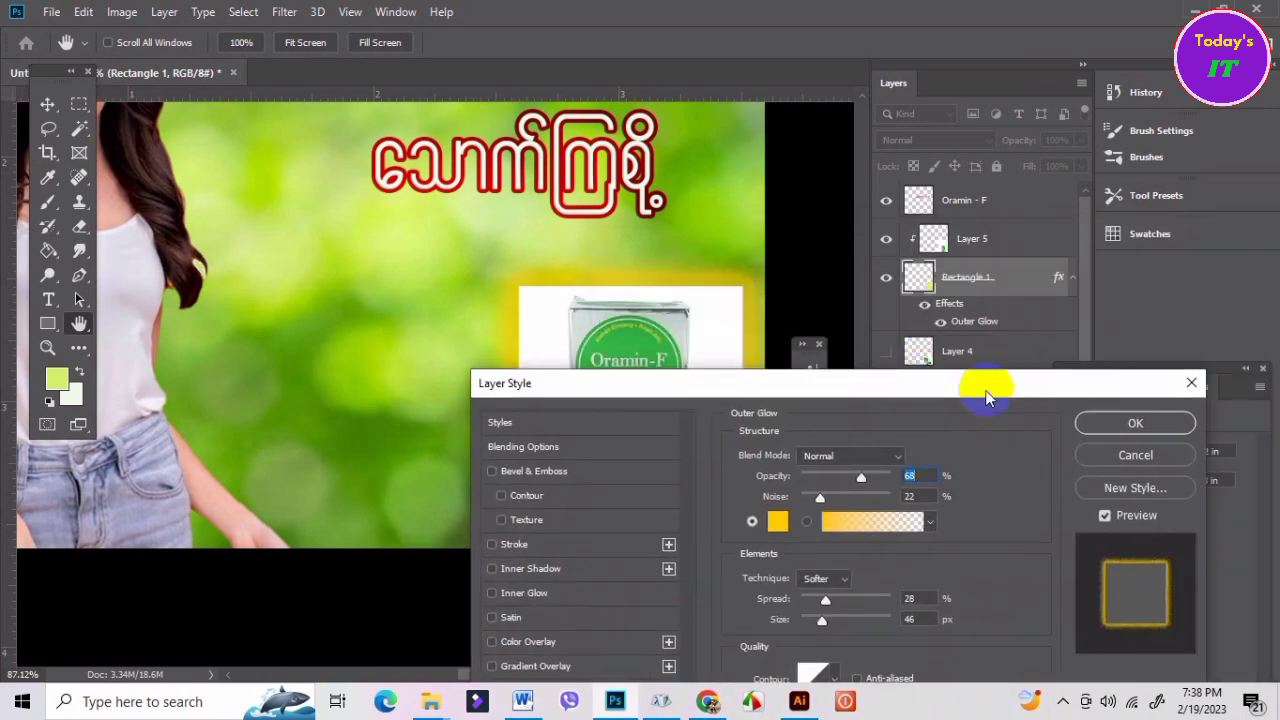
# Apply the yellow glow, then undo it to remove the yellow frame.
pyautogui.click(1104, 425)
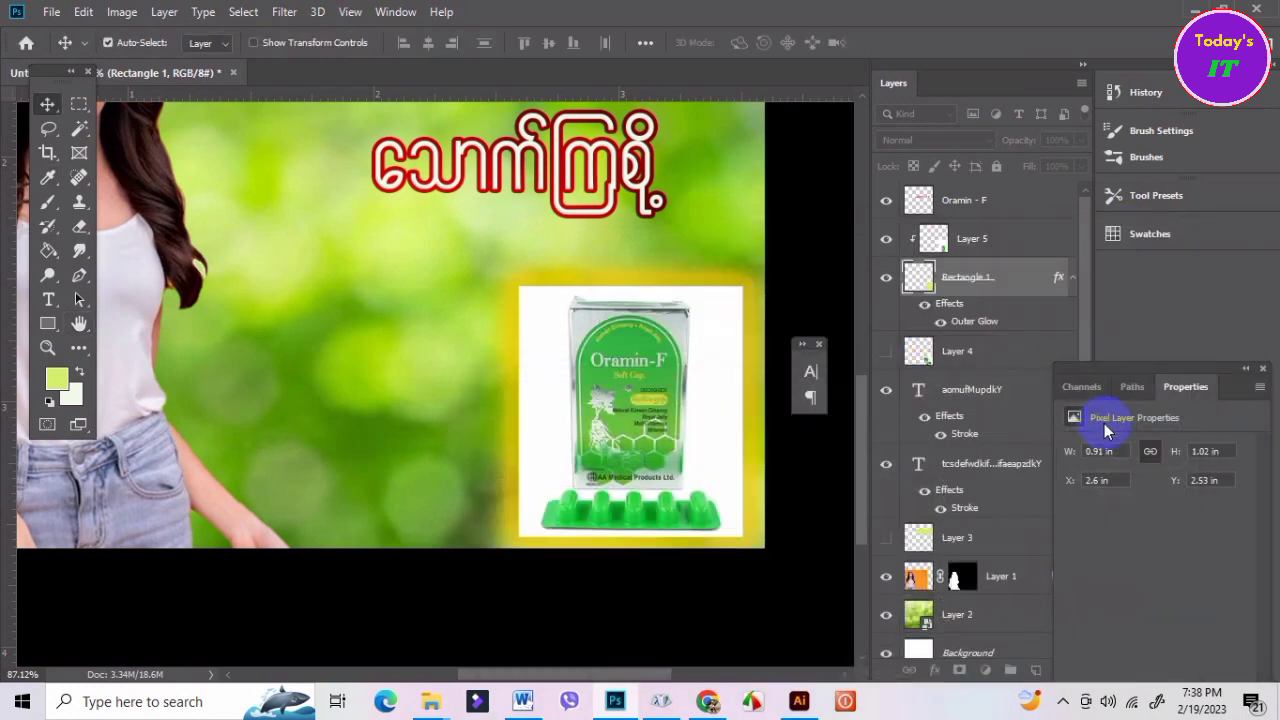
pyautogui.scroll(-2, 571, 449)
pyautogui.scroll(-1, 571, 449)
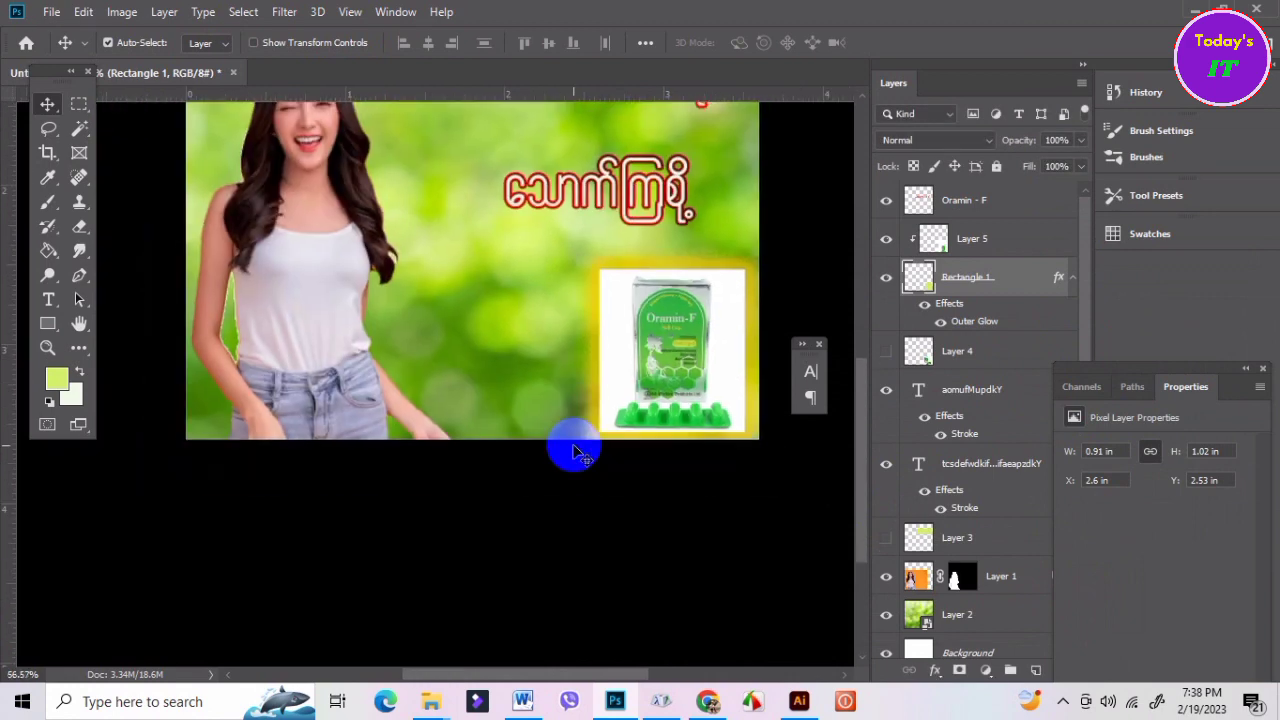
pyautogui.scroll(-1, 573, 452)
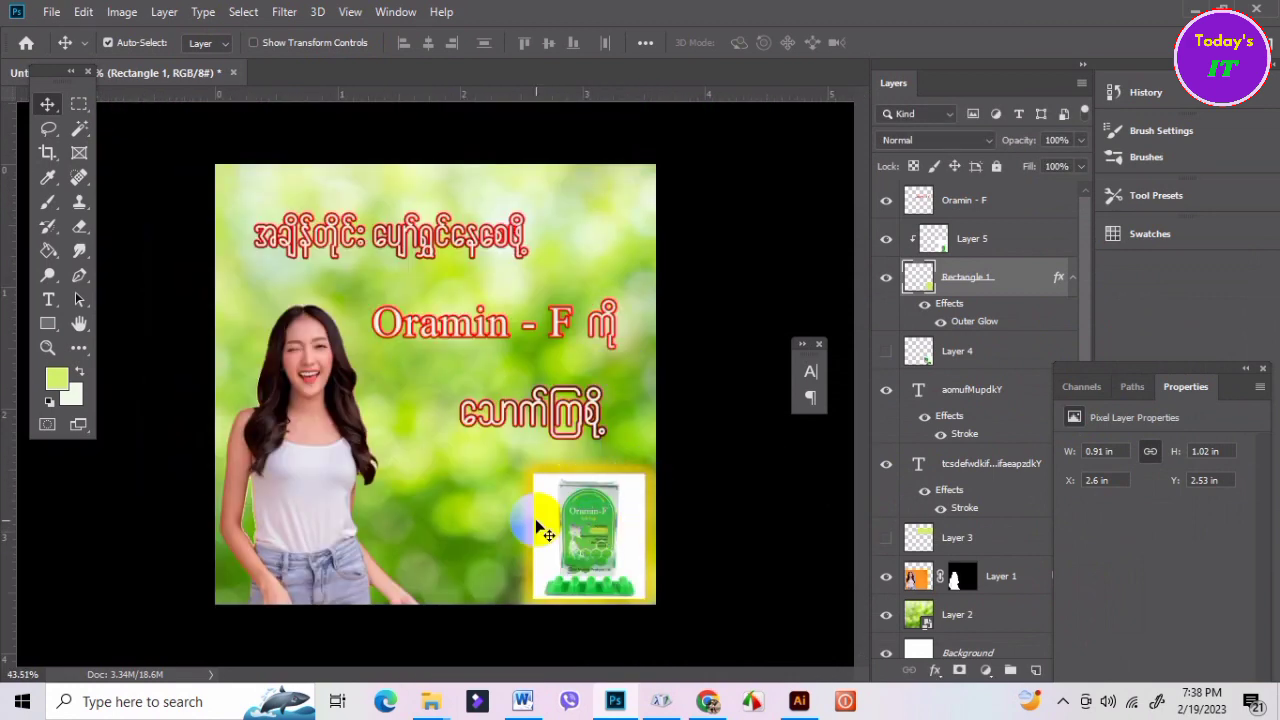
pyautogui.scroll(1, 510, 560)
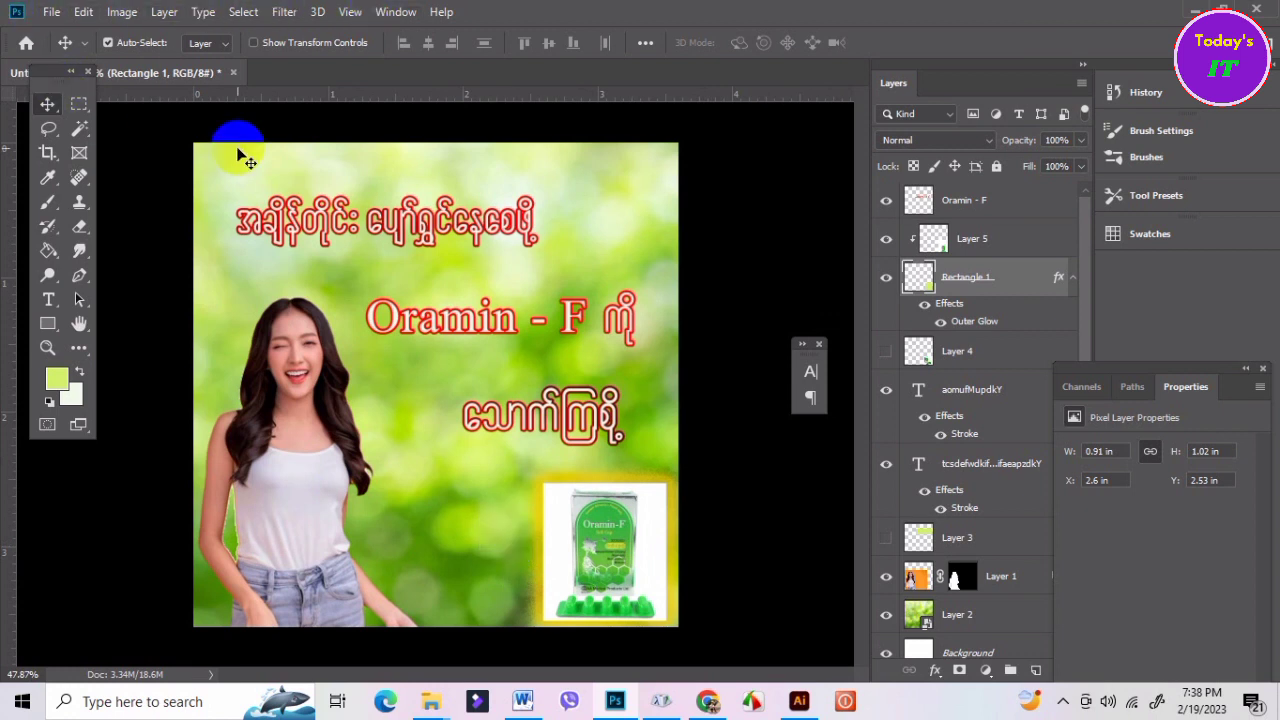
pyautogui.click(710, 701)
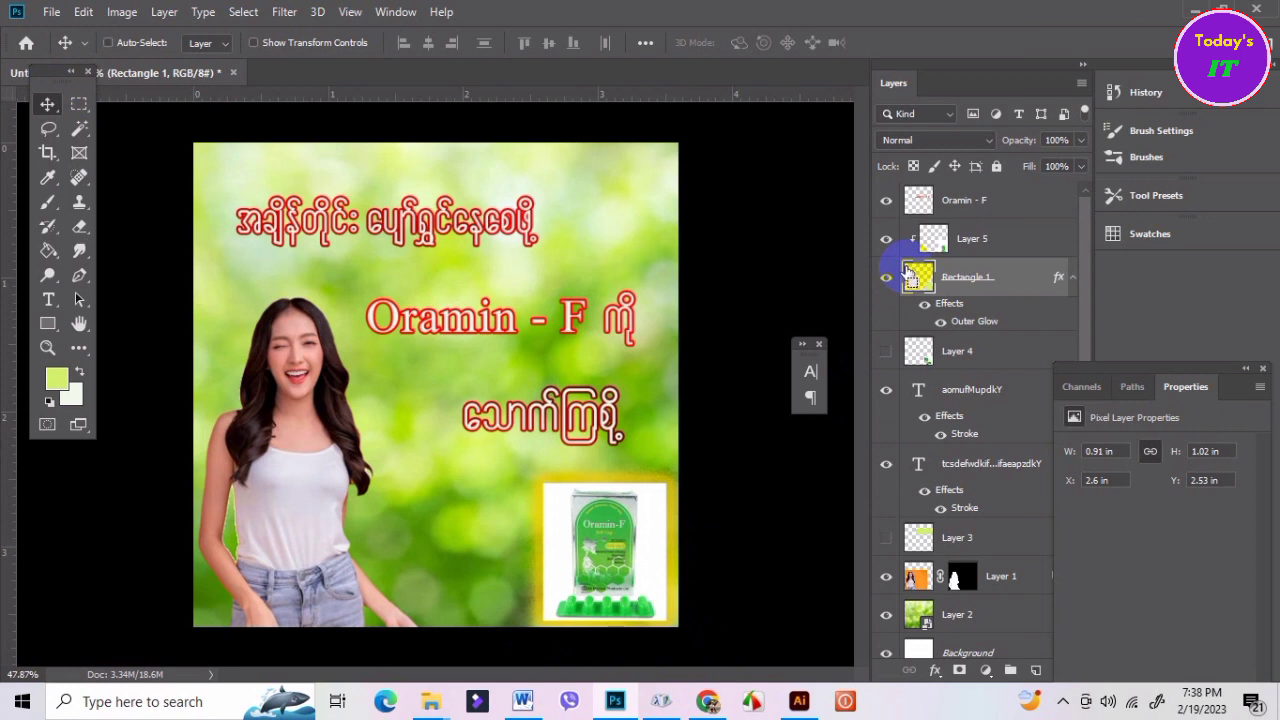
pyautogui.hotkey('ctrl', 'z')
# Add an Outer Glow to Layer 5 in bright green (#33cc00).
pyautogui.click(1055, 255)
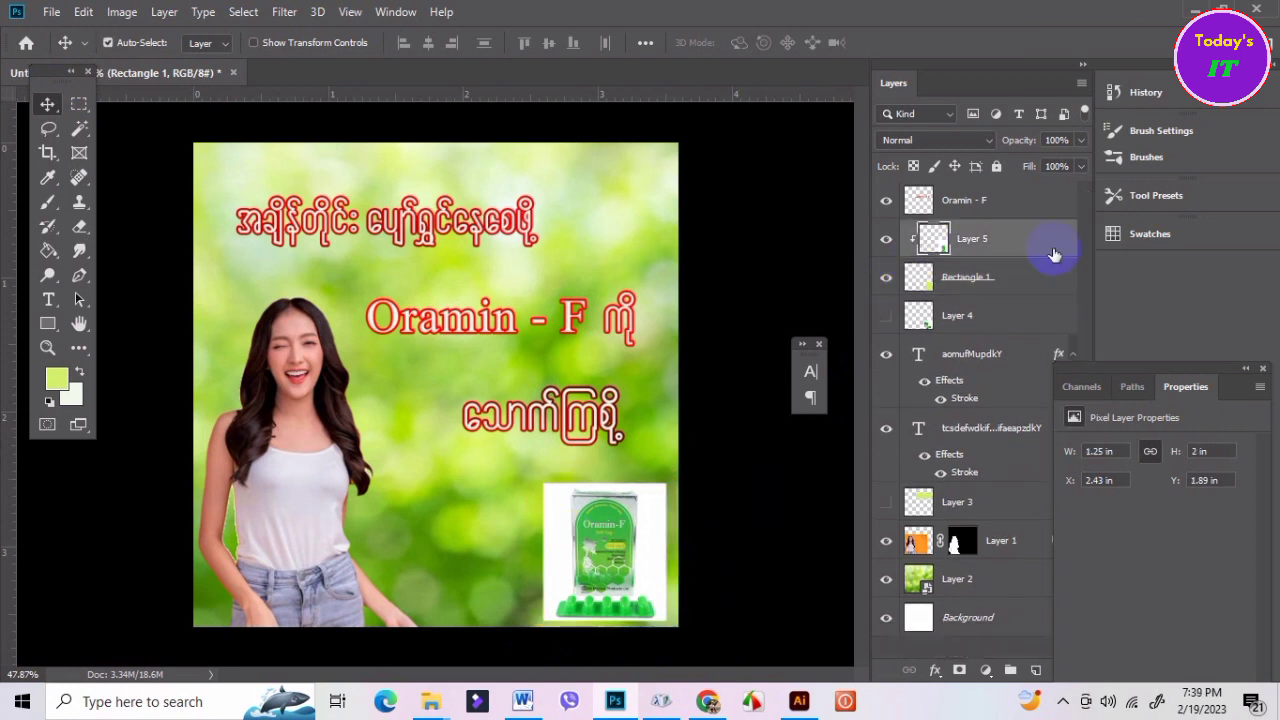
pyautogui.click(935, 670)
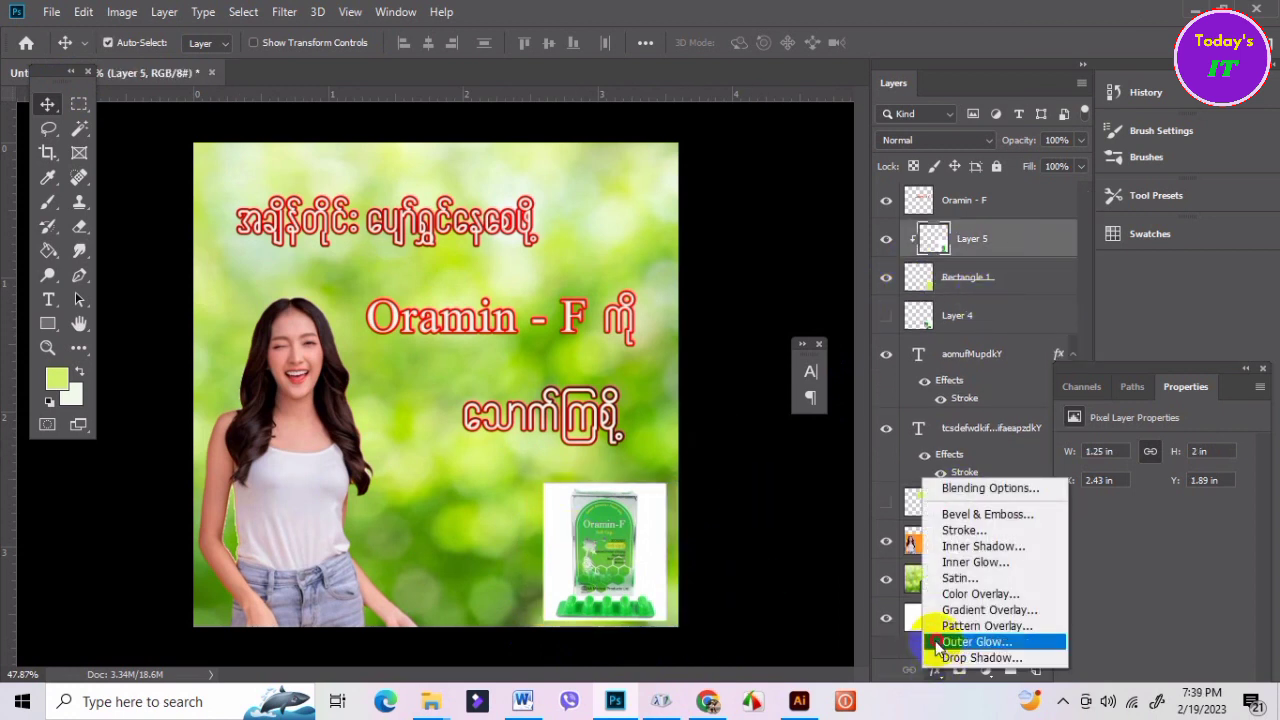
pyautogui.click(937, 645)
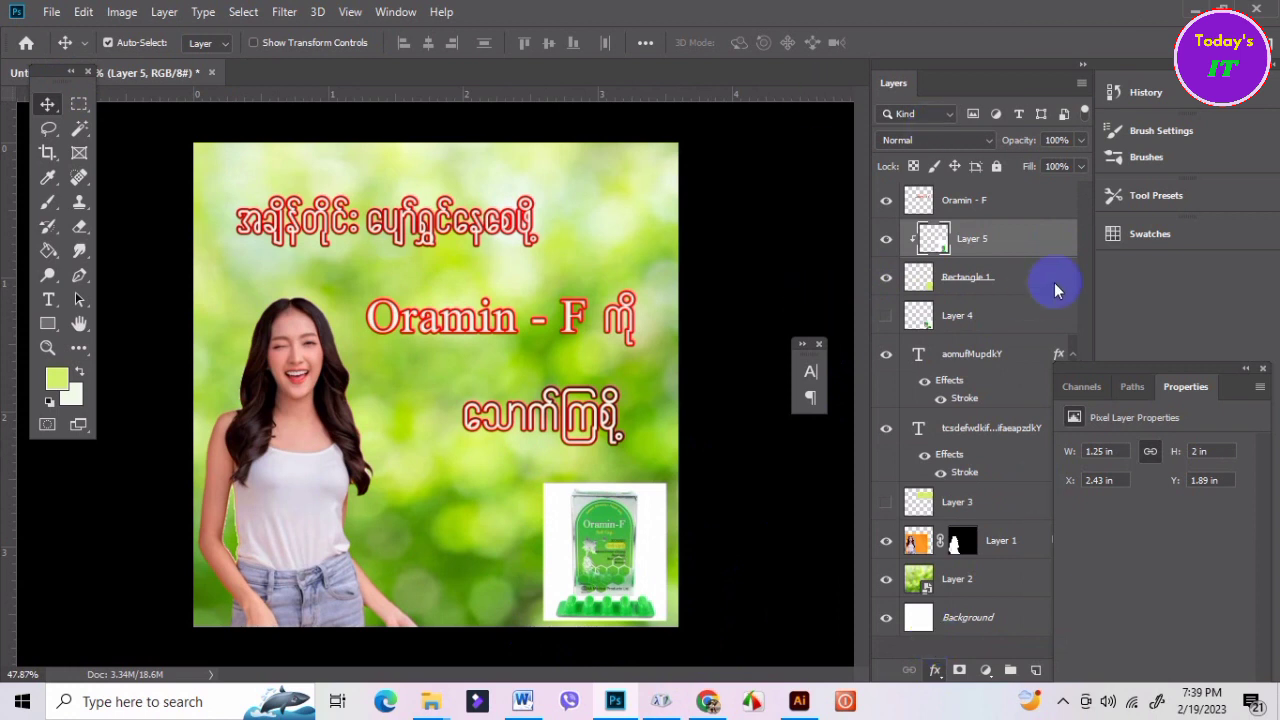
pyautogui.press('h')
pyautogui.doubleClick(1055, 283)
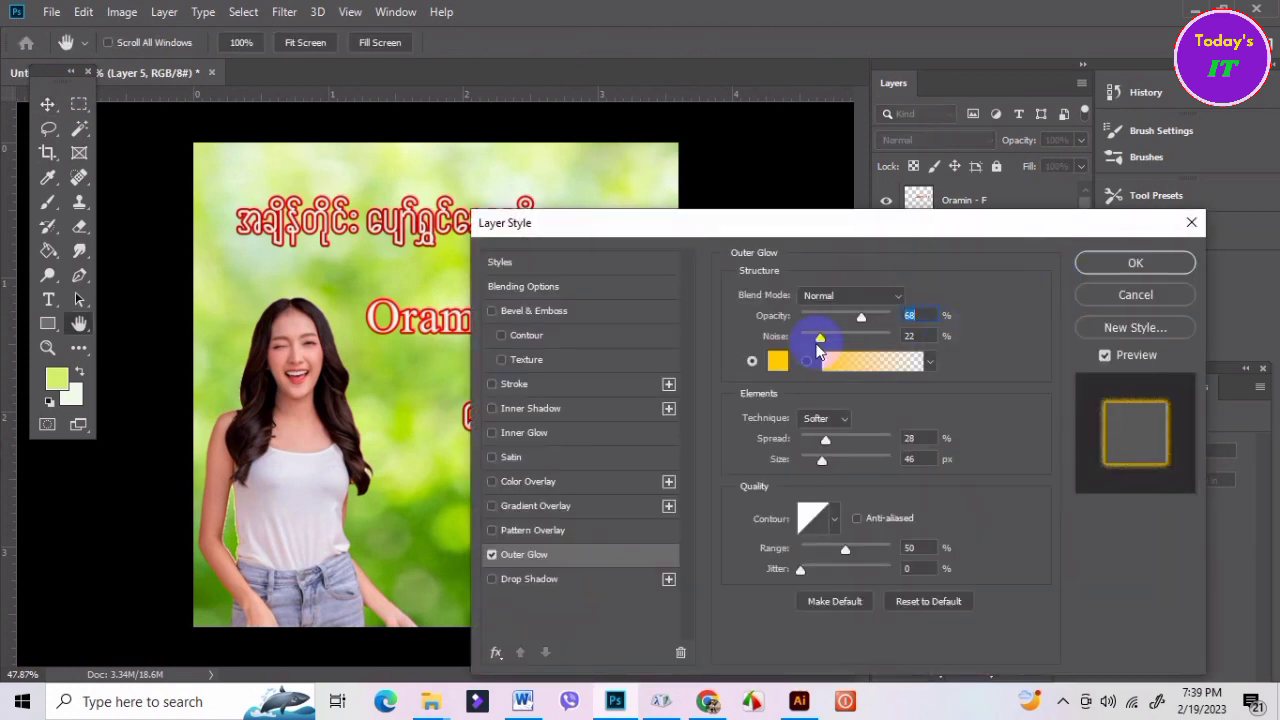
pyautogui.click(775, 364)
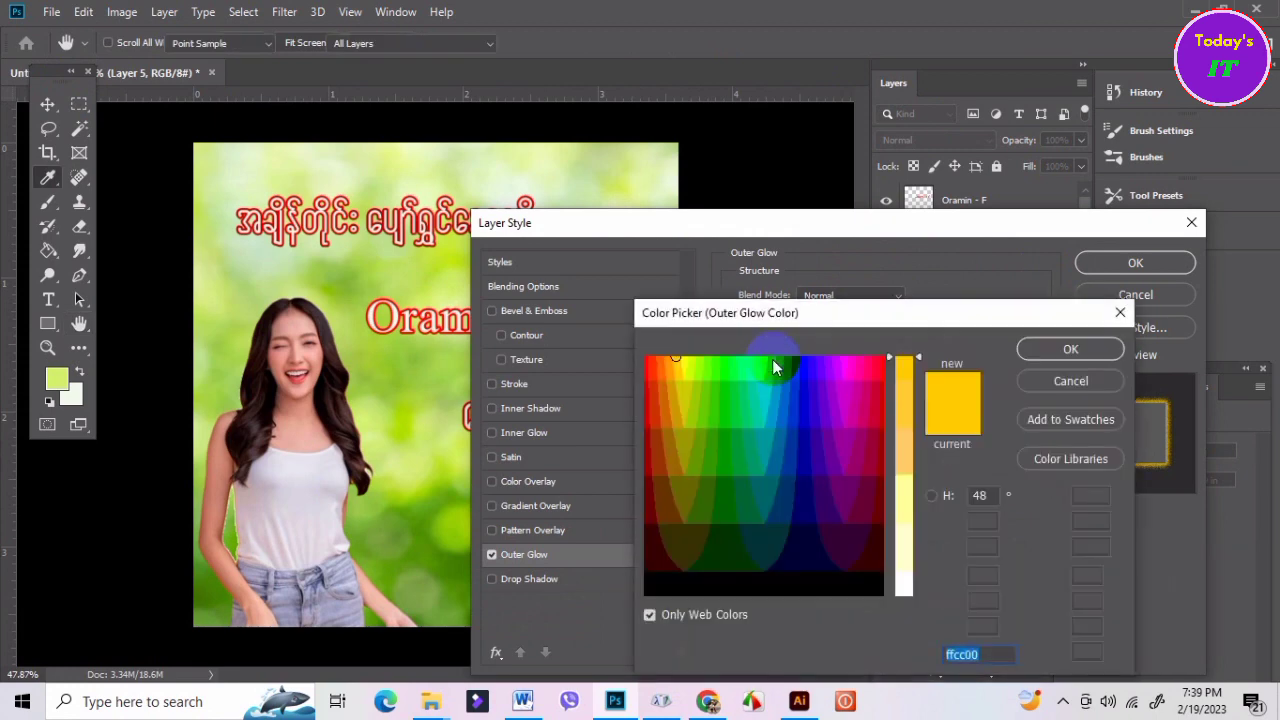
pyautogui.click(718, 385)
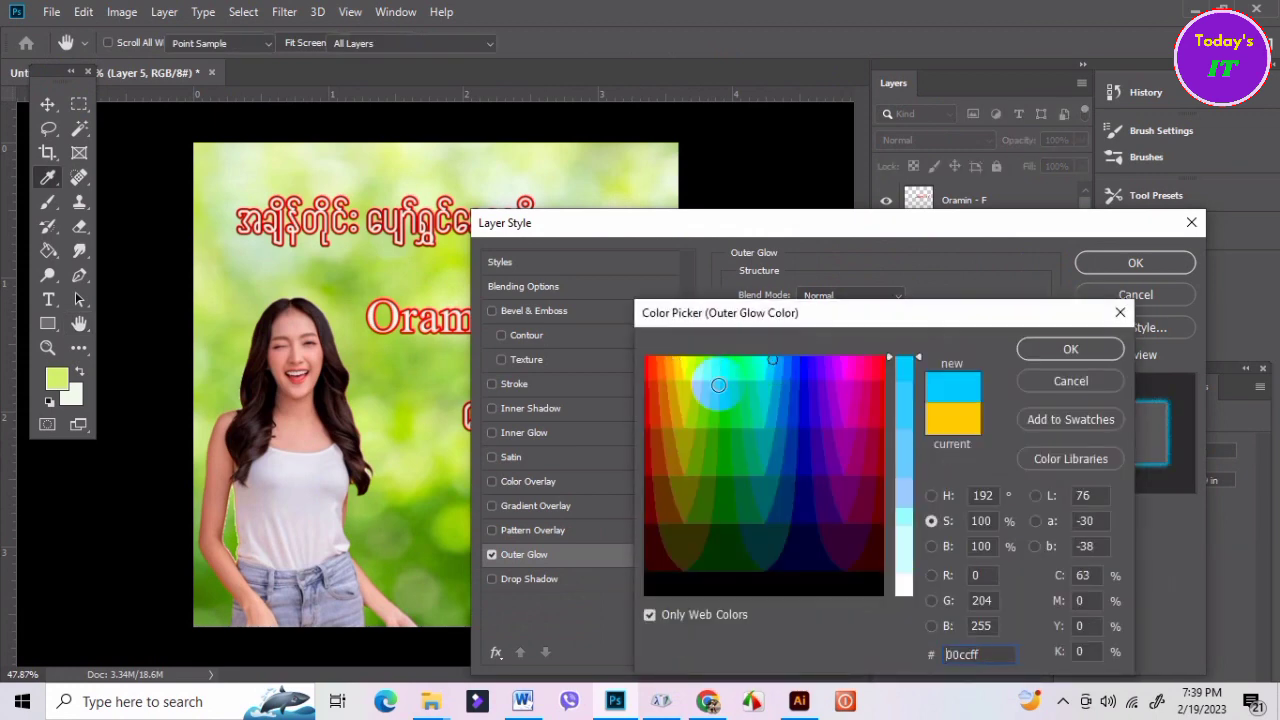
pyautogui.click(1070, 349)
# Set the green glow to 43% opacity, 25% spread and 139 px size, and apply it.
pyautogui.moveTo(936, 225); pyautogui.dragTo(1130, 237)
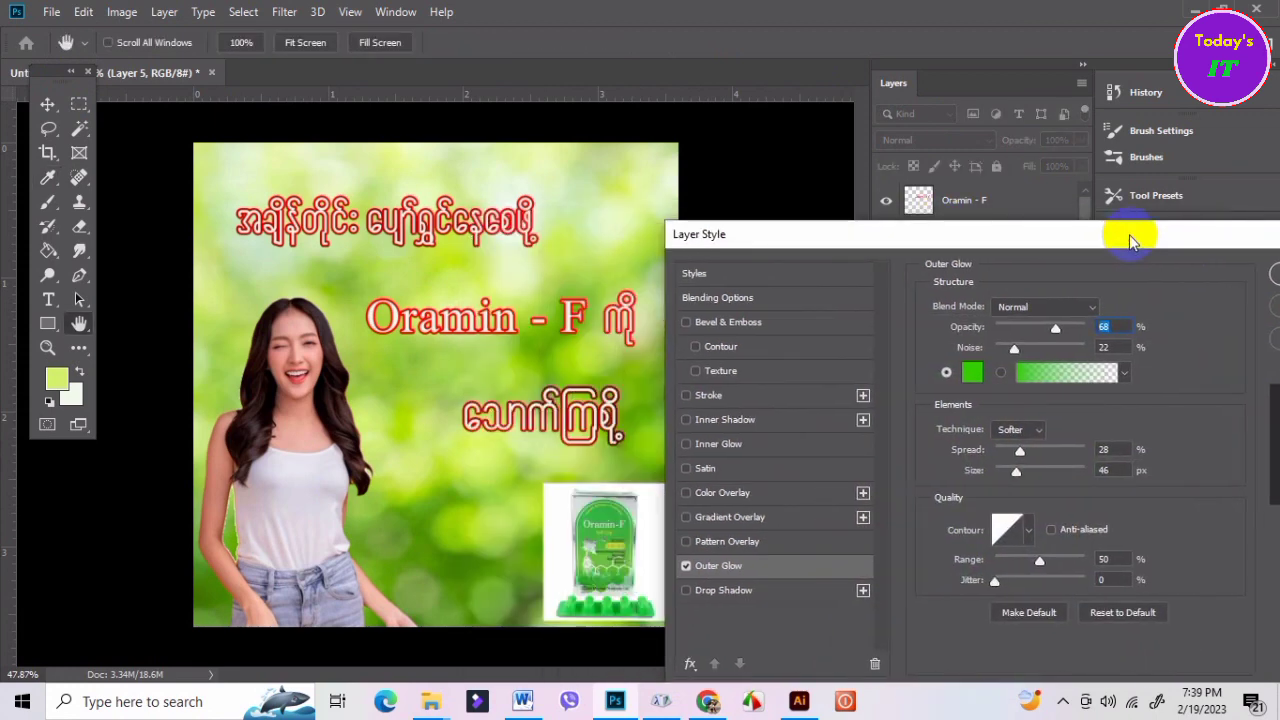
pyautogui.moveTo(1020, 451)
pyautogui.mouseDown()
pyautogui.moveTo(1060, 455)
pyautogui.moveTo(1020, 451)
pyautogui.moveTo(1065, 470)
pyautogui.mouseUp()
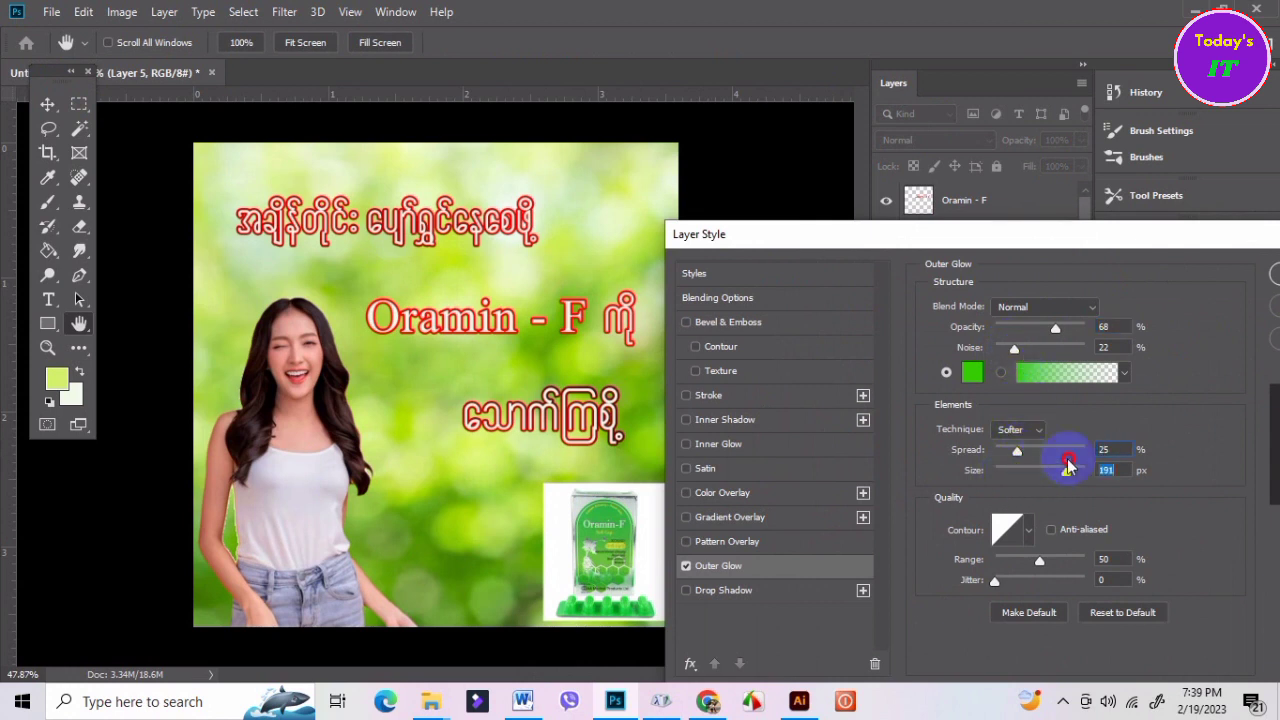
pyautogui.moveTo(990, 238); pyautogui.dragTo(932, 270)
pyautogui.moveTo(1006, 355); pyautogui.dragTo(978, 373)
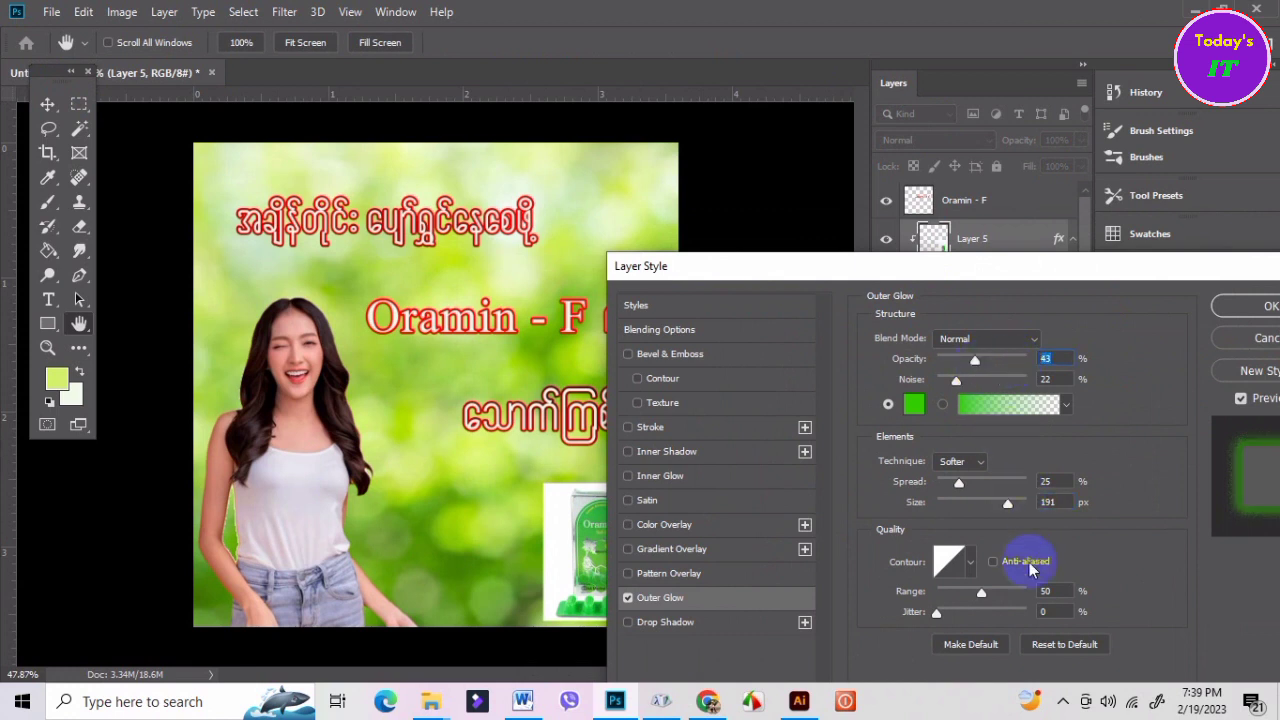
pyautogui.moveTo(1007, 502); pyautogui.dragTo(990, 503)
pyautogui.click(1256, 307)
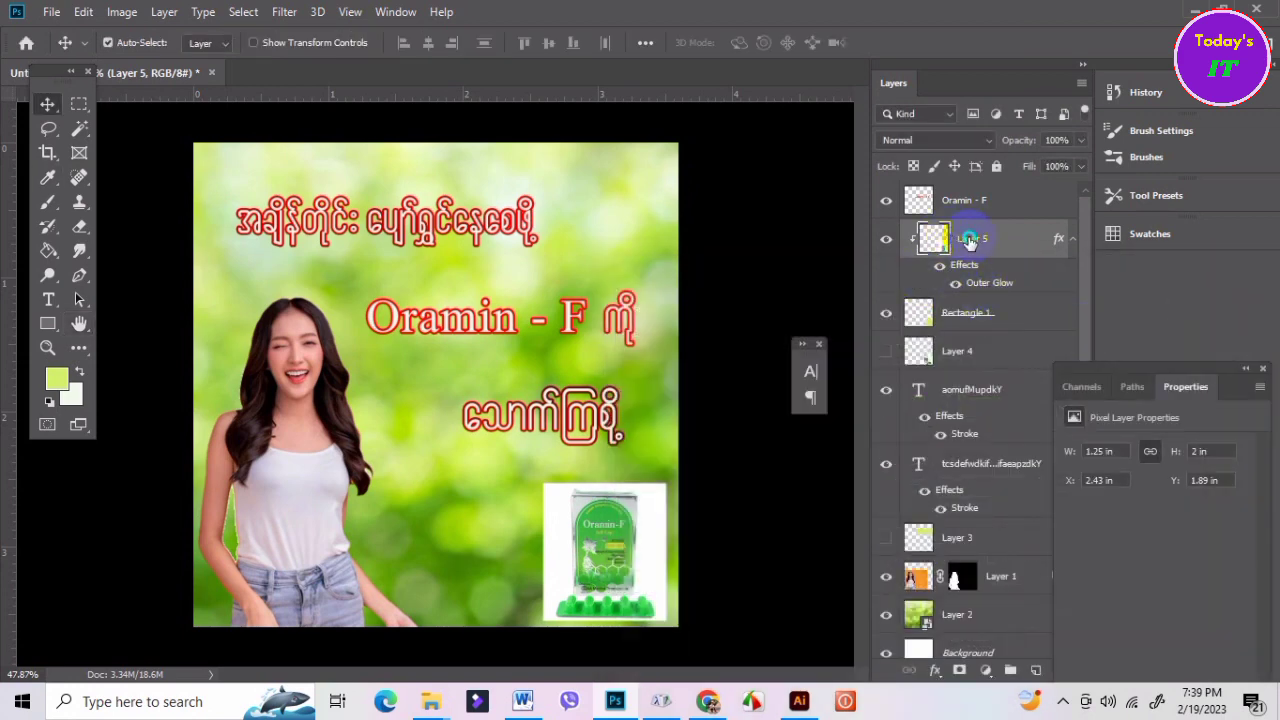
# Rasterize Layer 5's green glow into pixels and start a new Outer Glow.
pyautogui.rightClick(970, 240)
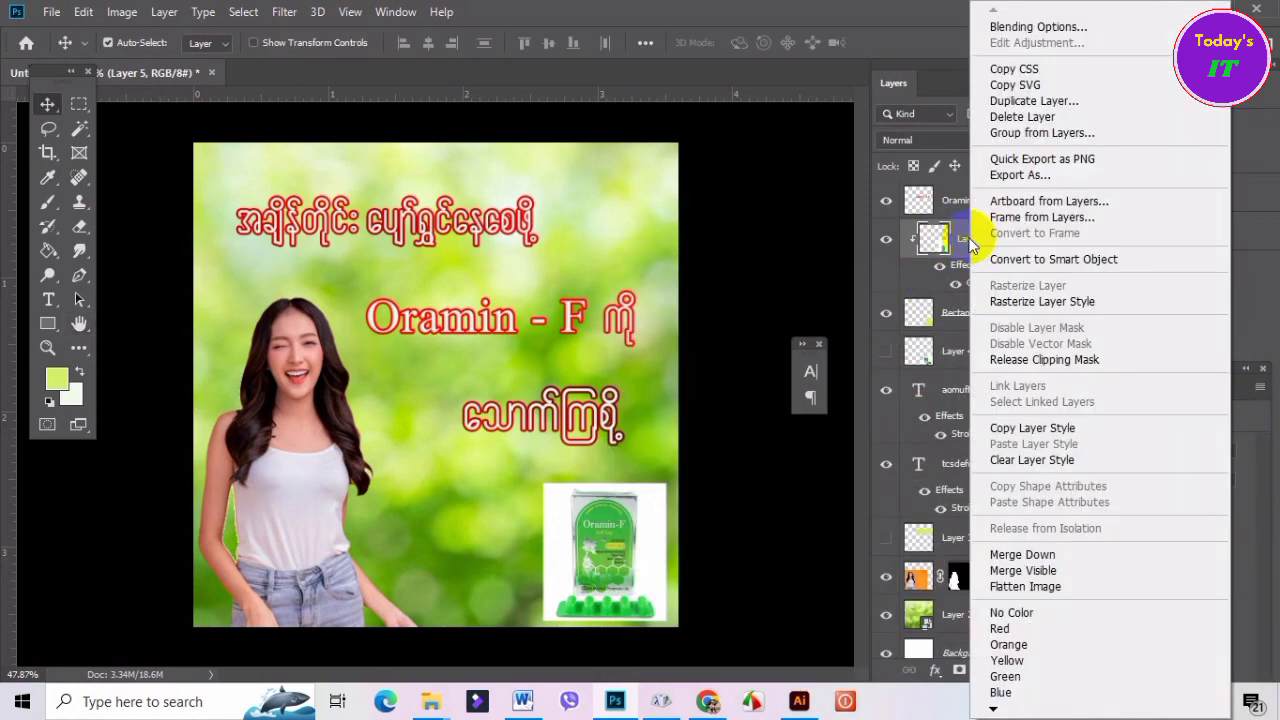
pyautogui.click(1015, 301)
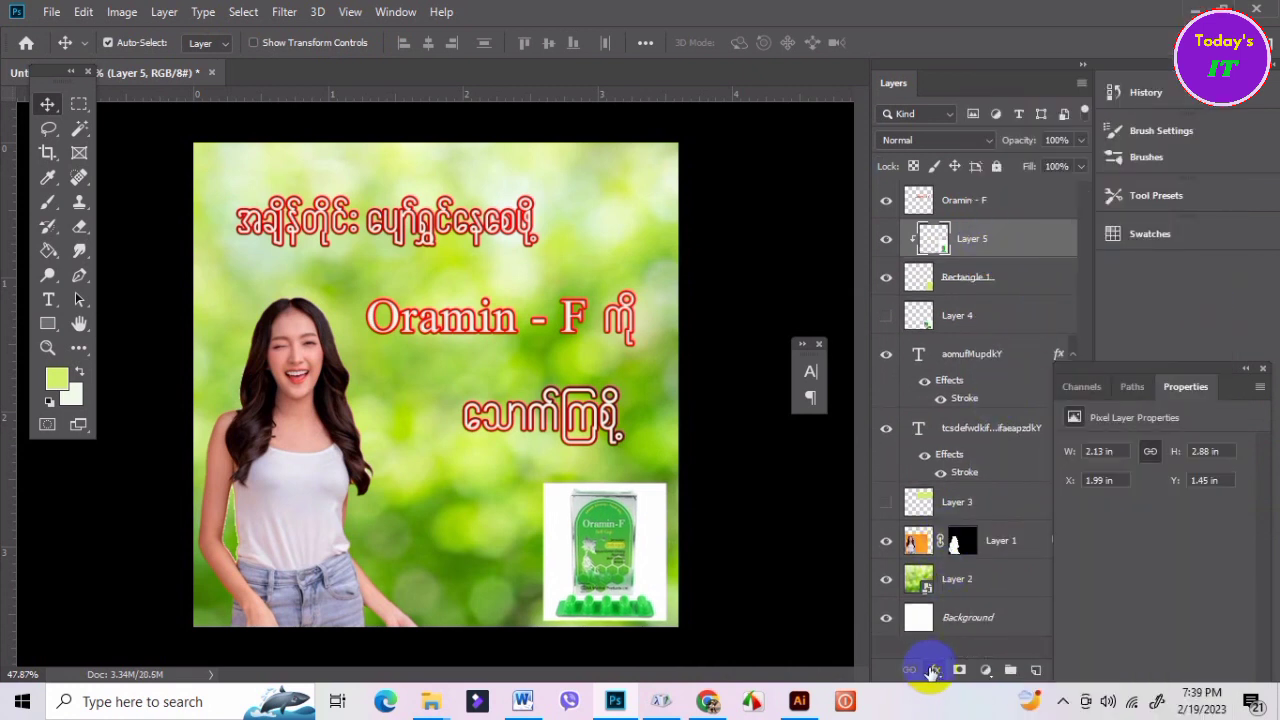
pyautogui.click(932, 670)
pyautogui.click(947, 640)
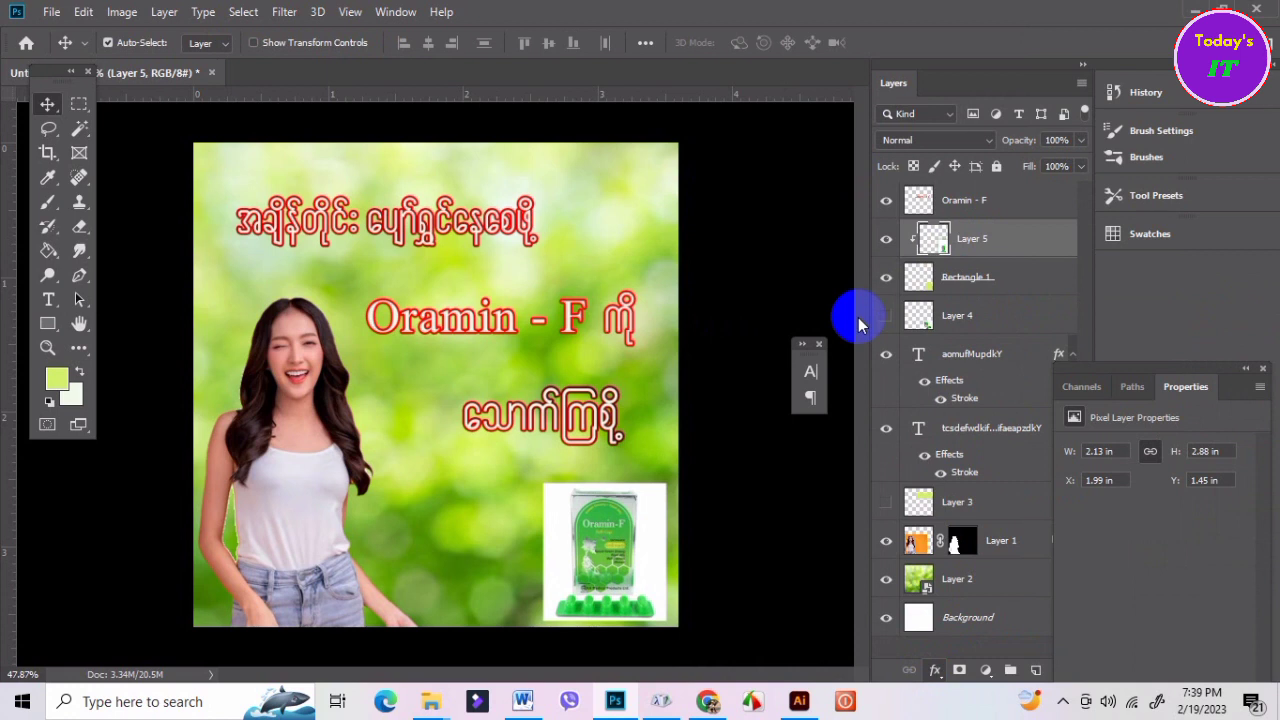
# Try a Multiply glow with 36% noise and 147 px size, then cancel it.
pyautogui.press('h')
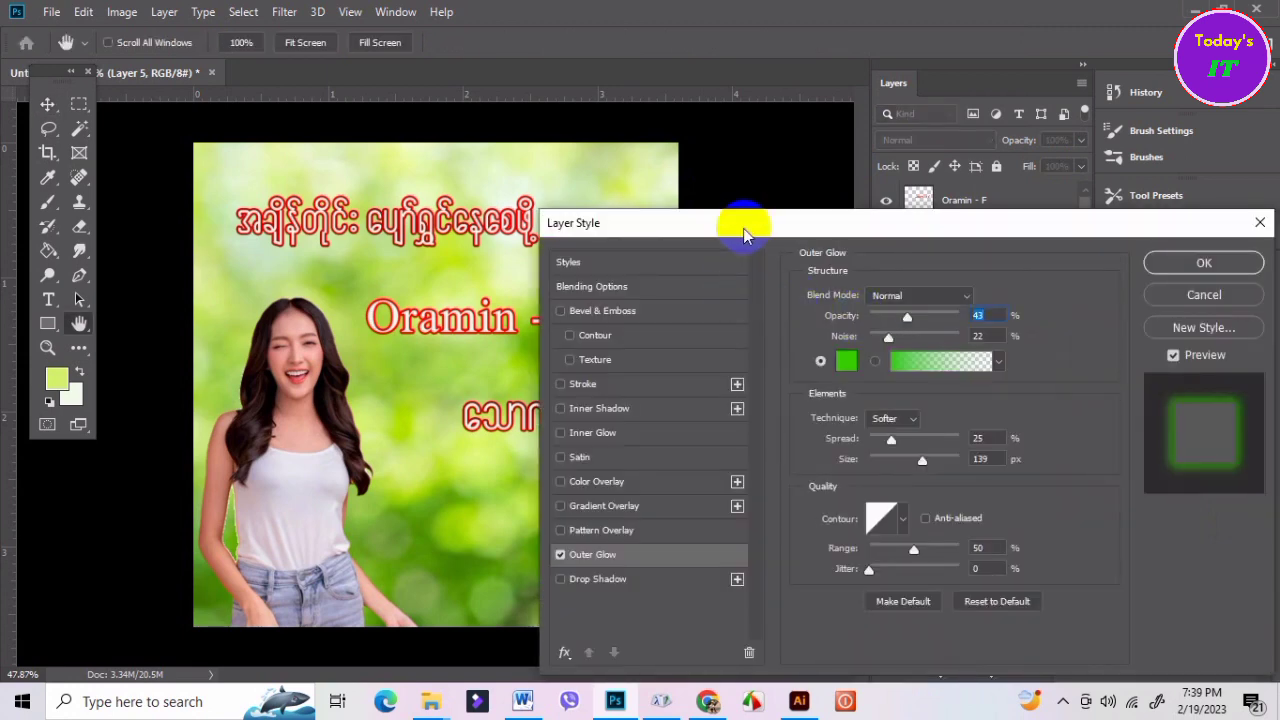
pyautogui.moveTo(743, 229)
pyautogui.mouseDown()
pyautogui.moveTo(848, 207)
pyautogui.moveTo(950, 206)
pyautogui.mouseUp()
pyautogui.moveTo(1023, 418); pyautogui.dragTo(1010, 420)
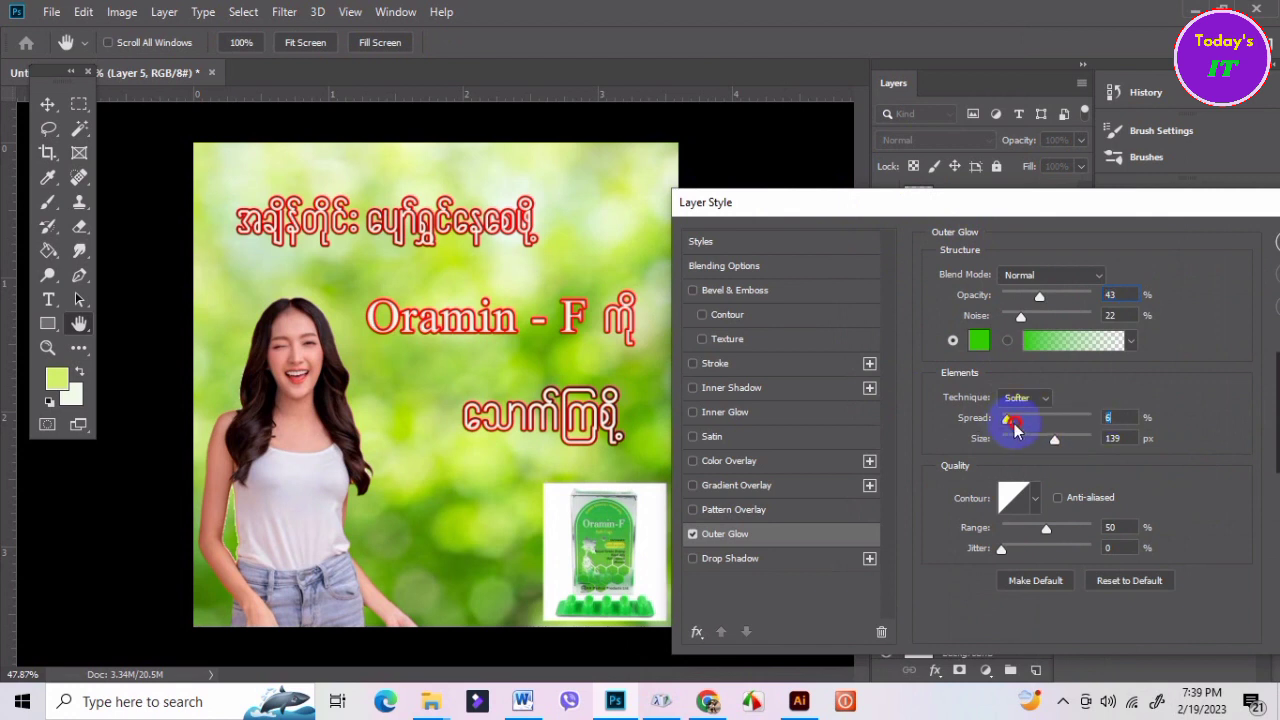
pyautogui.click(1030, 398)
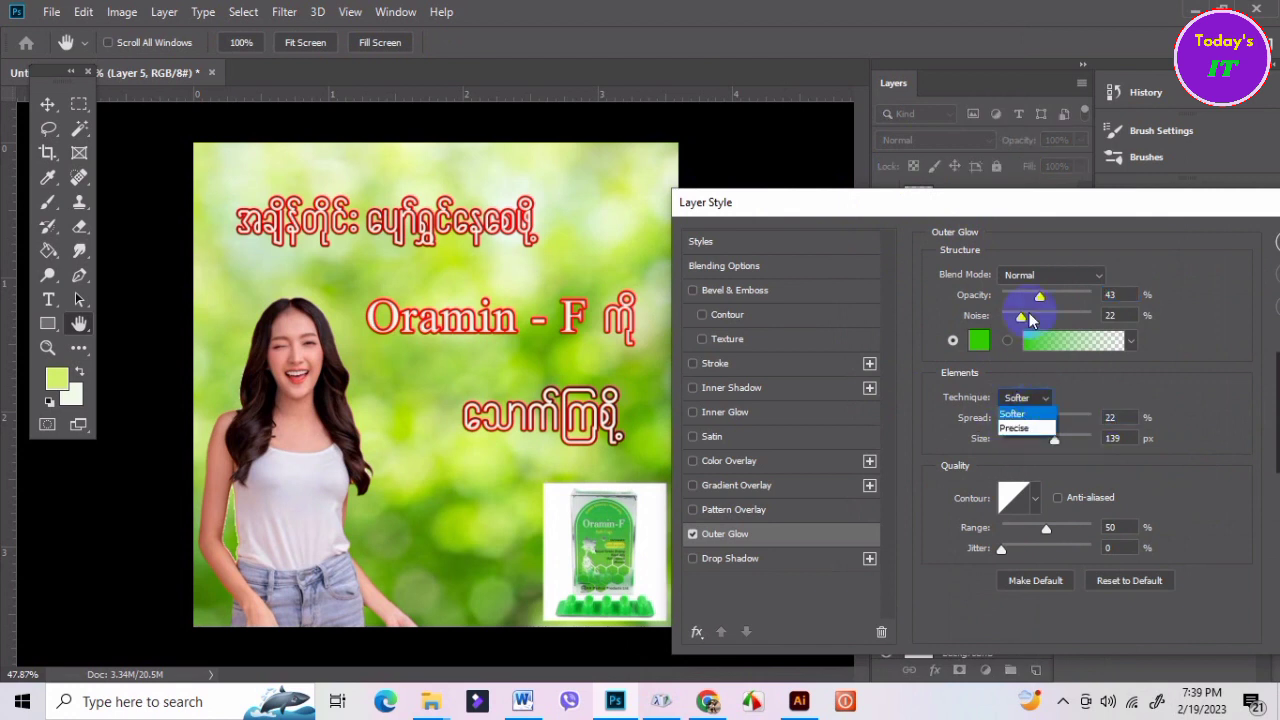
pyautogui.click(1070, 273)
pyautogui.click(1100, 276)
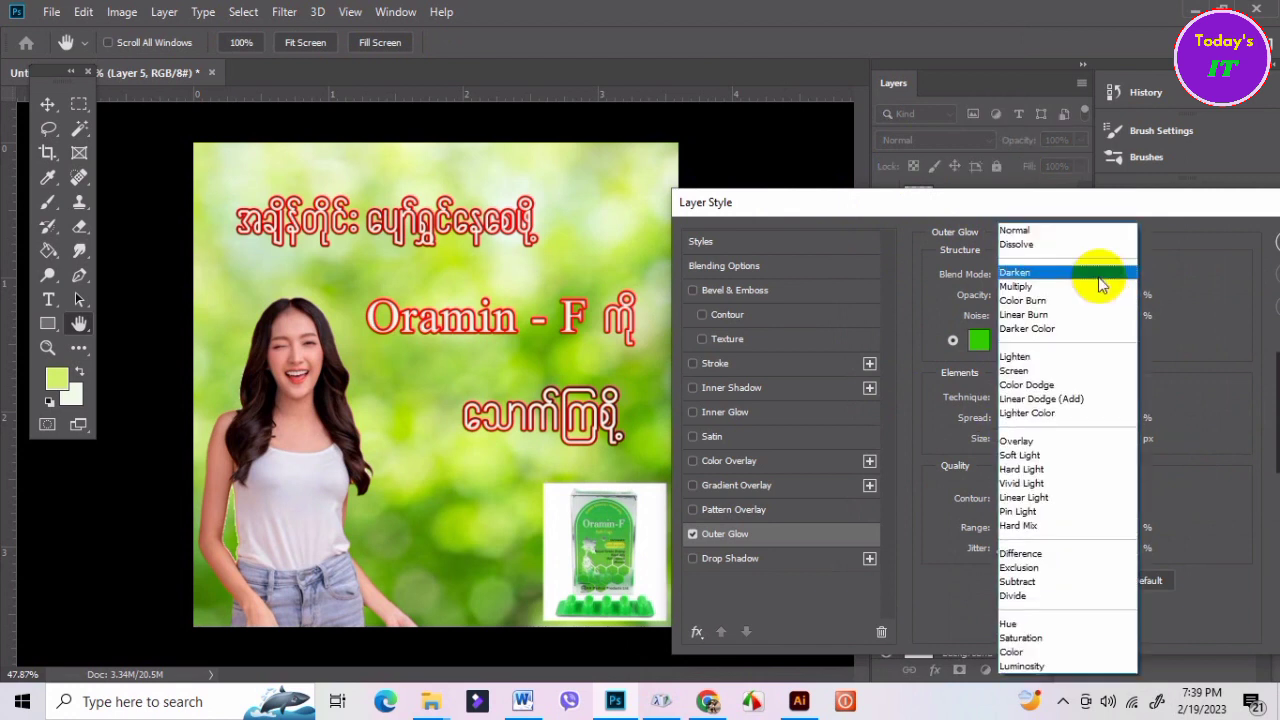
pyautogui.click(1046, 287)
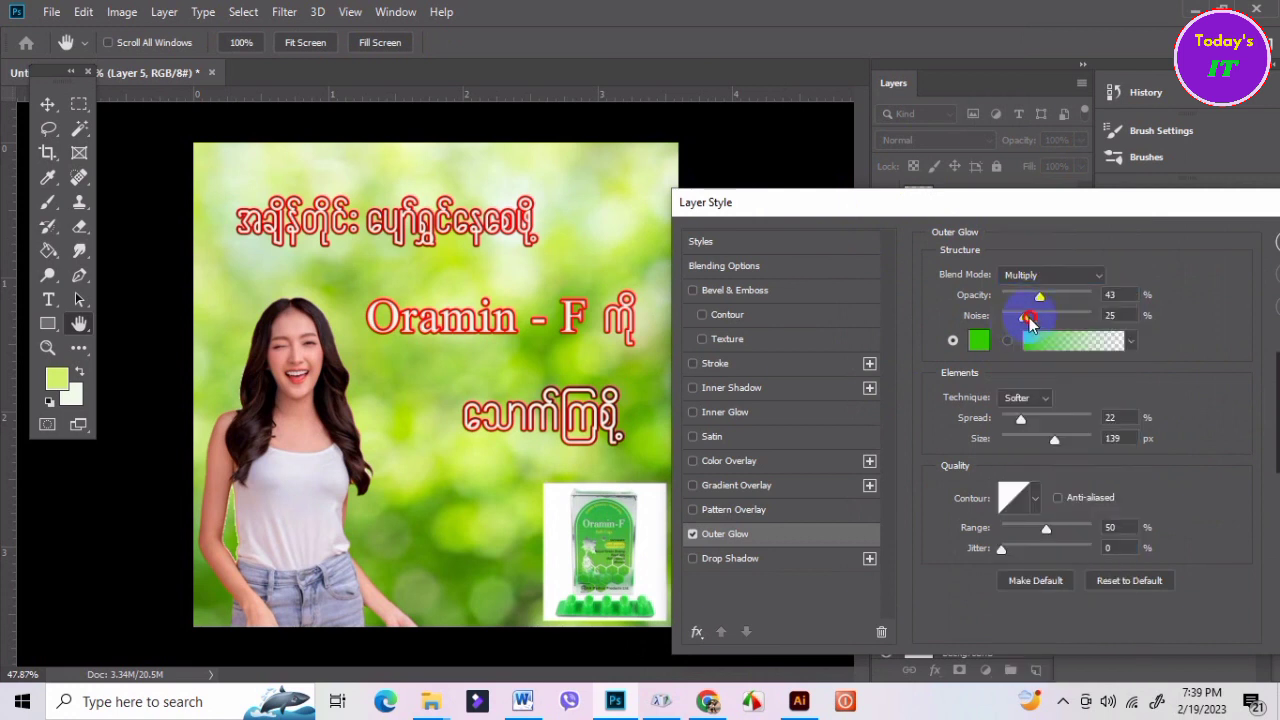
pyautogui.moveTo(1030, 320); pyautogui.dragTo(1040, 328)
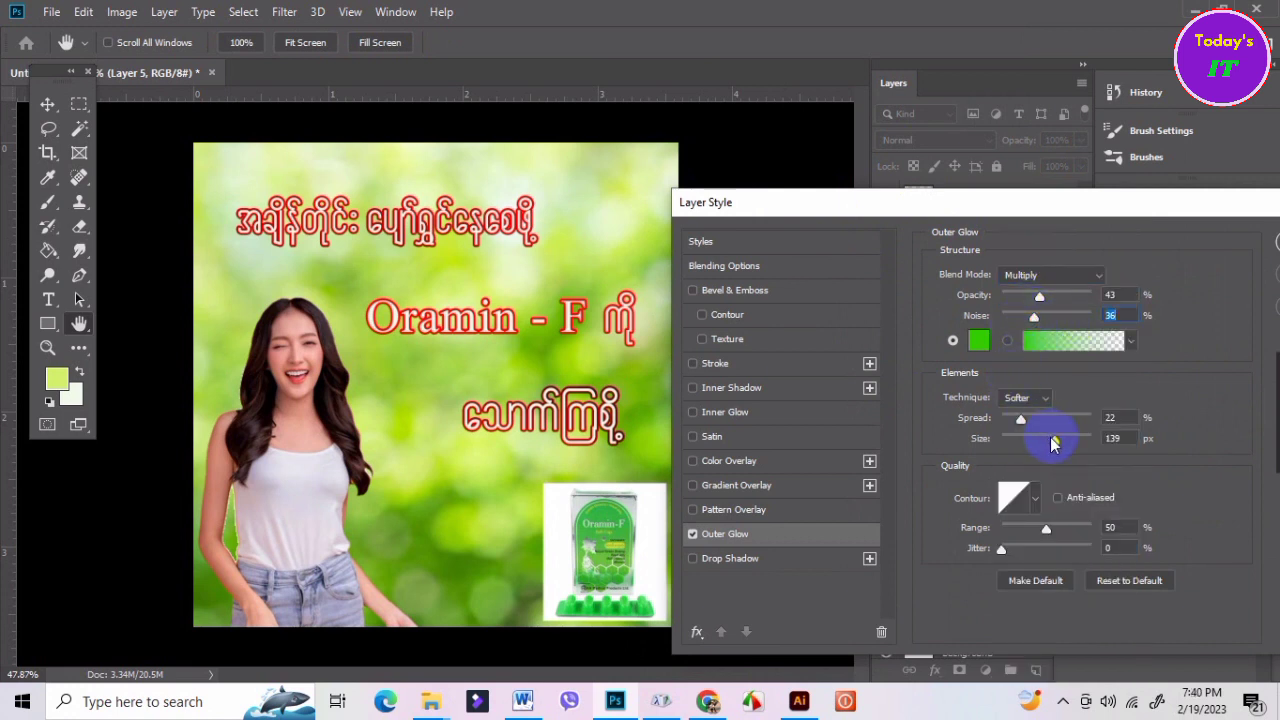
pyautogui.moveTo(1053, 443)
pyautogui.mouseDown()
pyautogui.moveTo(1023, 440)
pyautogui.moveTo(1061, 444)
pyautogui.mouseUp()
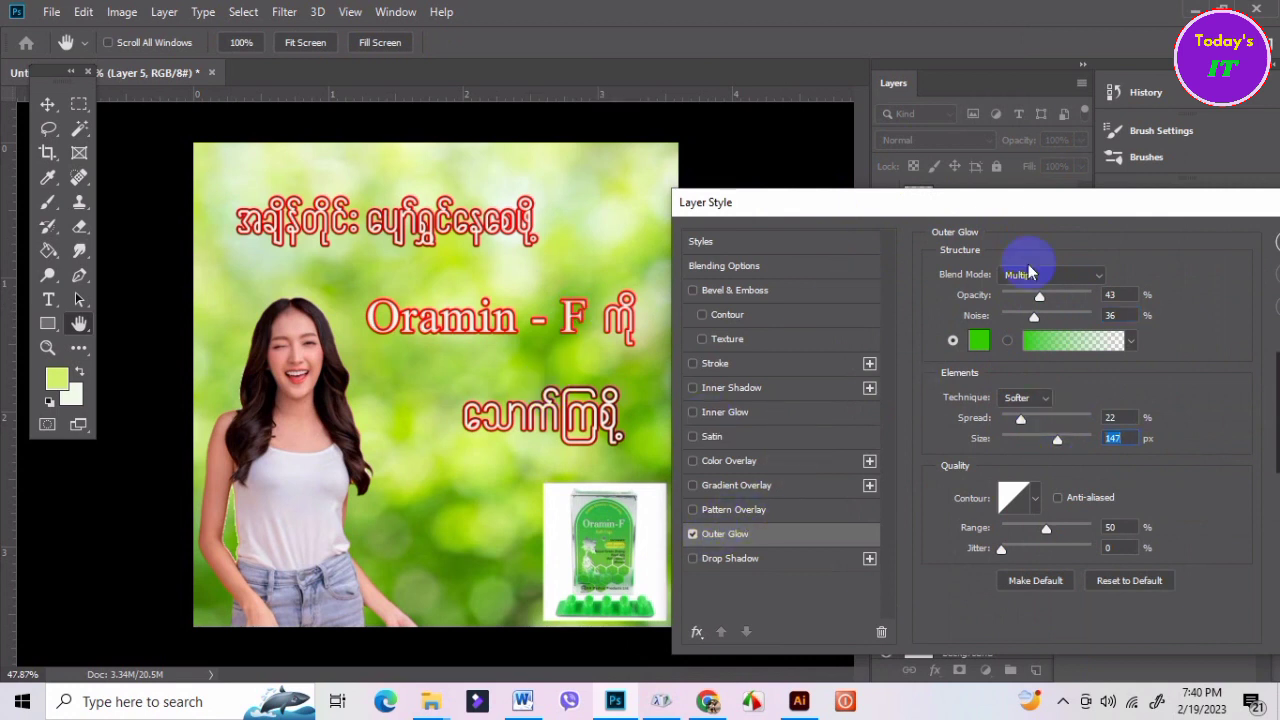
pyautogui.moveTo(1006, 203); pyautogui.dragTo(839, 241)
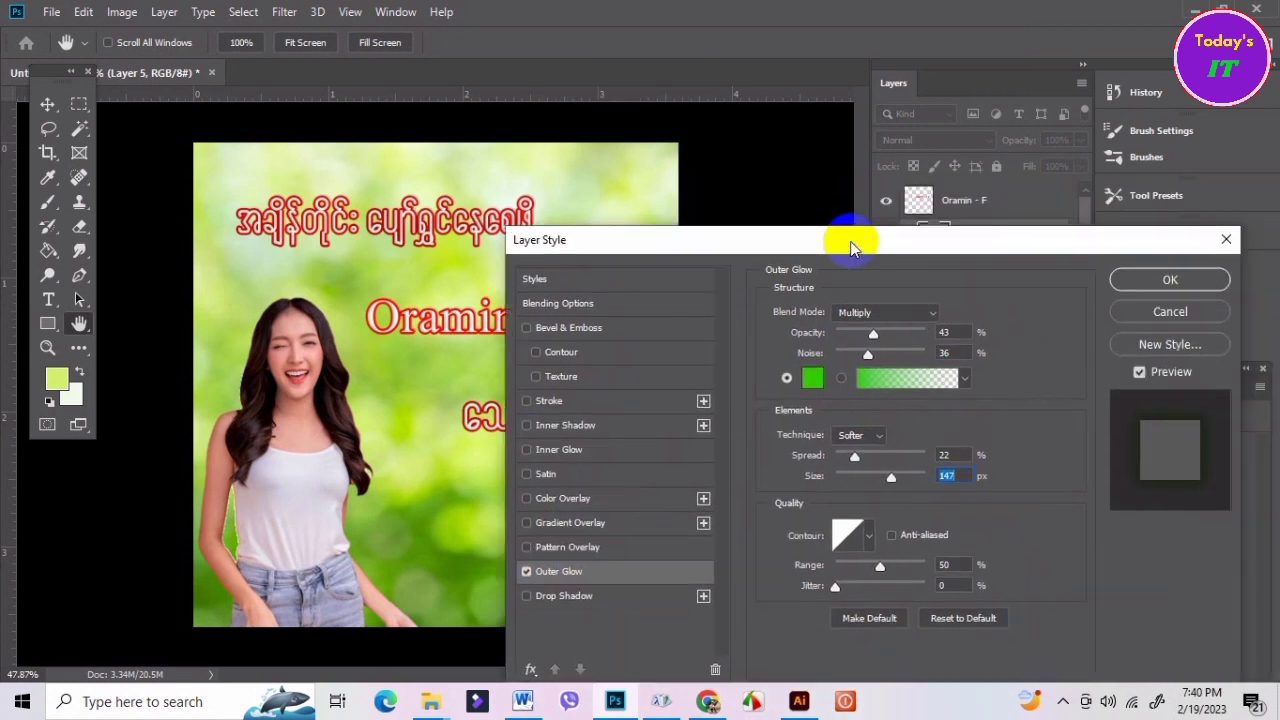
pyautogui.click(1170, 312)
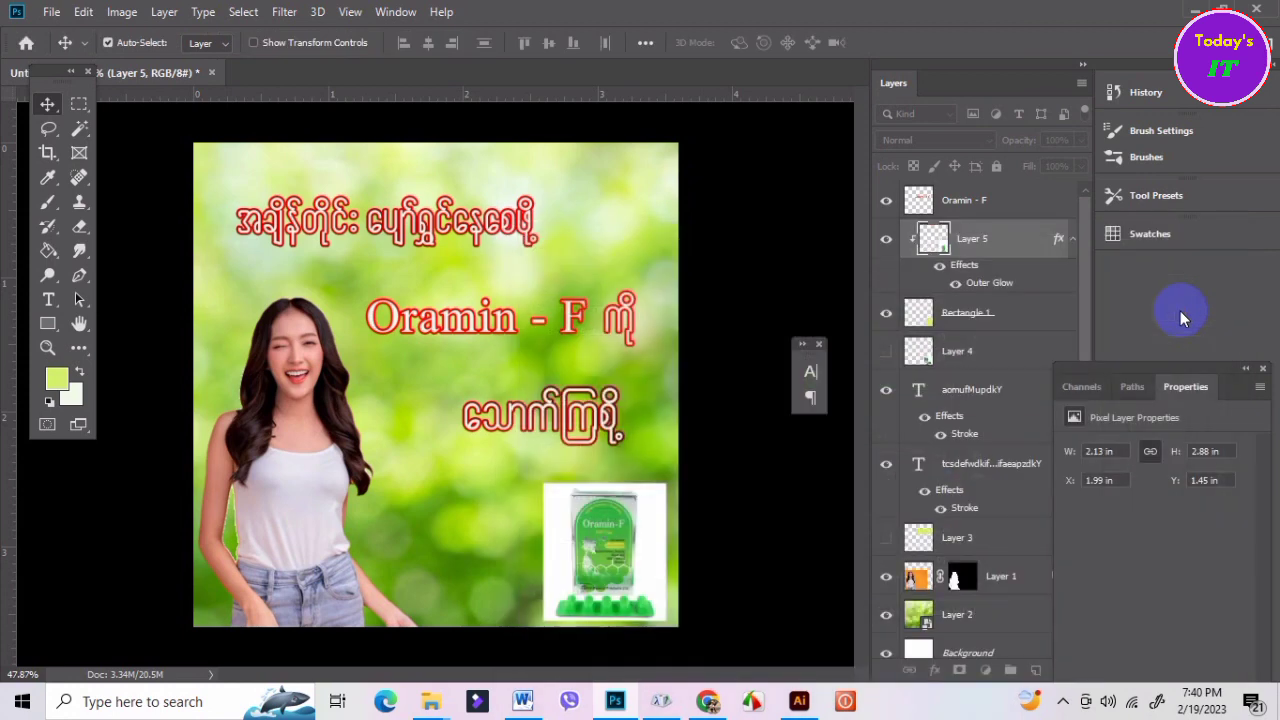
pyautogui.click(935, 670)
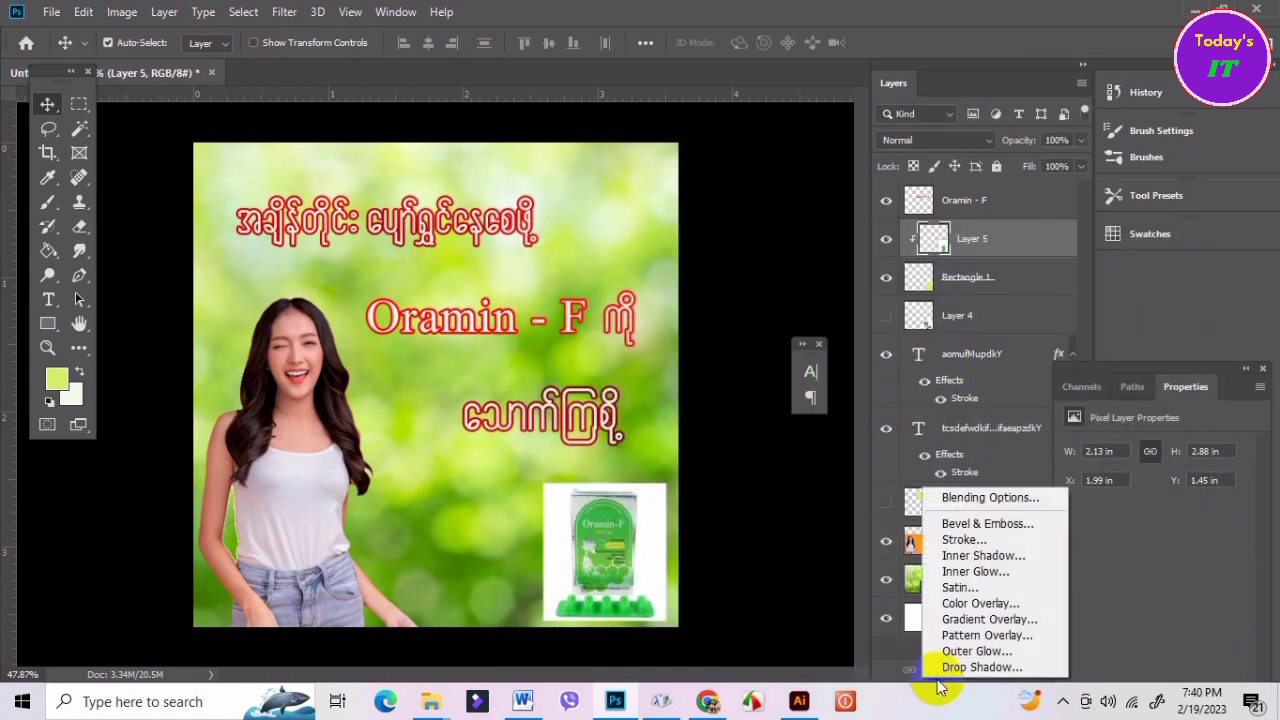
pyautogui.click(937, 537)
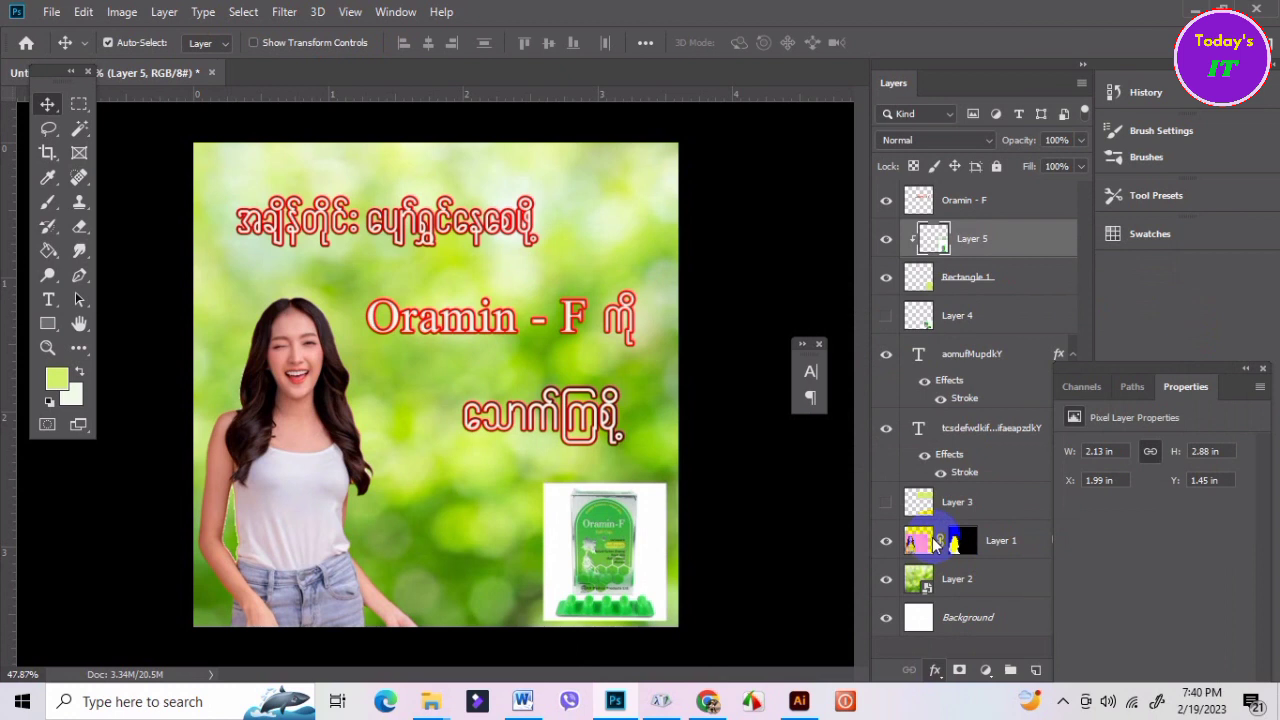
pyautogui.press('h')
pyautogui.doubleClick(935, 541)
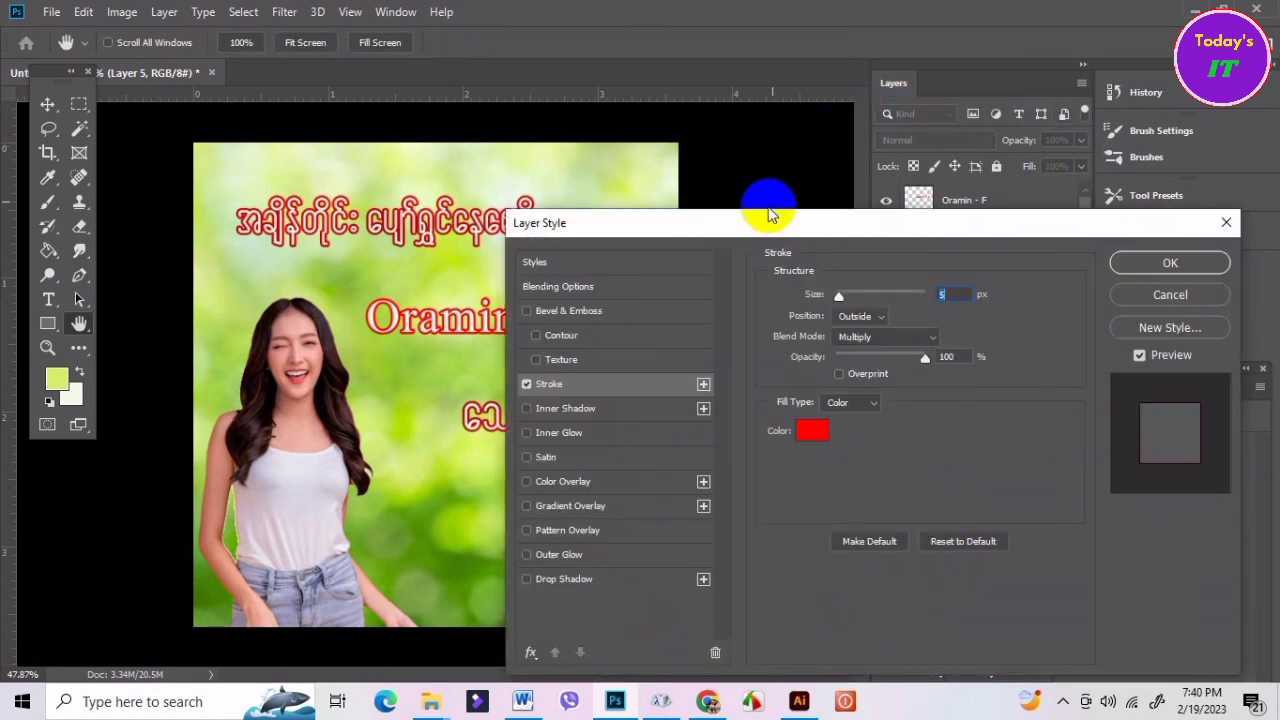
pyautogui.moveTo(770, 215); pyautogui.dragTo(950, 245)
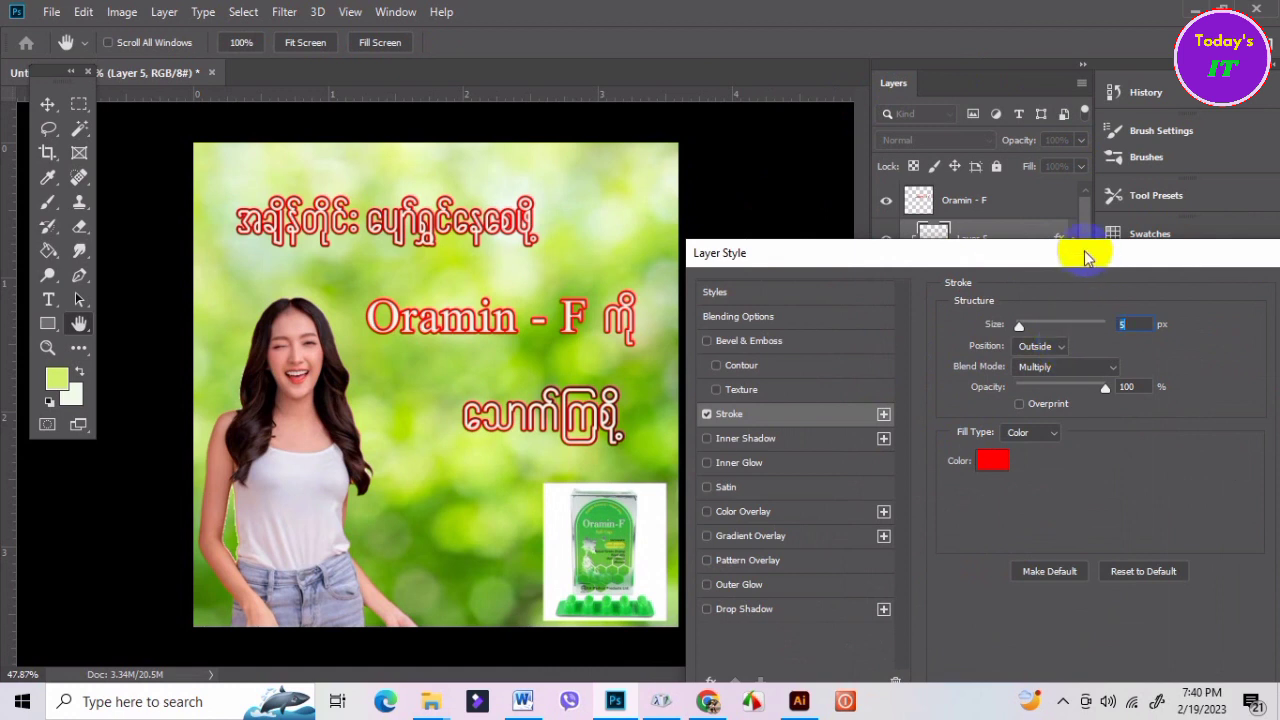
pyautogui.moveTo(1084, 252)
pyautogui.mouseDown()
pyautogui.moveTo(1041, 341)
pyautogui.moveTo(1061, 361)
pyautogui.mouseUp()
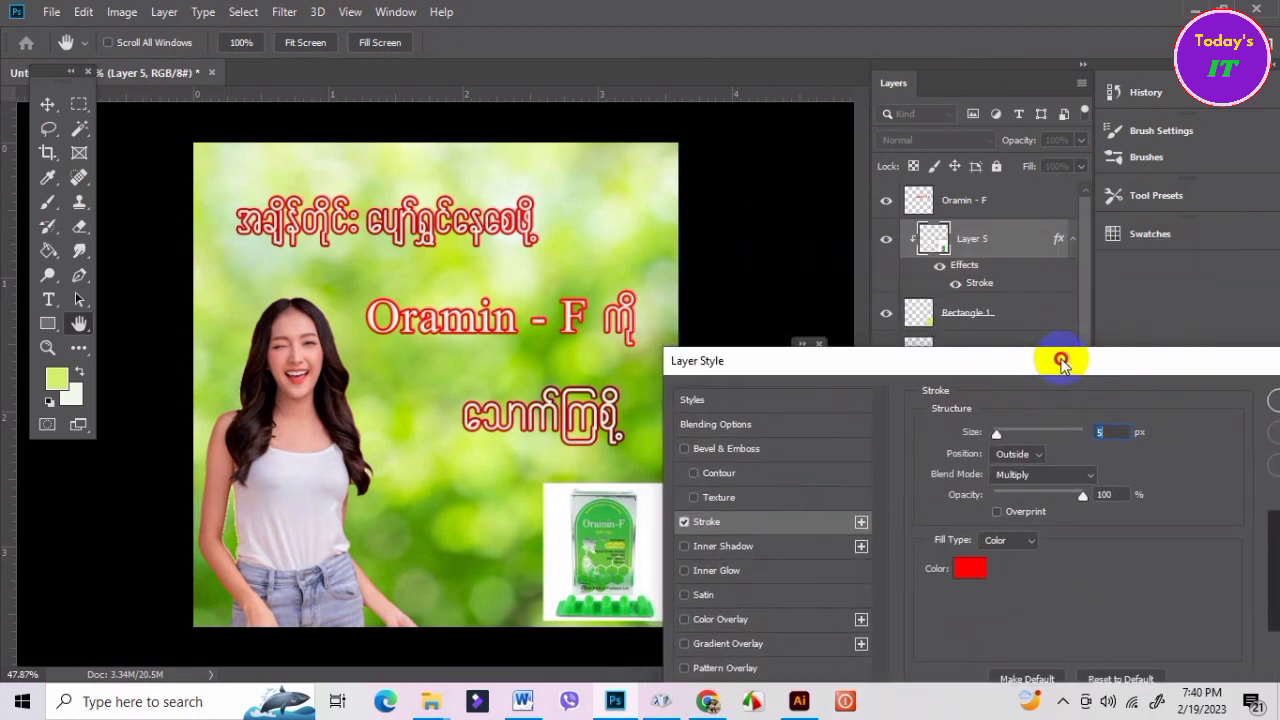
pyautogui.moveTo(1180, 363); pyautogui.dragTo(1014, 374)
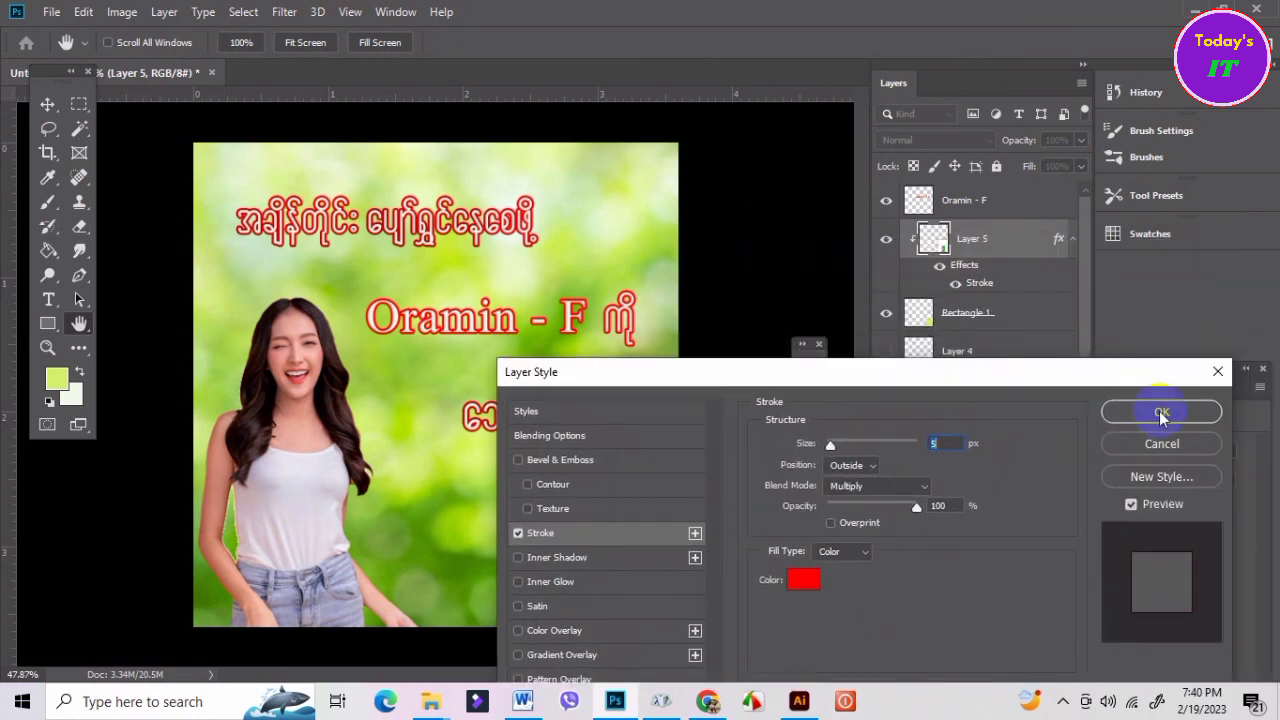
pyautogui.click(1163, 444)
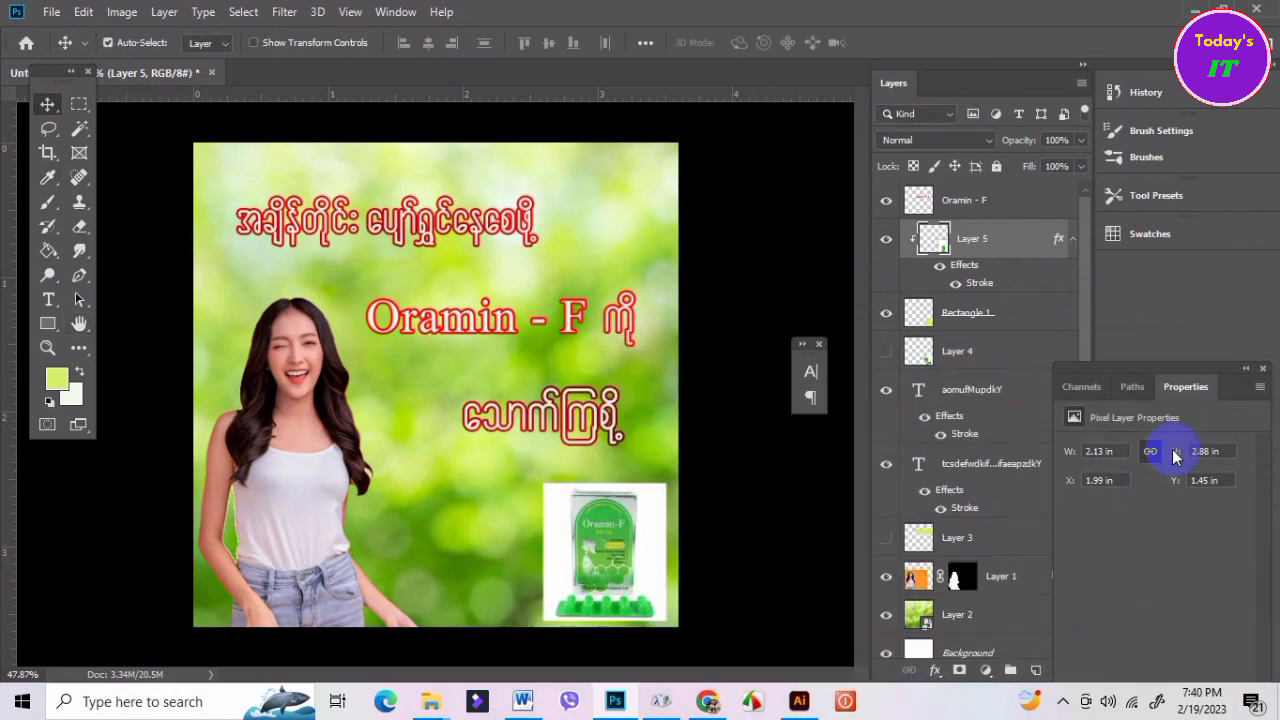
pyautogui.click(926, 283)
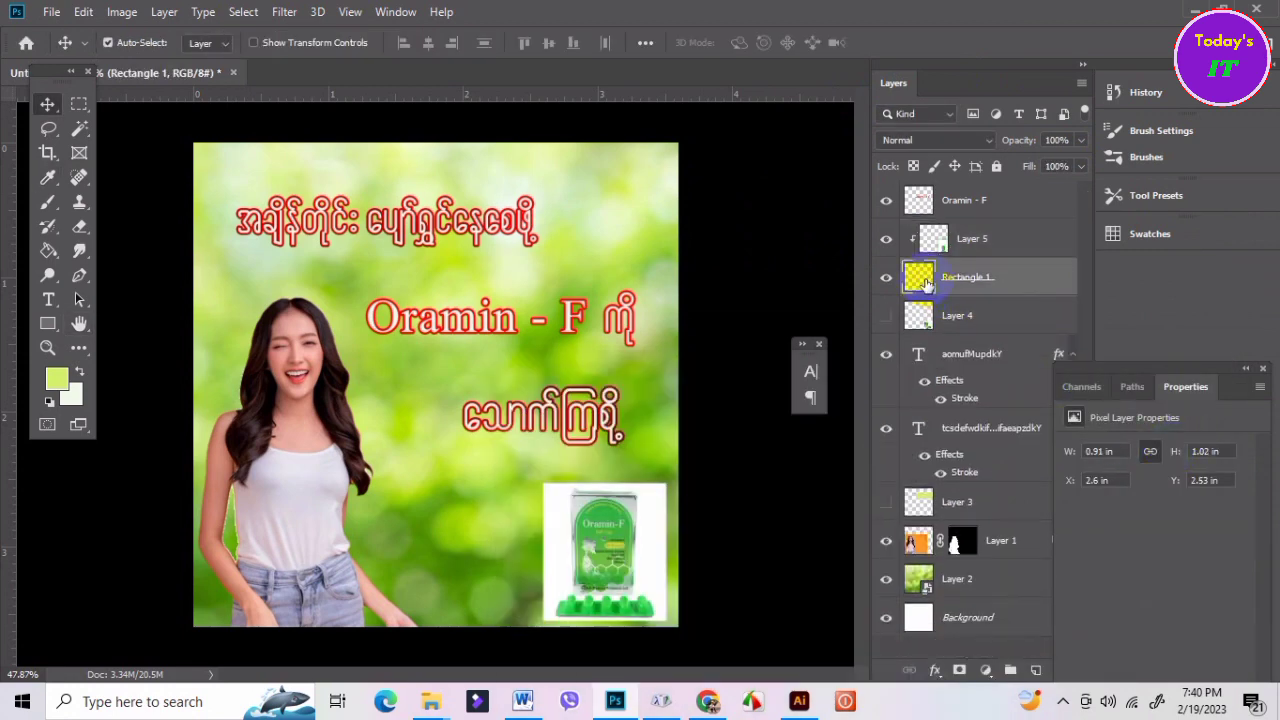
pyautogui.rightClick(926, 283)
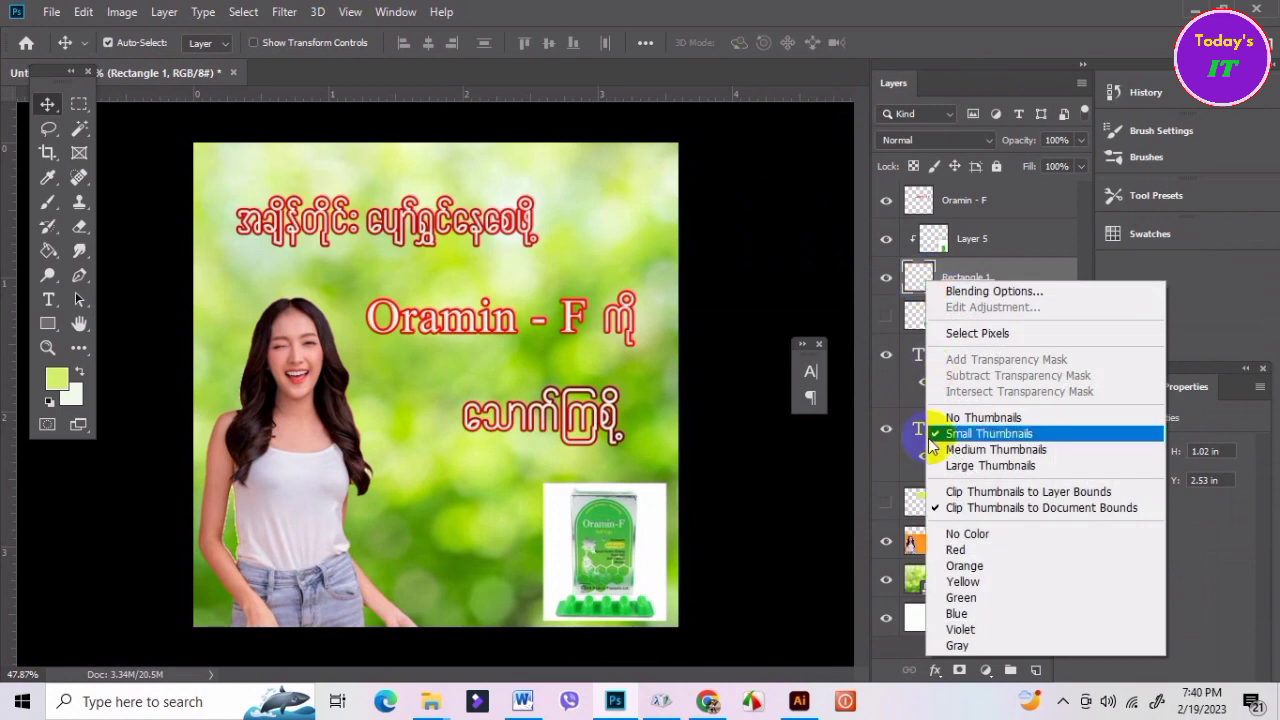
pyautogui.click(794, 474)
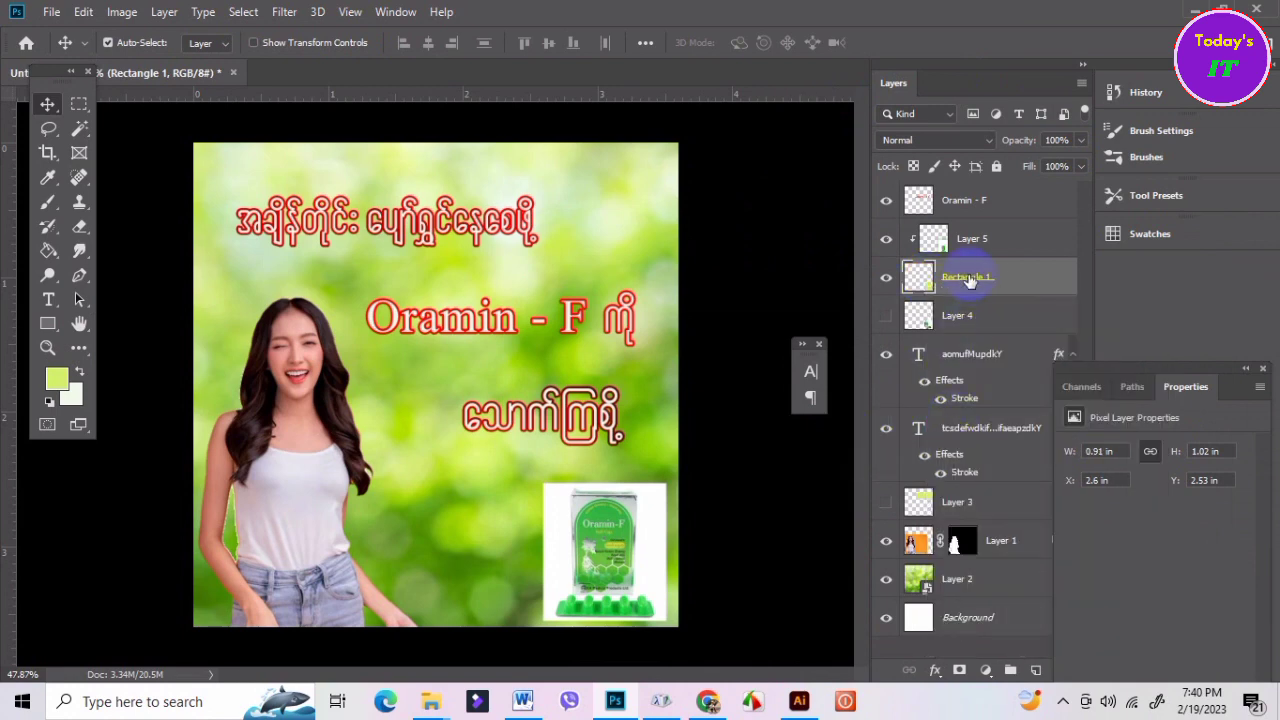
# Add an Outer Glow to the Rectangle 1 frame.
pyautogui.rightClick(970, 280)
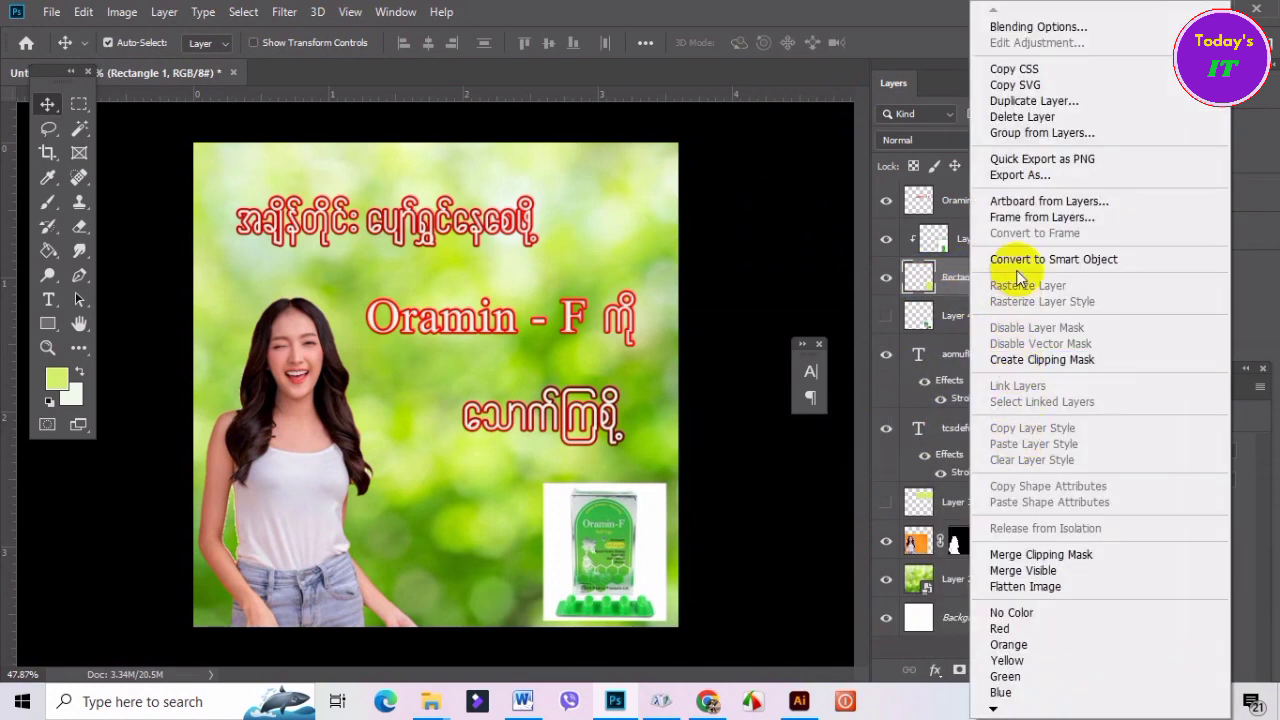
pyautogui.click(868, 444)
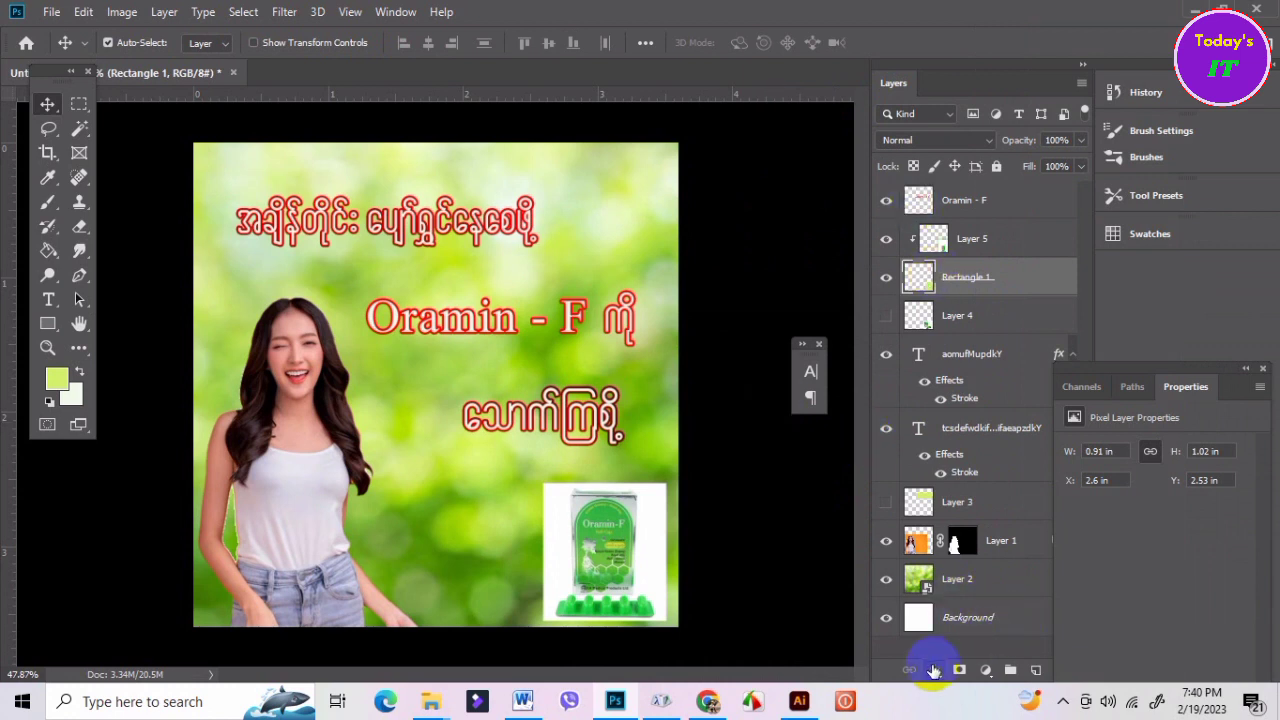
pyautogui.click(935, 669)
pyautogui.click(968, 643)
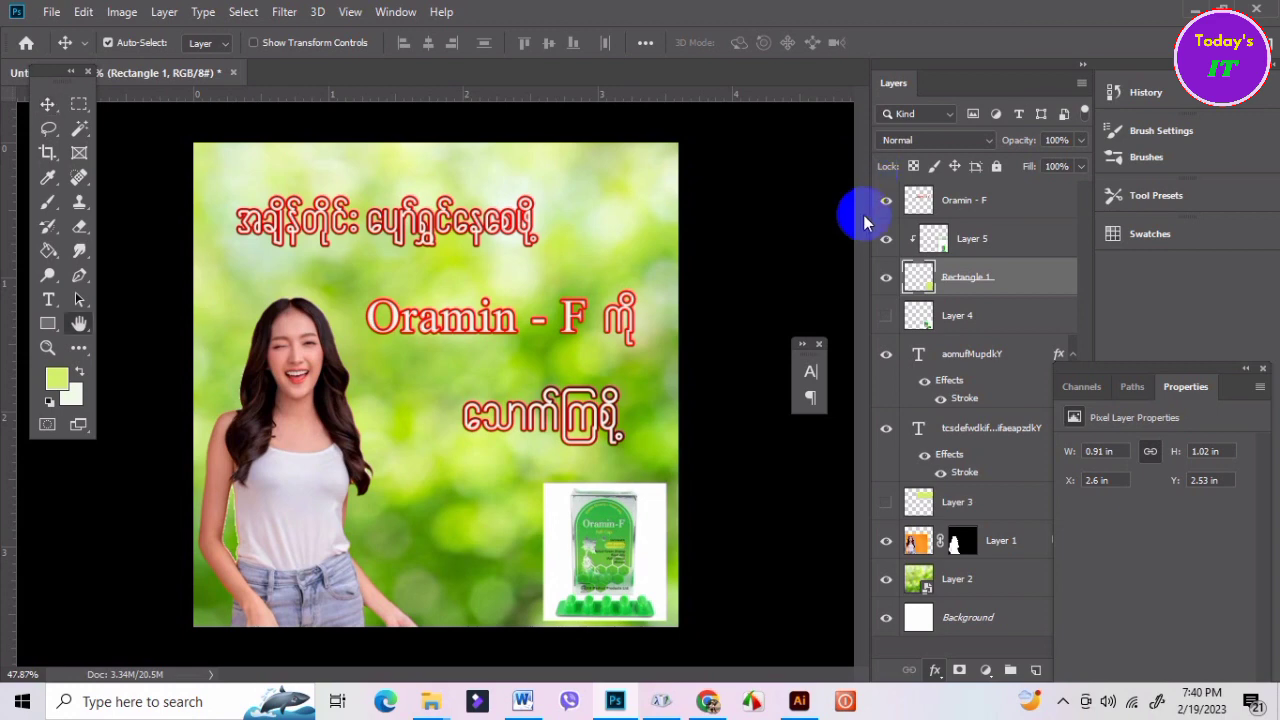
pyautogui.doubleClick(911, 371)
pyautogui.moveTo(798, 237); pyautogui.dragTo(971, 237)
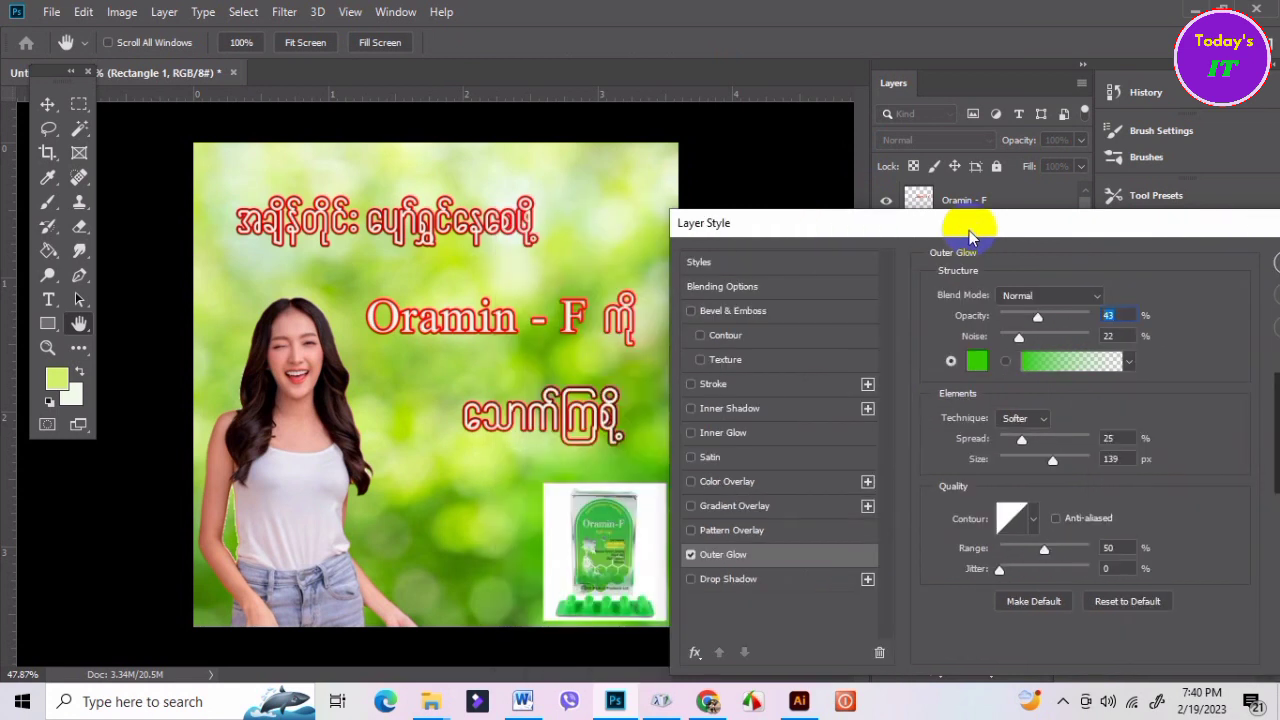
# Set the green glow to 100% opacity, 19% spread and 57 px size, and apply it.
pyautogui.moveTo(1019, 440); pyautogui.dragTo(1016, 440)
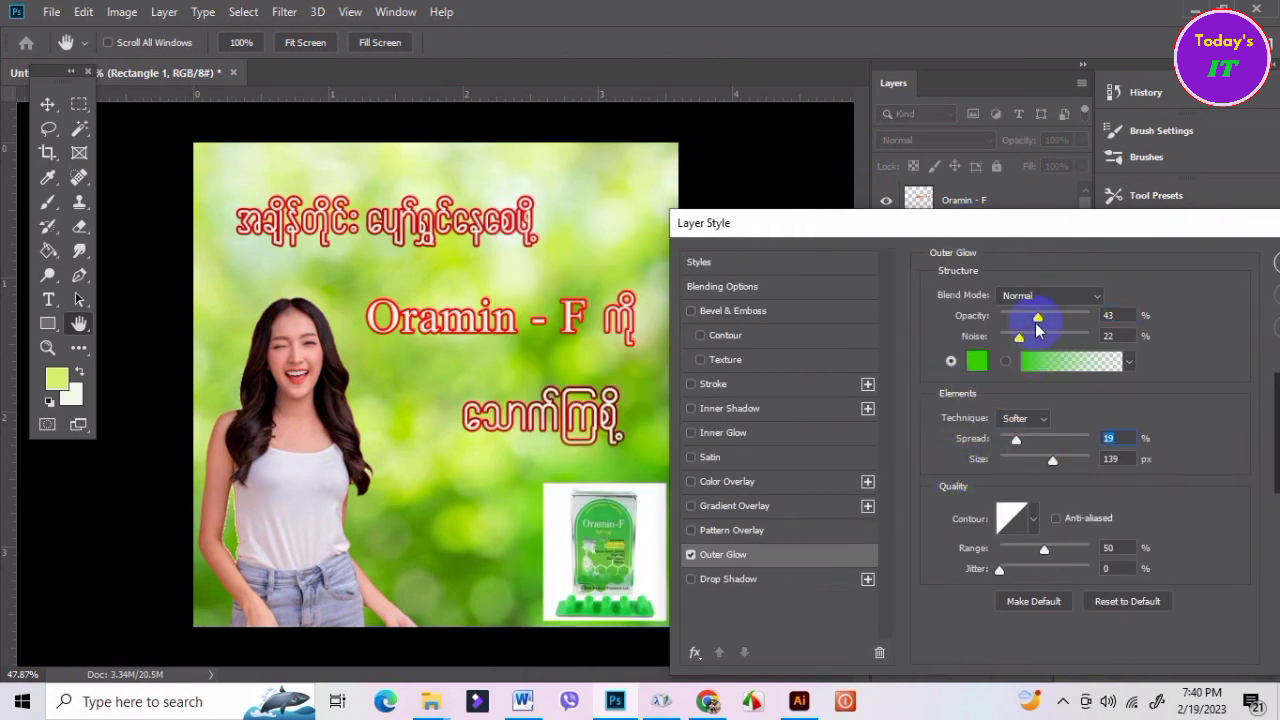
pyautogui.moveTo(1037, 316); pyautogui.dragTo(1098, 320)
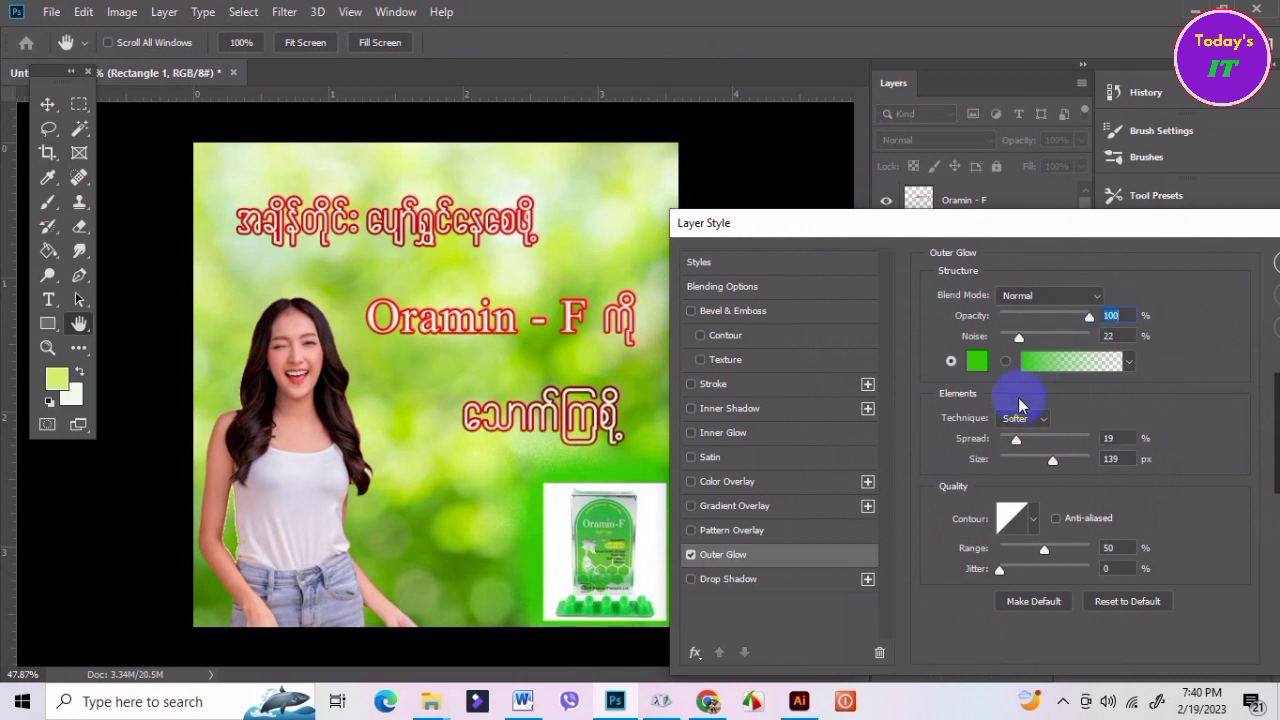
pyautogui.moveTo(1052, 459)
pyautogui.mouseDown()
pyautogui.moveTo(1018, 470)
pyautogui.moveTo(1048, 442)
pyautogui.moveTo(1013, 455)
pyautogui.mouseUp()
pyautogui.moveTo(1050, 224); pyautogui.dragTo(858, 263)
pyautogui.click(1142, 302)
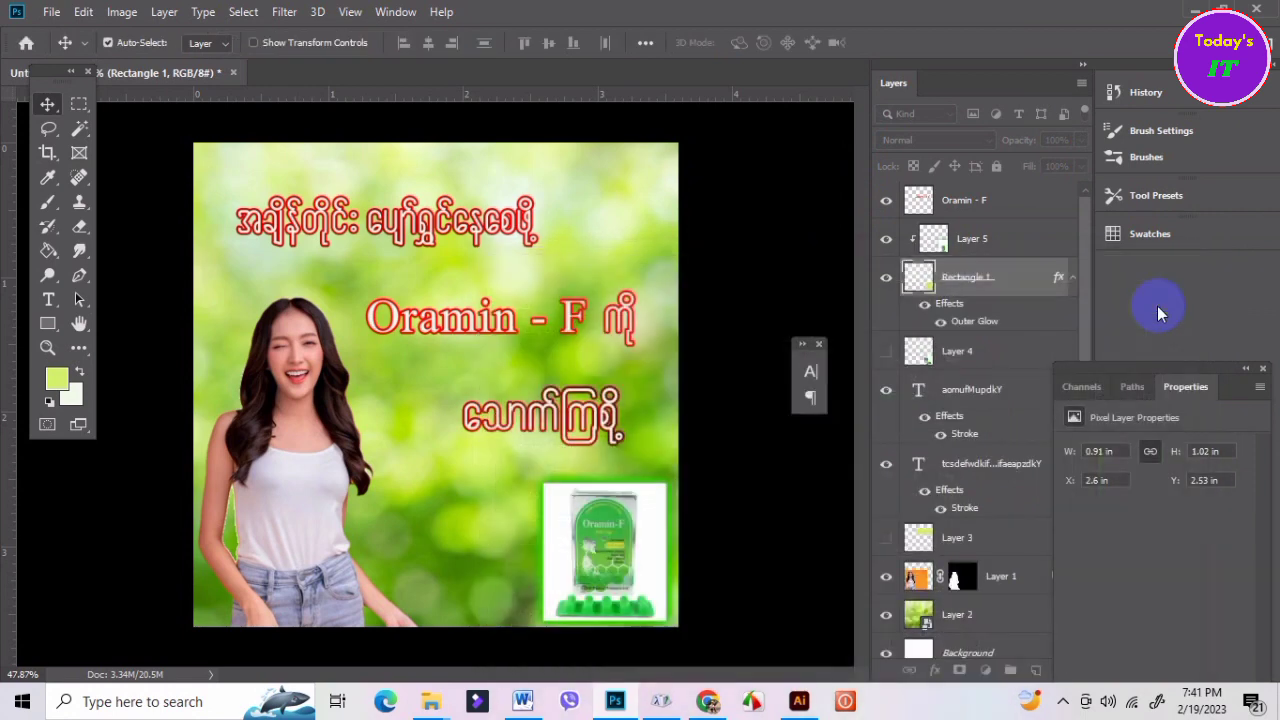
pyautogui.click(613, 561)
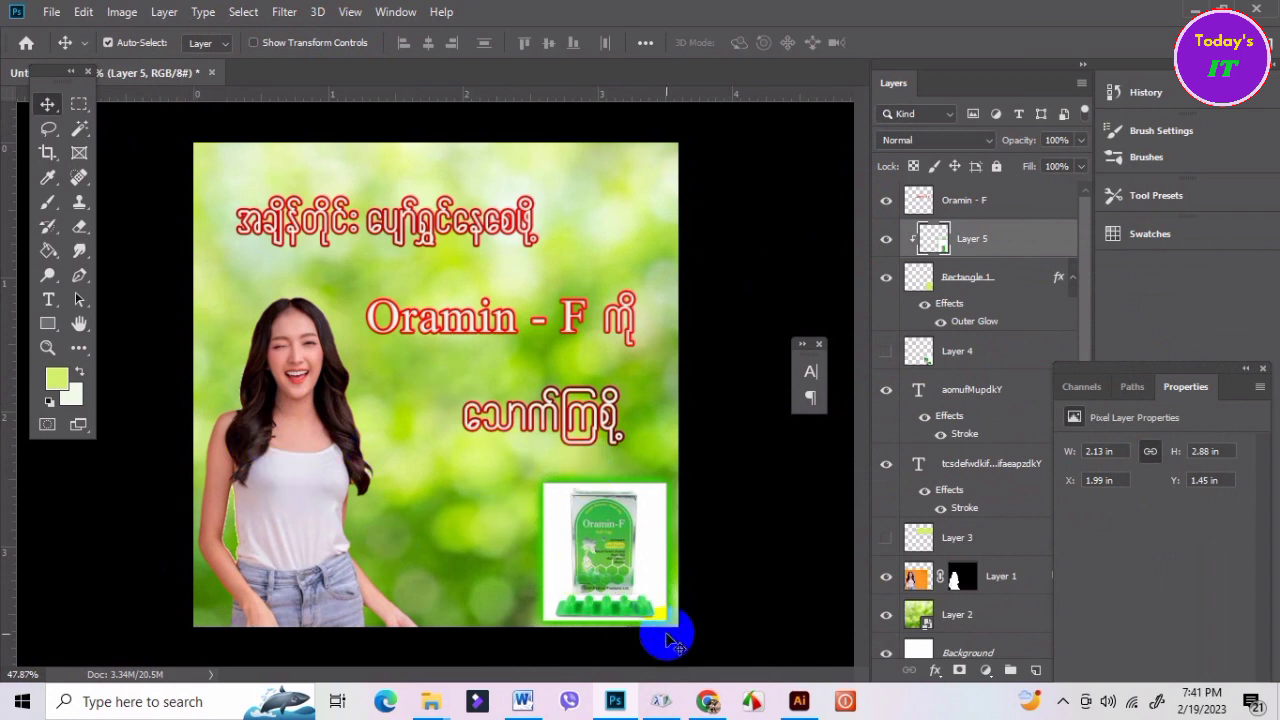
# Search Google Images for colourful balloons ('ballon cplorful').
pyautogui.click(708, 700)
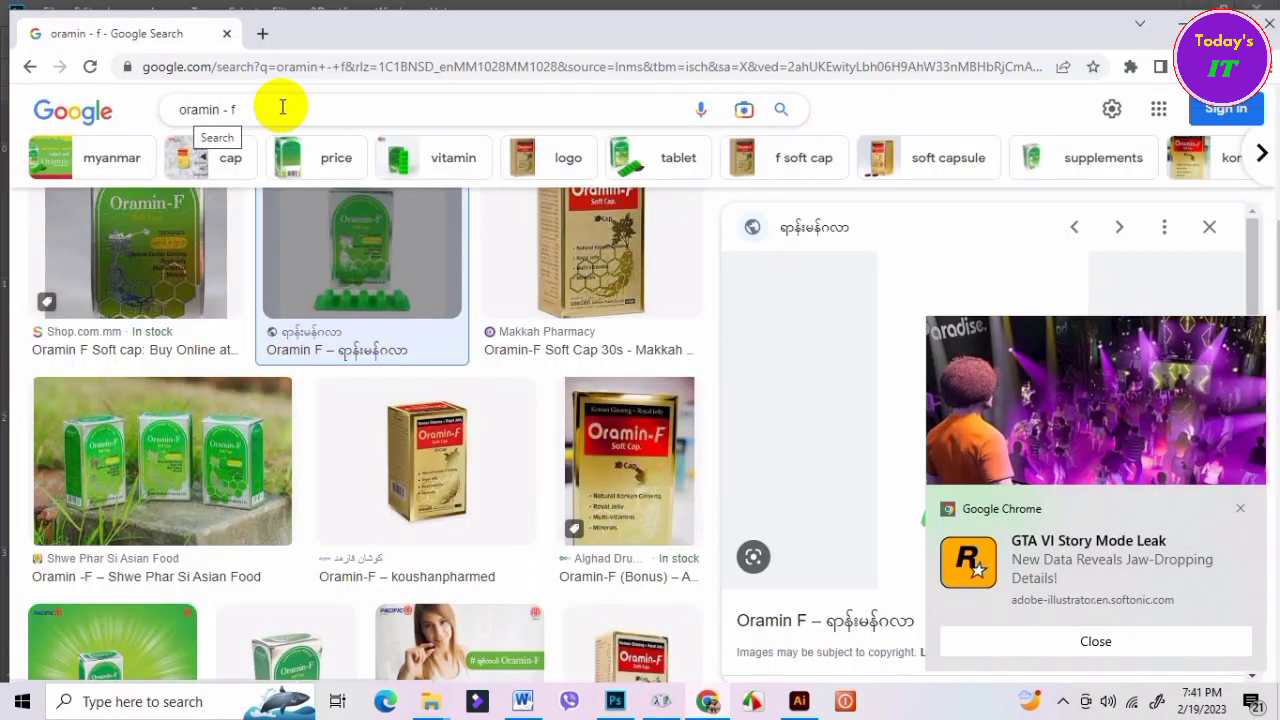
pyautogui.moveTo(272, 109); pyautogui.dragTo(175, 115)
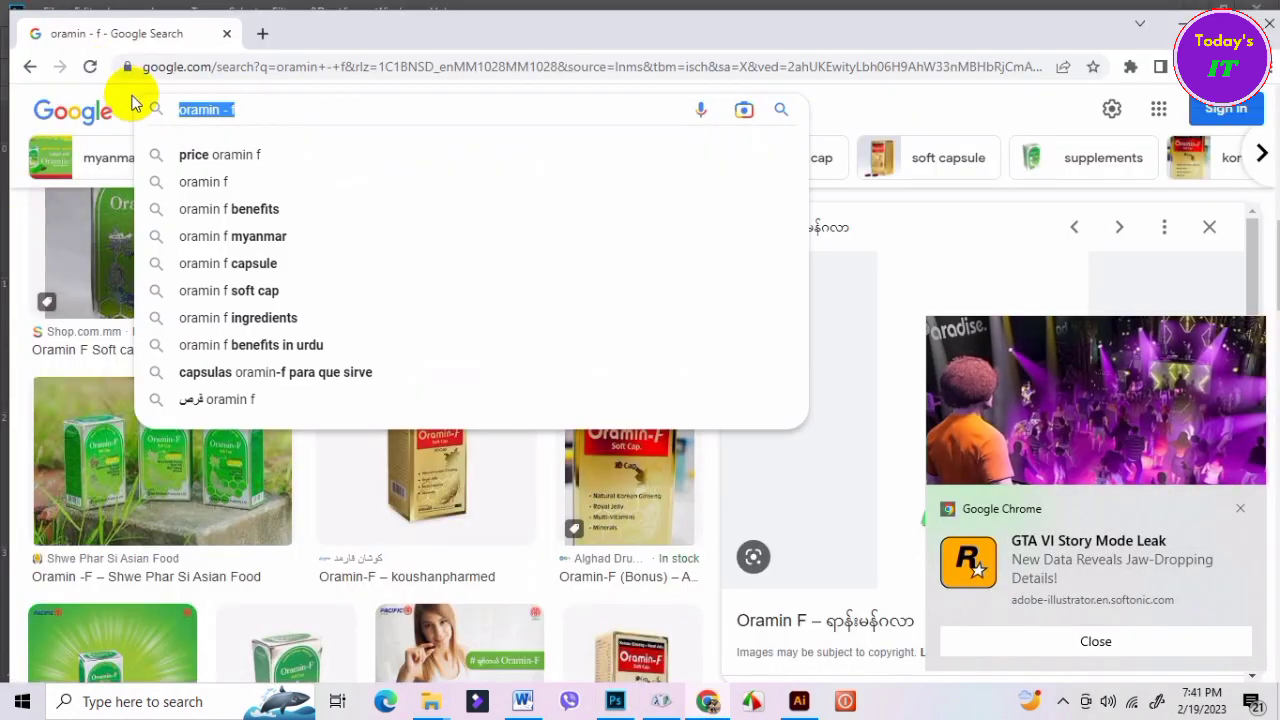
pyautogui.write('ballon')
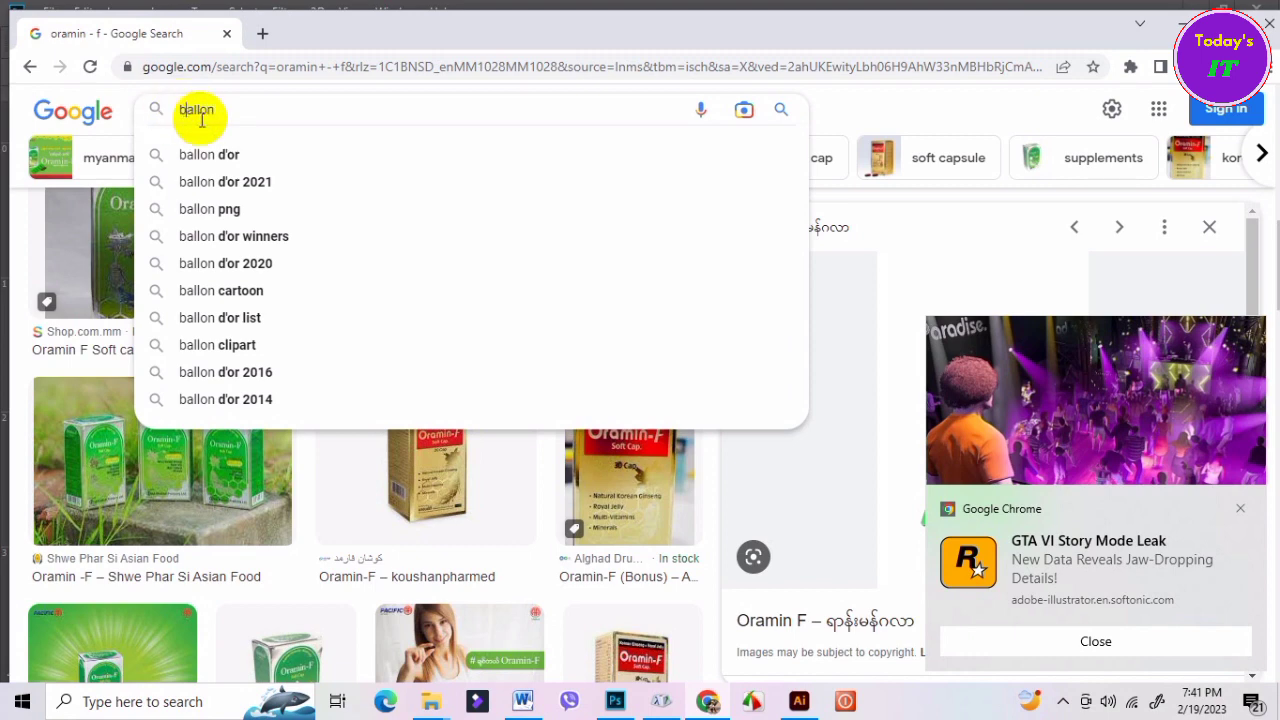
pyautogui.write('cplorfu')
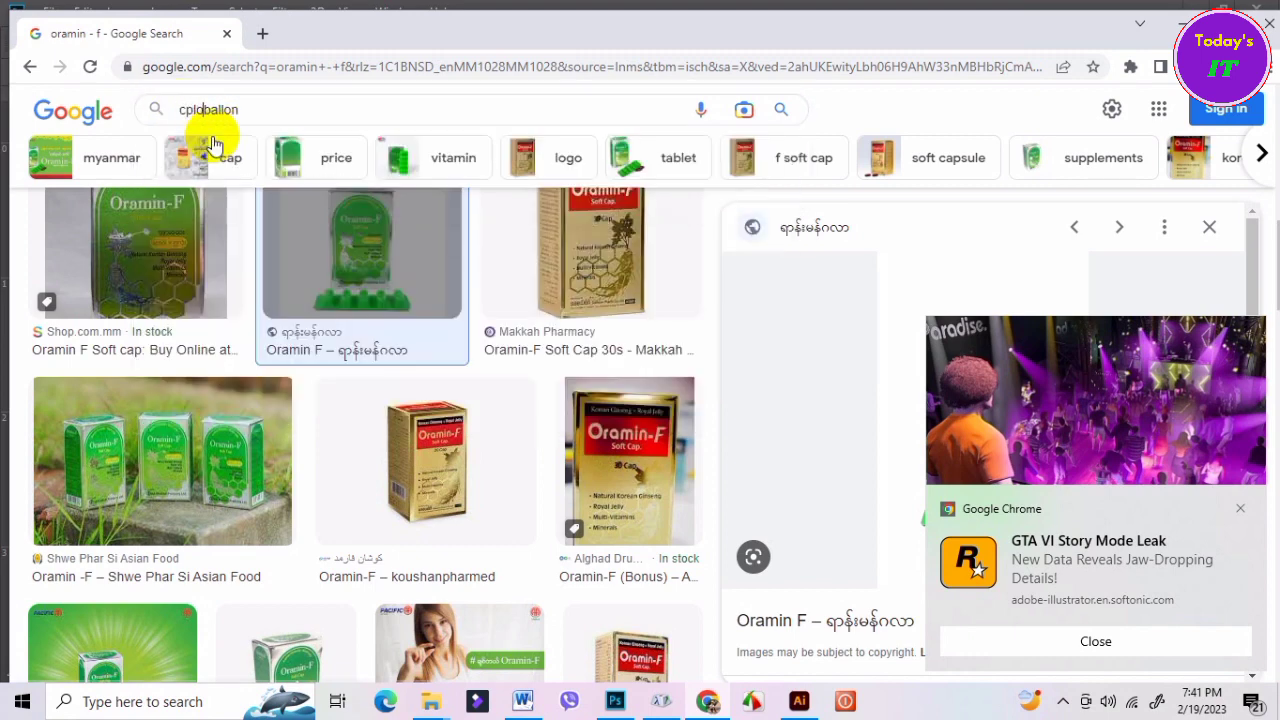
pyautogui.write('l hydrogen')
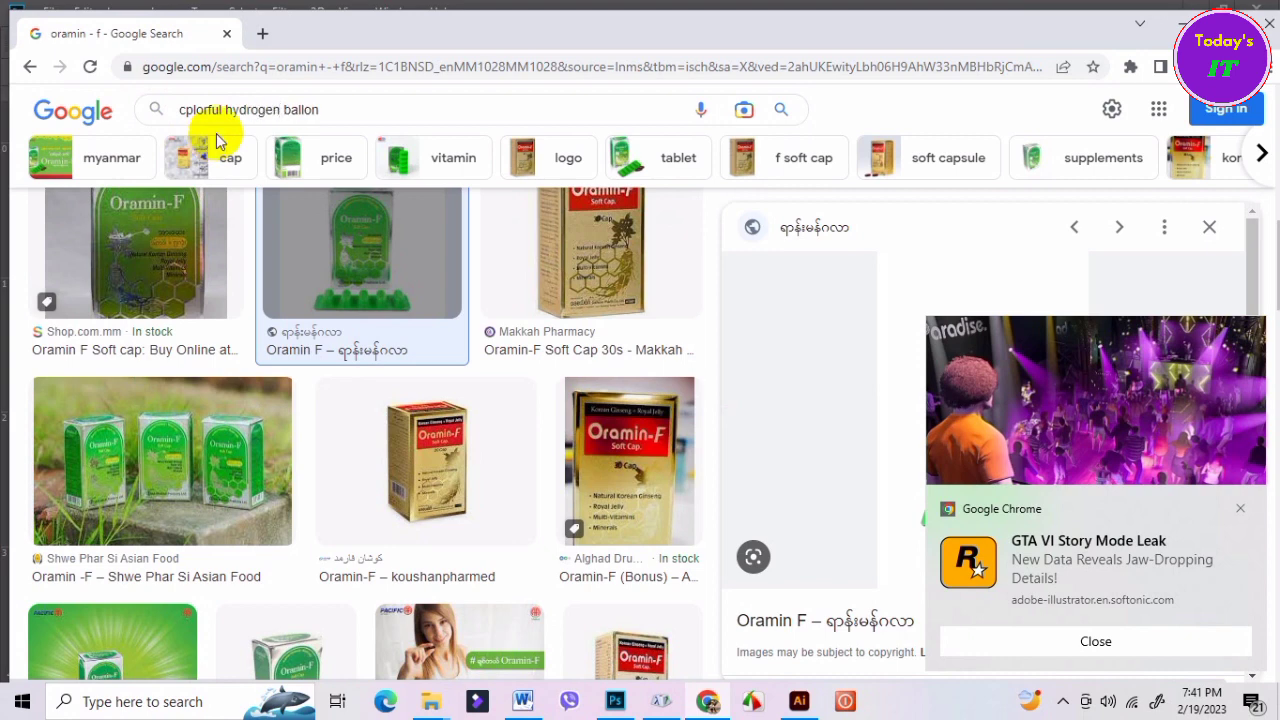
pyautogui.click(283, 110)
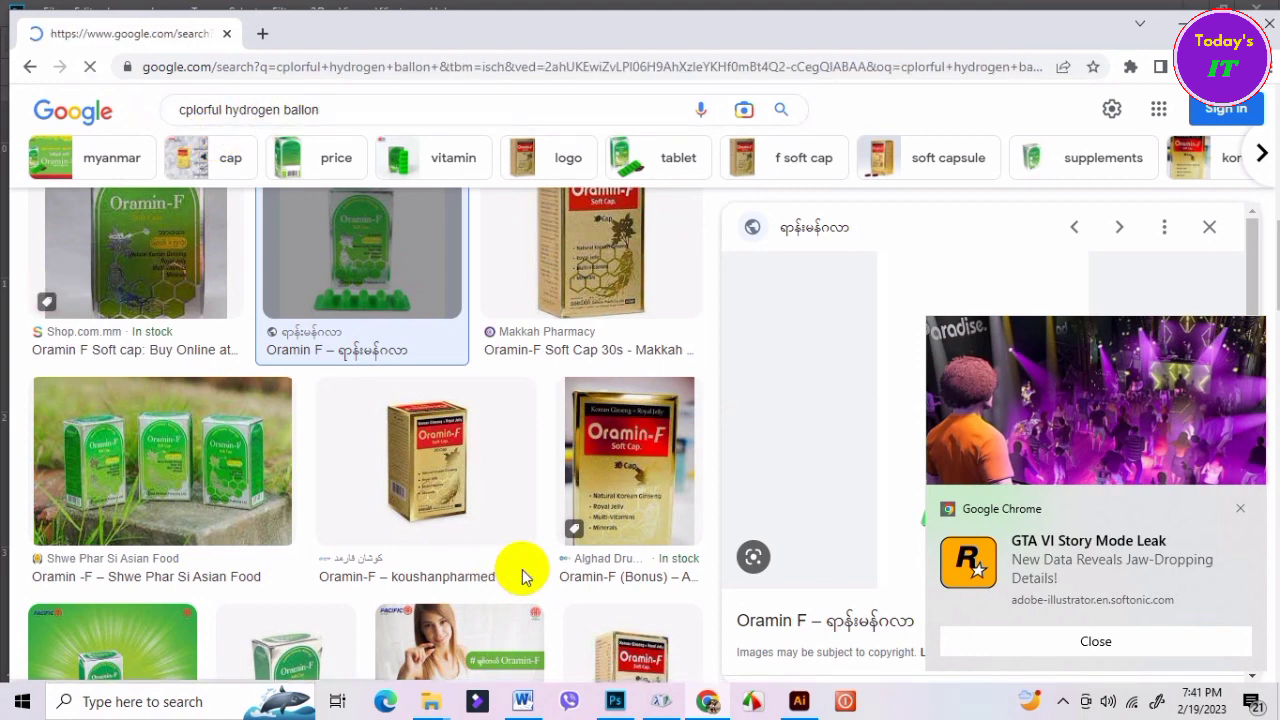
# Browse the balloon results and preview a colourful balloon image.
pyautogui.scroll(-2, 695, 575)
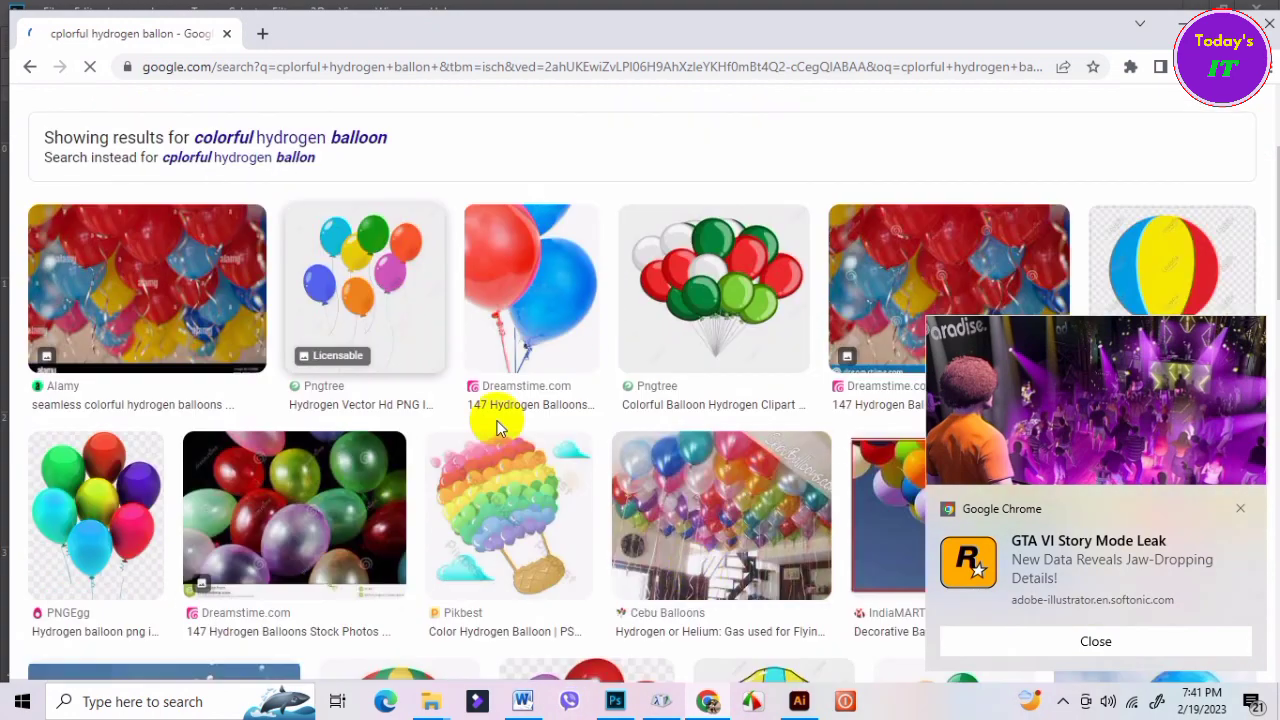
pyautogui.scroll(-2, 485, 440)
pyautogui.scroll(-2, 485, 443)
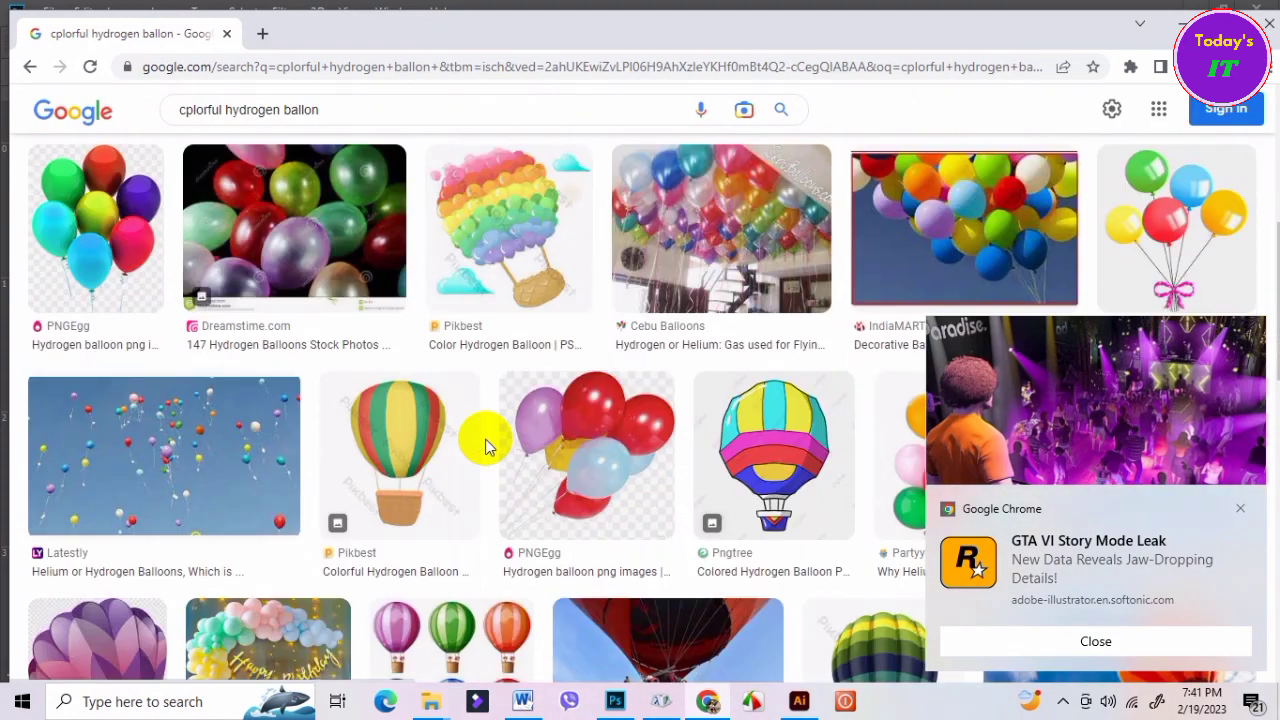
pyautogui.scroll(2, 485, 443)
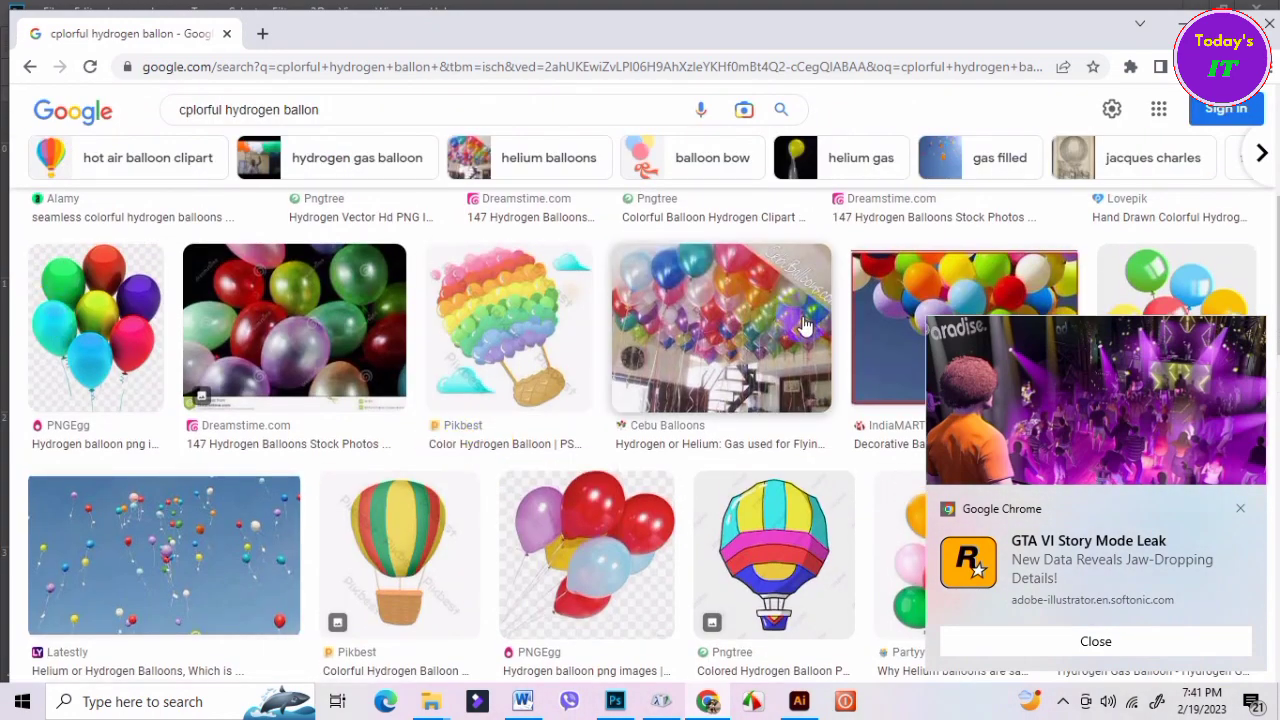
pyautogui.scroll(-2, 760, 440)
pyautogui.click(1185, 195)
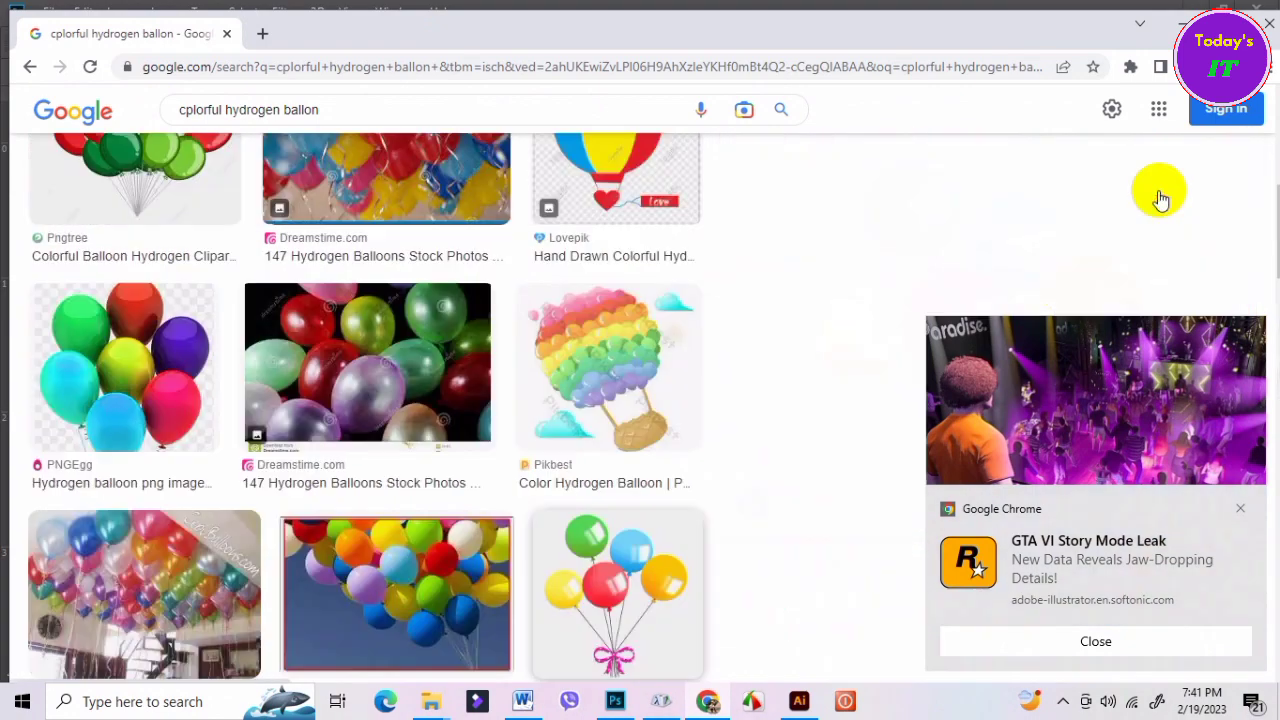
pyautogui.scroll(-3, 651, 406)
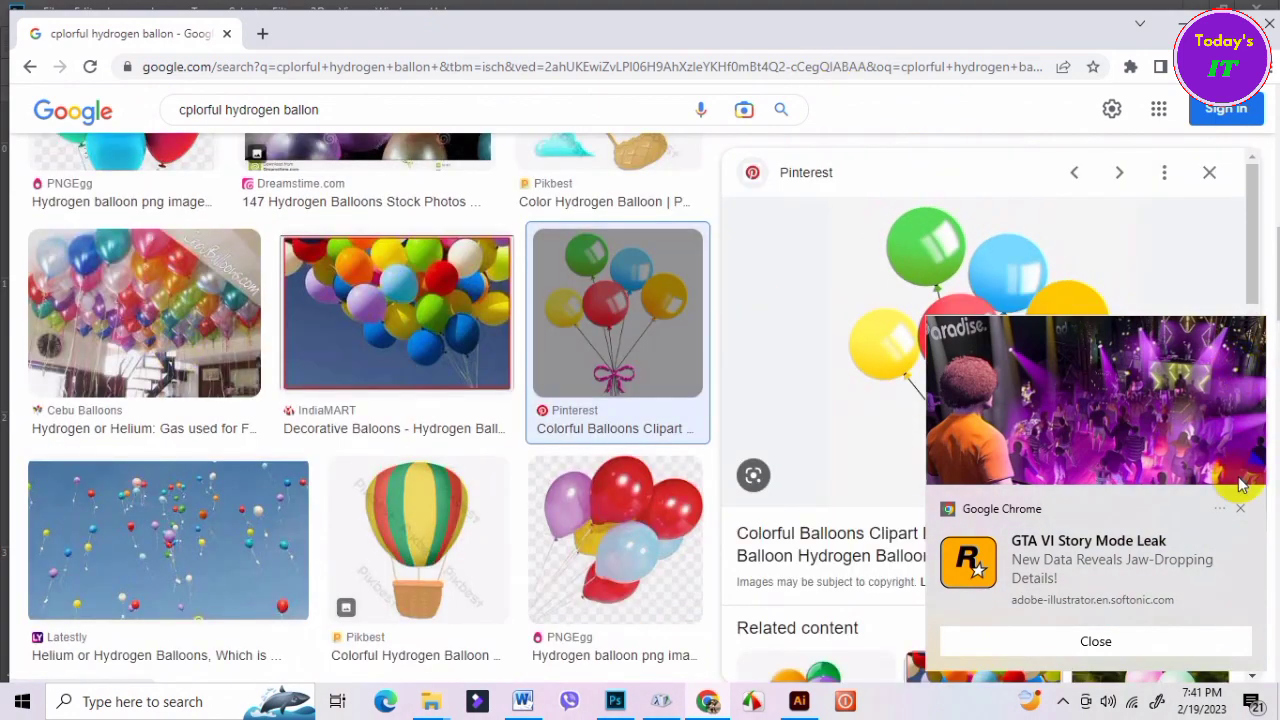
pyautogui.click(1240, 508)
pyautogui.scroll(-2, 760, 393)
pyautogui.scroll(-3, 471, 466)
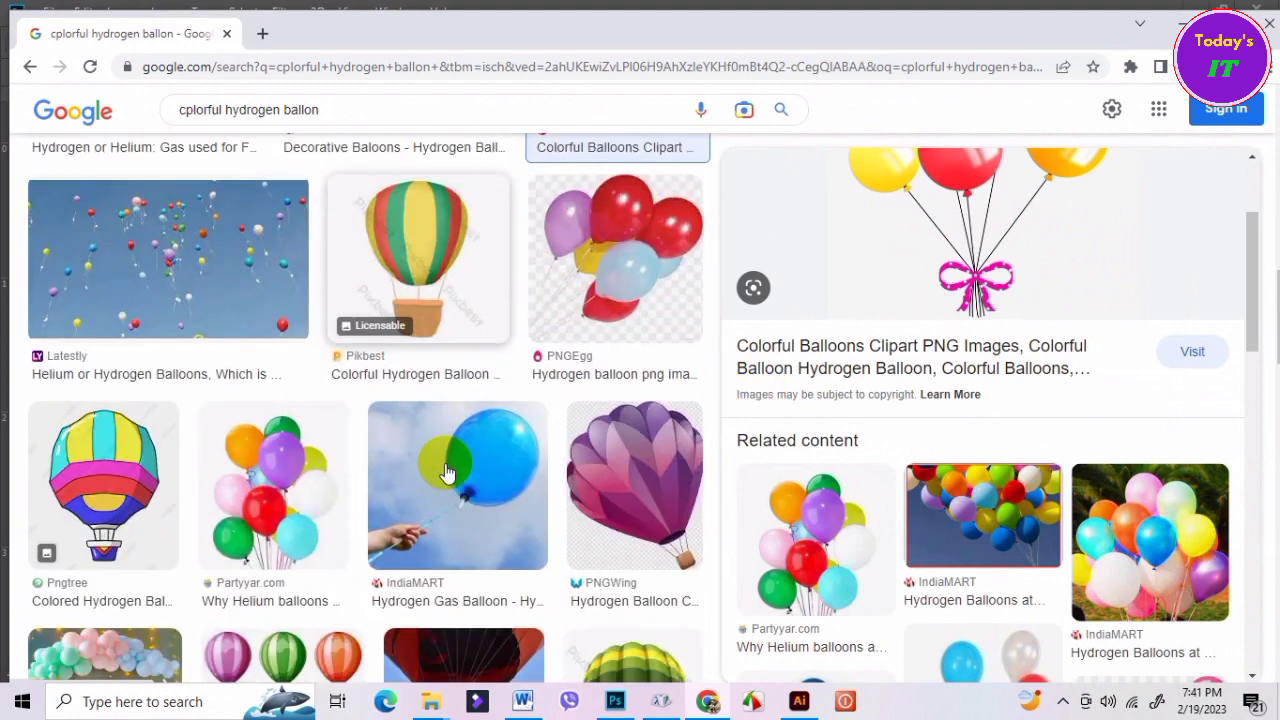
pyautogui.scroll(-2, 471, 466)
pyautogui.scroll(-2, 809, 523)
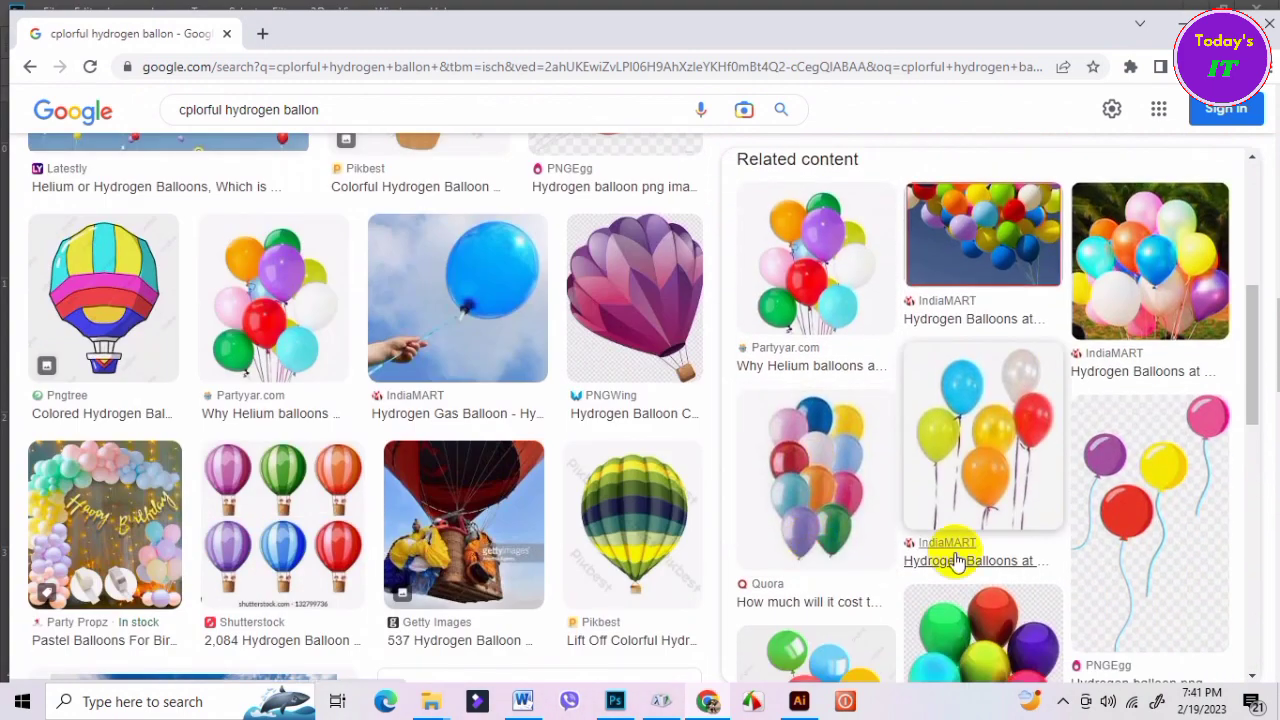
pyautogui.scroll(-4, 957, 557)
pyautogui.scroll(-1, 1072, 484)
pyautogui.scroll(-1, 1072, 484)
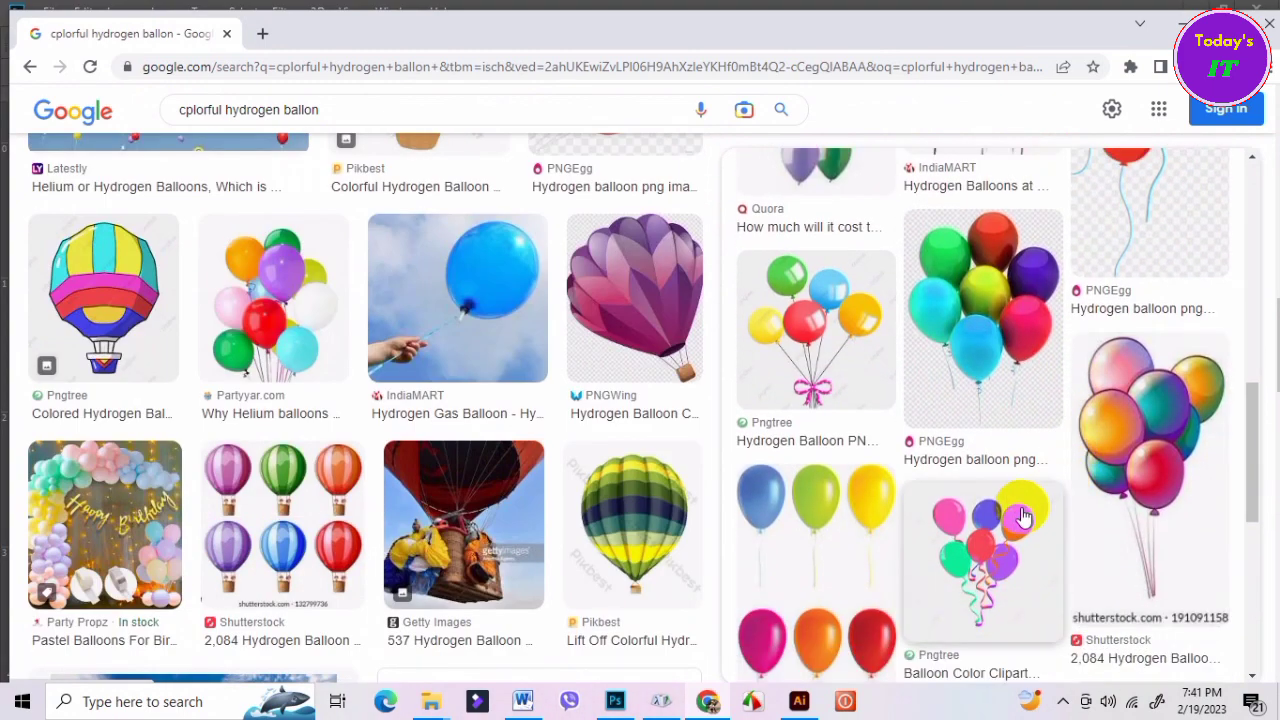
pyautogui.scroll(-1, 1025, 512)
pyautogui.scroll(-2, 1025, 512)
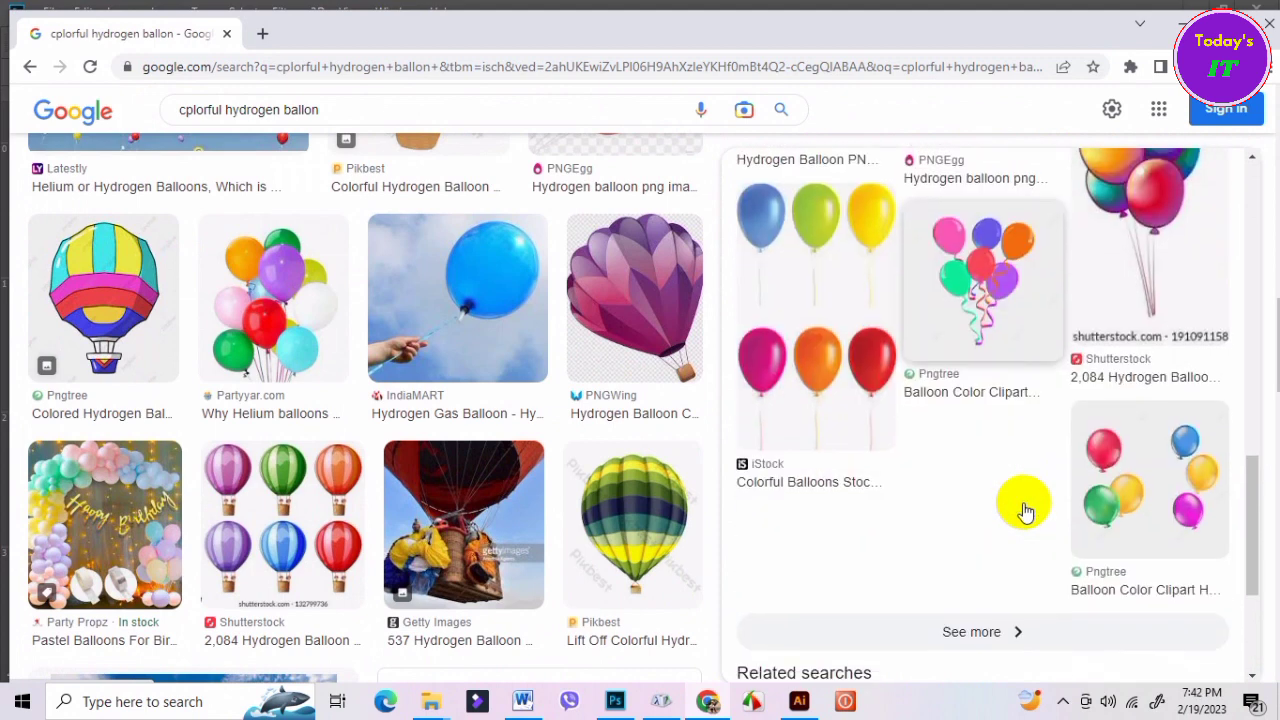
pyautogui.scroll(-1, 1025, 512)
pyautogui.scroll(1, 1025, 512)
pyautogui.scroll(-2, 1023, 510)
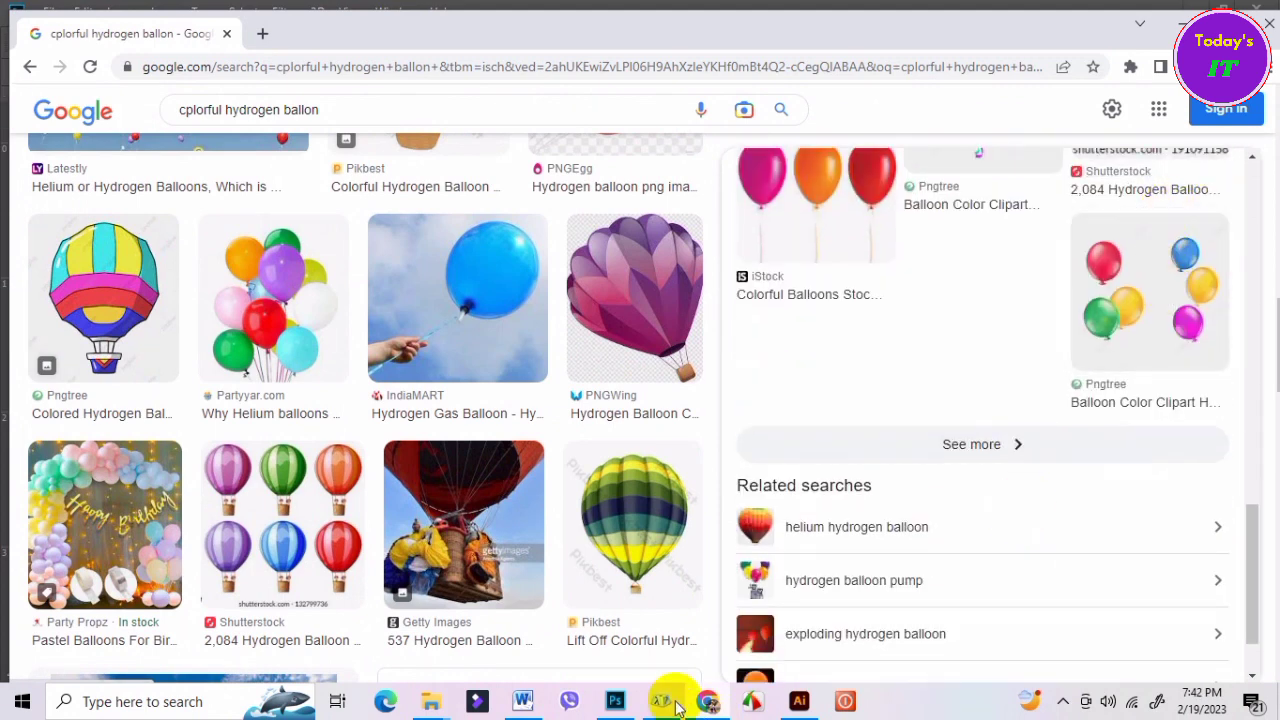
pyautogui.click(618, 703)
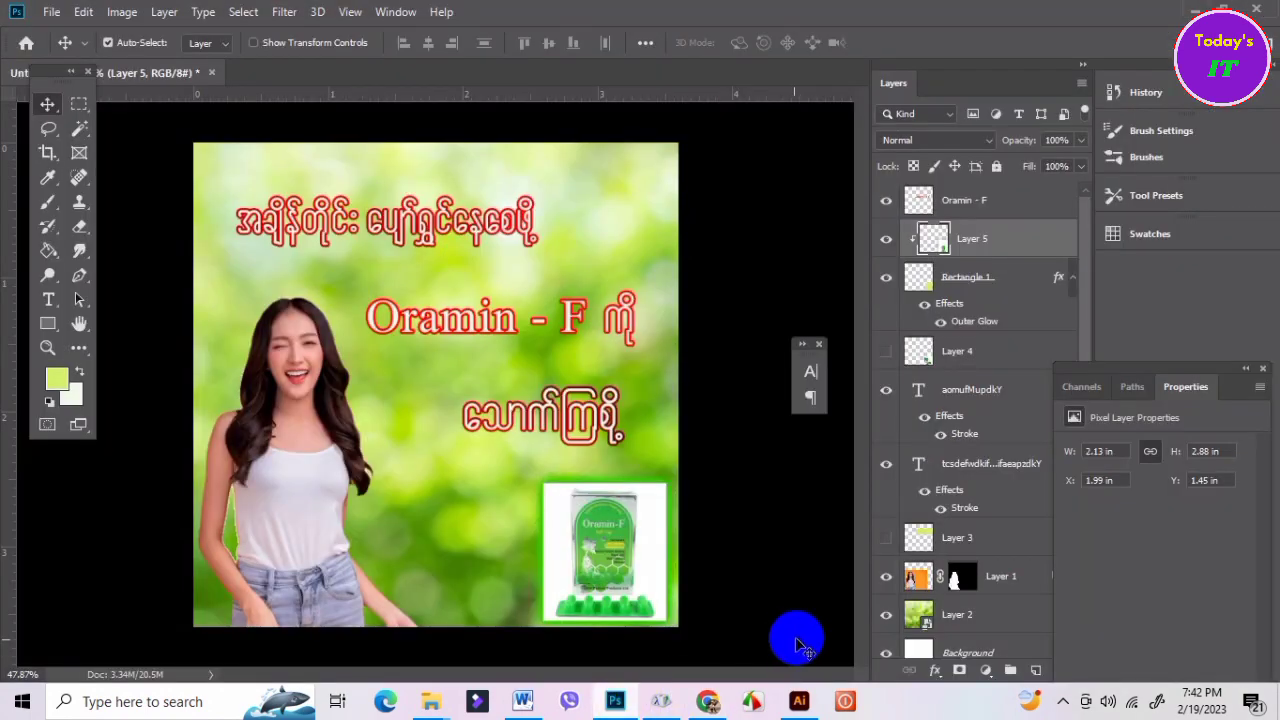
# Copy the VectorStock four-balloon cartoon image and return to Photoshop.
pyautogui.click(707, 701)
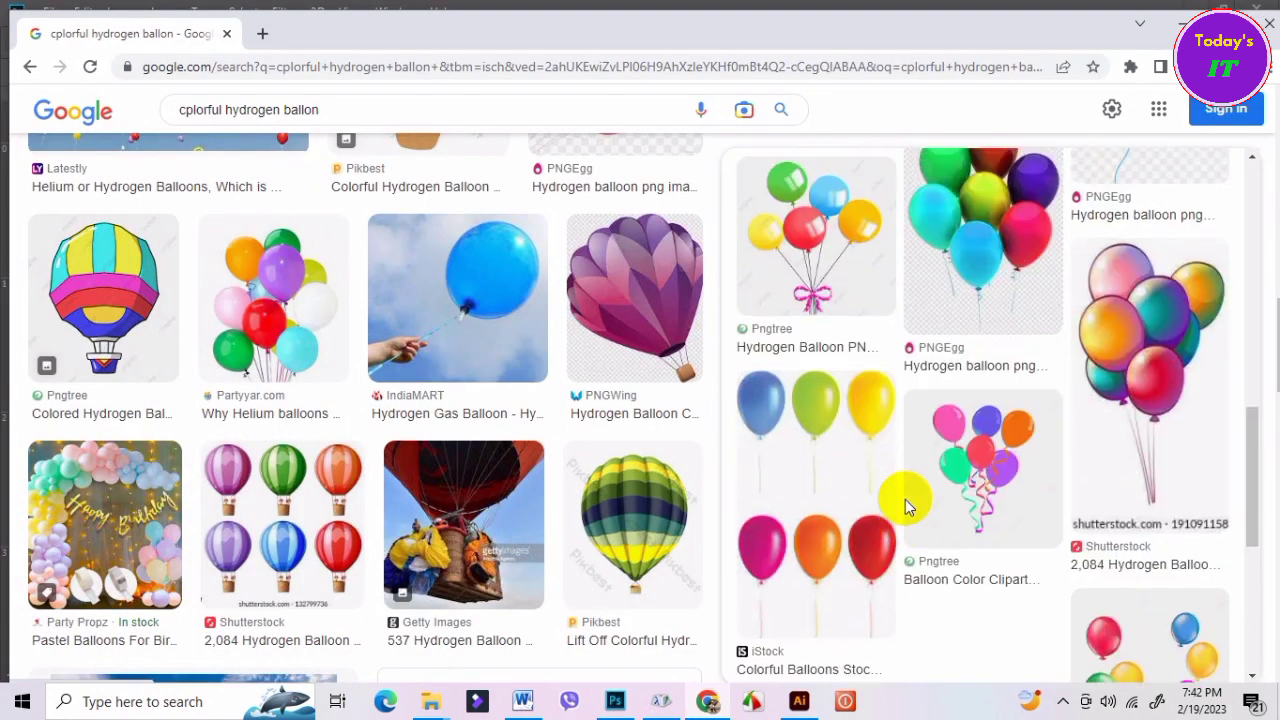
pyautogui.click(997, 476)
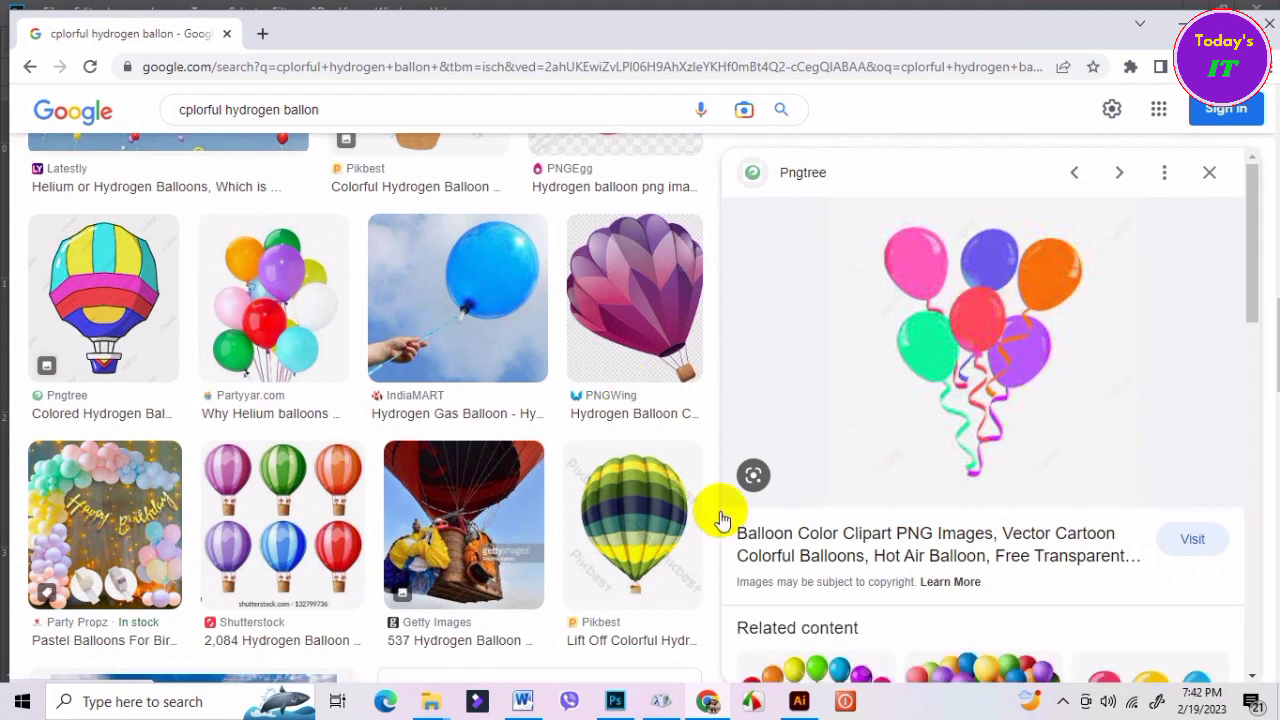
pyautogui.scroll(-2, 1097, 643)
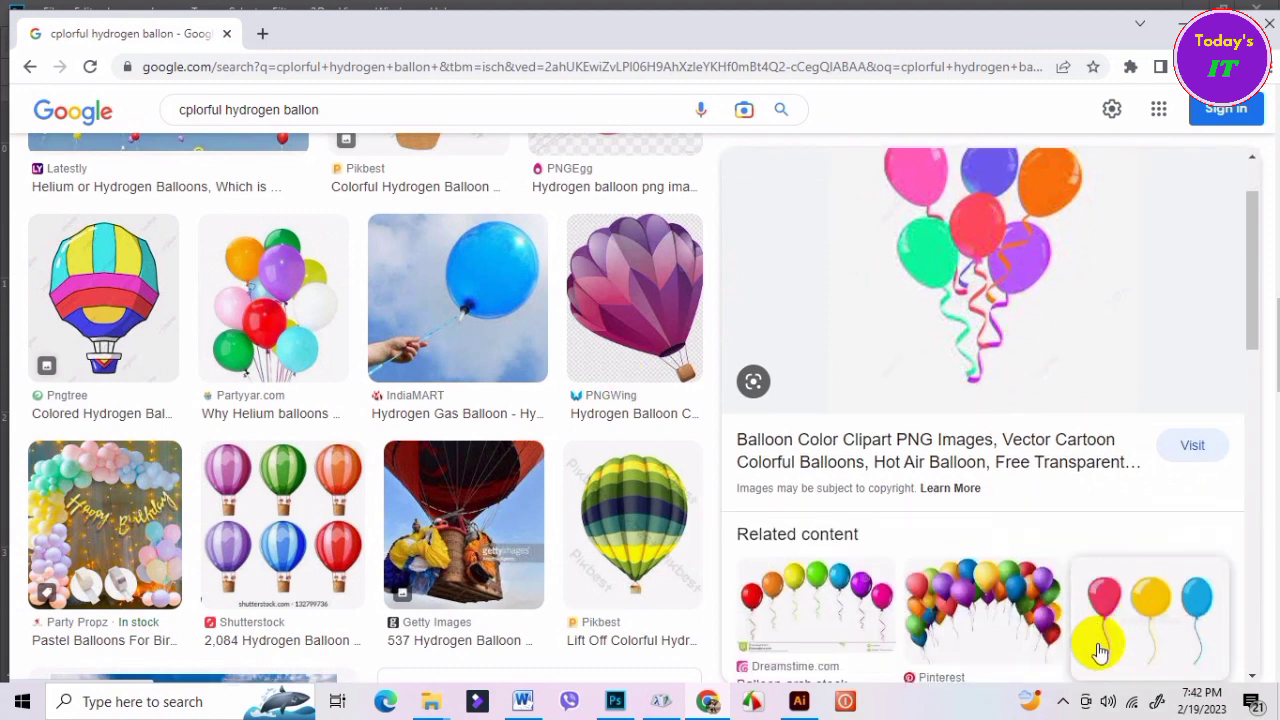
pyautogui.scroll(-3, 1115, 640)
pyautogui.scroll(-4, 1120, 643)
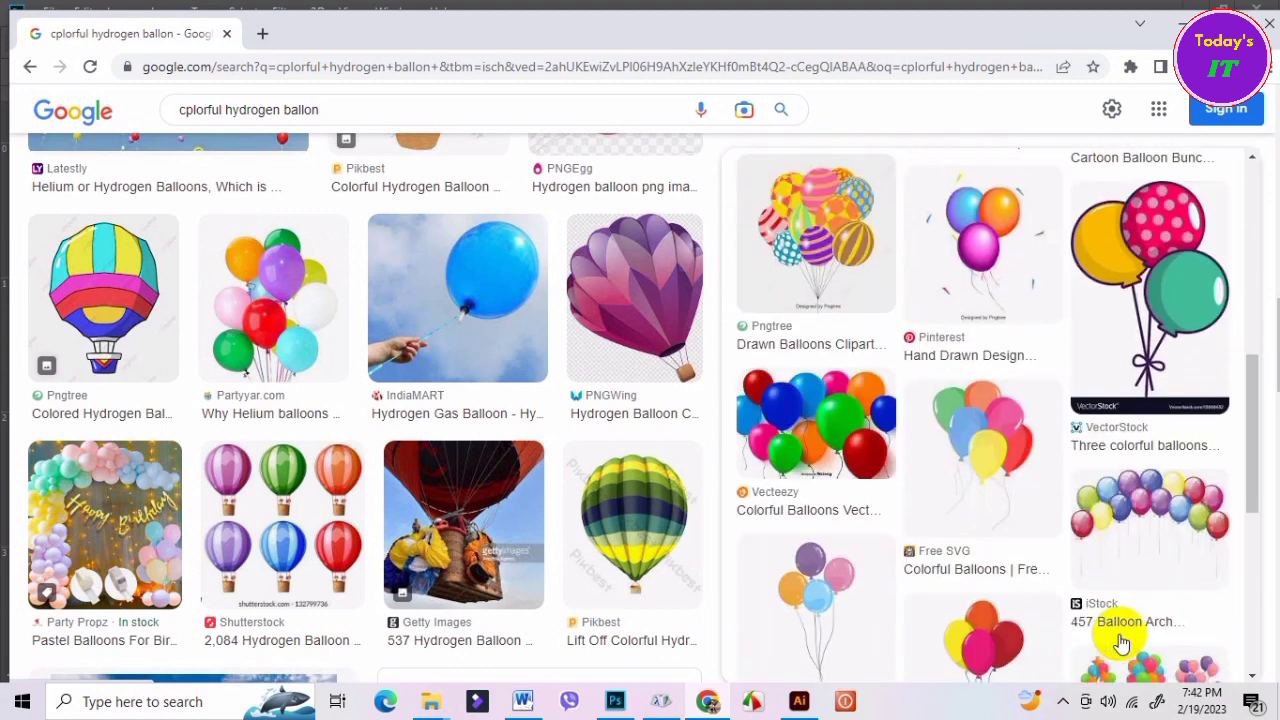
pyautogui.scroll(-2, 1122, 636)
pyautogui.click(1043, 555)
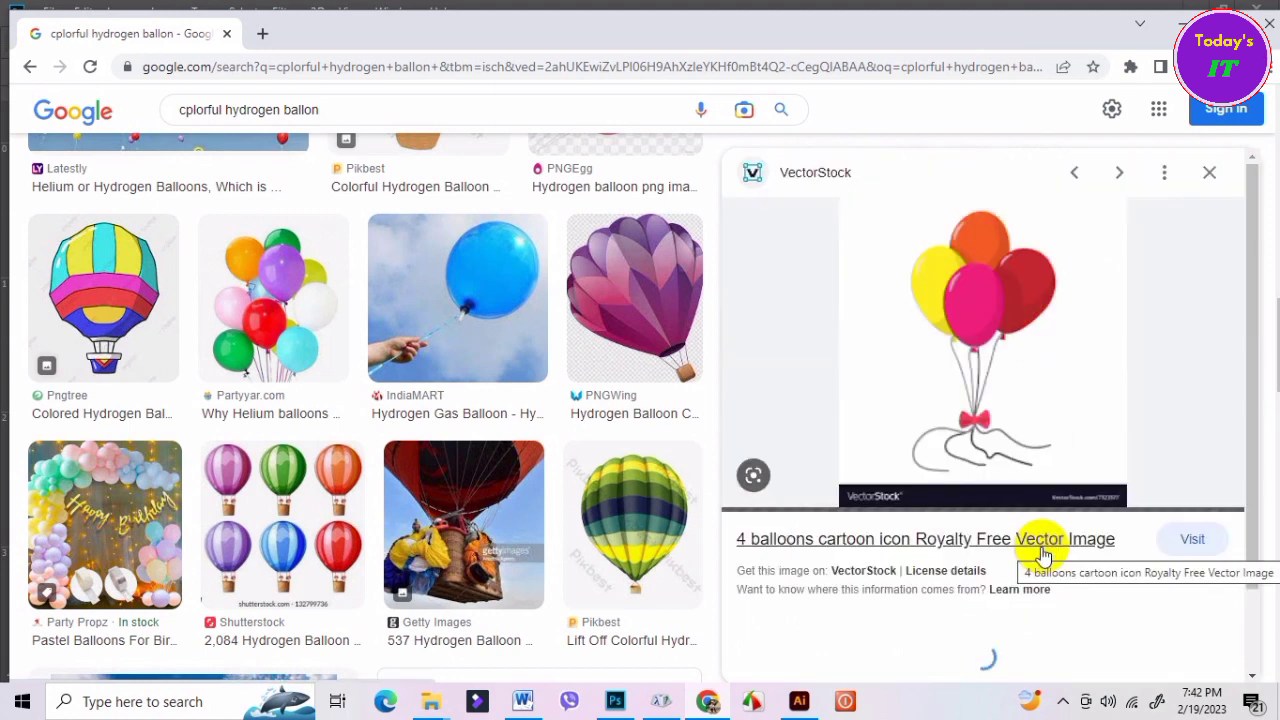
pyautogui.rightClick(940, 290)
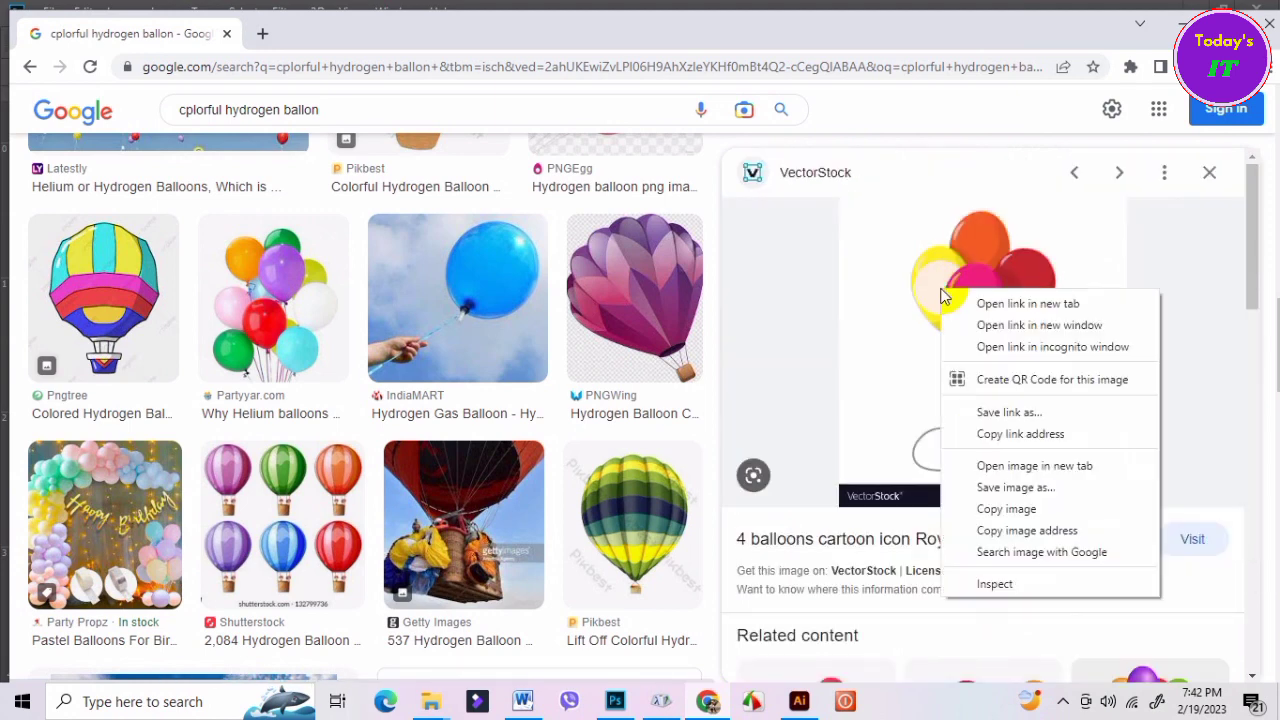
pyautogui.click(1022, 510)
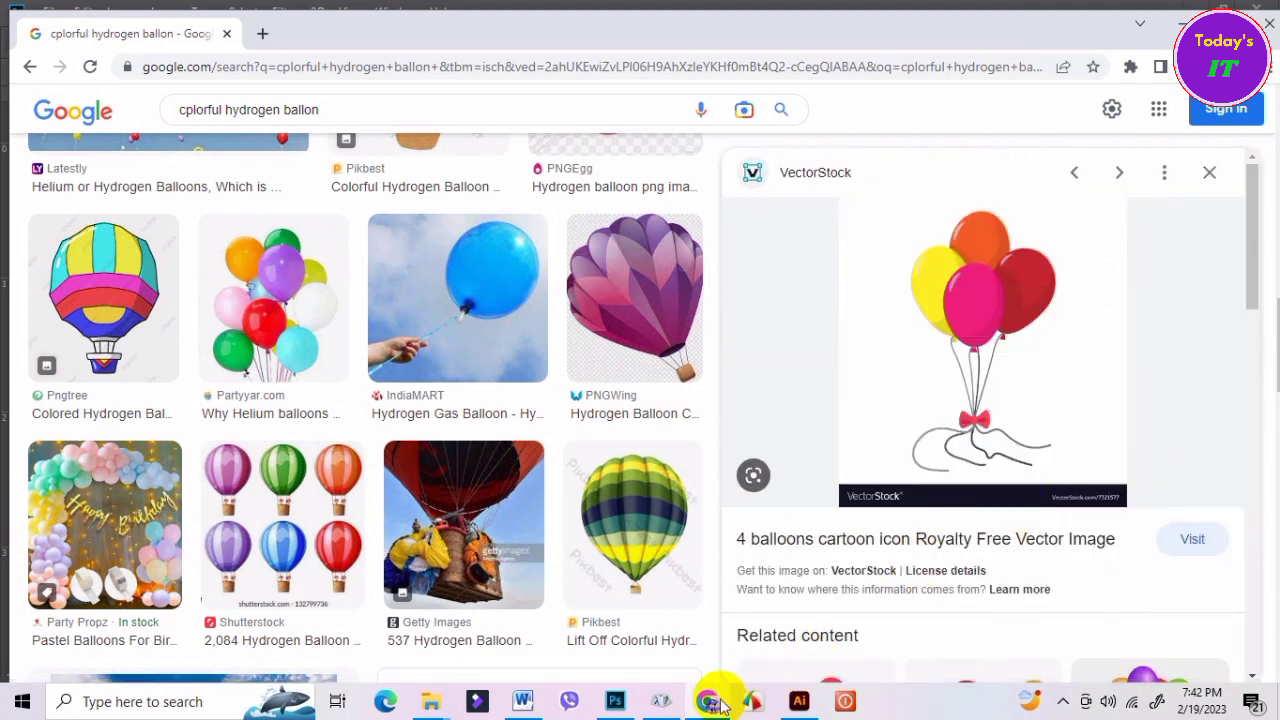
pyautogui.click(615, 701)
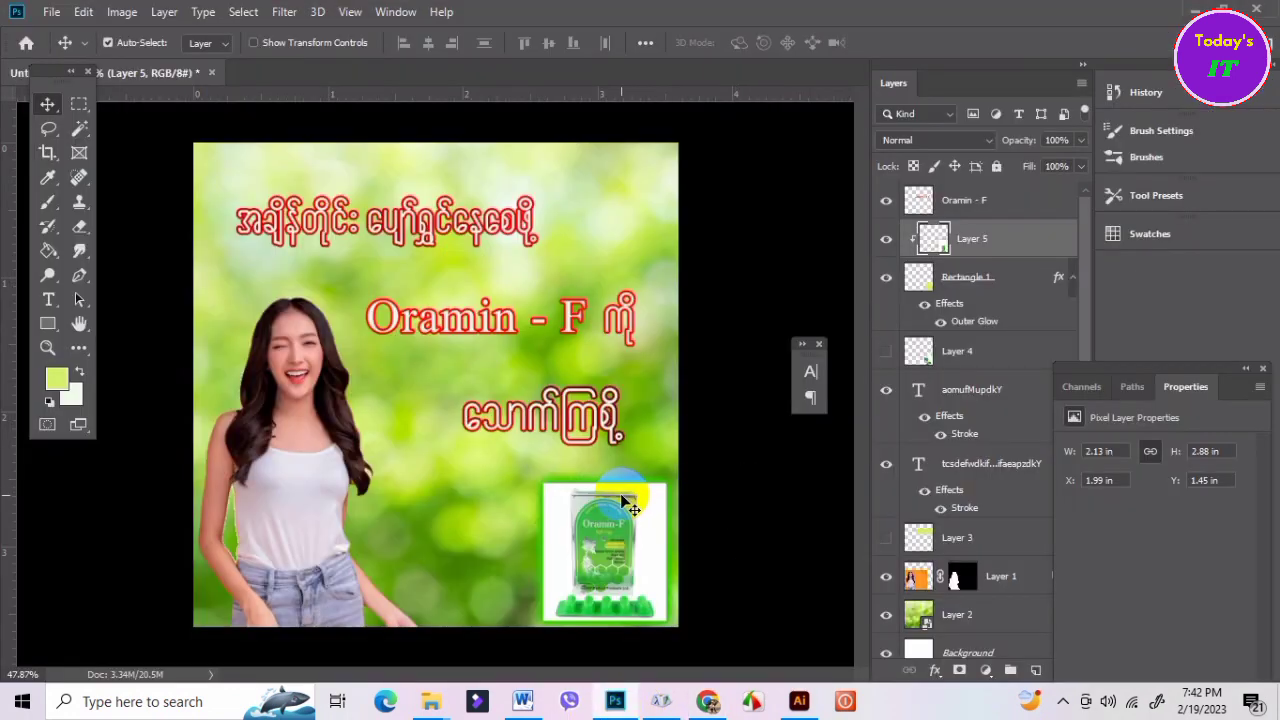
# Paste the balloons as Layer 6, nudge it right, and stack it above Oramin - F.
pyautogui.hotkey('ctrl', 'v')
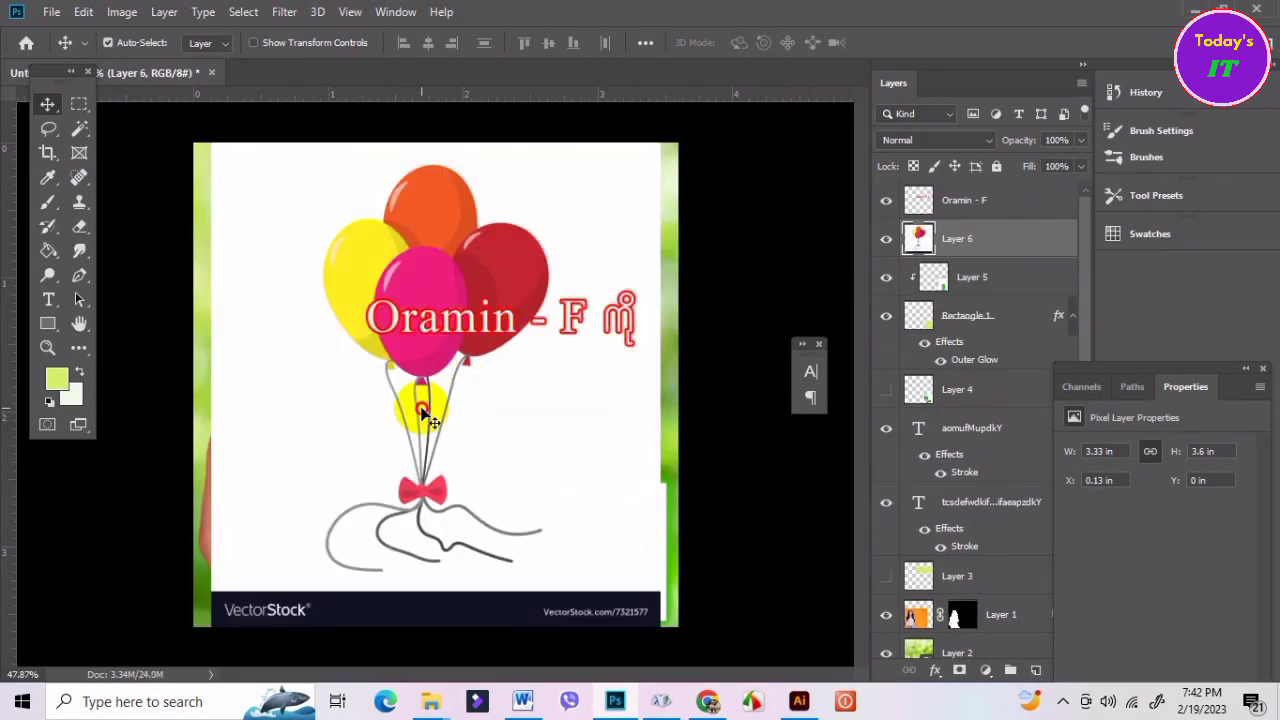
pyautogui.moveTo(421, 412); pyautogui.dragTo(446, 420)
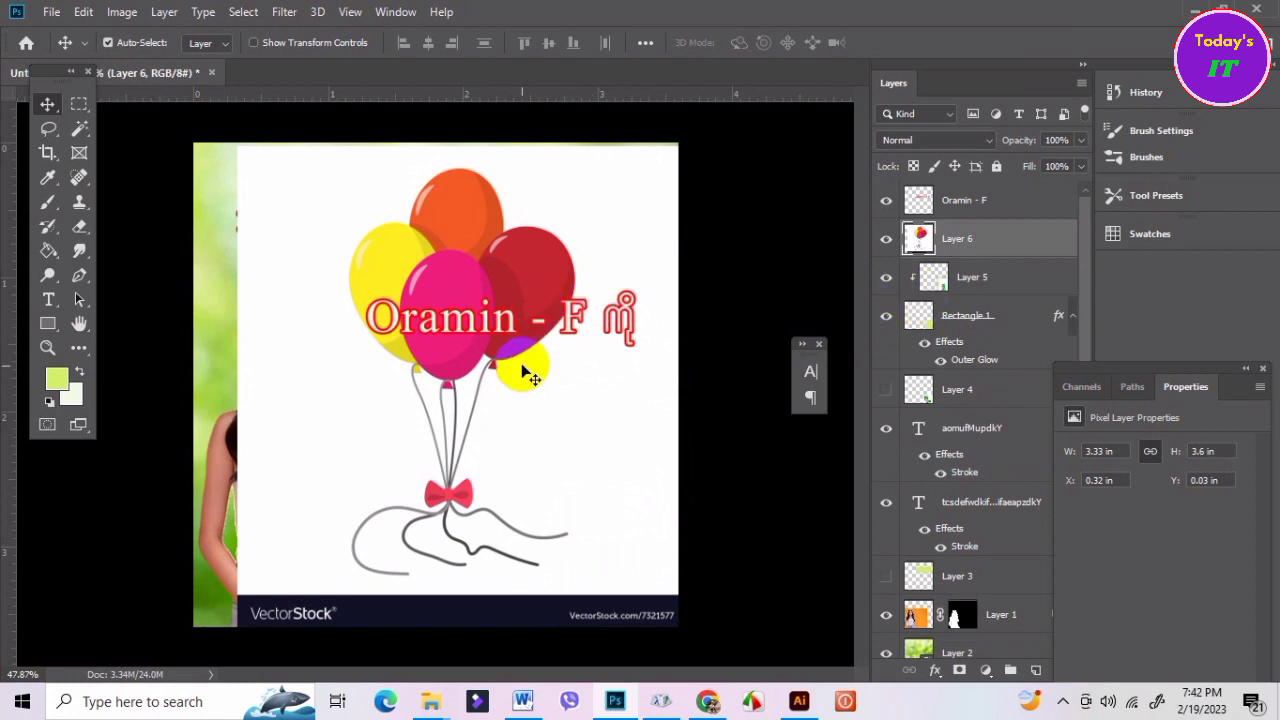
pyautogui.moveTo(985, 207); pyautogui.dragTo(989, 204)
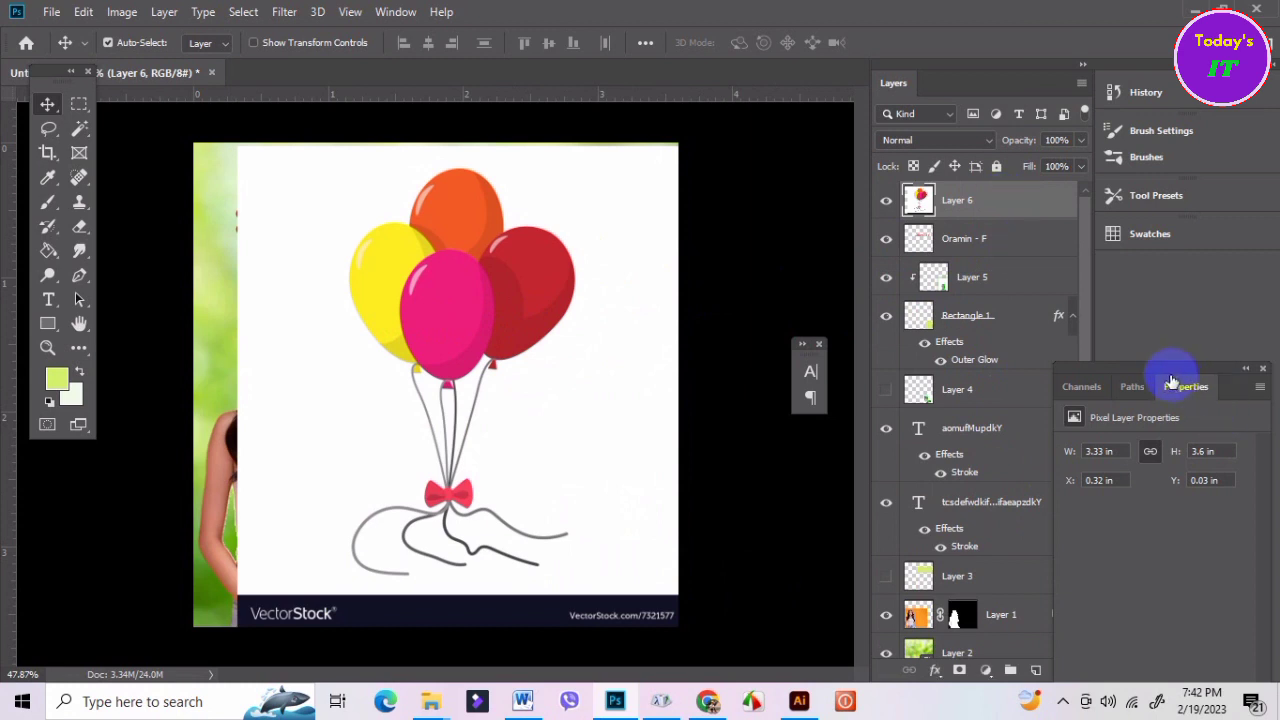
# Set Layer 6's Blend If This Layer range to 44–240, hiding the white background and VectorStock bar.
pyautogui.doubleClick(985, 211)
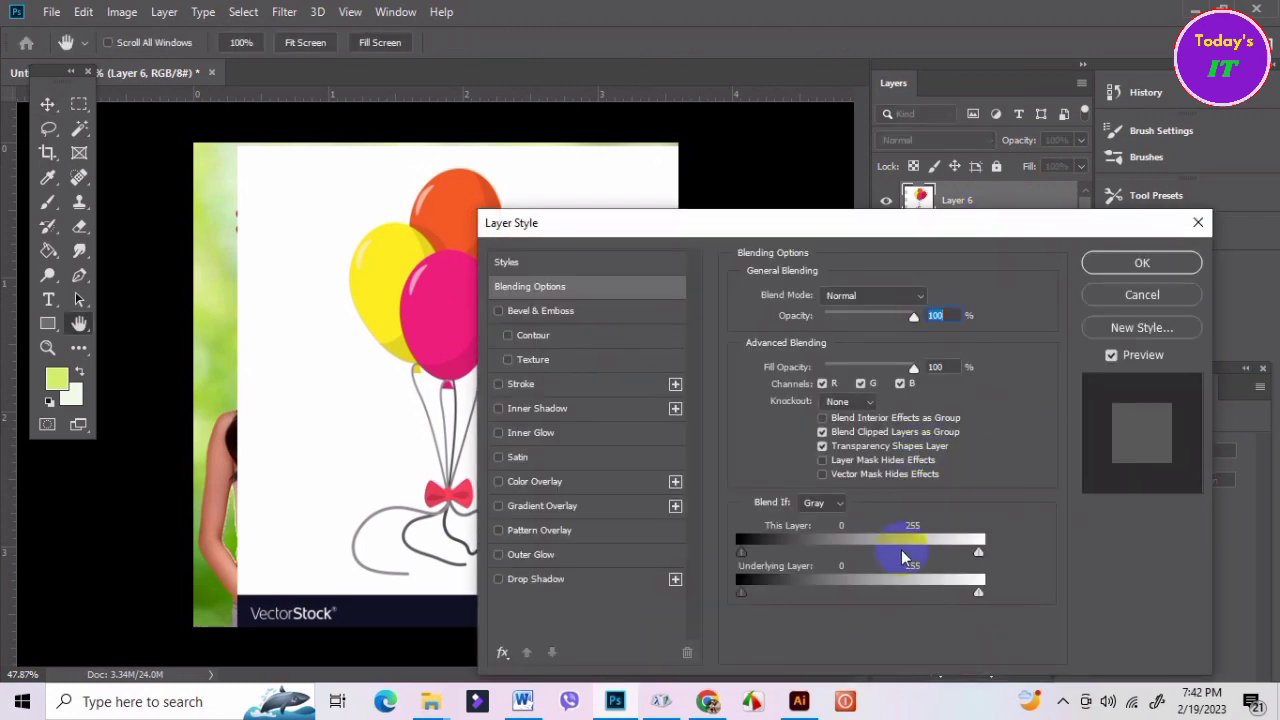
pyautogui.moveTo(866, 224); pyautogui.dragTo(1014, 214)
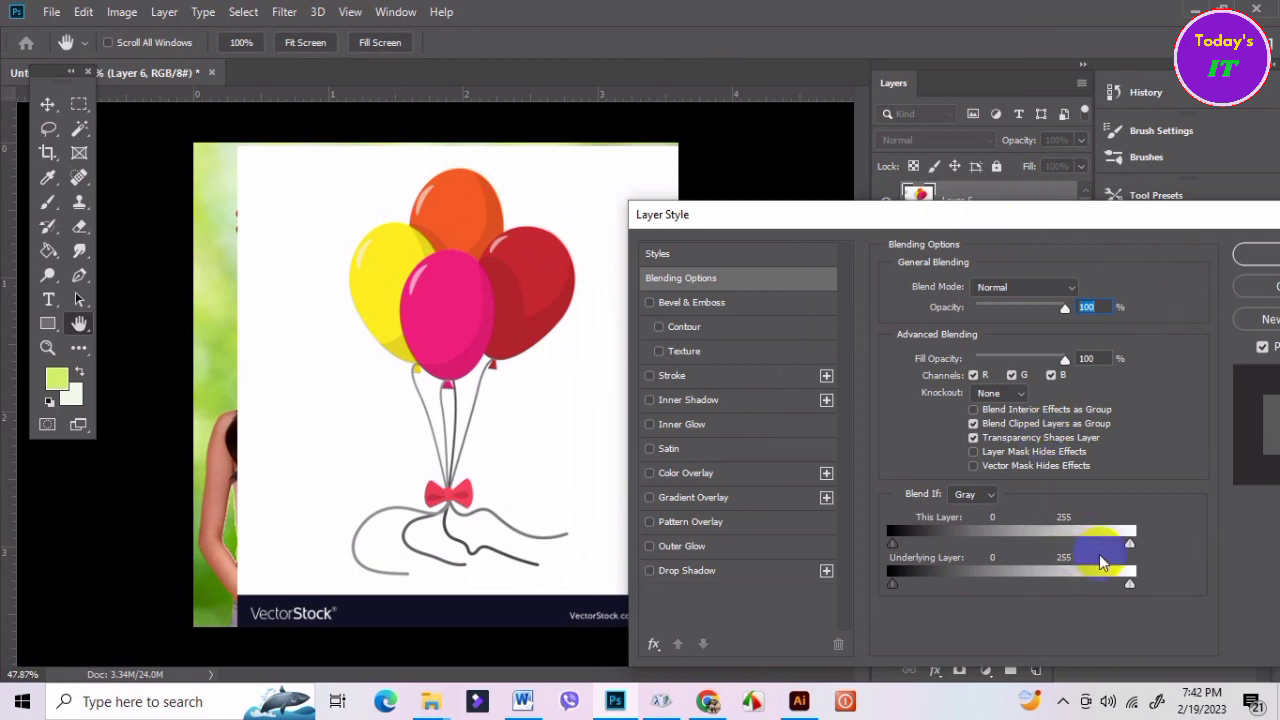
pyautogui.moveTo(1134, 549); pyautogui.dragTo(1100, 551)
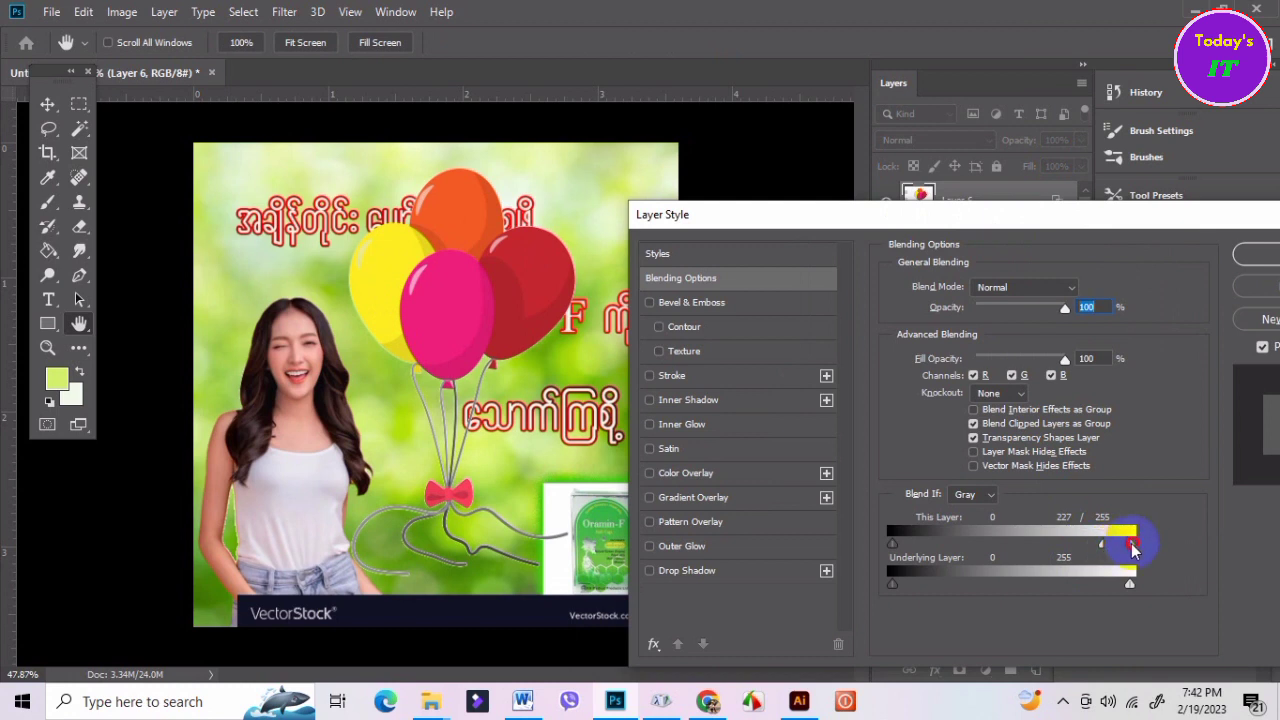
pyautogui.moveTo(1133, 549)
pyautogui.mouseDown()
pyautogui.moveTo(1055, 560)
pyautogui.moveTo(1063, 545)
pyautogui.moveTo(1100, 547)
pyautogui.mouseUp()
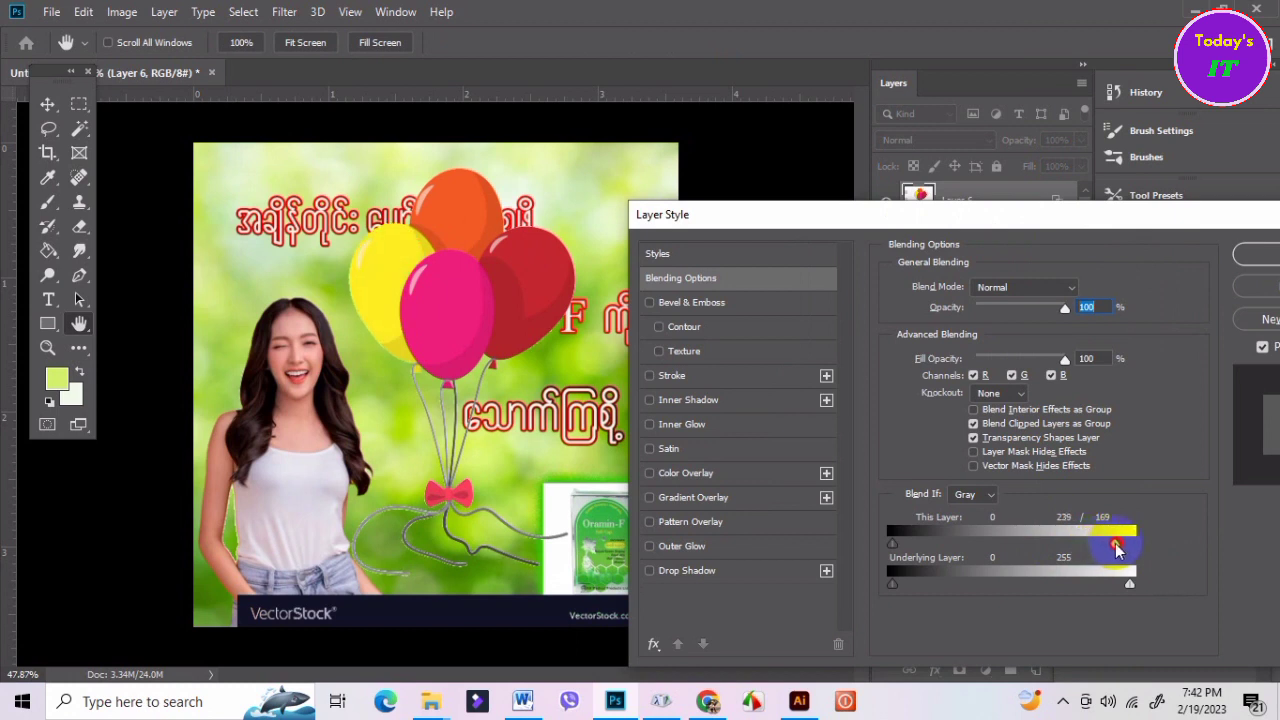
pyautogui.moveTo(1117, 547); pyautogui.dragTo(1116, 546)
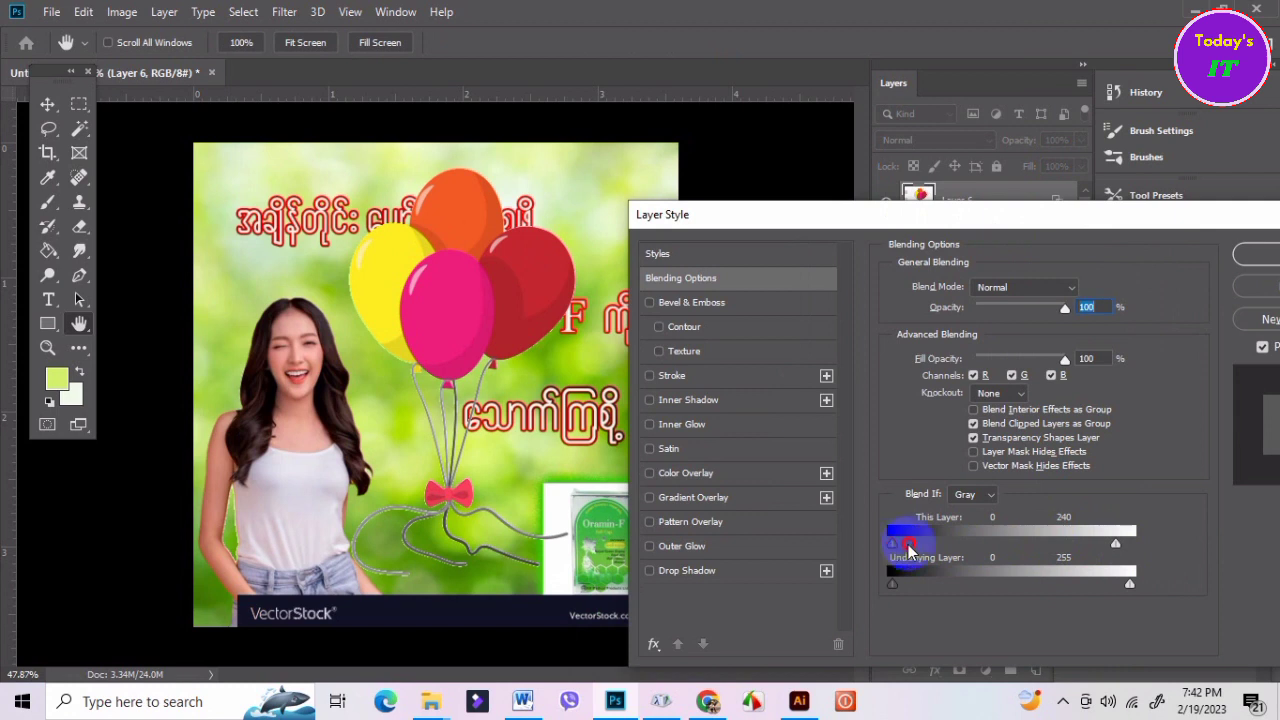
pyautogui.moveTo(909, 548)
pyautogui.mouseDown()
pyautogui.moveTo(956, 551)
pyautogui.moveTo(892, 548)
pyautogui.moveTo(938, 544)
pyautogui.mouseUp()
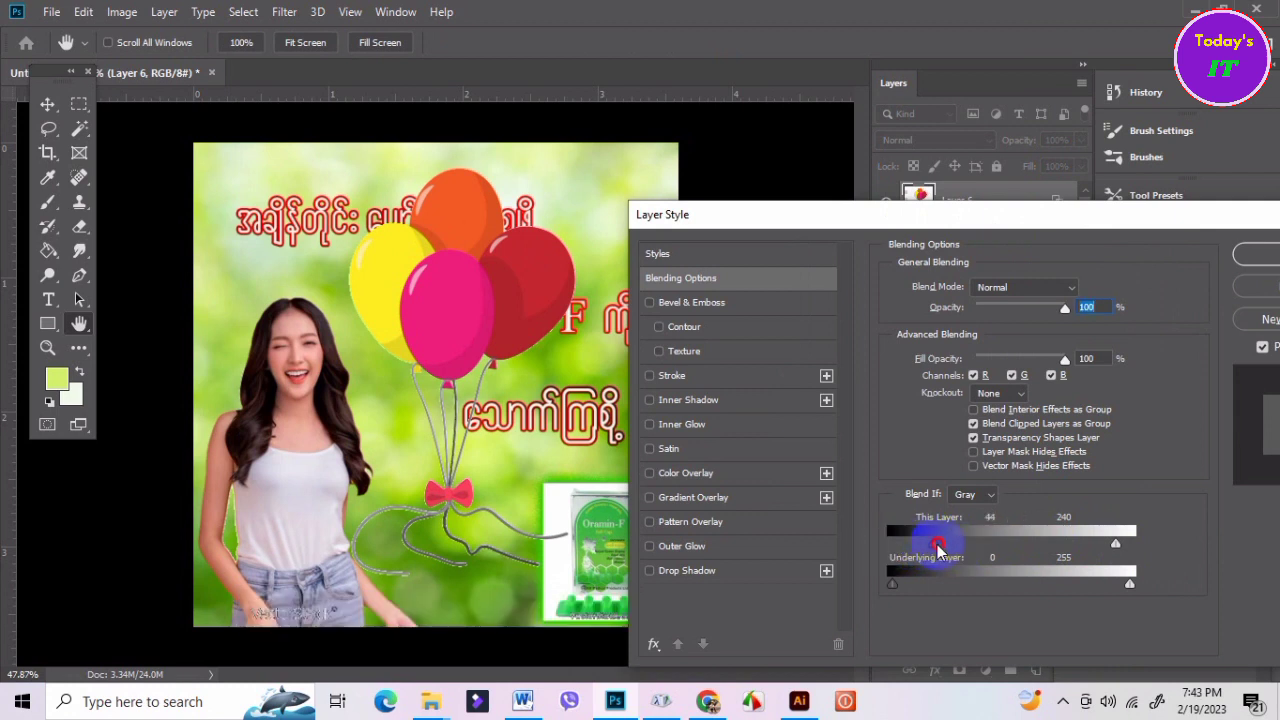
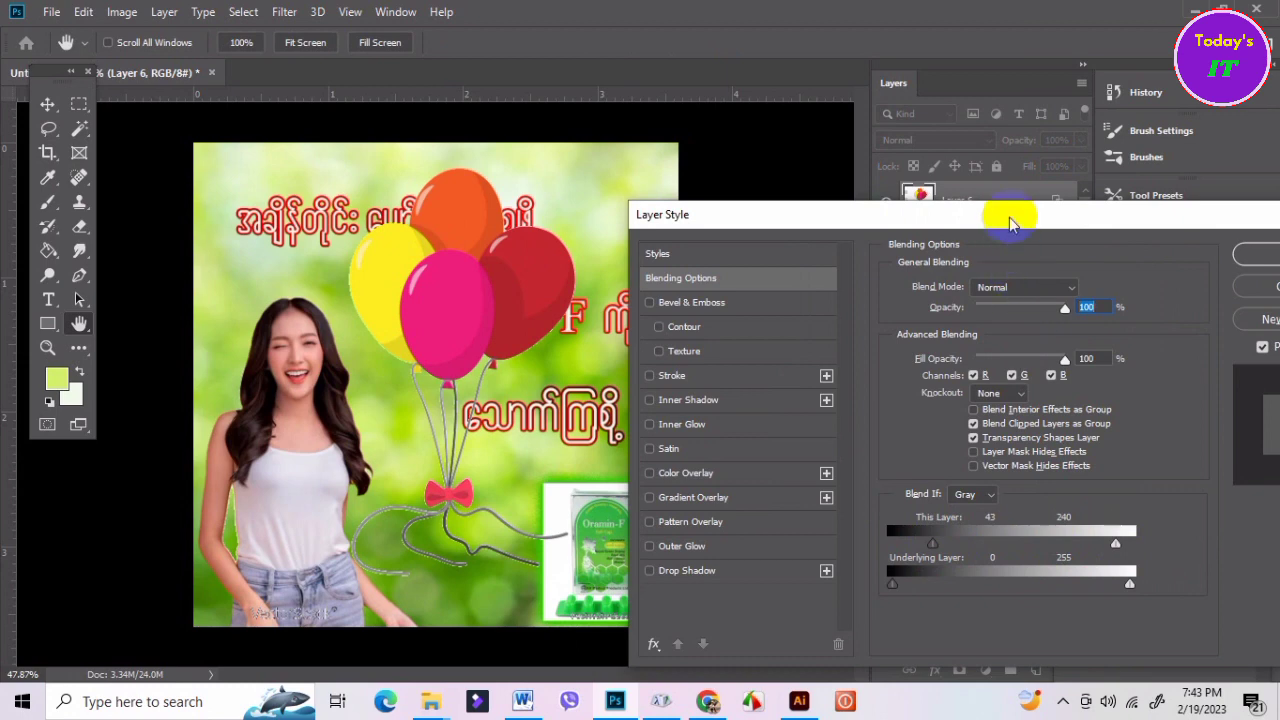
# Confirm the blending settings, then move the balloons up-right and shrink them to about 39%.
pyautogui.moveTo(1009, 217); pyautogui.dragTo(848, 310)
pyautogui.click(1133, 348)
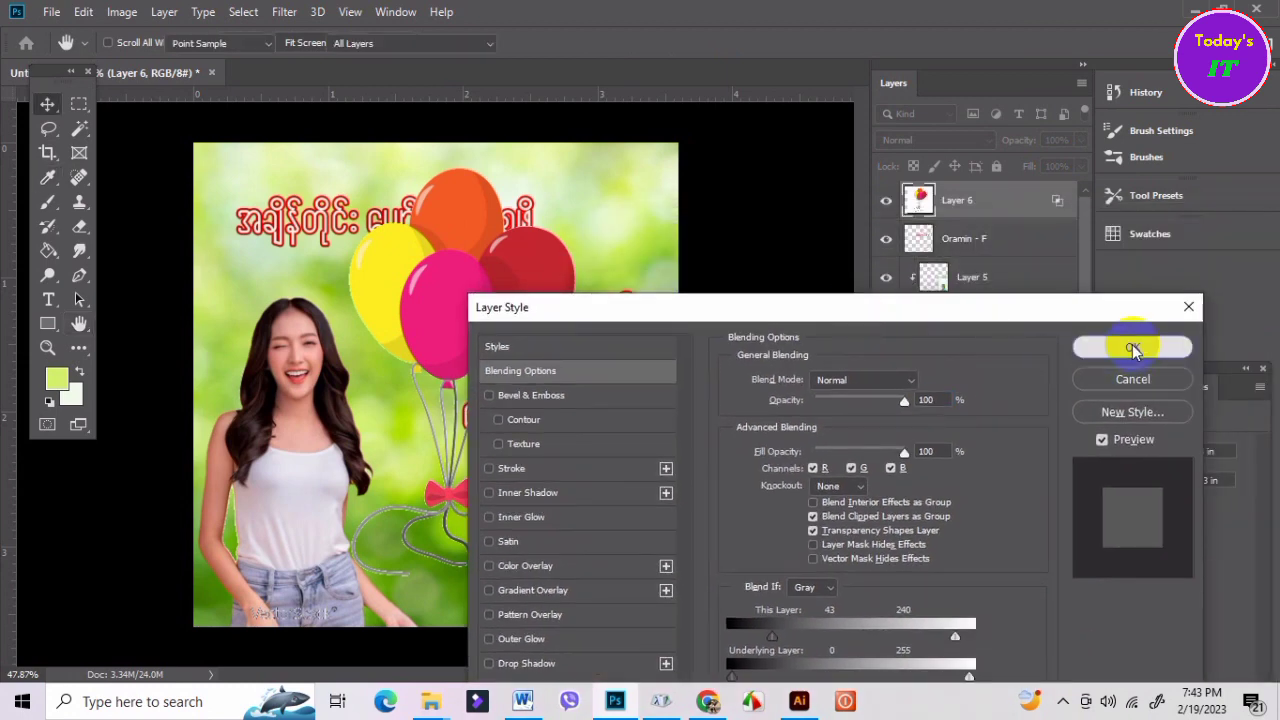
pyautogui.moveTo(452, 325)
pyautogui.mouseDown()
pyautogui.moveTo(560, 303)
pyautogui.moveTo(556, 318)
pyautogui.mouseUp()
pyautogui.hotkey('ctrl', 't')
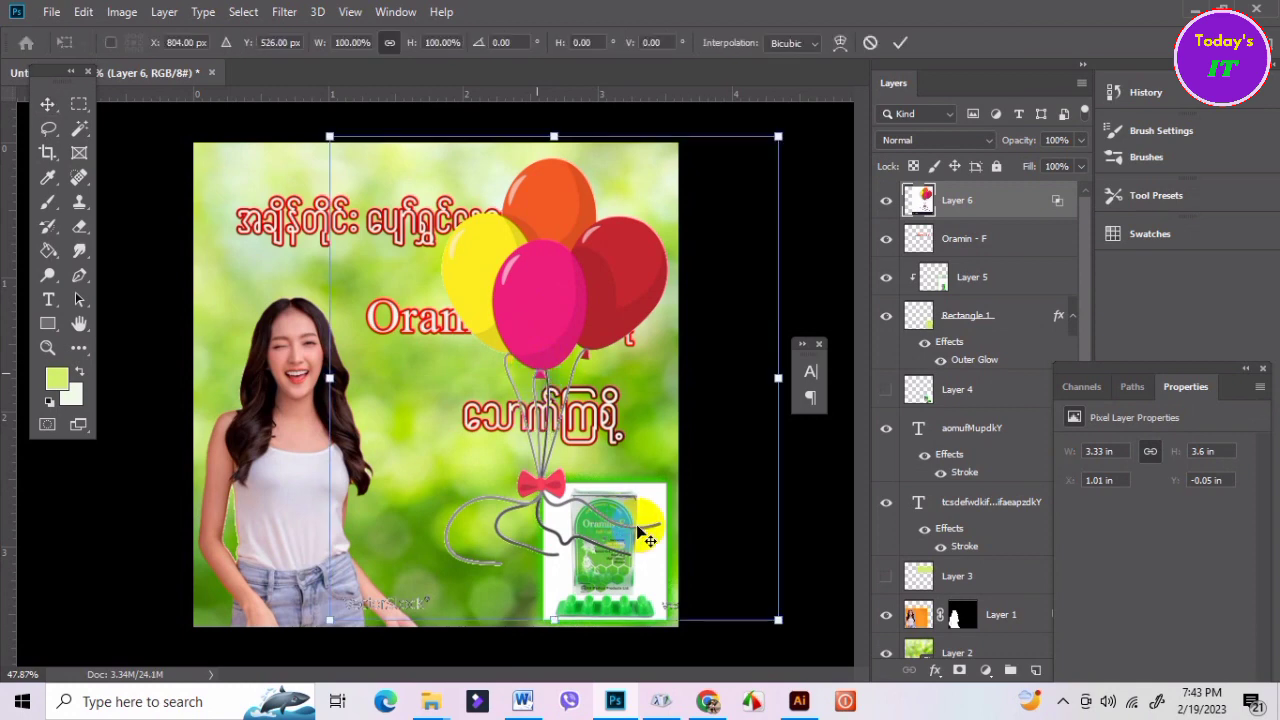
pyautogui.moveTo(779, 619); pyautogui.dragTo(503, 320)
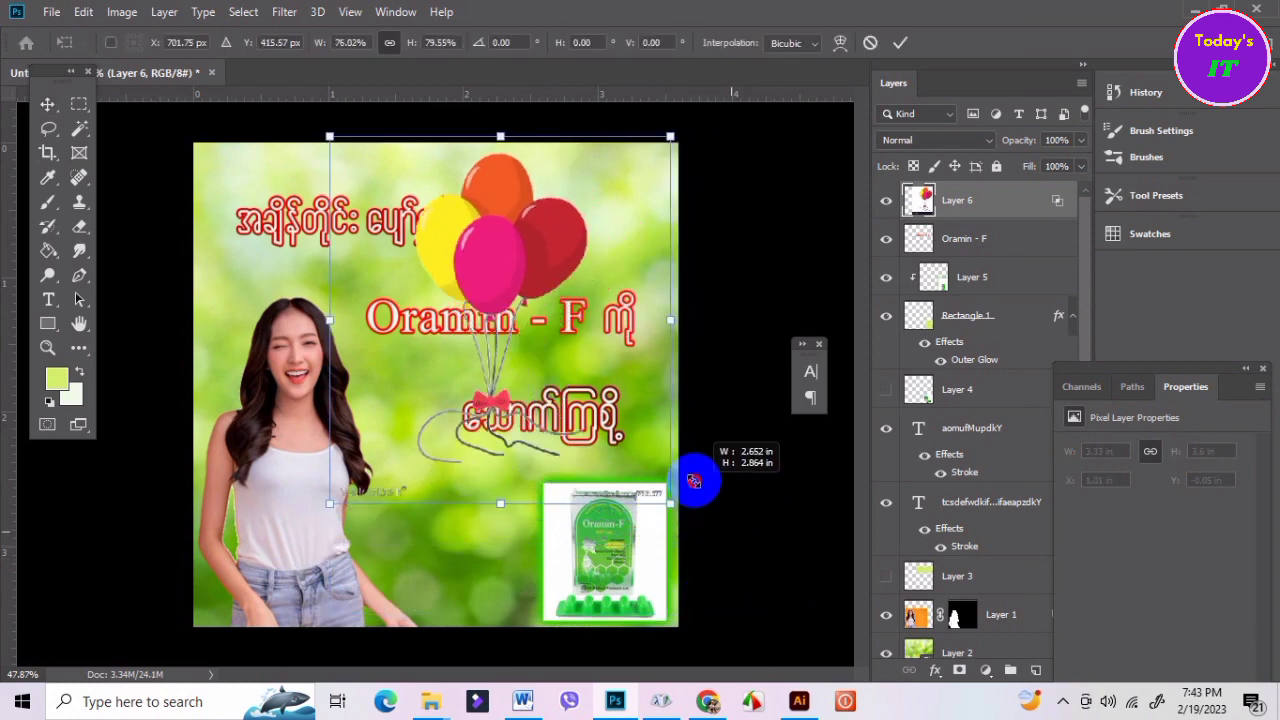
pyautogui.click(898, 40)
# Move the balloons to the top-right corner, rotate them slightly, then delete the balloon layer.
pyautogui.moveTo(440, 195); pyautogui.dragTo(620, 204)
pyautogui.hotkey('ctrl', 't')
pyautogui.moveTo(700, 323)
pyautogui.mouseDown()
pyautogui.moveTo(762, 323)
pyautogui.moveTo(652, 275)
pyautogui.moveTo(684, 276)
pyautogui.mouseUp()
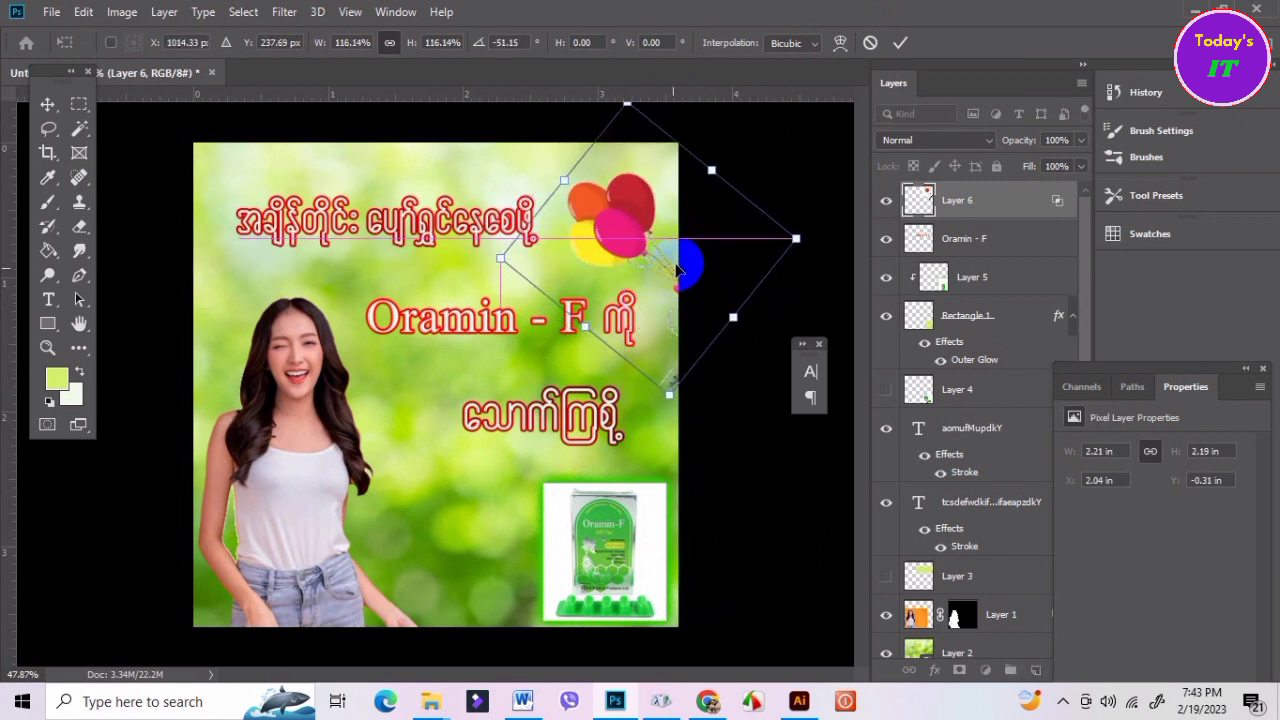
pyautogui.click(900, 43)
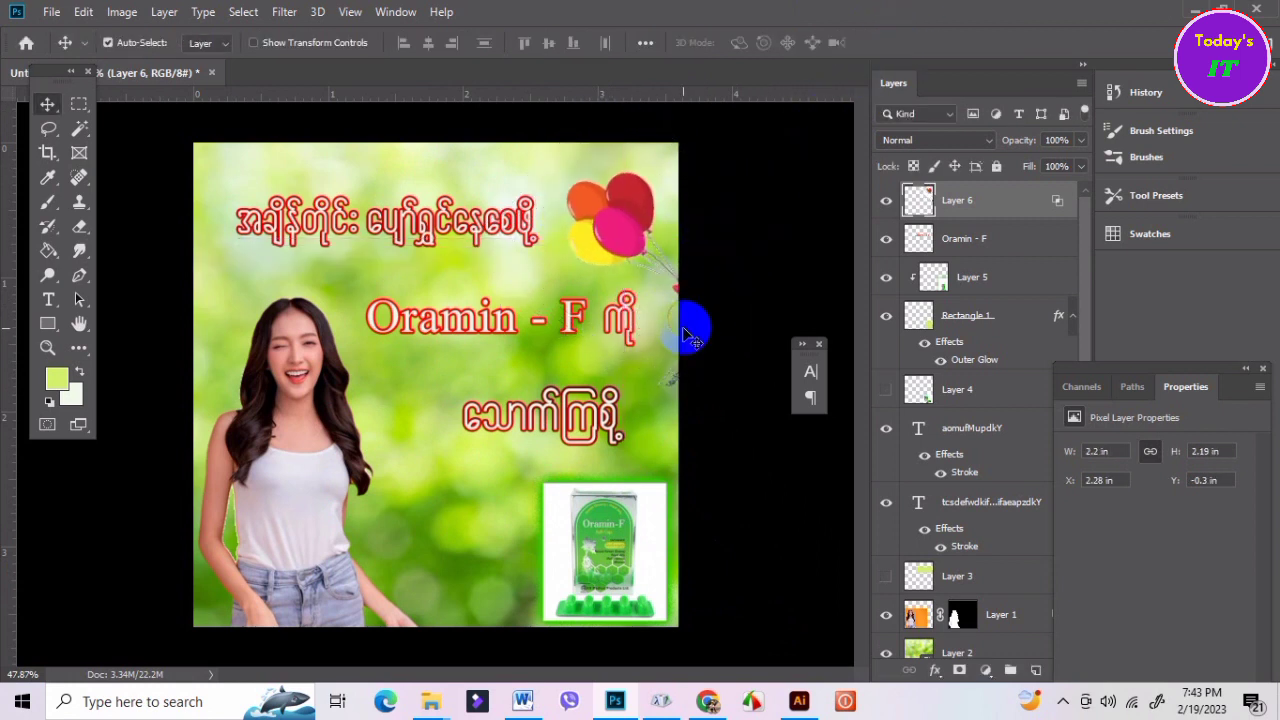
pyautogui.scroll(1, 660, 280)
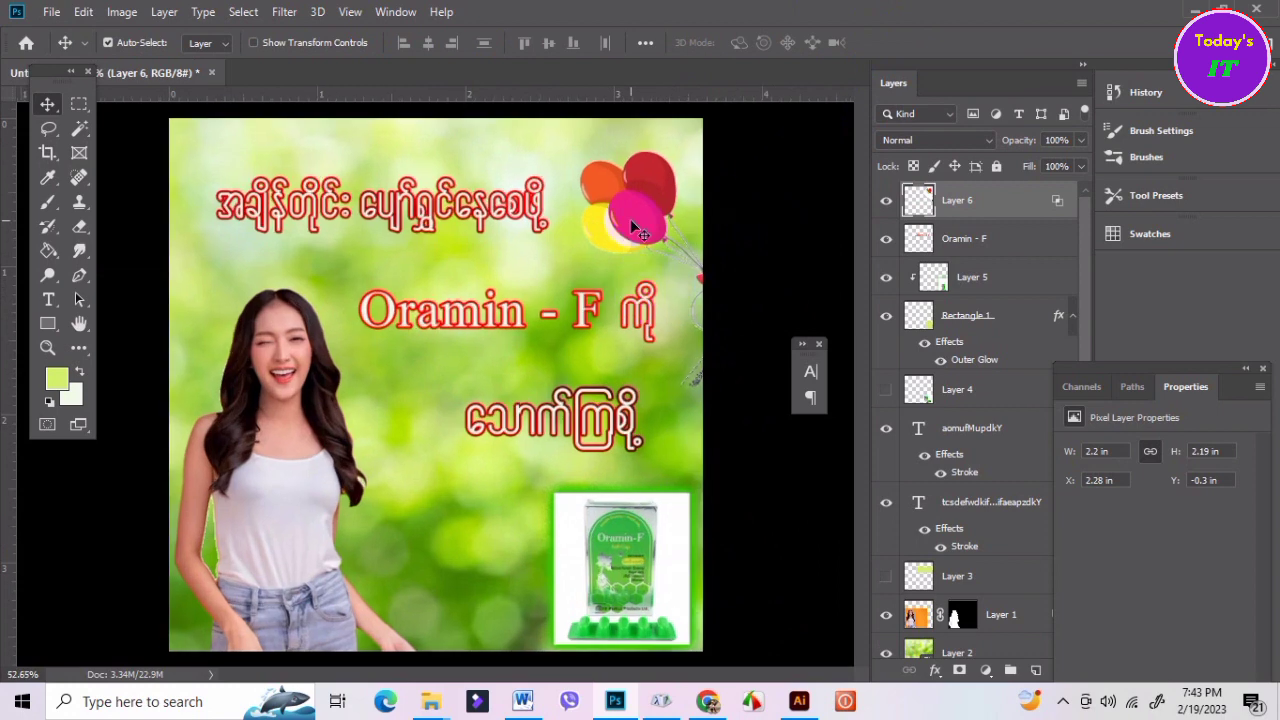
pyautogui.press('Delete')
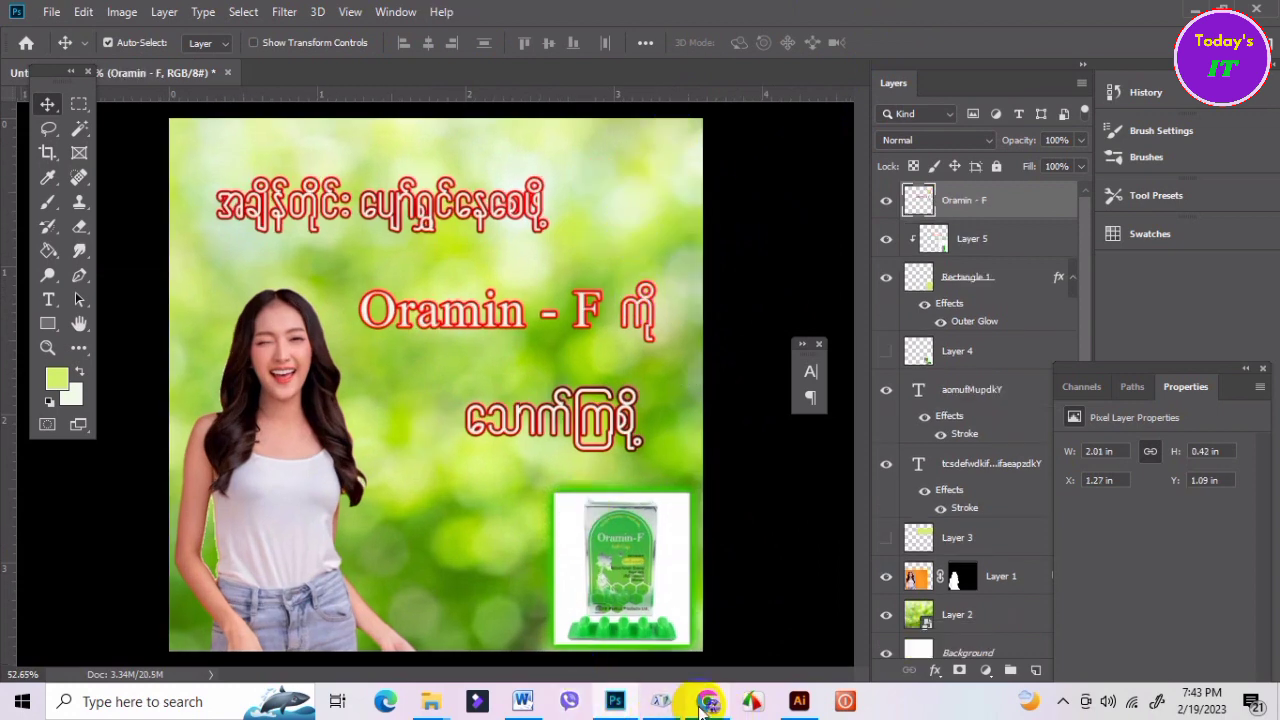
# Scroll through the Google Images balloon results to find a suitable clipart.
pyautogui.moveTo(707, 701)
pyautogui.click(688, 702)
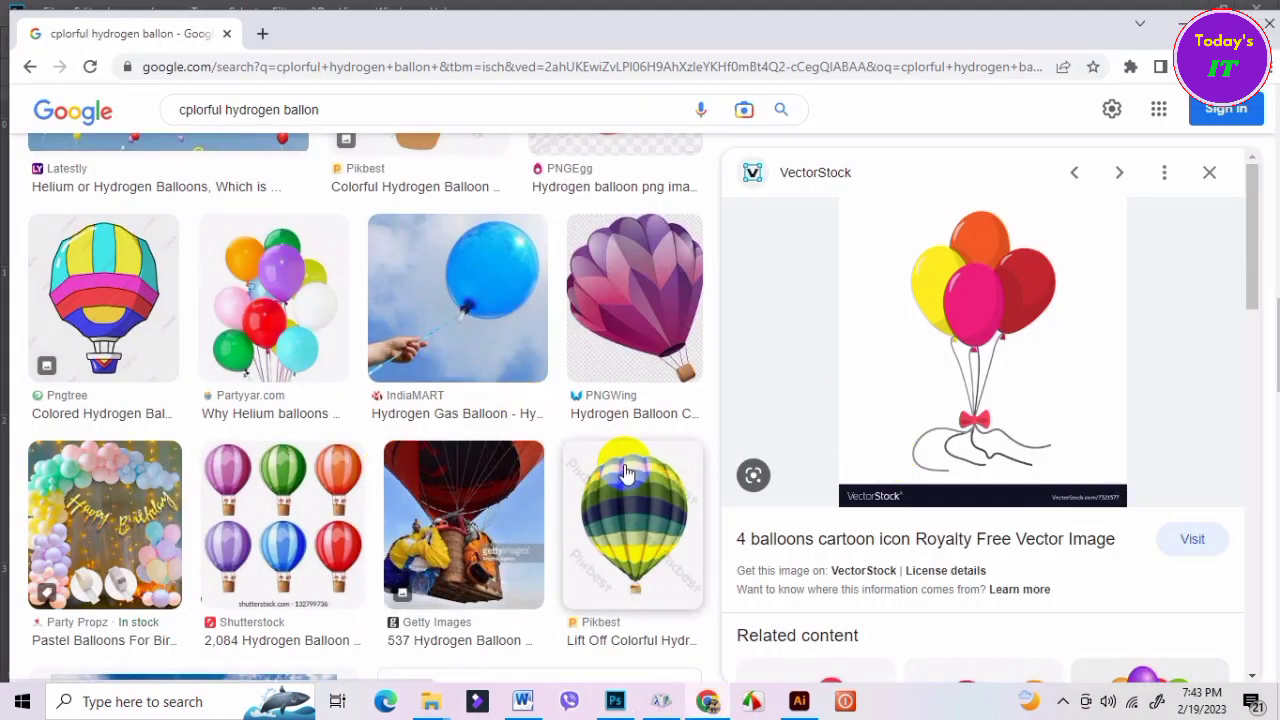
pyautogui.scroll(-1, 623, 470)
pyautogui.scroll(-2, 623, 470)
pyautogui.scroll(-1, 623, 470)
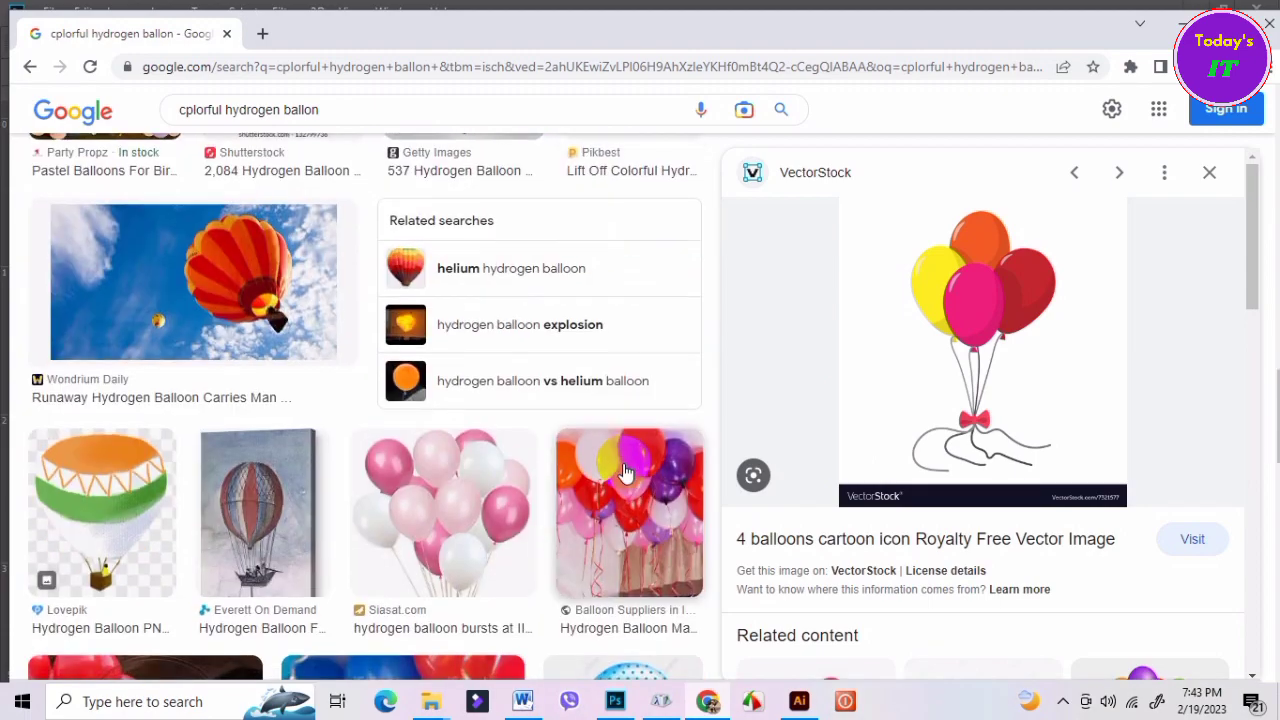
pyautogui.scroll(-2, 623, 470)
pyautogui.scroll(-2, 623, 470)
pyautogui.scroll(-4, 623, 470)
pyautogui.scroll(-3, 623, 470)
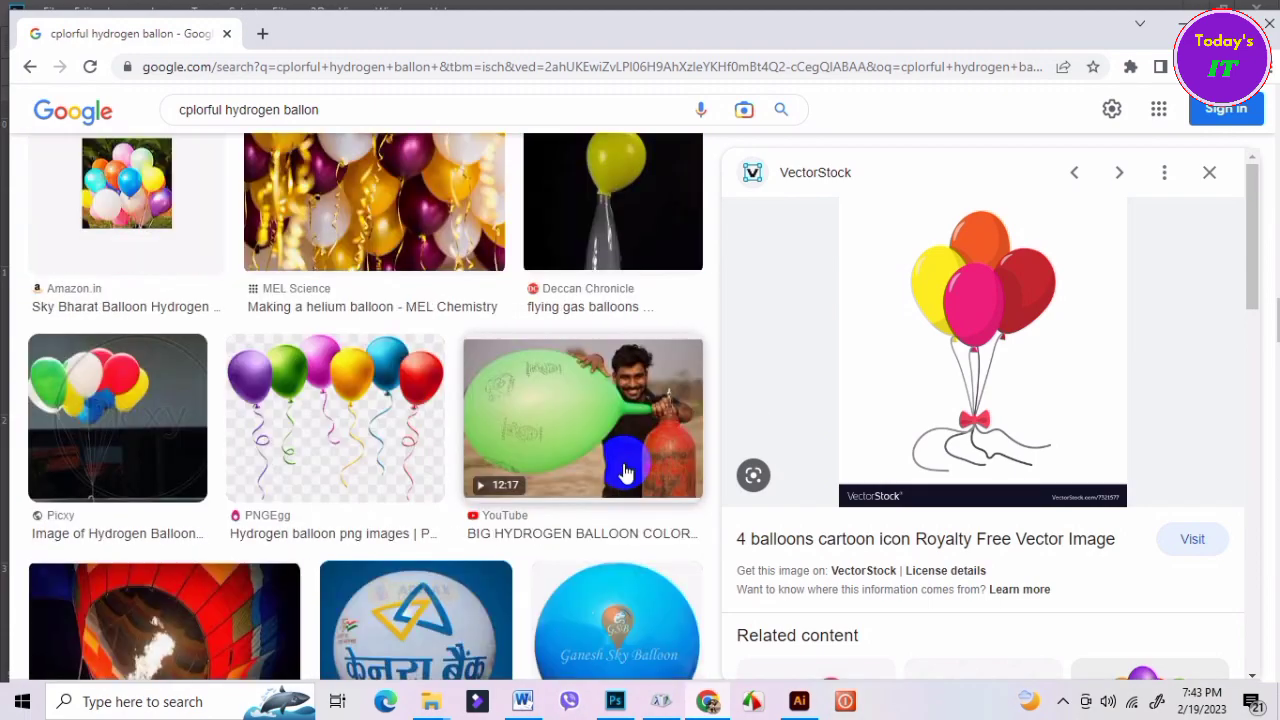
pyautogui.scroll(3, 623, 500)
pyautogui.scroll(3, 623, 545)
pyautogui.scroll(2, 623, 545)
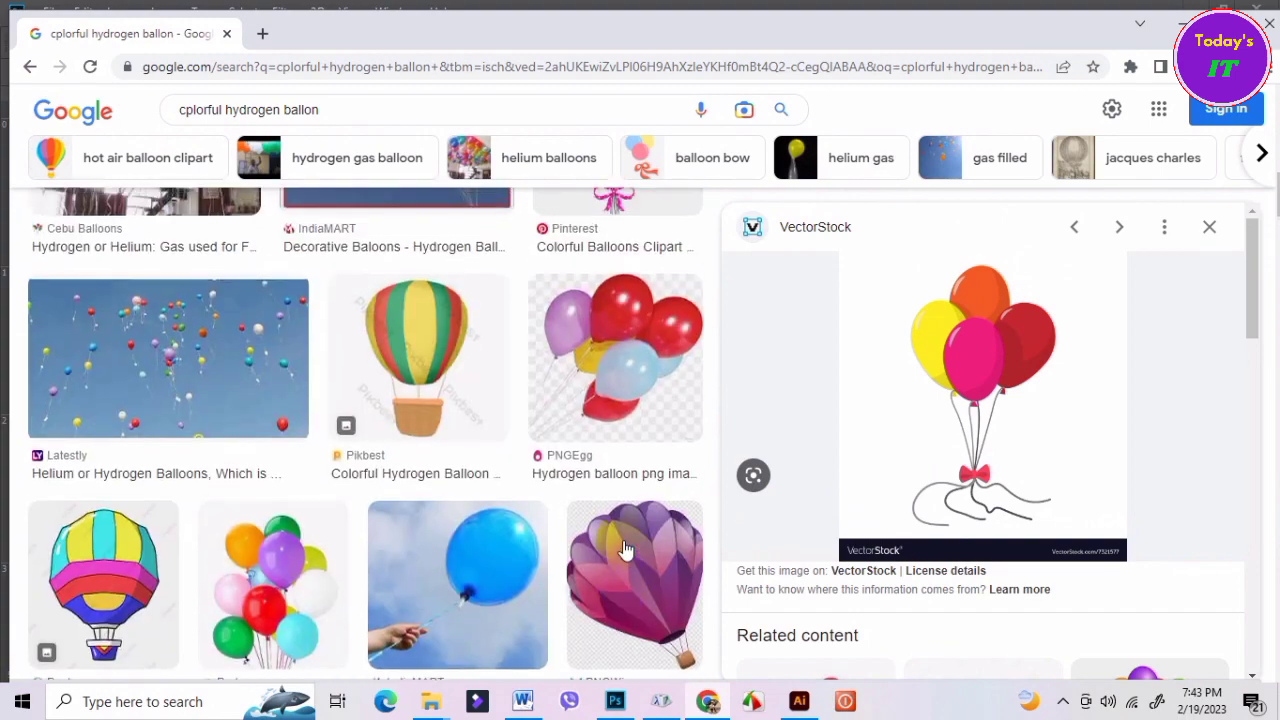
pyautogui.scroll(2, 623, 545)
pyautogui.scroll(2, 623, 548)
pyautogui.scroll(3, 623, 548)
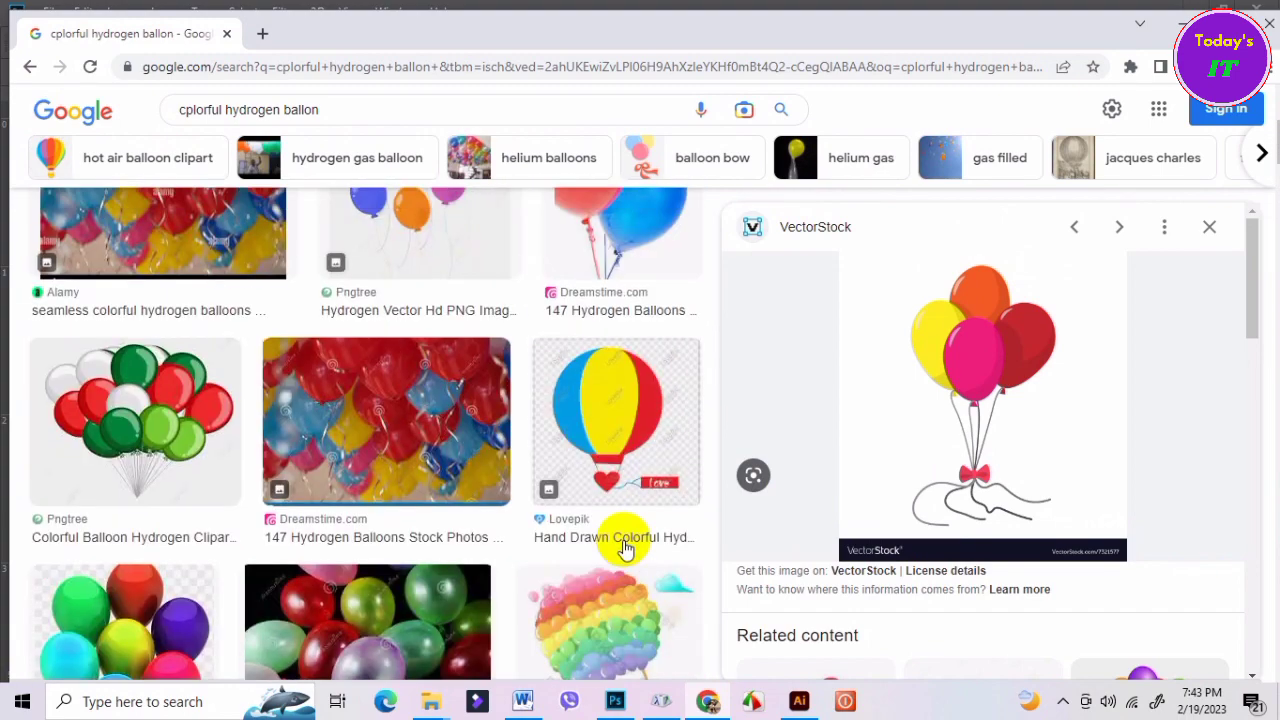
pyautogui.scroll(2, 623, 548)
pyautogui.scroll(1, 623, 548)
pyautogui.scroll(1, 623, 548)
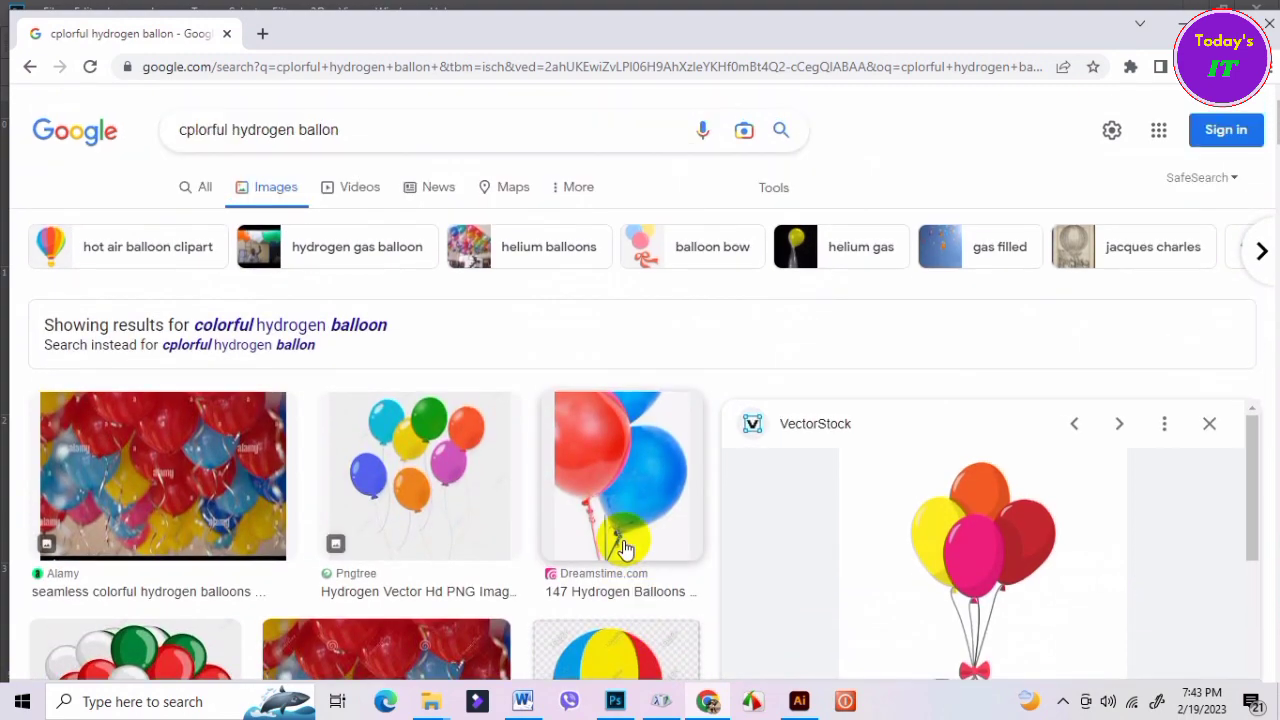
pyautogui.scroll(-3, 623, 548)
pyautogui.scroll(-2, 623, 548)
pyautogui.scroll(-2, 623, 548)
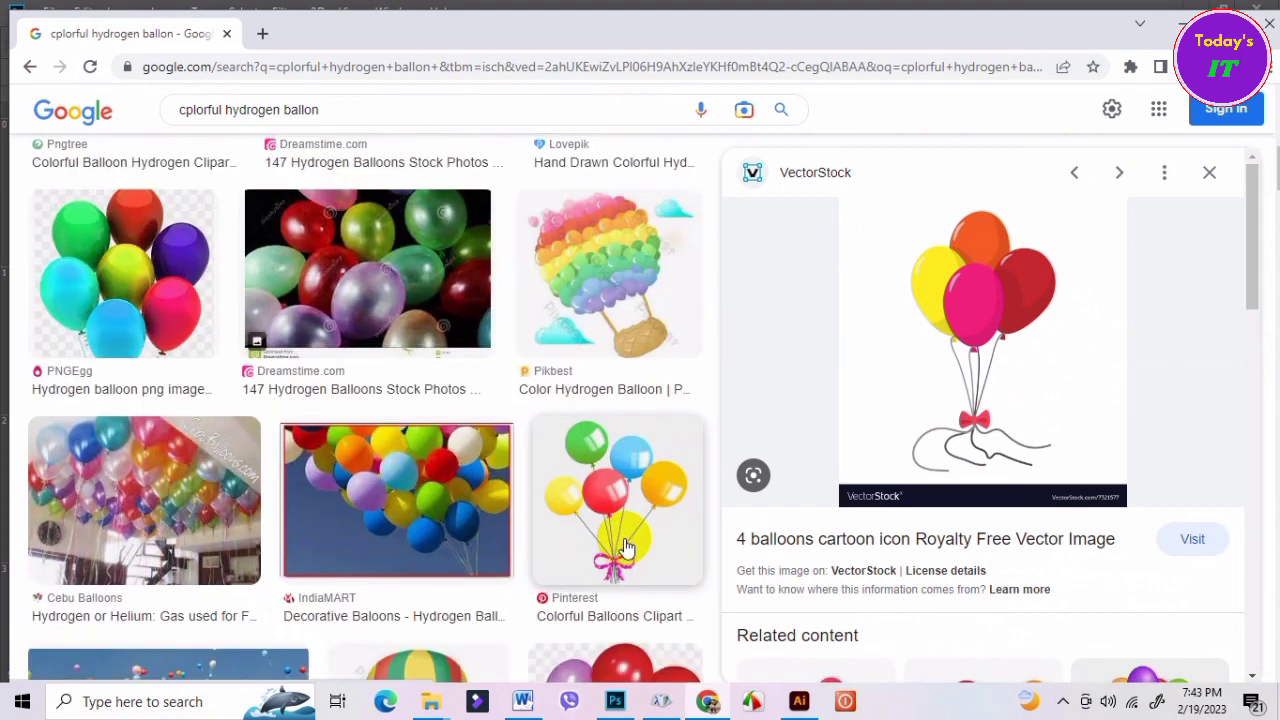
# Copy the Pinterest colorful balloons clipart and paste it into the Photoshop poster.
pyautogui.click(614, 530)
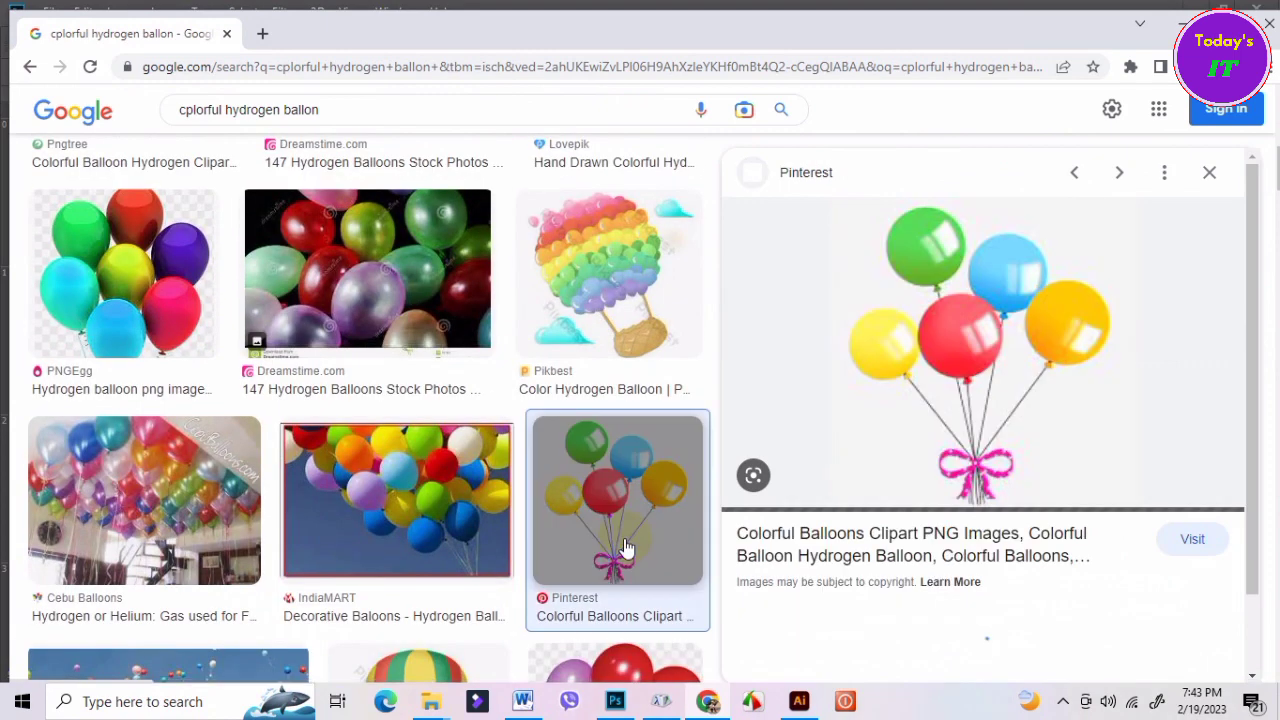
pyautogui.rightClick(962, 332)
pyautogui.click(1028, 550)
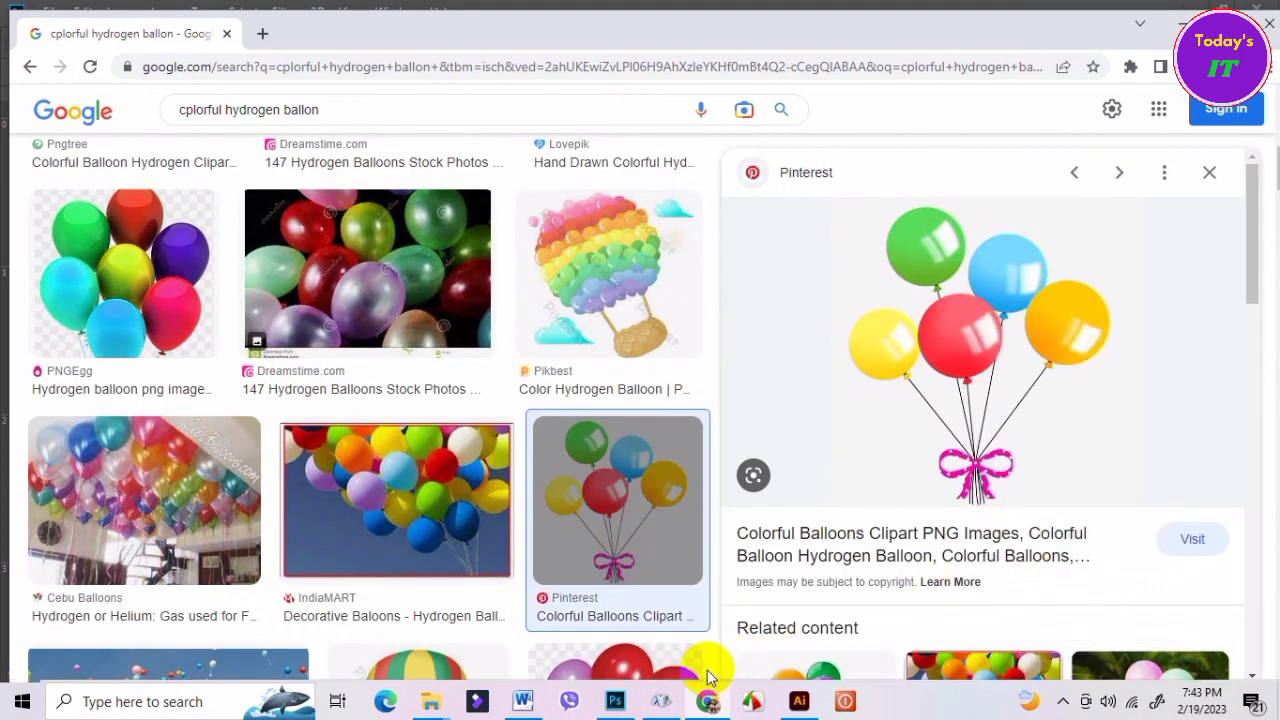
pyautogui.click(617, 701)
pyautogui.hotkey('ctrl', 'v')
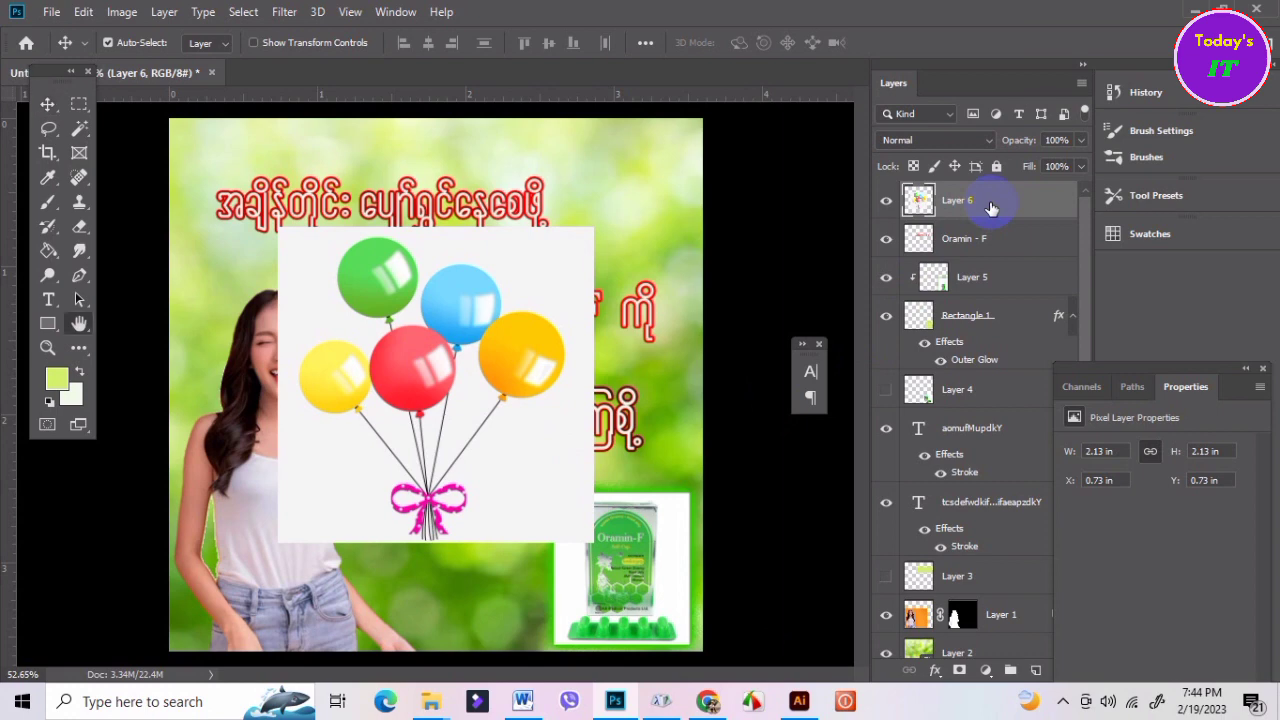
# Split Layer 6's Blend If white slider to about 200–233 so the balloons' white background drops out.
pyautogui.doubleClick(991, 207)
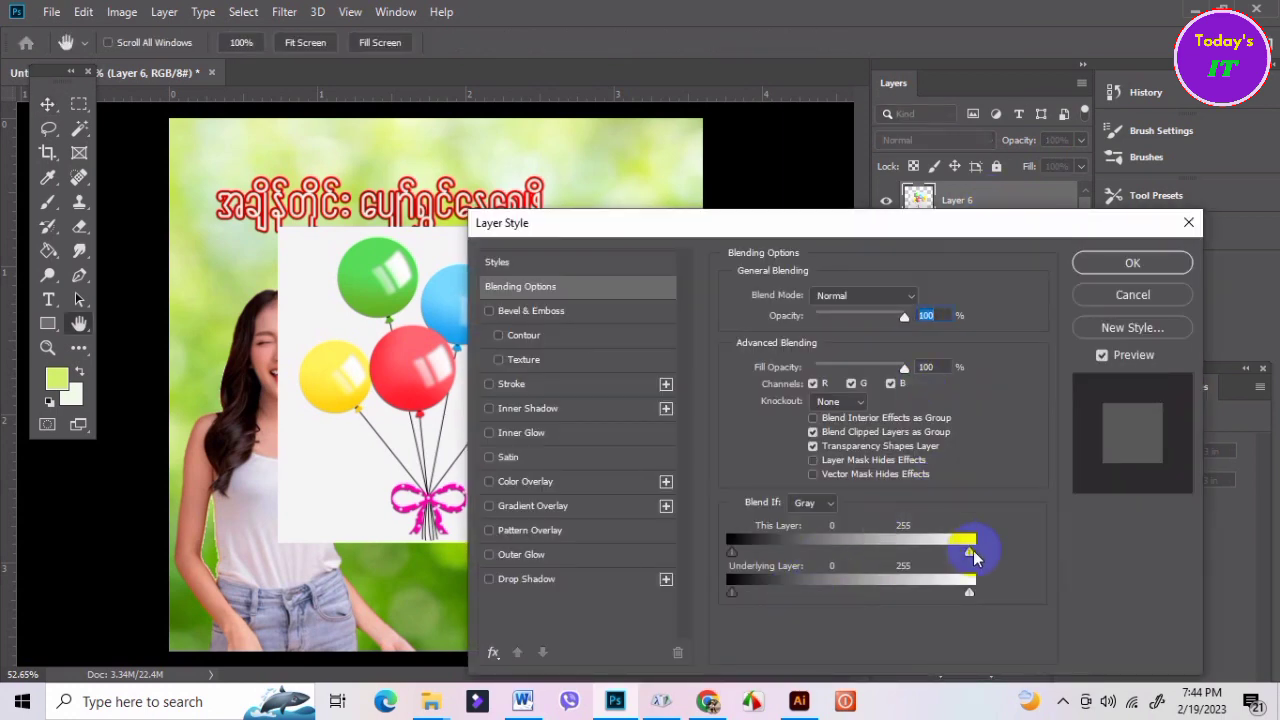
pyautogui.moveTo(949, 556); pyautogui.dragTo(919, 555)
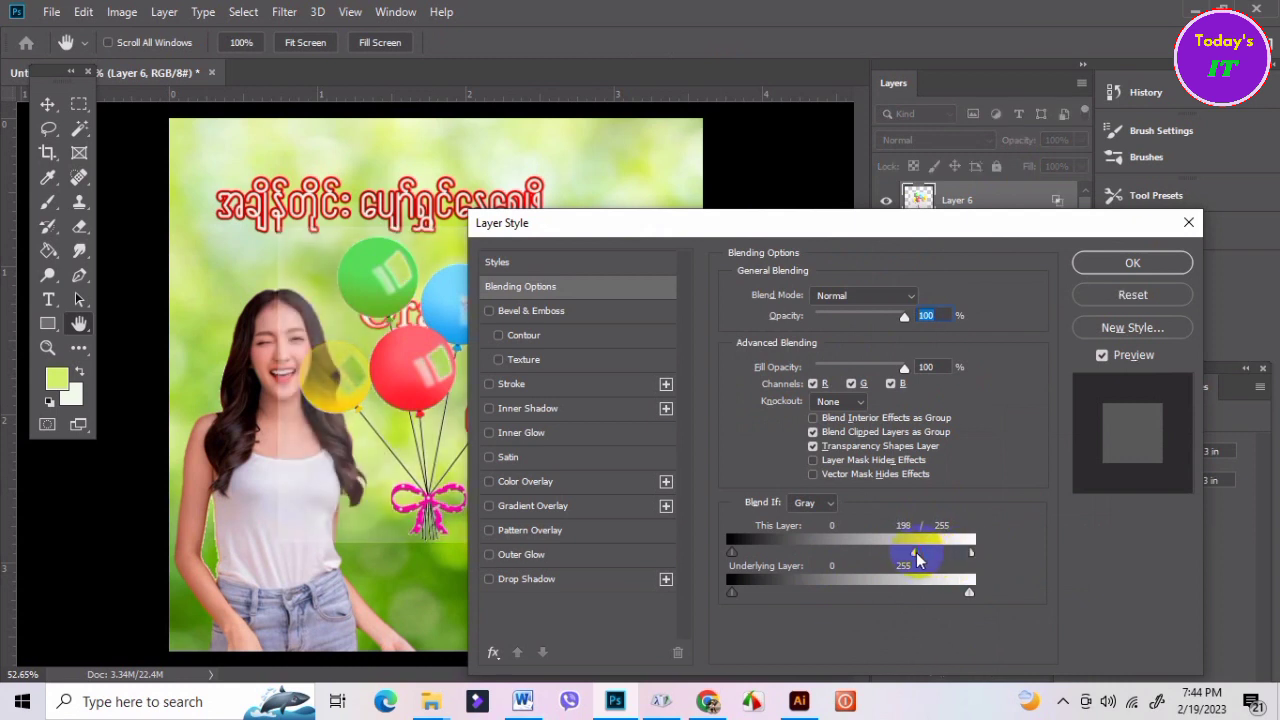
pyautogui.moveTo(971, 553); pyautogui.dragTo(920, 553)
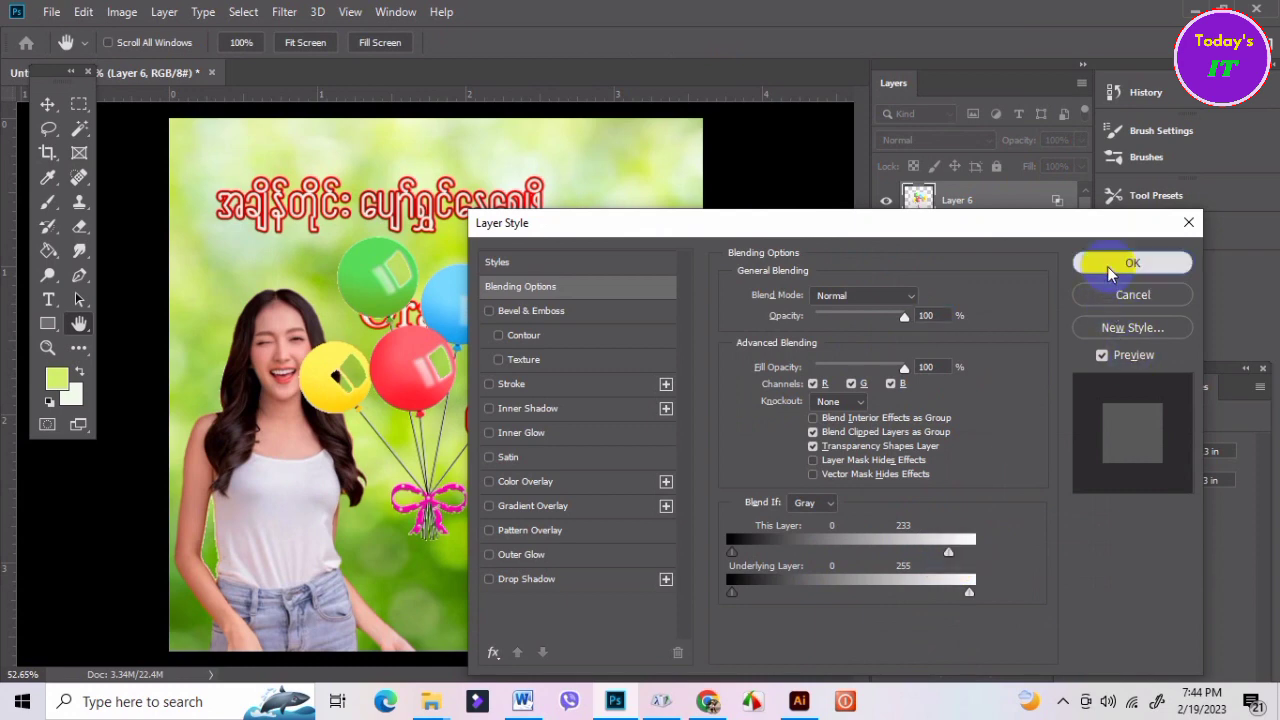
pyautogui.click(1132, 262)
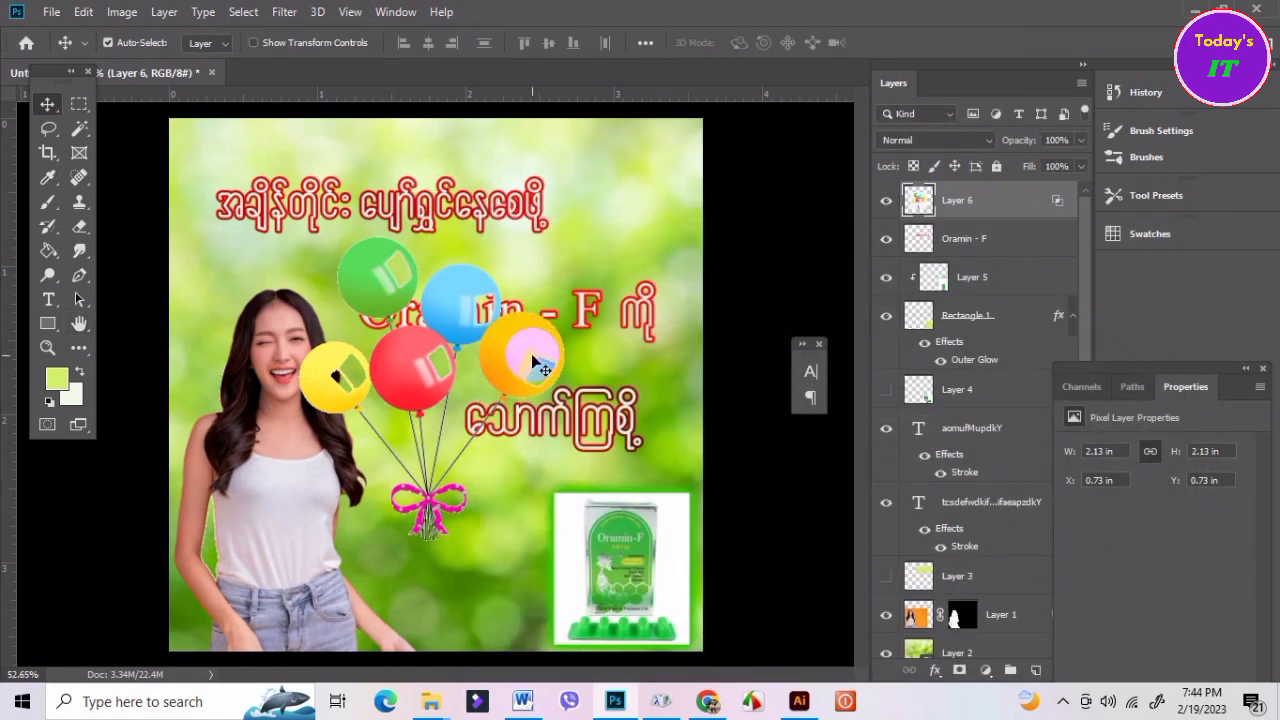
# Undo a trial resize of the balloons and convert Layer 6 to a Smart Object.
pyautogui.hotkey('ctrl', 't')
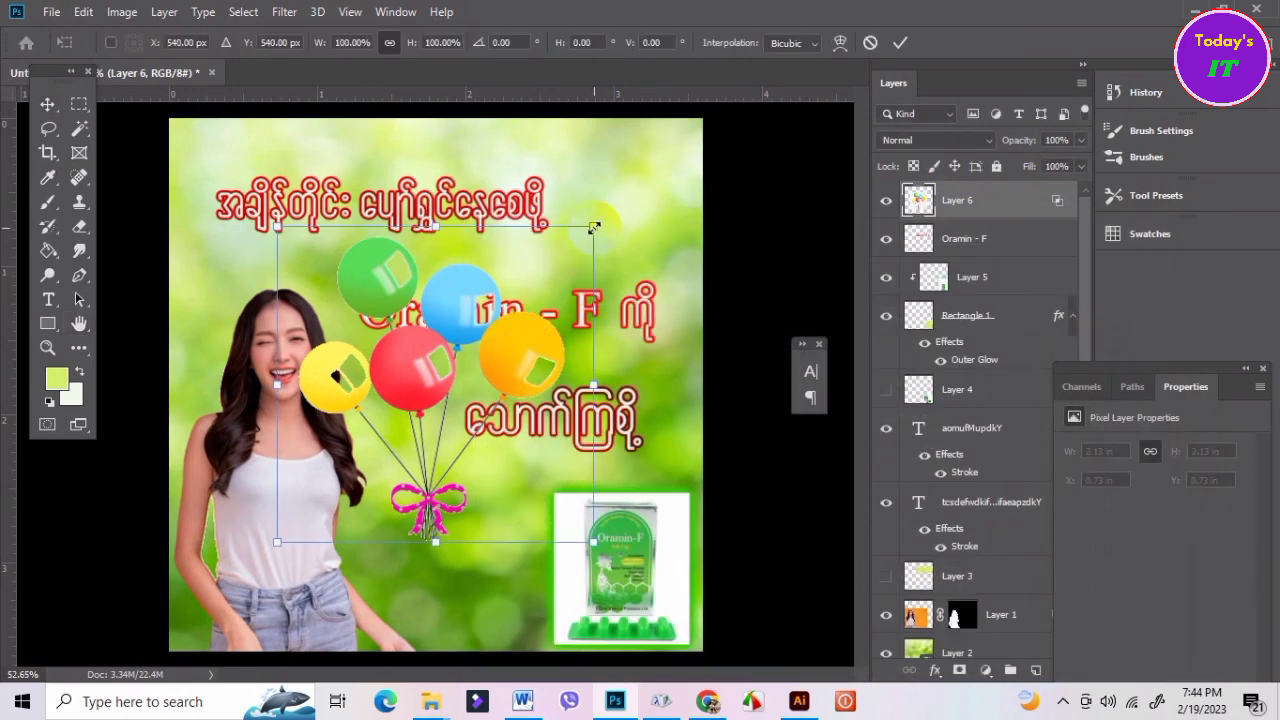
pyautogui.moveTo(594, 228); pyautogui.dragTo(522, 293)
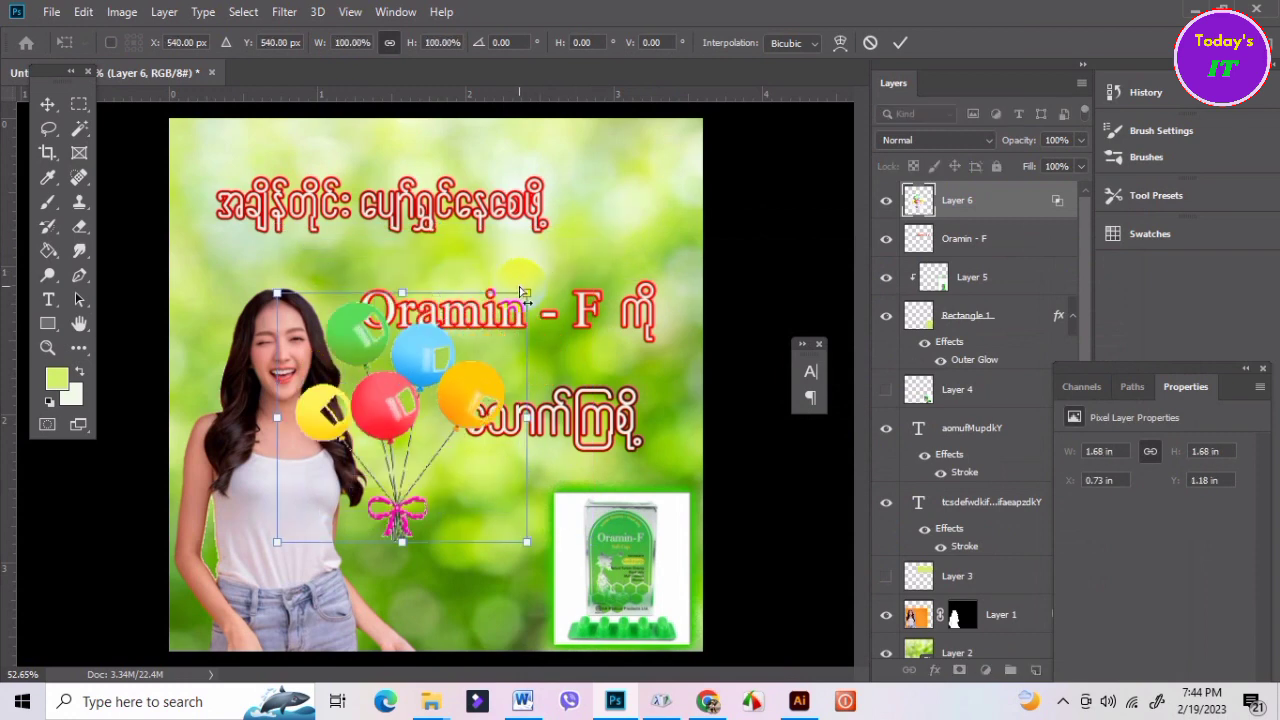
pyautogui.hotkey('ctrl', 'z')
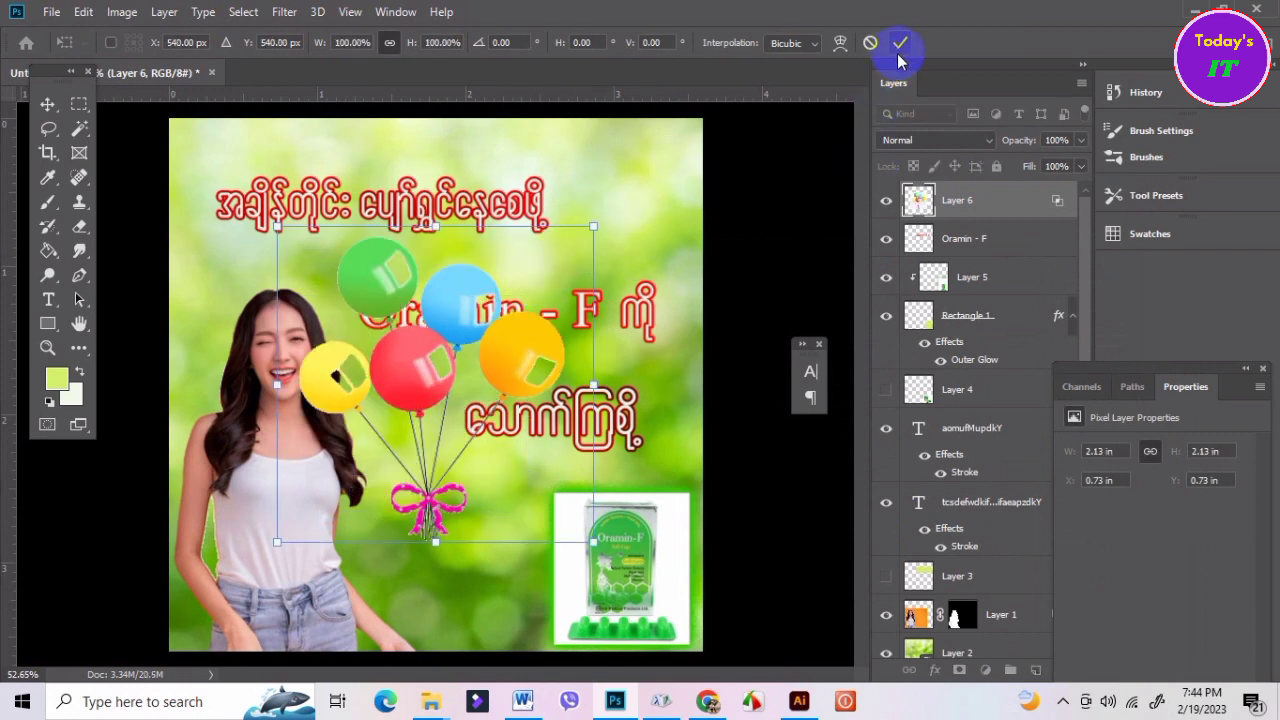
pyautogui.click(898, 55)
pyautogui.rightClick(966, 201)
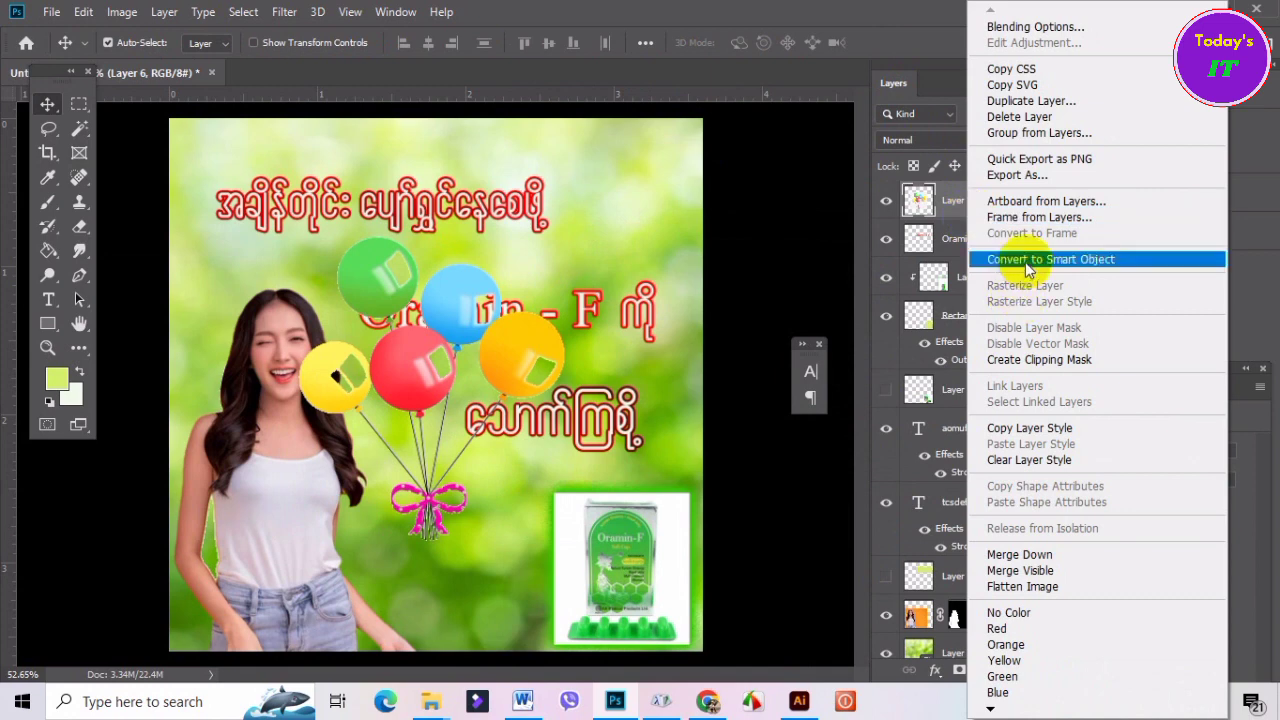
pyautogui.click(1120, 177)
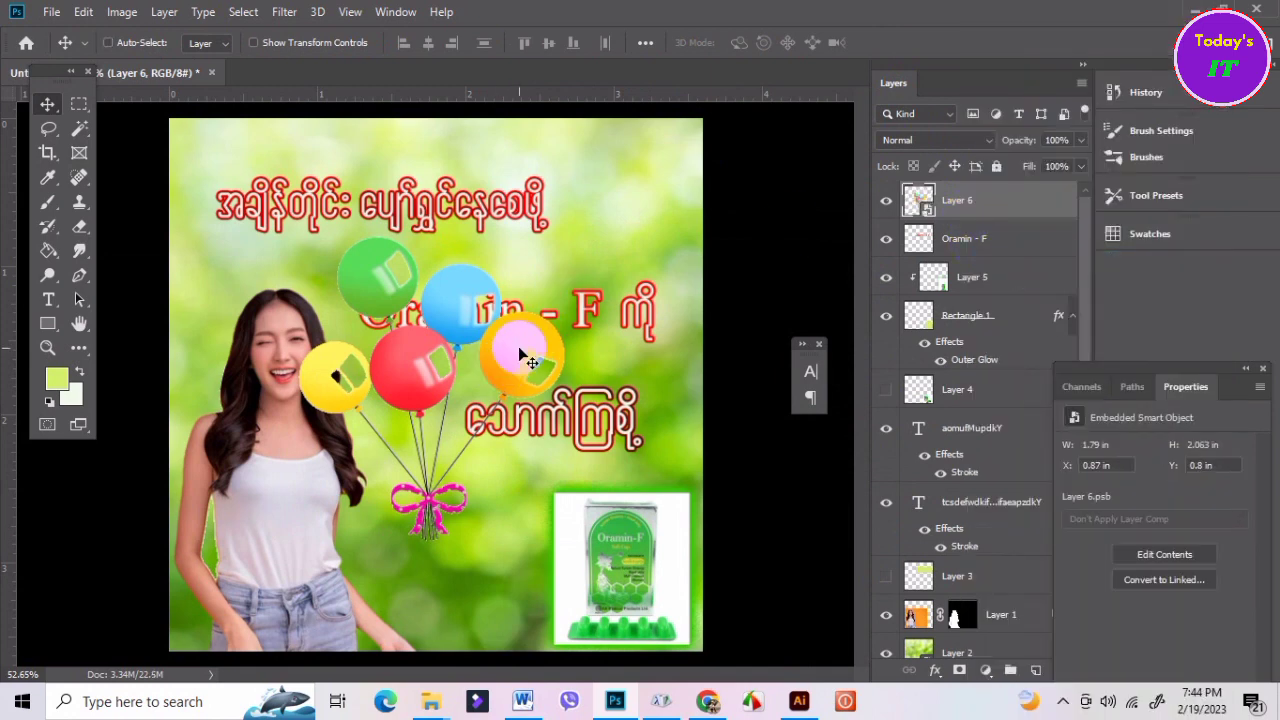
# Scale the balloons to about 56%, move them beside the headline, then shrink to about 29%.
pyautogui.hotkey('ctrl', 't')
pyautogui.moveTo(596, 226); pyautogui.dragTo(439, 347)
pyautogui.click(714, 52)
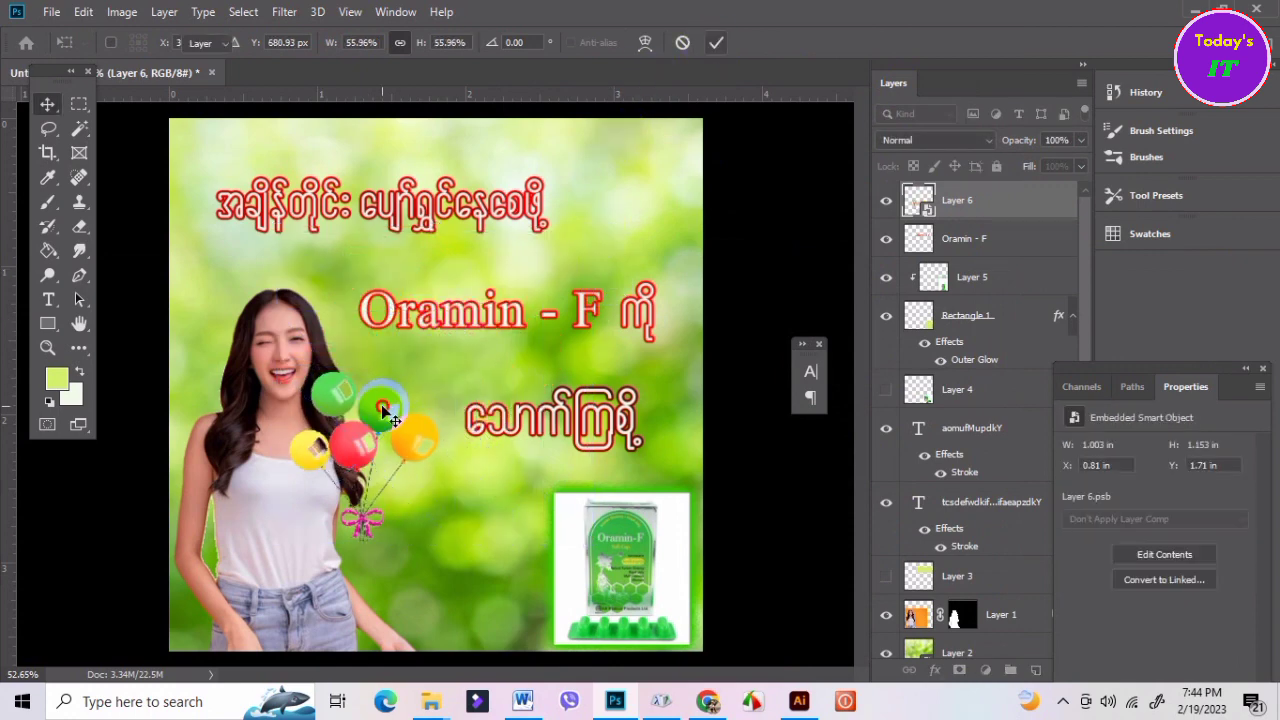
pyautogui.moveTo(420, 408); pyautogui.dragTo(648, 212)
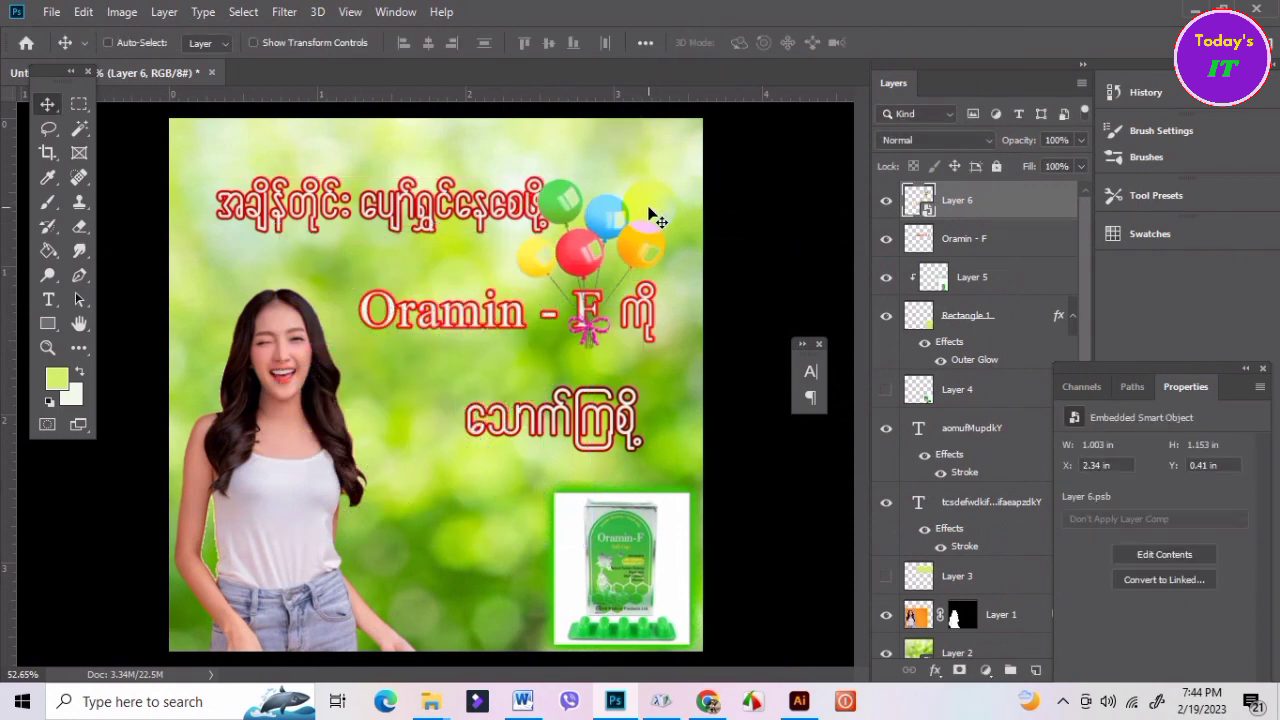
pyautogui.hotkey('ctrl', 't')
pyautogui.moveTo(655, 178); pyautogui.dragTo(596, 258)
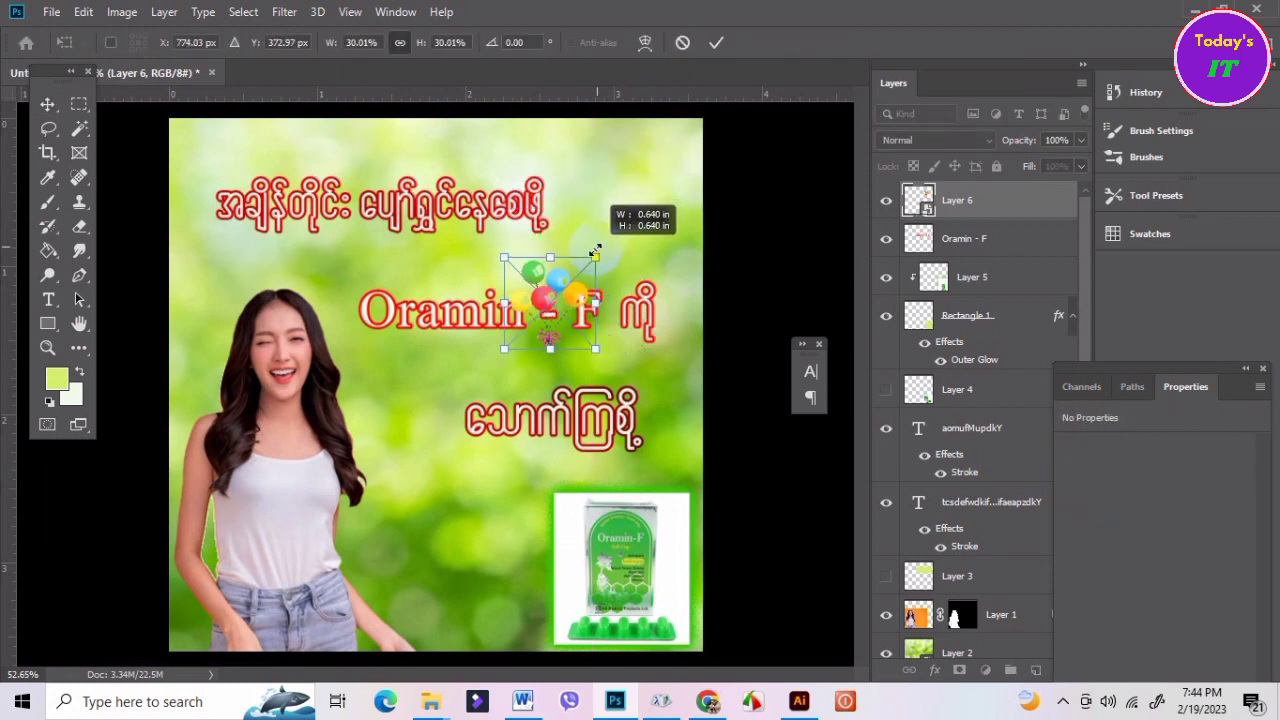
pyautogui.click(590, 122)
# Position the balloons in the top-right corner, deselect, and return to Google Images in Chrome.
pyautogui.moveTo(582, 303)
pyautogui.mouseDown()
pyautogui.moveTo(660, 198)
pyautogui.moveTo(630, 203)
pyautogui.mouseUp()
pyautogui.click(728, 214)
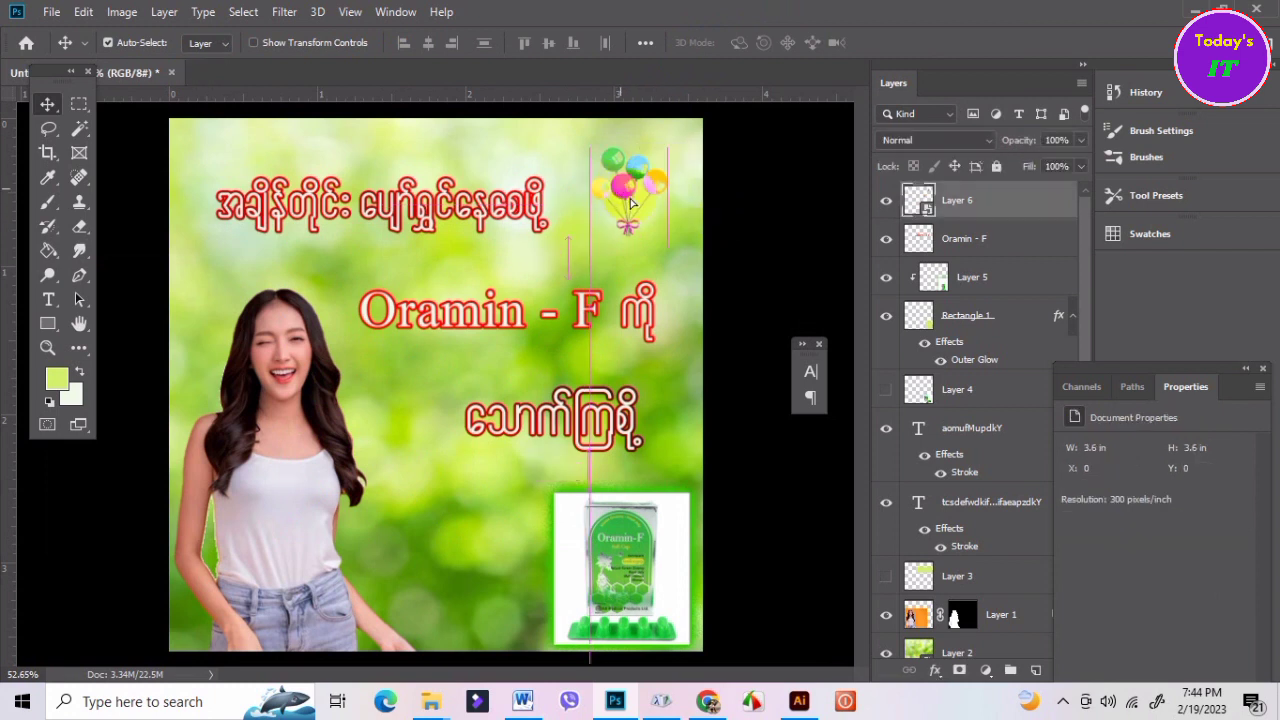
pyautogui.click(737, 229)
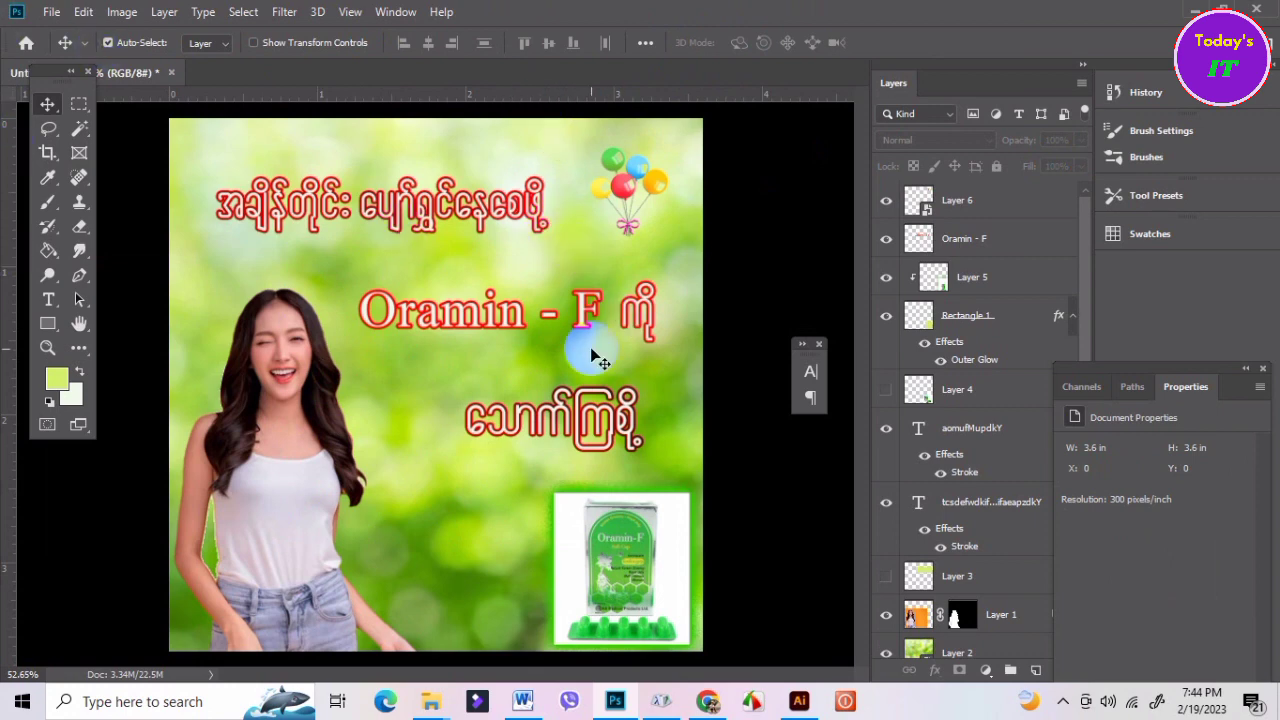
pyautogui.click(708, 703)
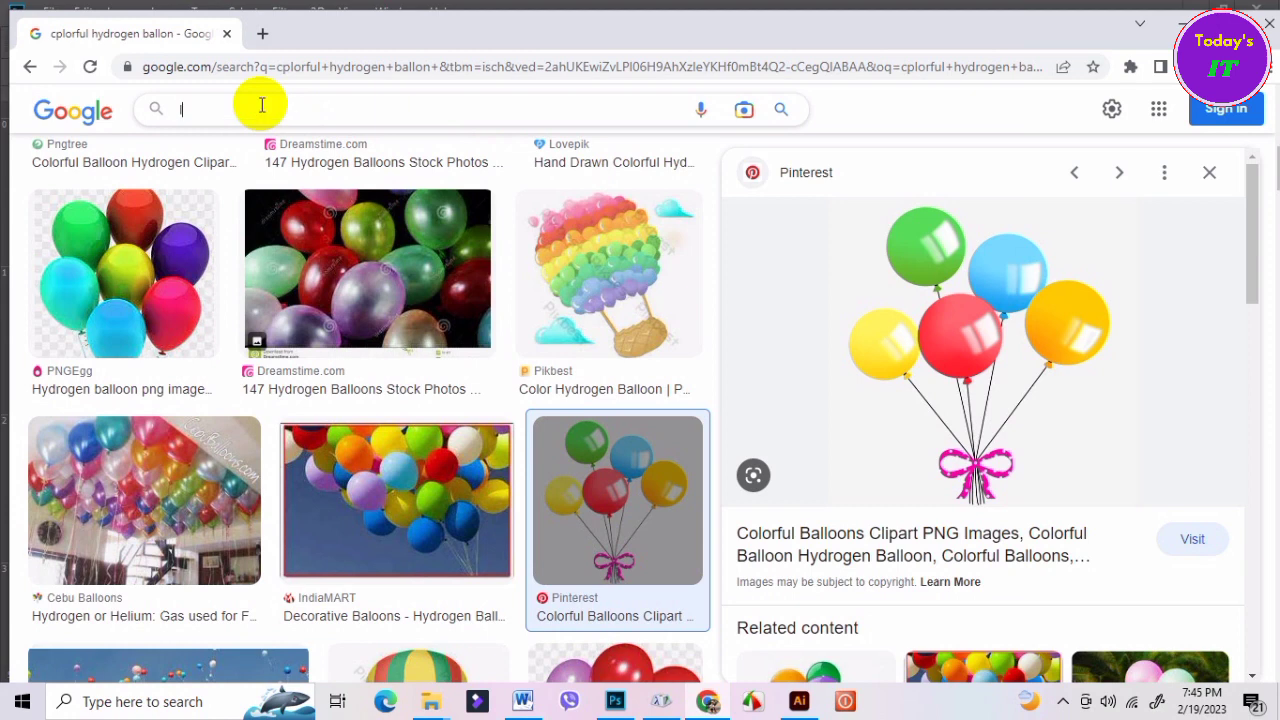
# Search Google Images for 'light effect with back ground'.
pyautogui.write('lli')
pyautogui.press('BackSpace')
pyautogui.press('BackSpace')
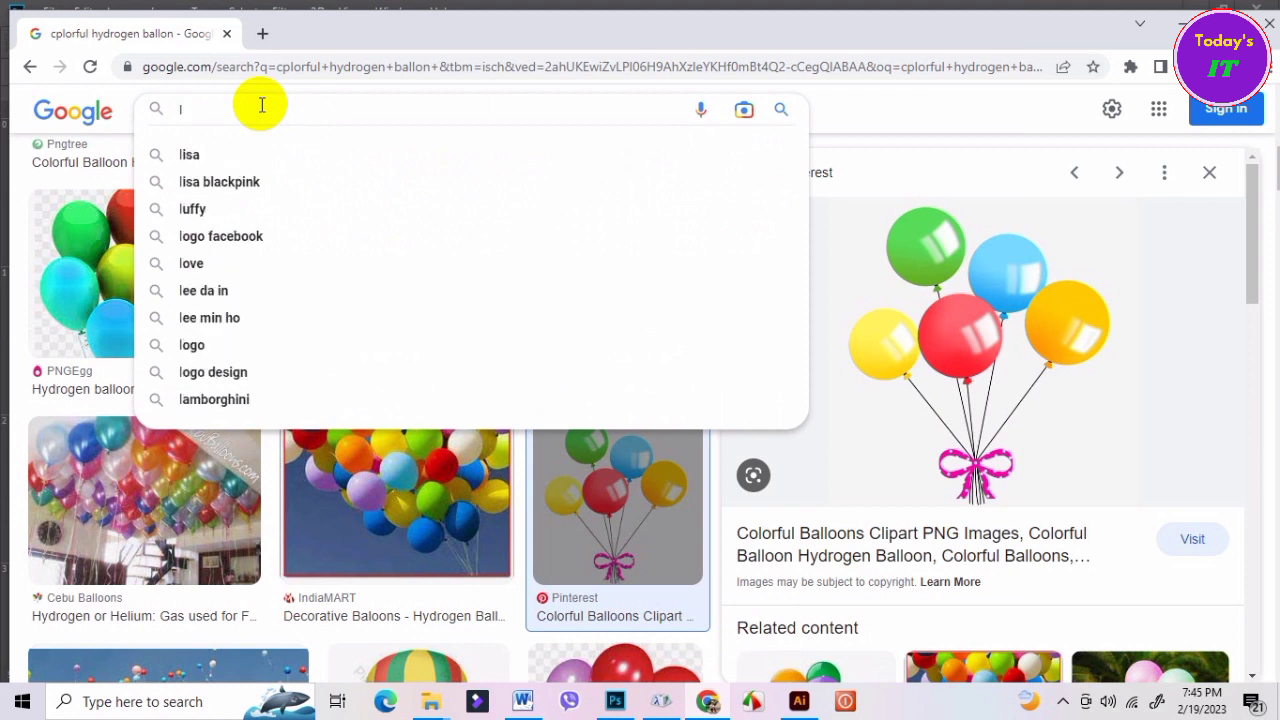
pyautogui.write('ight ')
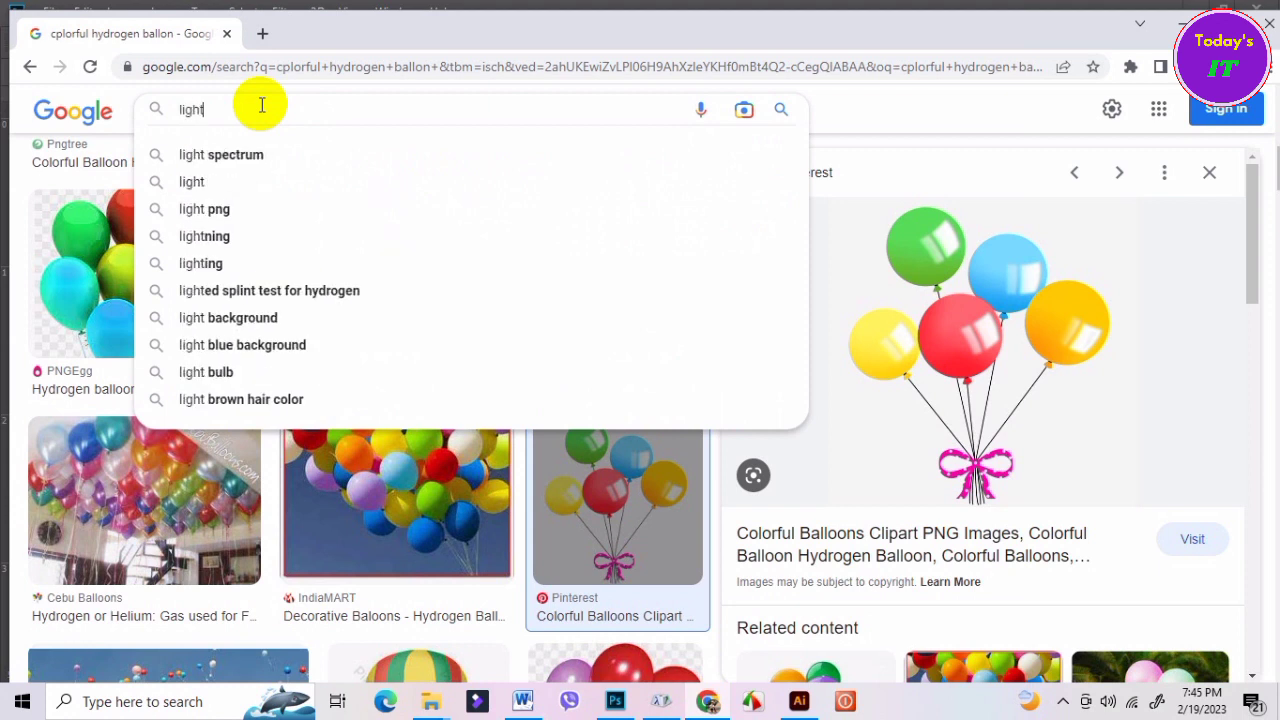
pyautogui.write('effect w')
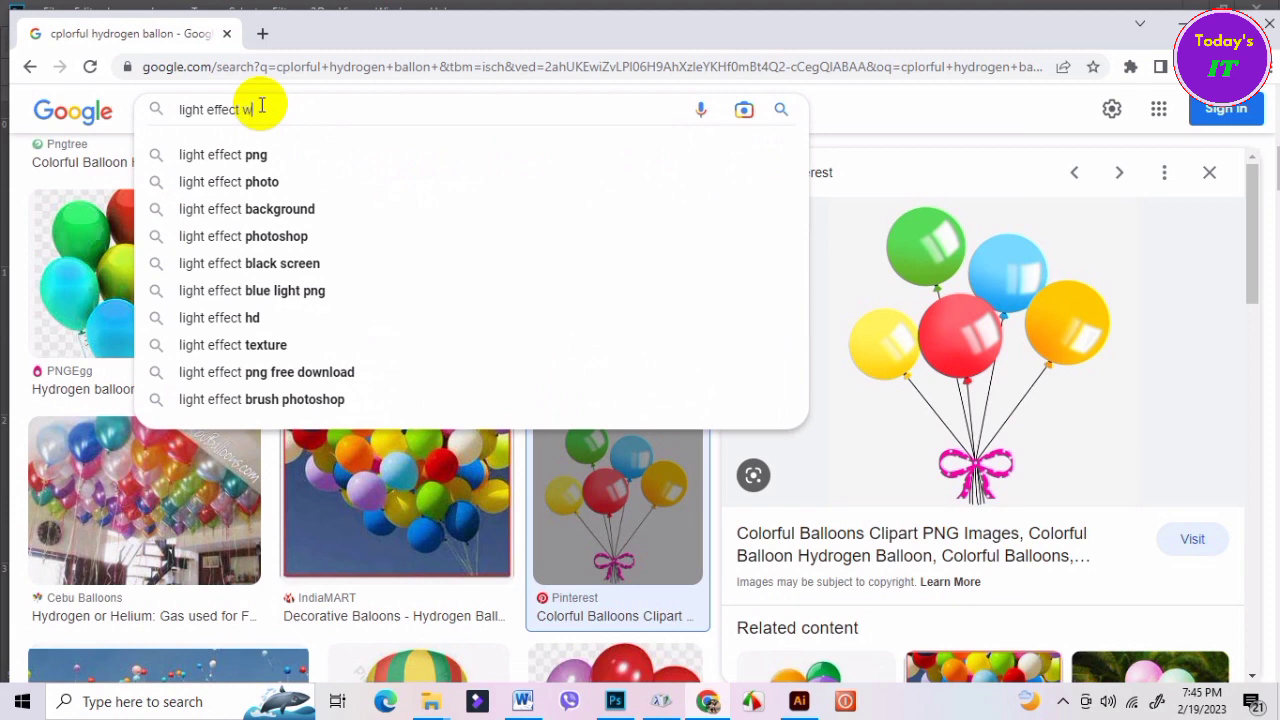
pyautogui.write('ith back ground')
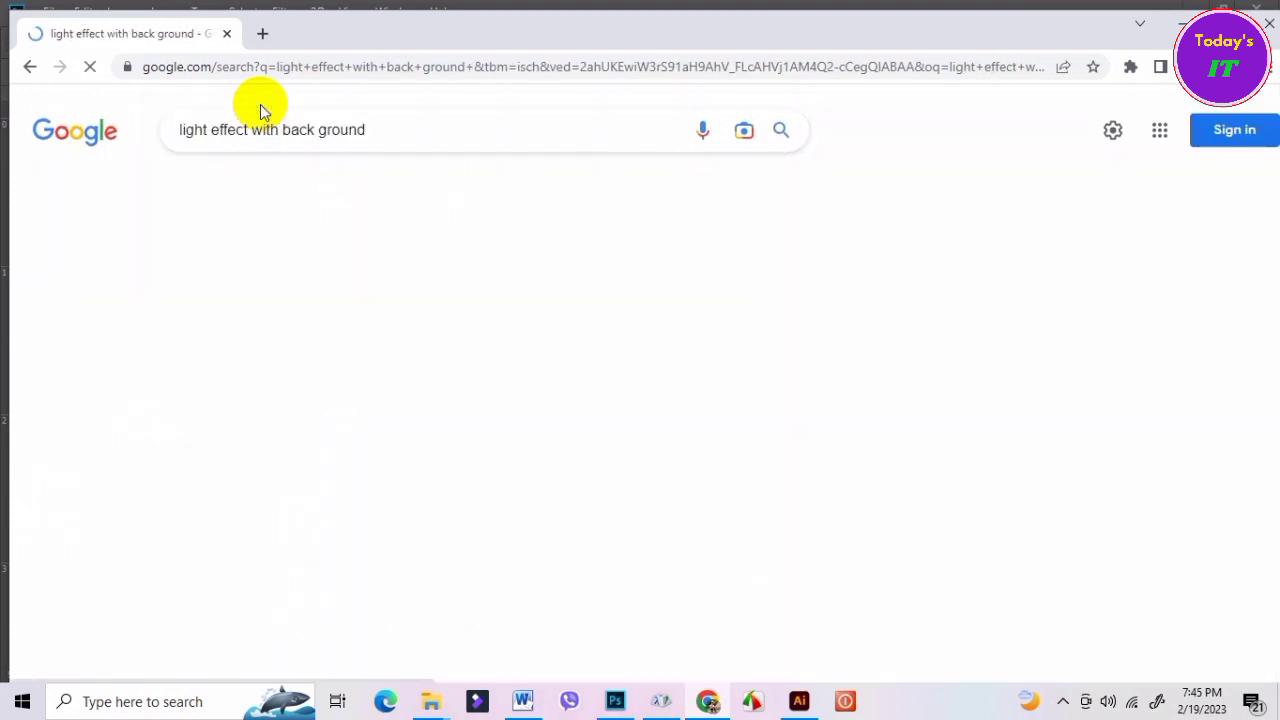
# Copy the black-and-gold Lovepik light flare image and return to Photoshop.
pyautogui.scroll(-1, 648, 490)
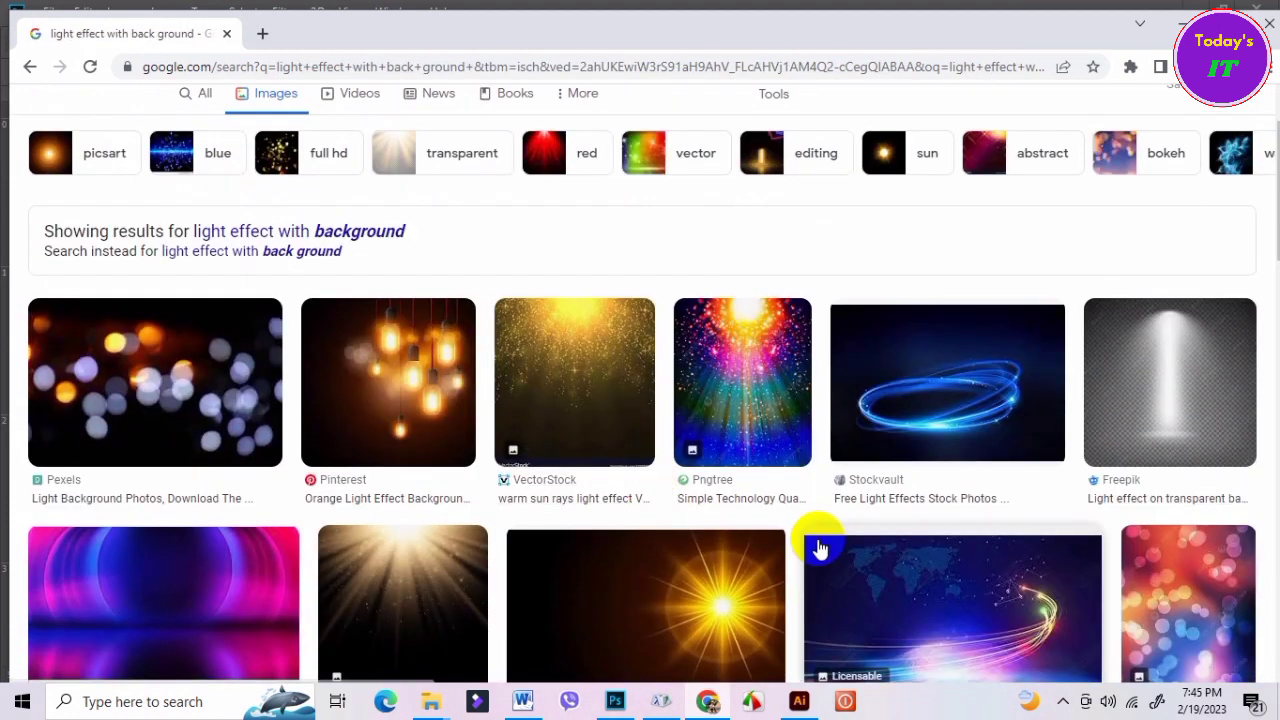
pyautogui.scroll(-1, 818, 548)
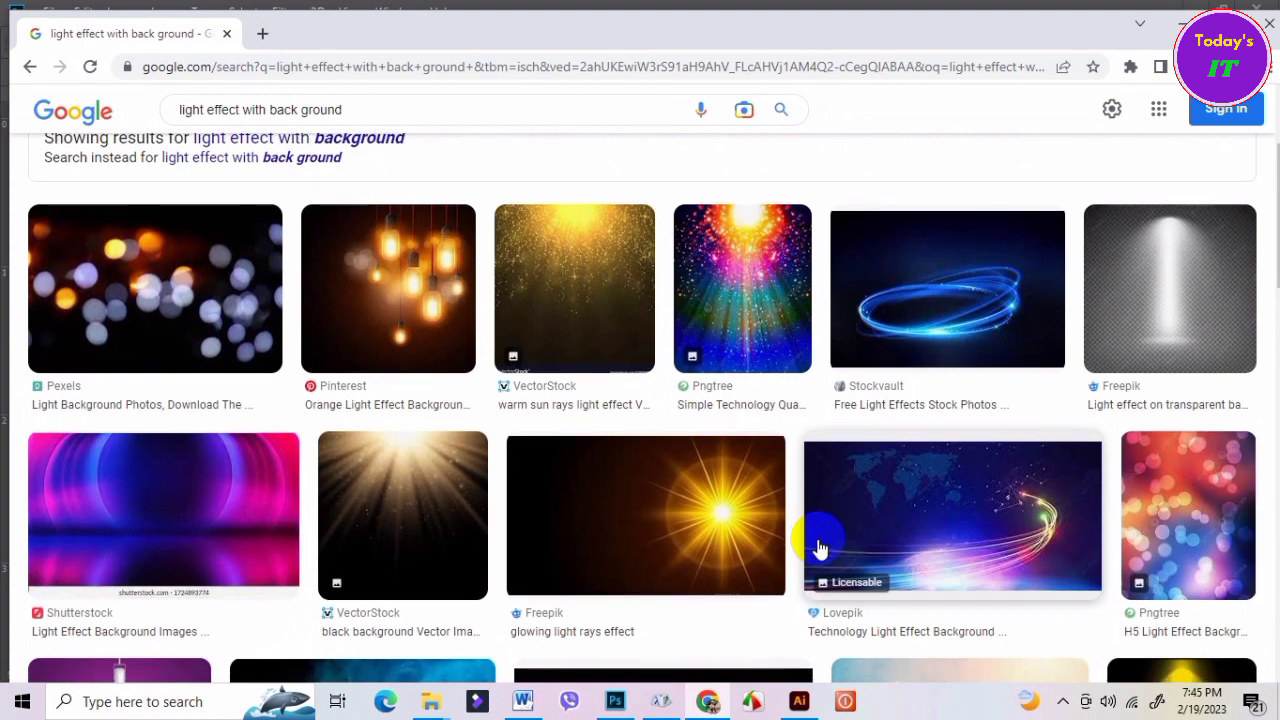
pyautogui.scroll(-3, 818, 548)
pyautogui.scroll(-3, 818, 548)
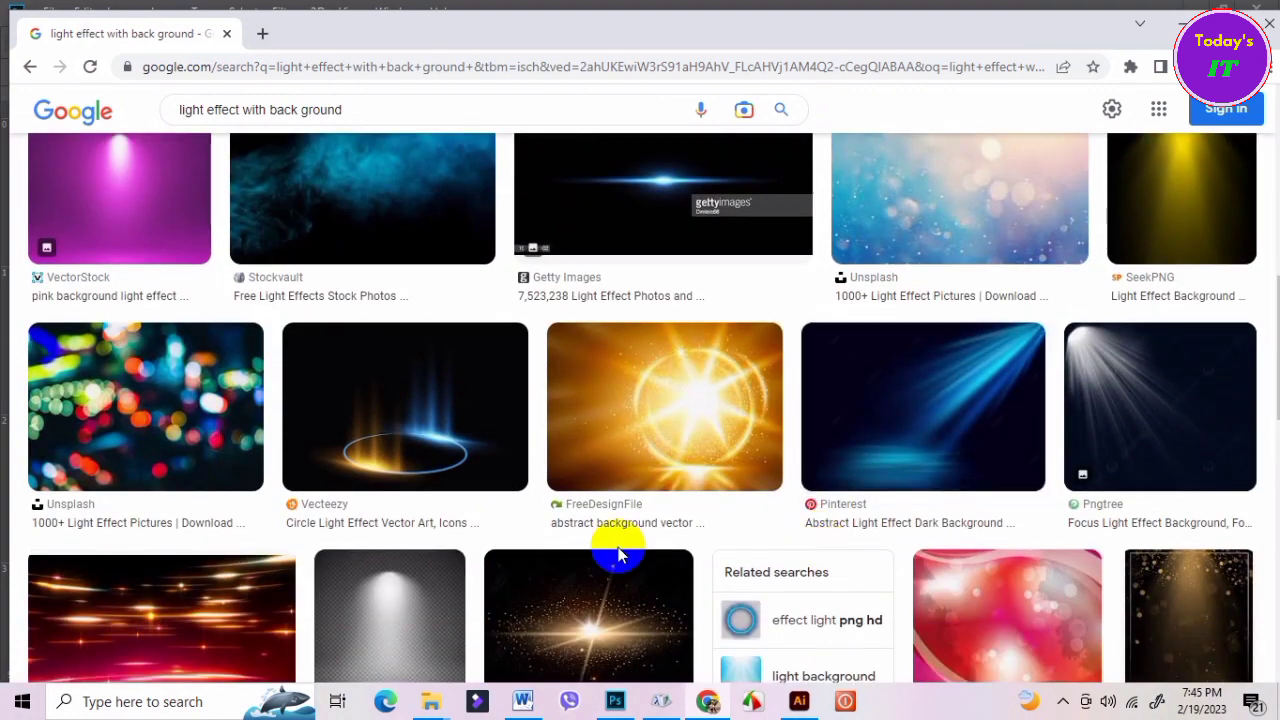
pyautogui.scroll(-1, 957, 471)
pyautogui.scroll(-1, 849, 549)
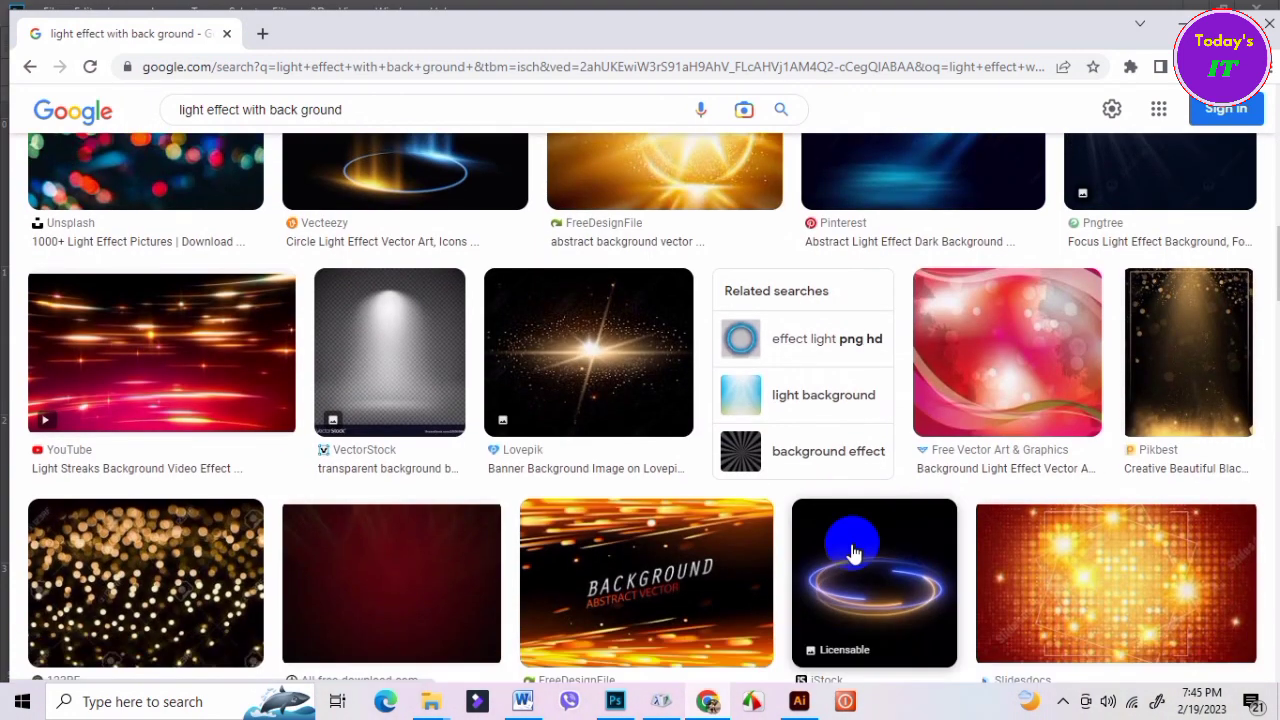
pyautogui.scroll(-1, 689, 509)
pyautogui.scroll(2, 857, 506)
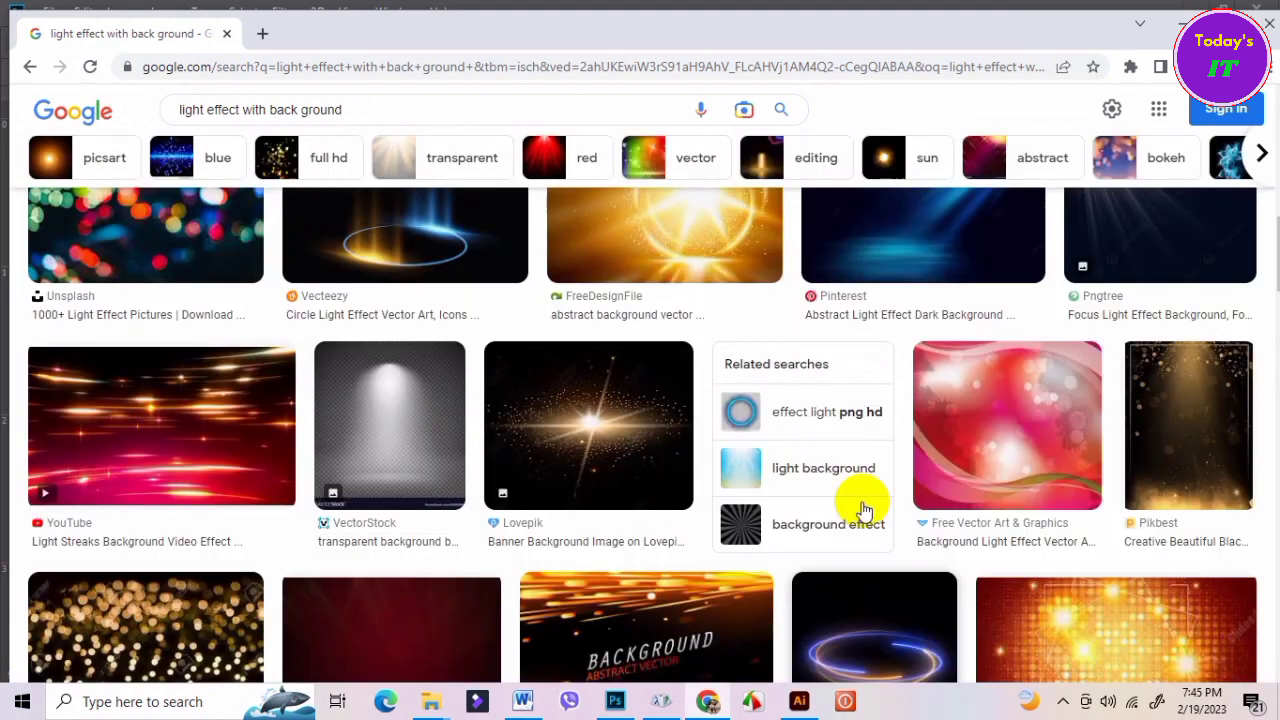
pyautogui.click(594, 458)
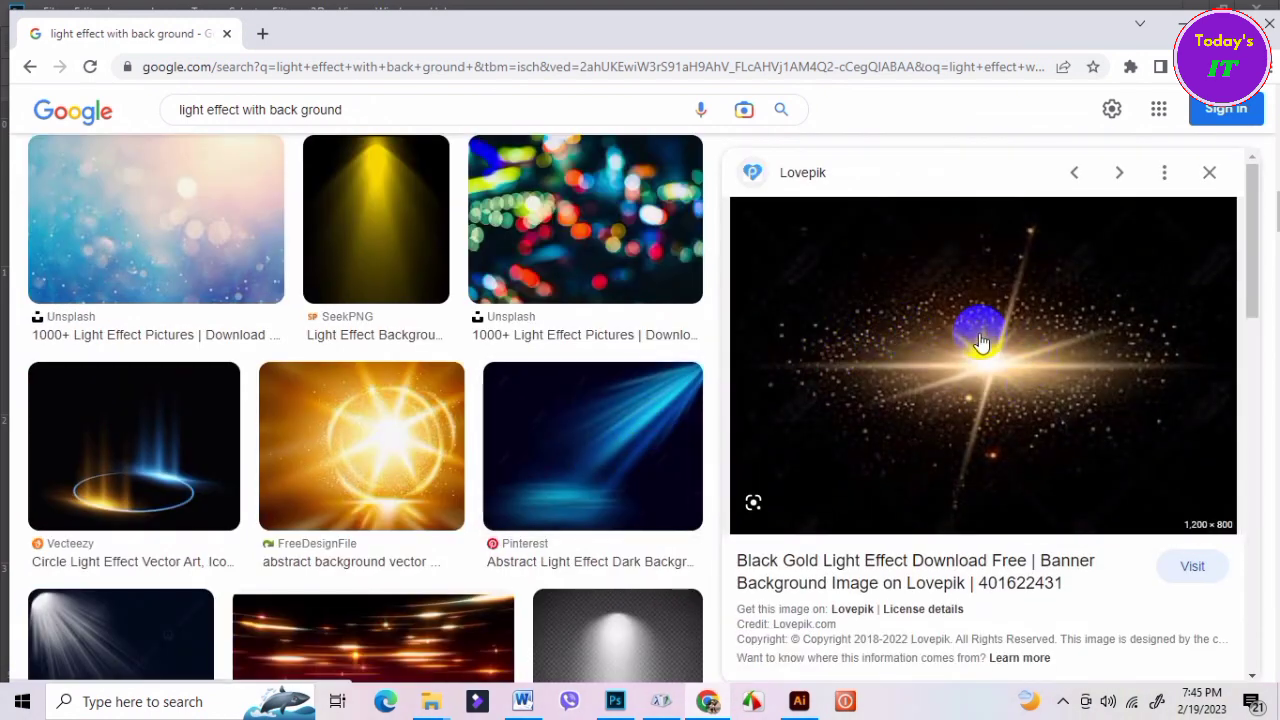
pyautogui.rightClick(981, 343)
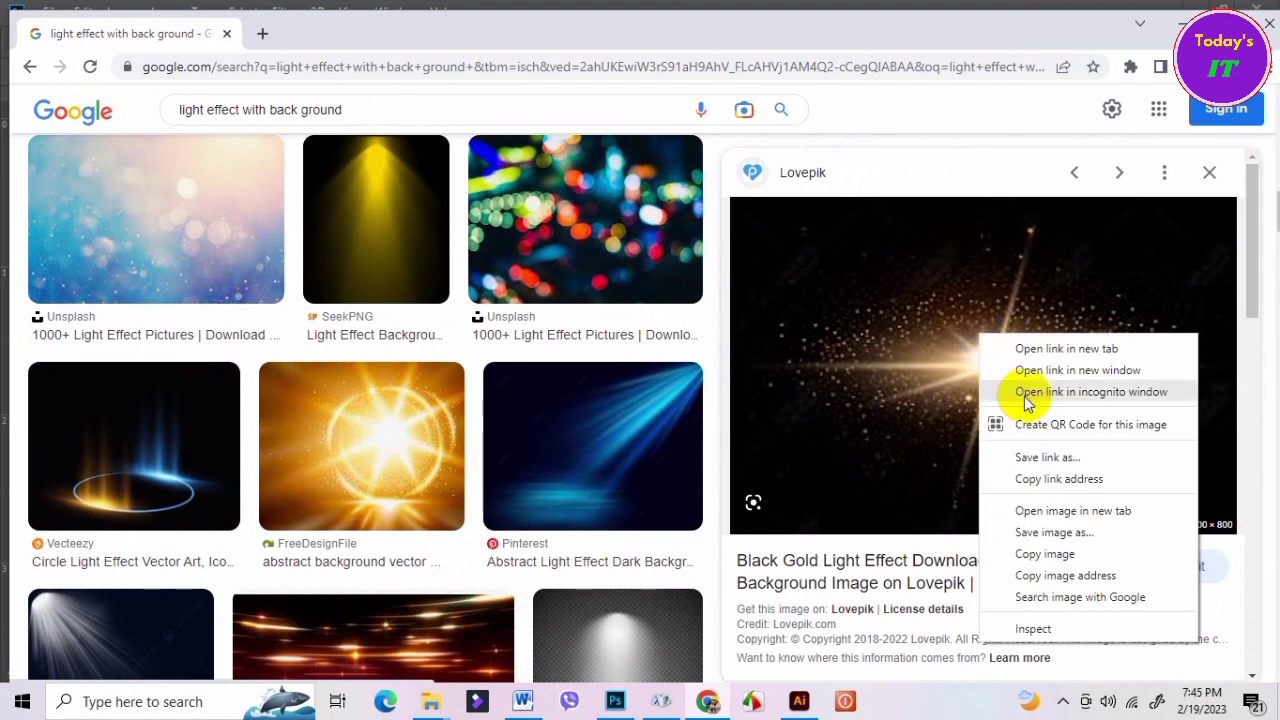
pyautogui.click(1040, 553)
pyautogui.click(615, 701)
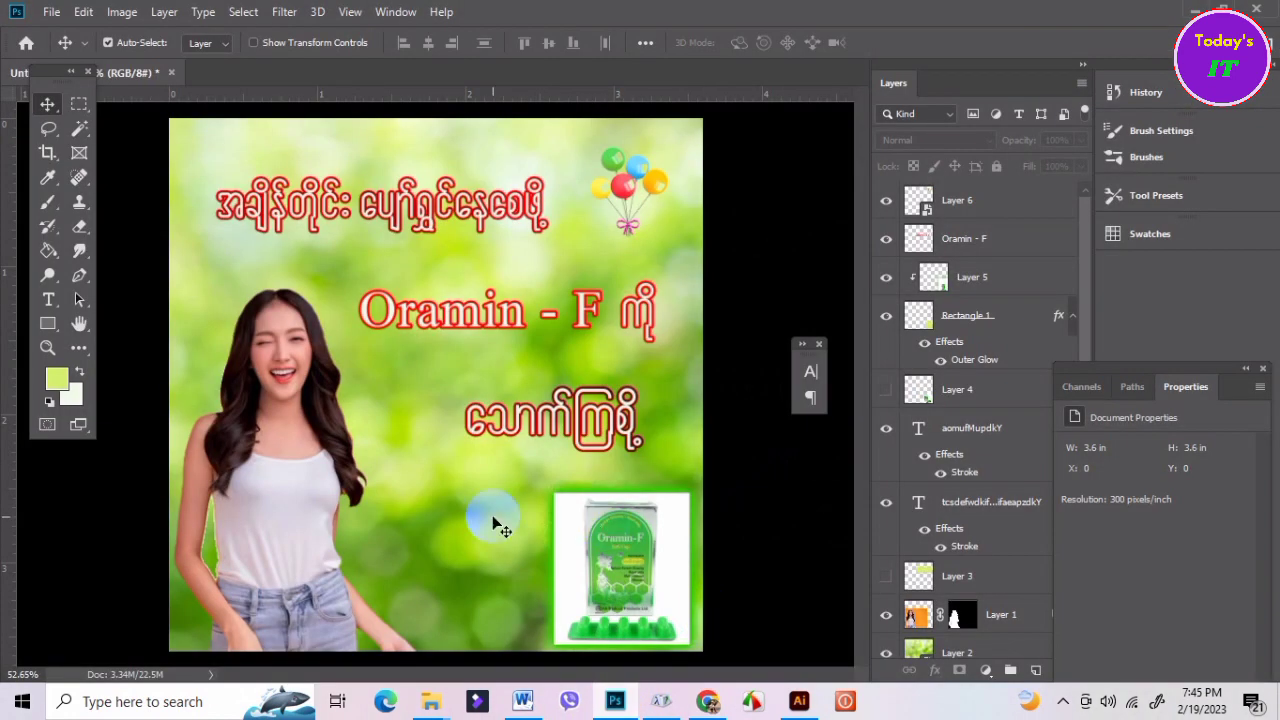
# Paste the light flare over the Oramin - F title and enlarge it to about 201%.
pyautogui.hotkey('ctrl', 'v')
pyautogui.moveTo(466, 372); pyautogui.dragTo(518, 312)
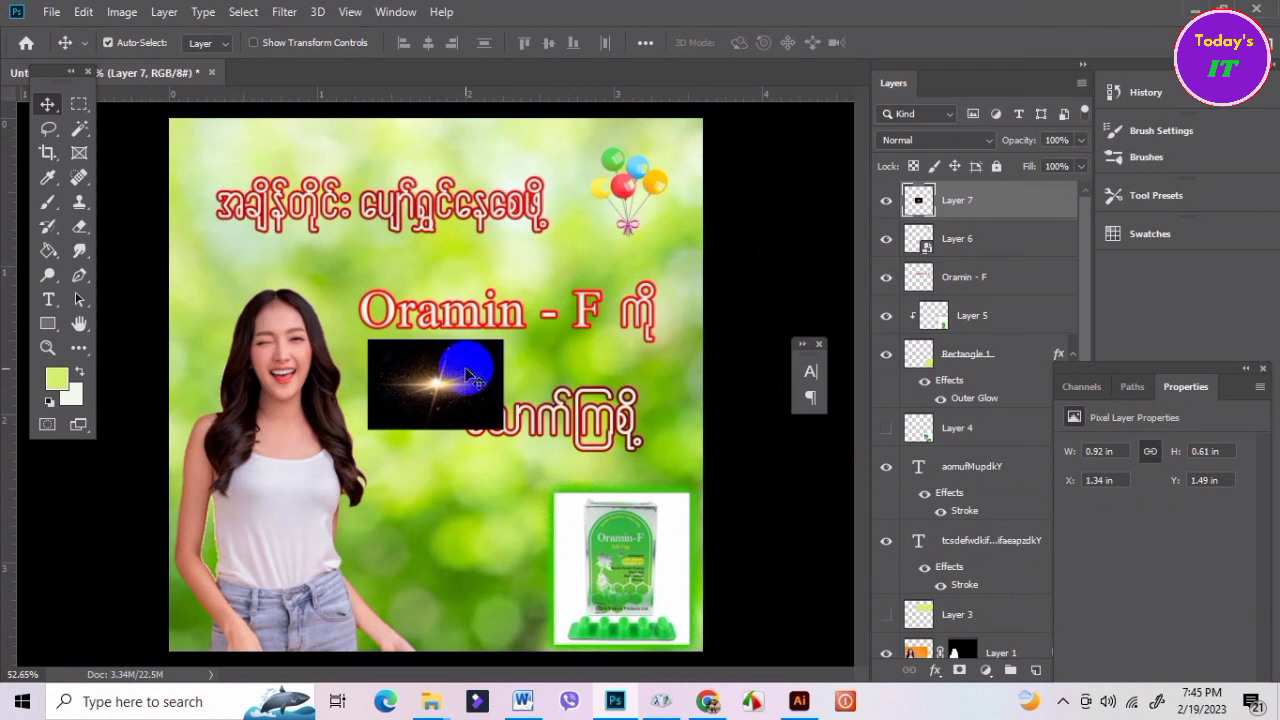
pyautogui.hotkey('ctrl', 't')
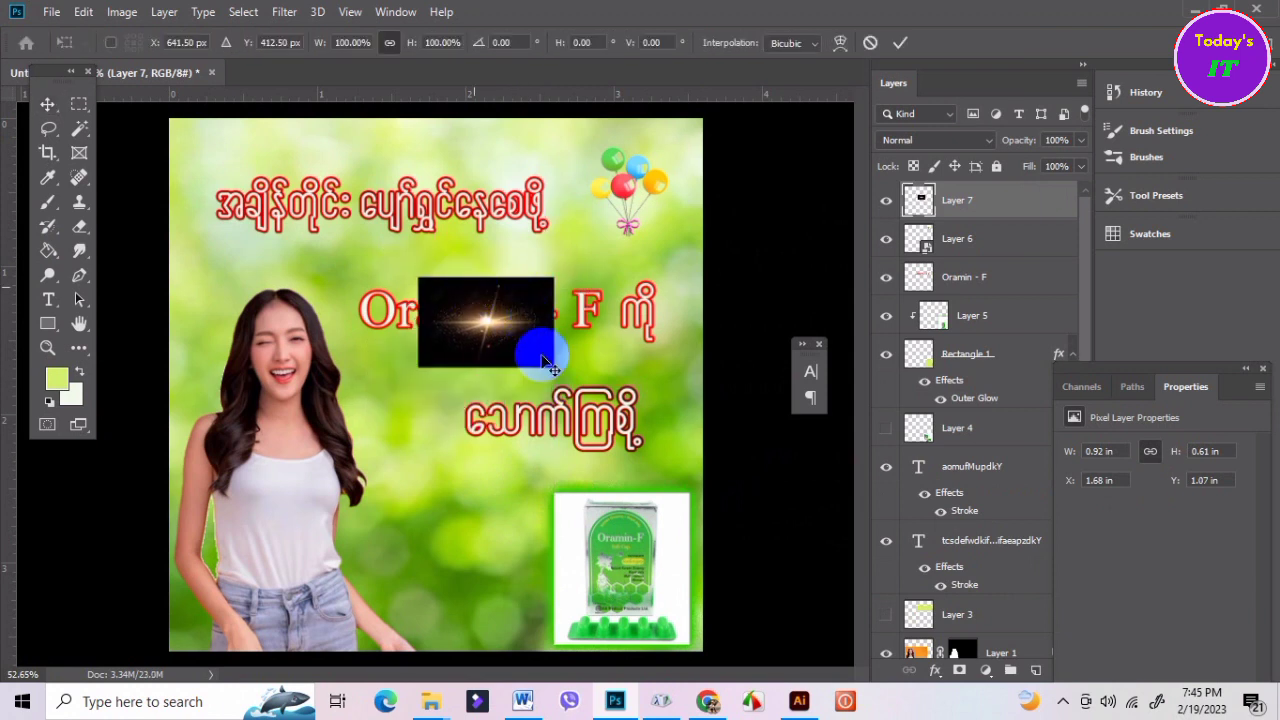
pyautogui.moveTo(553, 367)
pyautogui.mouseDown()
pyautogui.moveTo(688, 448)
pyautogui.moveTo(588, 368)
pyautogui.mouseUp()
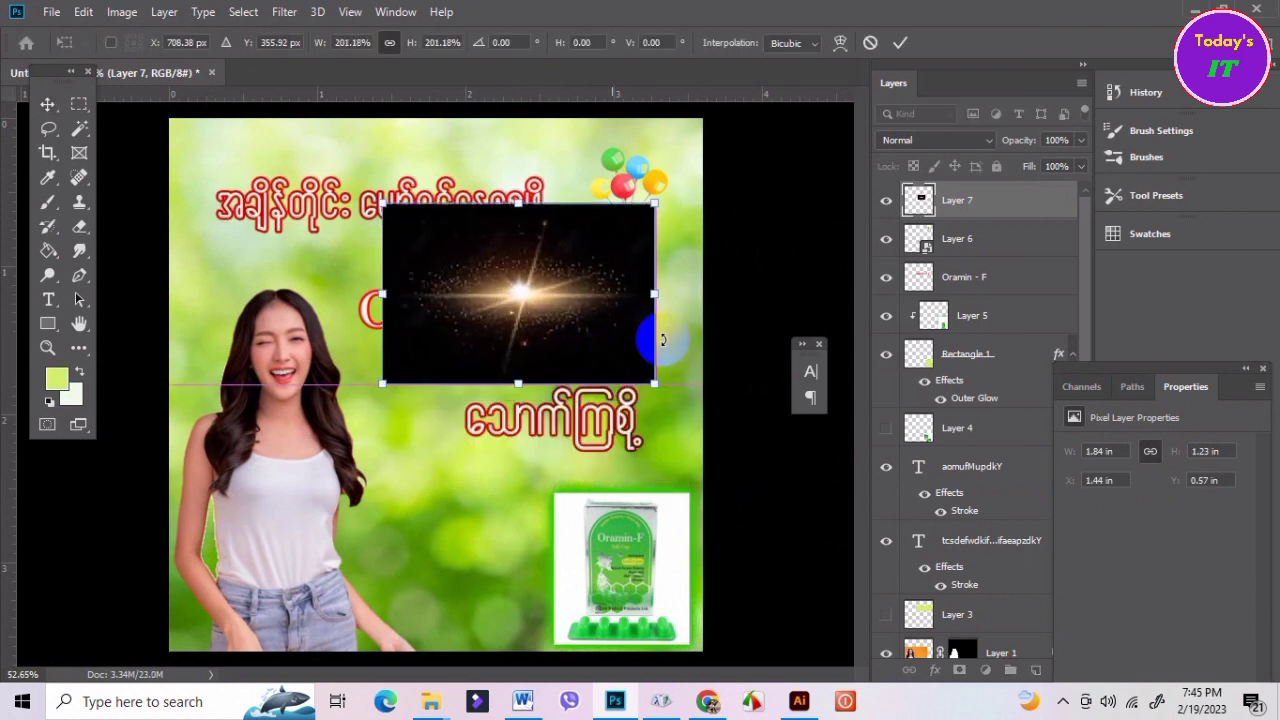
pyautogui.click(904, 44)
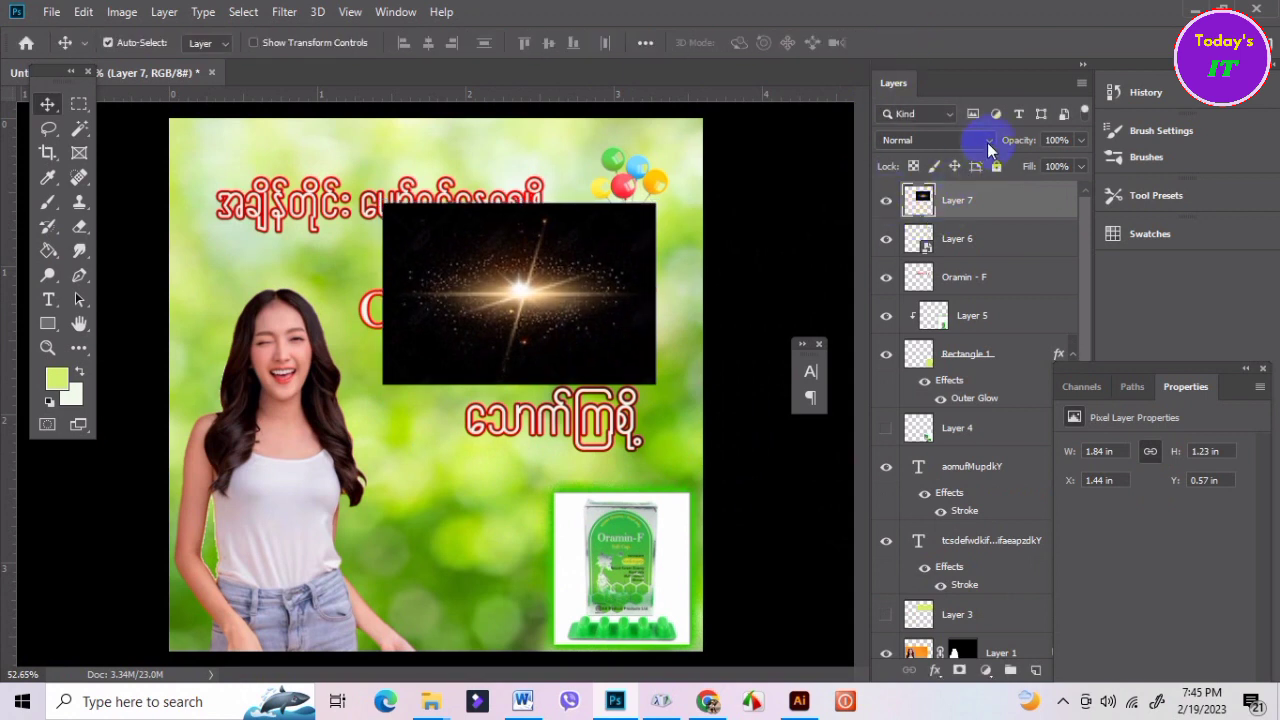
# Set the flare layer to Screen blending and place the glow at the product box's top-left.
pyautogui.click(988, 142)
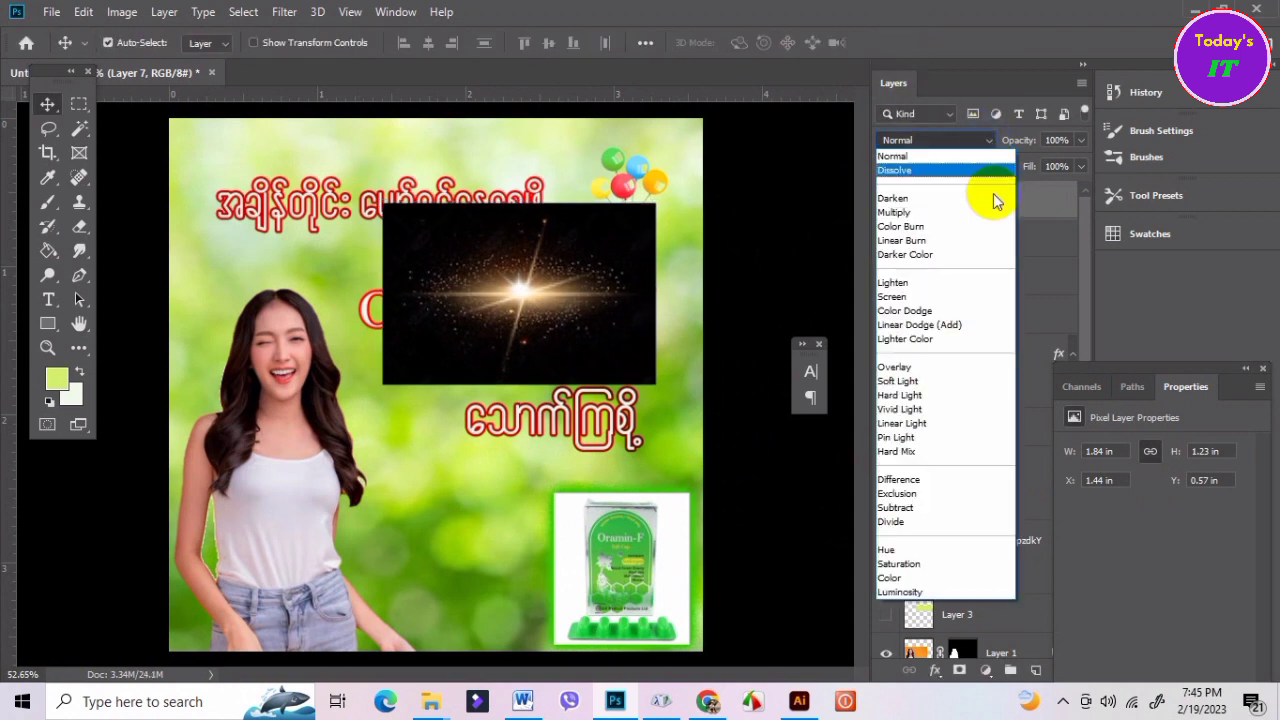
pyautogui.click(946, 299)
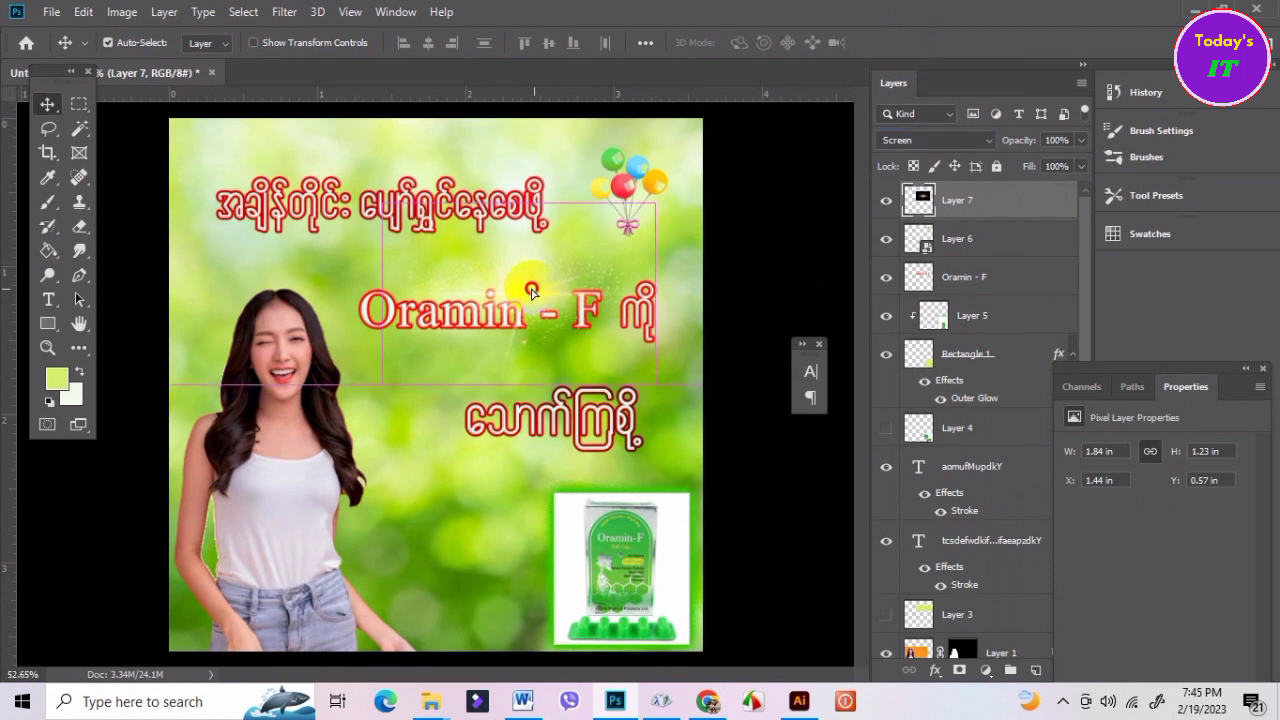
pyautogui.moveTo(532, 291)
pyautogui.mouseDown()
pyautogui.moveTo(298, 275)
pyautogui.moveTo(472, 366)
pyautogui.moveTo(513, 283)
pyautogui.moveTo(553, 275)
pyautogui.moveTo(540, 310)
pyautogui.moveTo(575, 314)
pyautogui.moveTo(555, 358)
pyautogui.moveTo(586, 237)
pyautogui.moveTo(586, 257)
pyautogui.moveTo(330, 318)
pyautogui.moveTo(457, 396)
pyautogui.moveTo(466, 523)
pyautogui.moveTo(560, 523)
pyautogui.moveTo(566, 497)
pyautogui.mouseUp()
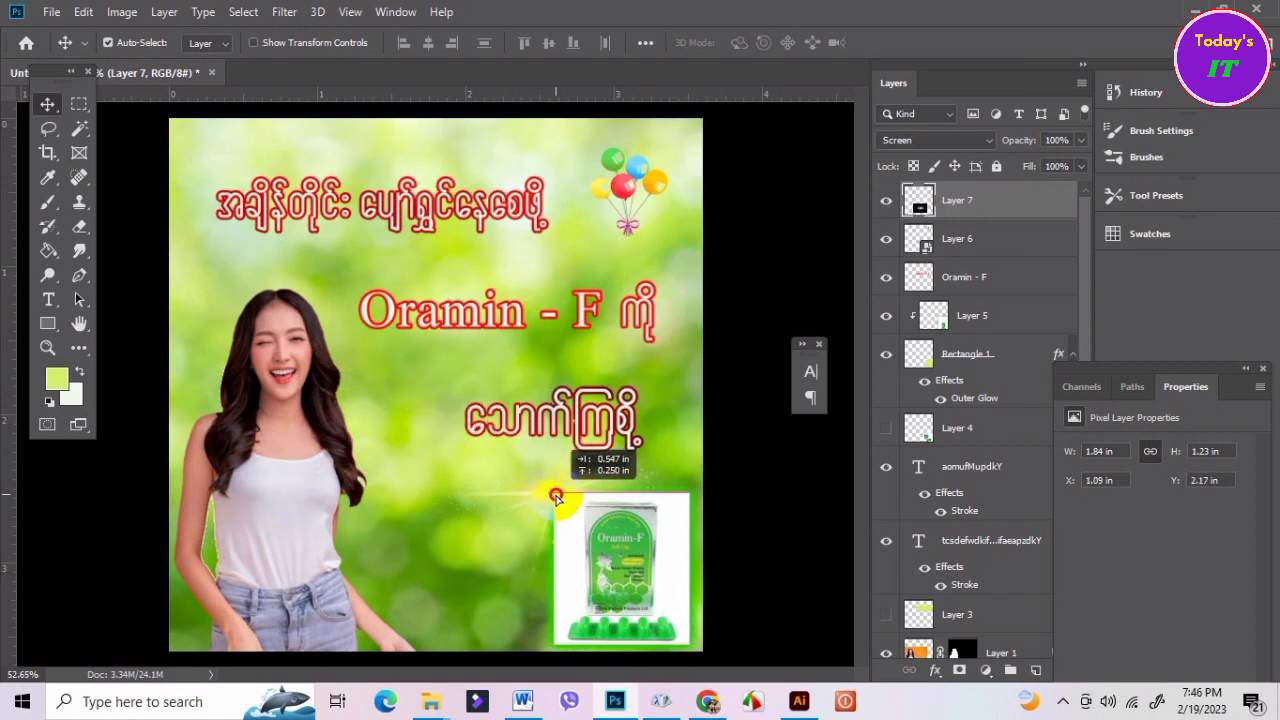
pyautogui.moveTo(604, 422); pyautogui.dragTo(616, 400)
# Select the lower Burmese text line's layer and view its type properties.
pyautogui.click(617, 404)
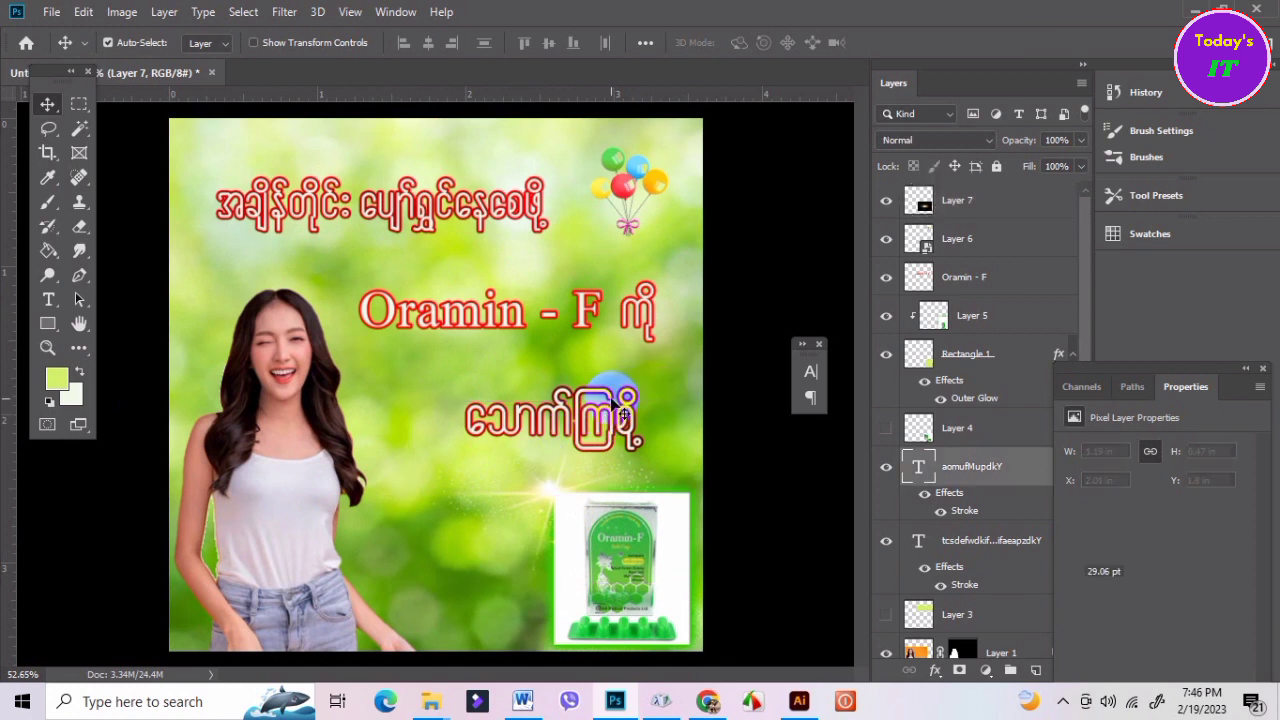
pyautogui.click(745, 240)
pyautogui.click(805, 398)
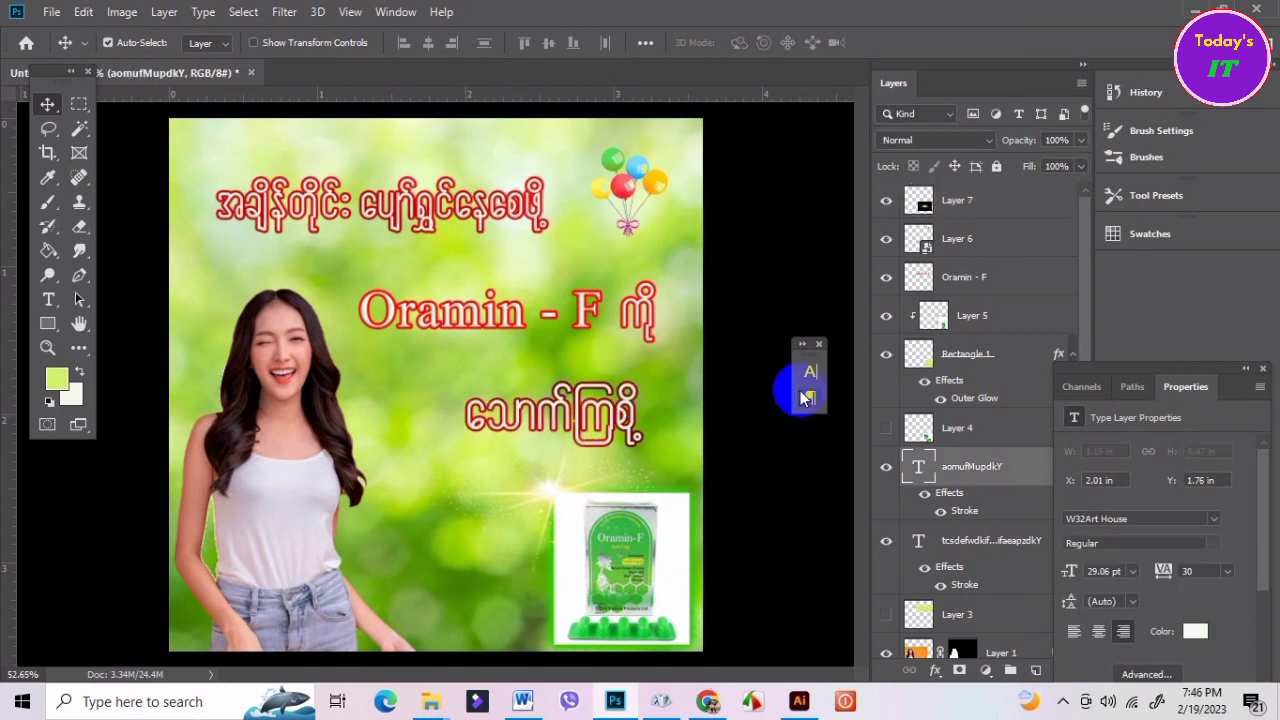
pyautogui.scroll(2, 604, 512)
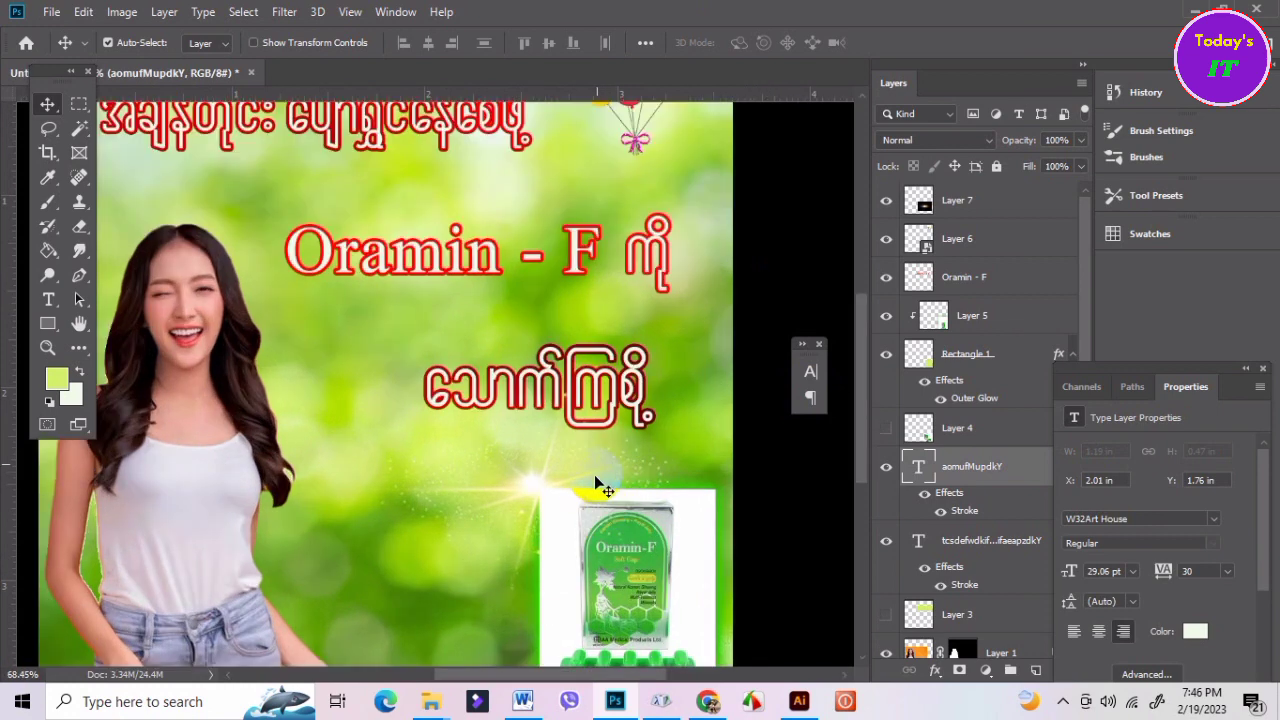
pyautogui.scroll(-1, 598, 485)
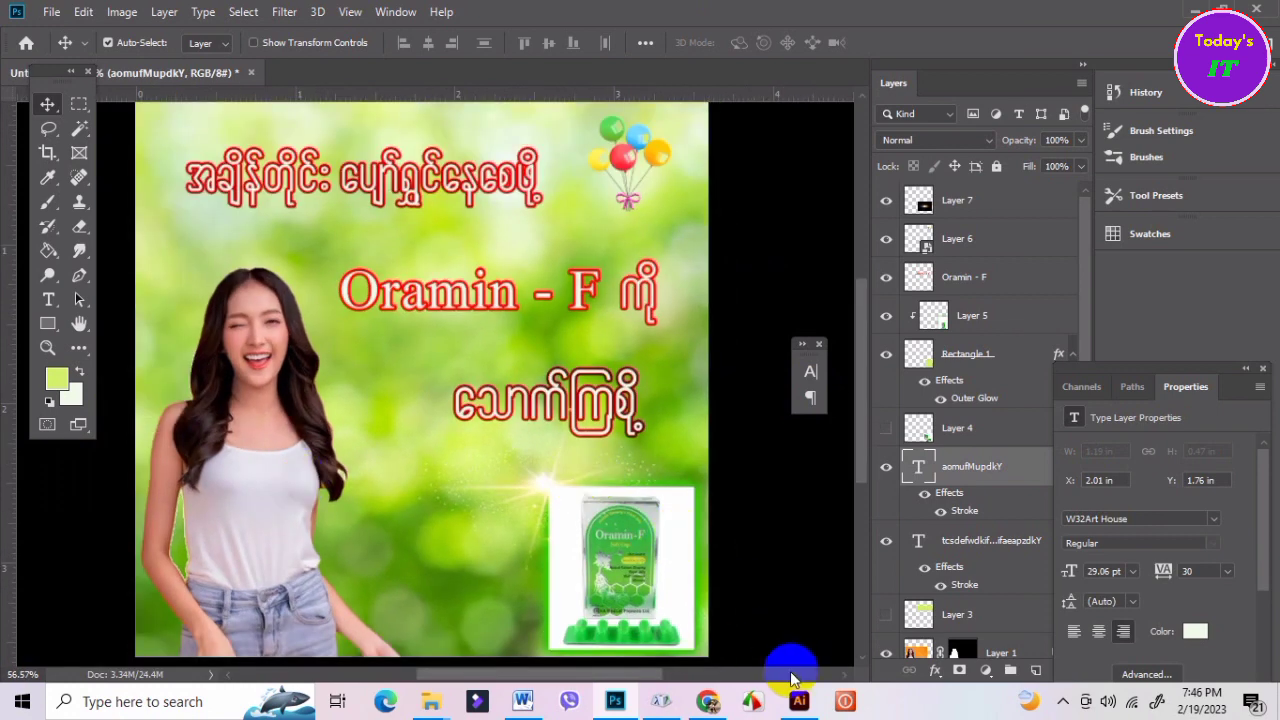
# Scroll the 'light effect with back ground' results, then select 'light' in the search box.
pyautogui.click(706, 706)
pyautogui.scroll(-2, 737, 494)
pyautogui.scroll(-4, 337, 514)
pyautogui.scroll(-2, 334, 526)
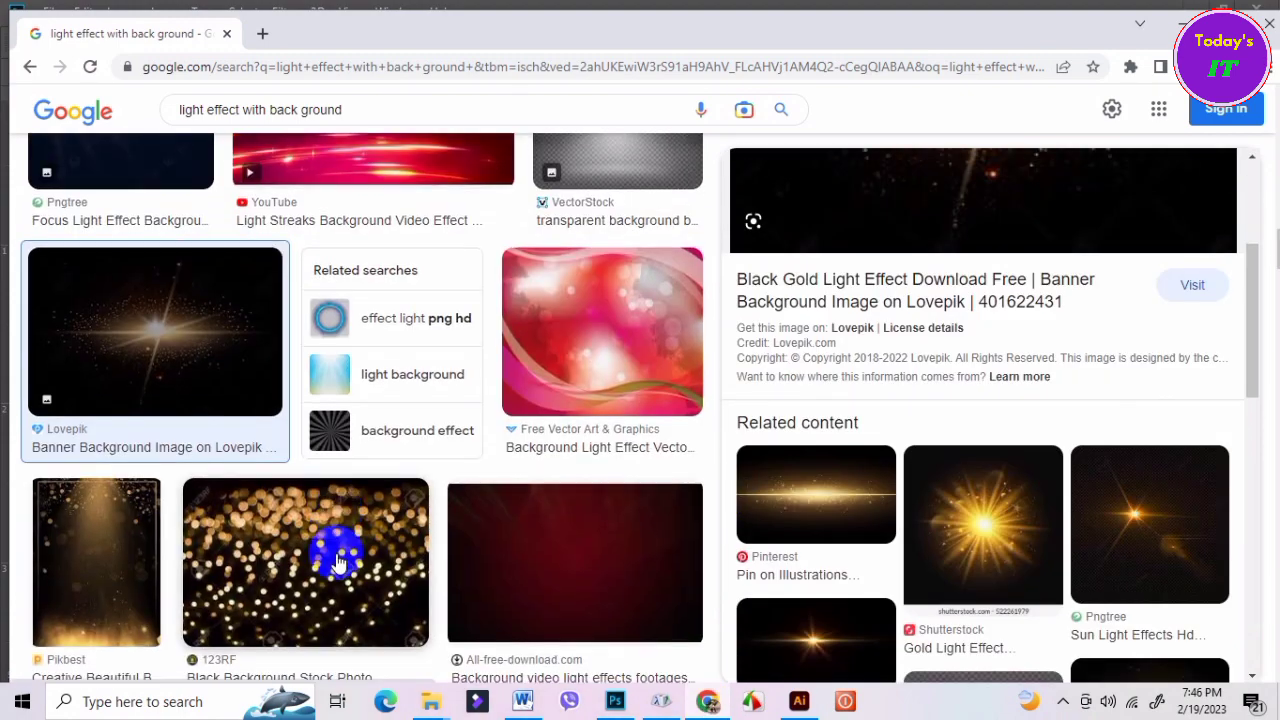
pyautogui.scroll(-4, 337, 563)
pyautogui.scroll(-3, 343, 591)
pyautogui.scroll(-3, 443, 571)
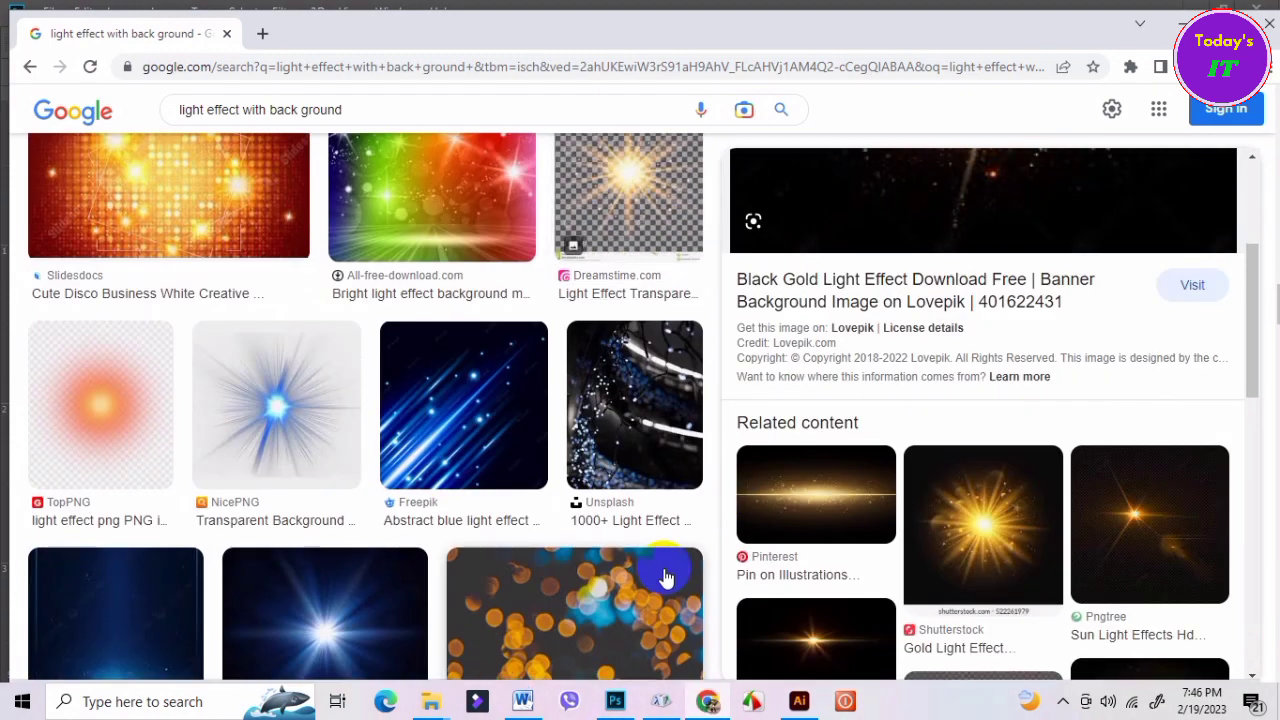
pyautogui.scroll(-2, 666, 578)
pyautogui.scroll(-1, 666, 578)
pyautogui.scroll(-1, 666, 578)
pyautogui.scroll(-1, 666, 578)
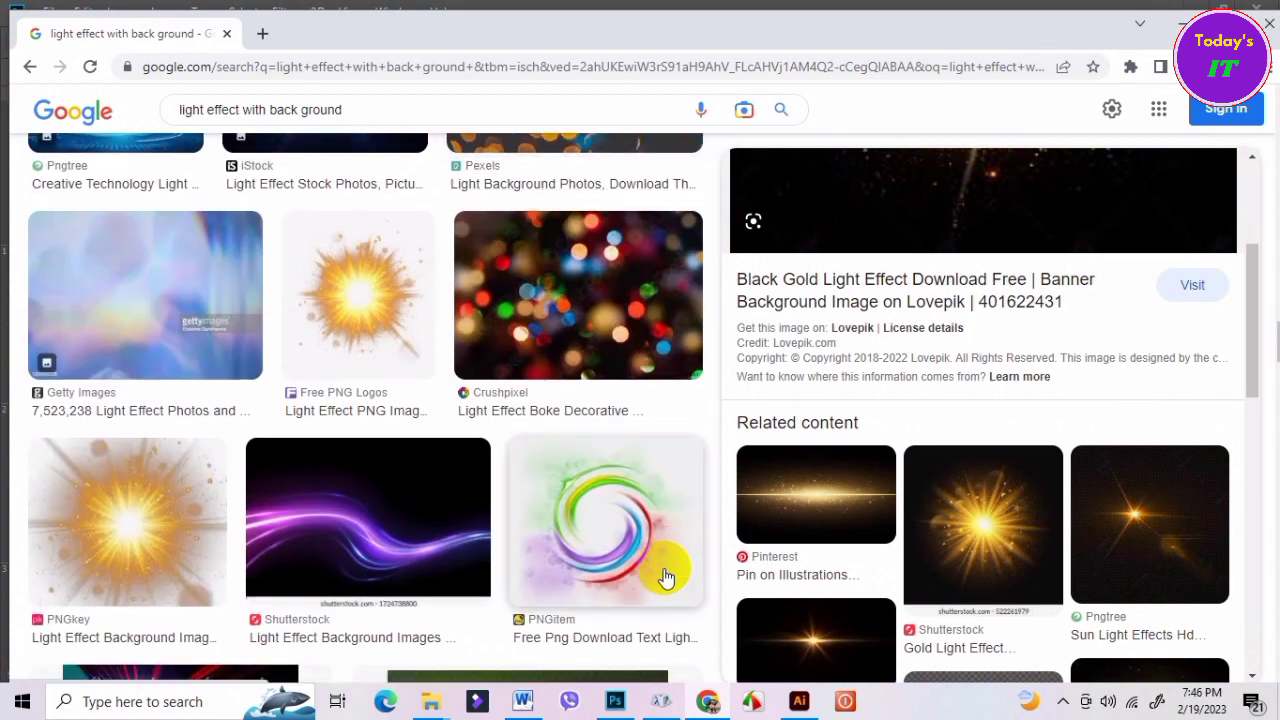
pyautogui.scroll(-2, 666, 578)
pyautogui.scroll(-2, 666, 578)
pyautogui.scroll(-1, 666, 578)
pyautogui.scroll(-2, 666, 578)
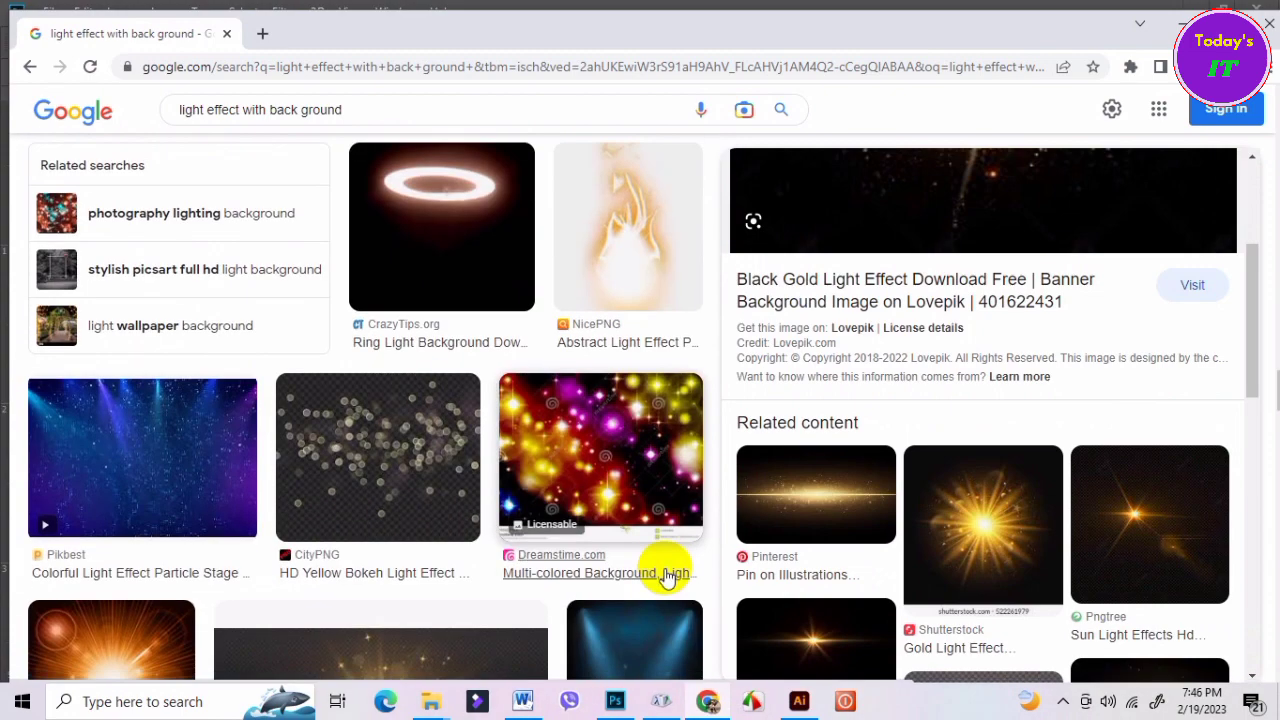
pyautogui.scroll(-5, 666, 578)
pyautogui.scroll(-2, 663, 571)
pyautogui.scroll(-2, 963, 560)
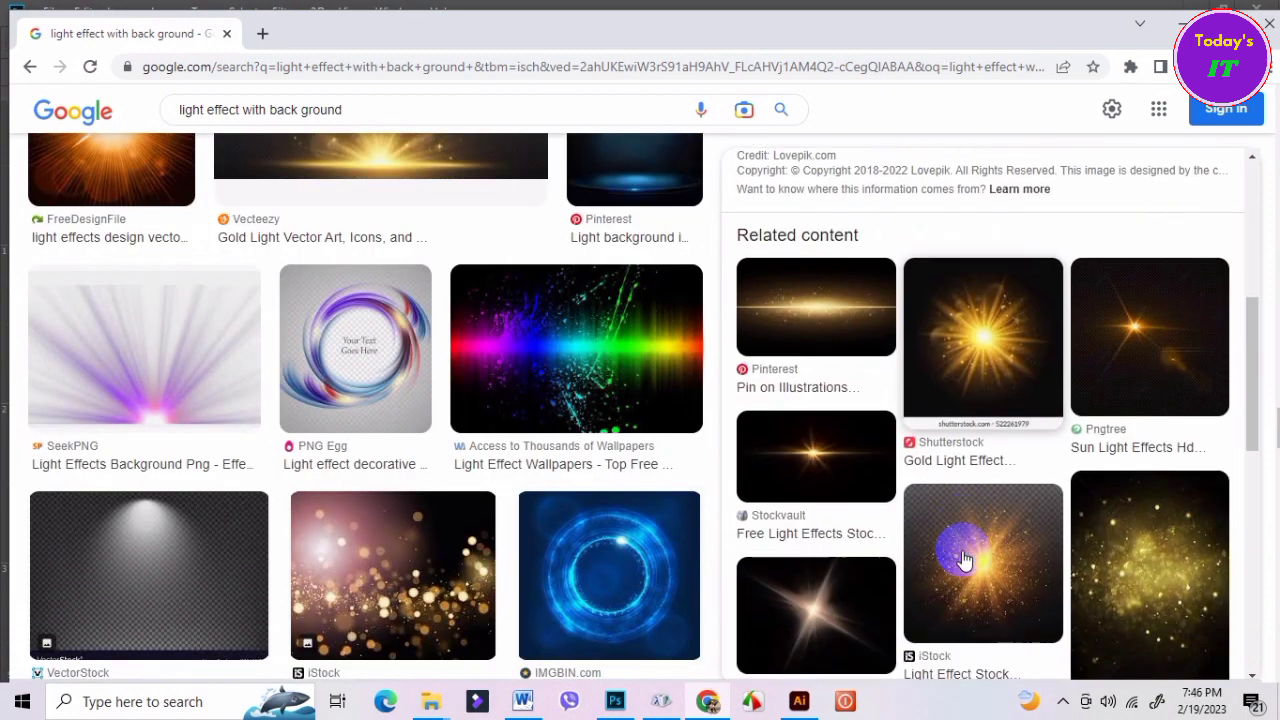
pyautogui.scroll(-3, 640, 571)
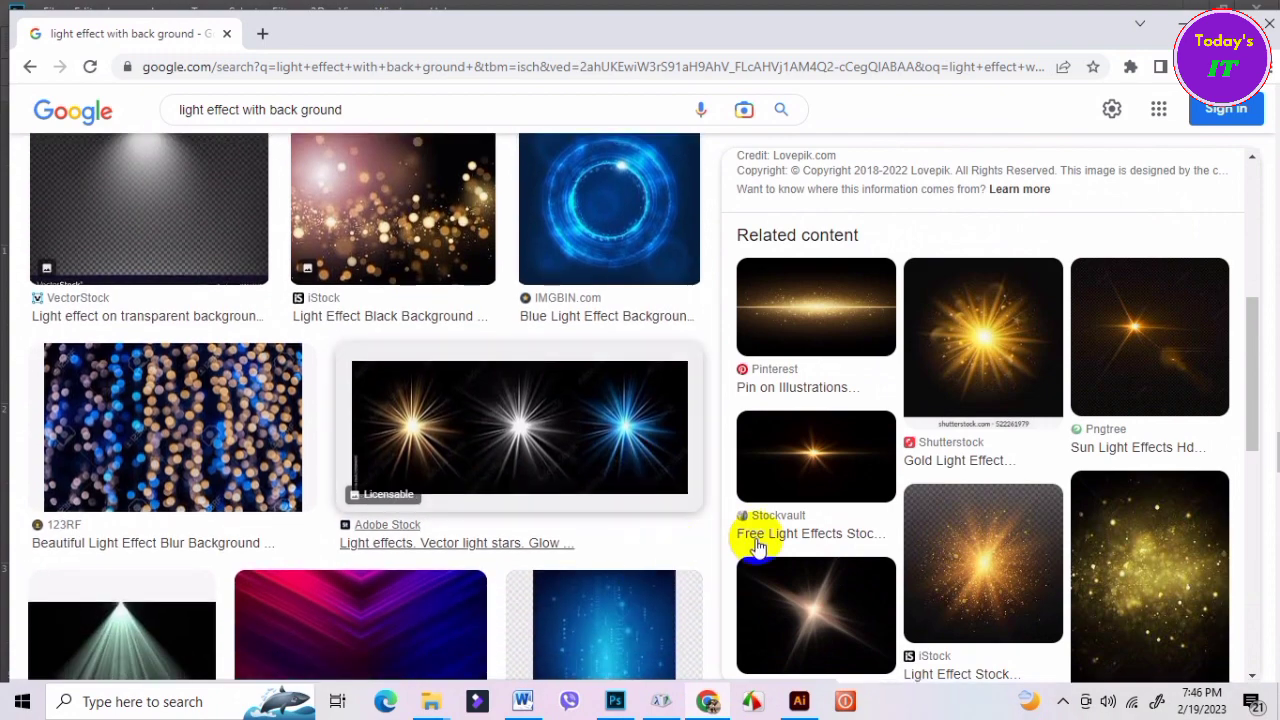
pyautogui.scroll(-1, 823, 549)
pyautogui.scroll(-1, 823, 557)
pyautogui.scroll(-2, 823, 557)
pyautogui.scroll(-2, 494, 563)
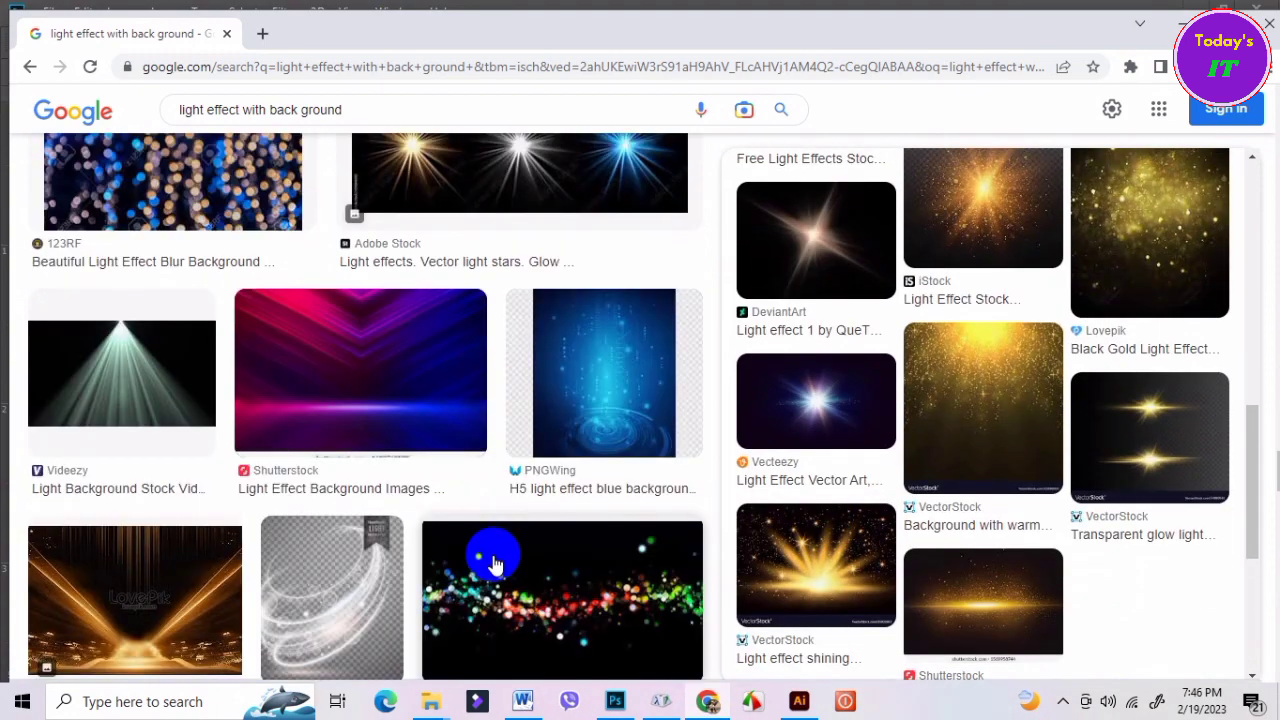
pyautogui.scroll(-2, 494, 563)
pyautogui.scroll(-3, 494, 563)
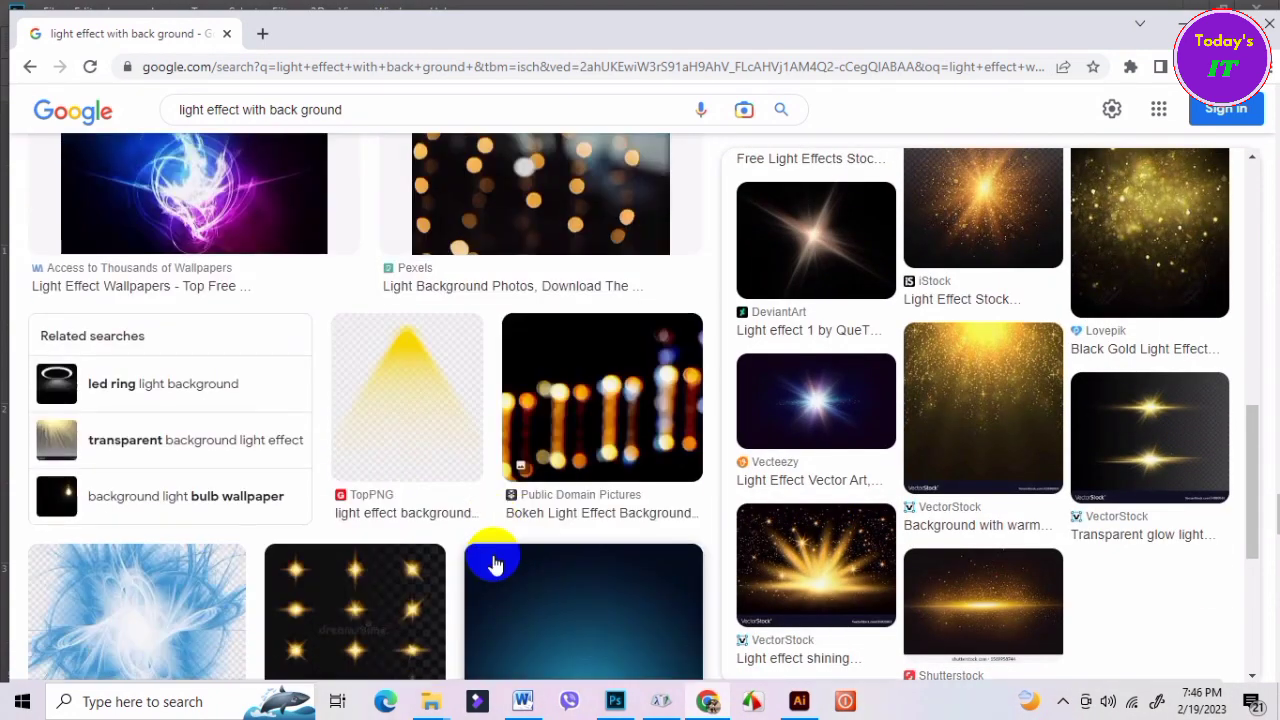
pyautogui.scroll(-3, 494, 563)
pyautogui.scroll(-2, 494, 563)
pyautogui.scroll(-2, 494, 563)
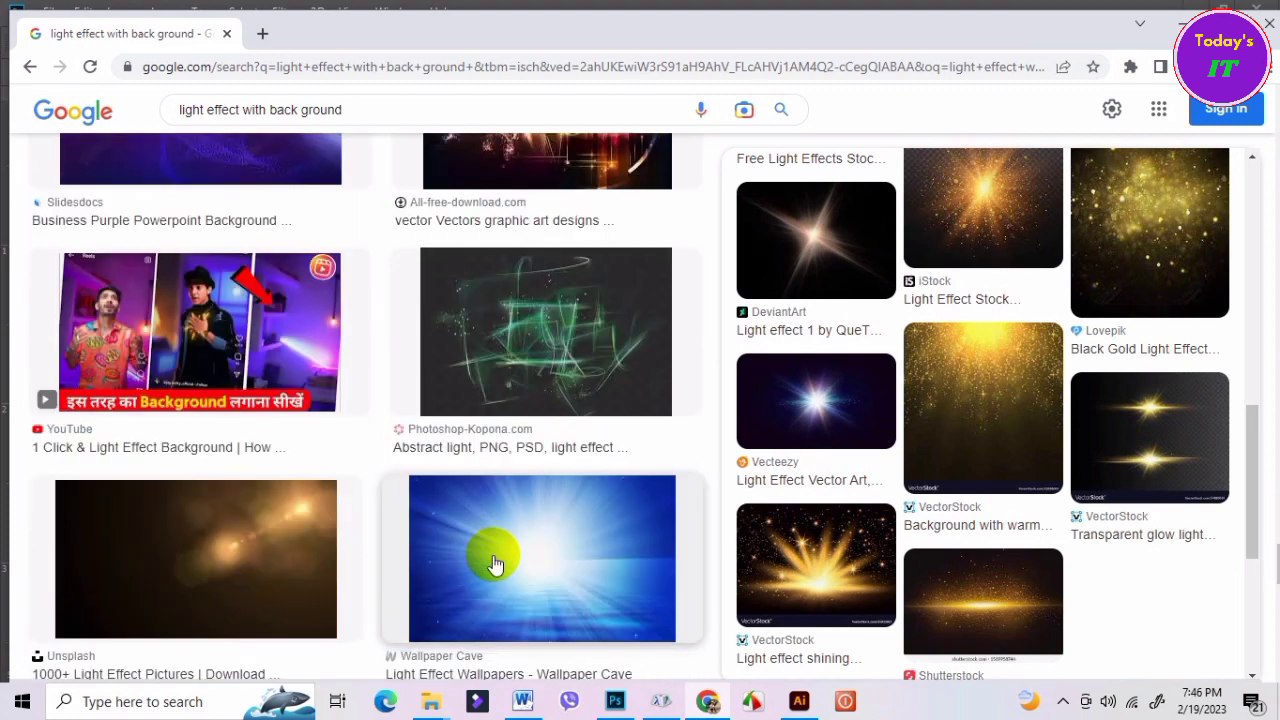
pyautogui.moveTo(208, 109); pyautogui.dragTo(163, 110)
pyautogui.write('glow')
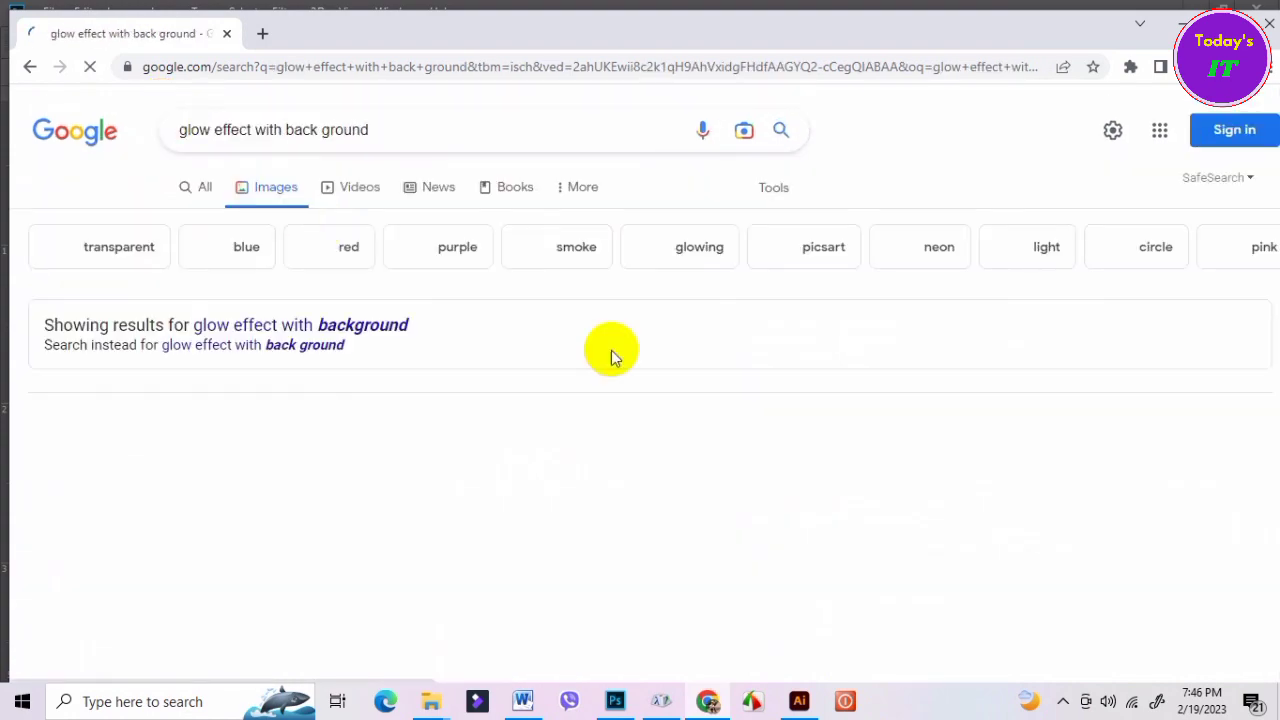
# Browse the 'glow effect with back ground' image results and preview the golden wave light image.
pyautogui.scroll(-1, 640, 390)
pyautogui.scroll(-1, 651, 594)
pyautogui.scroll(-1, 1023, 466)
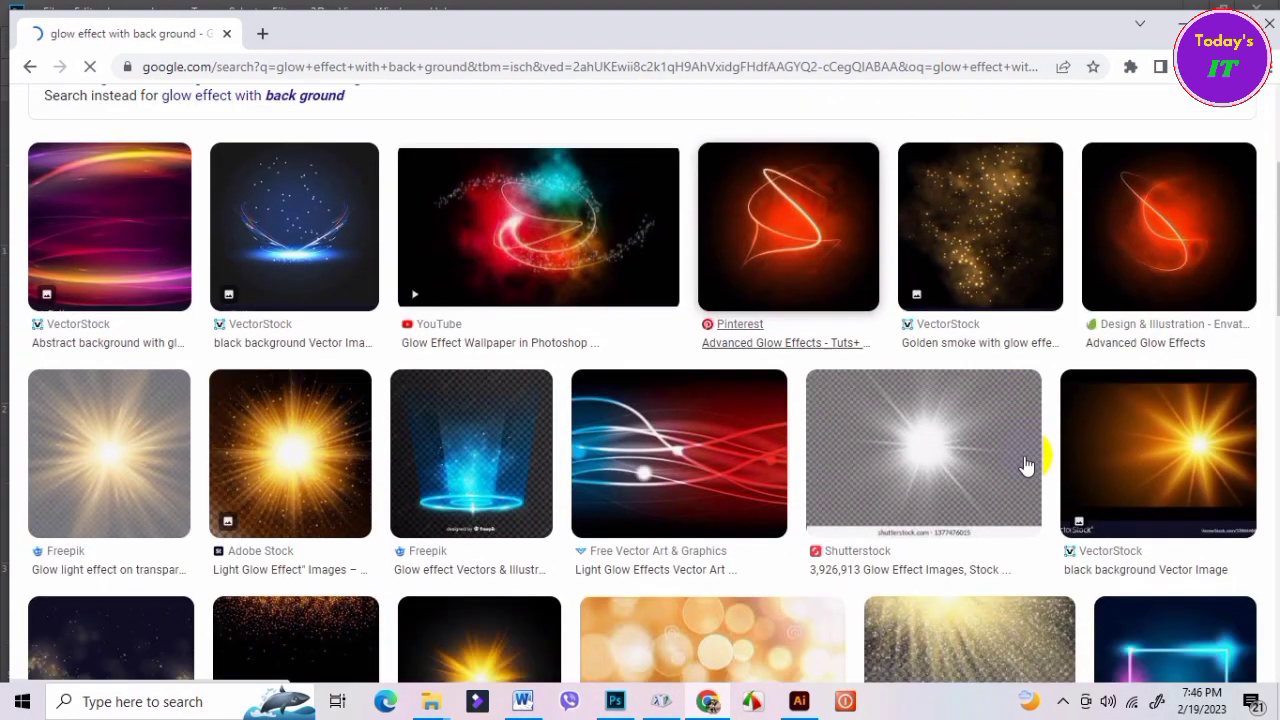
pyautogui.scroll(-1, 877, 466)
pyautogui.scroll(-2, 797, 468)
pyautogui.scroll(-2, 760, 462)
pyautogui.scroll(-1, 808, 529)
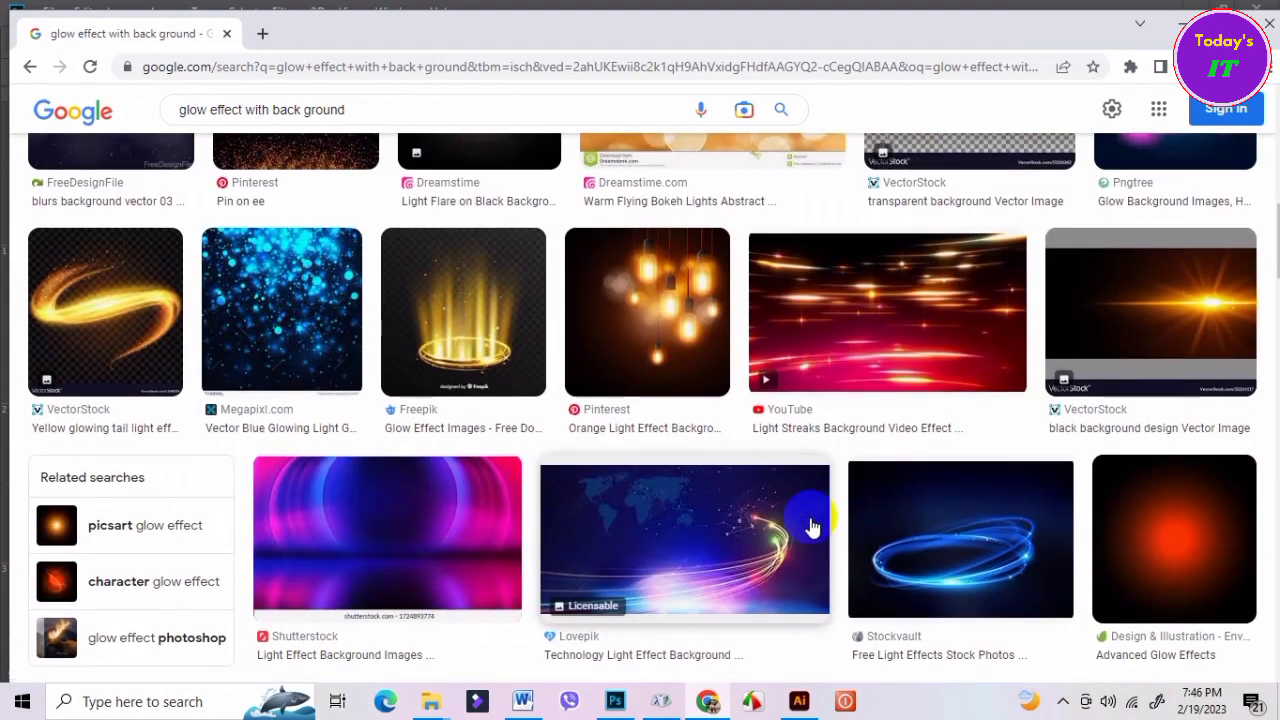
pyautogui.scroll(-2, 810, 529)
pyautogui.scroll(2, 812, 527)
pyautogui.scroll(-1, 740, 507)
pyautogui.scroll(-1, 740, 507)
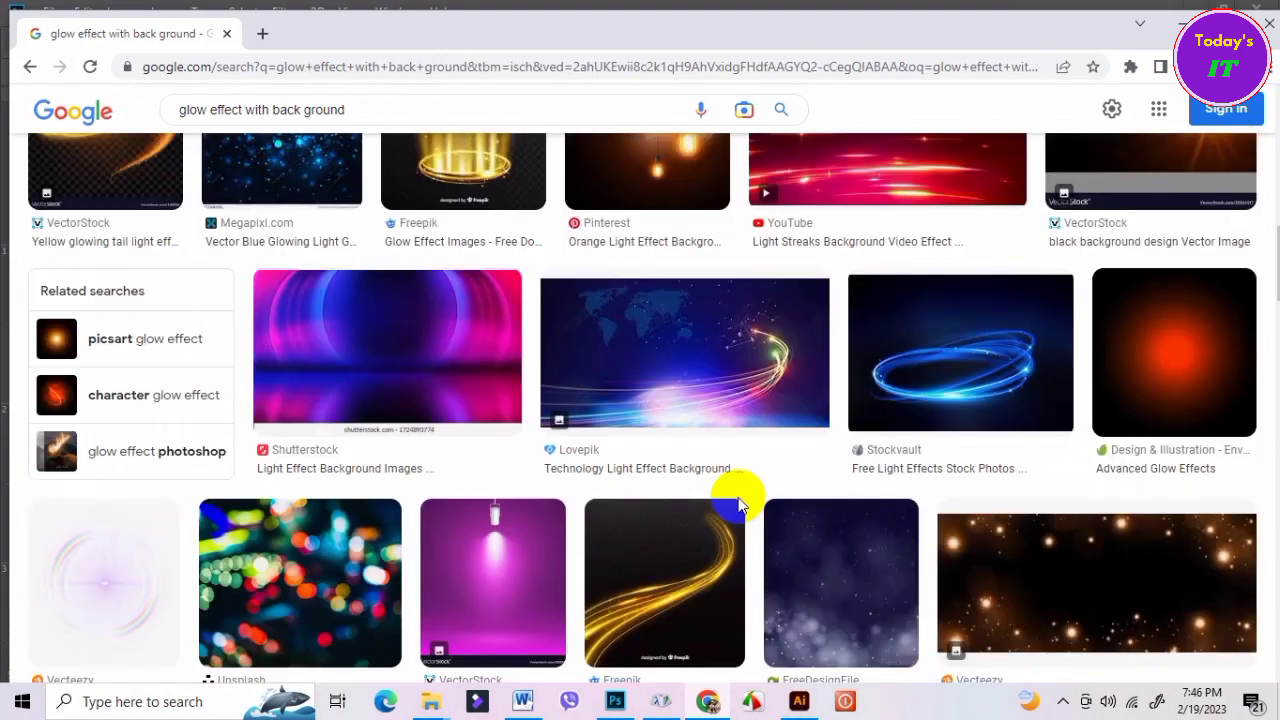
pyautogui.scroll(-1, 740, 507)
pyautogui.scroll(-1, 740, 507)
pyautogui.scroll(-1, 740, 507)
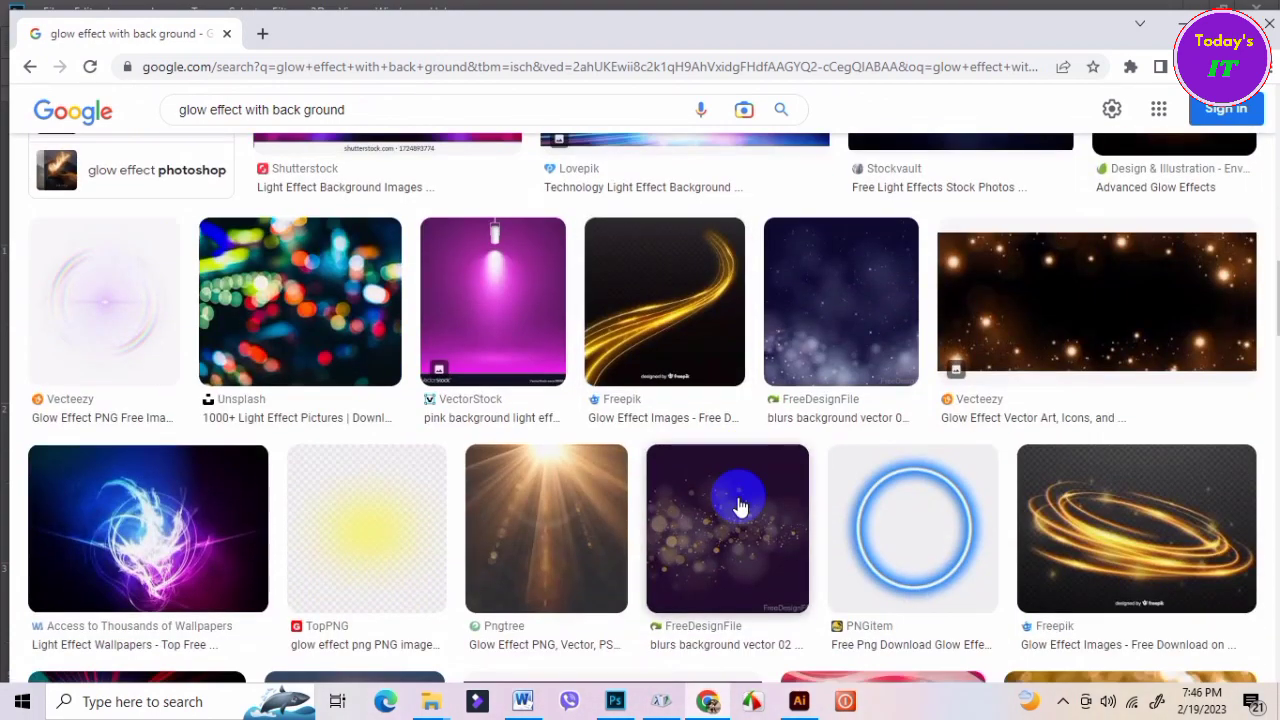
pyautogui.scroll(-3, 740, 507)
pyautogui.scroll(-2, 740, 507)
pyautogui.scroll(-1, 730, 508)
pyautogui.scroll(-3, 737, 491)
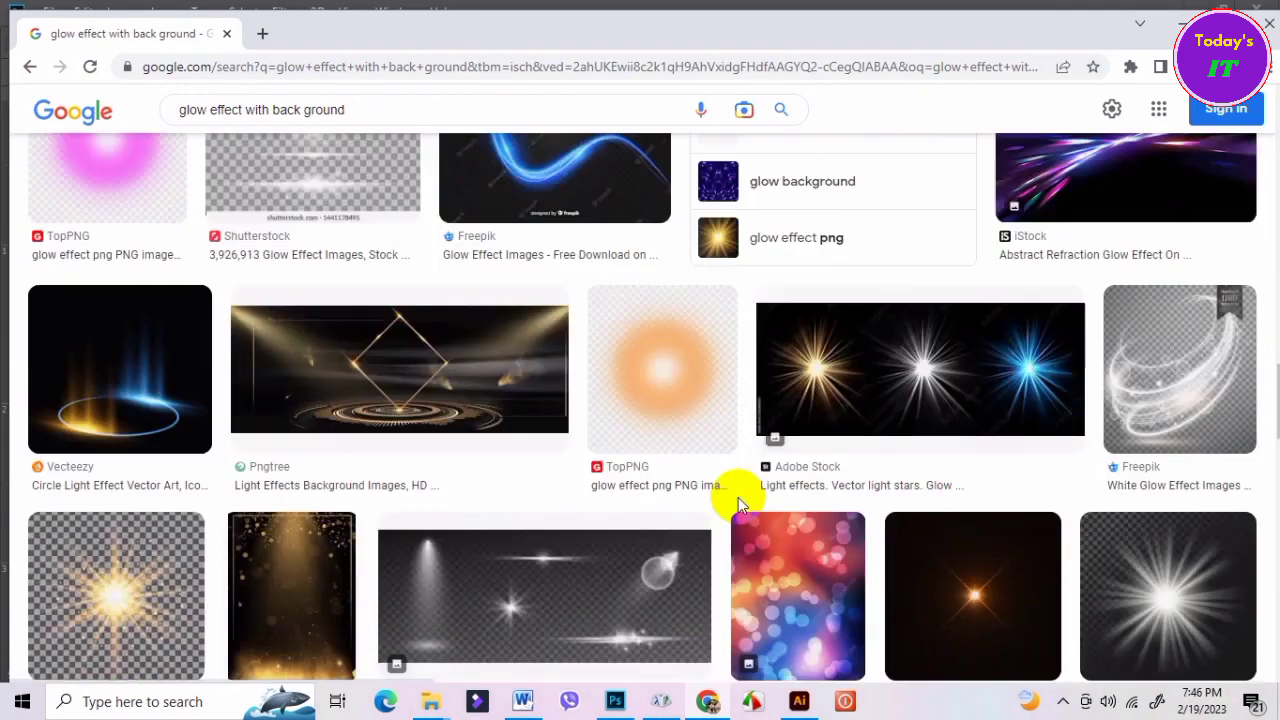
pyautogui.scroll(-3, 494, 577)
pyautogui.scroll(-2, 580, 567)
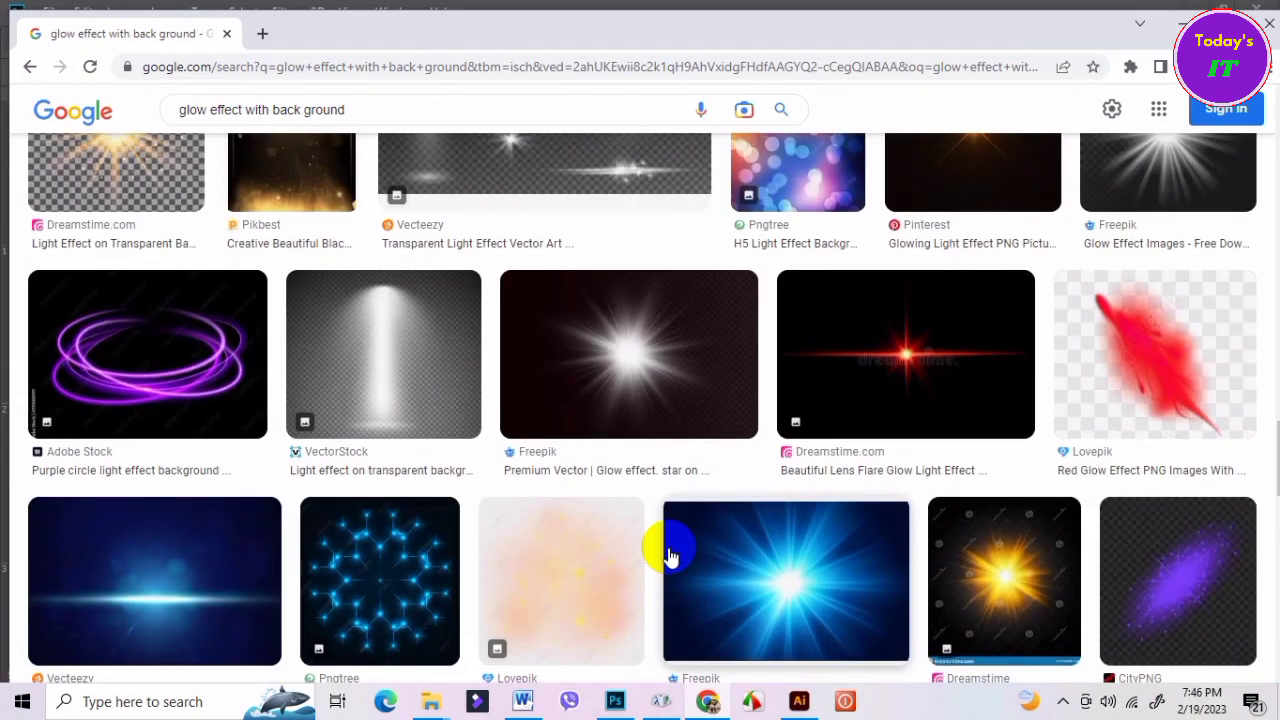
pyautogui.scroll(-3, 668, 555)
pyautogui.scroll(-2, 668, 555)
pyautogui.scroll(-2, 668, 555)
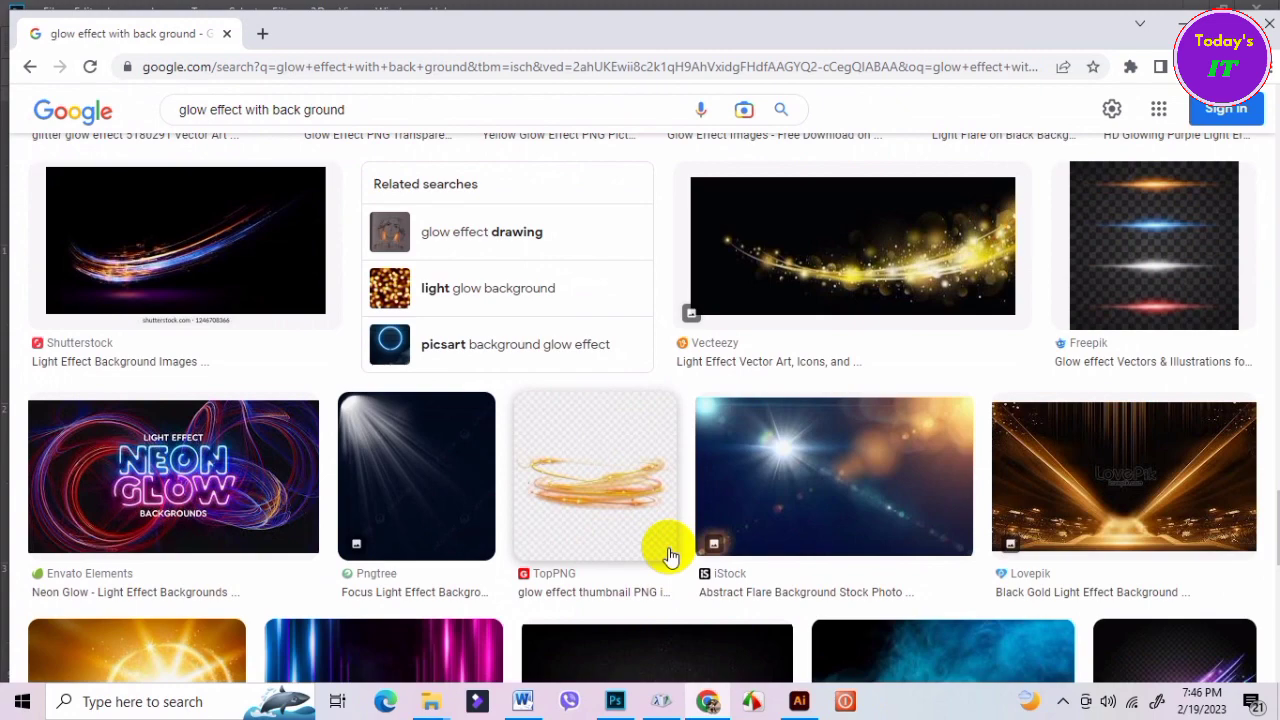
pyautogui.scroll(-4, 670, 556)
pyautogui.scroll(-3, 670, 556)
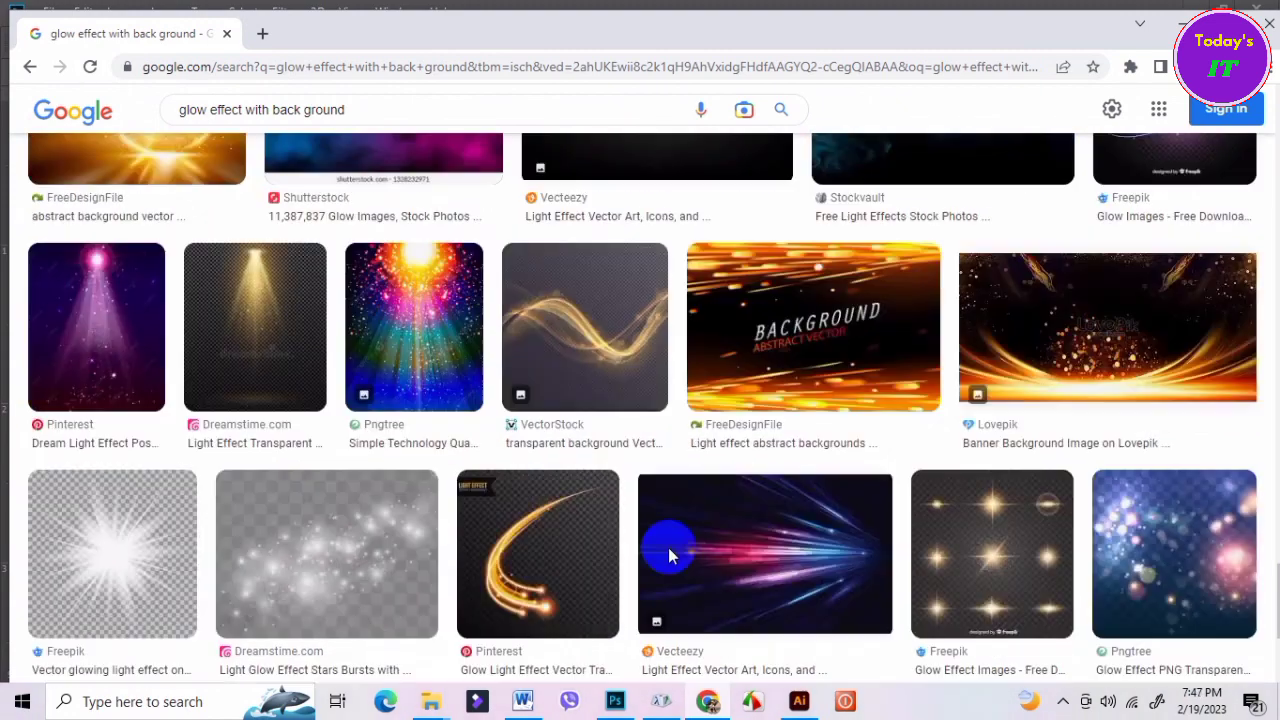
pyautogui.scroll(1, 670, 556)
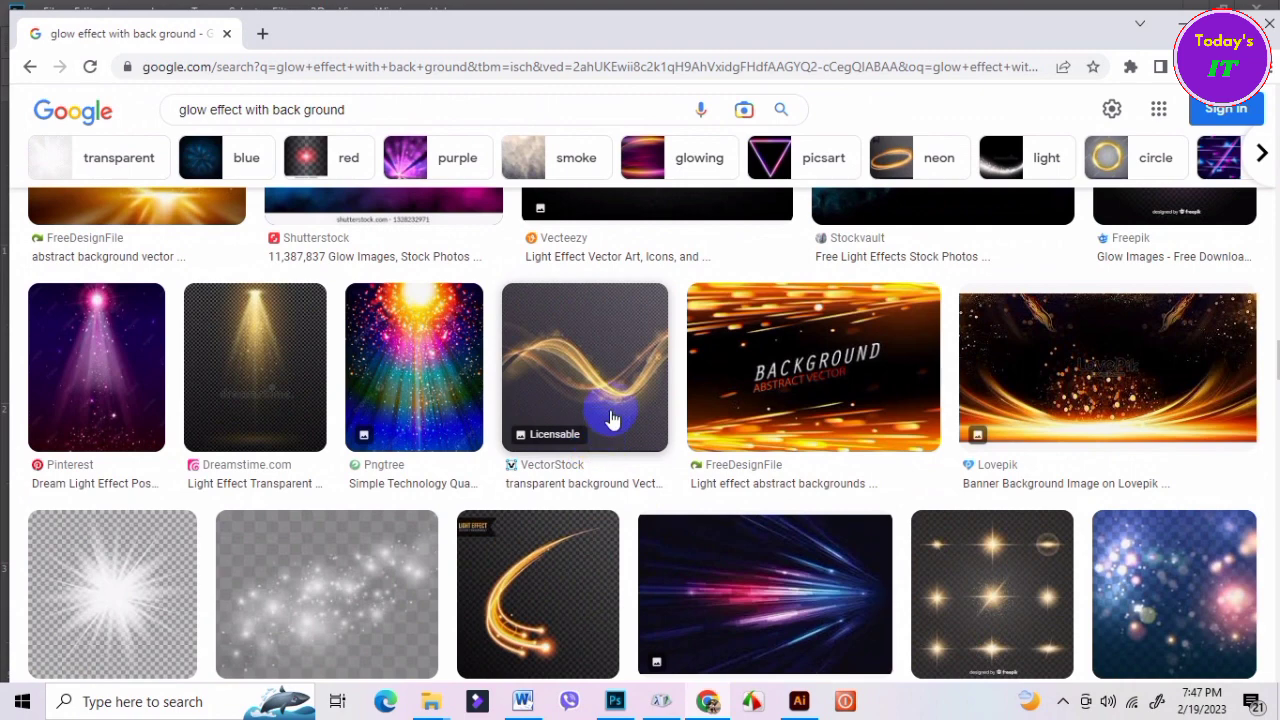
pyautogui.click(613, 419)
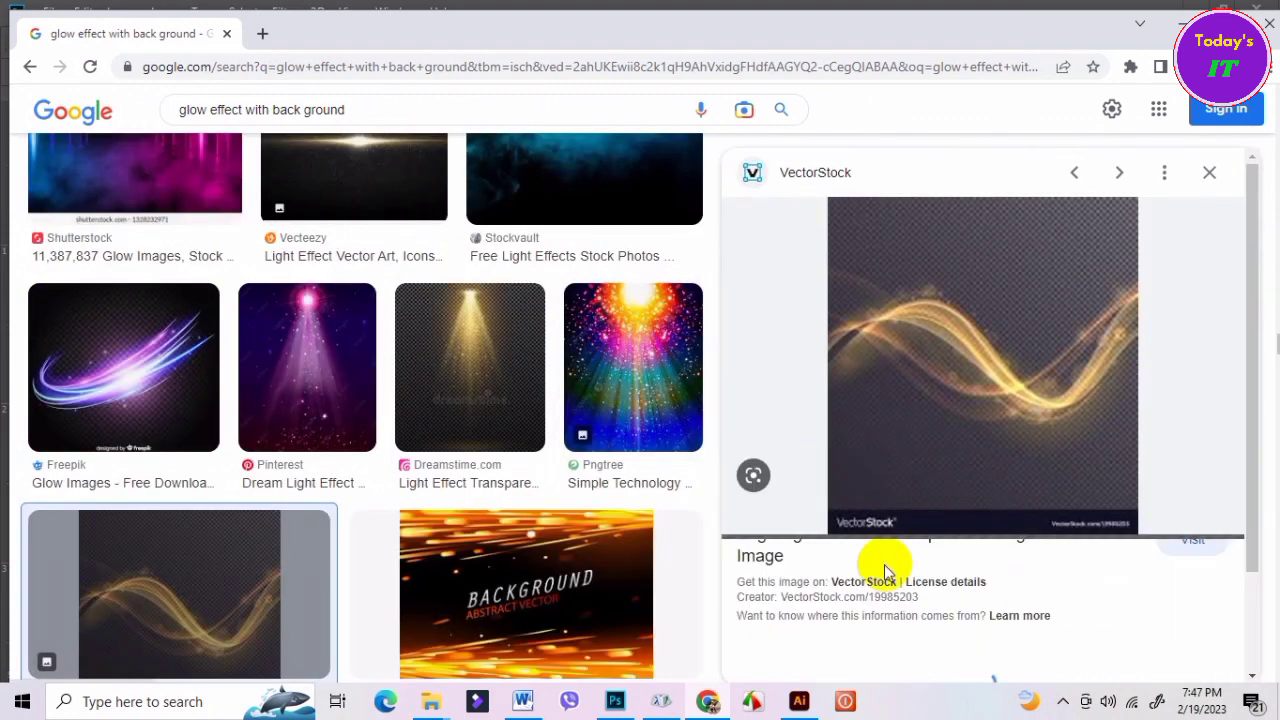
# Keep browsing the results and preview the golden light effect background image.
pyautogui.scroll(-2, 963, 290)
pyautogui.scroll(-1, 848, 463)
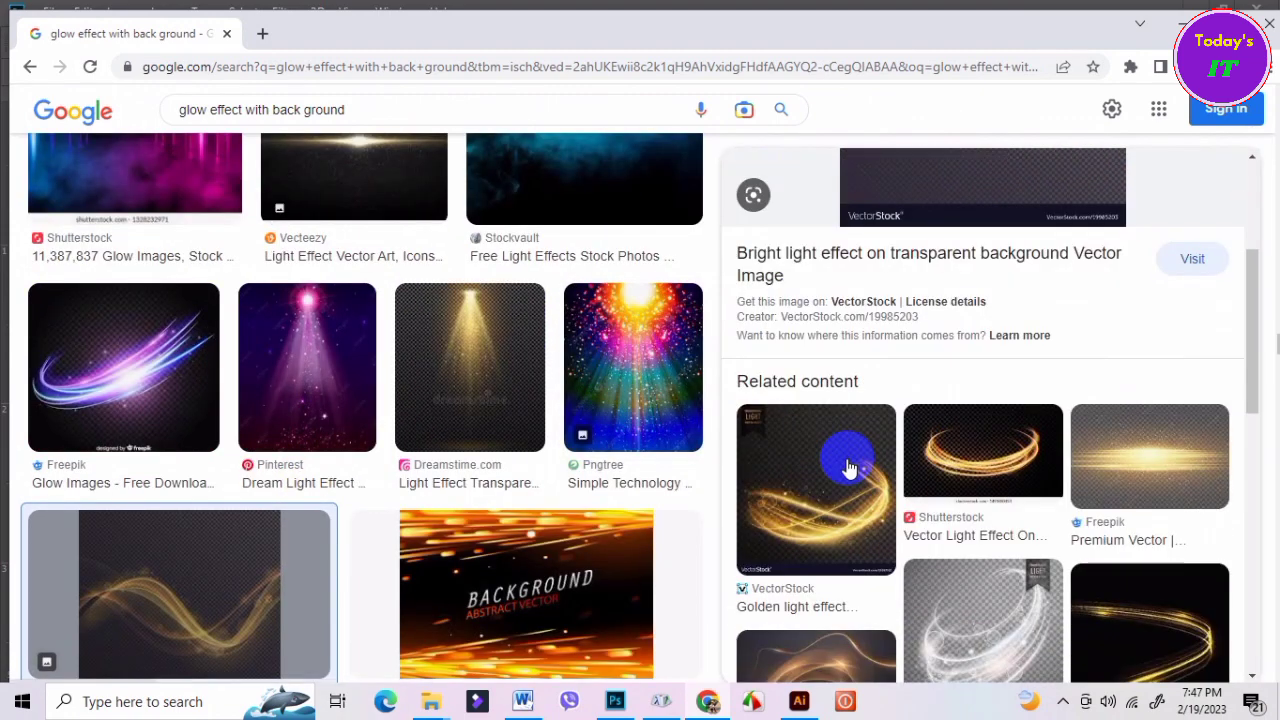
pyautogui.scroll(-3, 1020, 243)
pyautogui.scroll(-1, 1045, 480)
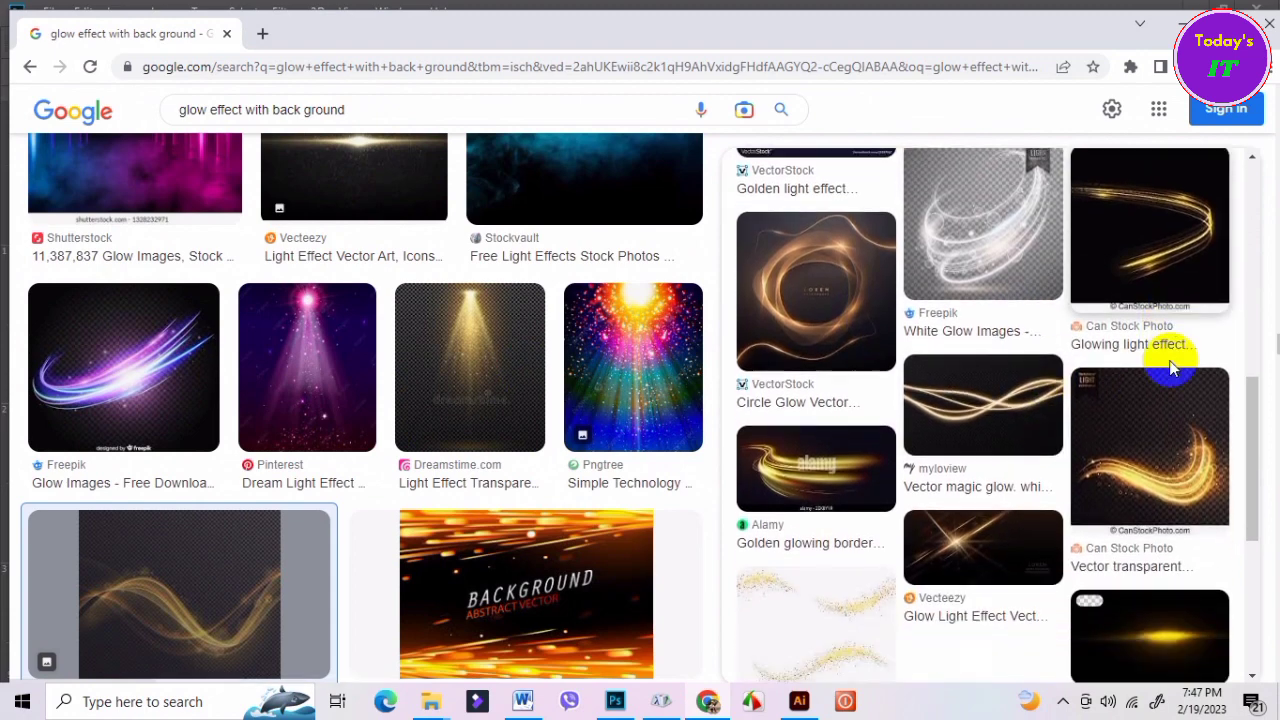
pyautogui.scroll(-2, 1171, 375)
pyautogui.scroll(-3, 1150, 370)
pyautogui.scroll(-2, 443, 557)
pyautogui.scroll(-3, 443, 557)
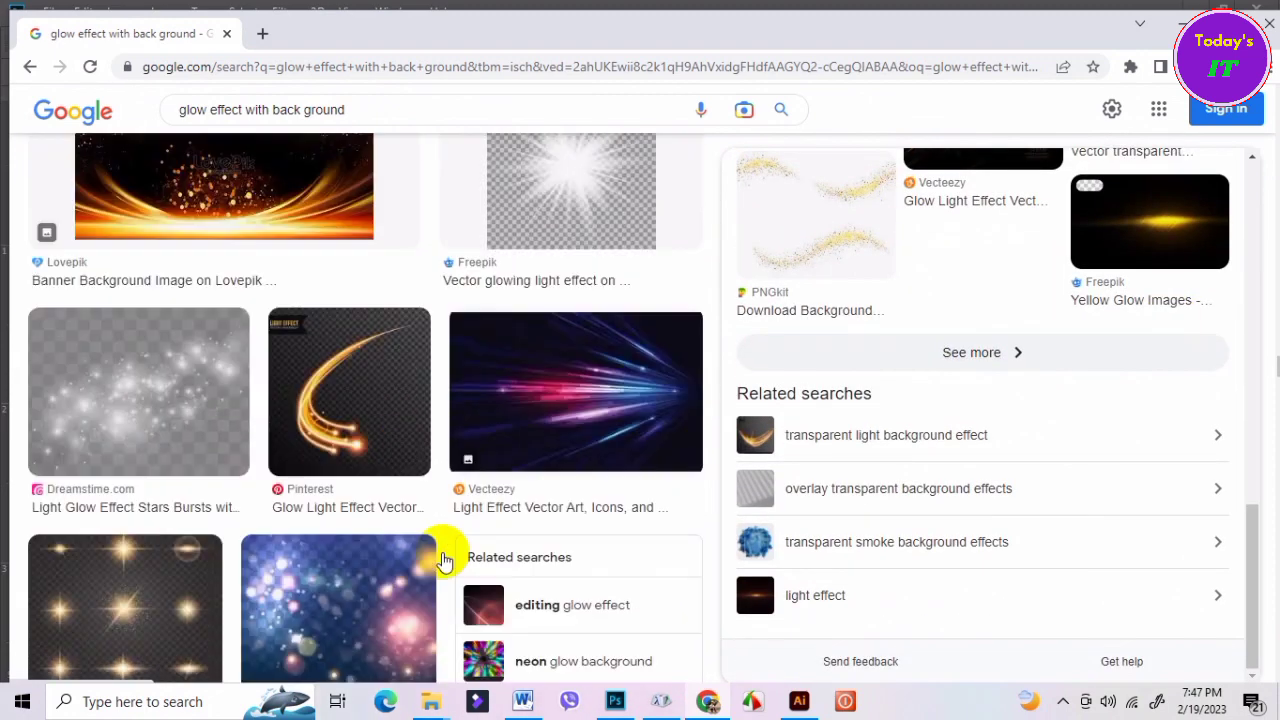
pyautogui.scroll(-2, 443, 557)
pyautogui.scroll(1, 442, 556)
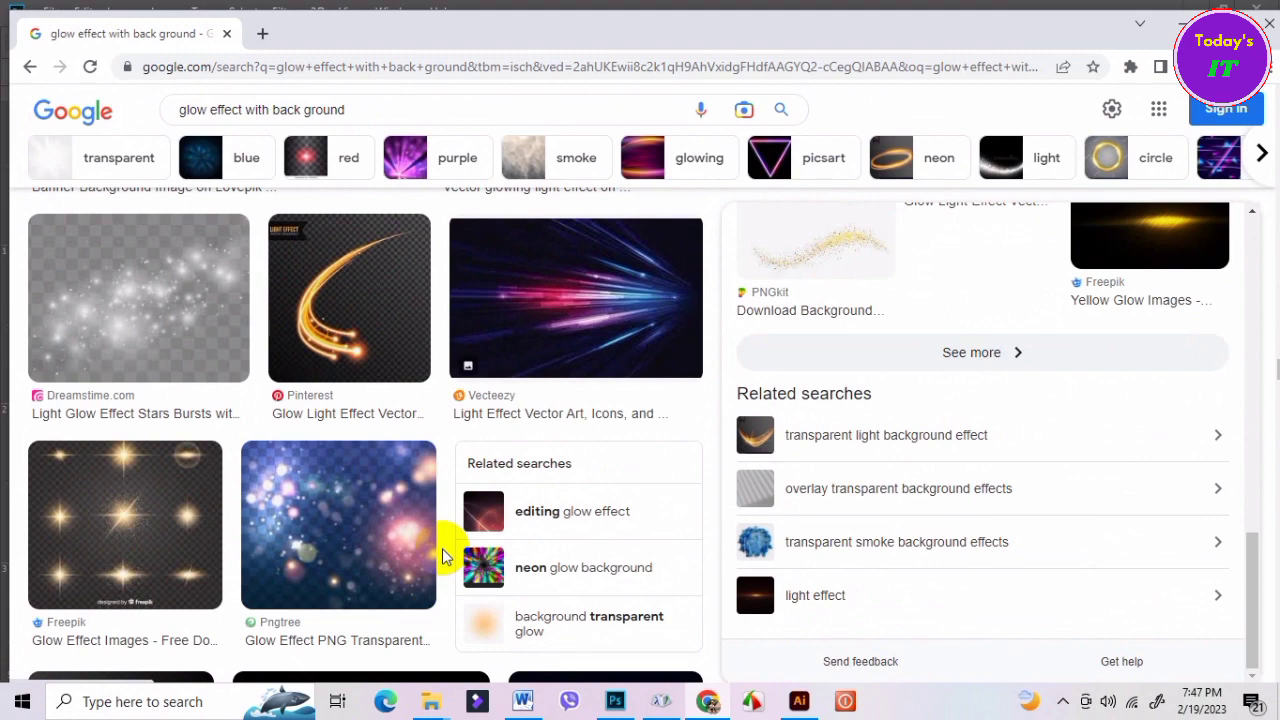
pyautogui.scroll(-2, 442, 556)
pyautogui.scroll(-3, 442, 556)
pyautogui.scroll(-2, 442, 556)
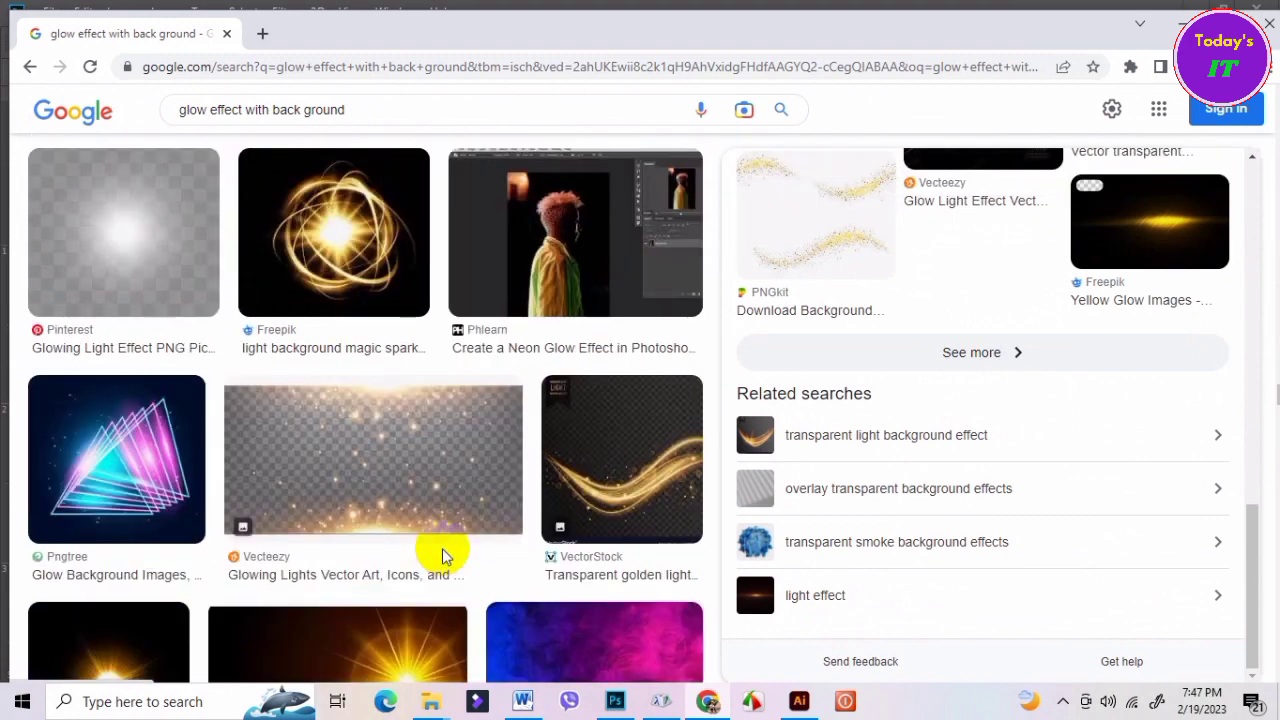
pyautogui.scroll(-1, 443, 557)
pyautogui.scroll(-4, 443, 557)
pyautogui.scroll(-4, 443, 557)
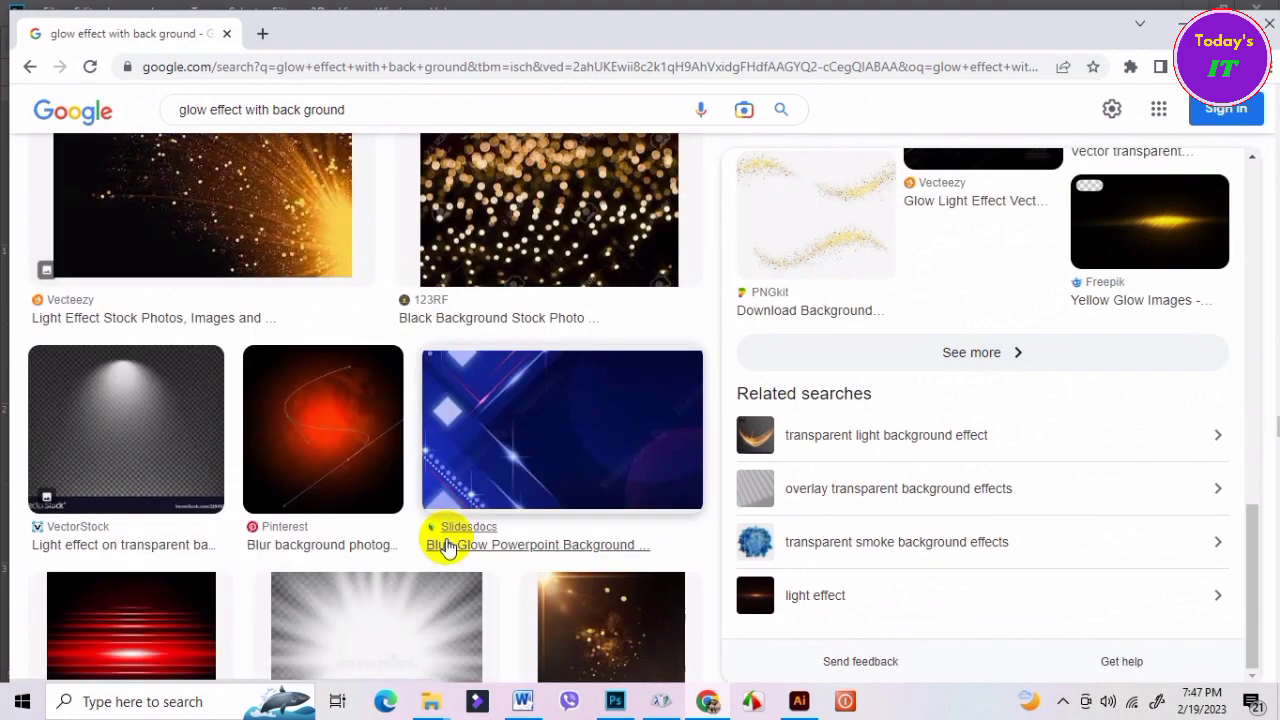
pyautogui.scroll(-3, 446, 546)
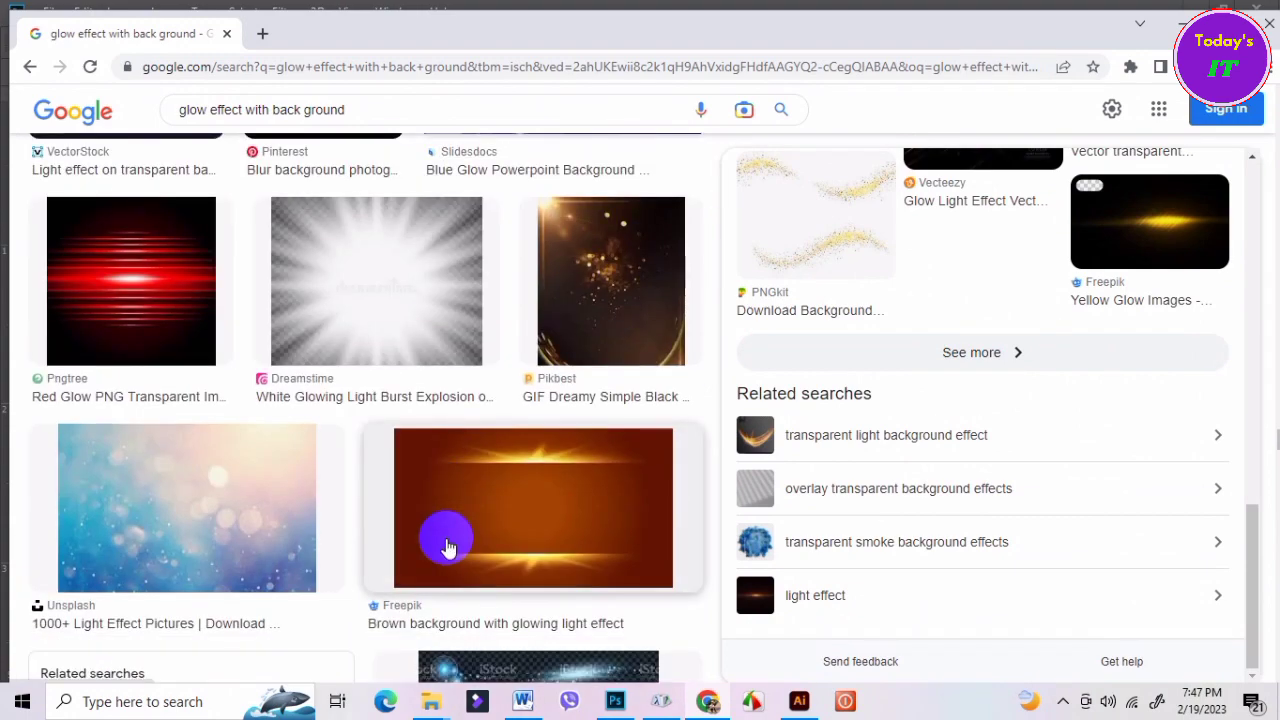
pyautogui.scroll(-3, 446, 546)
pyautogui.scroll(-3, 446, 546)
pyautogui.scroll(-3, 448, 547)
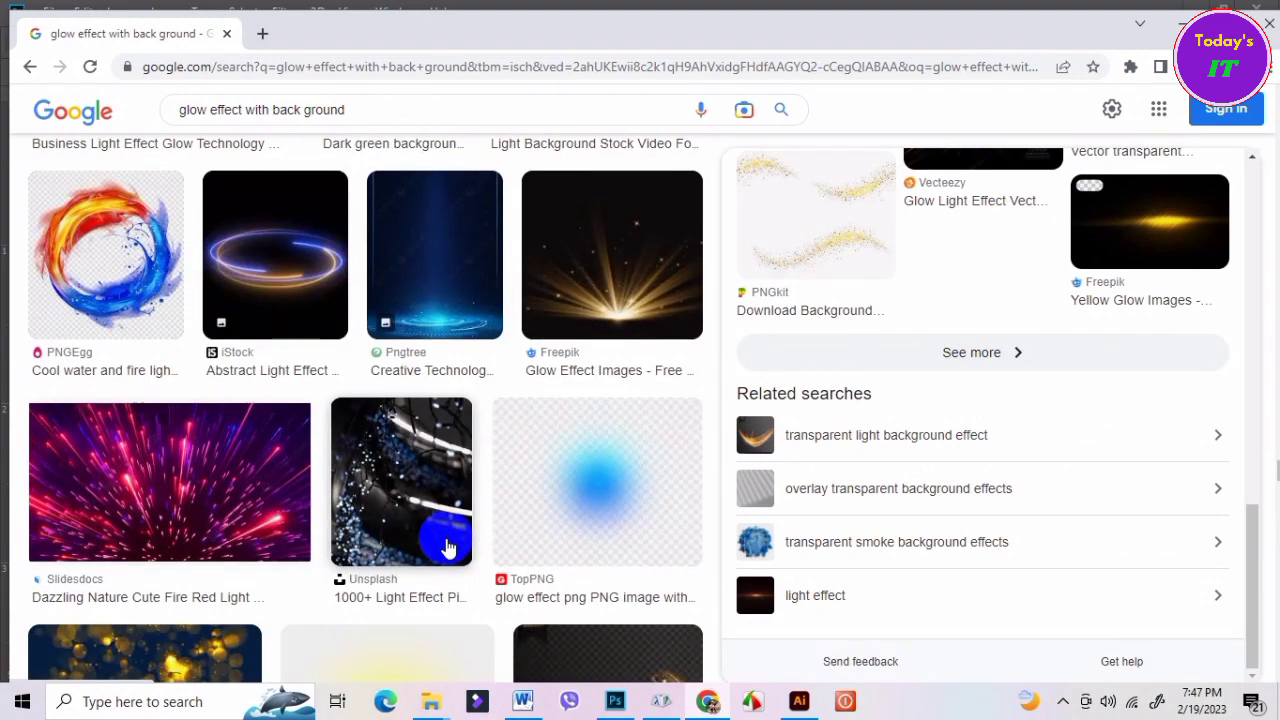
pyautogui.scroll(-3, 448, 547)
pyautogui.scroll(-2, 446, 546)
pyautogui.scroll(-2, 446, 546)
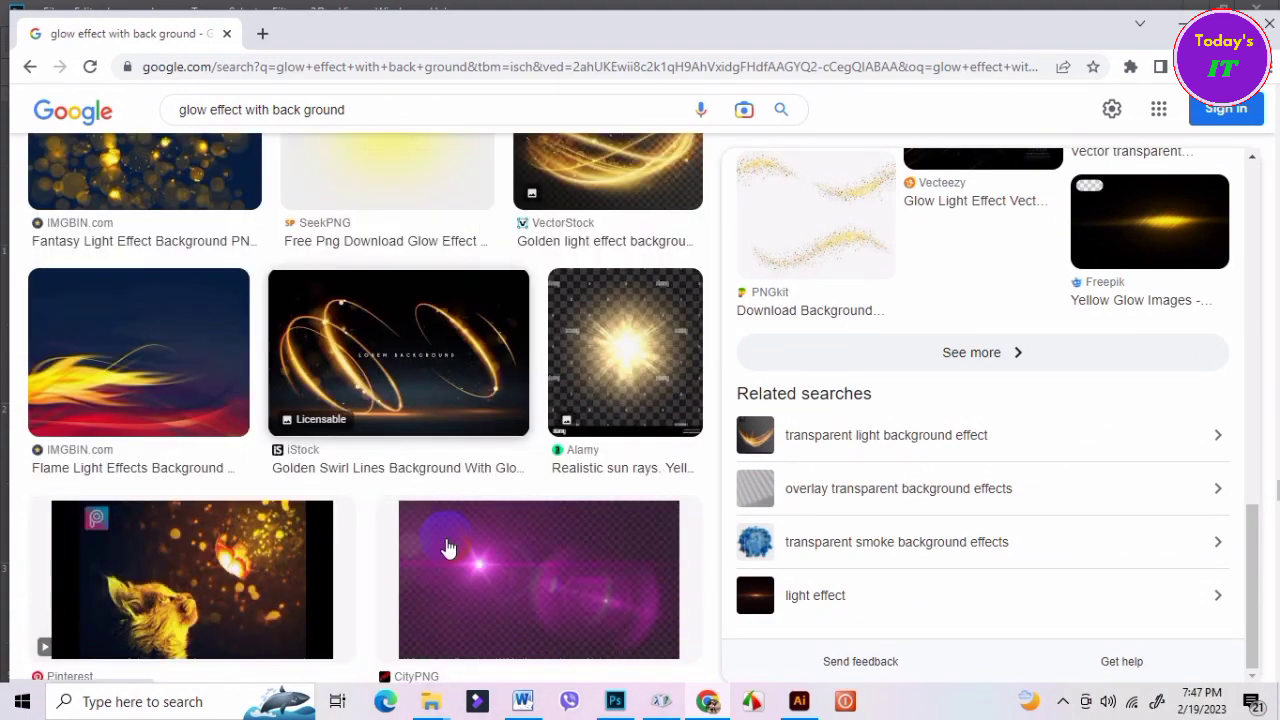
pyautogui.scroll(-3, 446, 546)
pyautogui.scroll(-3, 448, 548)
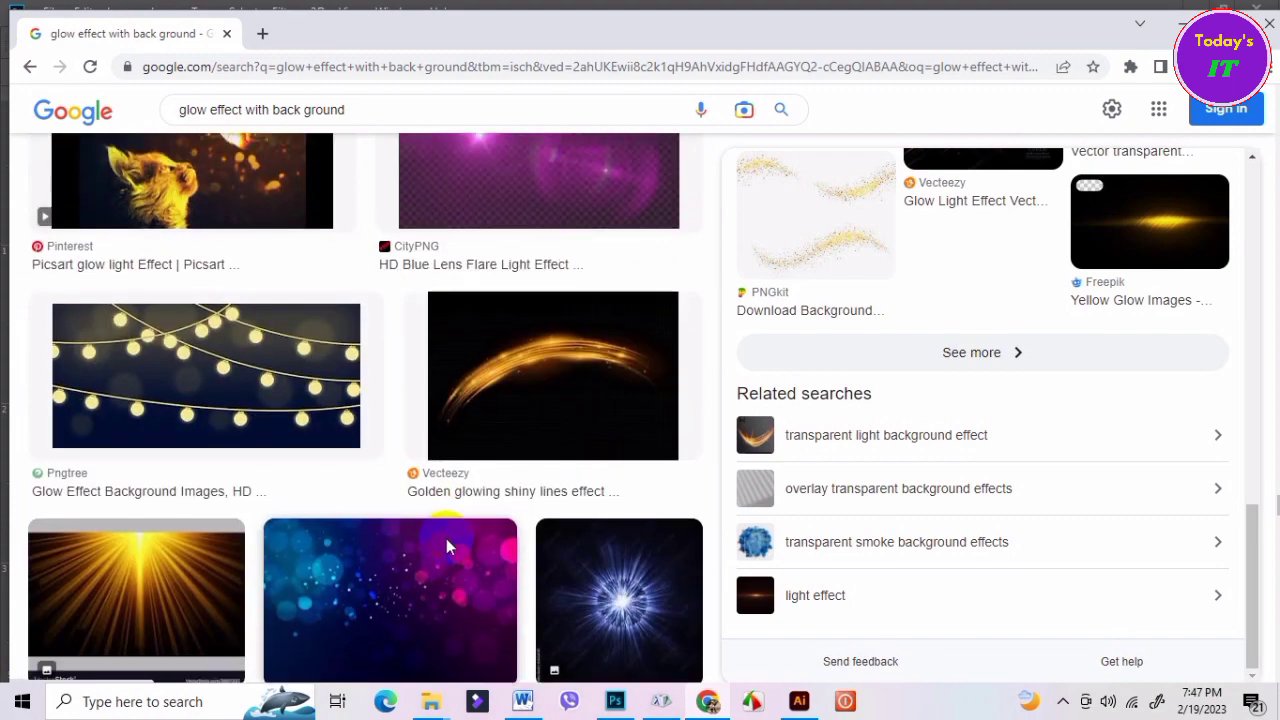
pyautogui.scroll(-3, 446, 546)
pyautogui.scroll(-3, 445, 544)
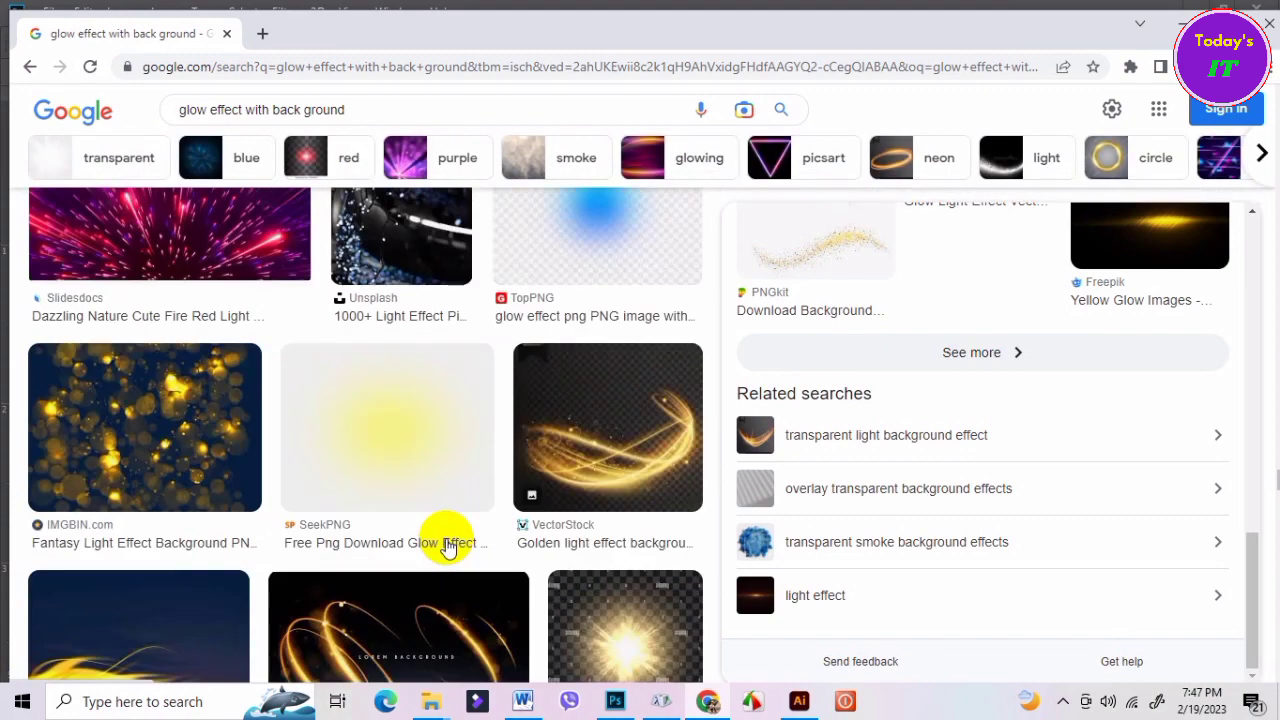
pyautogui.click(679, 452)
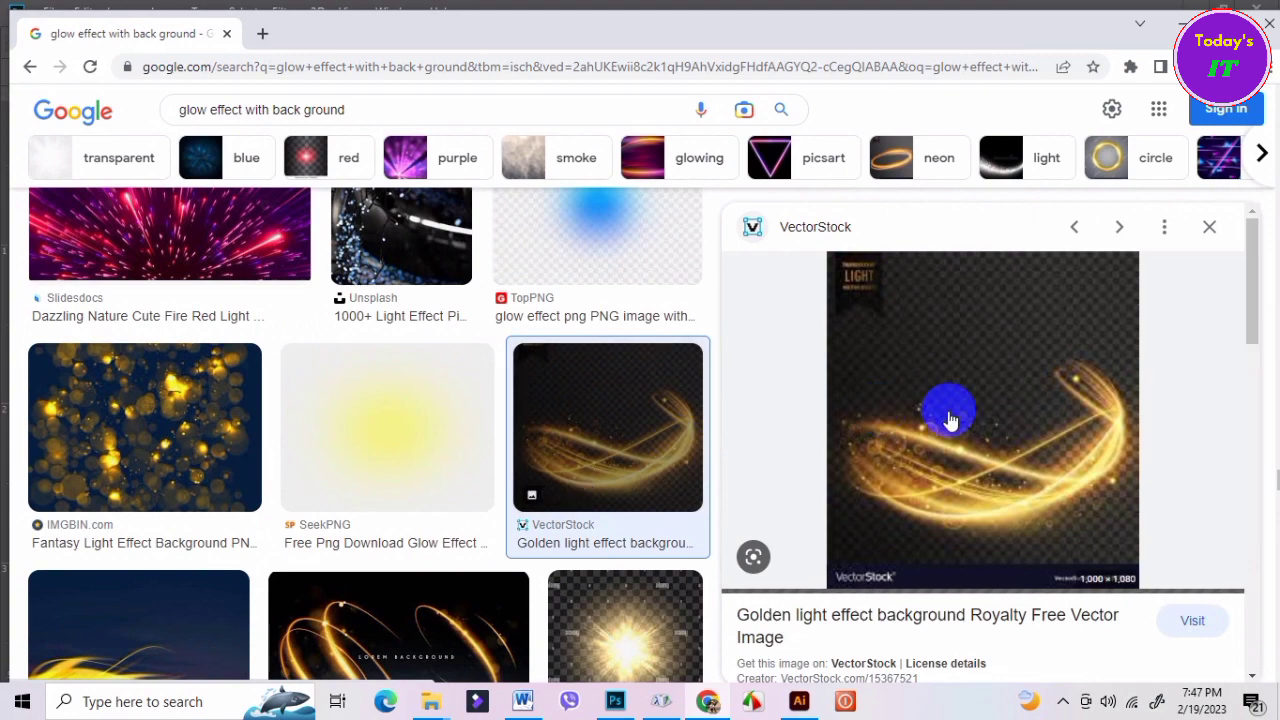
# Copy the Freepik golden light-burst image on black and return to Photoshop.
pyautogui.scroll(-5, 445, 458)
pyautogui.scroll(-3, 445, 458)
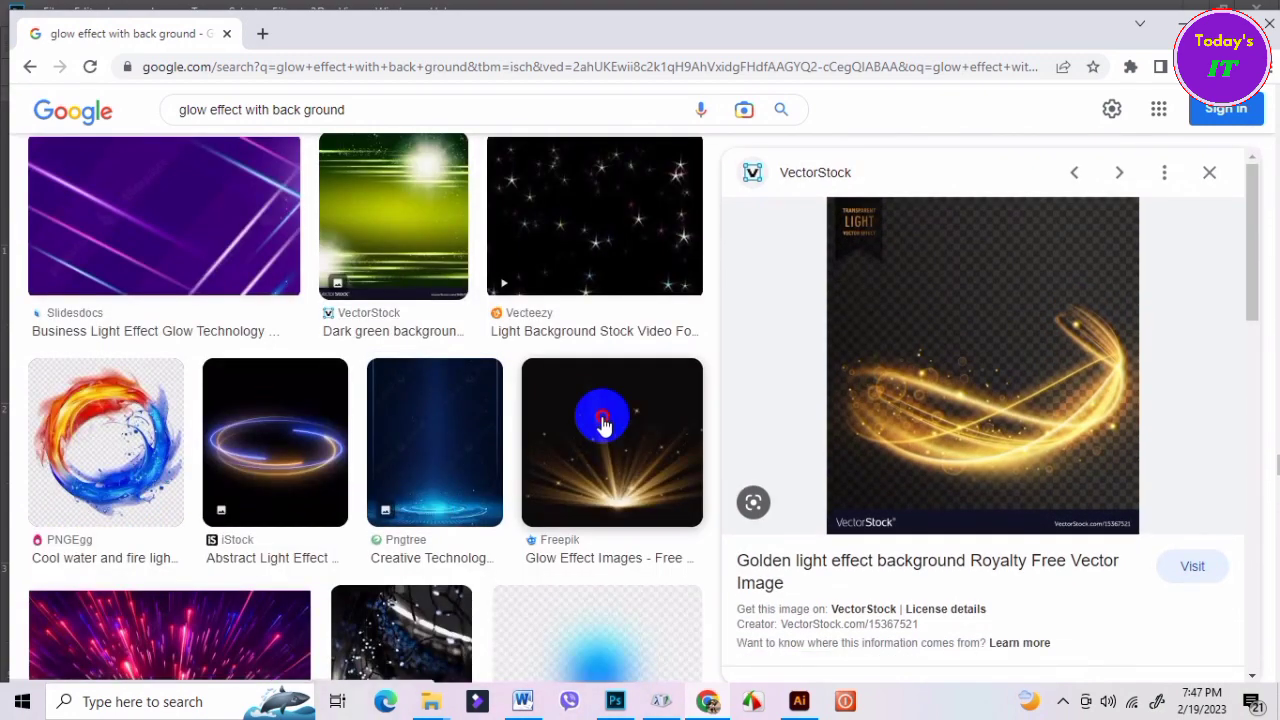
pyautogui.click(600, 414)
pyautogui.rightClick(983, 349)
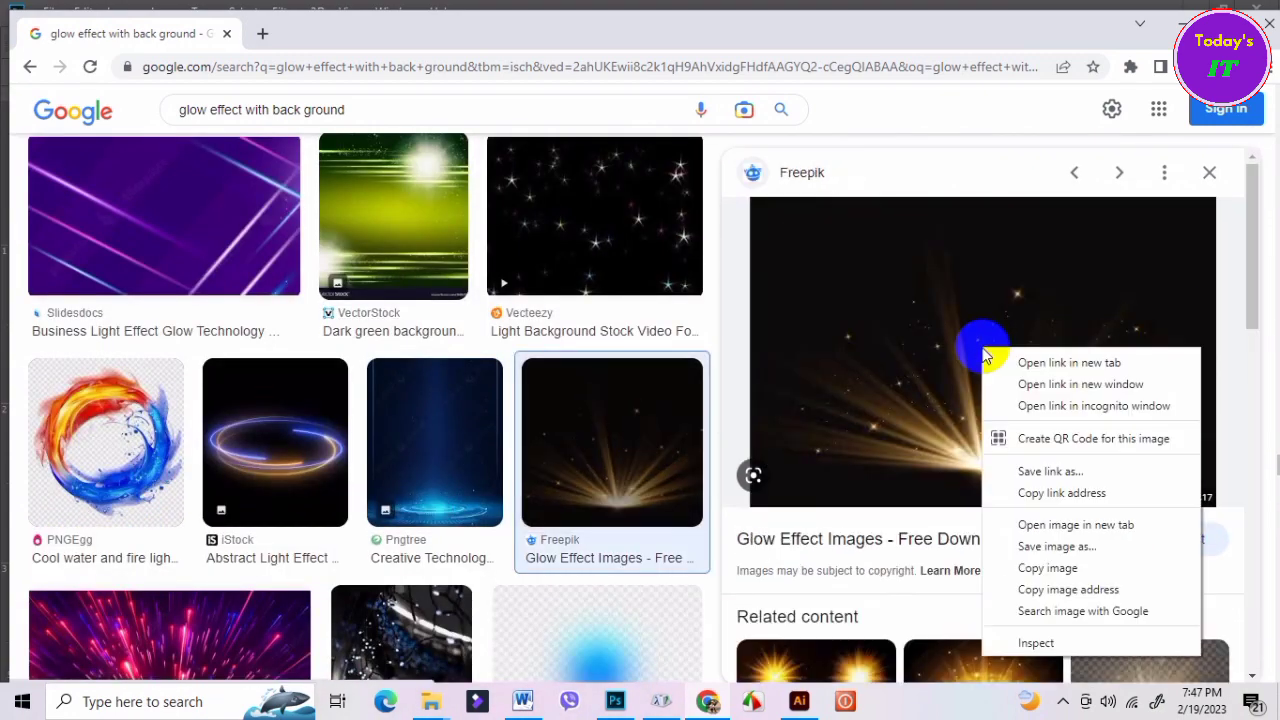
pyautogui.click(1060, 570)
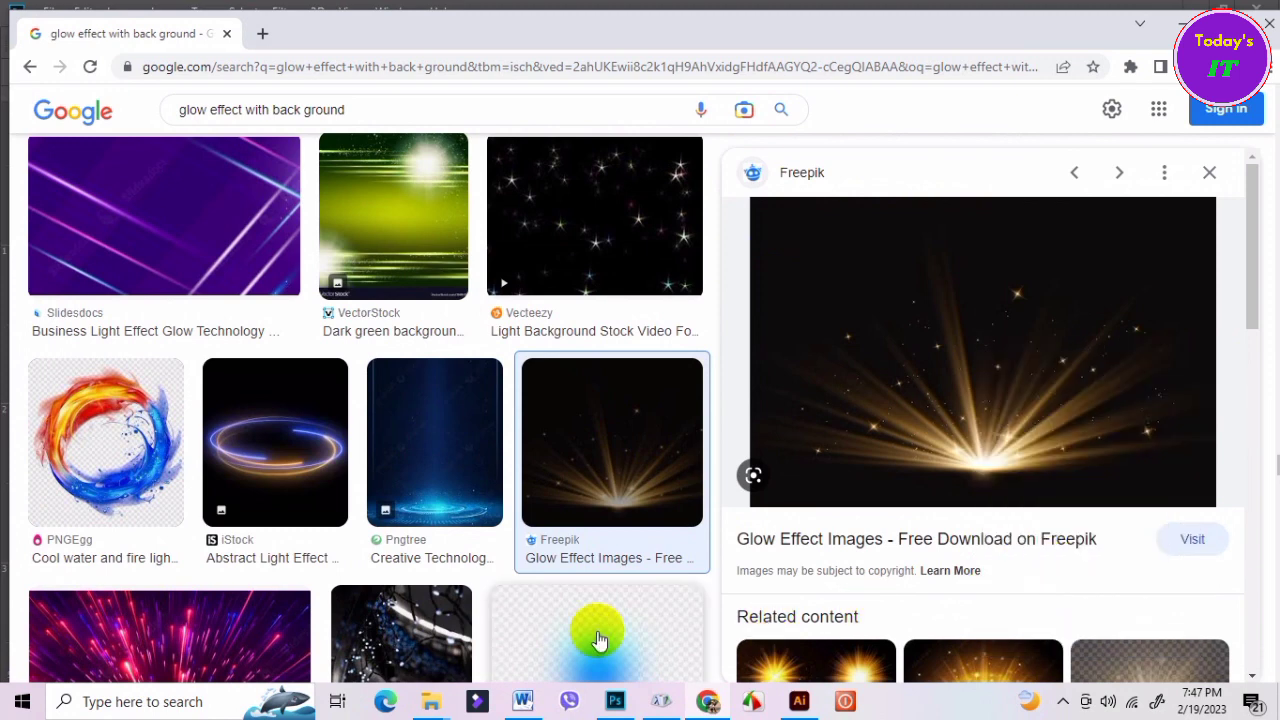
pyautogui.click(615, 701)
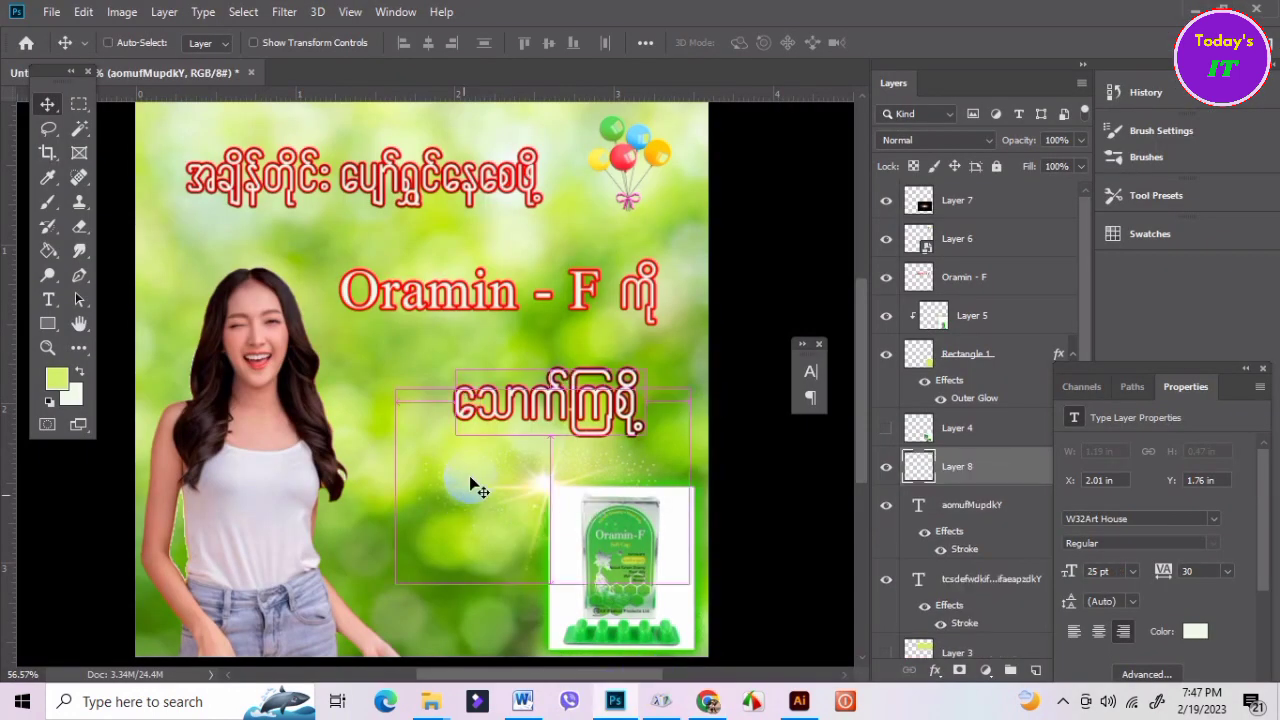
# Paste the glow image as Layer 8, set it to Screen, and place it above the woman's head.
pyautogui.hotkey('ctrl', 'v')
pyautogui.moveTo(457, 380); pyautogui.dragTo(441, 334)
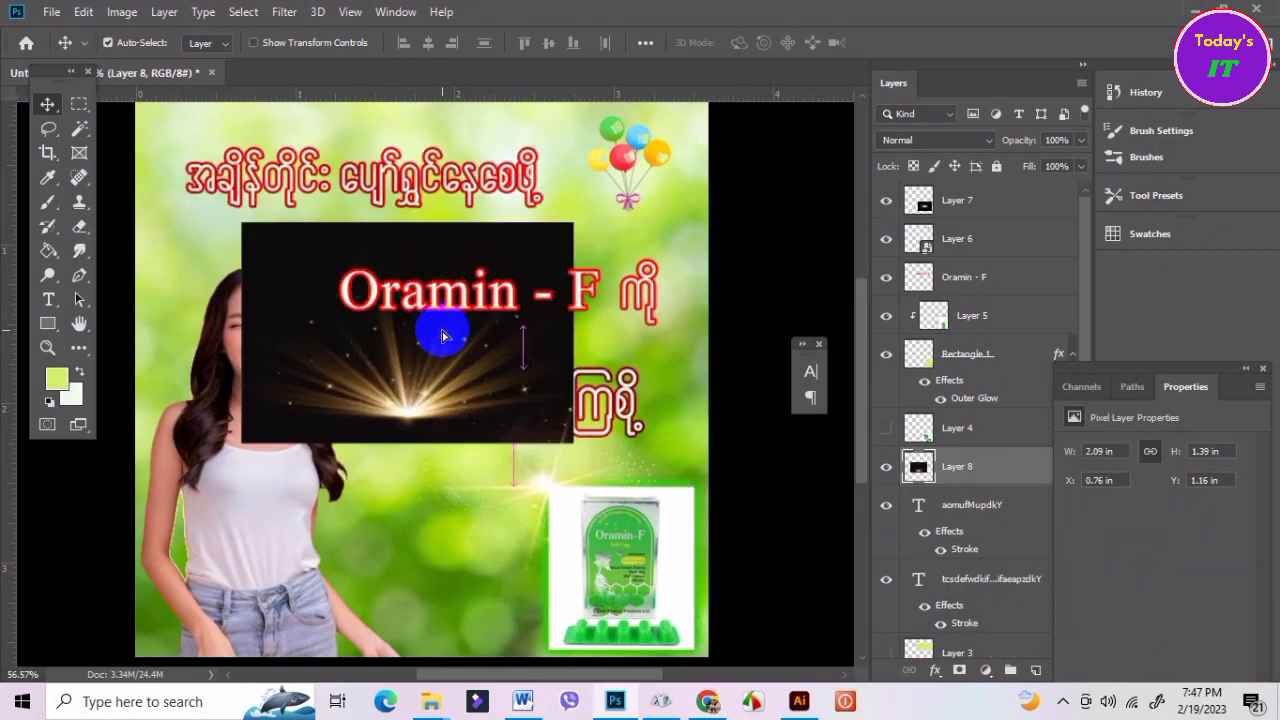
pyautogui.click(993, 140)
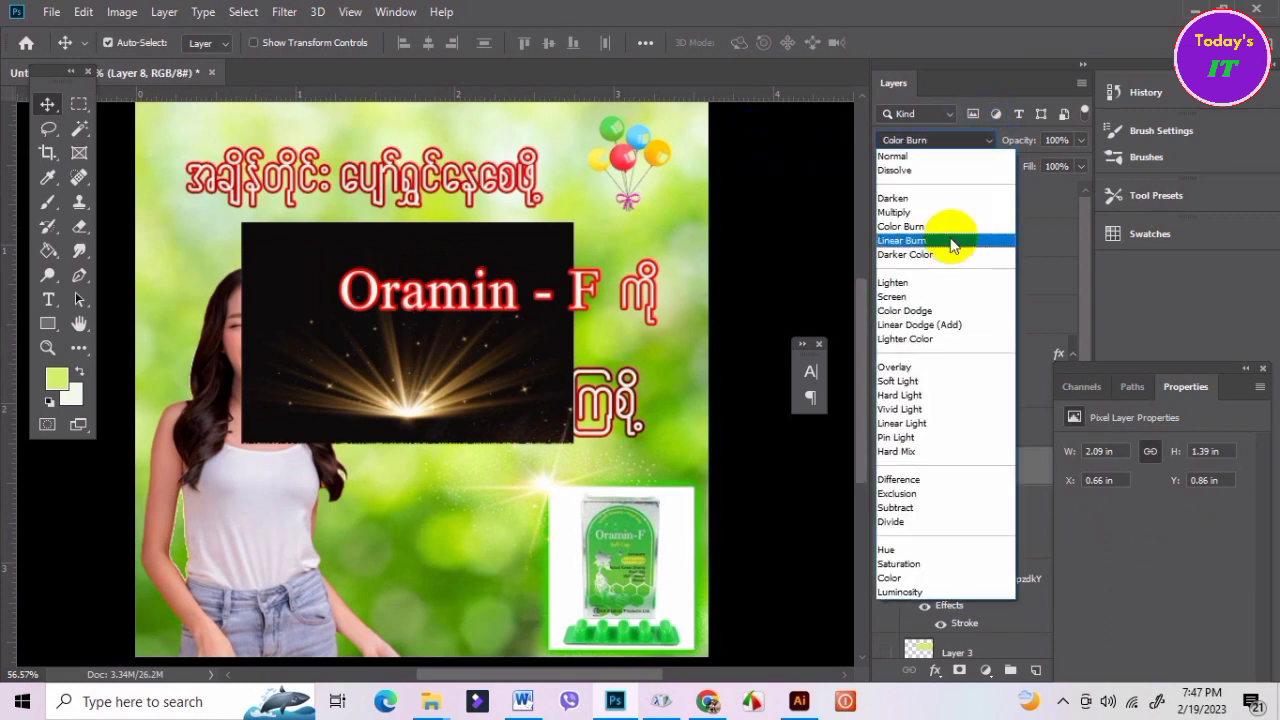
pyautogui.click(922, 300)
pyautogui.moveTo(391, 386); pyautogui.dragTo(114, 157)
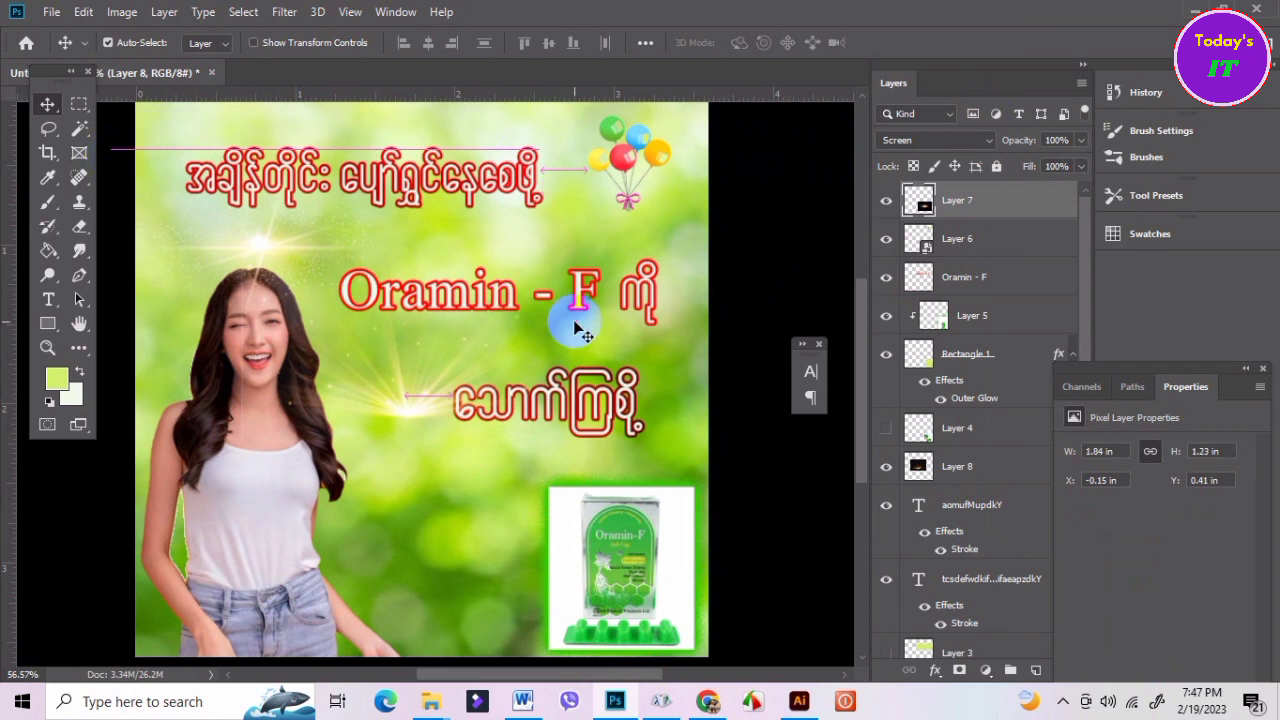
pyautogui.moveTo(571, 325); pyautogui.dragTo(670, 450)
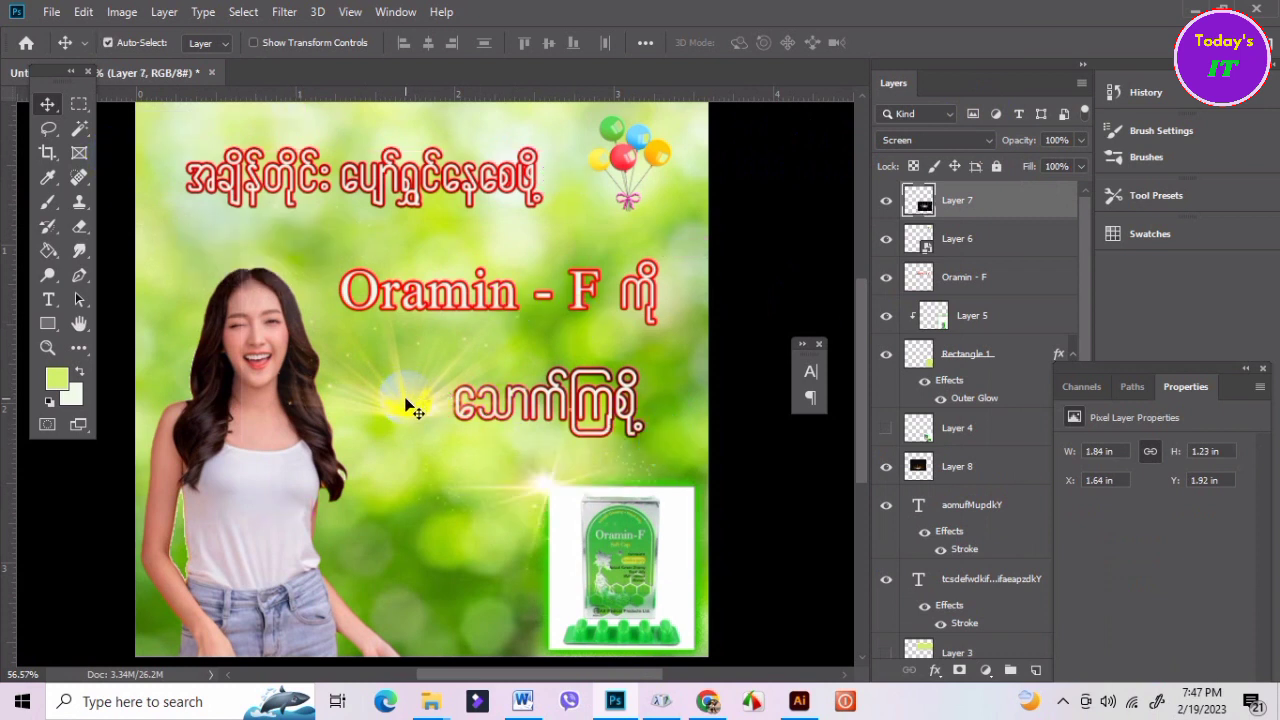
# Move Layer 7's light flare beside the top-left corner of the product box.
pyautogui.moveTo(405, 405); pyautogui.dragTo(320, 321)
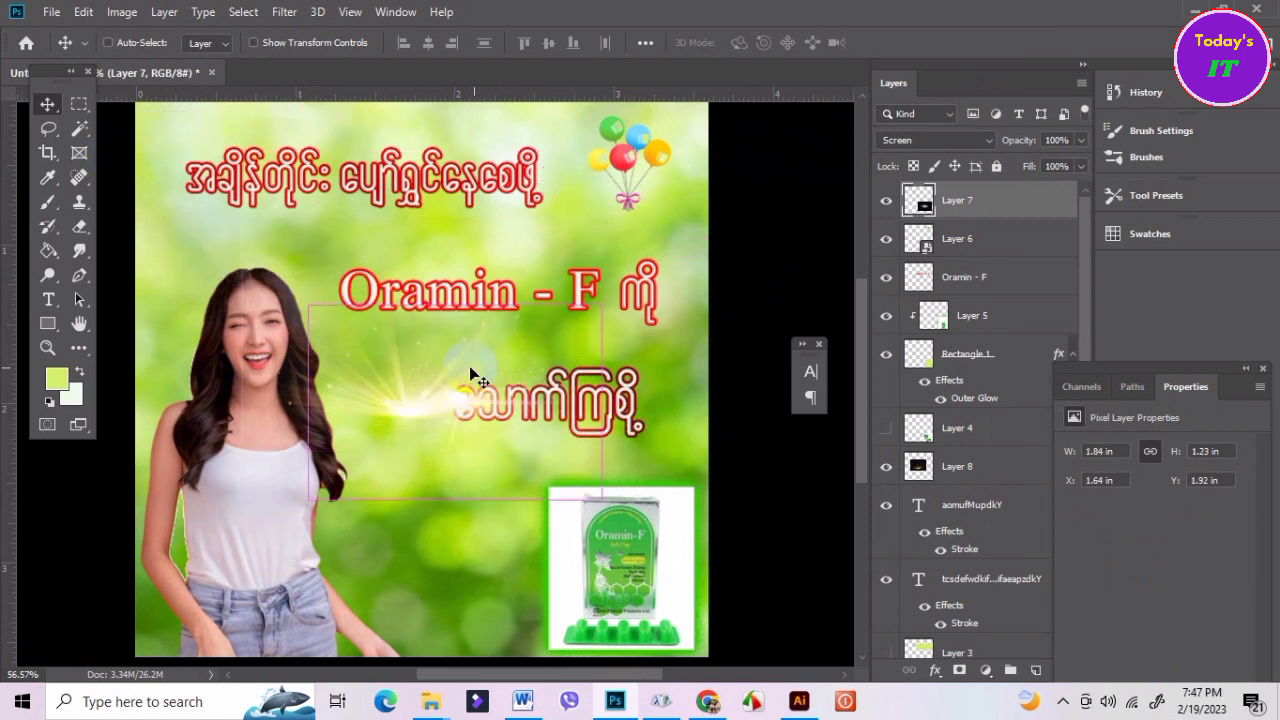
pyautogui.moveTo(477, 378); pyautogui.dragTo(420, 410)
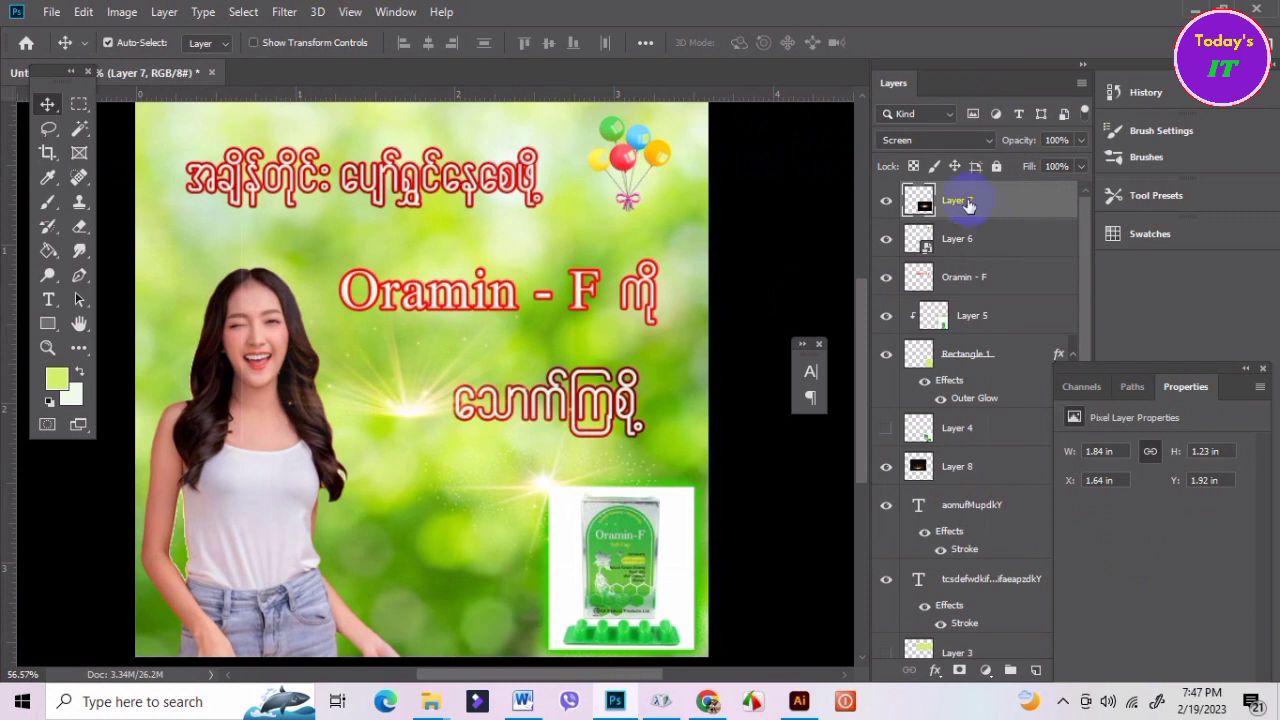
pyautogui.moveTo(421, 405); pyautogui.dragTo(421, 418)
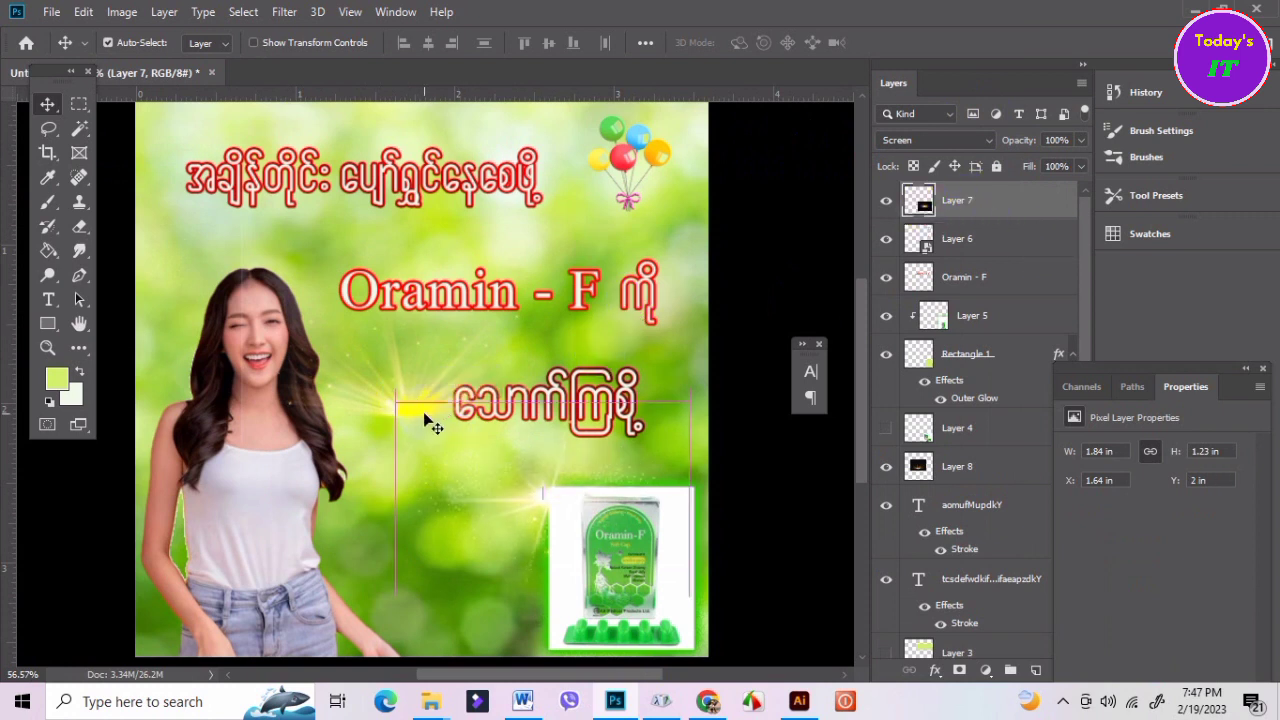
# Move Layer 8 to the top of the stack, try it beside the woman's face, then delete it.
pyautogui.click(366, 374)
pyautogui.click(909, 316)
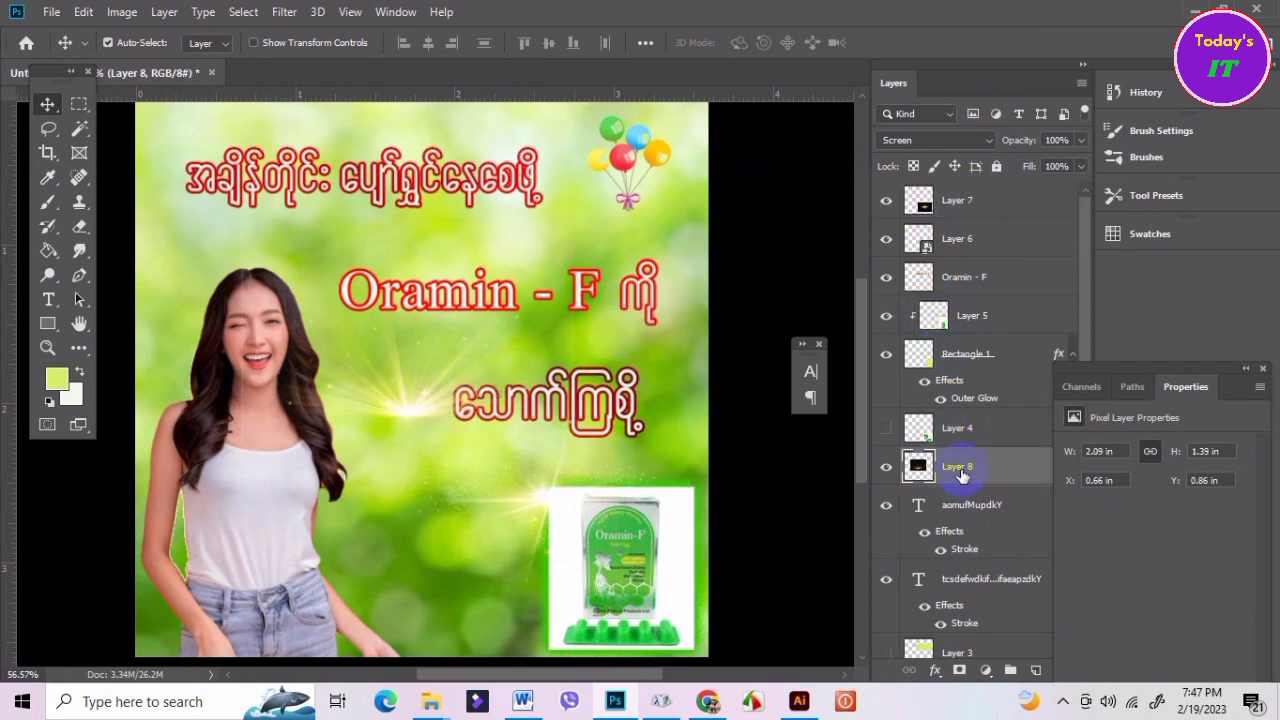
pyautogui.moveTo(960, 474); pyautogui.dragTo(975, 211)
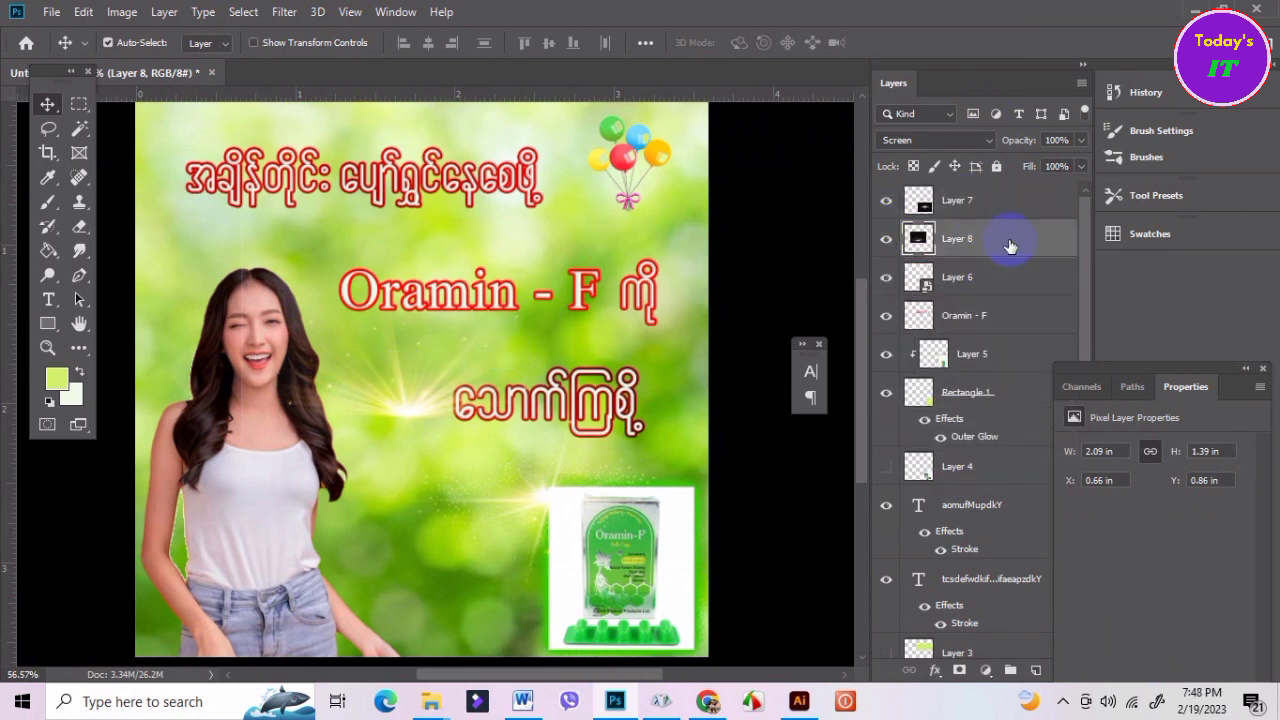
pyautogui.moveTo(1010, 246); pyautogui.dragTo(1008, 190)
pyautogui.moveTo(383, 401)
pyautogui.mouseDown()
pyautogui.moveTo(258, 256)
pyautogui.moveTo(306, 444)
pyautogui.moveTo(310, 387)
pyautogui.mouseUp()
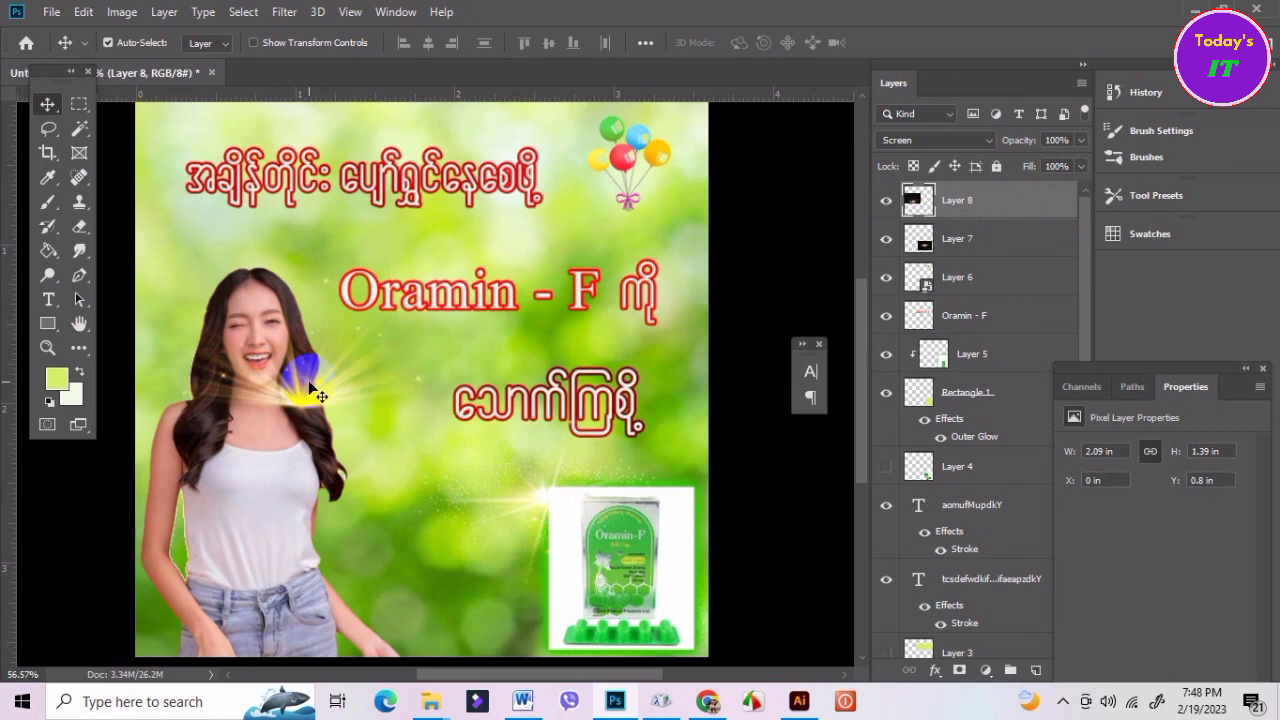
pyautogui.press('Delete')
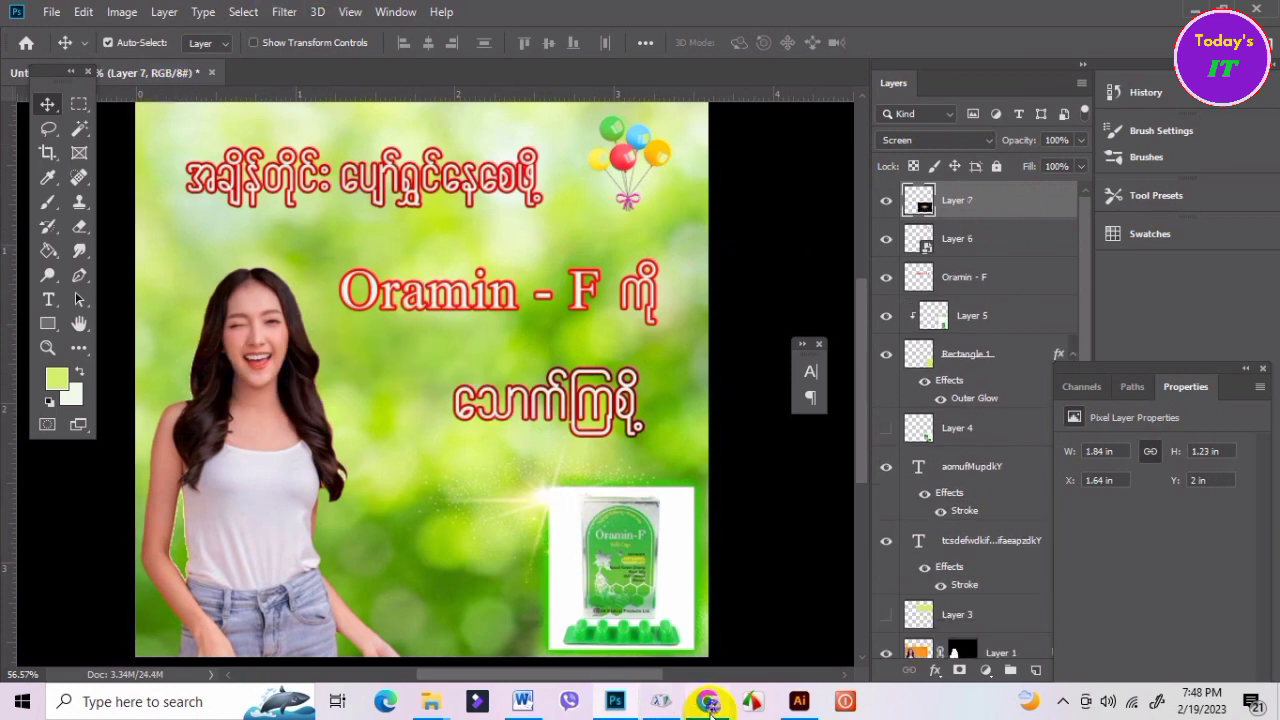
# Revise the image search to 'glow long effect with back ground' and run it.
pyautogui.click(708, 703)
pyautogui.scroll(1, 370, 277)
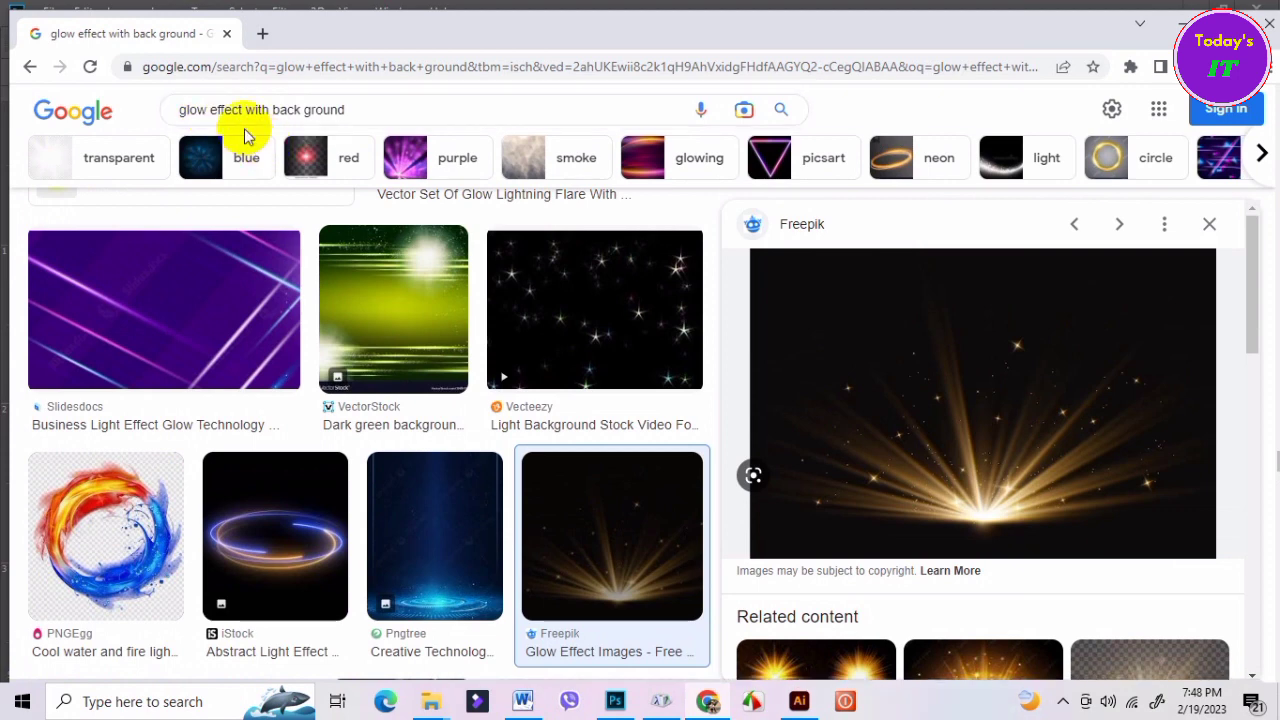
pyautogui.click(180, 107)
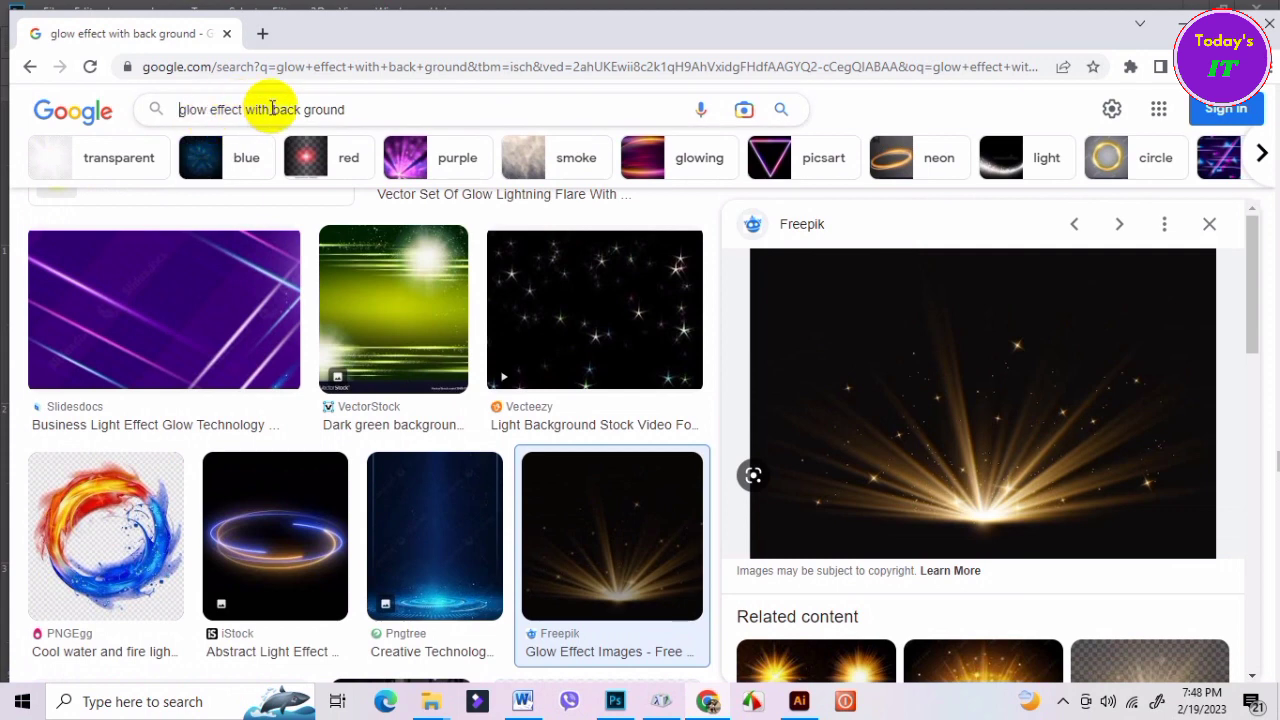
pyautogui.click(208, 110)
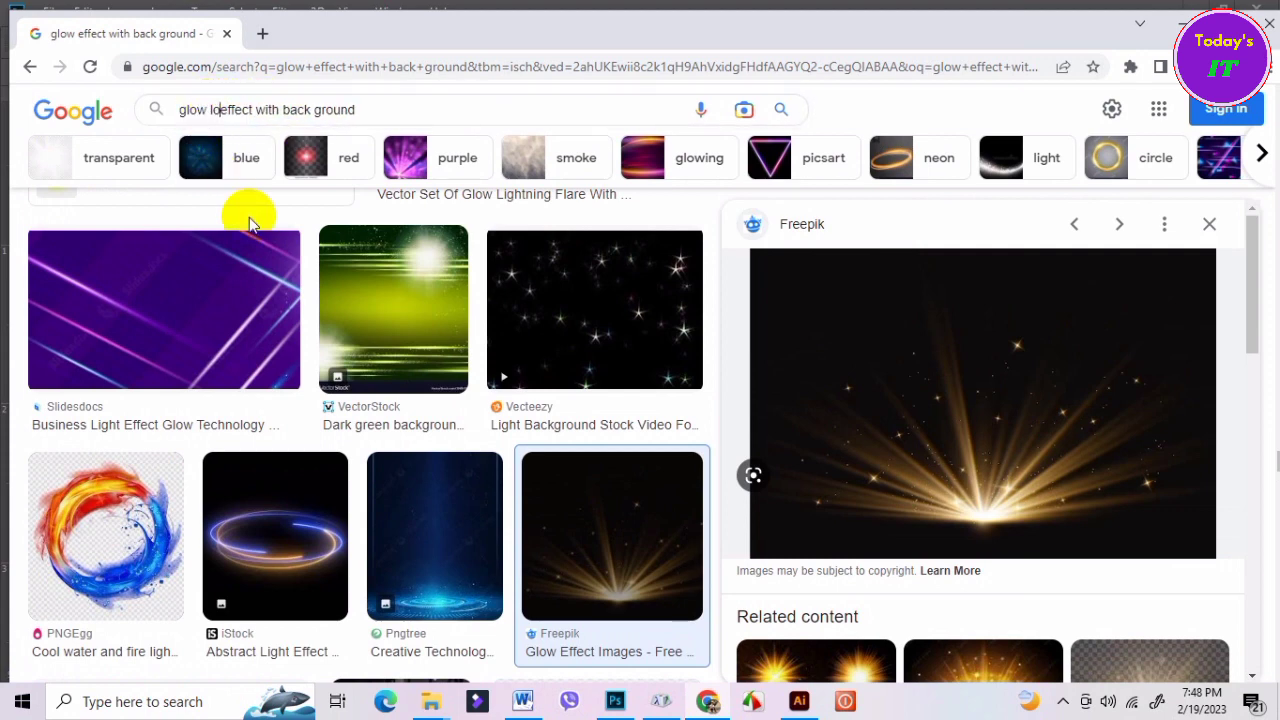
pyautogui.press('Return')
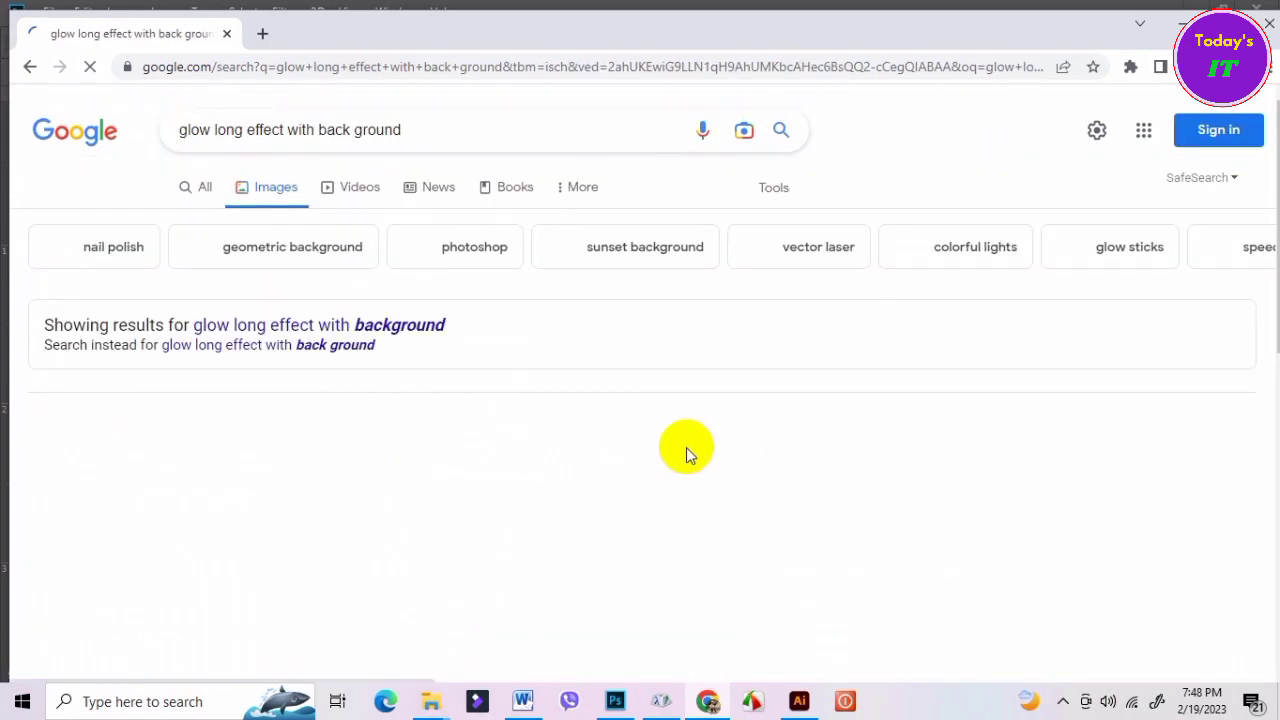
# Browse the long glow results and preview the red ribbon glow image.
pyautogui.scroll(-2, 688, 450)
pyautogui.scroll(-2, 688, 460)
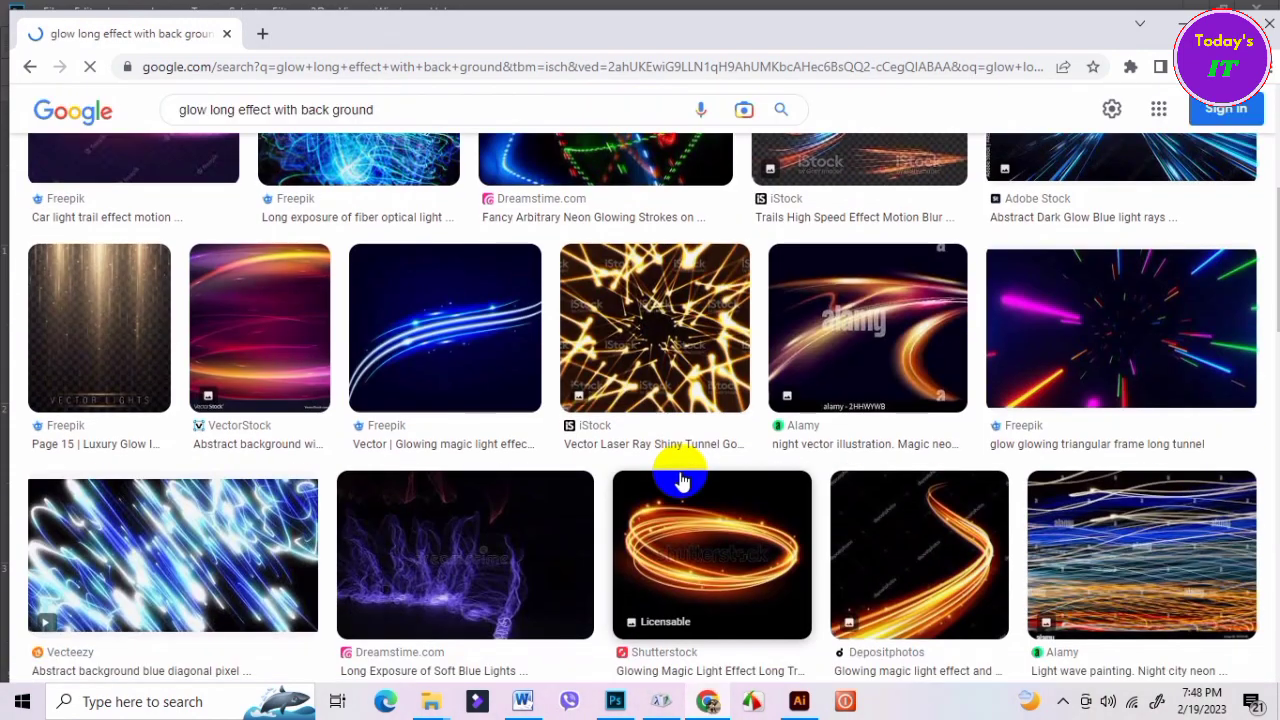
pyautogui.scroll(-2, 682, 482)
pyautogui.scroll(2, 680, 485)
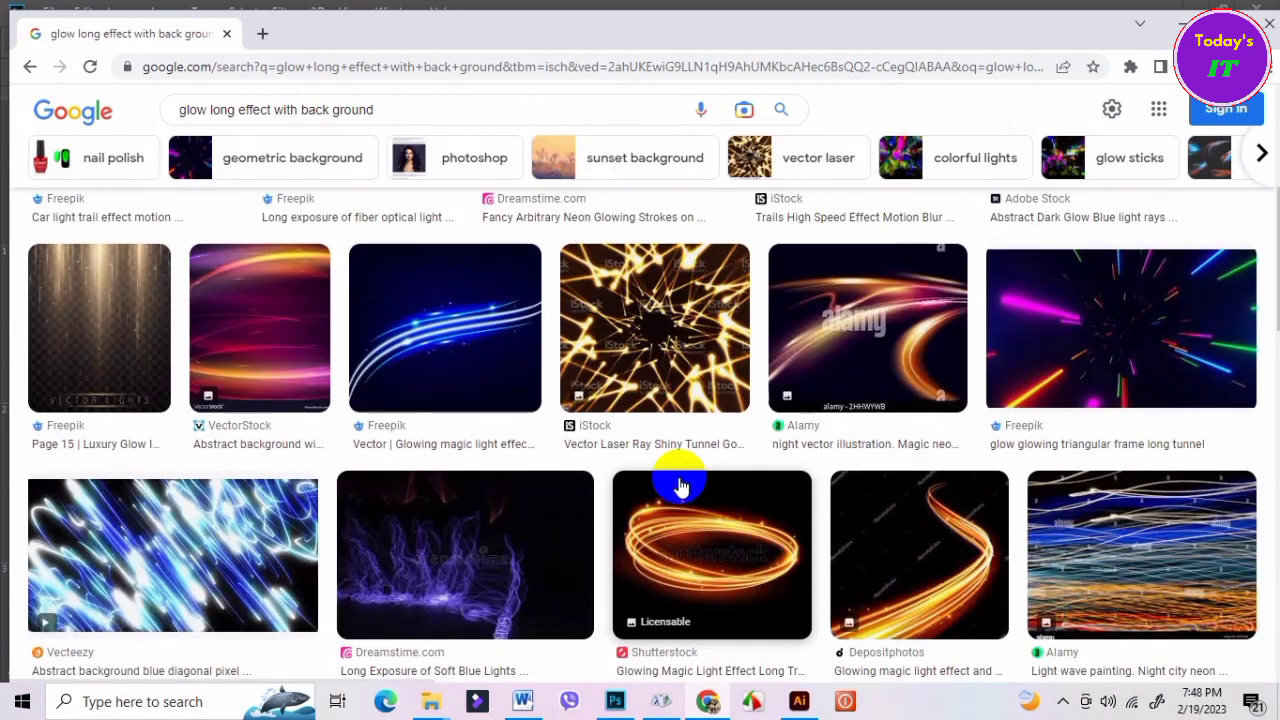
pyautogui.scroll(-2, 680, 485)
pyautogui.scroll(-3, 680, 485)
pyautogui.scroll(-3, 680, 485)
pyautogui.scroll(-3, 679, 486)
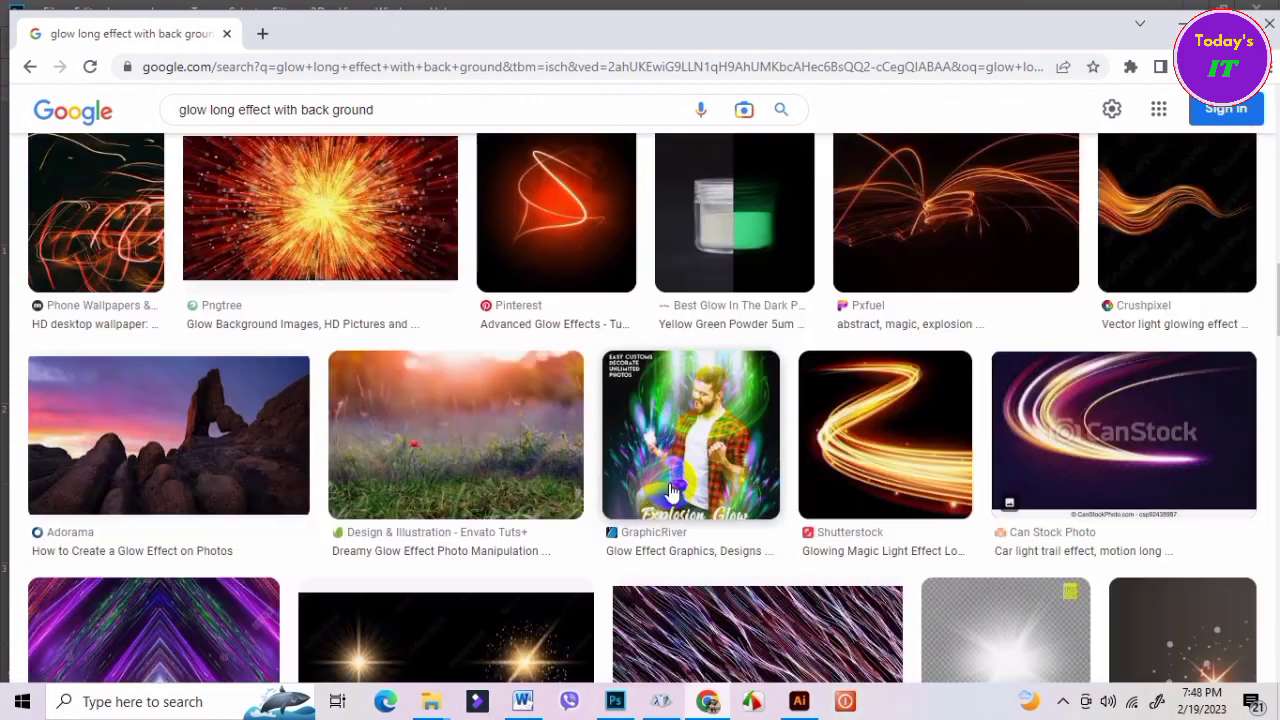
pyautogui.scroll(-3, 786, 409)
pyautogui.scroll(-3, 786, 405)
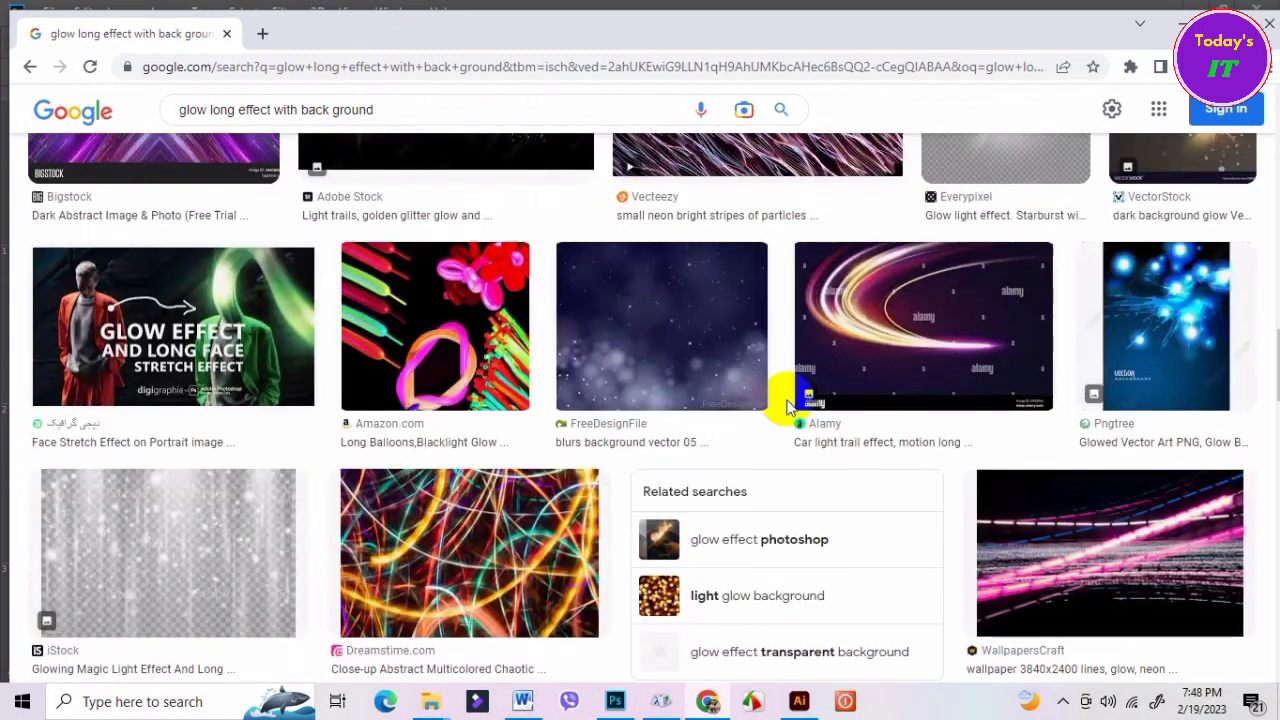
pyautogui.scroll(-1, 786, 405)
pyautogui.scroll(-2, 786, 405)
pyautogui.scroll(-2, 788, 408)
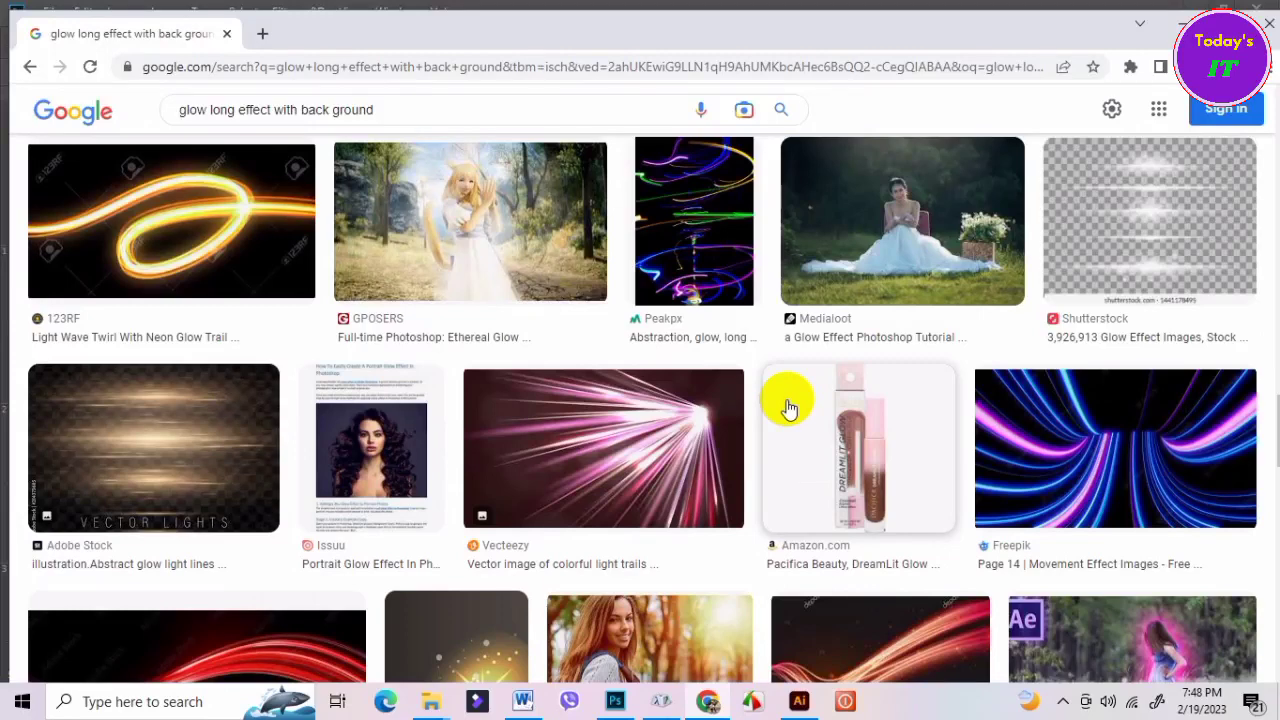
pyautogui.scroll(-3, 788, 408)
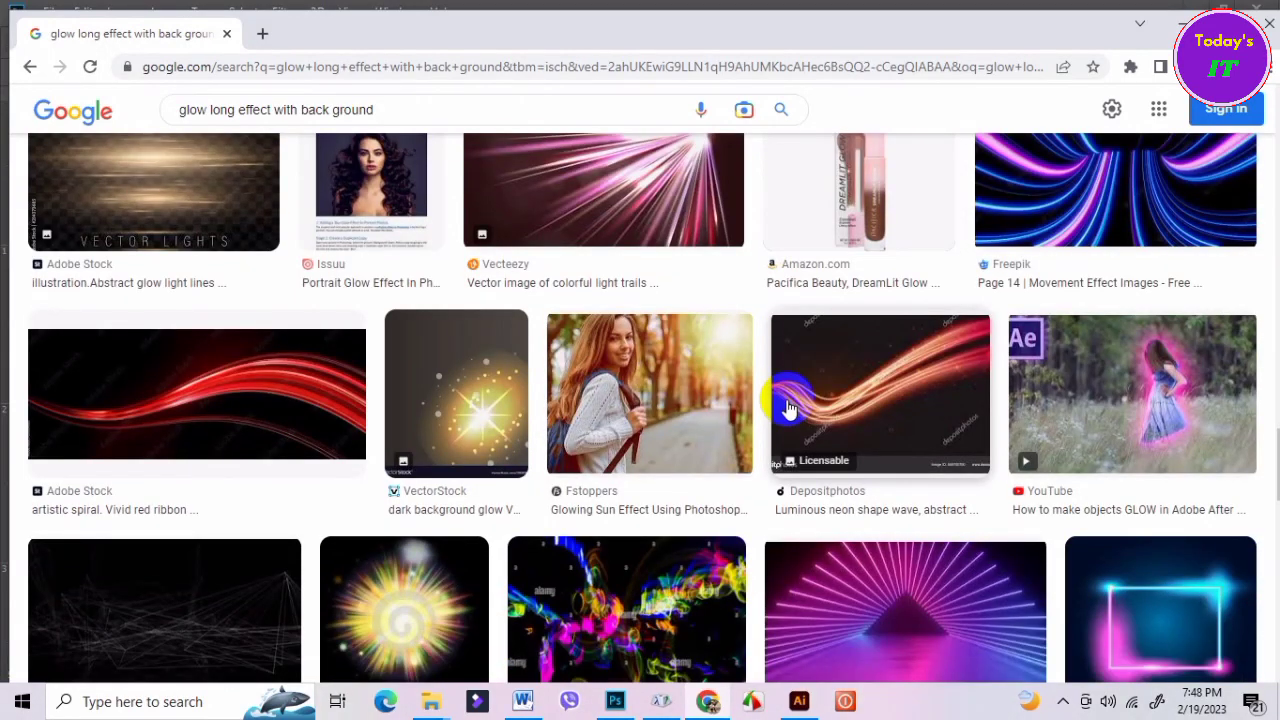
pyautogui.scroll(-2, 788, 408)
pyautogui.click(222, 219)
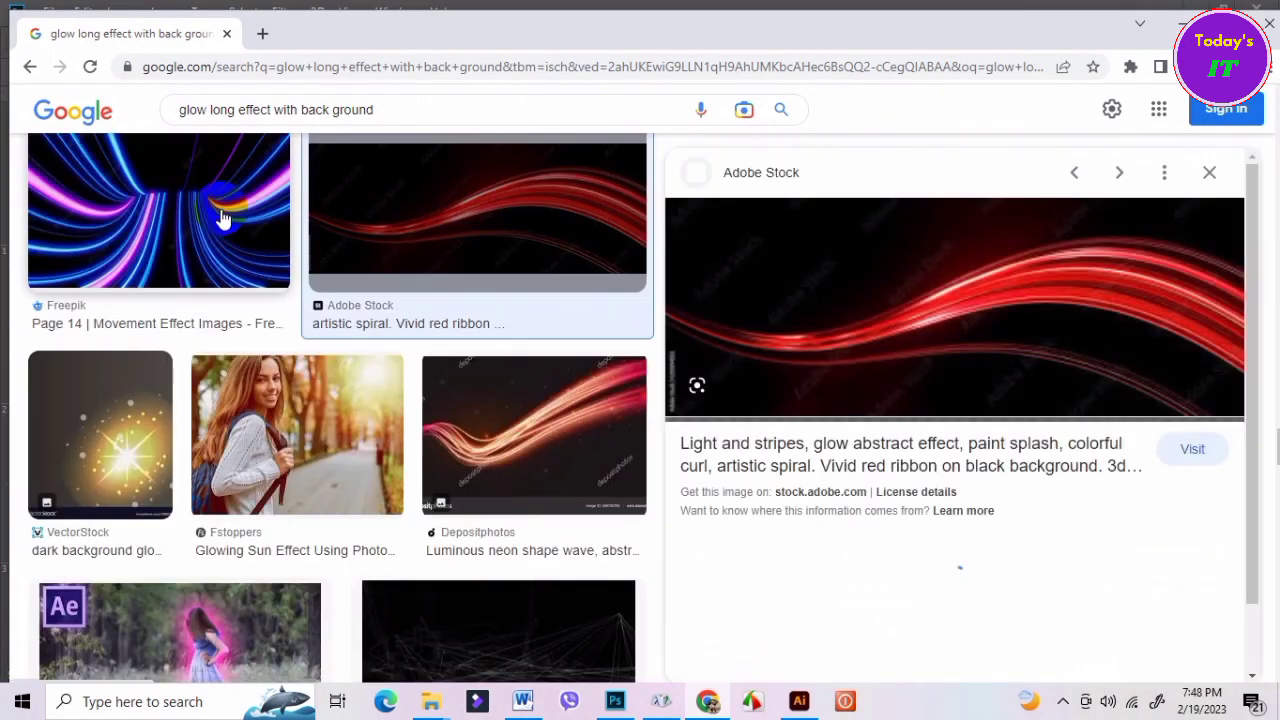
# Copy the blue Pinterest Dynamic waves light image and return to the poster.
pyautogui.scroll(-3, 948, 311)
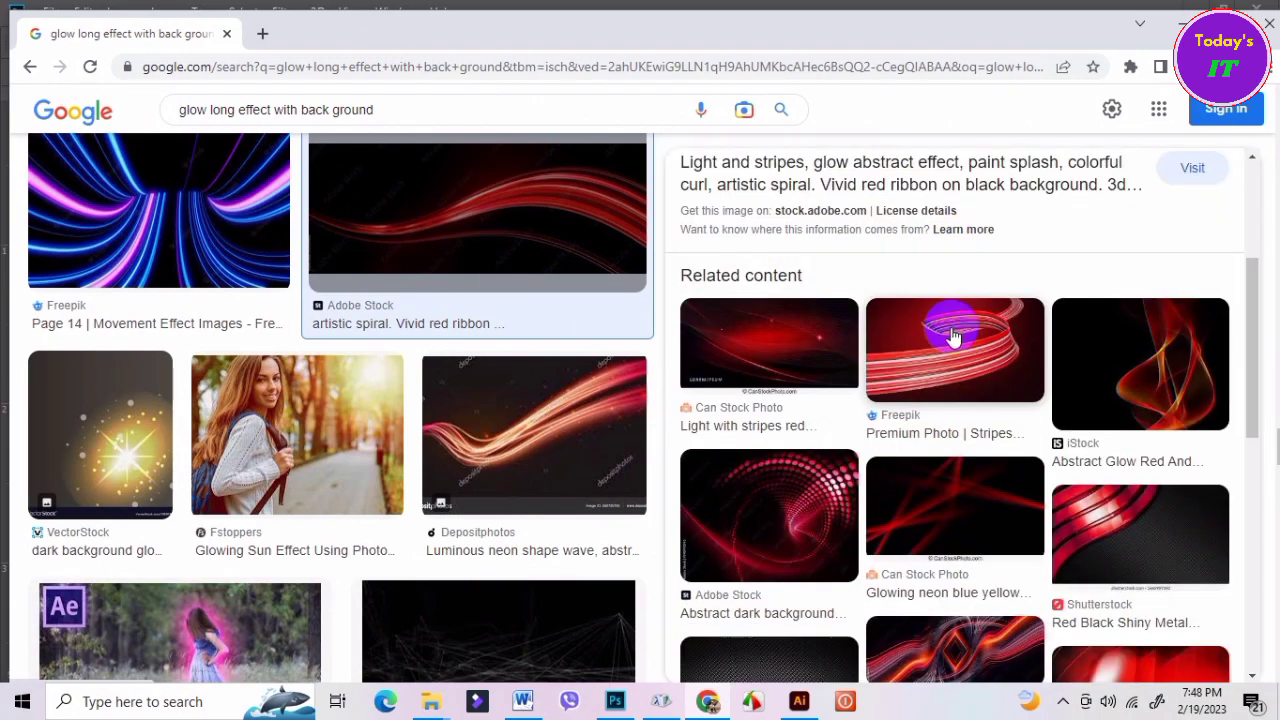
pyautogui.scroll(-2, 951, 334)
pyautogui.scroll(-2, 1008, 380)
pyautogui.scroll(-2, 680, 486)
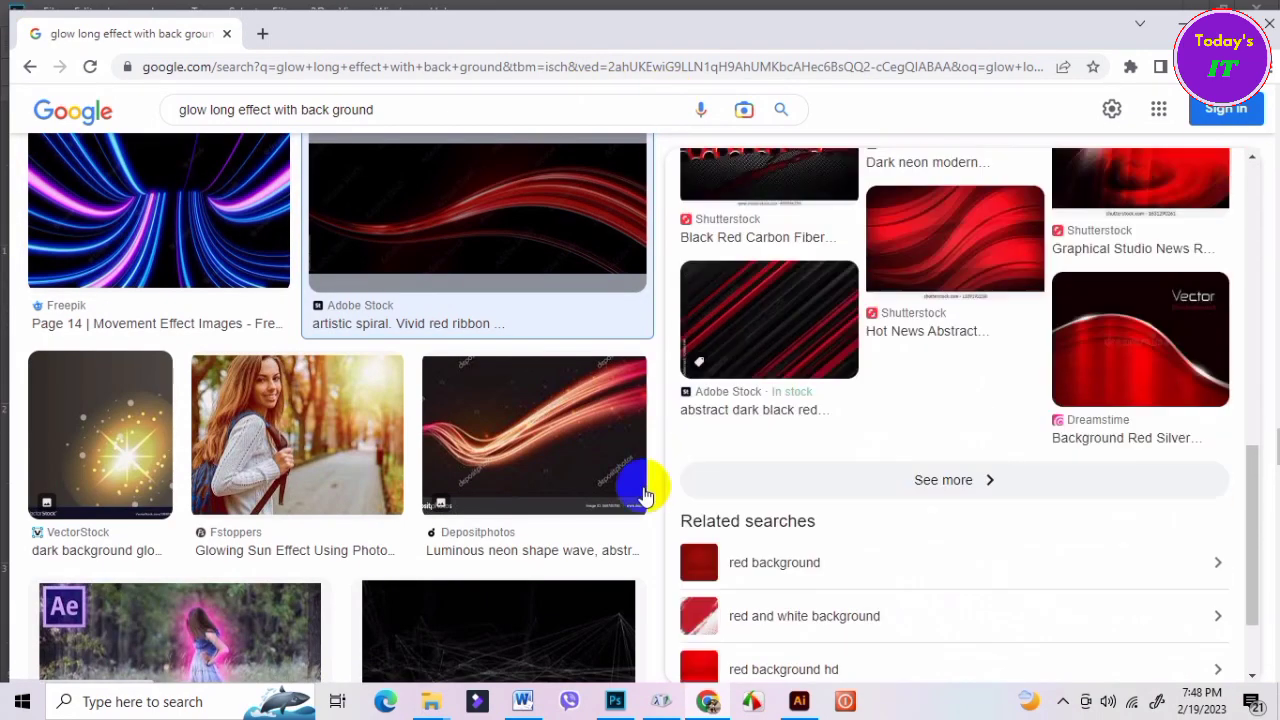
pyautogui.scroll(-2, 517, 497)
pyautogui.scroll(-3, 517, 497)
pyautogui.scroll(-3, 517, 497)
pyautogui.scroll(-3, 519, 499)
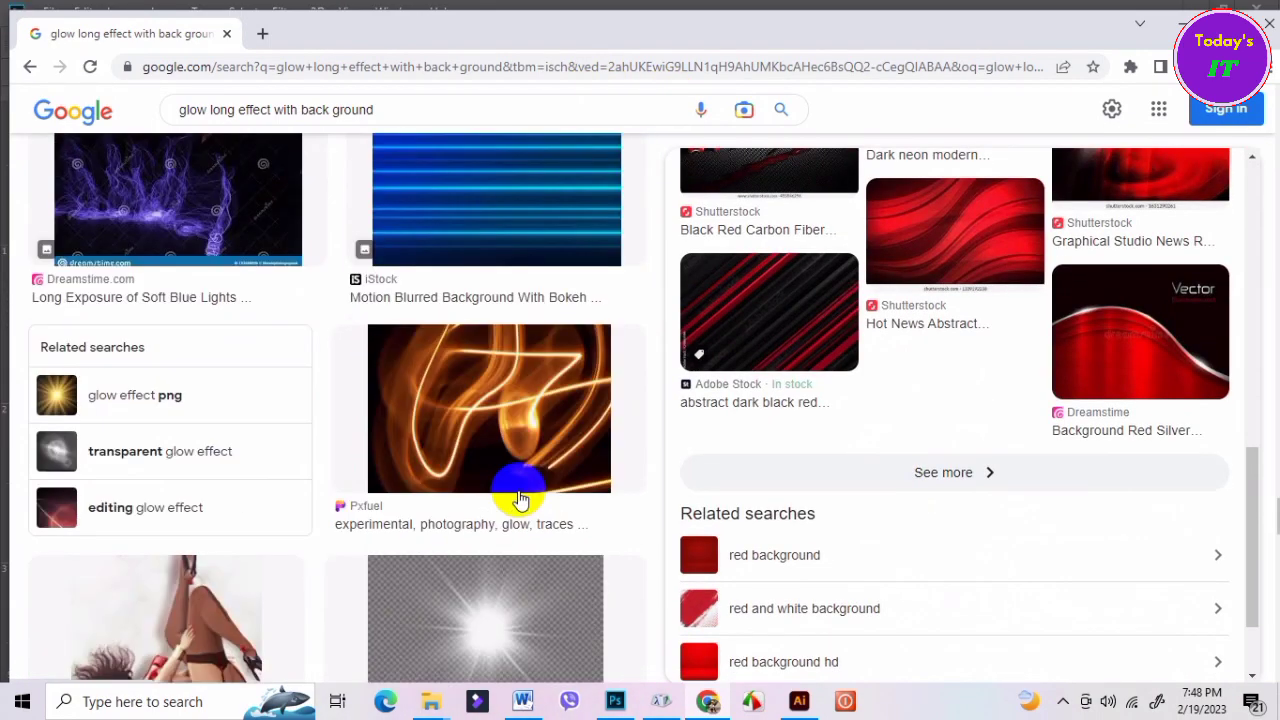
pyautogui.scroll(-5, 519, 499)
pyautogui.scroll(-4, 519, 499)
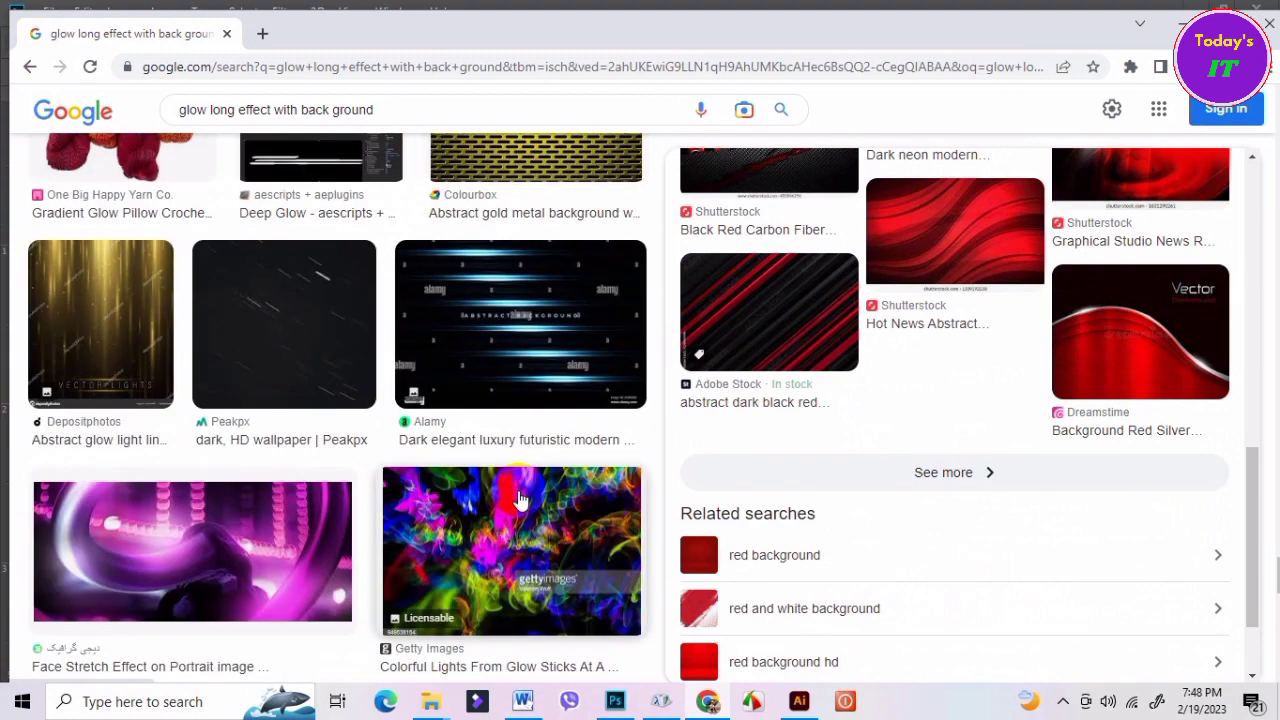
pyautogui.scroll(-1, 519, 499)
pyautogui.scroll(-5, 519, 499)
pyautogui.scroll(-3, 519, 499)
pyautogui.scroll(2, 519, 499)
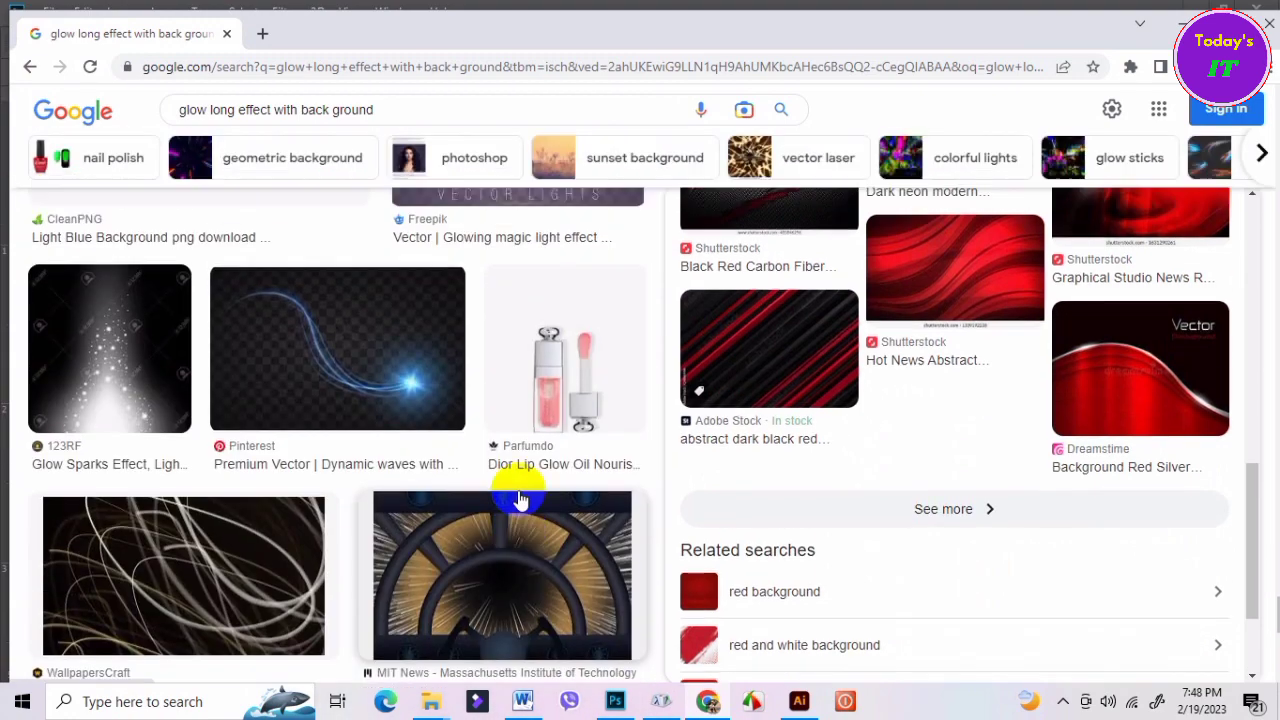
pyautogui.click(388, 366)
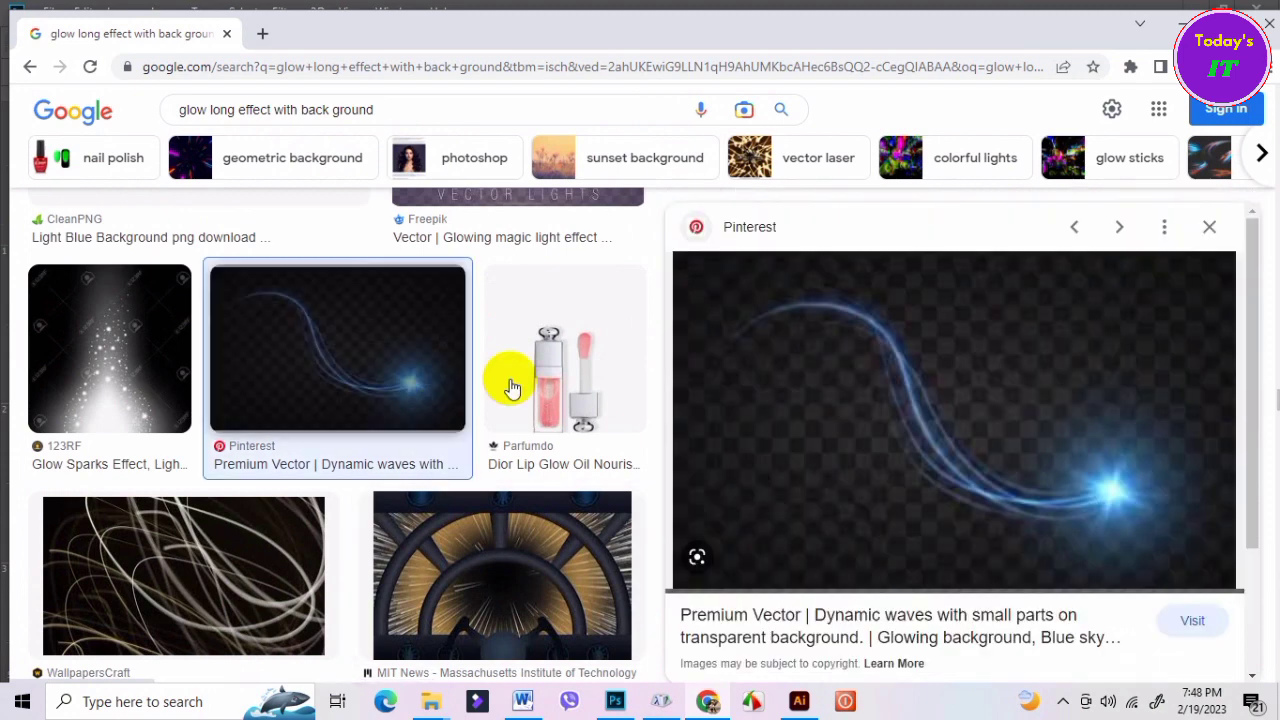
pyautogui.scroll(-1, 985, 375)
pyautogui.rightClick(981, 359)
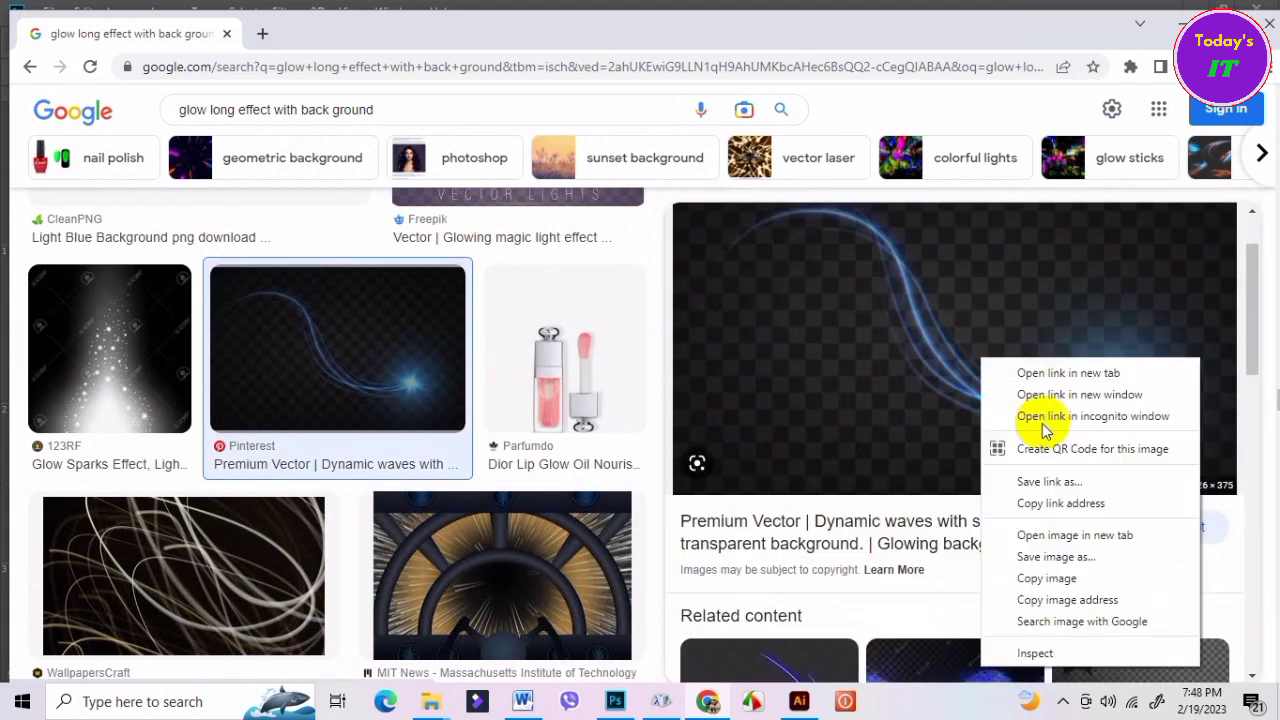
pyautogui.click(1065, 578)
pyautogui.click(615, 701)
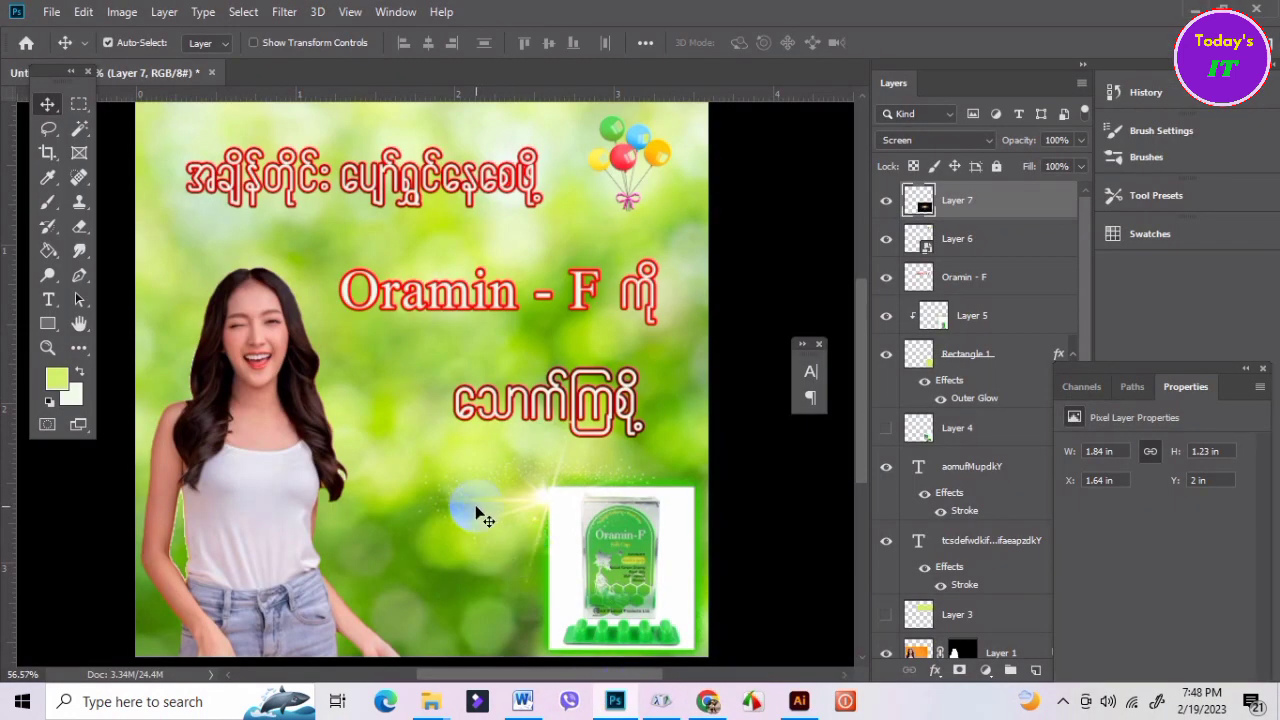
pyautogui.hotkey('ctrl', 'v')
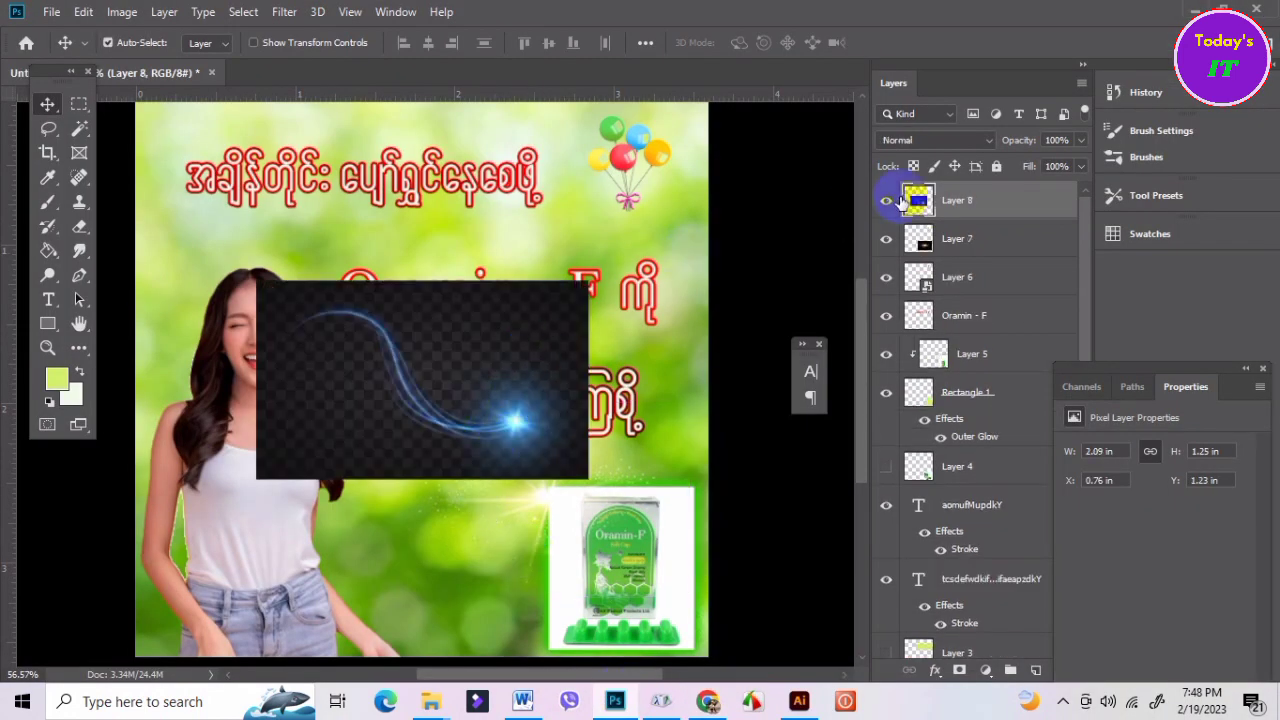
pyautogui.click(993, 142)
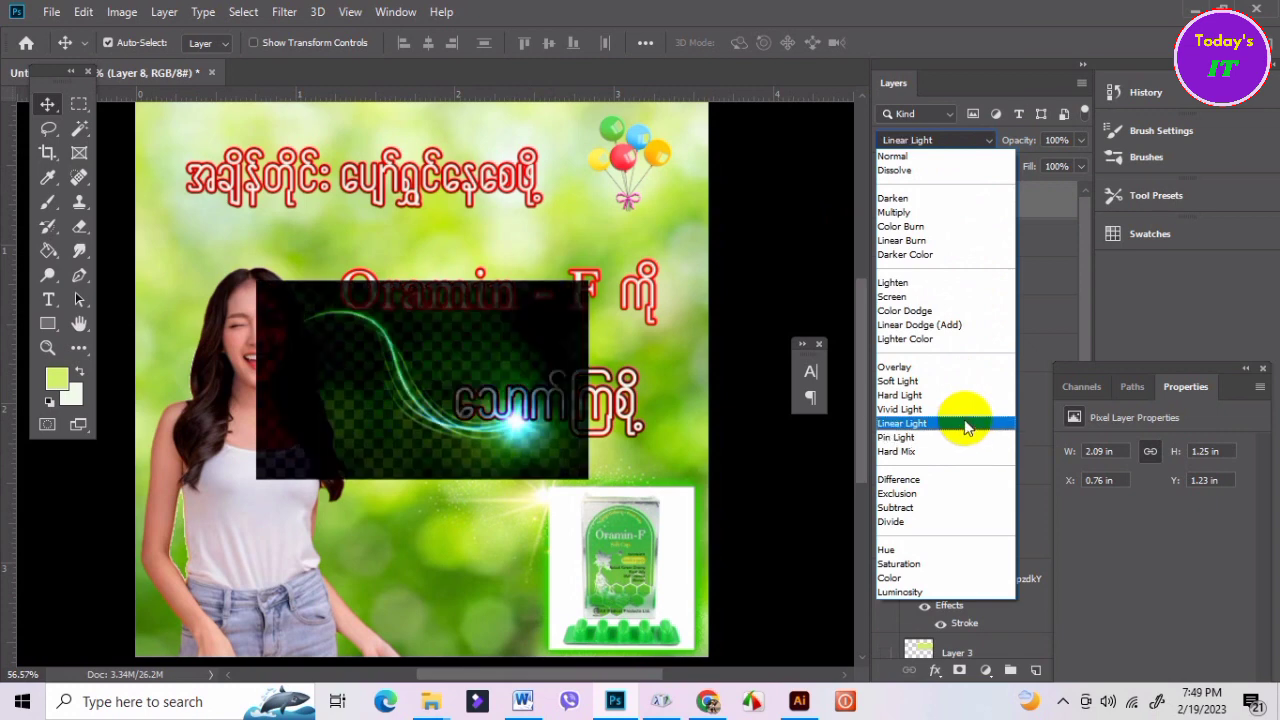
pyautogui.click(938, 283)
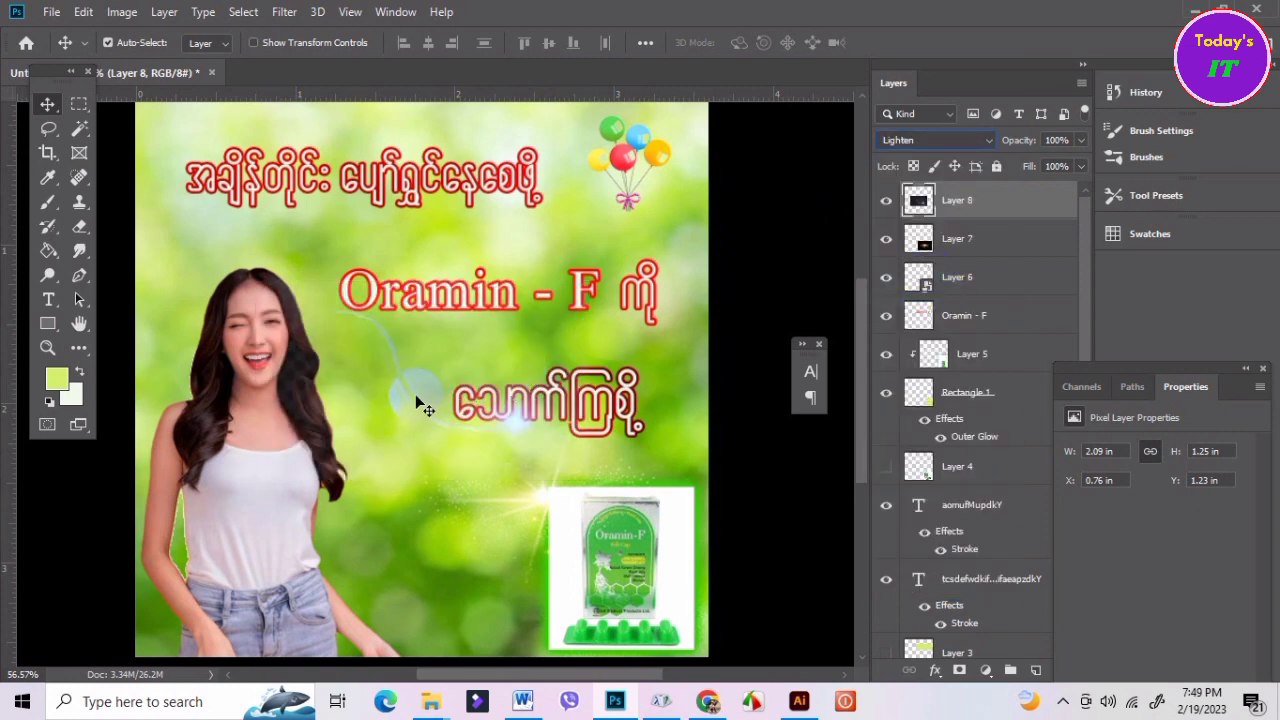
pyautogui.moveTo(419, 402)
pyautogui.mouseDown()
pyautogui.moveTo(273, 458)
pyautogui.moveTo(332, 564)
pyautogui.mouseUp()
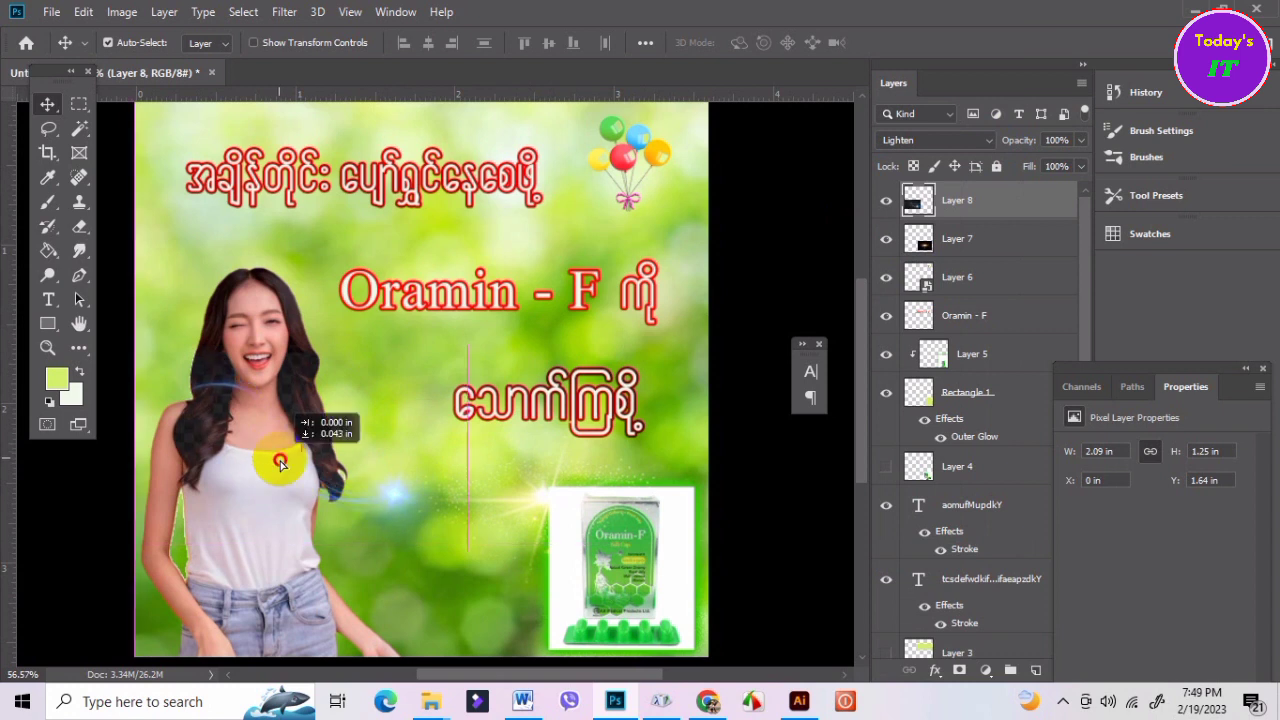
pyautogui.hotkey('ctrl', 'e')
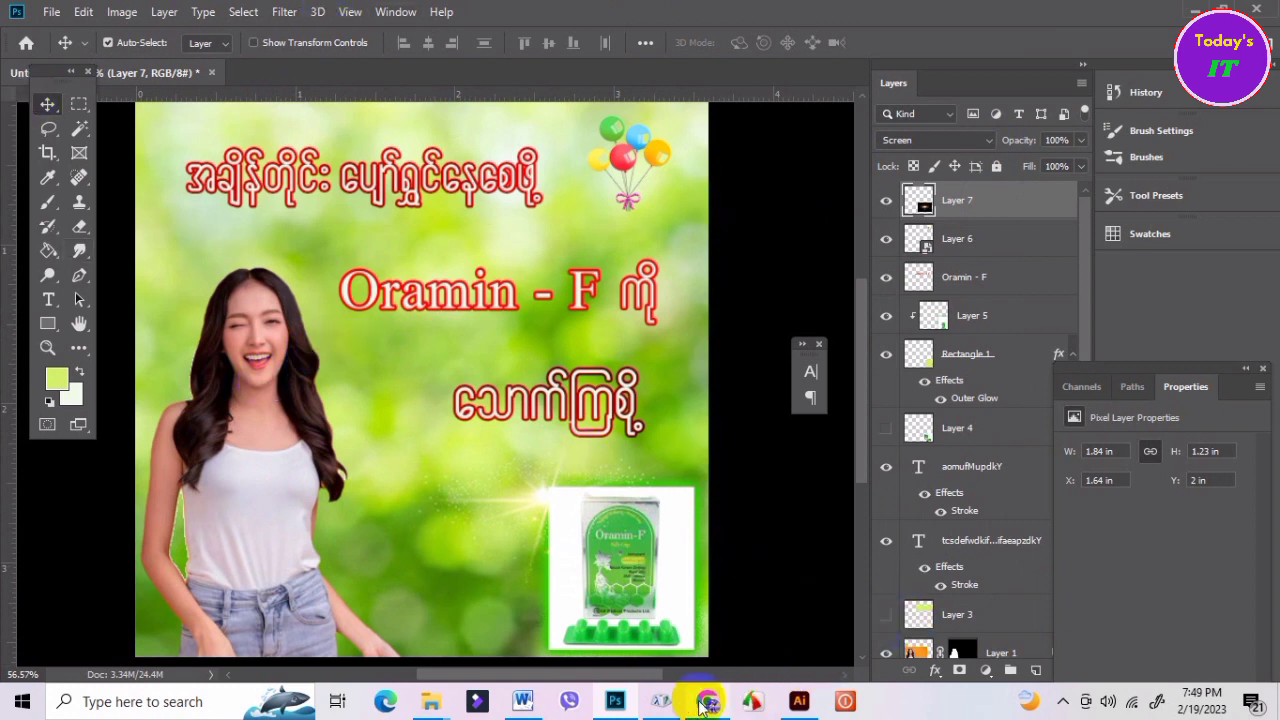
pyautogui.moveTo(707, 701)
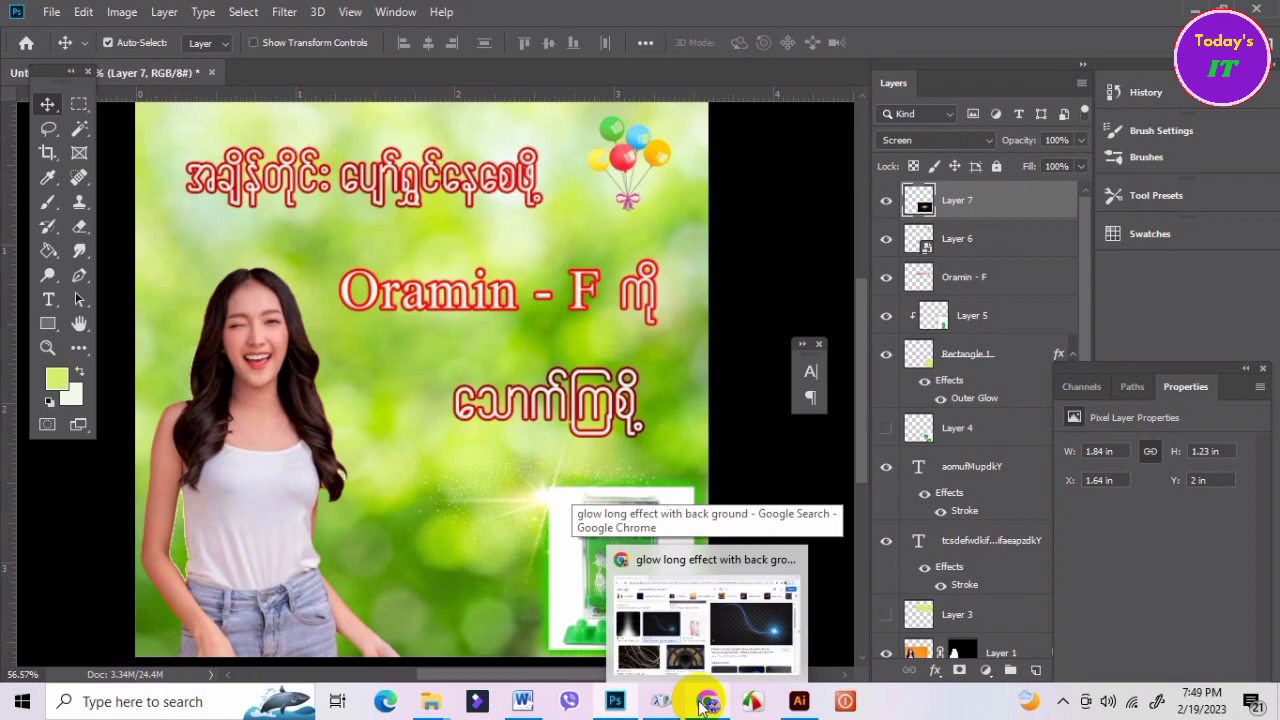
# Back in Google Images, scroll the results and select 'glow long' in the query to replace with 'golden'.
pyautogui.click(703, 703)
pyautogui.scroll(-1, 746, 566)
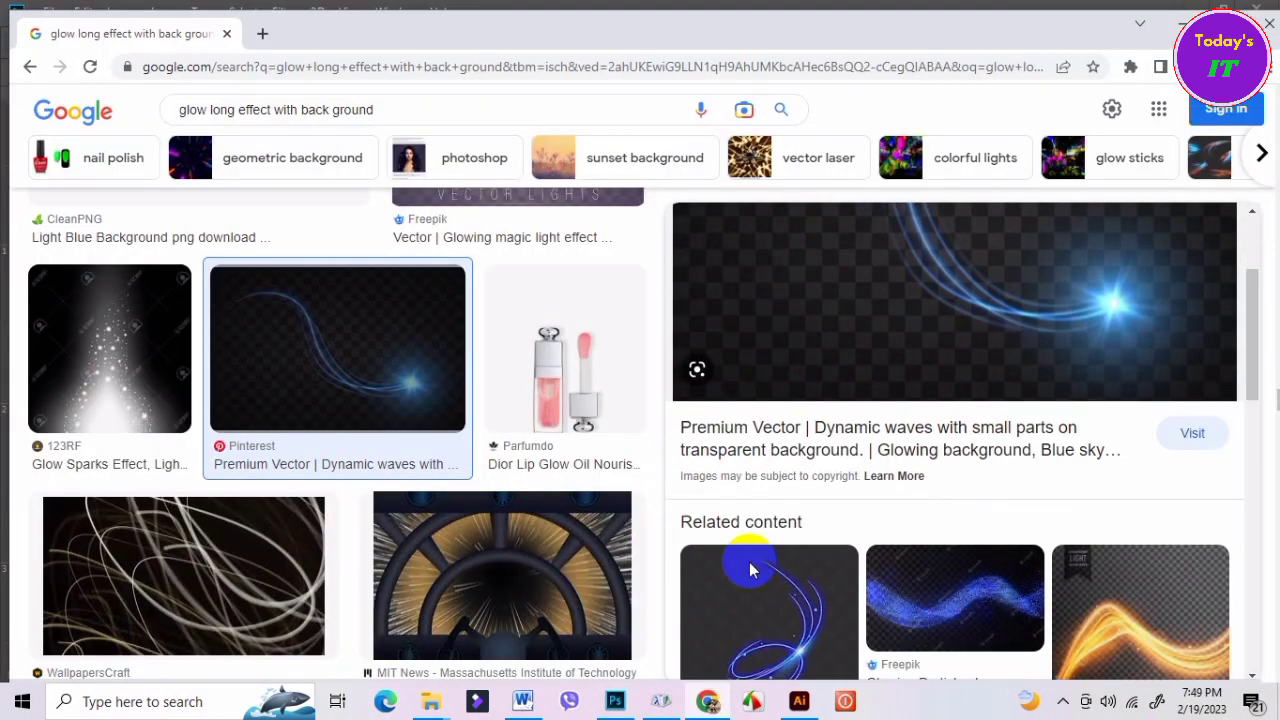
pyautogui.scroll(-3, 750, 567)
pyautogui.scroll(-2, 750, 570)
pyautogui.scroll(1, 750, 570)
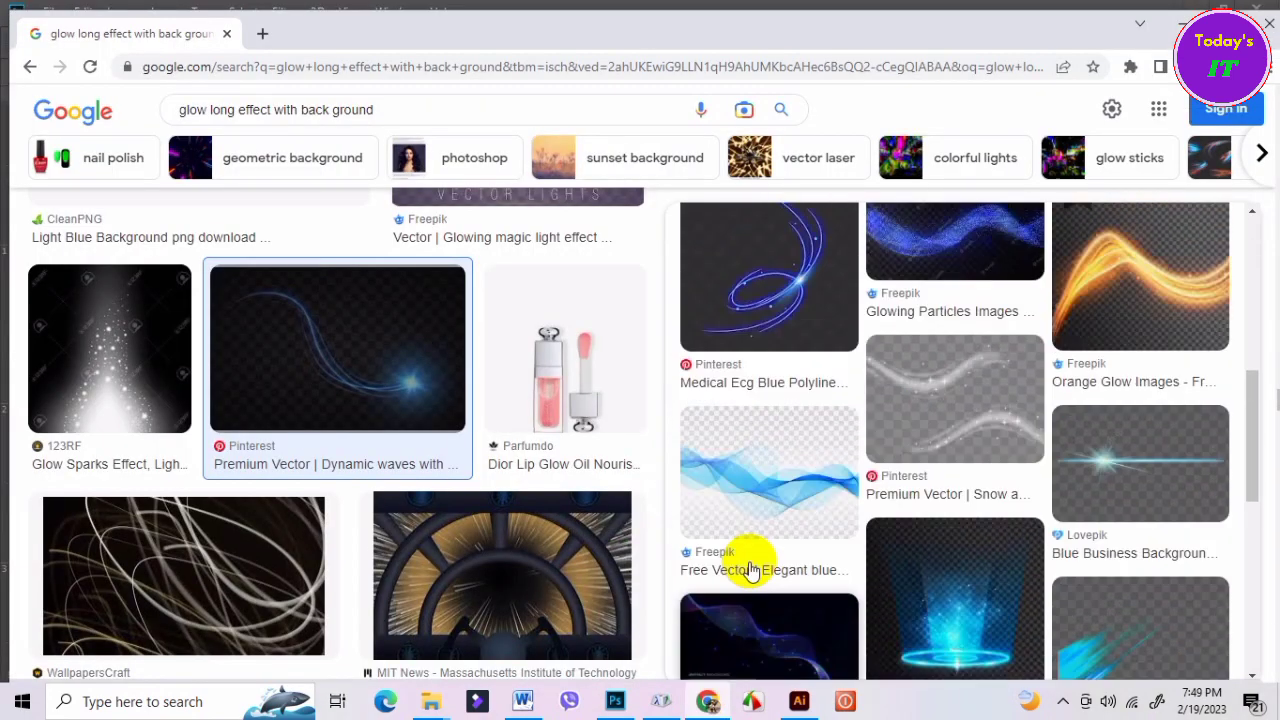
pyautogui.scroll(2, 758, 567)
pyautogui.scroll(-5, 320, 534)
pyautogui.scroll(-5, 557, 563)
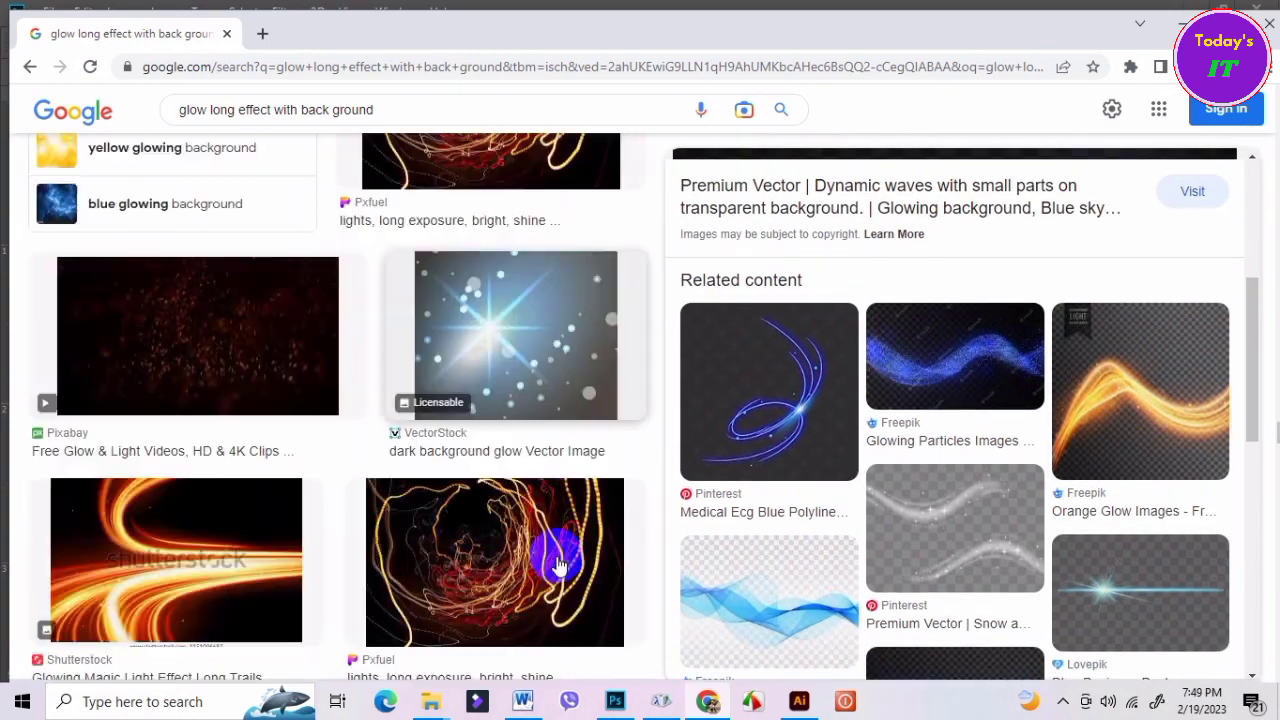
pyautogui.scroll(-3, 560, 566)
pyautogui.scroll(-4, 558, 566)
pyautogui.scroll(-5, 558, 566)
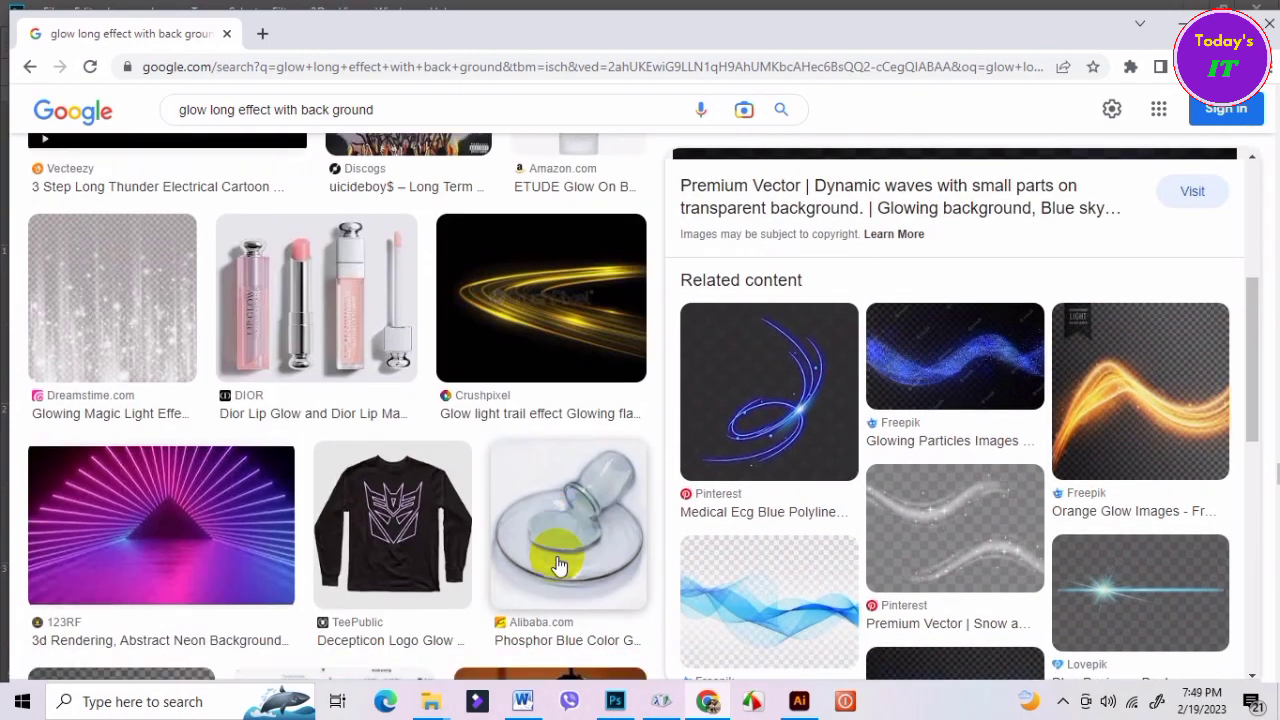
pyautogui.scroll(-3, 558, 566)
pyautogui.scroll(-1, 558, 566)
pyautogui.scroll(3, 558, 566)
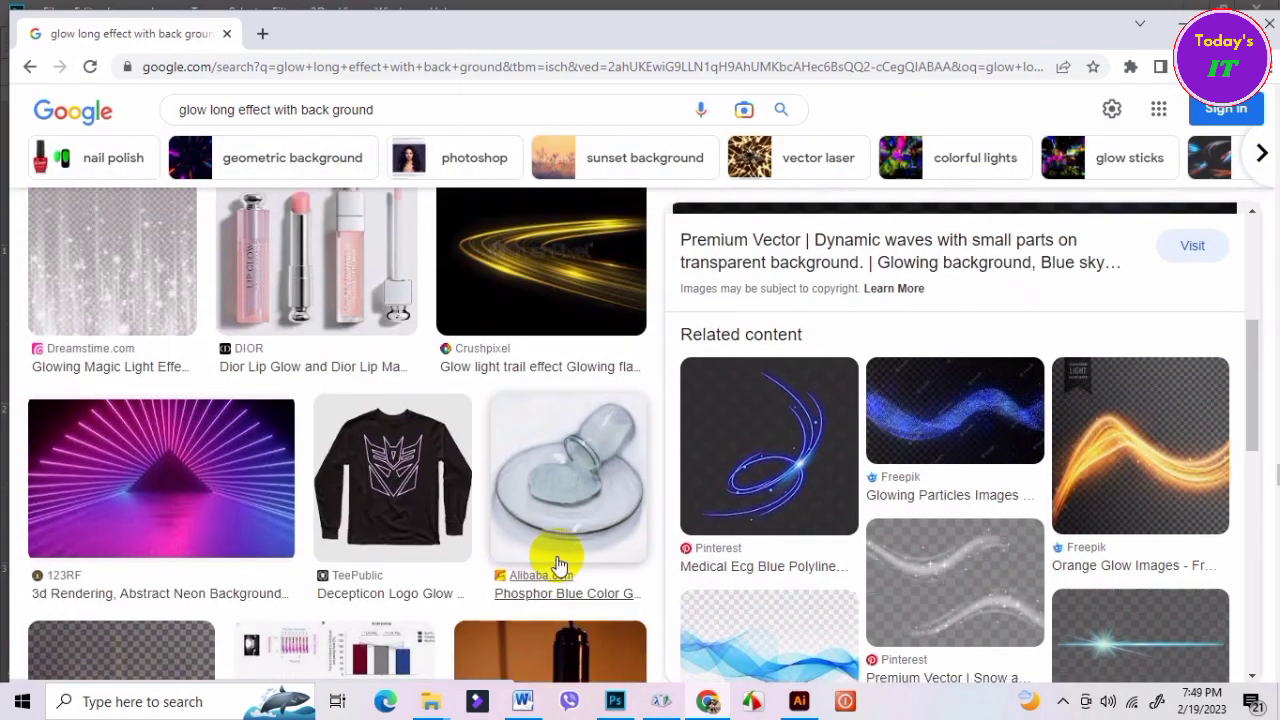
pyautogui.scroll(2, 557, 563)
pyautogui.moveTo(233, 109); pyautogui.dragTo(171, 113)
pyautogui.write('olden')
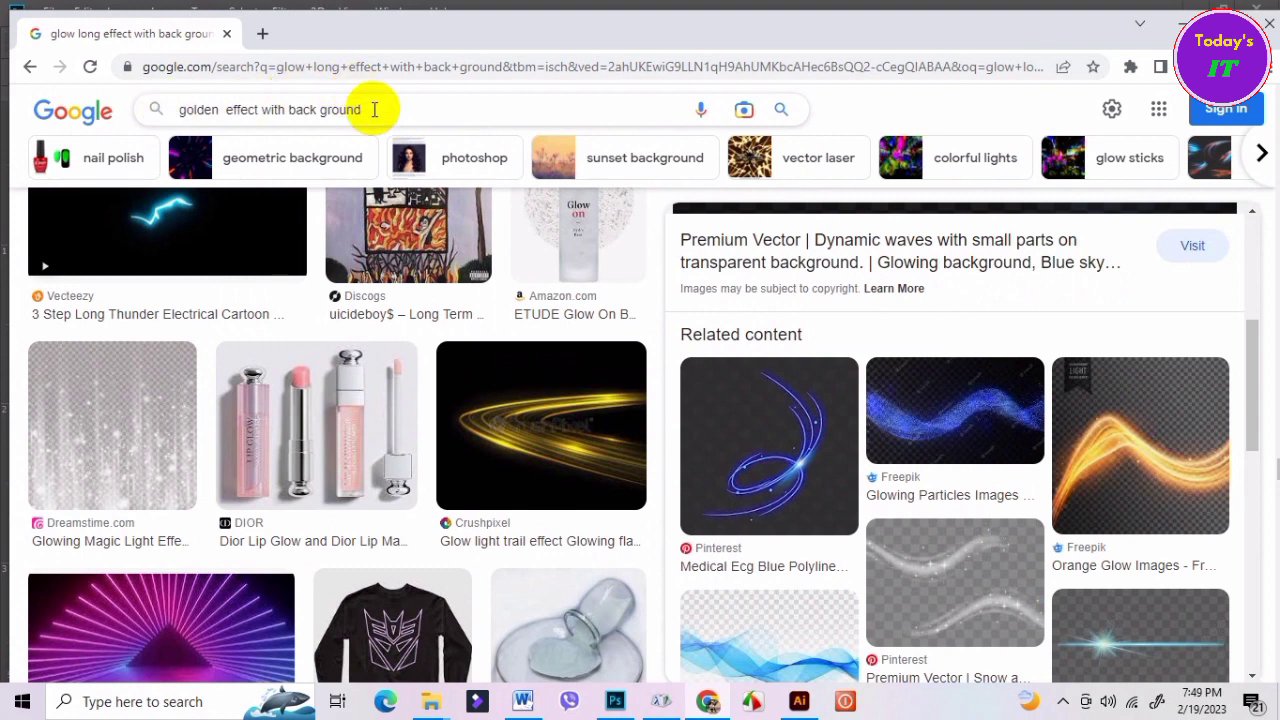
# Search Google Images for golden effect backgrounds and scroll through the results.
pyautogui.press('Return')
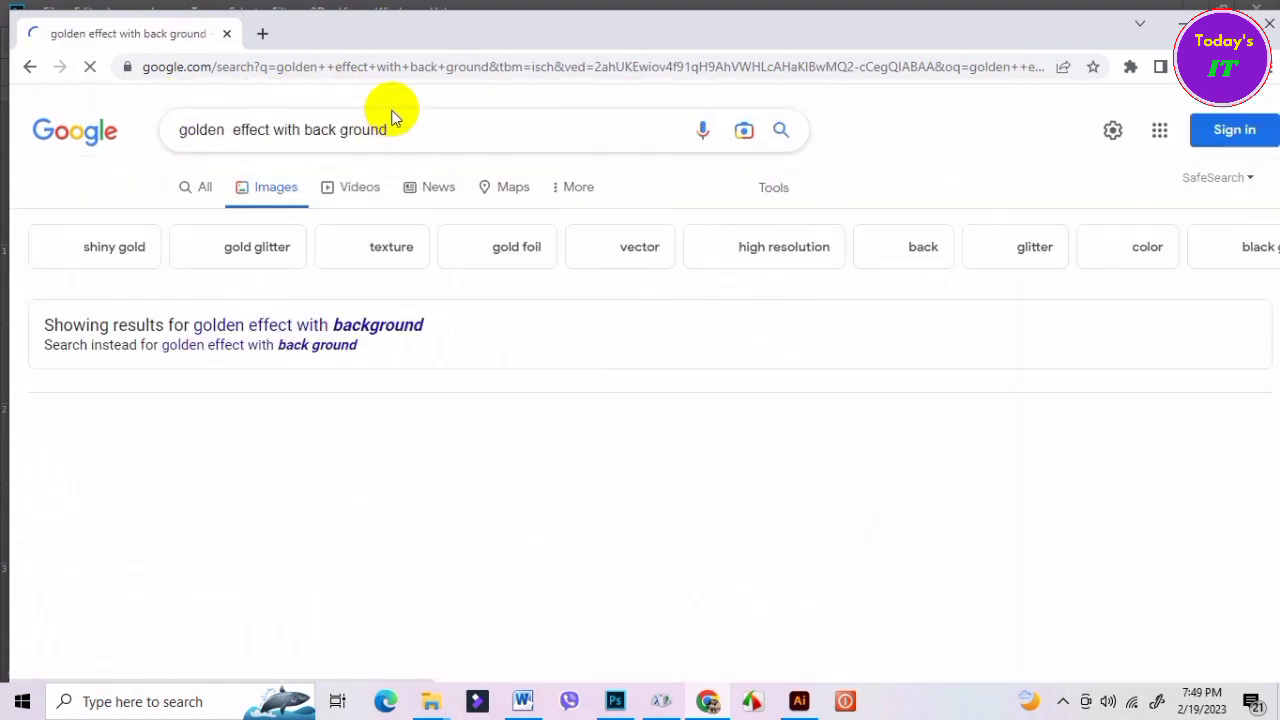
pyautogui.scroll(-2, 540, 365)
pyautogui.scroll(-5, 540, 368)
pyautogui.scroll(-2, 590, 457)
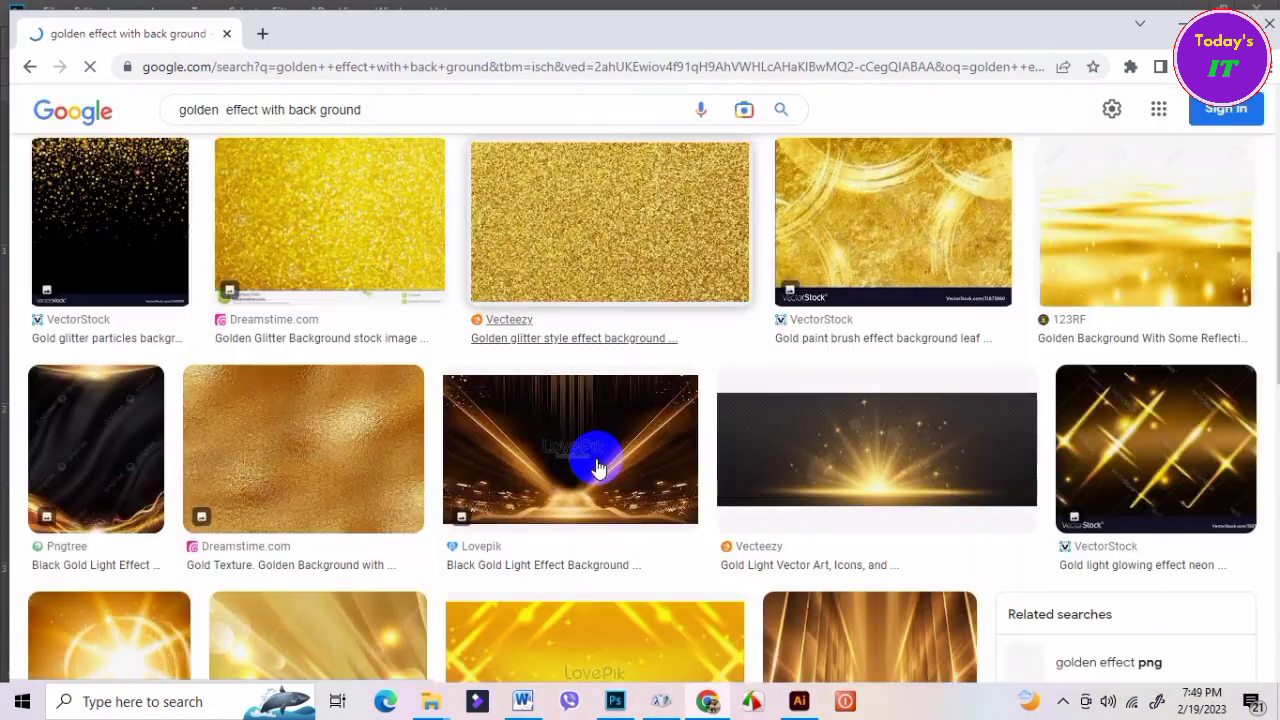
pyautogui.scroll(-2, 240, 428)
pyautogui.scroll(-4, 1157, 420)
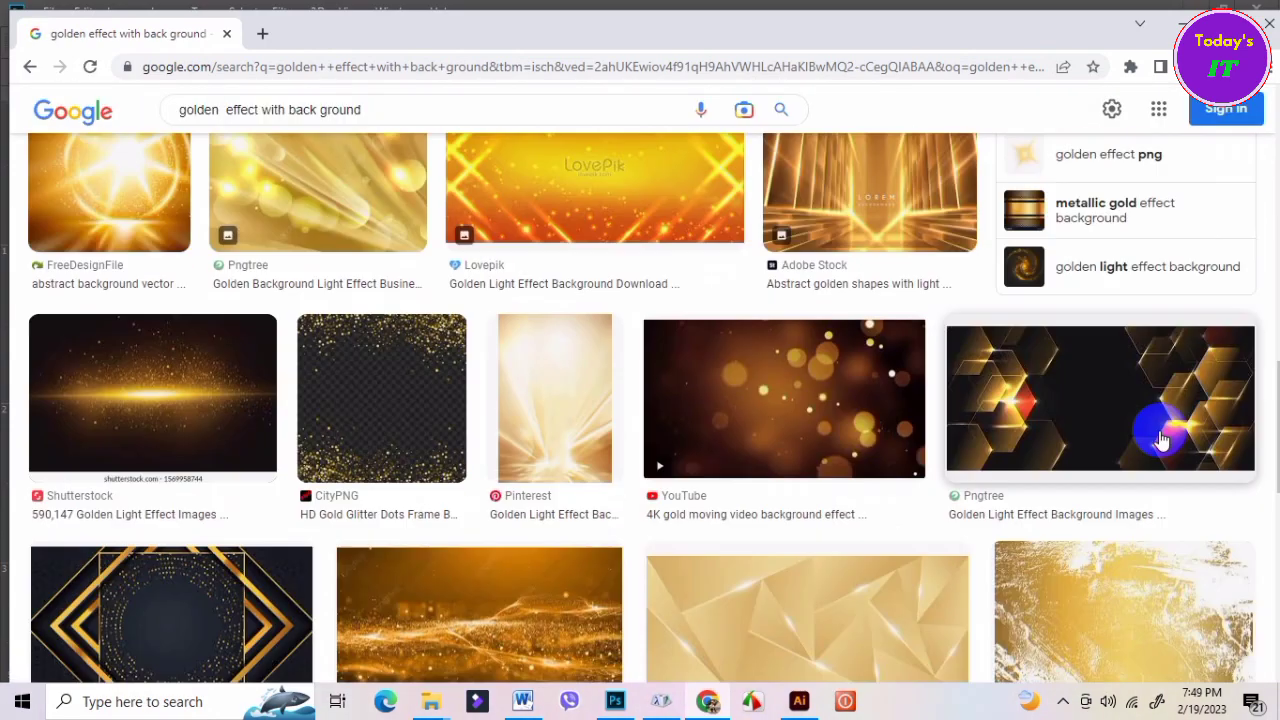
pyautogui.scroll(-3, 814, 437)
pyautogui.scroll(-3, 814, 437)
pyautogui.scroll(-3, 814, 435)
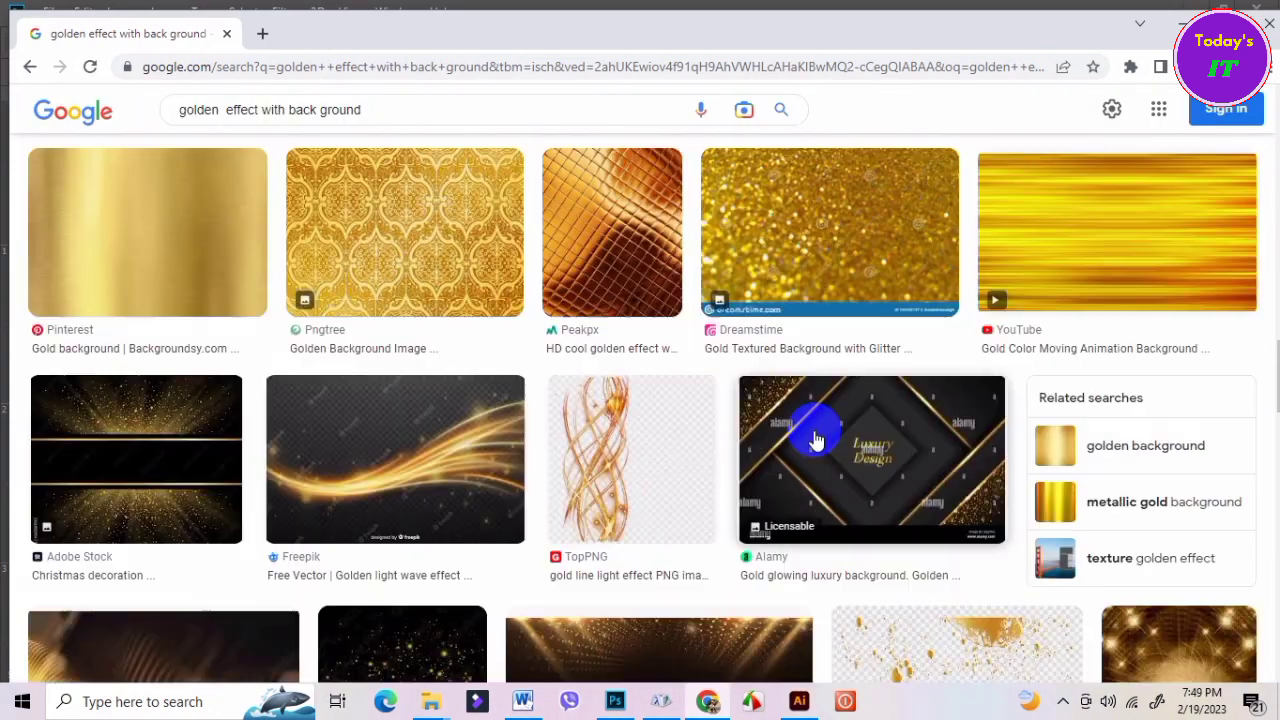
pyautogui.scroll(-3, 810, 437)
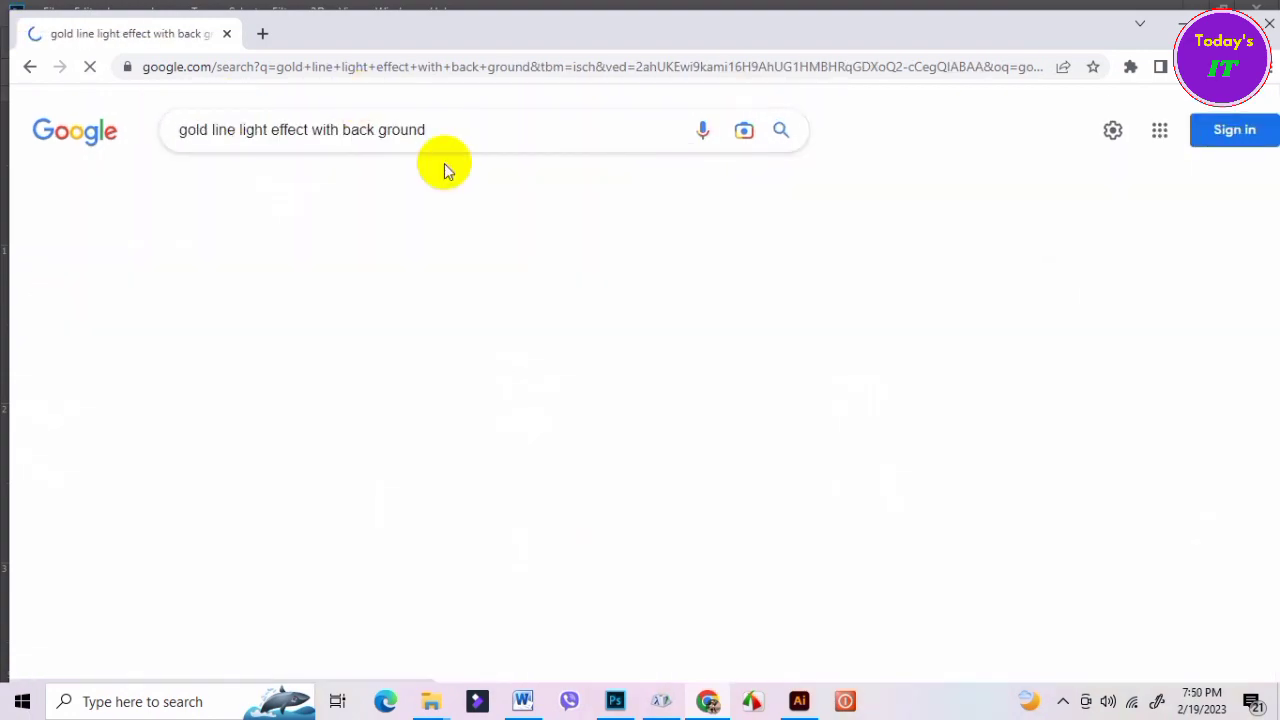
pyautogui.scroll(-1, 530, 400)
pyautogui.scroll(-3, 571, 410)
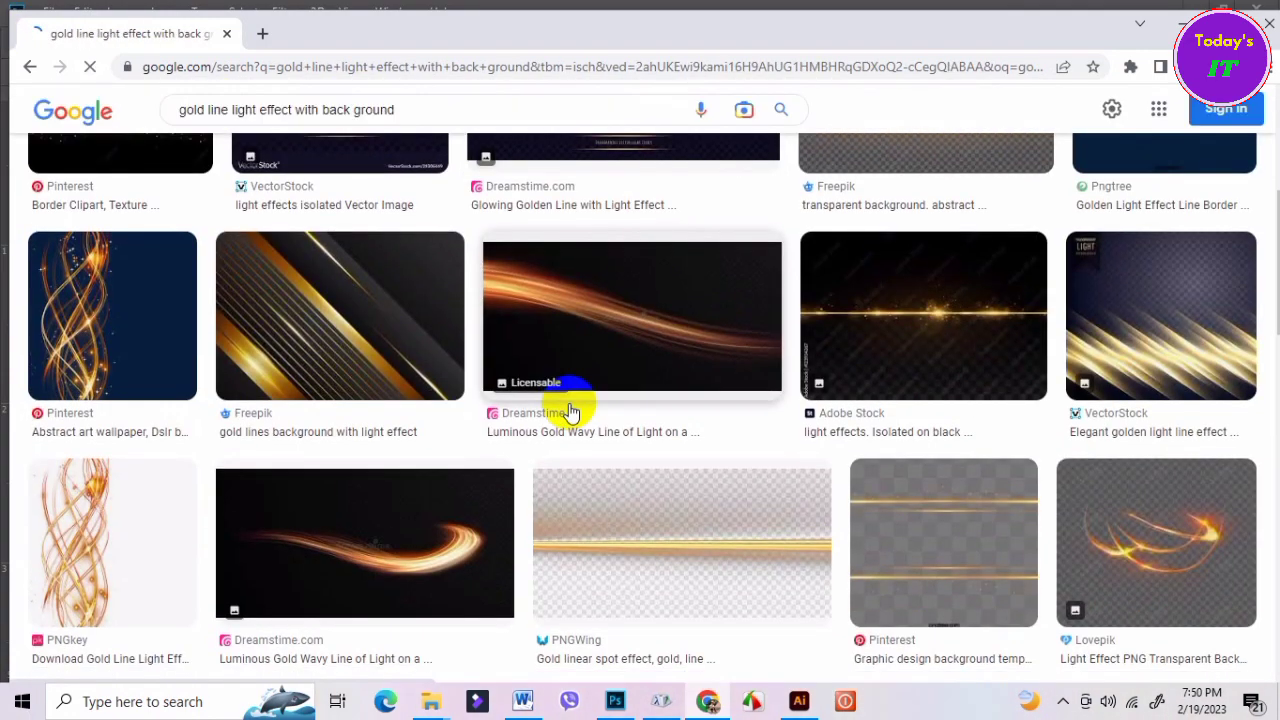
pyautogui.scroll(-2, 571, 410)
pyautogui.scroll(-3, 570, 410)
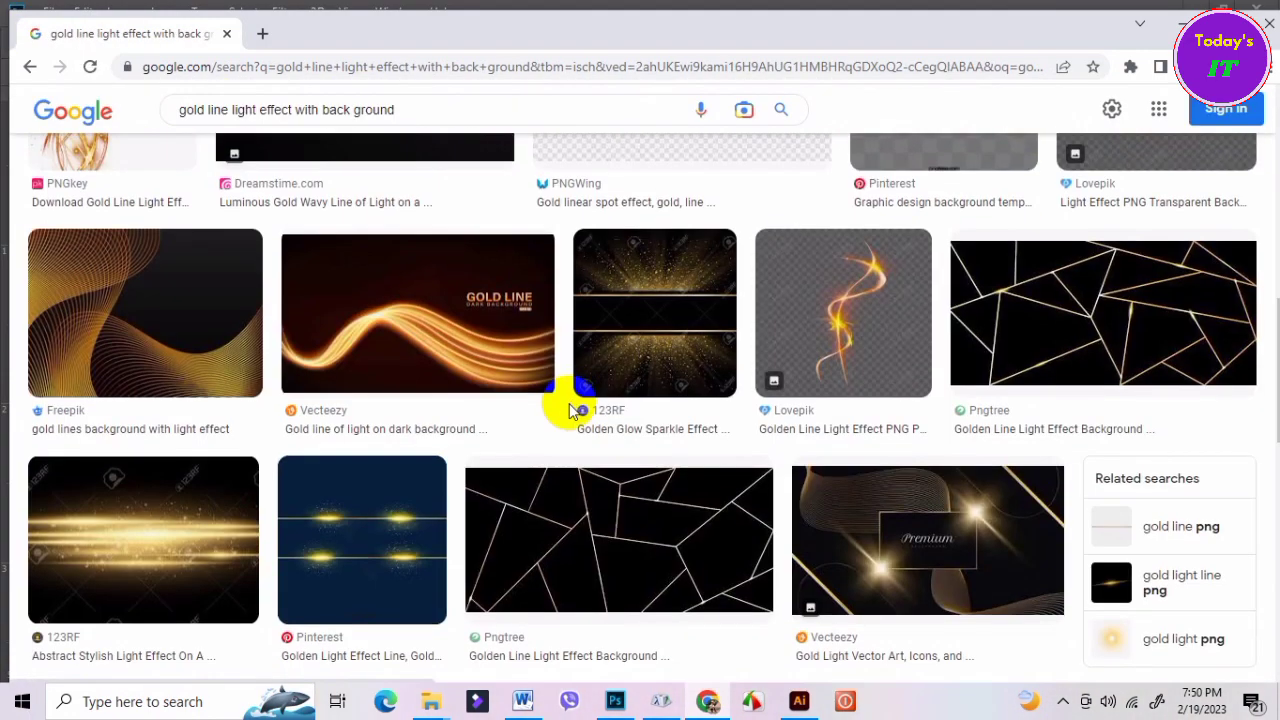
pyautogui.scroll(-3, 569, 410)
pyautogui.scroll(-2, 569, 410)
pyautogui.scroll(-2, 569, 410)
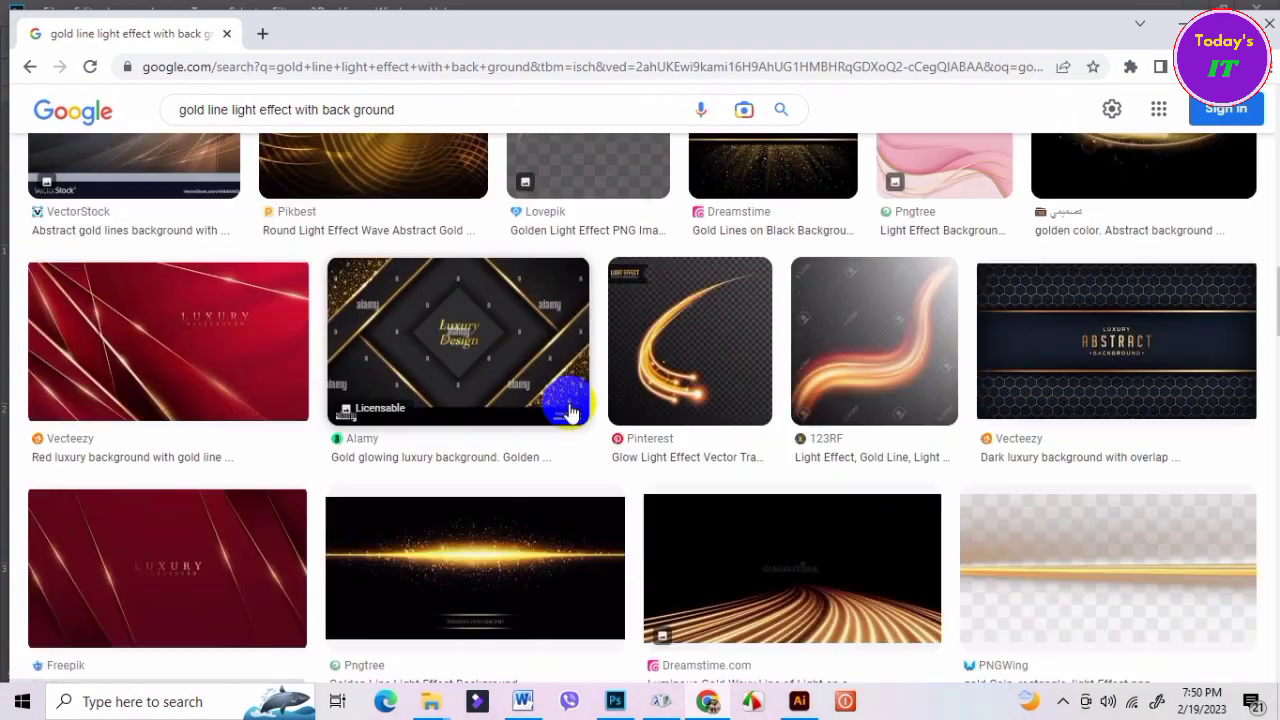
pyautogui.scroll(-2, 569, 410)
pyautogui.scroll(-3, 569, 410)
pyautogui.click(883, 403)
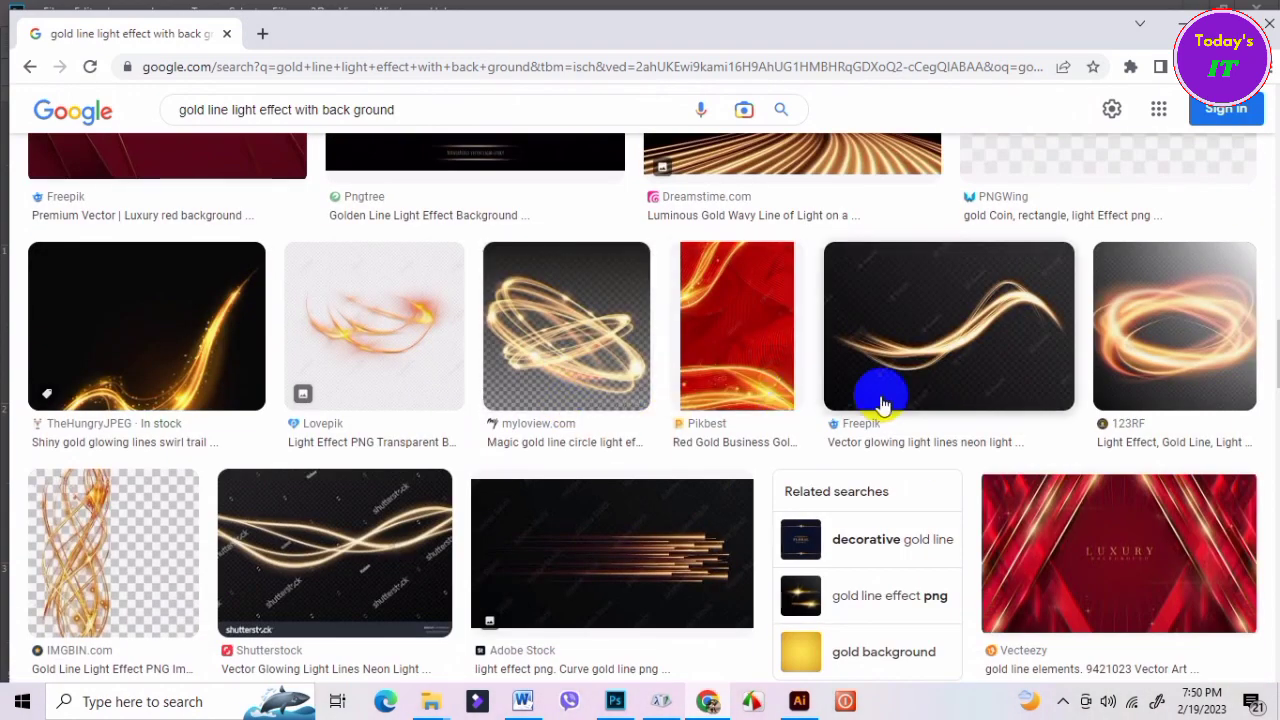
pyautogui.scroll(-3, 920, 397)
pyautogui.scroll(-3, 920, 397)
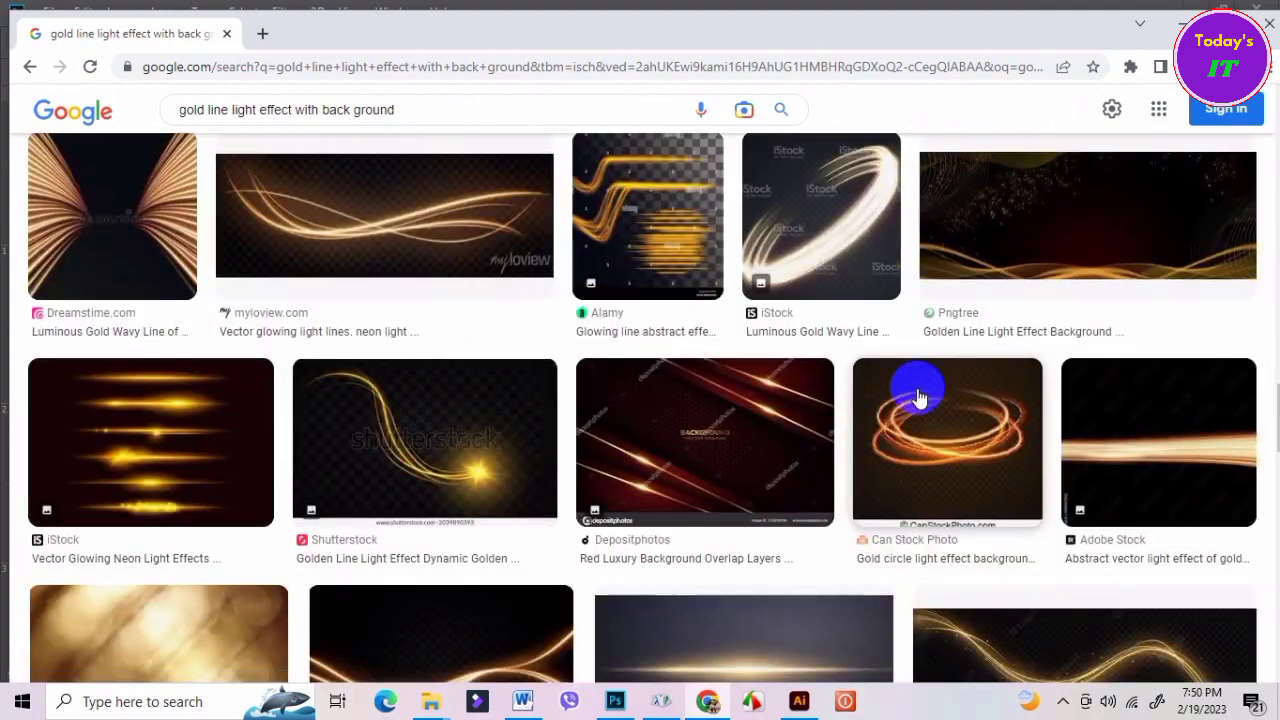
pyautogui.scroll(-3, 920, 397)
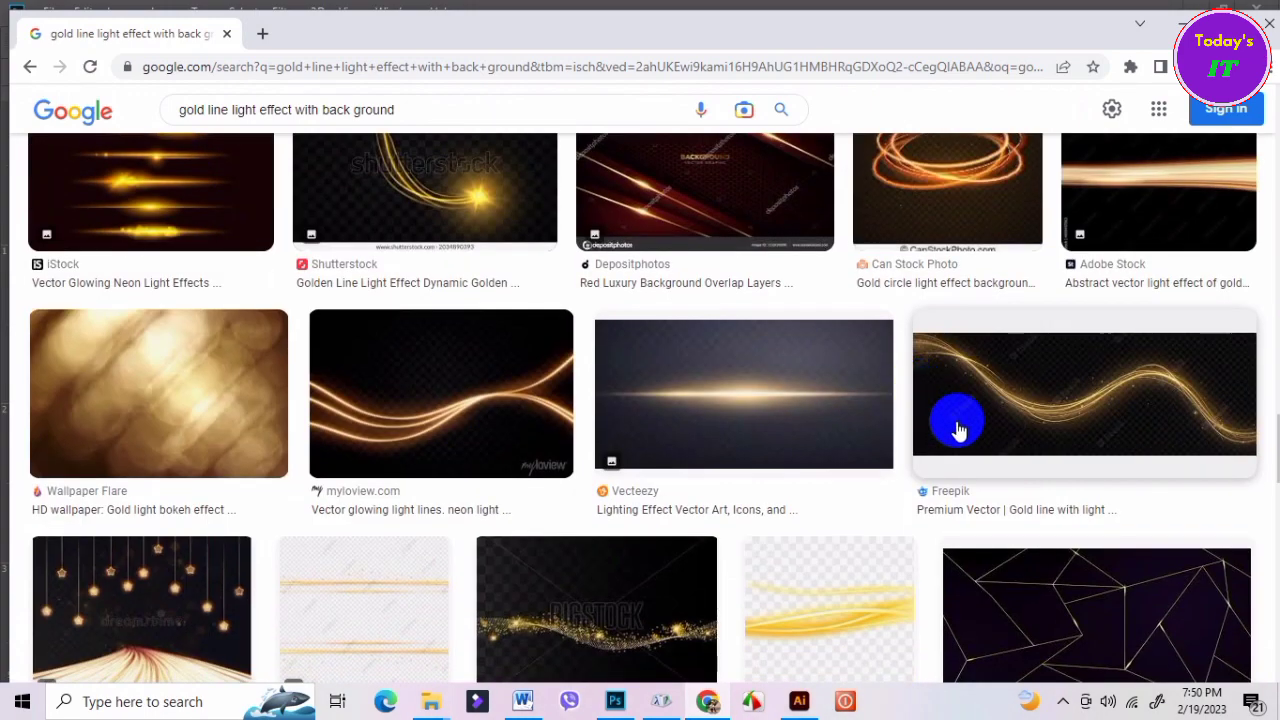
pyautogui.scroll(2, 957, 428)
pyautogui.scroll(-4, 957, 428)
pyautogui.scroll(-3, 960, 428)
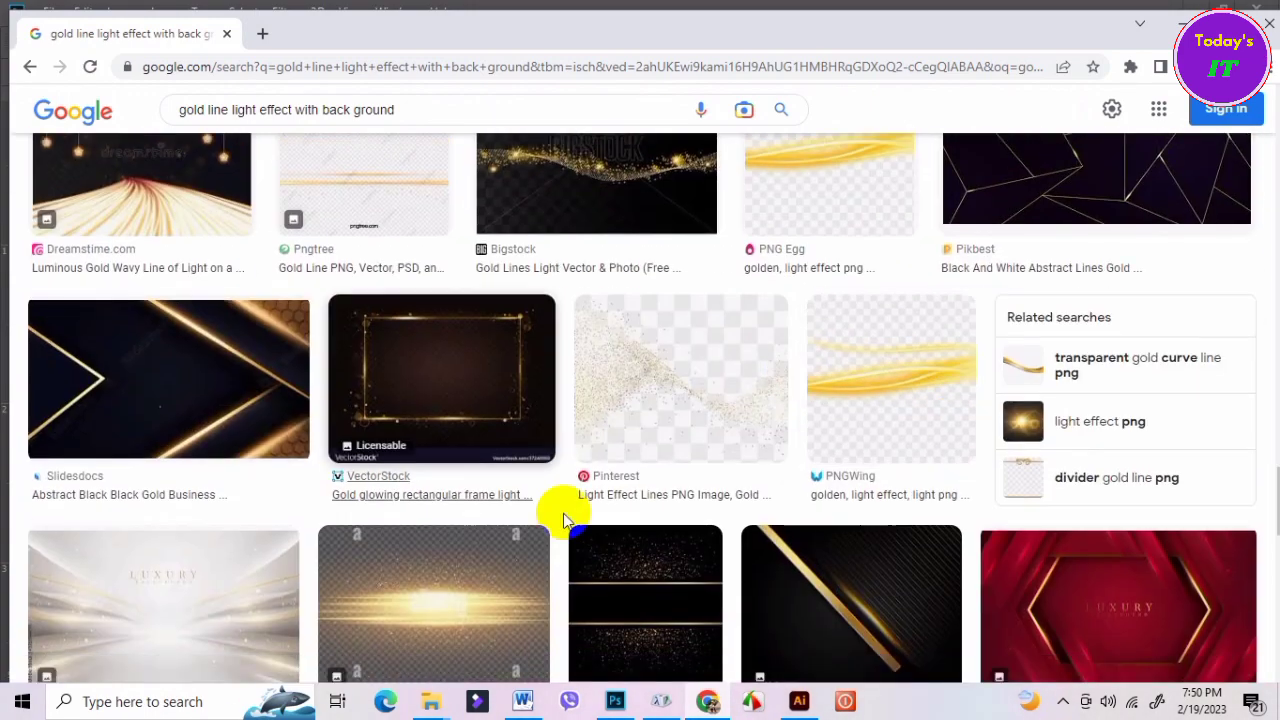
pyautogui.scroll(-4, 700, 510)
pyautogui.scroll(-3, 663, 486)
pyautogui.scroll(-3, 657, 443)
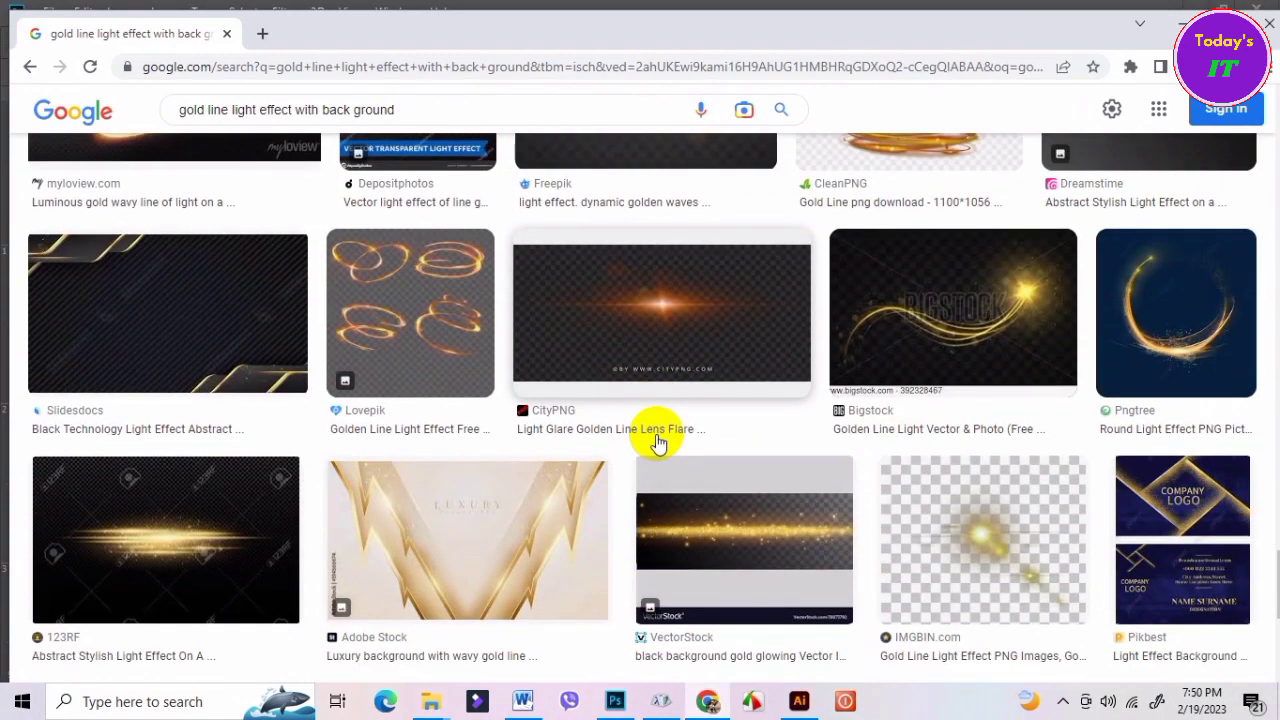
pyautogui.scroll(-3, 657, 443)
pyautogui.scroll(-3, 657, 443)
pyautogui.scroll(-1, 657, 443)
pyautogui.scroll(-3, 657, 443)
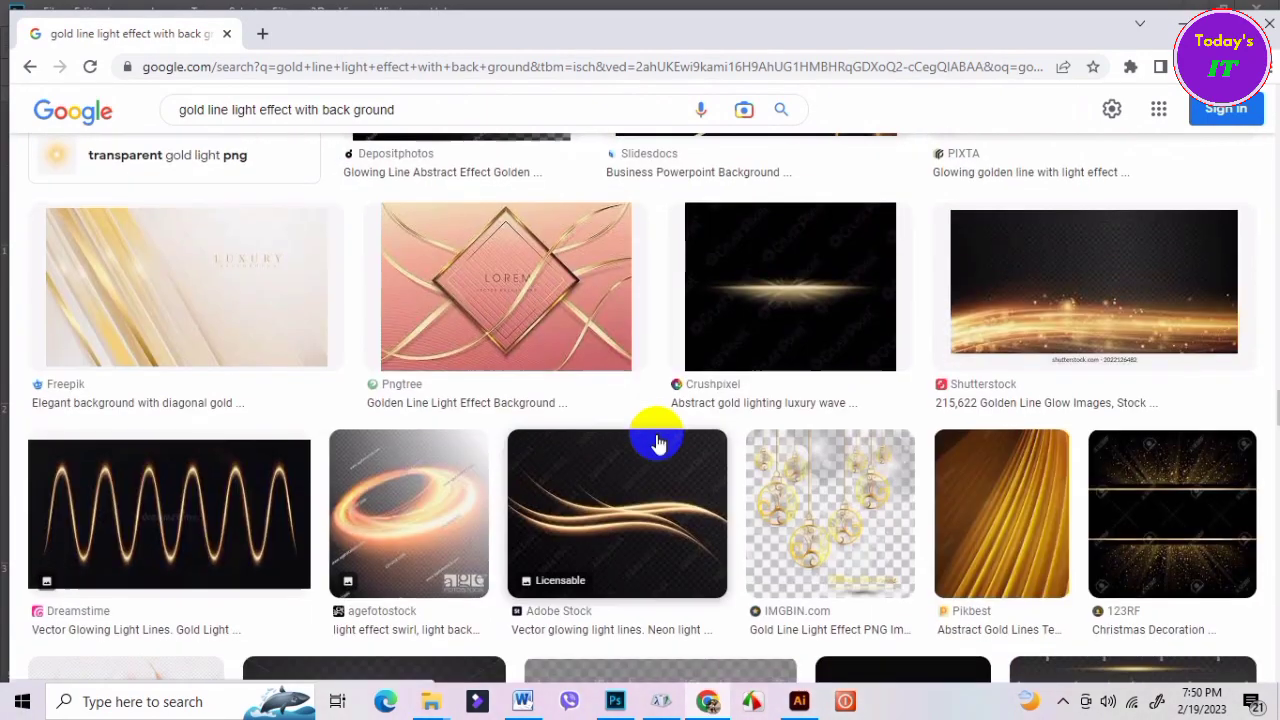
pyautogui.scroll(-2, 657, 443)
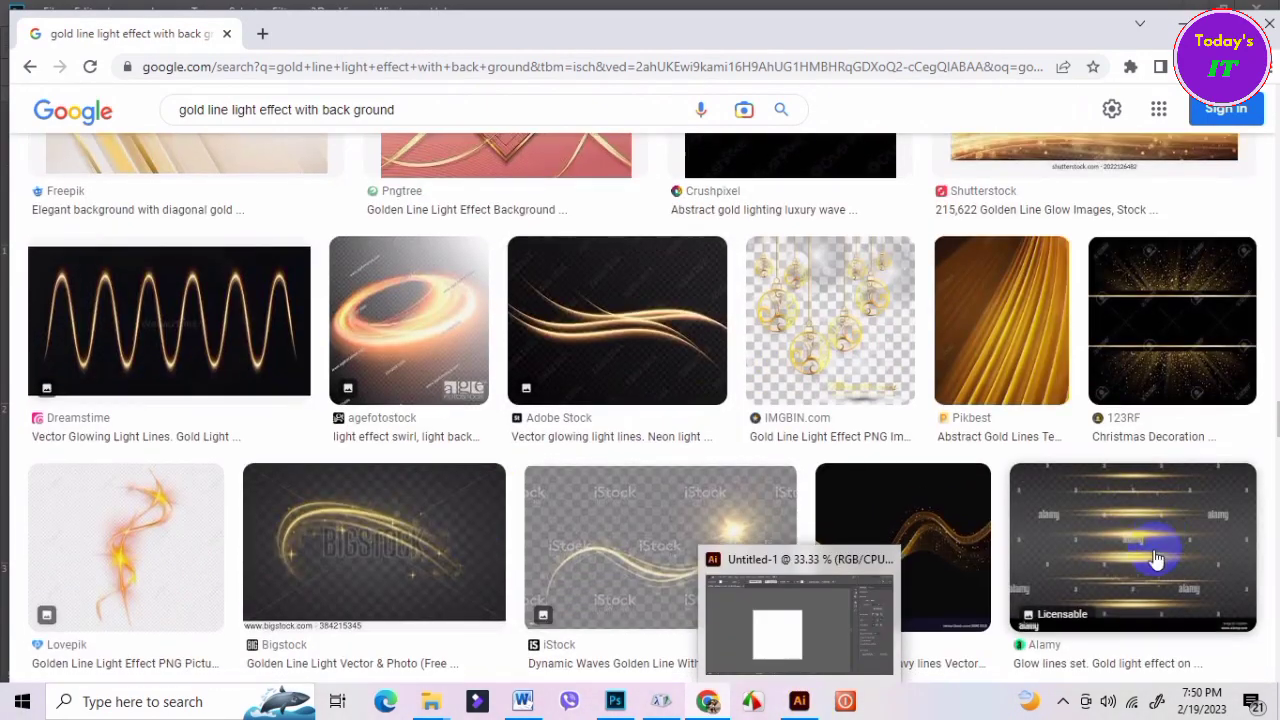
pyautogui.scroll(-4, 1005, 568)
pyautogui.scroll(-3, 1000, 563)
pyautogui.scroll(-3, 1005, 575)
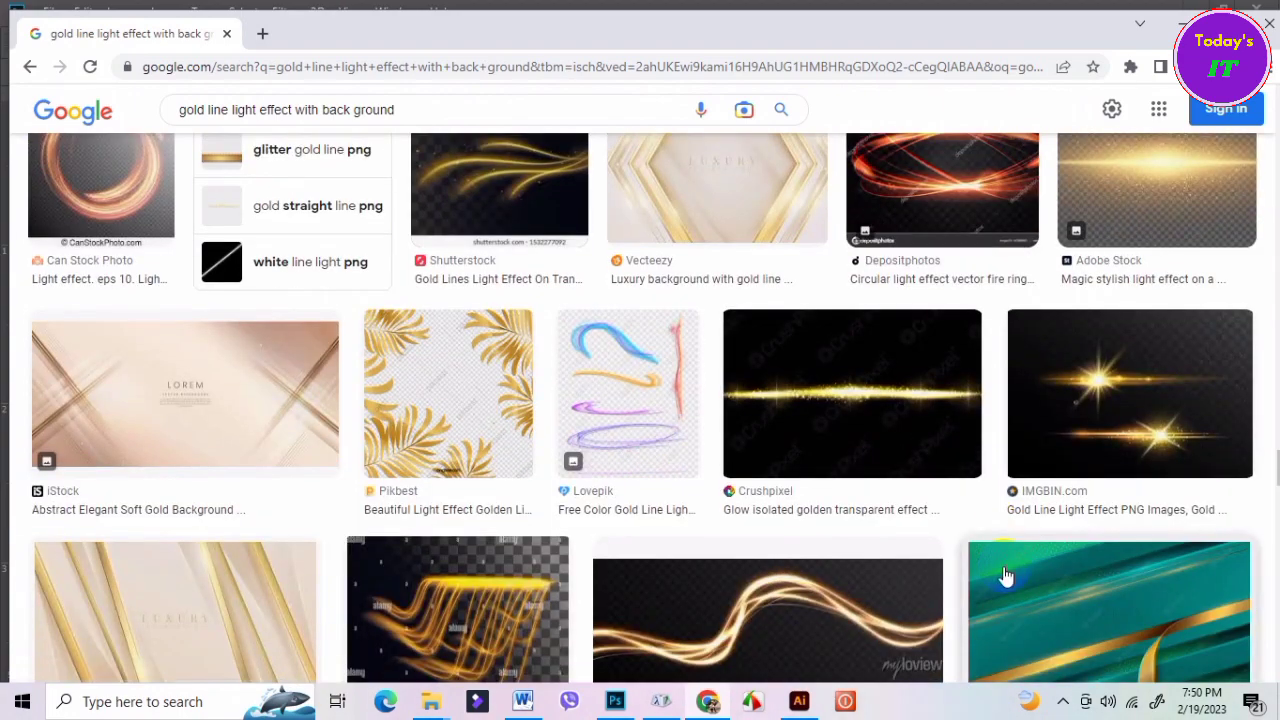
pyautogui.scroll(-3, 1005, 575)
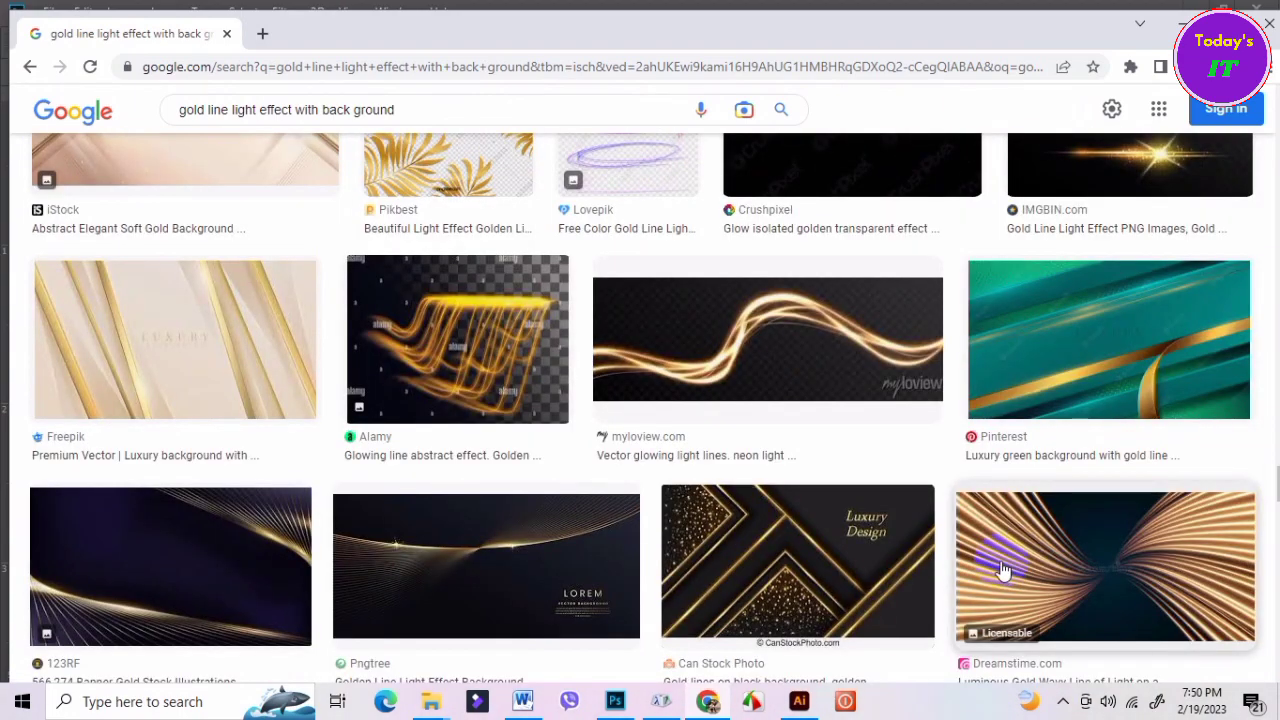
pyautogui.scroll(-3, 1003, 568)
pyautogui.scroll(-3, 1003, 568)
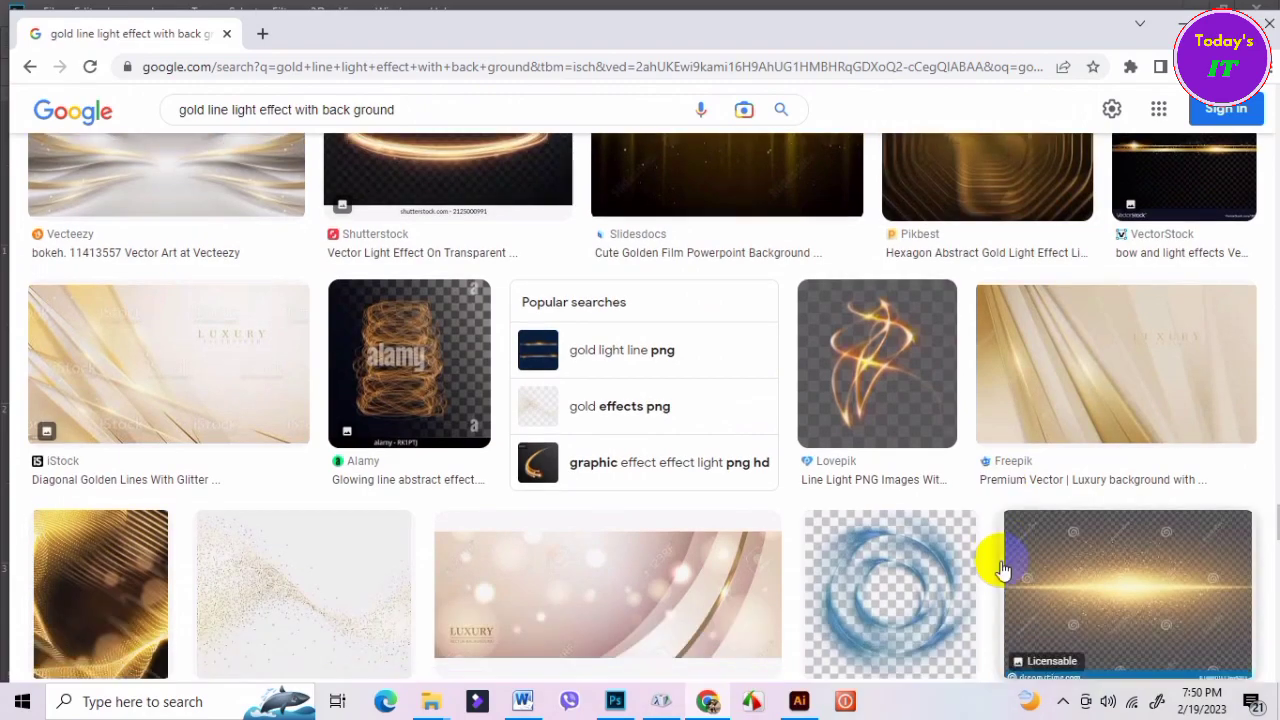
pyautogui.scroll(-4, 1003, 568)
pyautogui.scroll(-3, 1003, 568)
pyautogui.scroll(-3, 1003, 568)
pyautogui.scroll(1, 1003, 568)
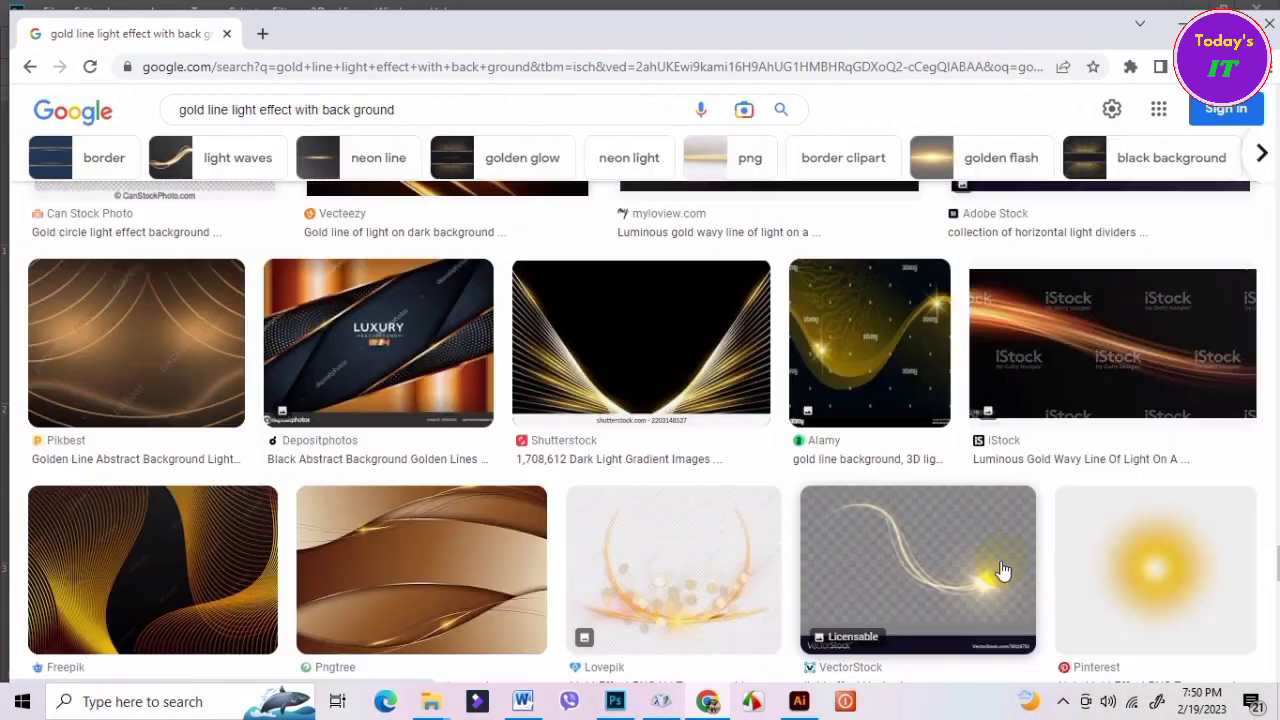
pyautogui.scroll(-2, 1003, 568)
pyautogui.scroll(-2, 1003, 568)
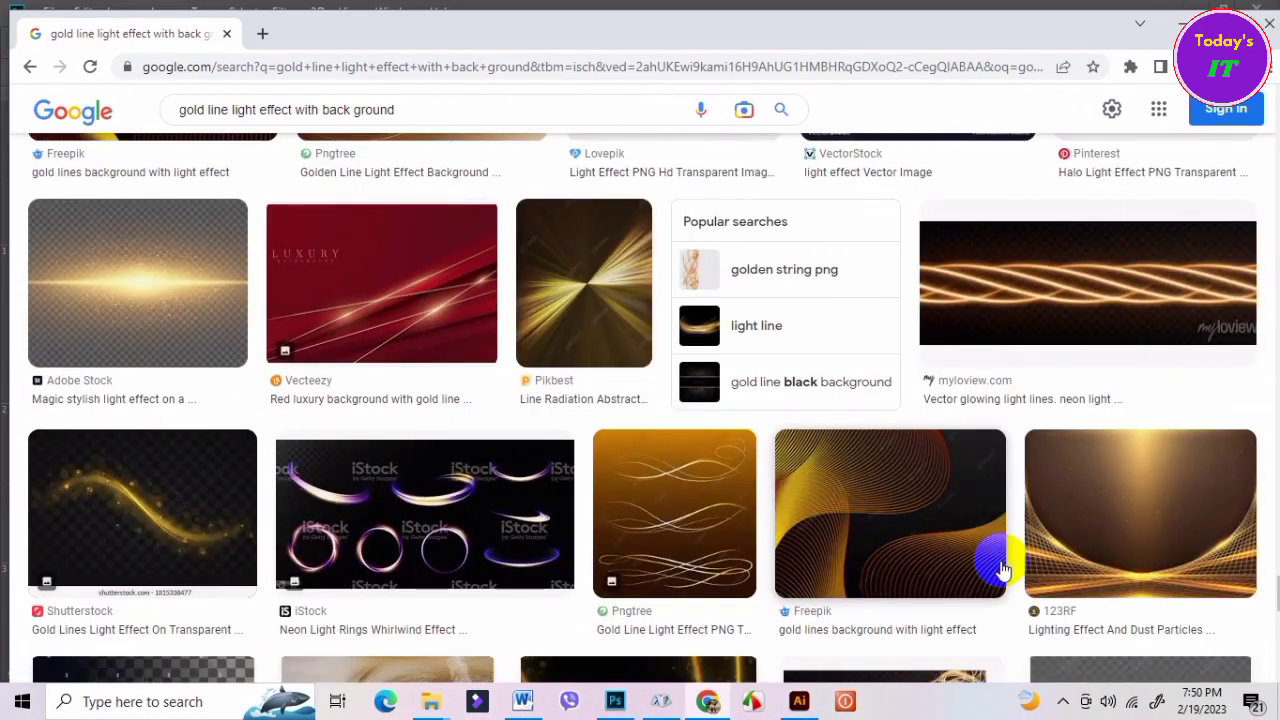
pyautogui.scroll(-4, 1003, 568)
pyautogui.scroll(-1, 1003, 568)
pyautogui.scroll(-3, 1003, 568)
pyautogui.scroll(5, 1003, 568)
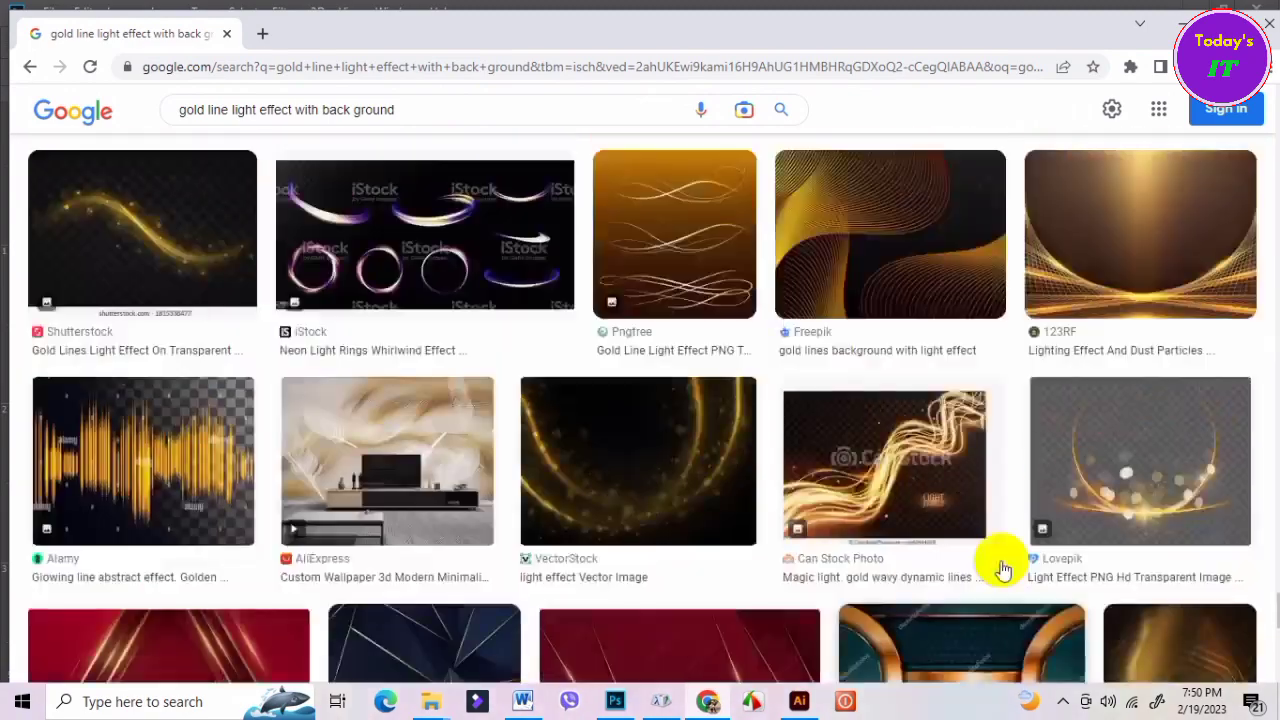
pyautogui.scroll(3, 1003, 568)
pyautogui.scroll(2, 1003, 568)
pyautogui.scroll(4, 1003, 568)
pyautogui.scroll(4, 1003, 568)
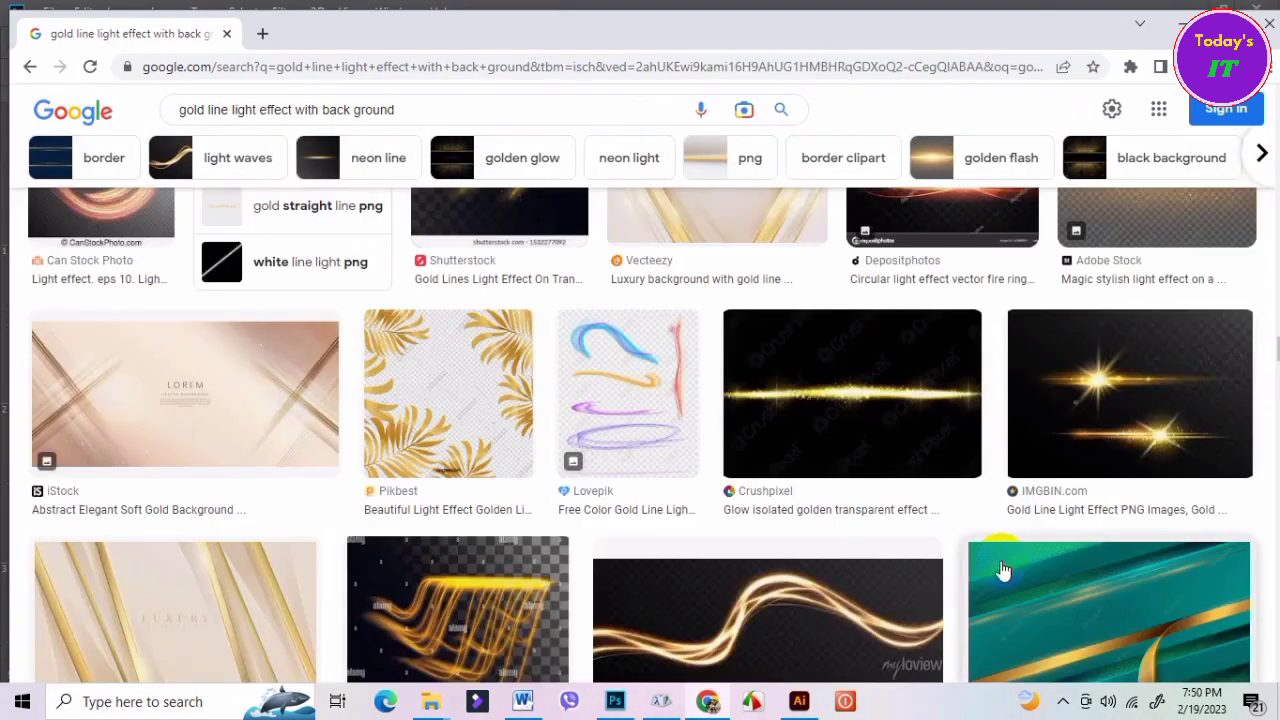
pyautogui.scroll(2, 1003, 568)
pyautogui.scroll(2, 1003, 568)
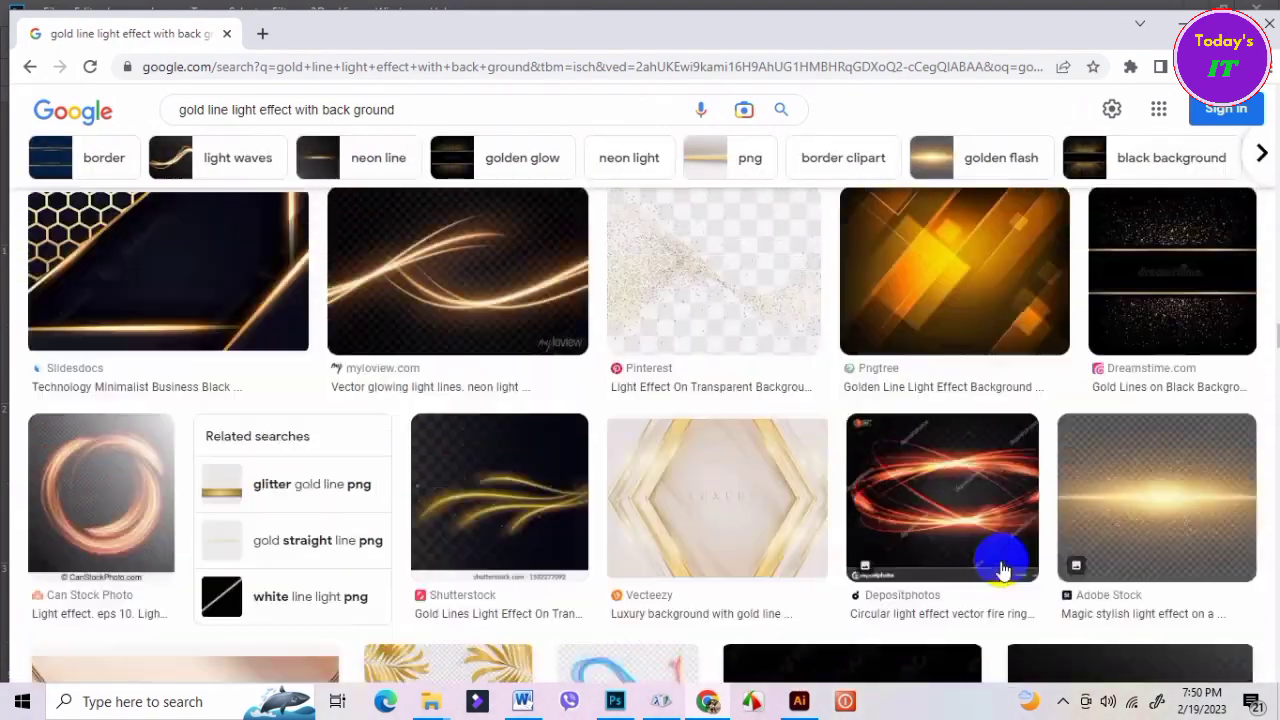
pyautogui.scroll(1, 1003, 568)
pyautogui.scroll(2, 1003, 568)
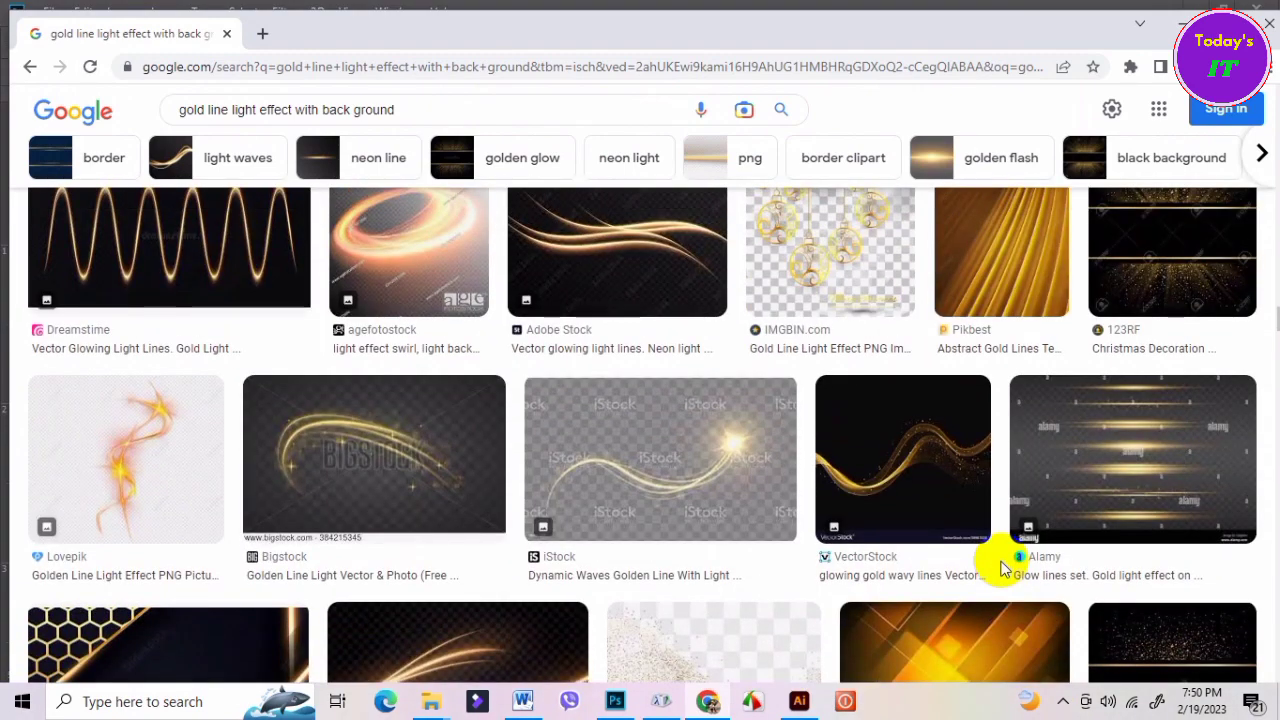
pyautogui.scroll(1, 1093, 680)
pyautogui.scroll(2, 1034, 651)
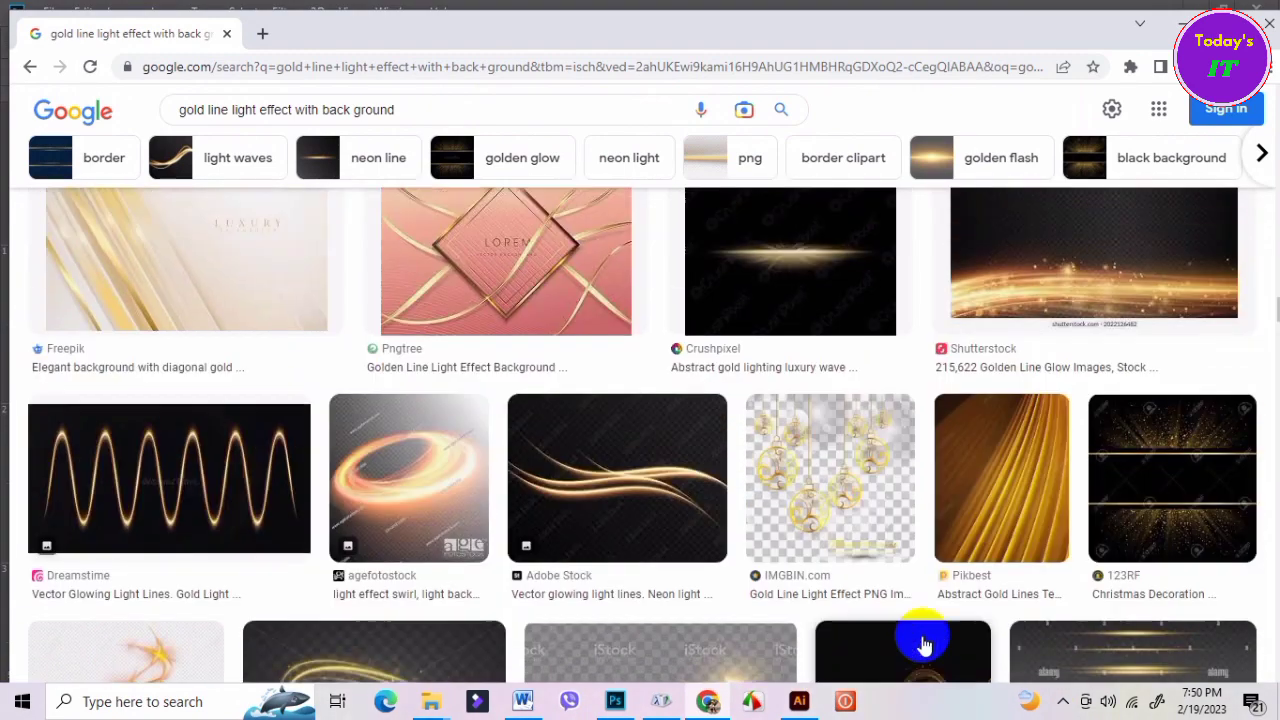
pyautogui.scroll(3, 928, 645)
pyautogui.scroll(-1, 922, 640)
pyautogui.scroll(-2, 922, 640)
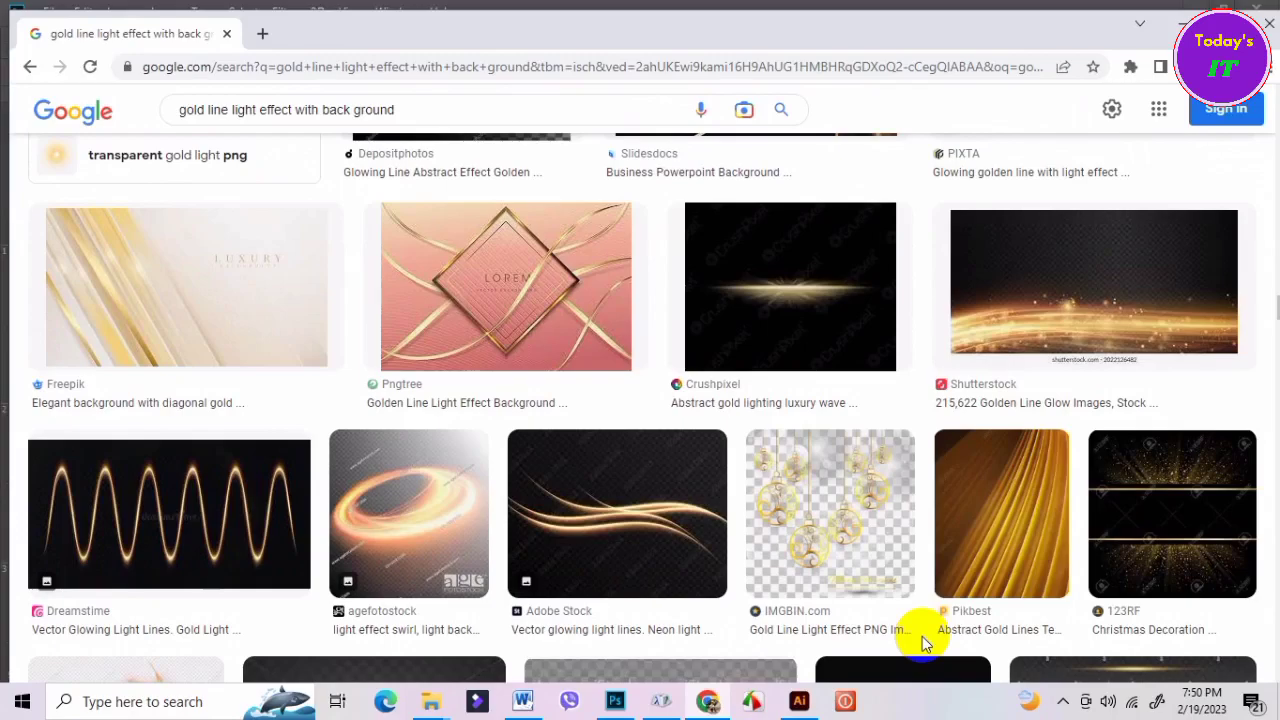
pyautogui.scroll(4, 922, 640)
pyautogui.scroll(1, 922, 640)
pyautogui.scroll(3, 922, 640)
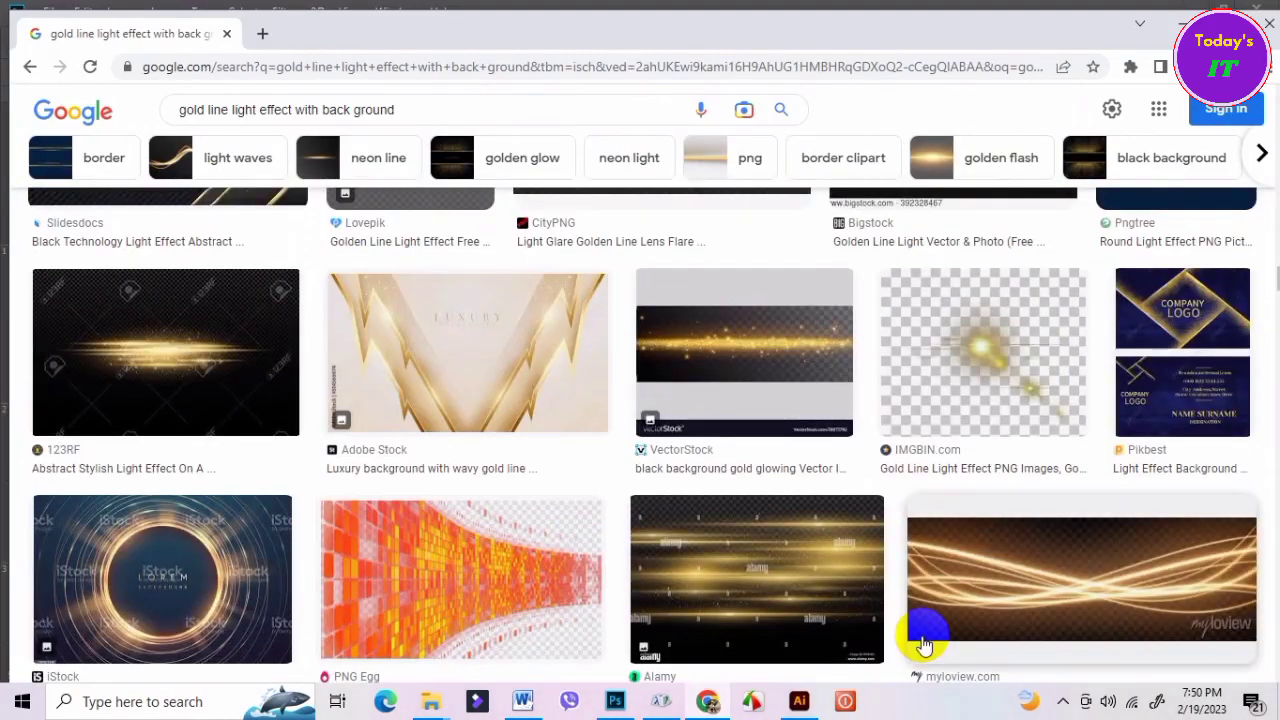
pyautogui.scroll(4, 922, 640)
pyautogui.scroll(1, 922, 643)
pyautogui.scroll(2, 922, 643)
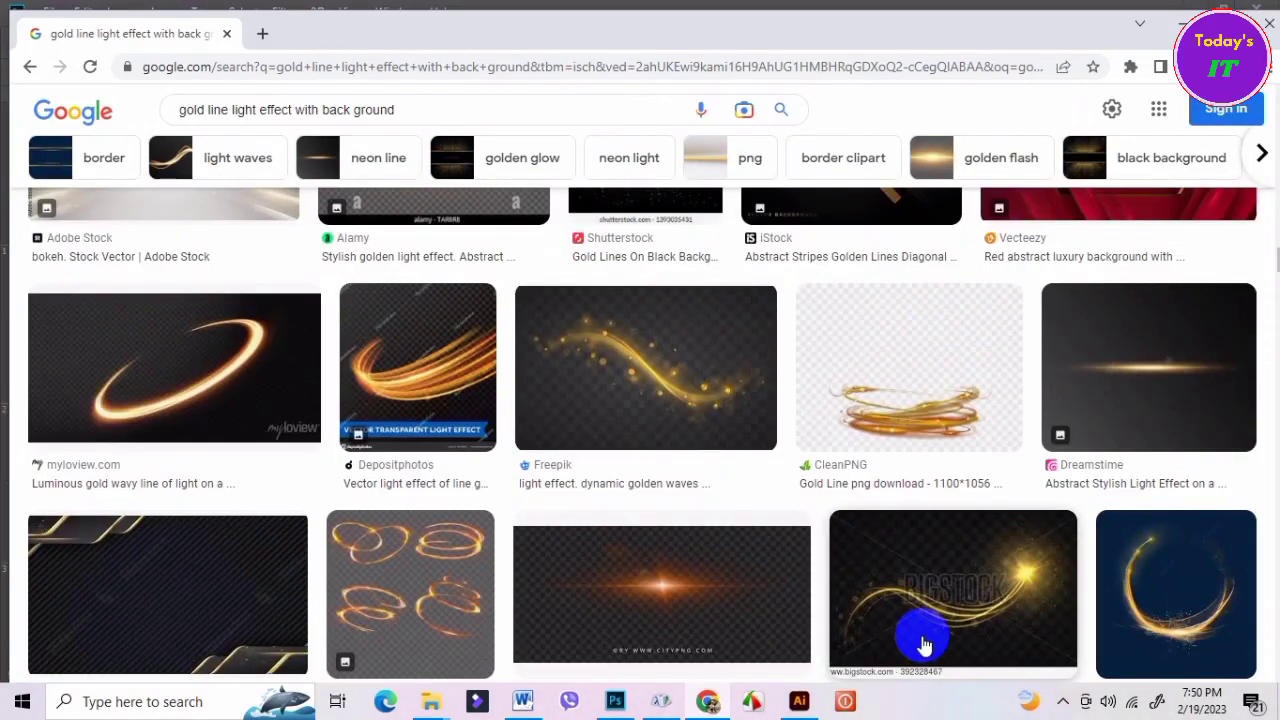
pyautogui.scroll(1, 922, 643)
pyautogui.scroll(2, 922, 643)
pyautogui.scroll(2, 922, 645)
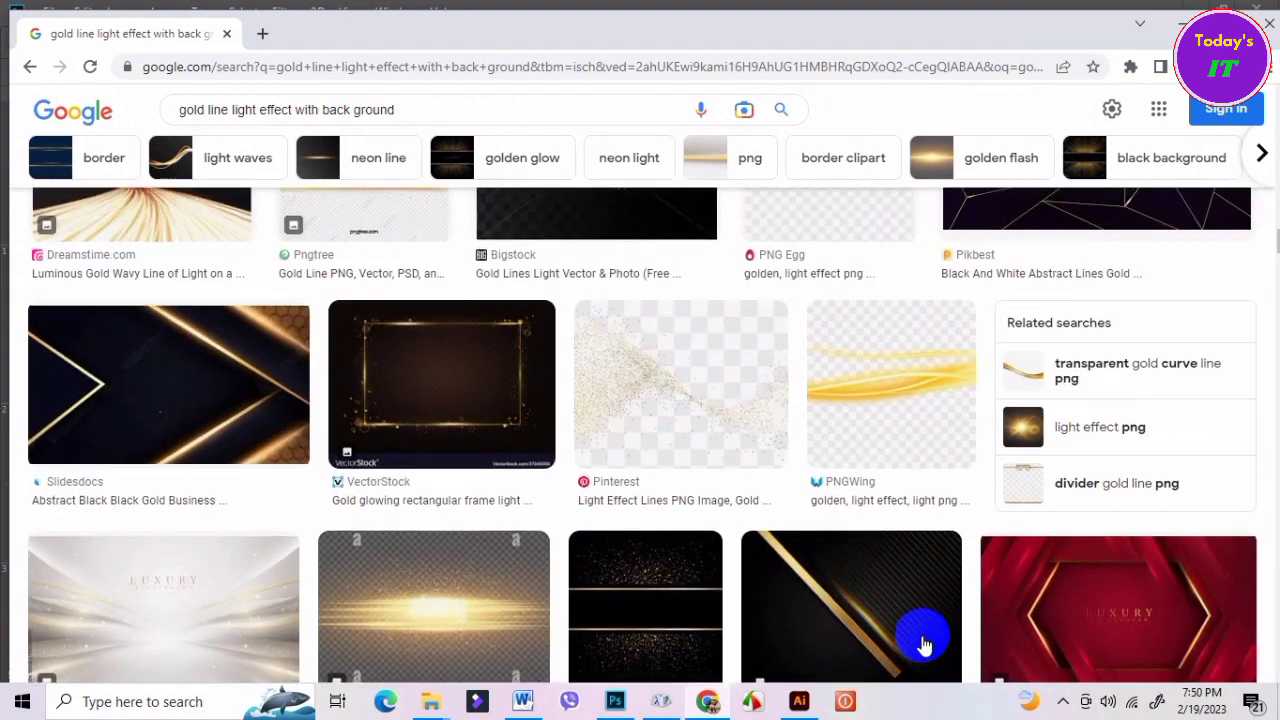
pyautogui.scroll(3, 922, 645)
pyautogui.scroll(3, 922, 645)
# Preview the Freepik gold wave image and browse the related results.
pyautogui.click(1107, 417)
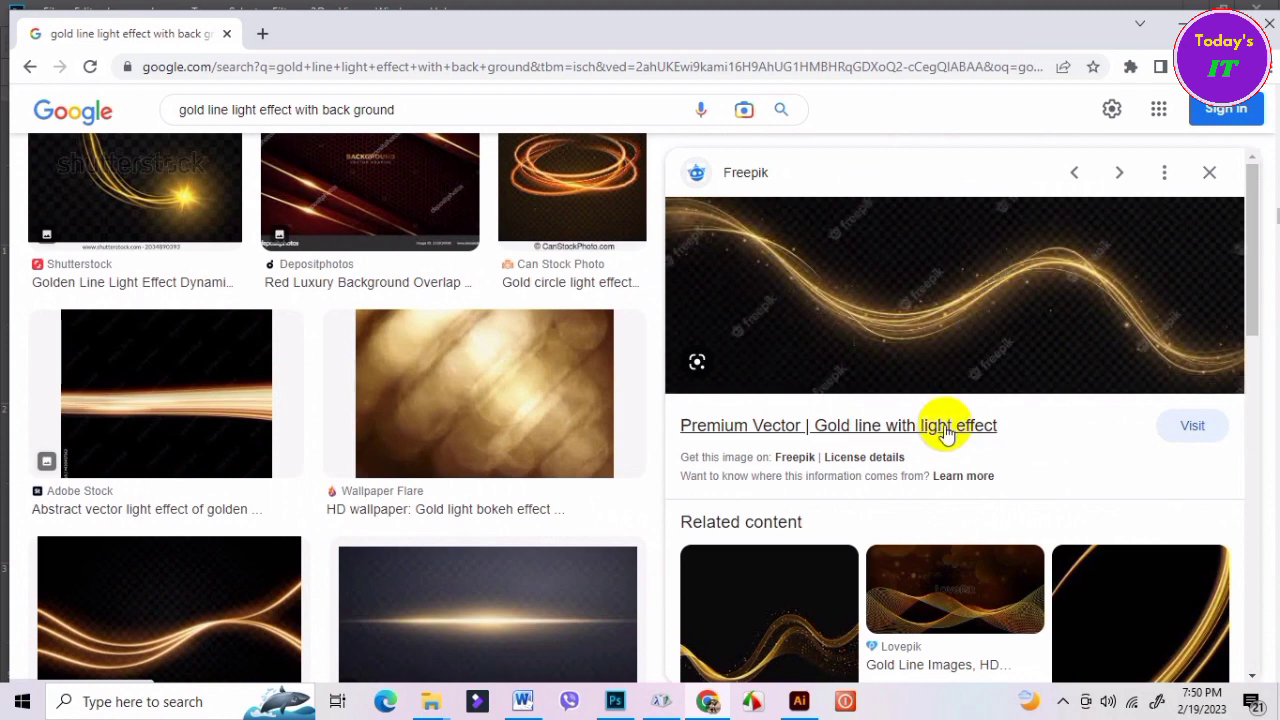
pyautogui.scroll(-3, 940, 440)
pyautogui.scroll(-3, 1055, 500)
pyautogui.scroll(-2, 1110, 512)
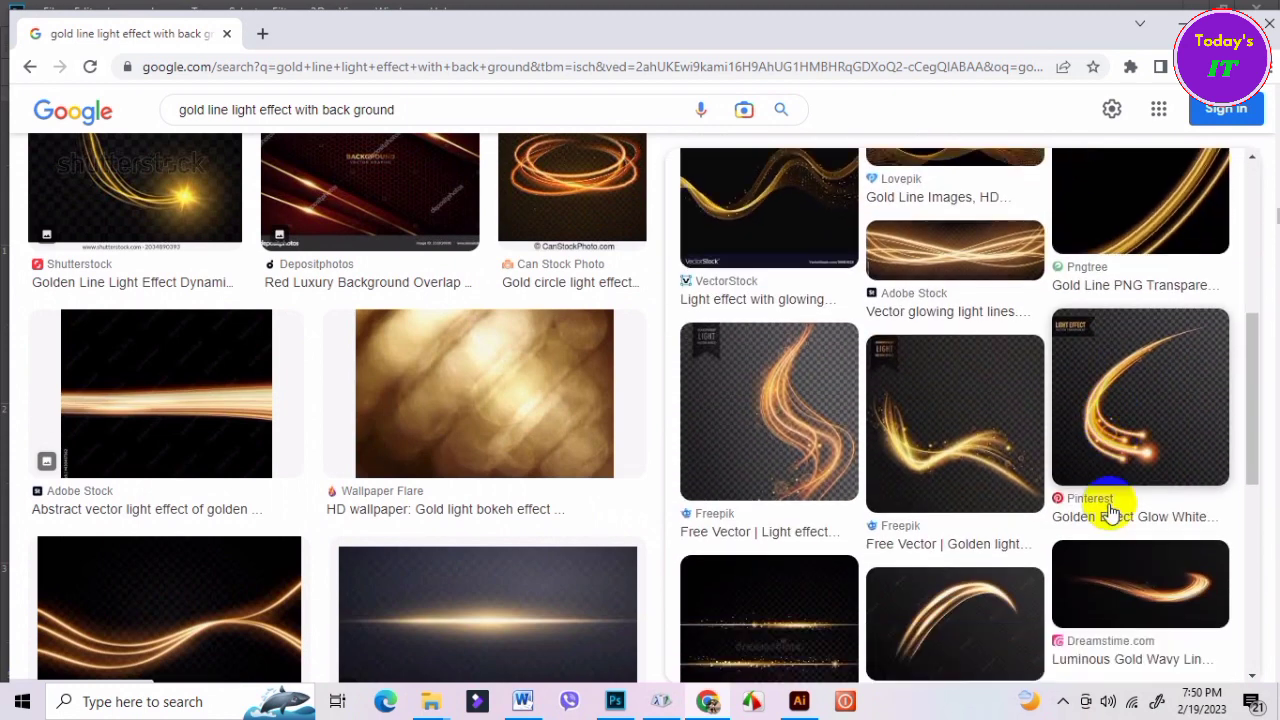
pyautogui.scroll(-2, 1110, 512)
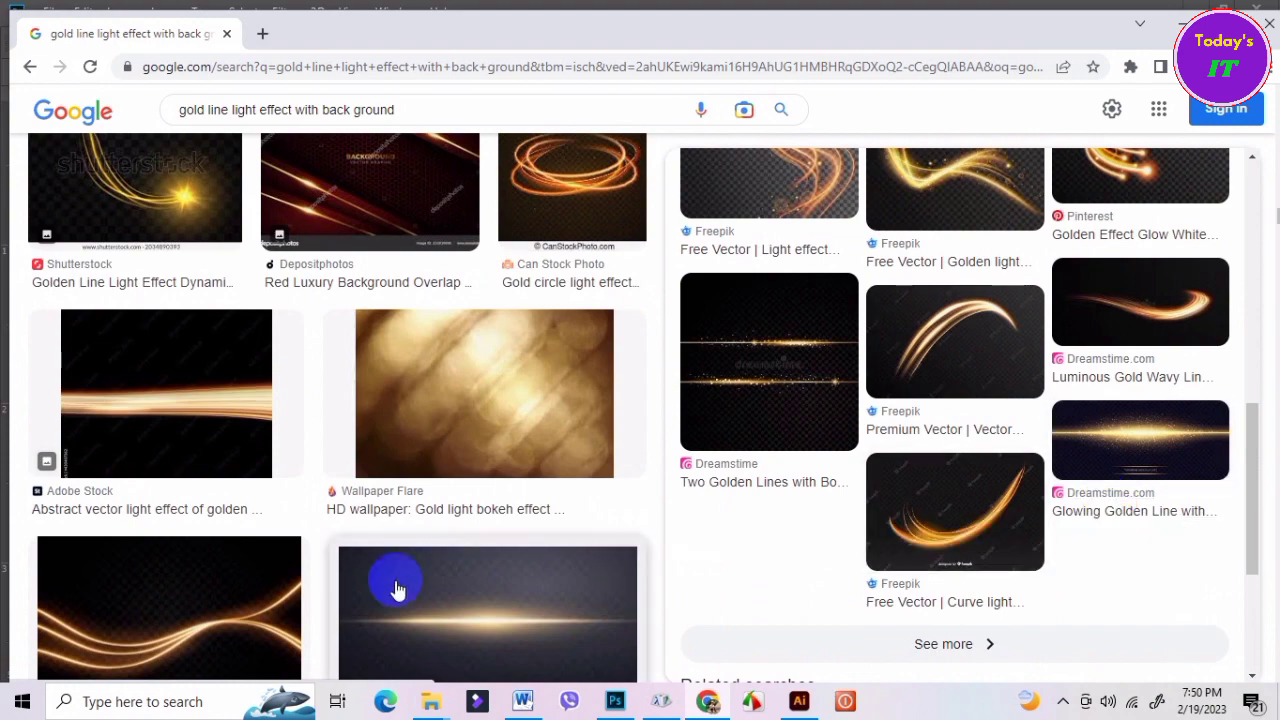
pyautogui.scroll(2, 391, 586)
pyautogui.scroll(-3, 391, 582)
pyautogui.scroll(4, 395, 588)
pyautogui.scroll(2, 397, 590)
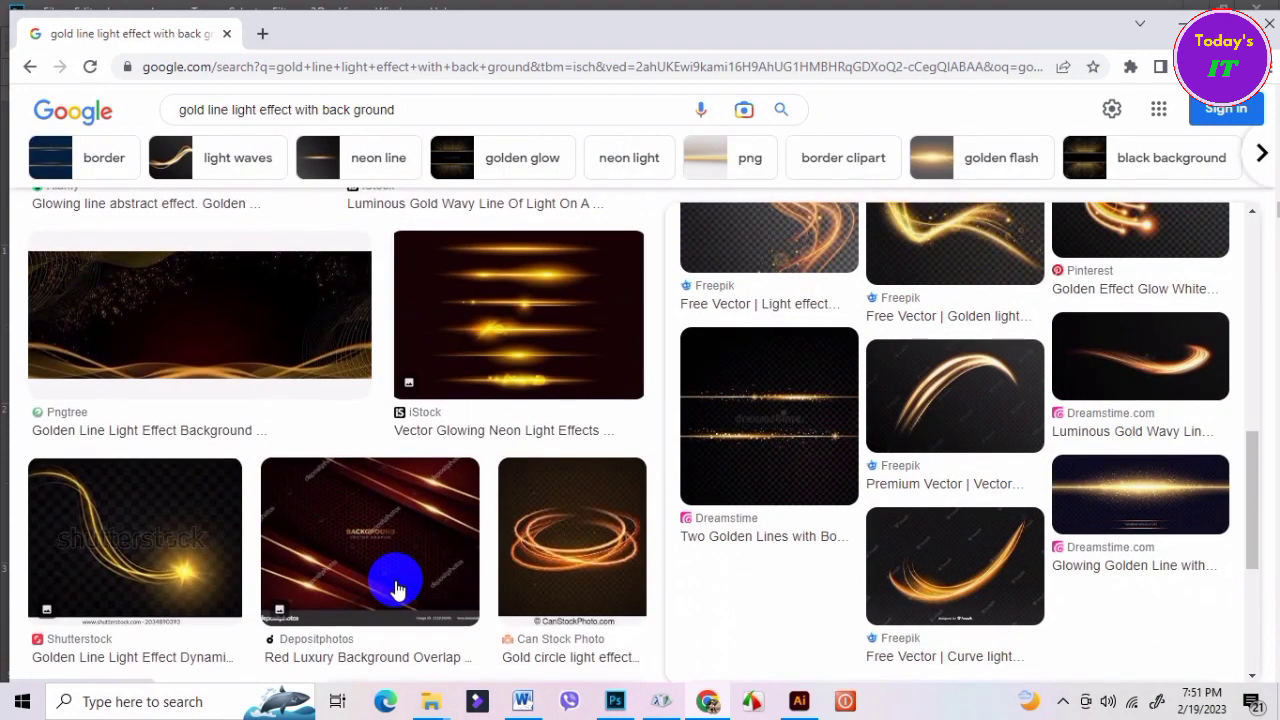
pyautogui.scroll(3, 397, 590)
pyautogui.scroll(5, 397, 590)
pyautogui.scroll(3, 397, 590)
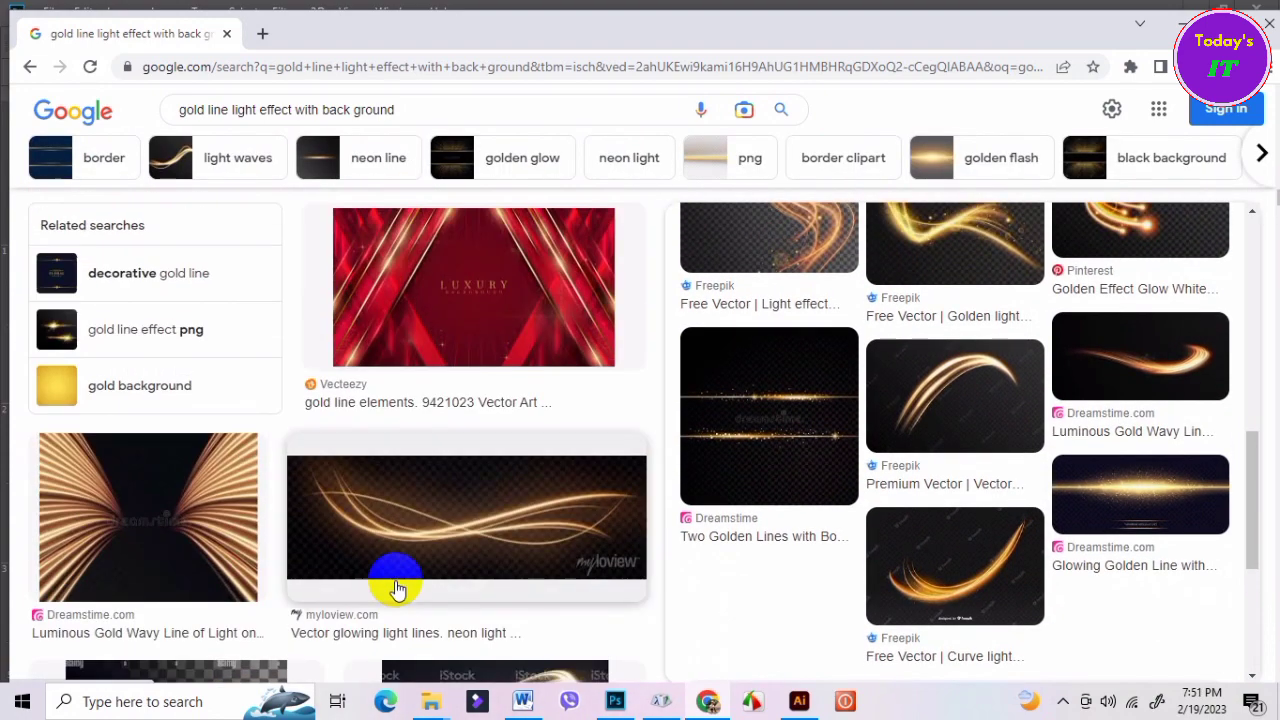
# Compare the myloview glowing light lines and Adobe Stock gold line images.
pyautogui.click(422, 550)
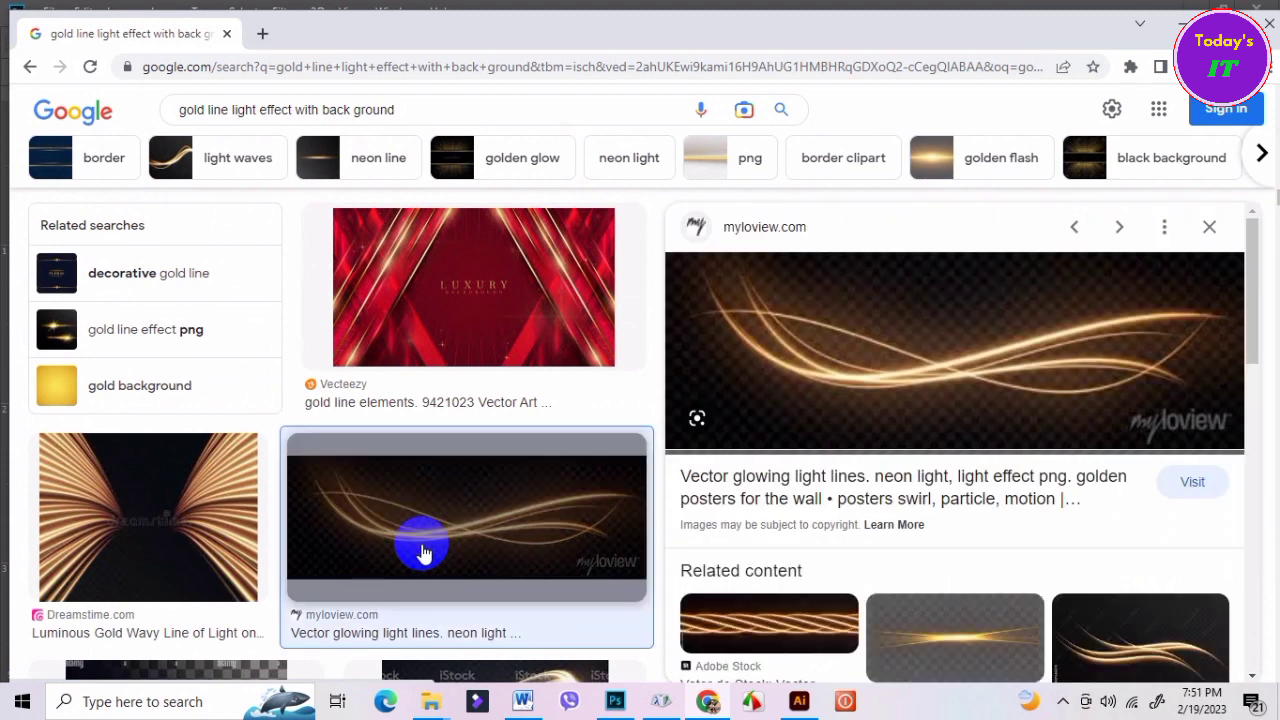
pyautogui.scroll(-3, 1086, 534)
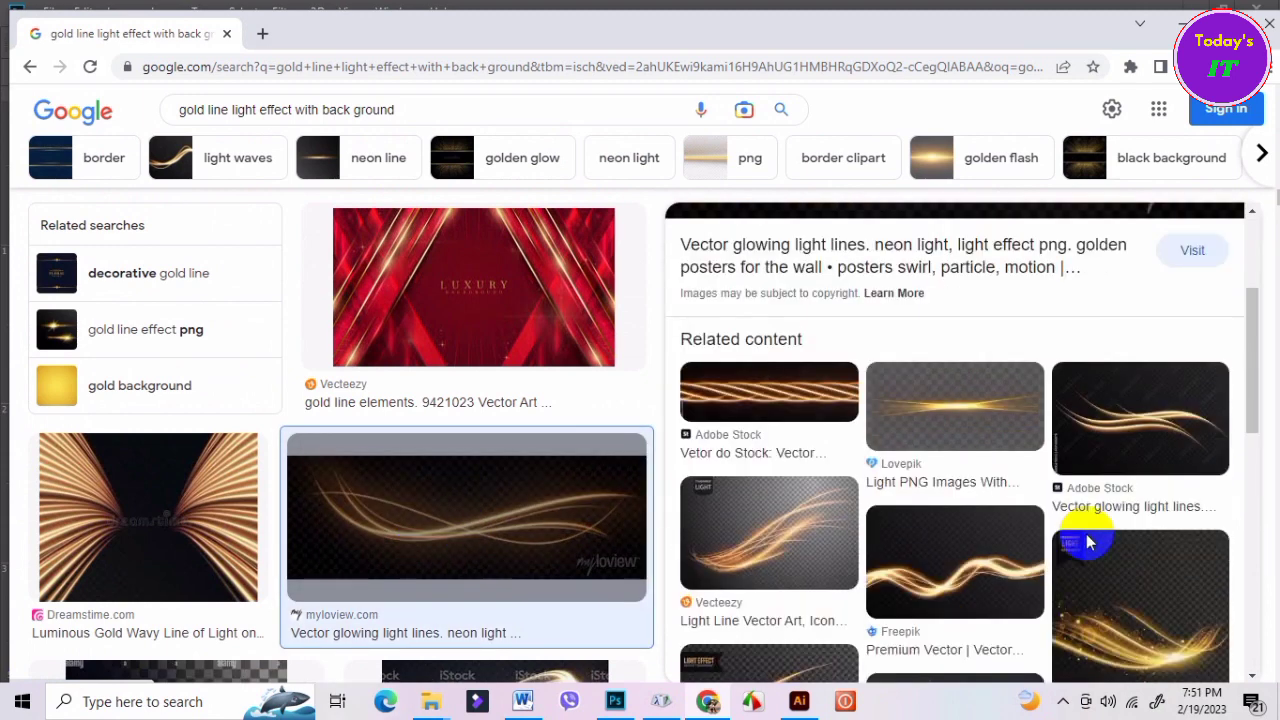
pyautogui.click(1152, 404)
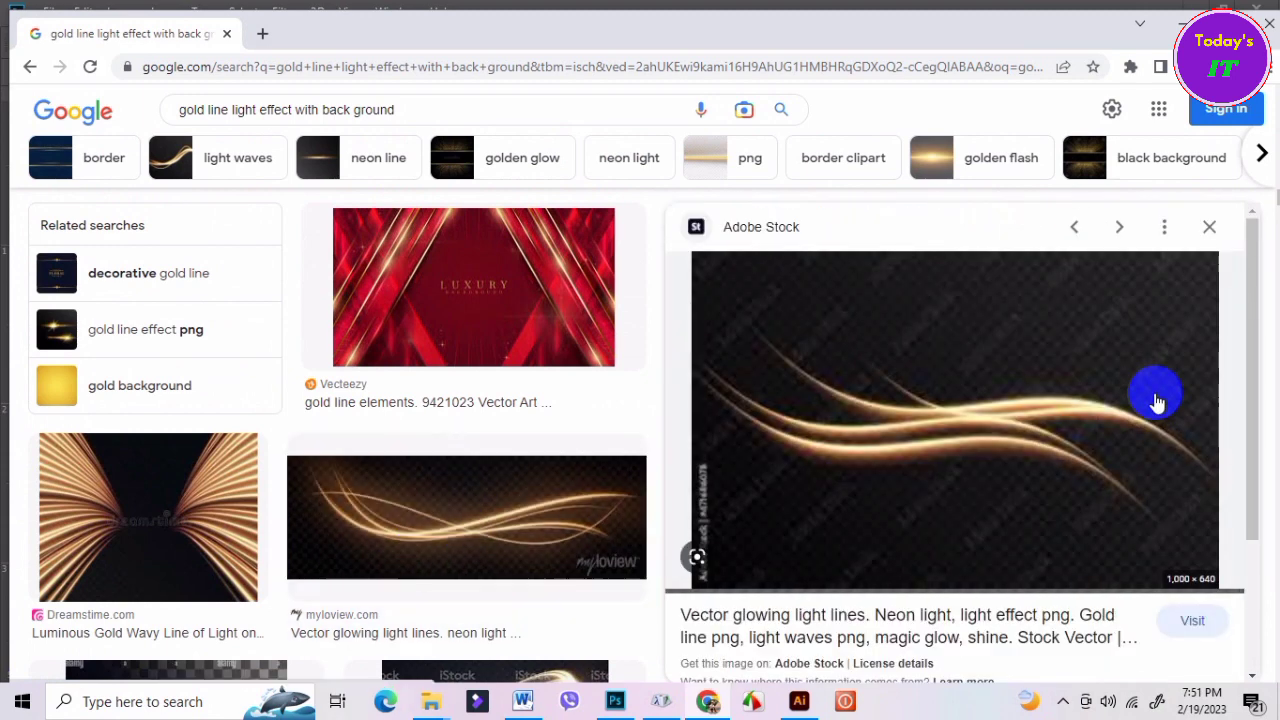
pyautogui.scroll(3, 294, 434)
pyautogui.scroll(-5, 294, 434)
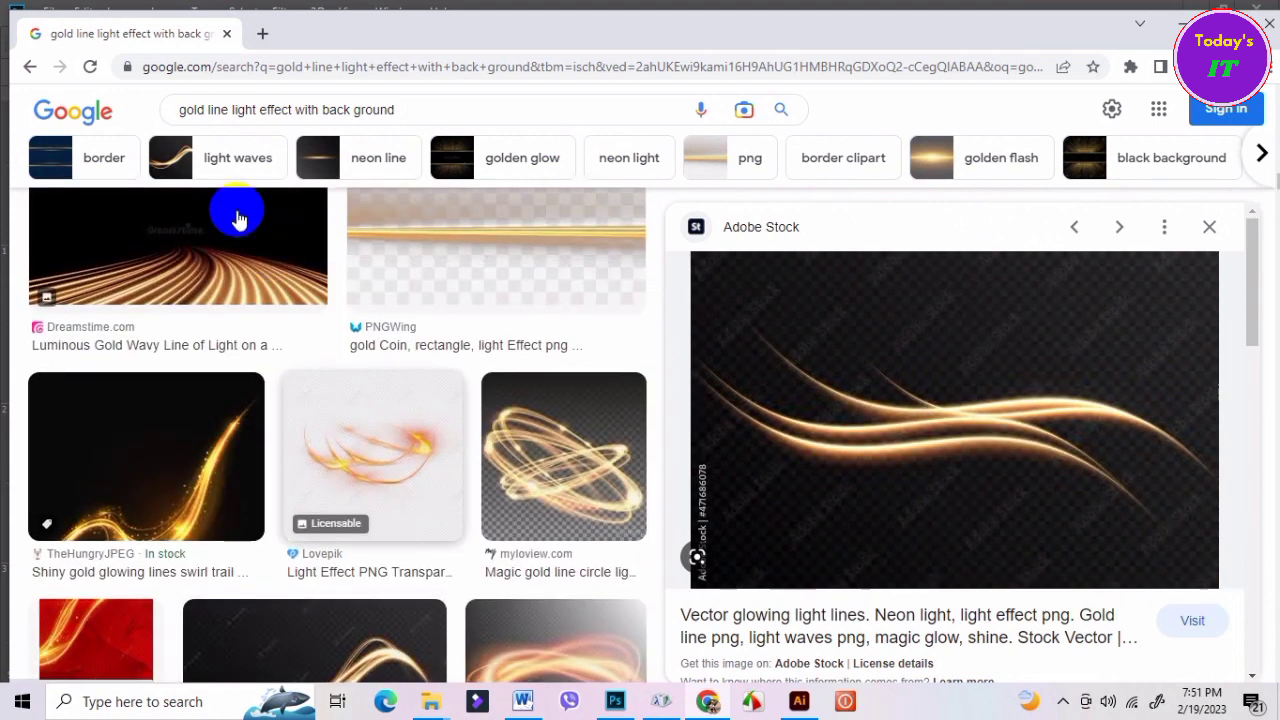
pyautogui.scroll(3, 240, 214)
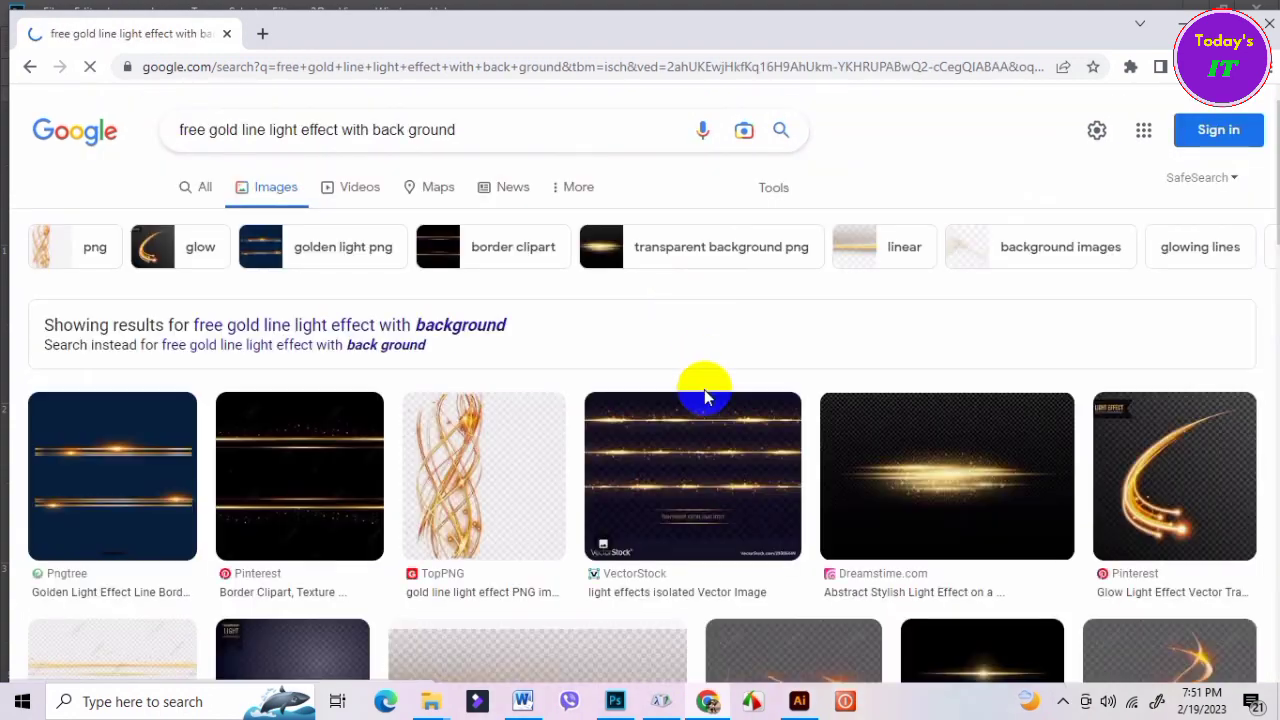
pyautogui.scroll(-3, 704, 402)
pyautogui.scroll(-2, 706, 405)
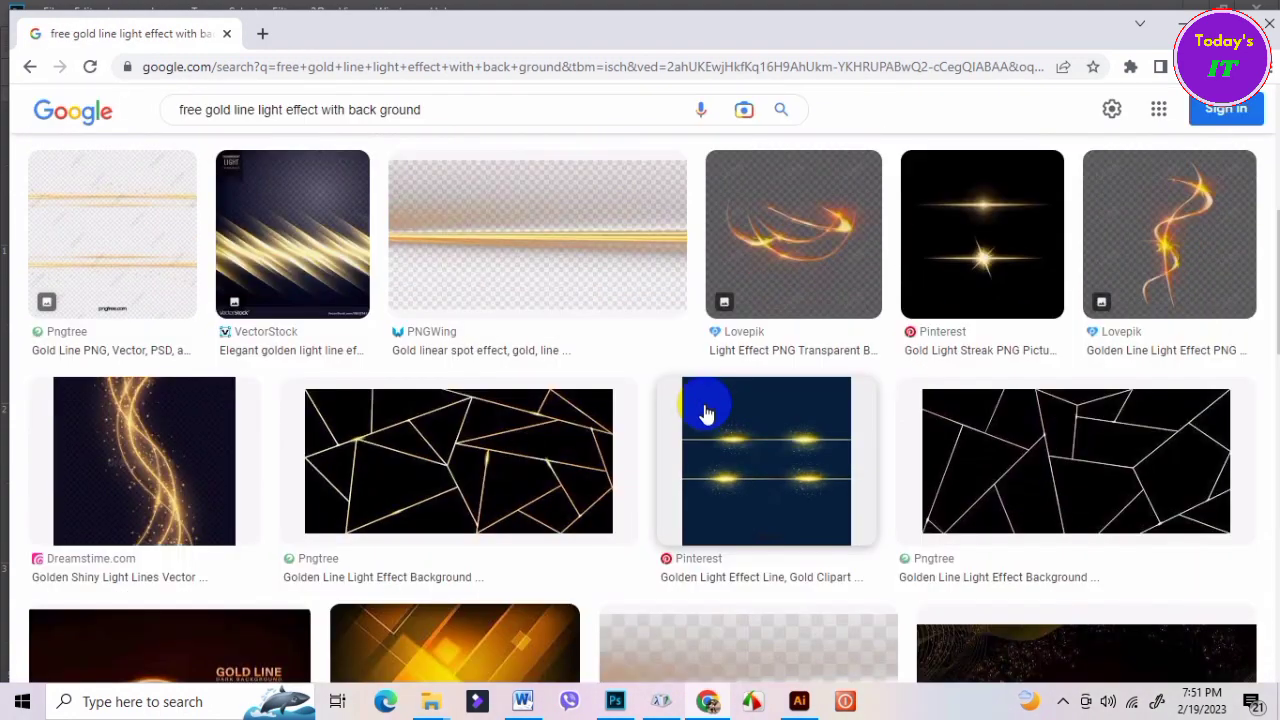
pyautogui.scroll(-2, 986, 334)
pyautogui.scroll(-1, 986, 334)
pyautogui.scroll(-2, 986, 340)
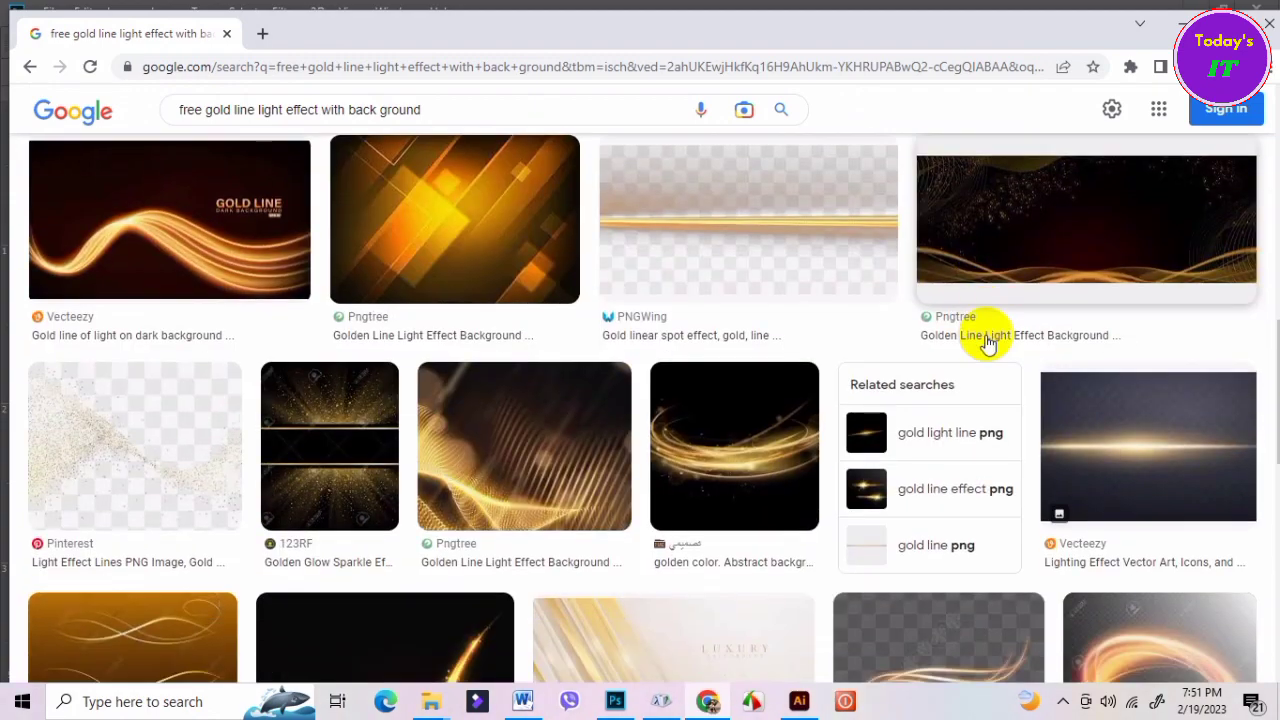
pyautogui.scroll(-3, 986, 343)
pyautogui.scroll(-3, 986, 343)
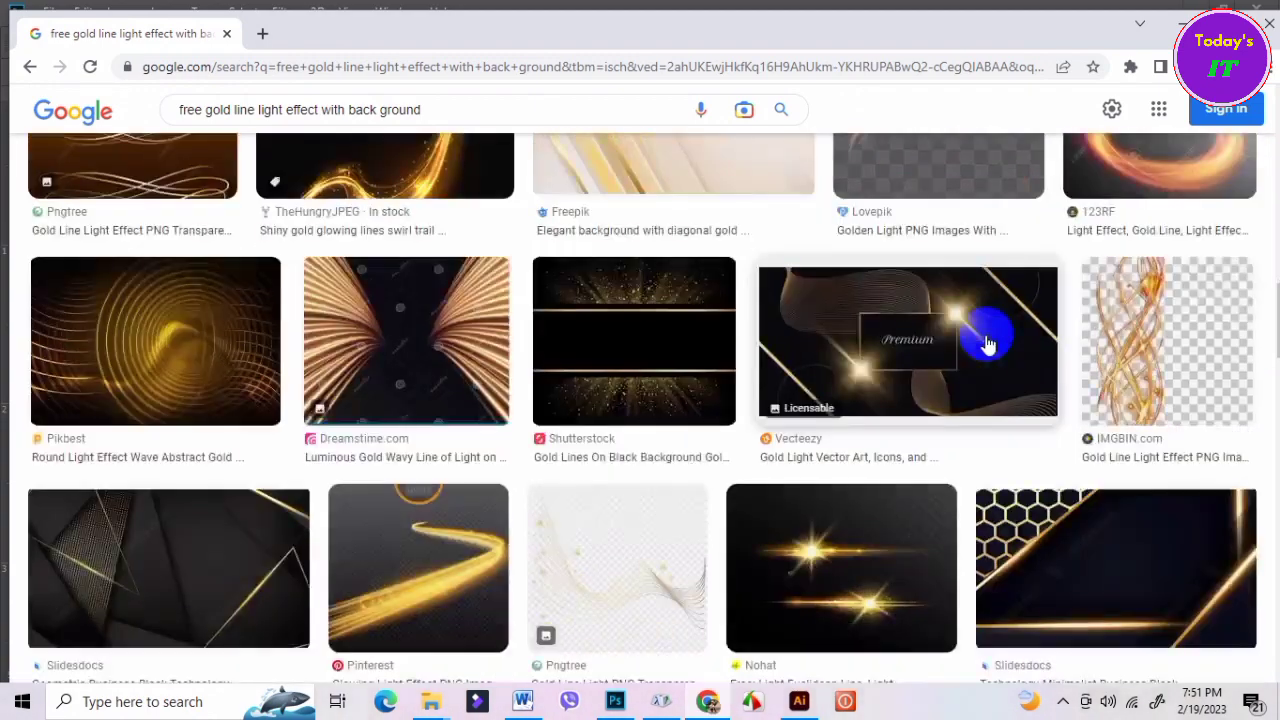
pyautogui.scroll(2, 986, 343)
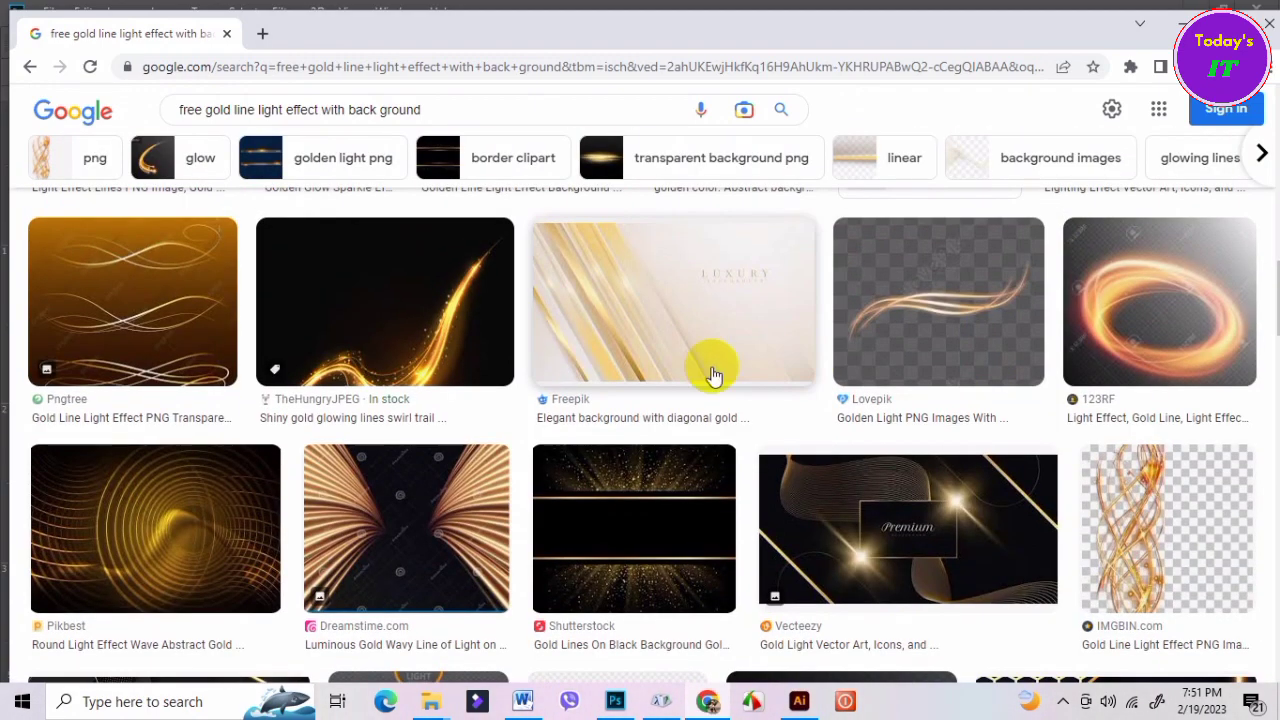
# Copy the TheHungryJPEG shiny gold swirl trail image and return to Photoshop.
pyautogui.click(422, 344)
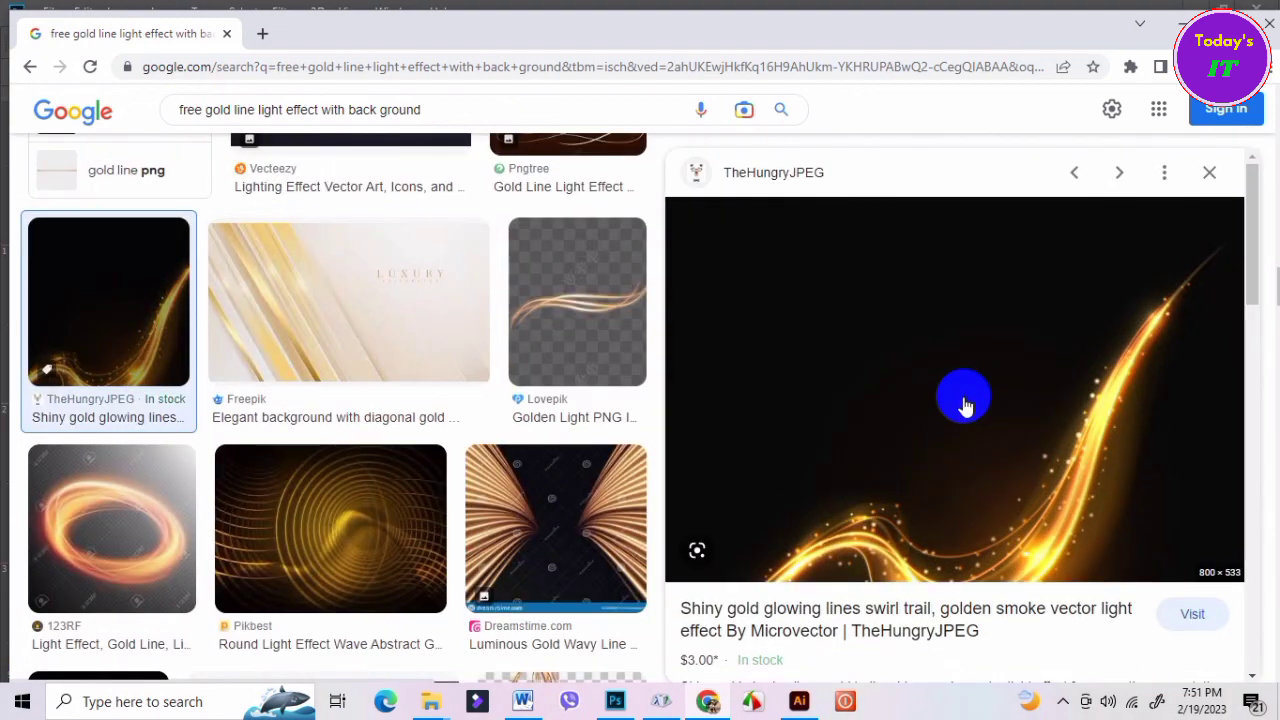
pyautogui.rightClick(966, 404)
pyautogui.click(1018, 310)
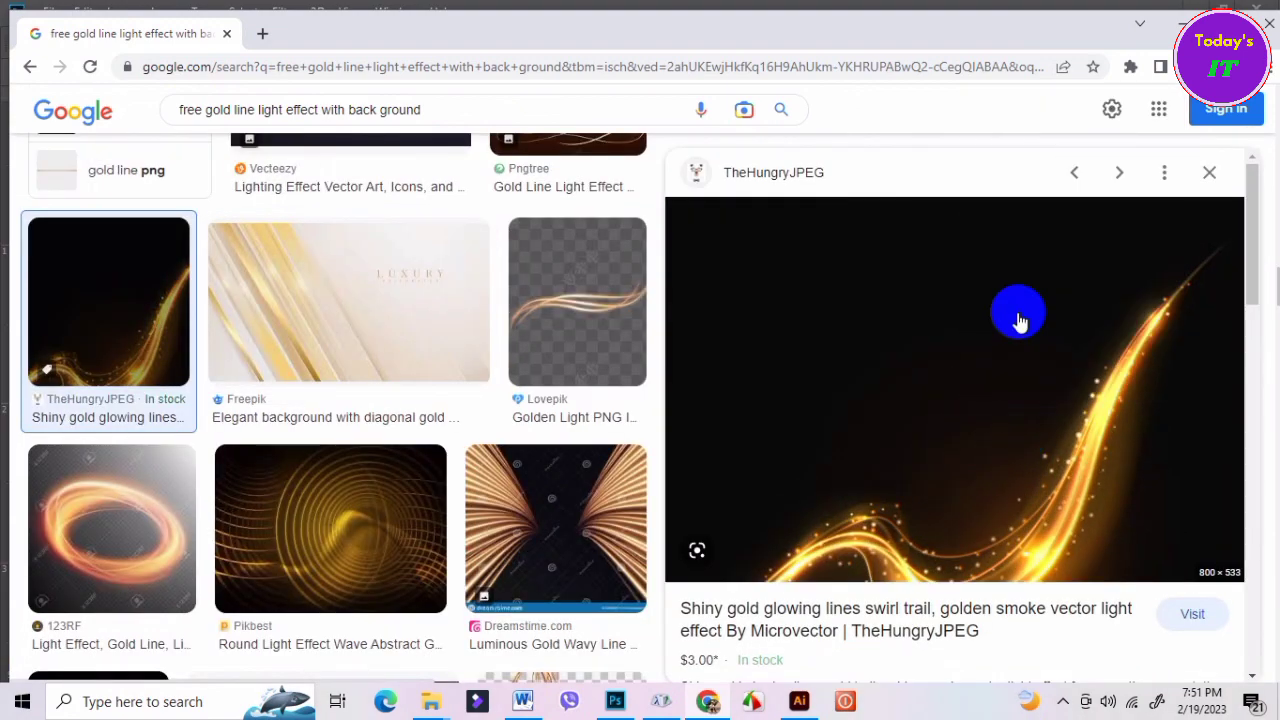
pyautogui.click(632, 703)
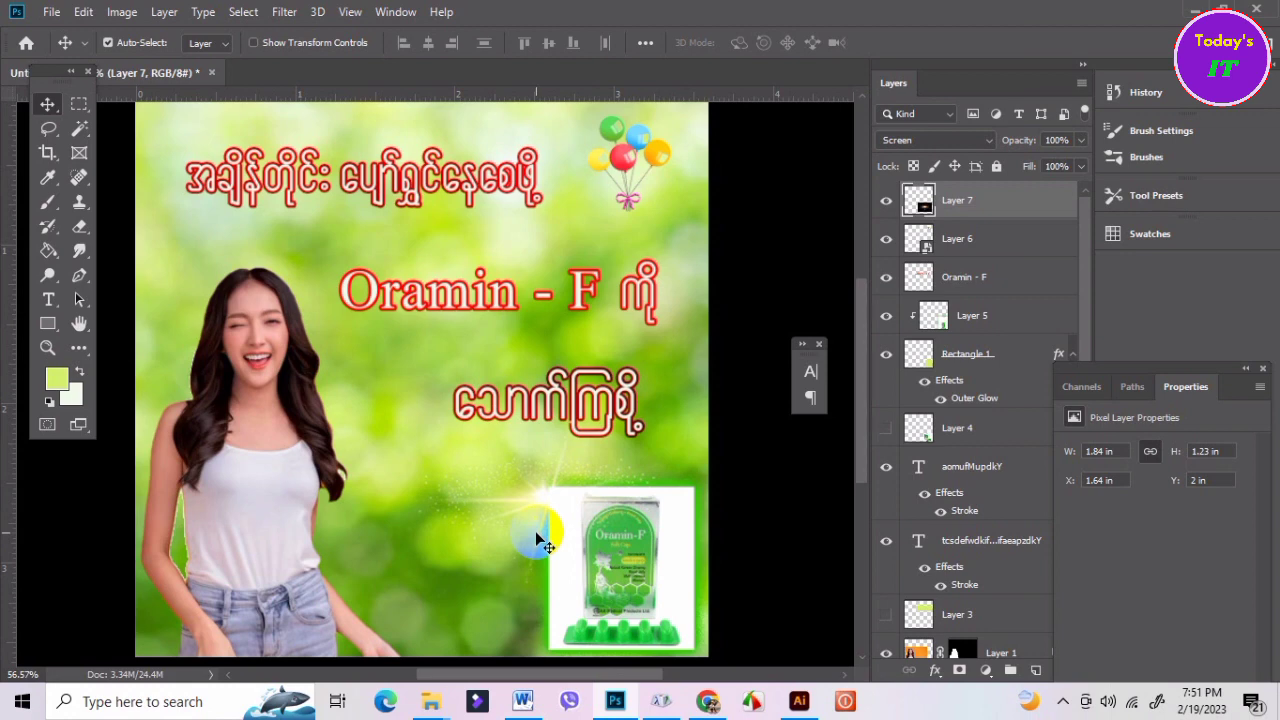
pyautogui.hotkey('ctrl', 'v')
pyautogui.moveTo(434, 477); pyautogui.dragTo(361, 499)
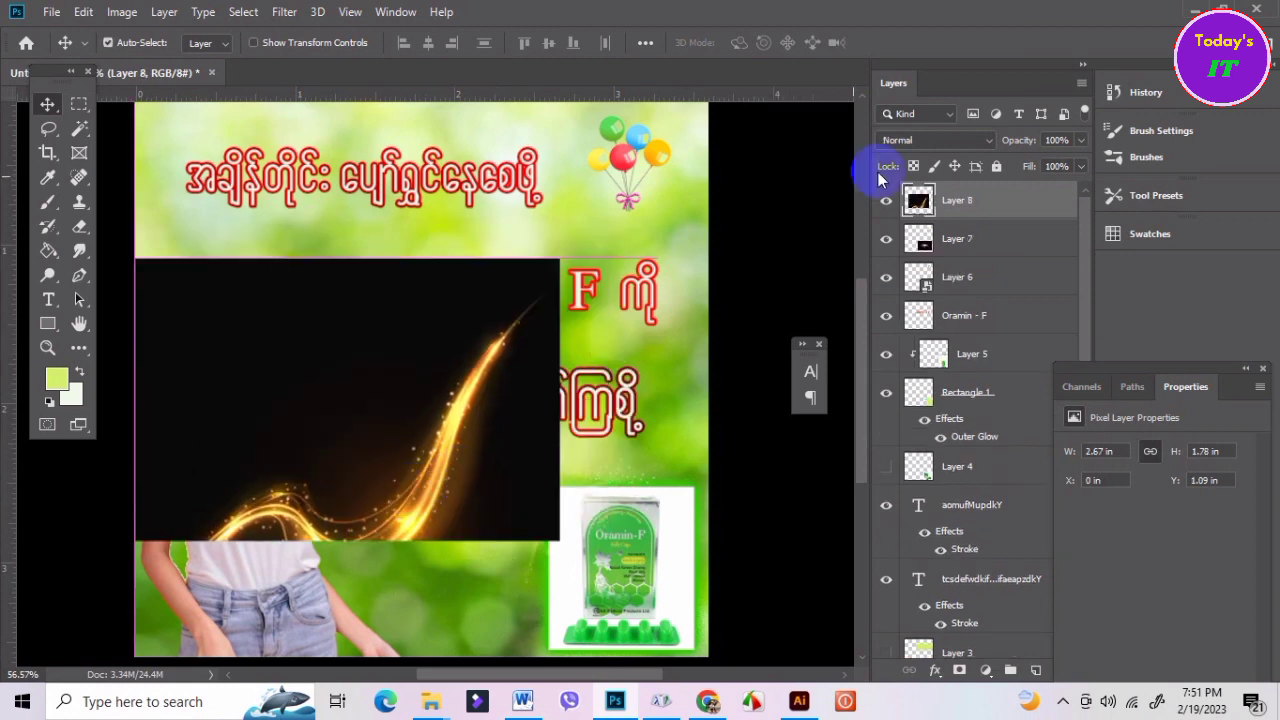
pyautogui.click(985, 140)
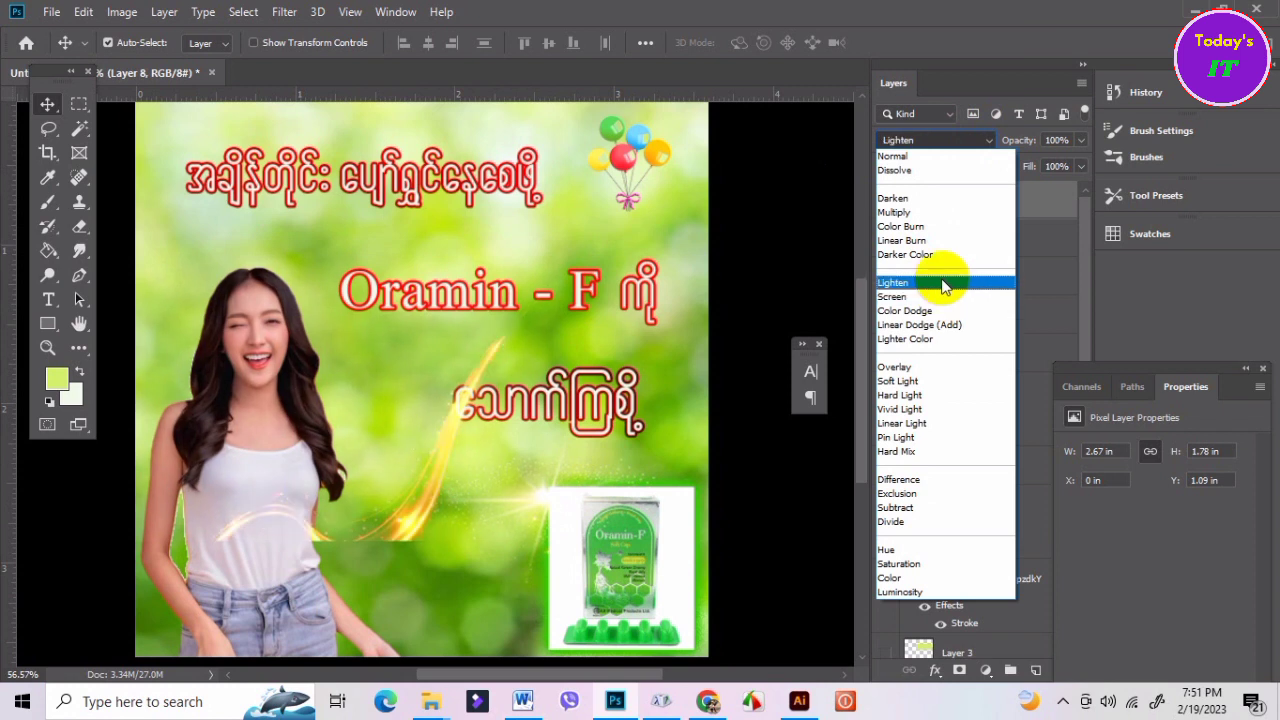
pyautogui.click(454, 487)
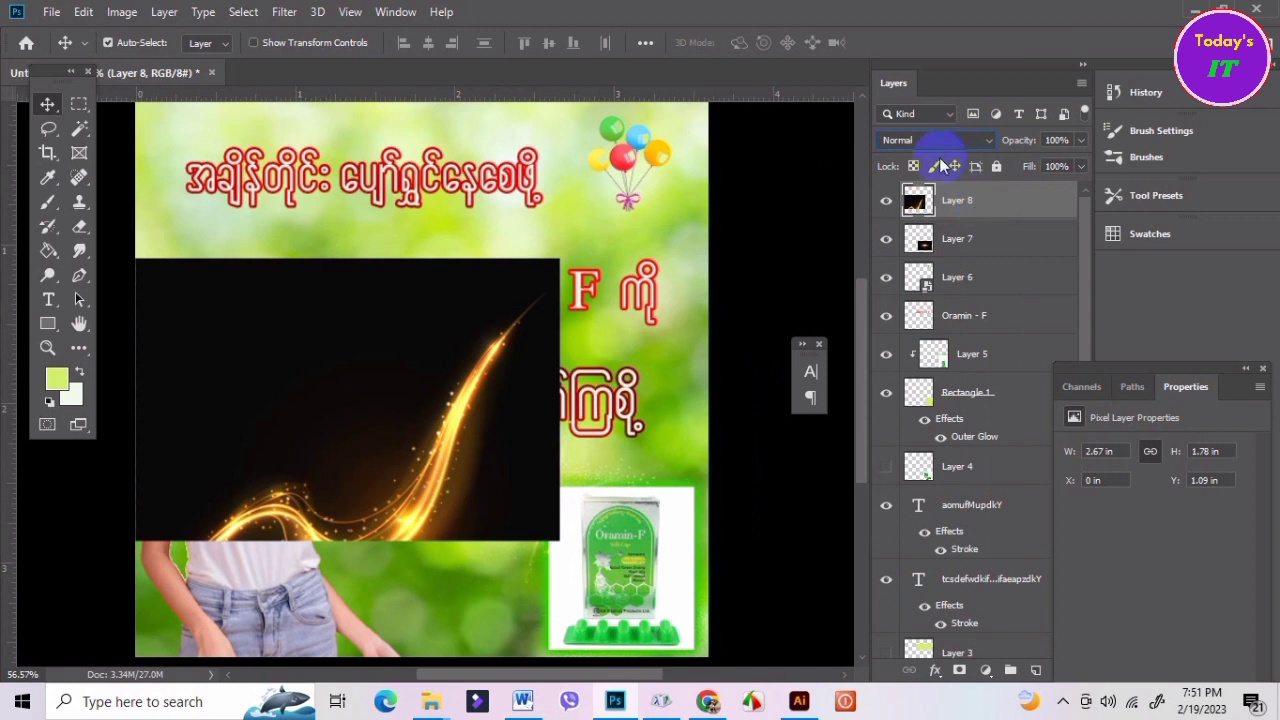
pyautogui.press('Delete')
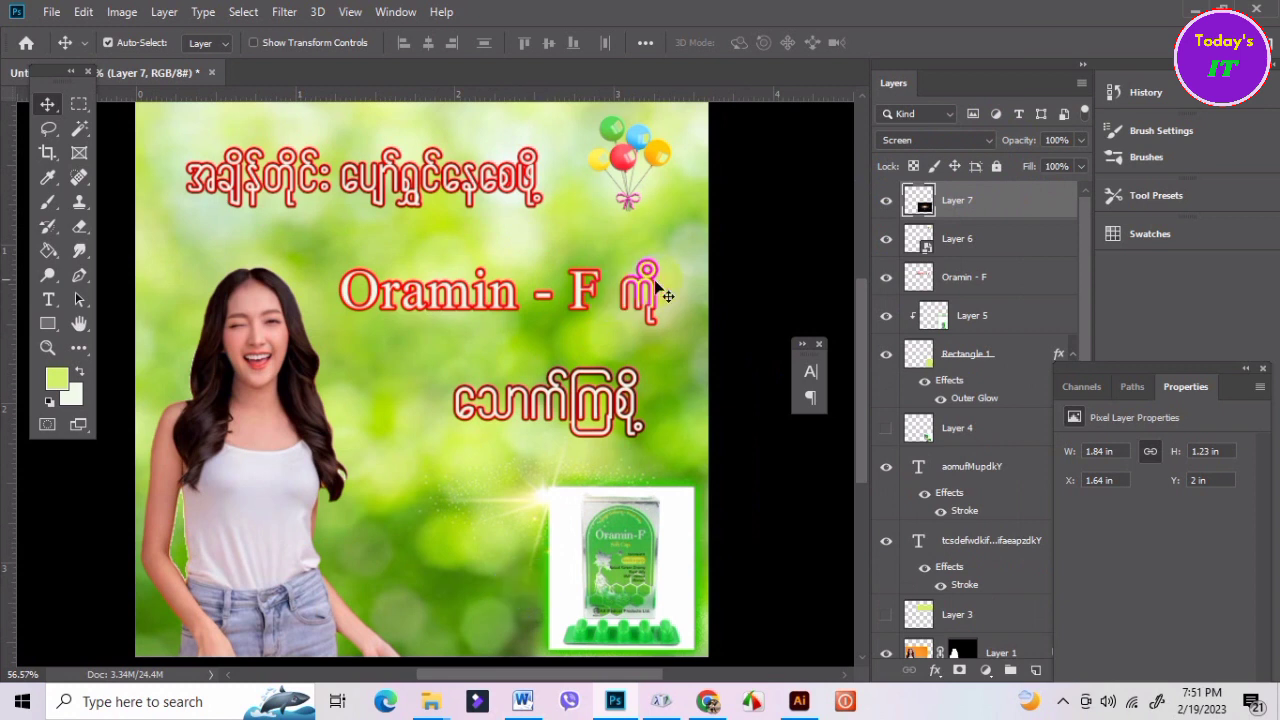
# Duplicate the balloon cluster onto the lower left of the poster and enlarge it.
pyautogui.moveTo(632, 192); pyautogui.dragTo(609, 246)
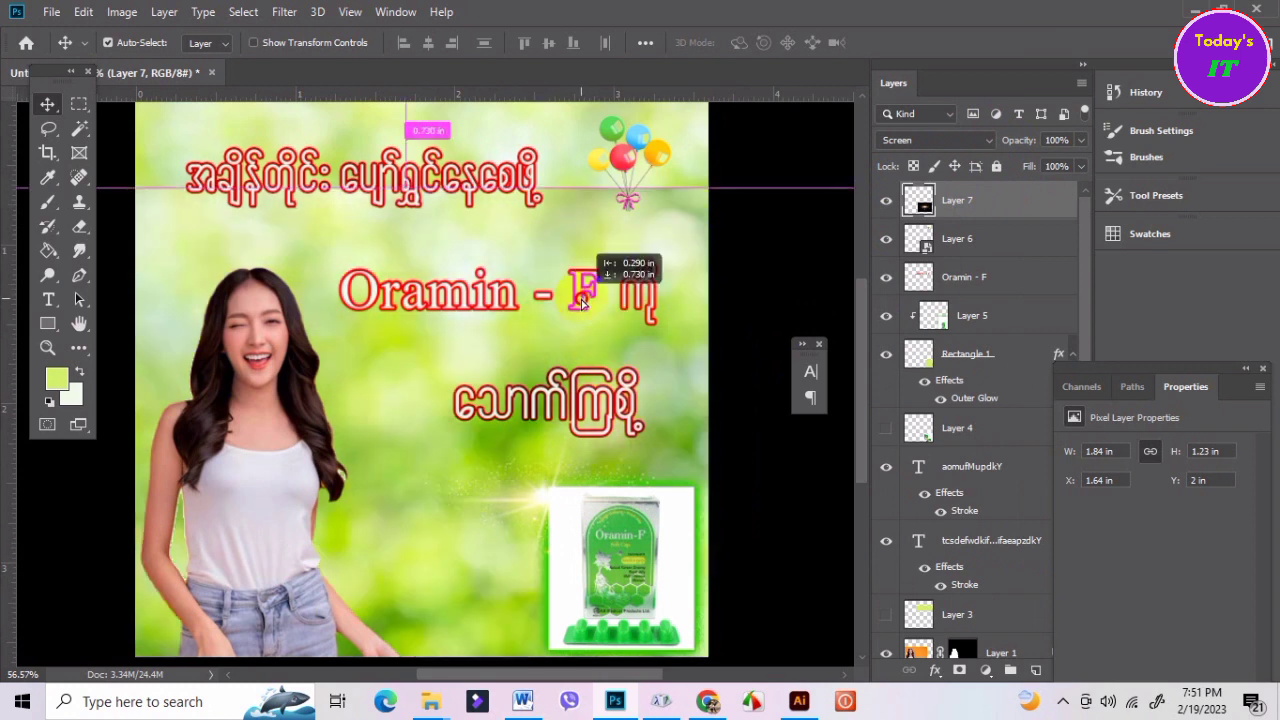
pyautogui.hotkey('ctrl', 'z')
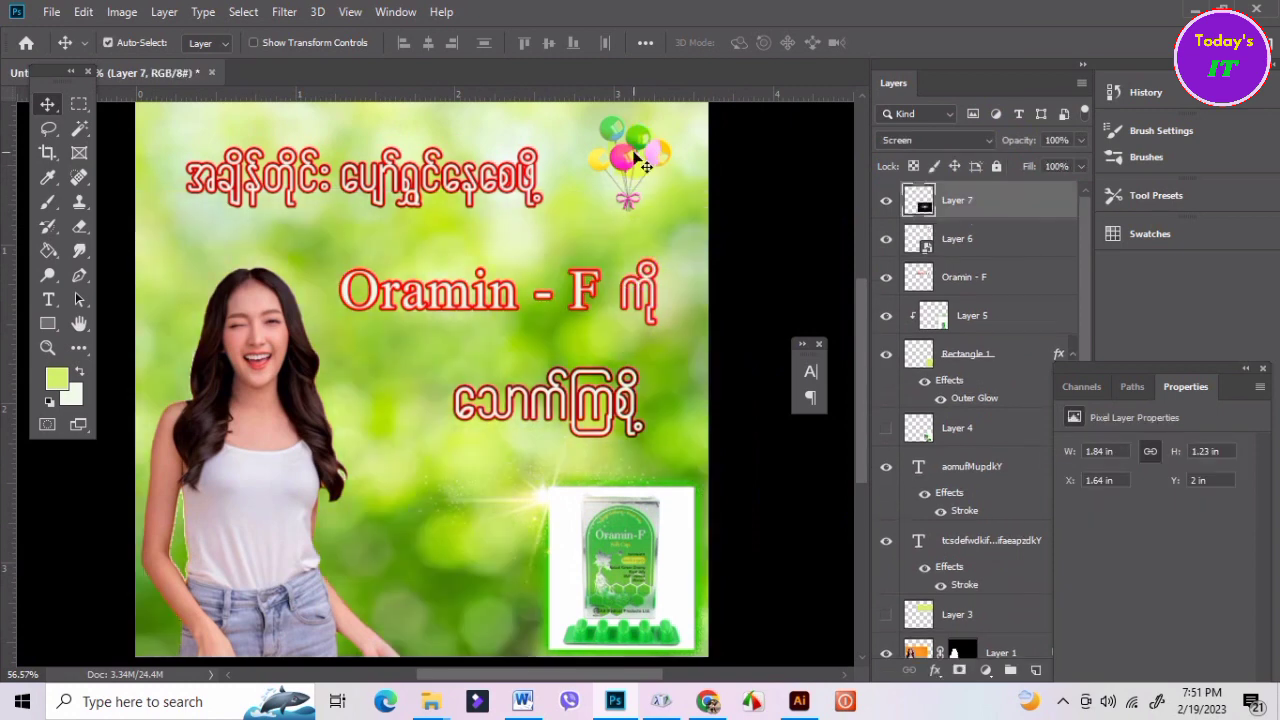
pyautogui.keyDown('ctrl'); pyautogui.click(632, 157); pyautogui.keyUp('ctrl')
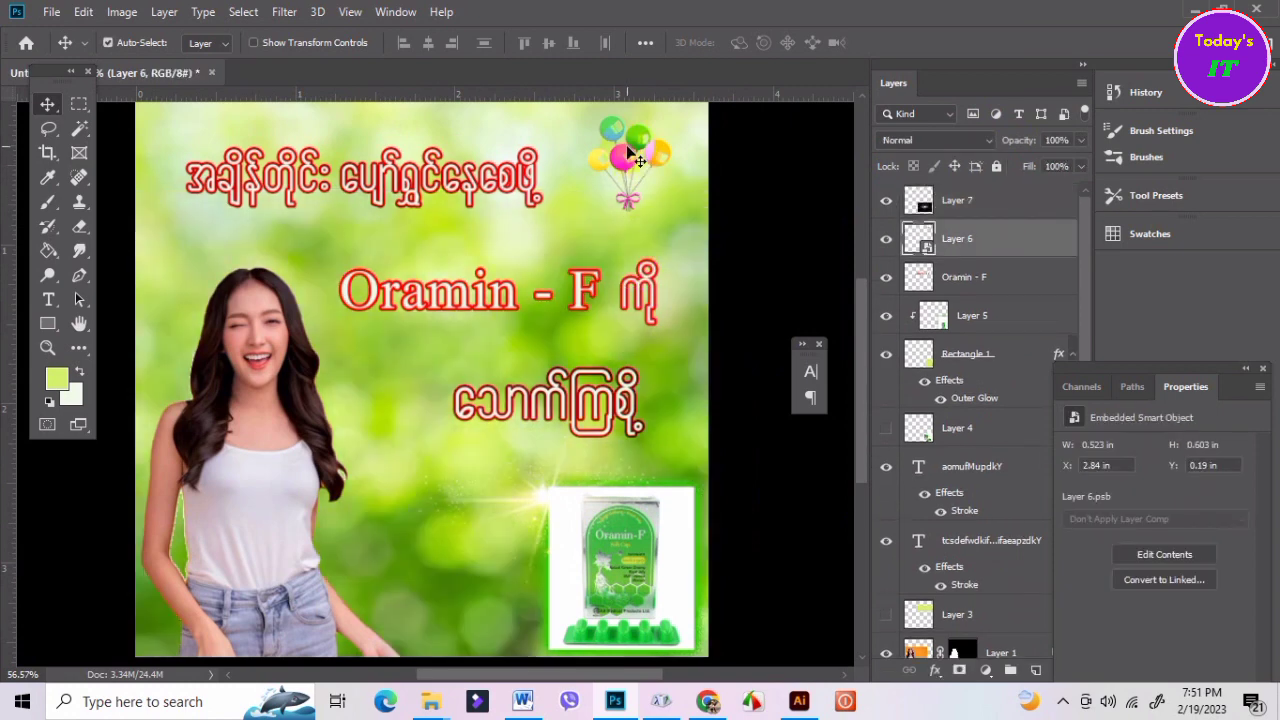
pyautogui.moveTo(632, 152)
pyautogui.mouseDown()
pyautogui.moveTo(518, 338)
pyautogui.moveTo(412, 622)
pyautogui.mouseUp()
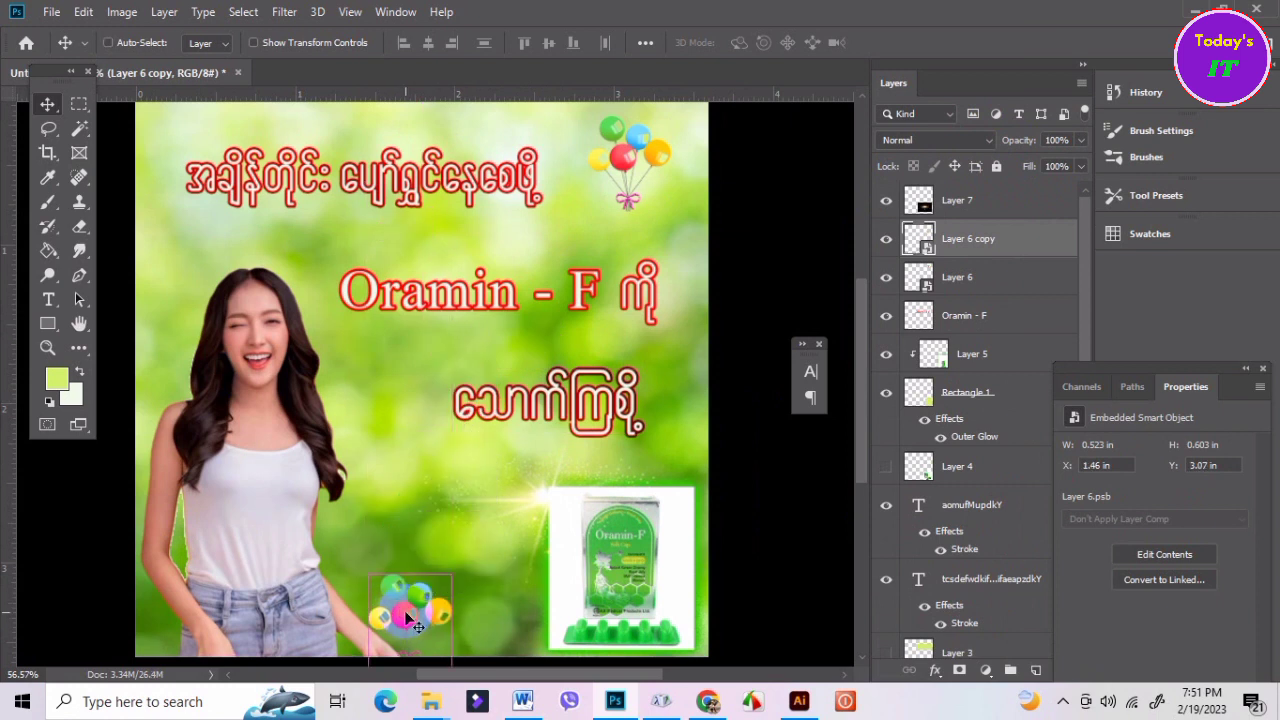
pyautogui.hotkey('ctrl', 't')
pyautogui.moveTo(452, 576); pyautogui.dragTo(486, 488)
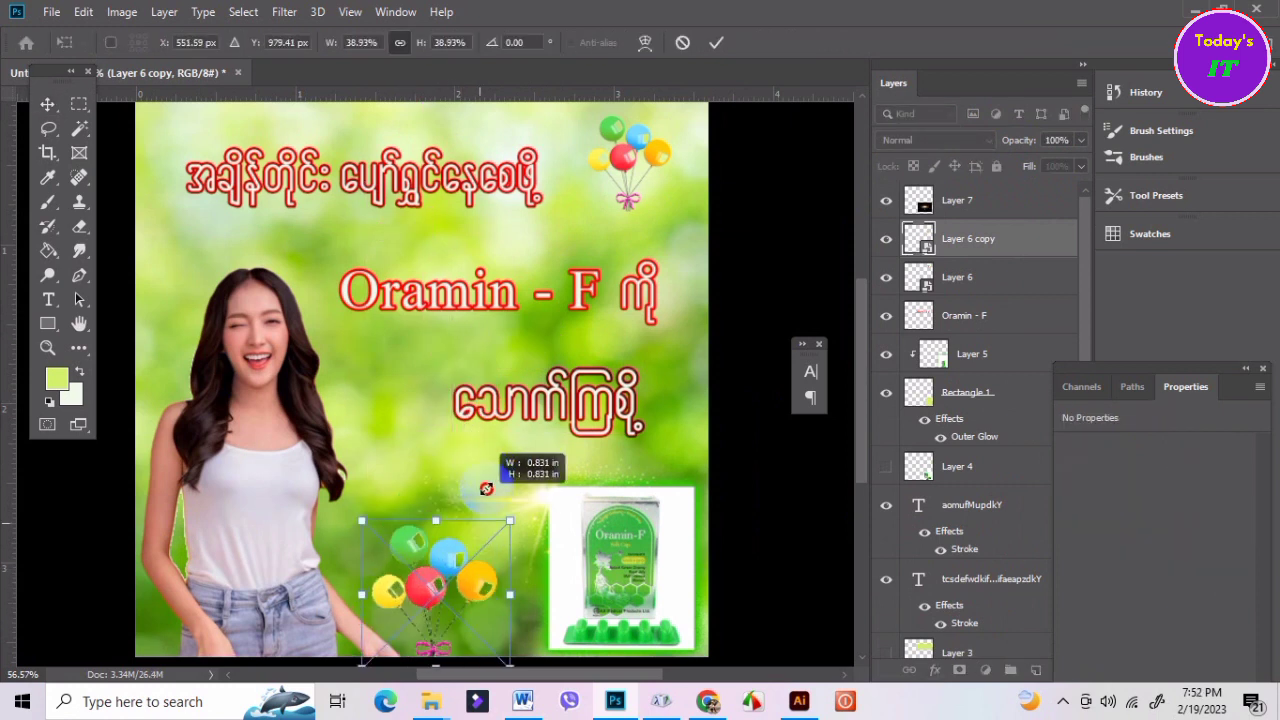
pyautogui.click(737, 423)
pyautogui.moveTo(422, 627)
pyautogui.mouseDown()
pyautogui.moveTo(437, 652)
pyautogui.moveTo(410, 656)
pyautogui.moveTo(443, 580)
pyautogui.moveTo(533, 491)
pyautogui.moveTo(437, 583)
pyautogui.mouseUp()
pyautogui.press('Return')
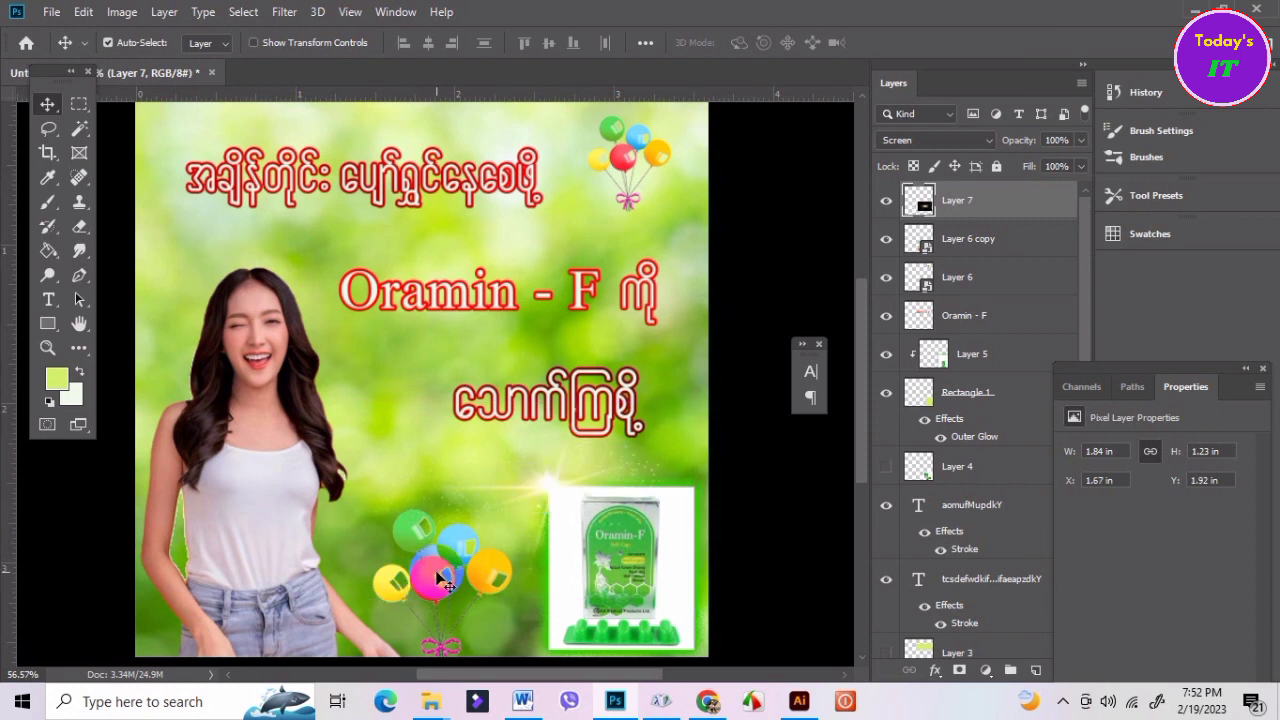
# Reposition and shrink the balloon duplicate, then delete Layer 6 copy entirely.
pyautogui.click(996, 237)
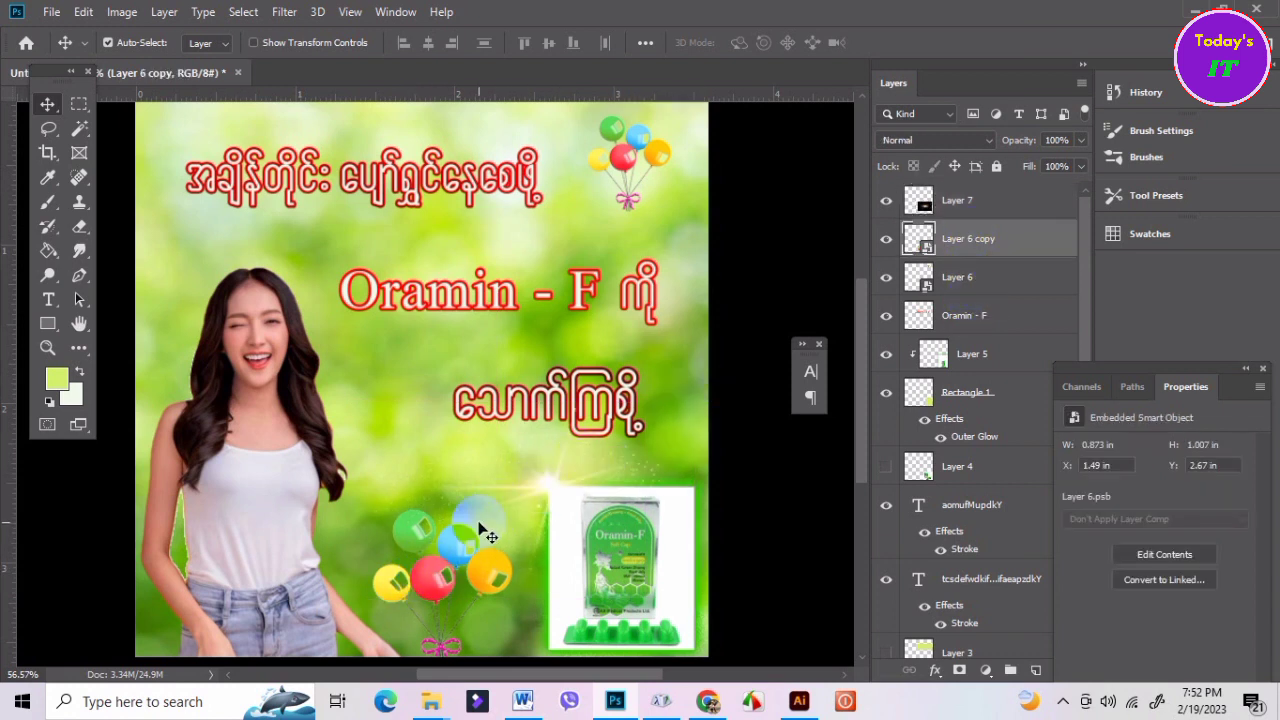
pyautogui.moveTo(477, 523)
pyautogui.mouseDown()
pyautogui.moveTo(400, 588)
pyautogui.moveTo(437, 572)
pyautogui.moveTo(595, 628)
pyautogui.mouseUp()
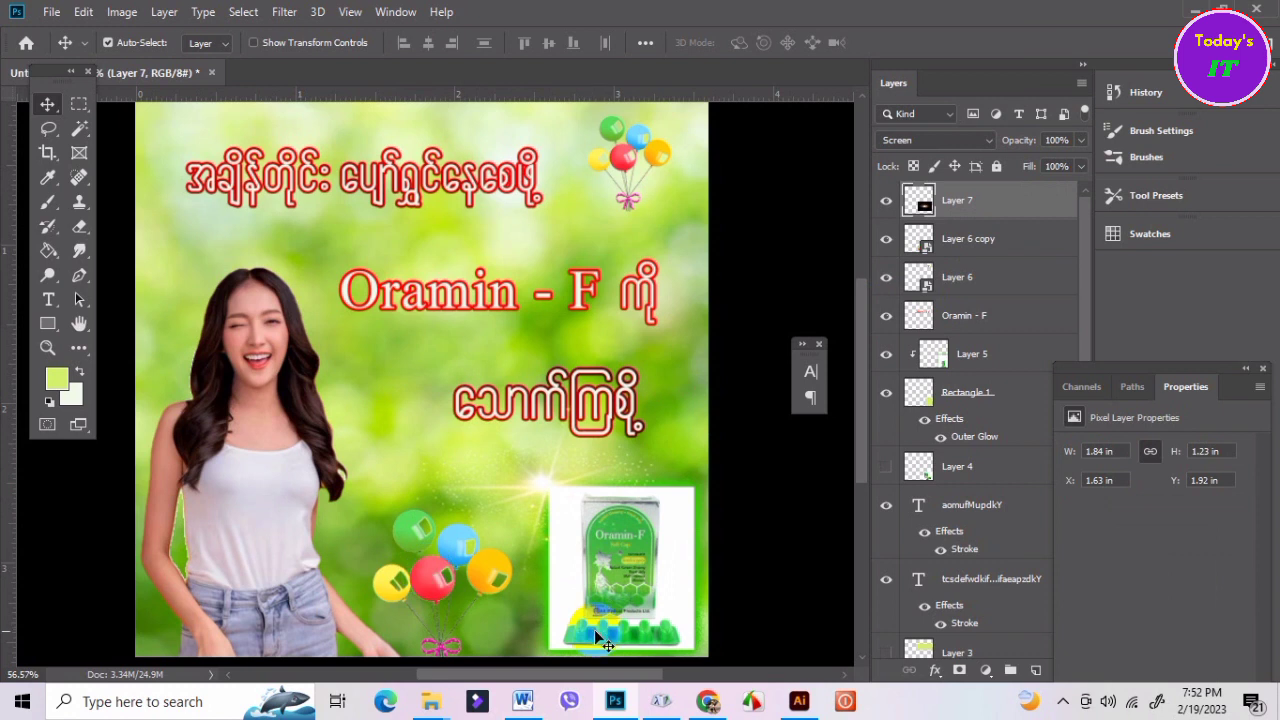
pyautogui.click(986, 237)
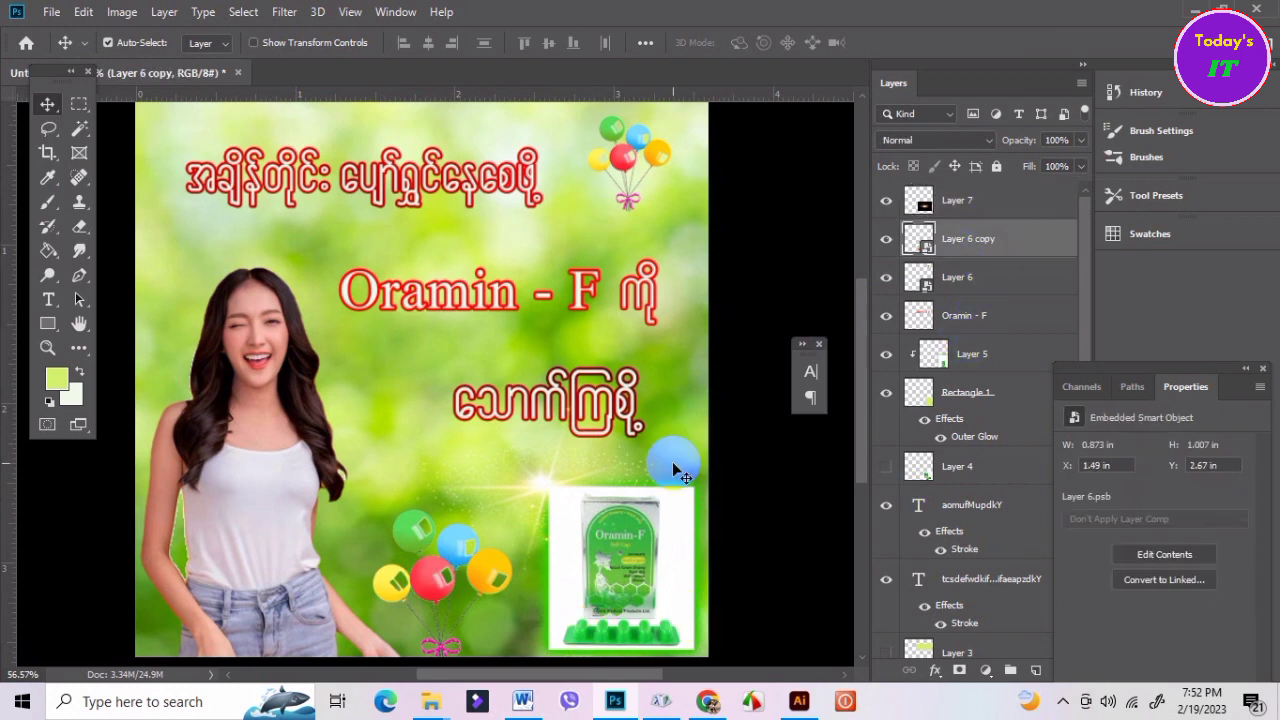
pyautogui.hotkey('shift', 'Left')
pyautogui.hotkey('shift', 'Left')
pyautogui.hotkey('shift', 'Left')
pyautogui.hotkey('shift', 'Left')
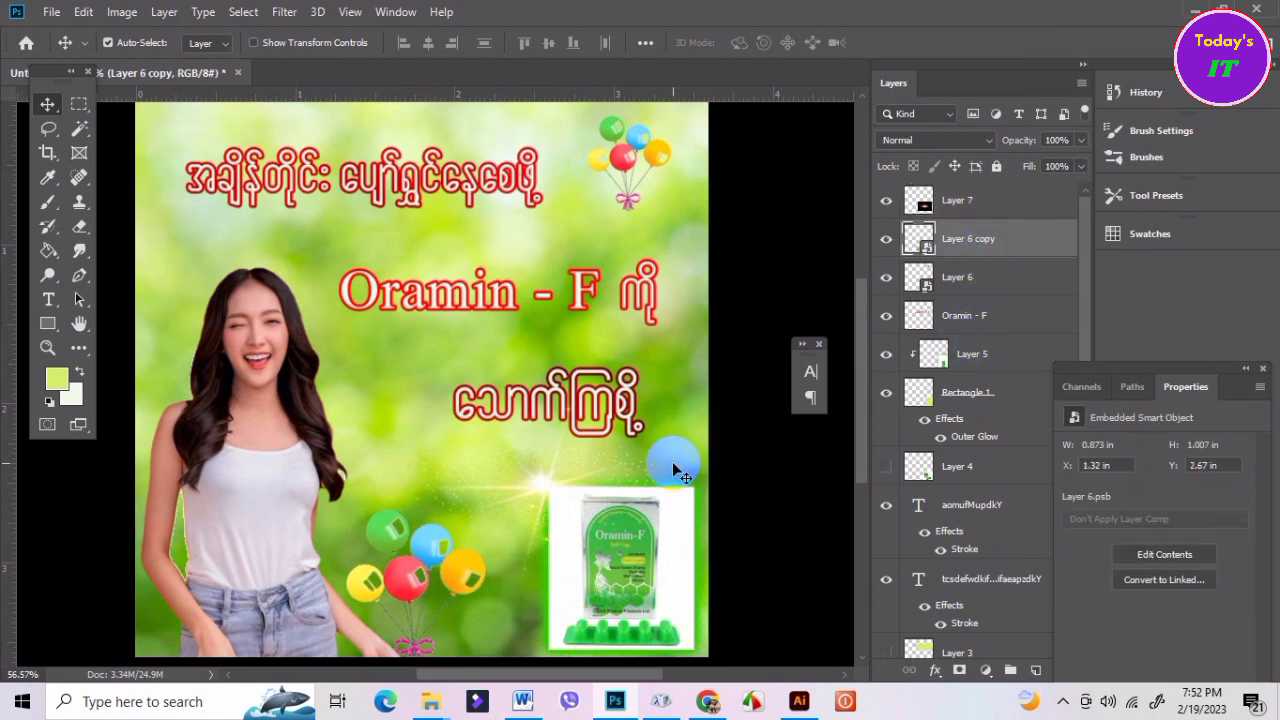
pyautogui.hotkey('shift', 'Left')
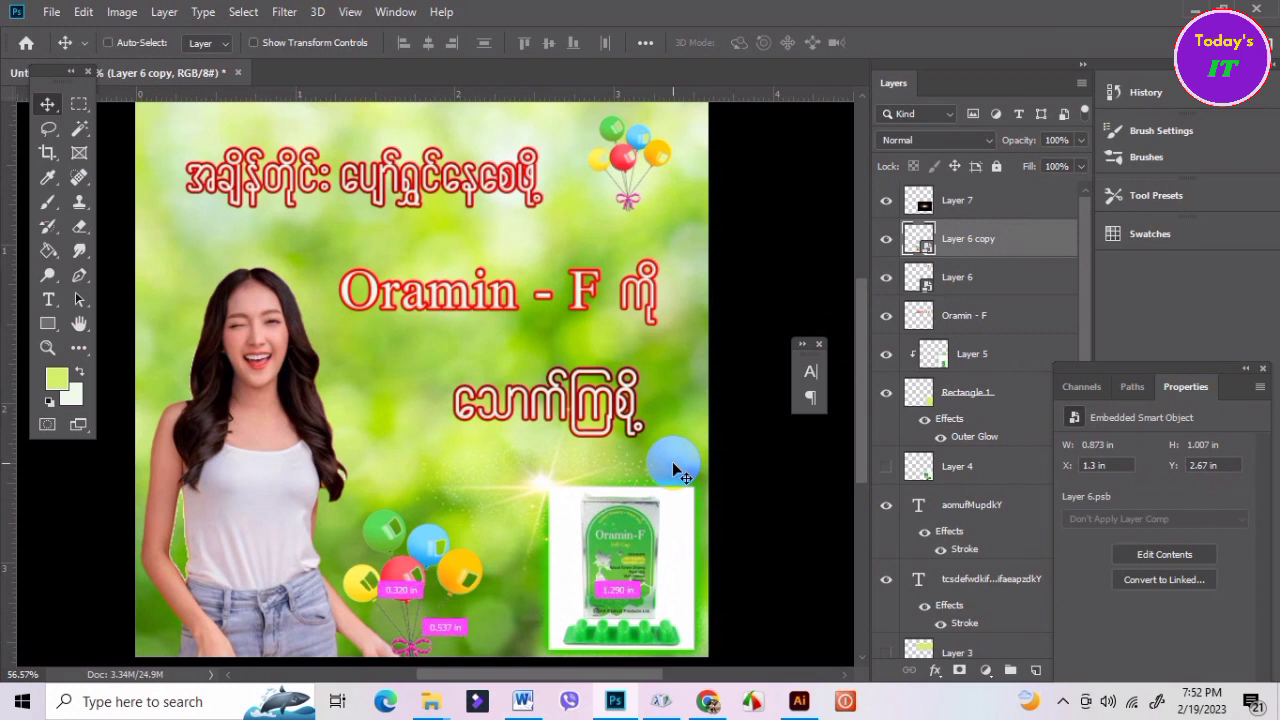
pyautogui.hotkey('ctrl', 't')
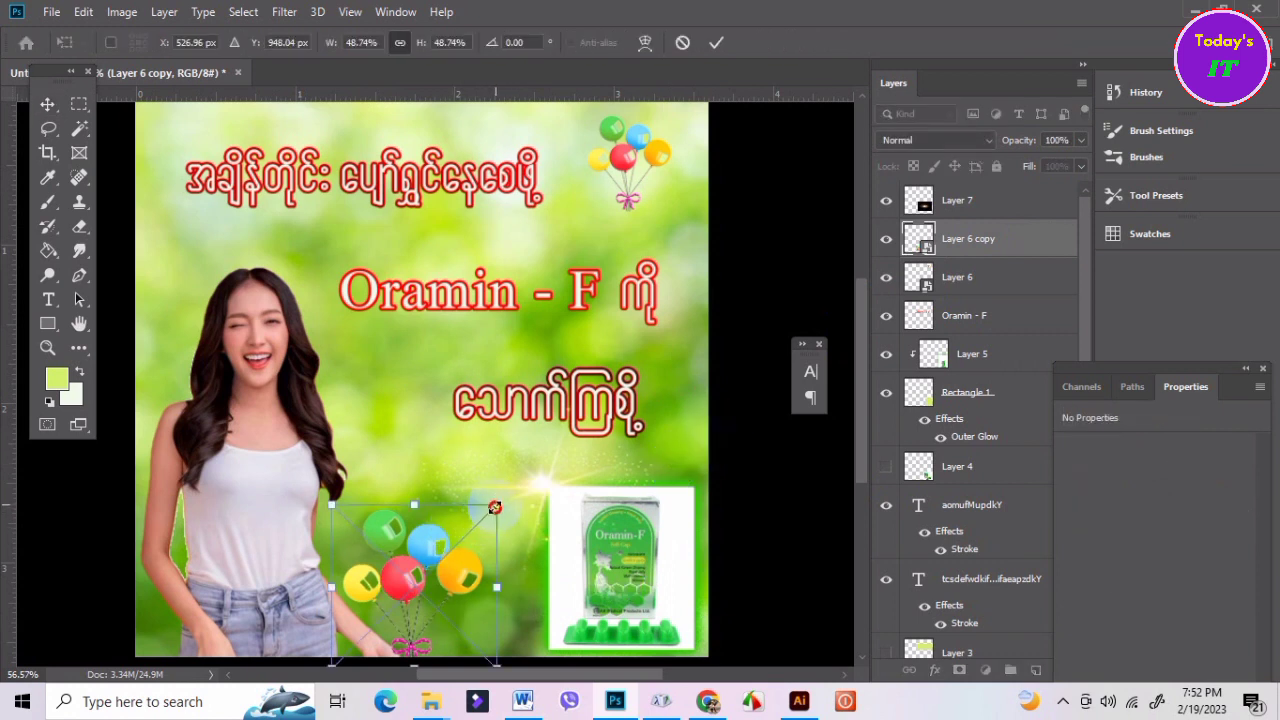
pyautogui.moveTo(494, 507); pyautogui.dragTo(487, 513)
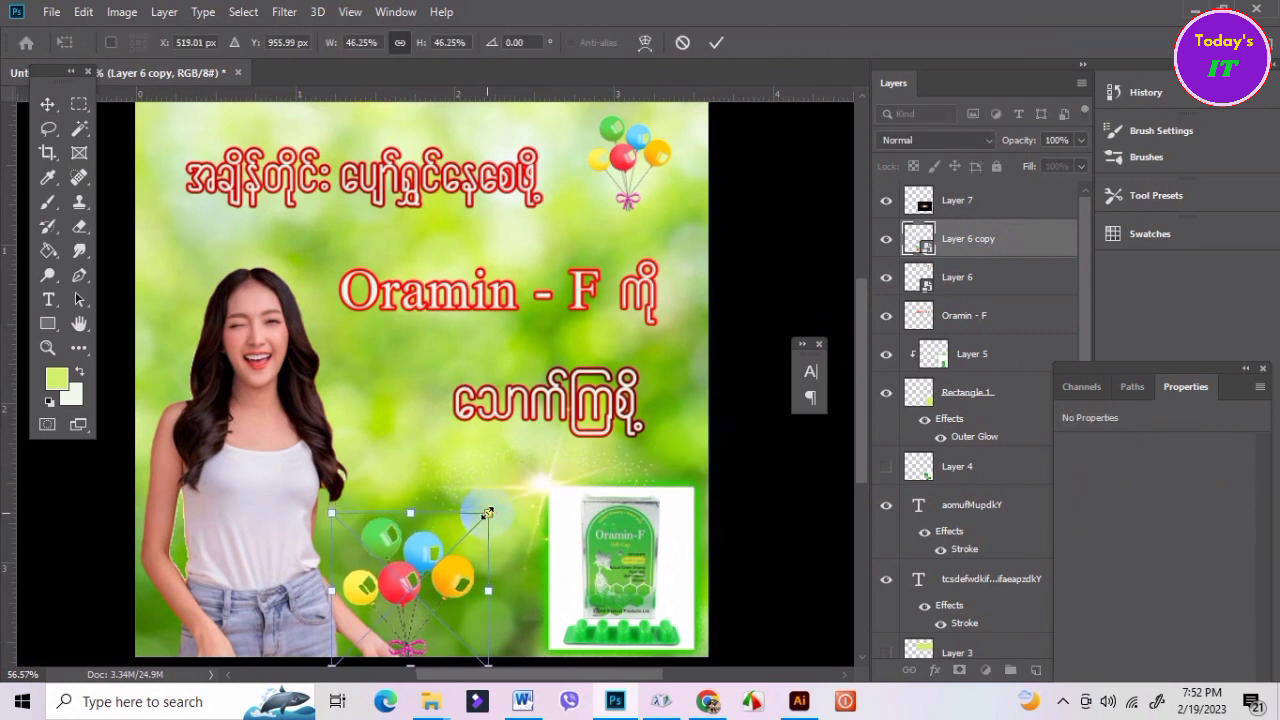
pyautogui.click(714, 47)
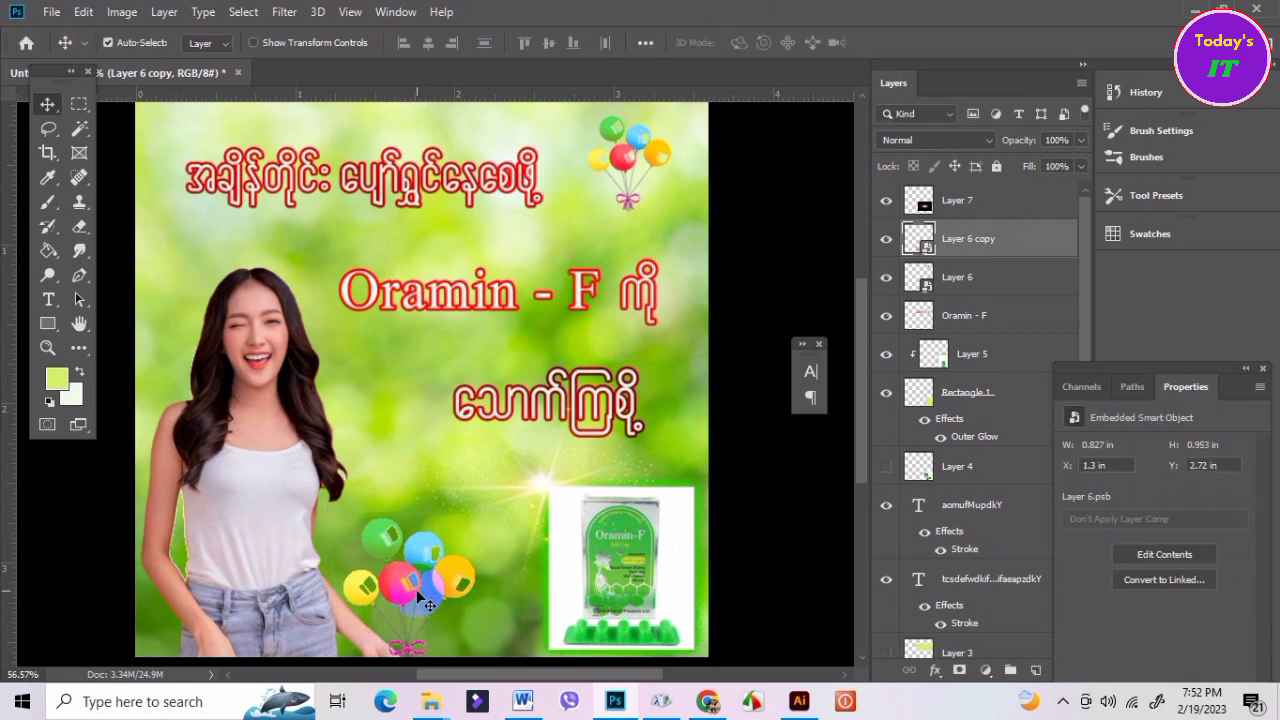
pyautogui.press('Delete')
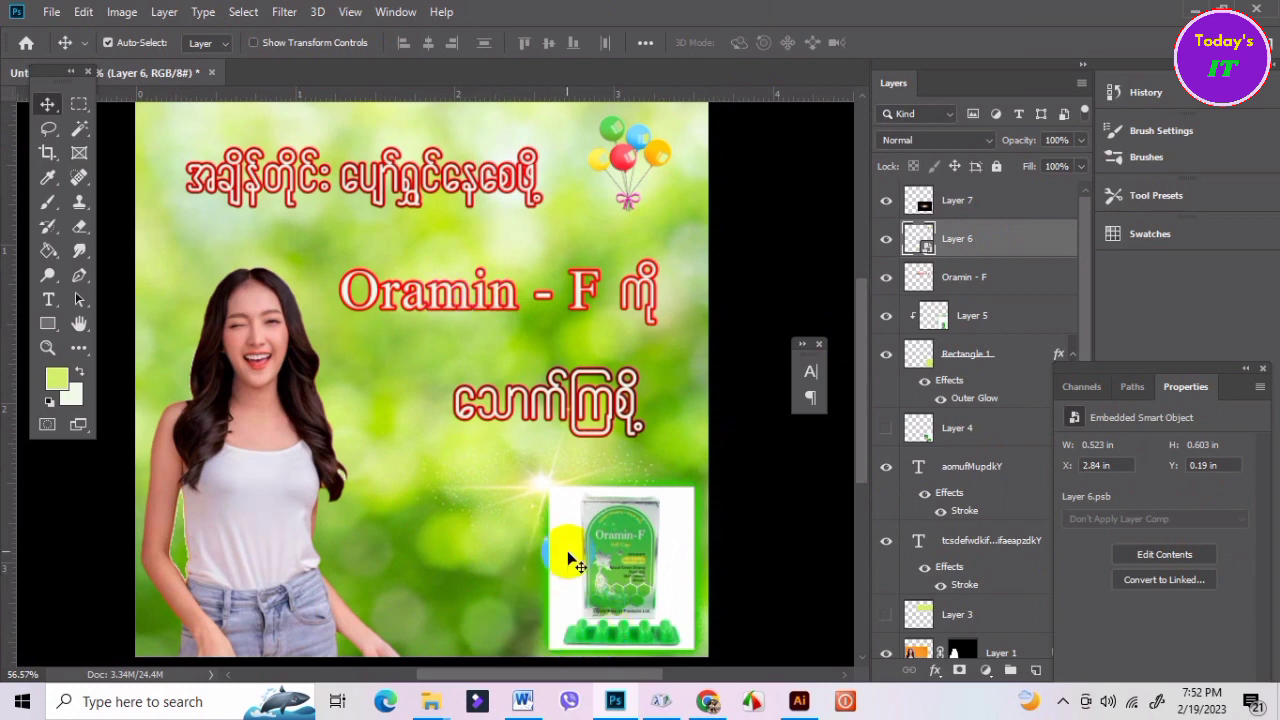
pyautogui.scroll(-1, 550, 520)
pyautogui.scroll(-1, 586, 561)
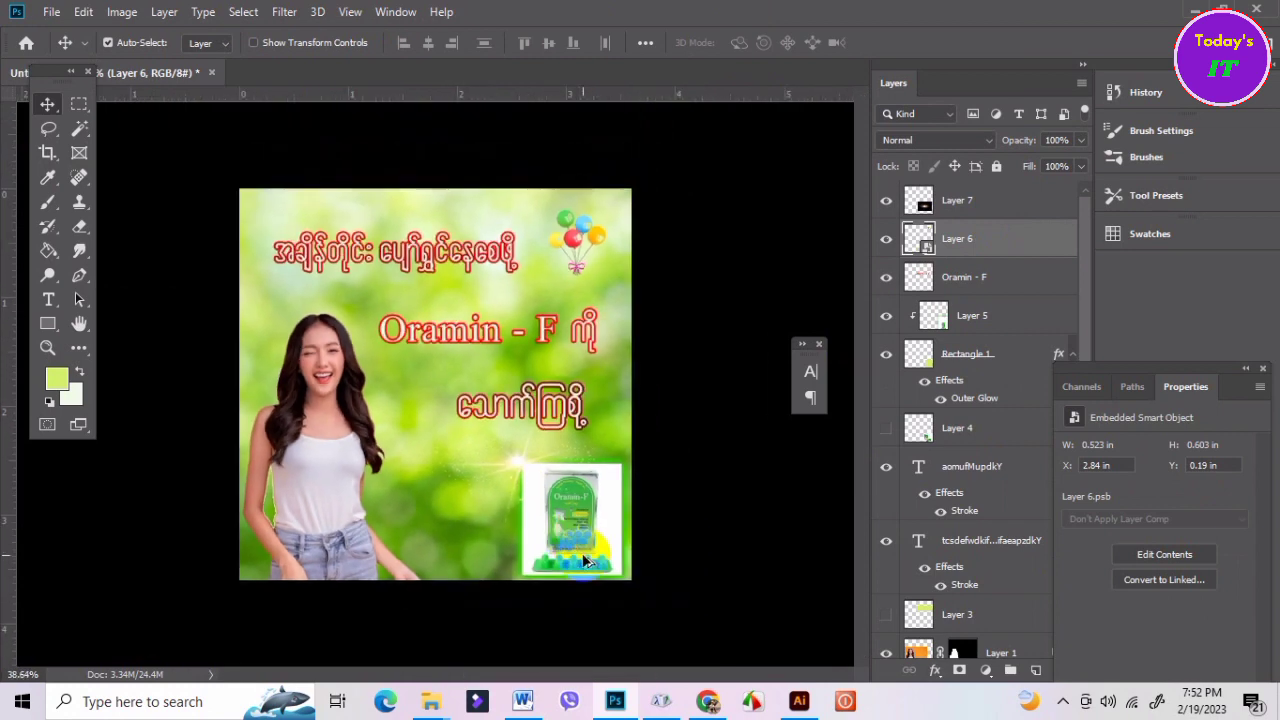
pyautogui.scroll(1, 537, 287)
pyautogui.scroll(1, 538, 288)
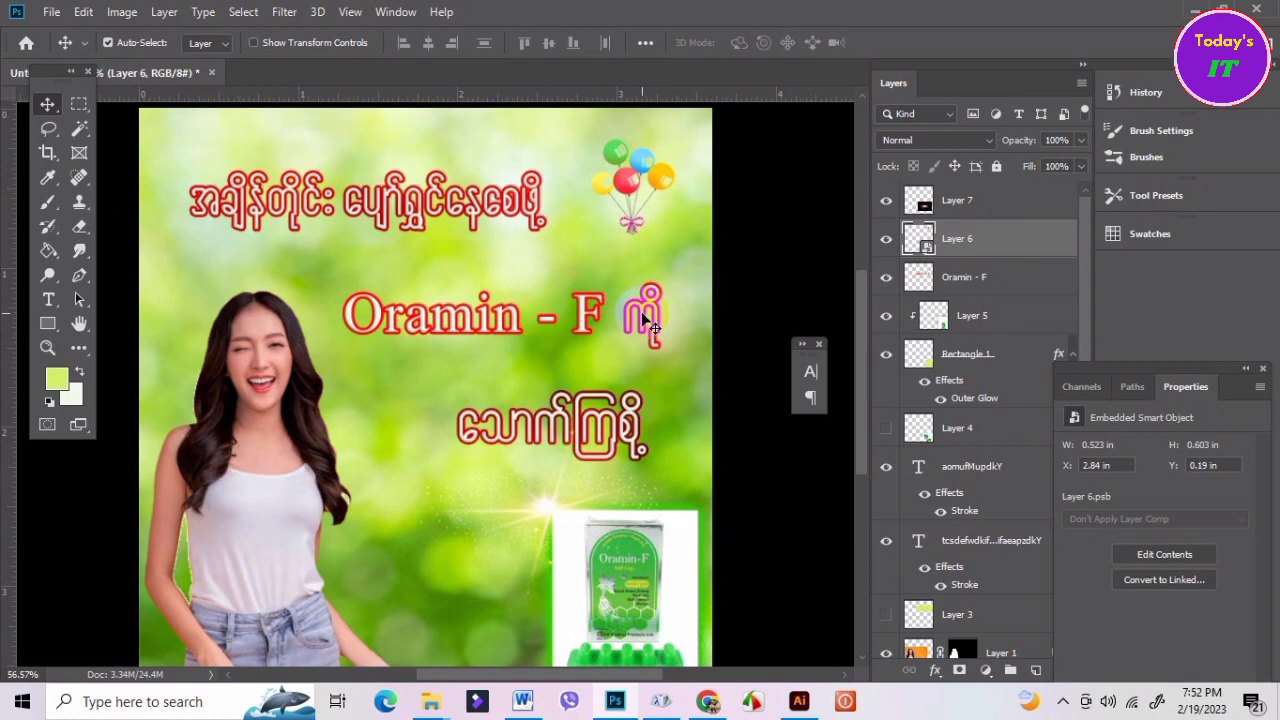
pyautogui.scroll(-2, 641, 311)
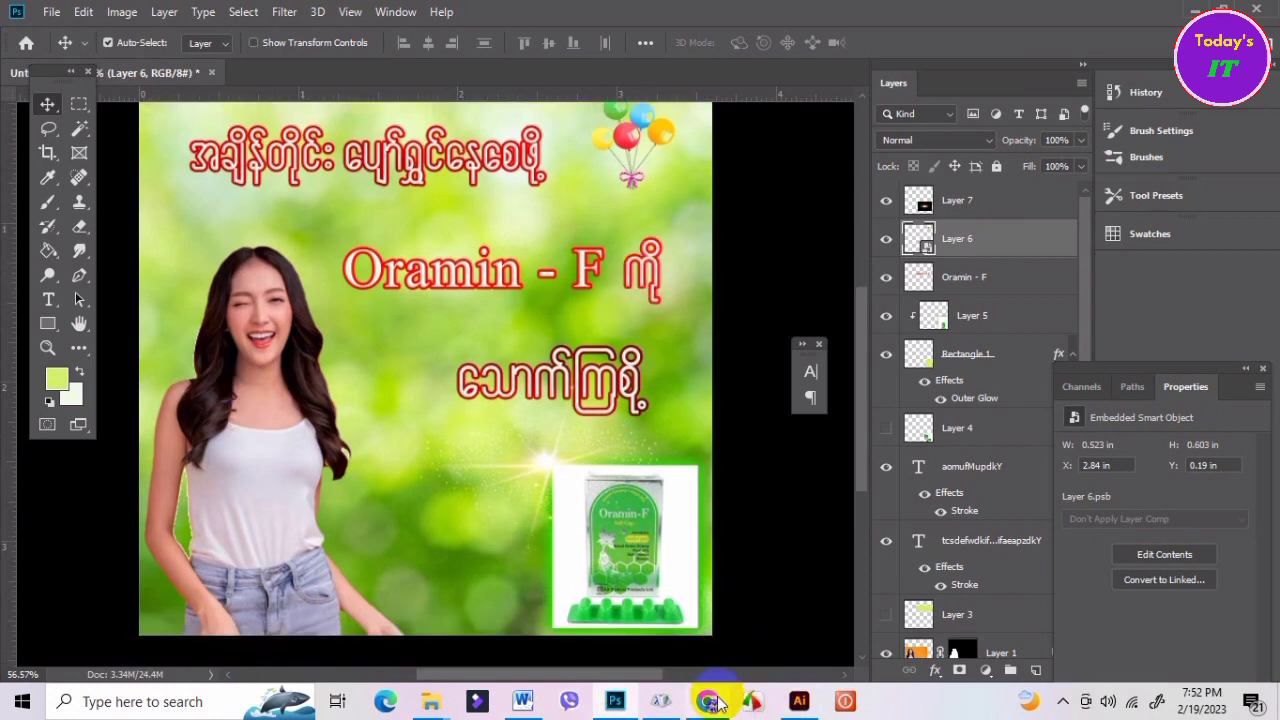
pyautogui.click(710, 701)
# Shorten the image search query to 'light effect with back ground' and run it.
pyautogui.scroll(-5, 290, 435)
pyautogui.scroll(-5, 292, 441)
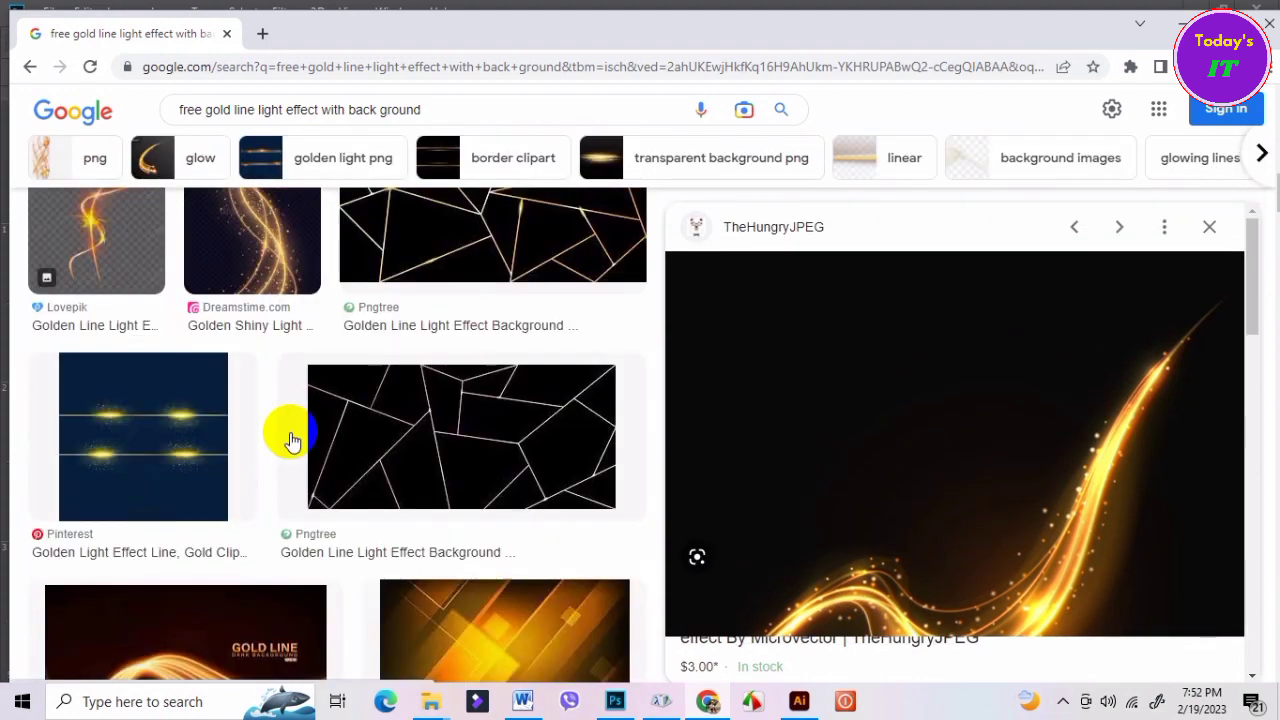
pyautogui.scroll(3, 290, 441)
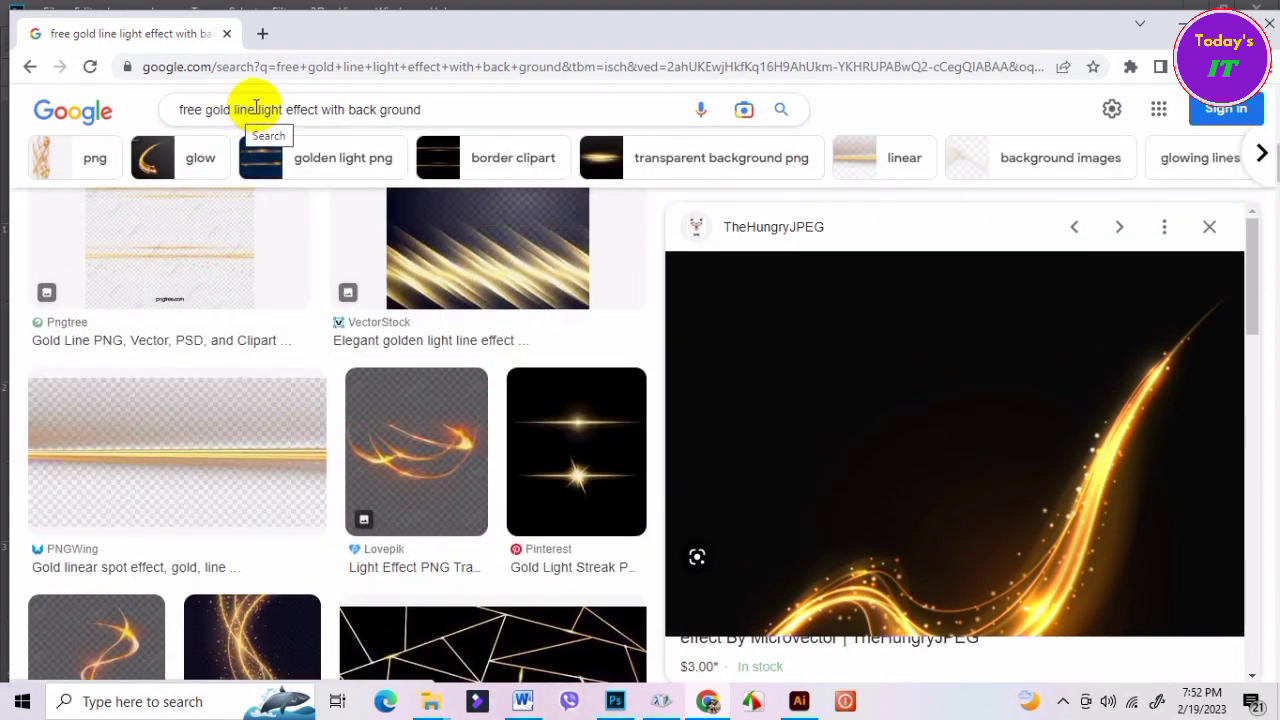
pyautogui.moveTo(257, 110); pyautogui.dragTo(186, 110)
pyautogui.press('BackSpace')
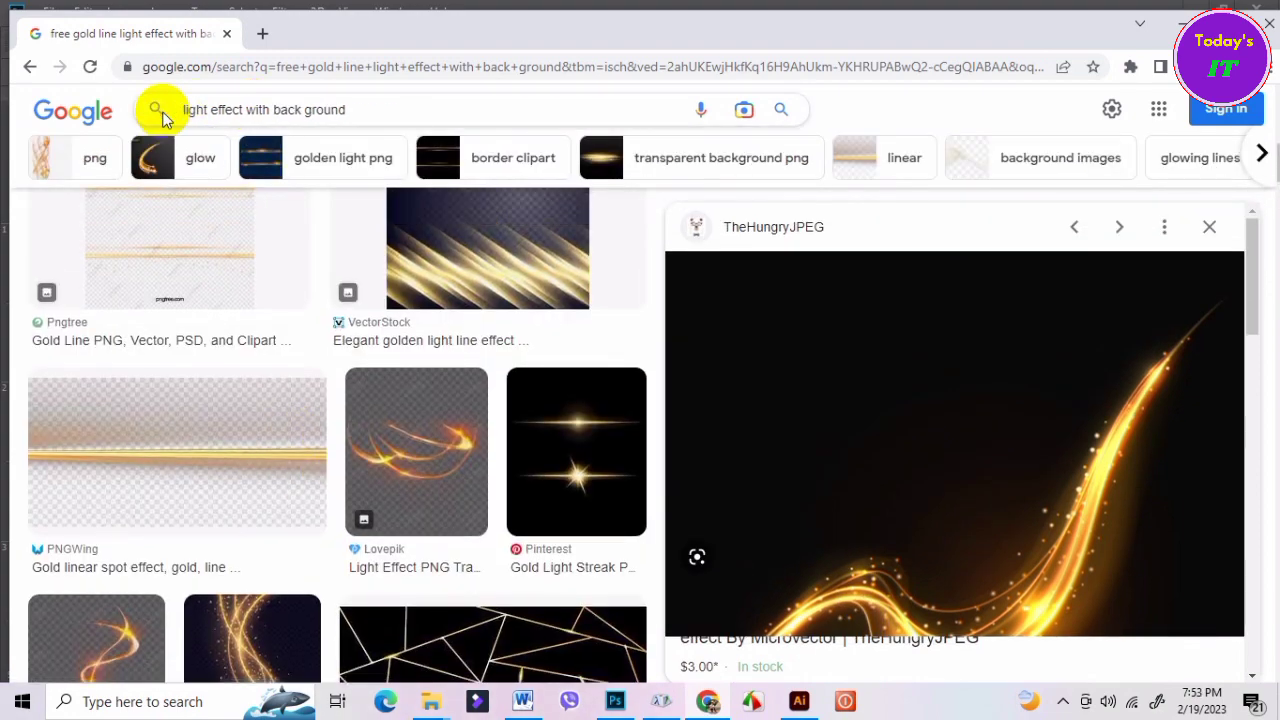
pyautogui.click(157, 110)
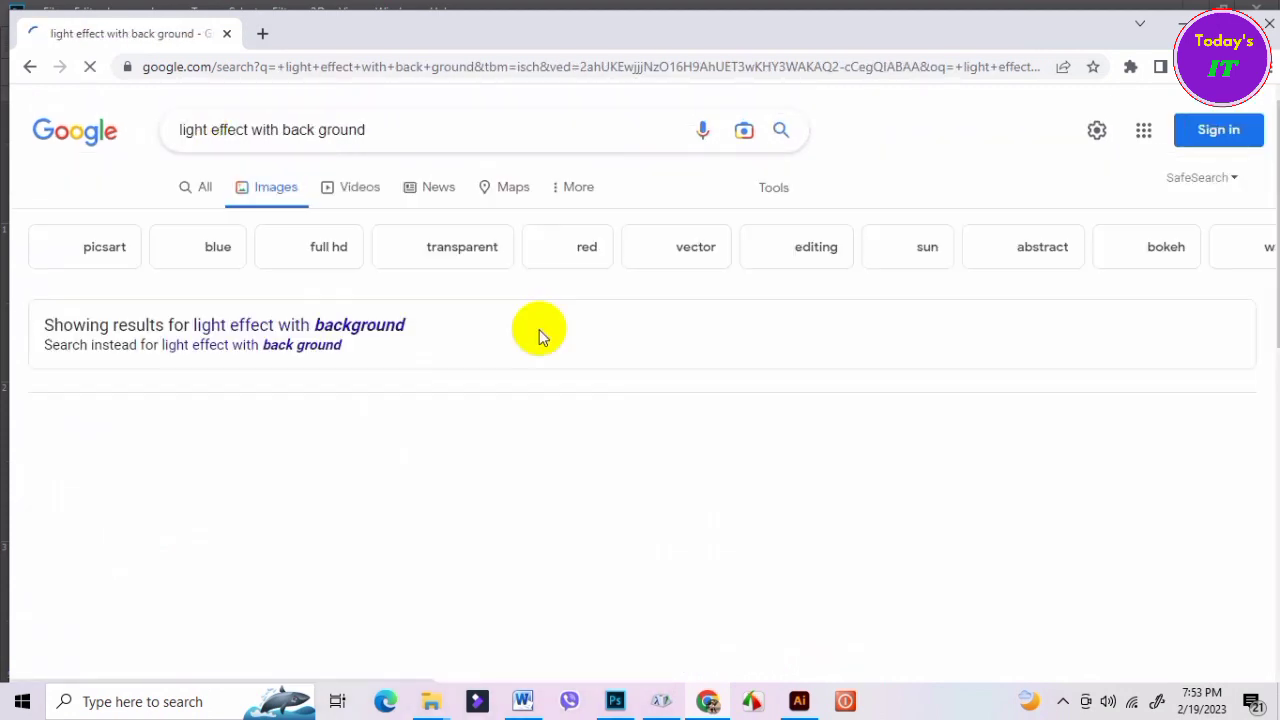
# Preview the yellow bokeh lights and Defocused Yellow Light Dots images.
pyautogui.scroll(-1, 710, 524)
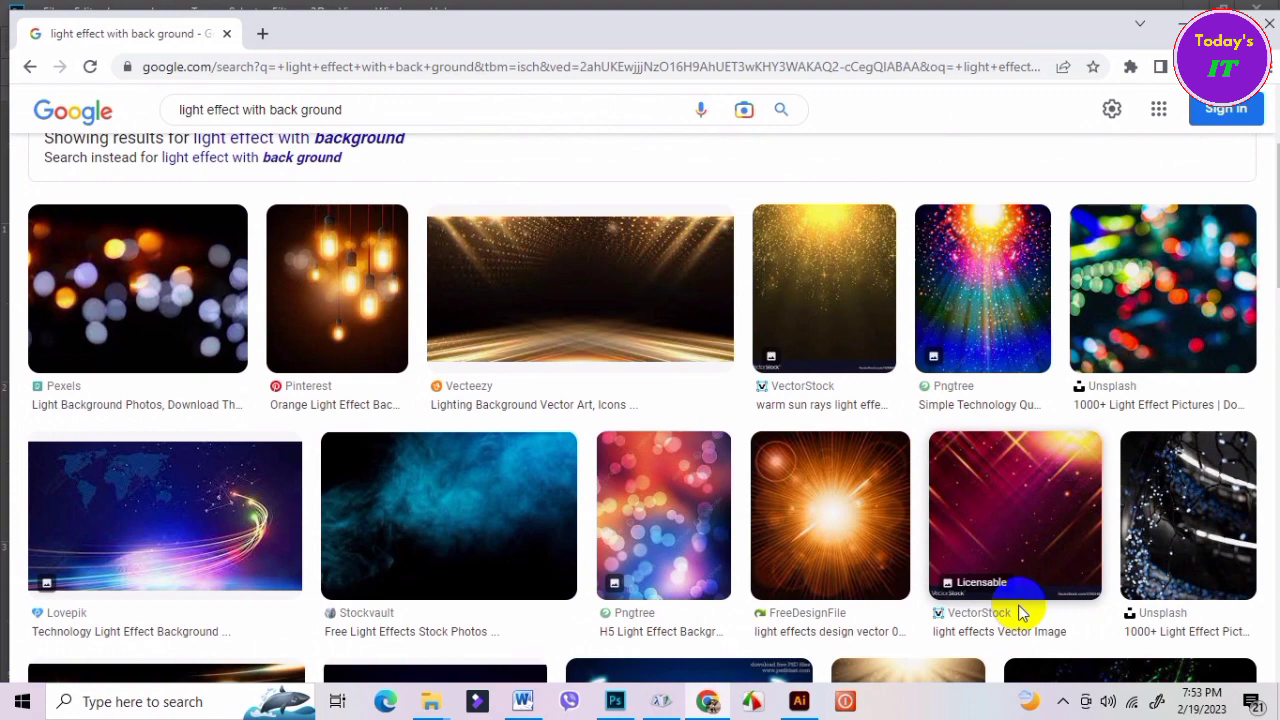
pyautogui.scroll(-2, 1020, 612)
pyautogui.scroll(-2, 1020, 612)
pyautogui.scroll(-1, 1020, 612)
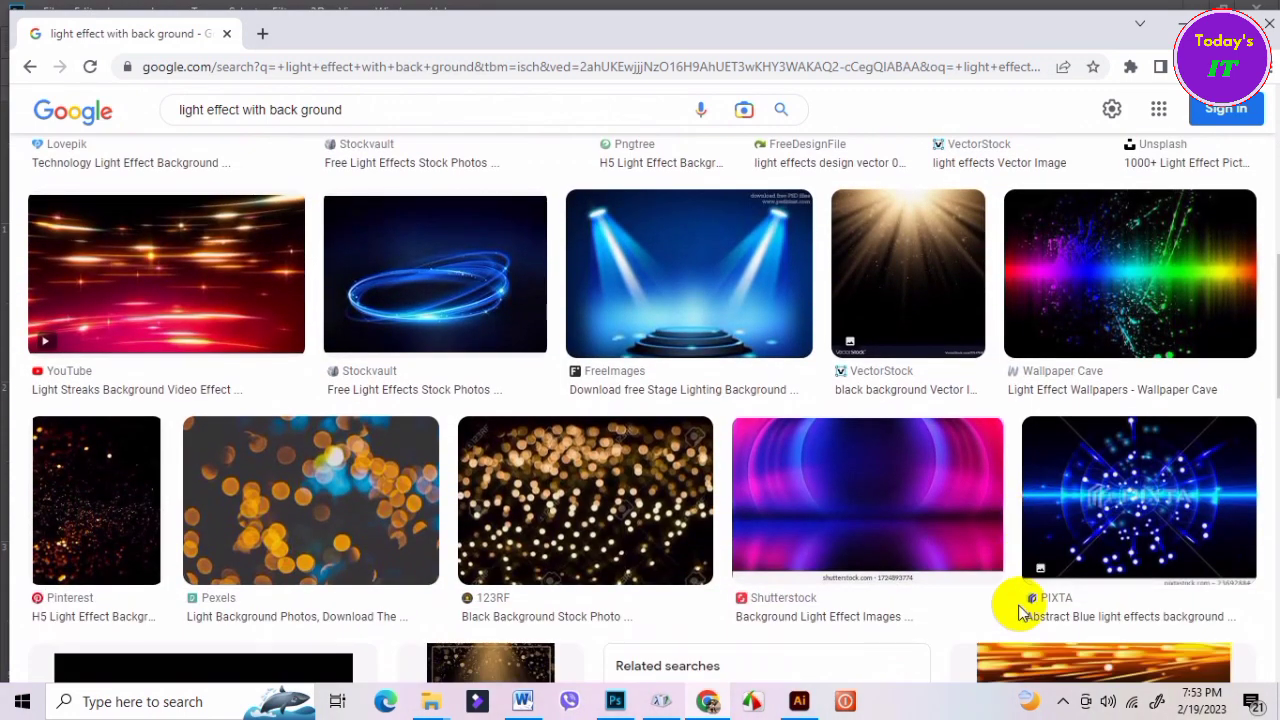
pyautogui.scroll(-1, 1020, 612)
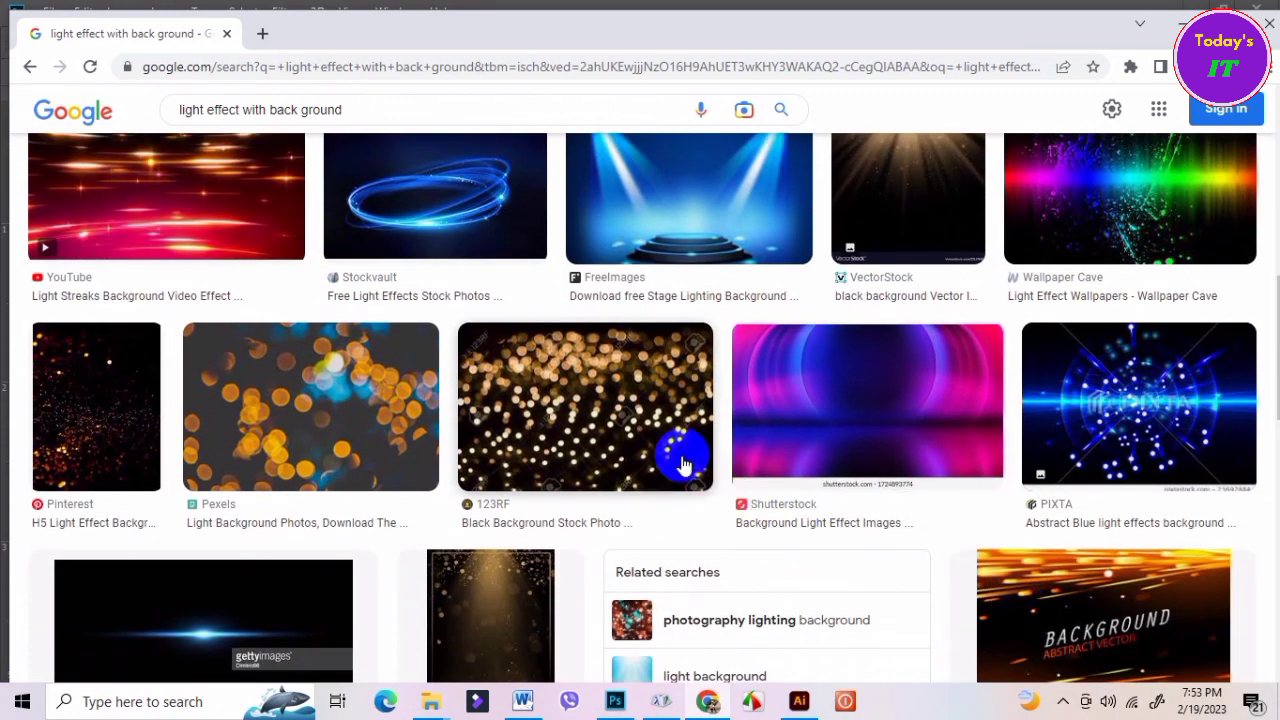
pyautogui.click(648, 443)
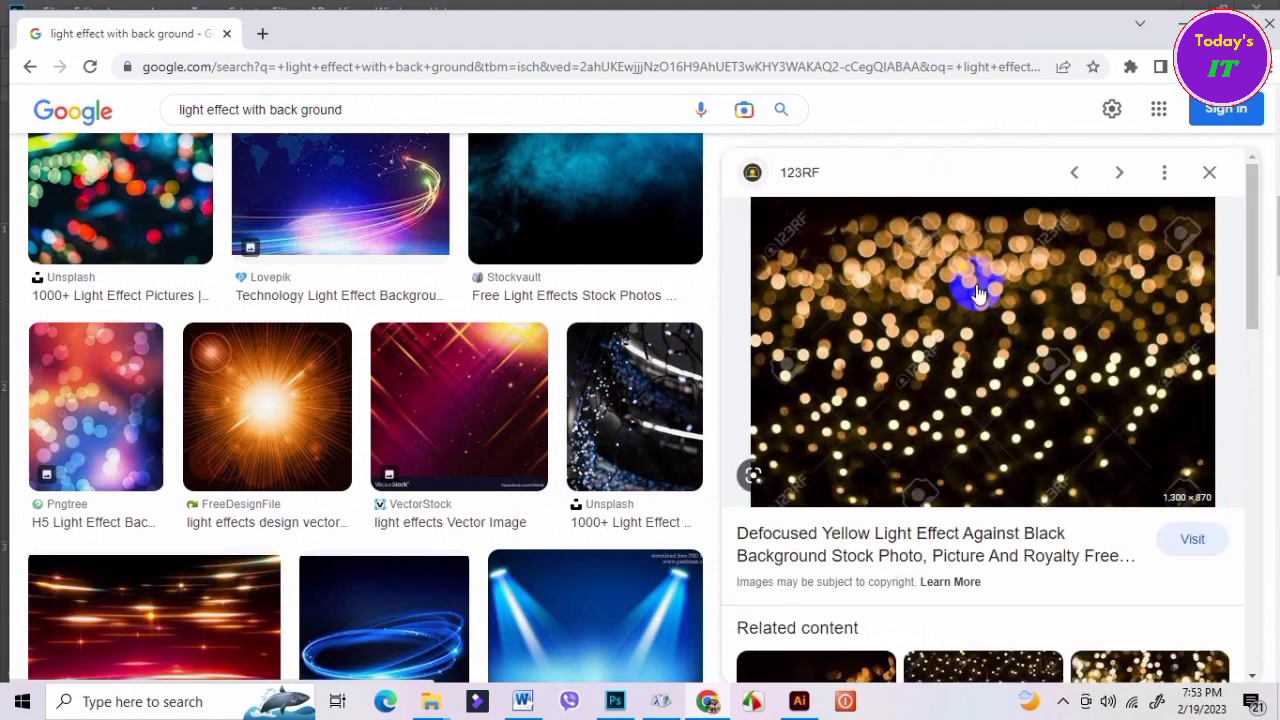
pyautogui.scroll(-2, 708, 533)
pyautogui.click(1000, 400)
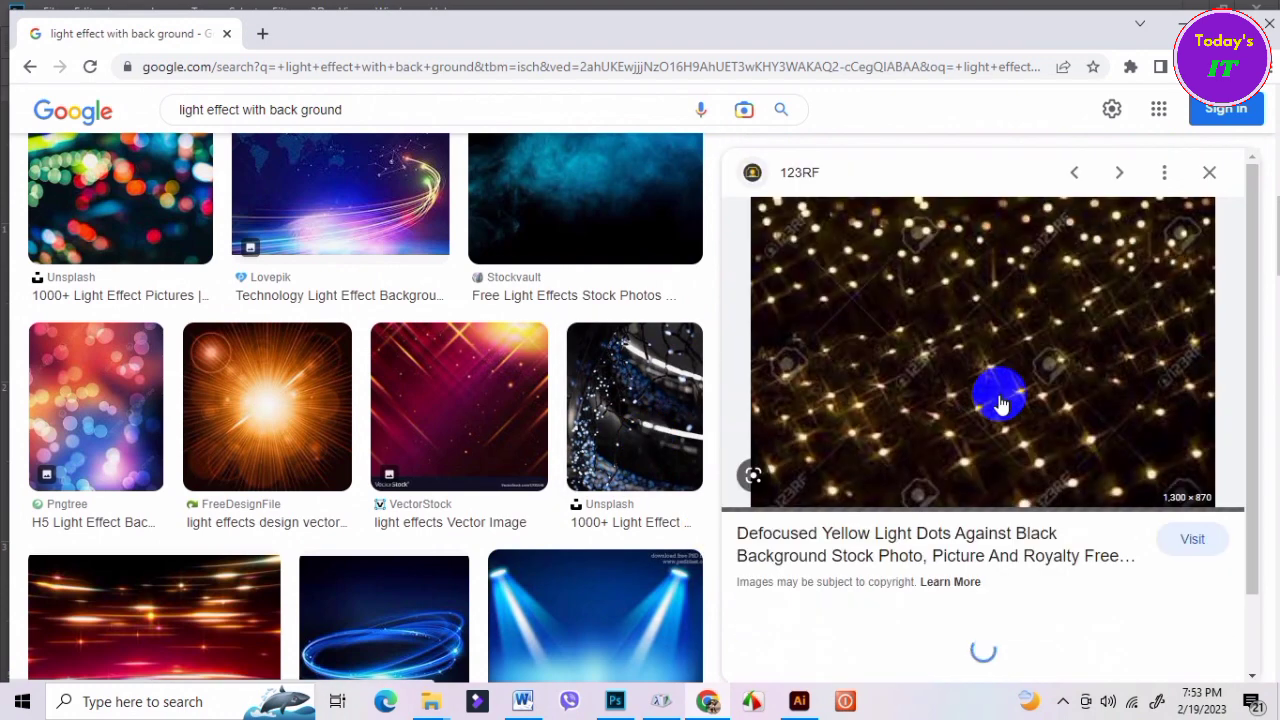
# Copy the New year garlands yellow-dots-on-black glitter image to the clipboard.
pyautogui.scroll(-1, 1000, 400)
pyautogui.scroll(-3, 1010, 450)
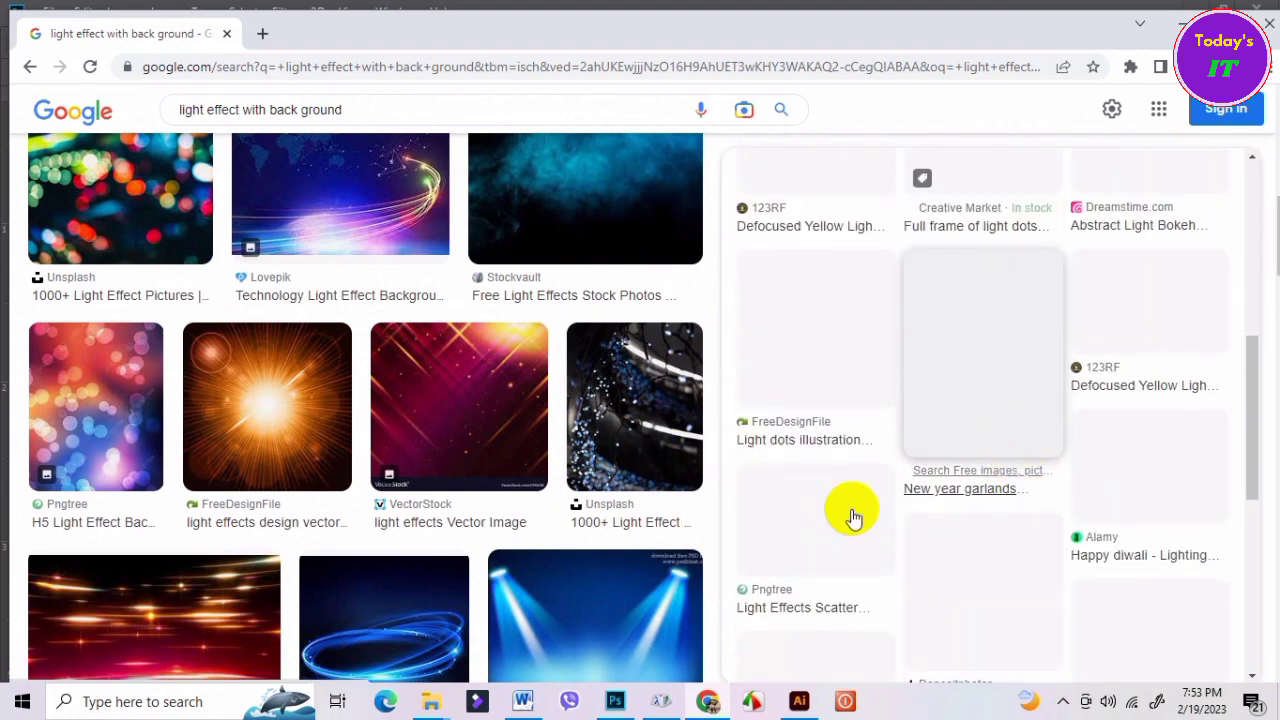
pyautogui.scroll(-2, 420, 540)
pyautogui.scroll(-2, 415, 543)
pyautogui.scroll(-1, 423, 537)
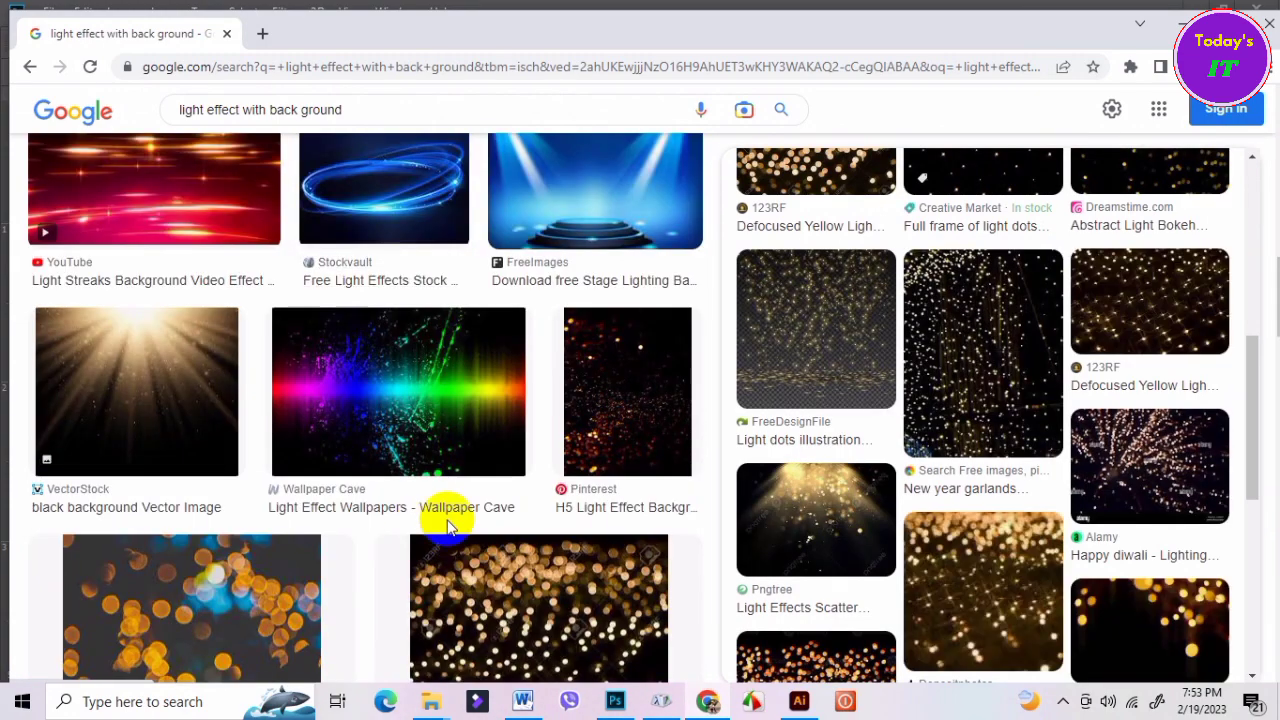
pyautogui.click(946, 358)
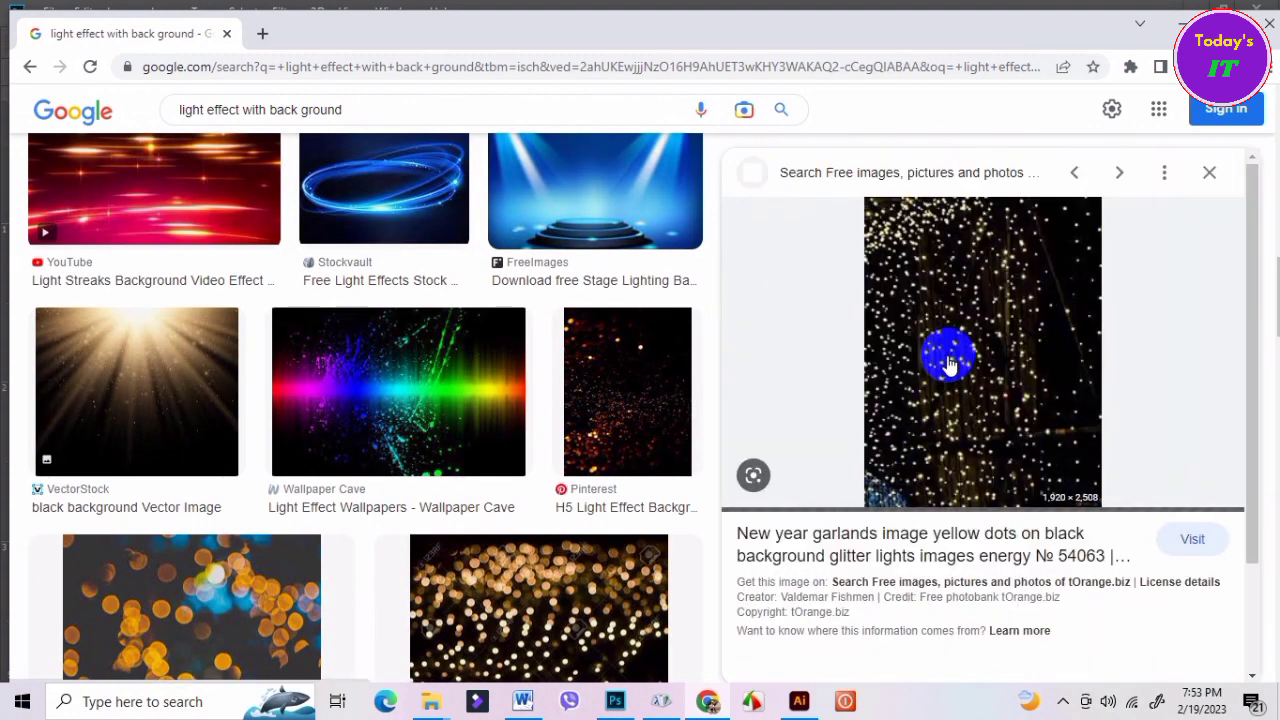
pyautogui.rightClick(966, 300)
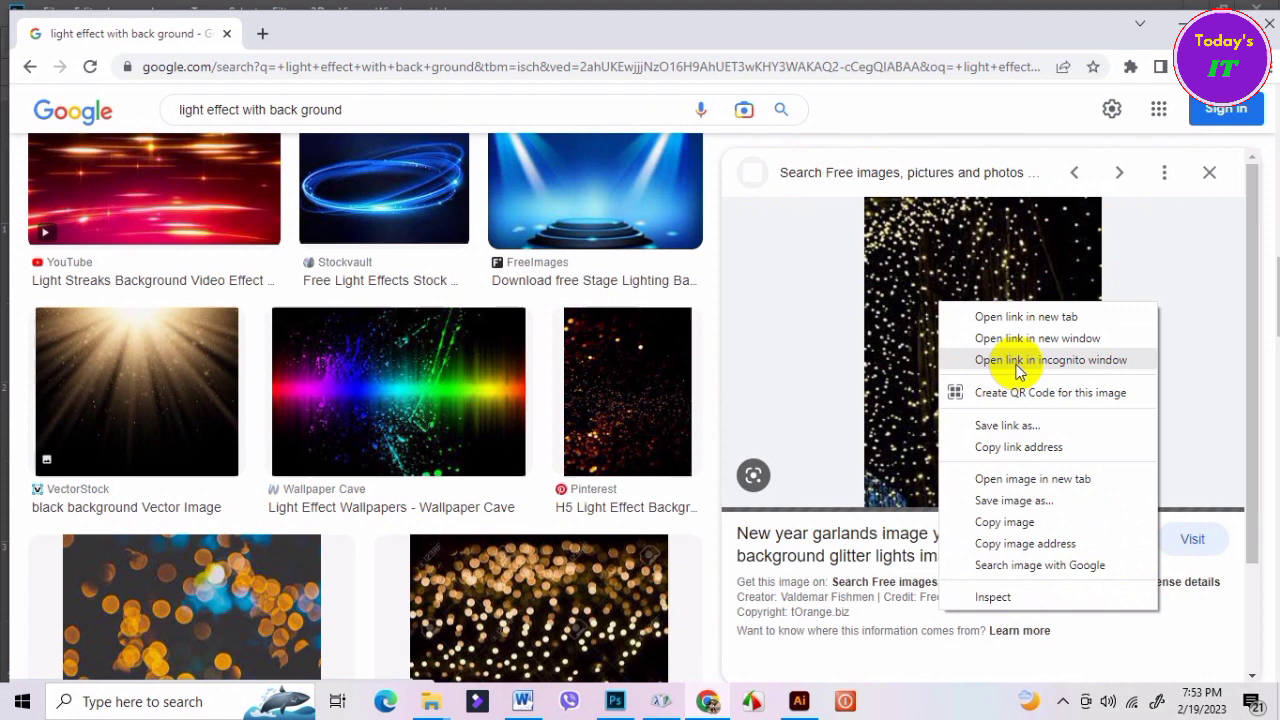
pyautogui.click(1013, 522)
# Paste the glitter image into the poster as Layer 8 with Color Dodge blending.
pyautogui.click(615, 701)
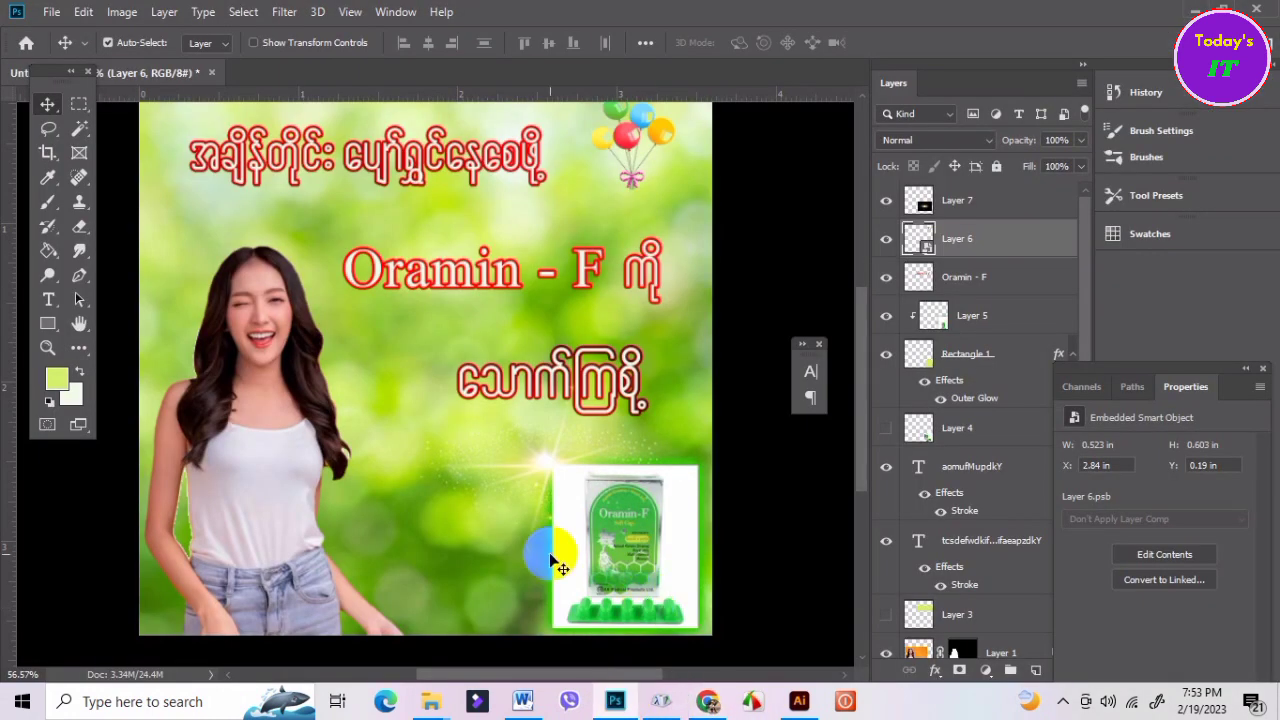
pyautogui.hotkey('ctrl', 'v')
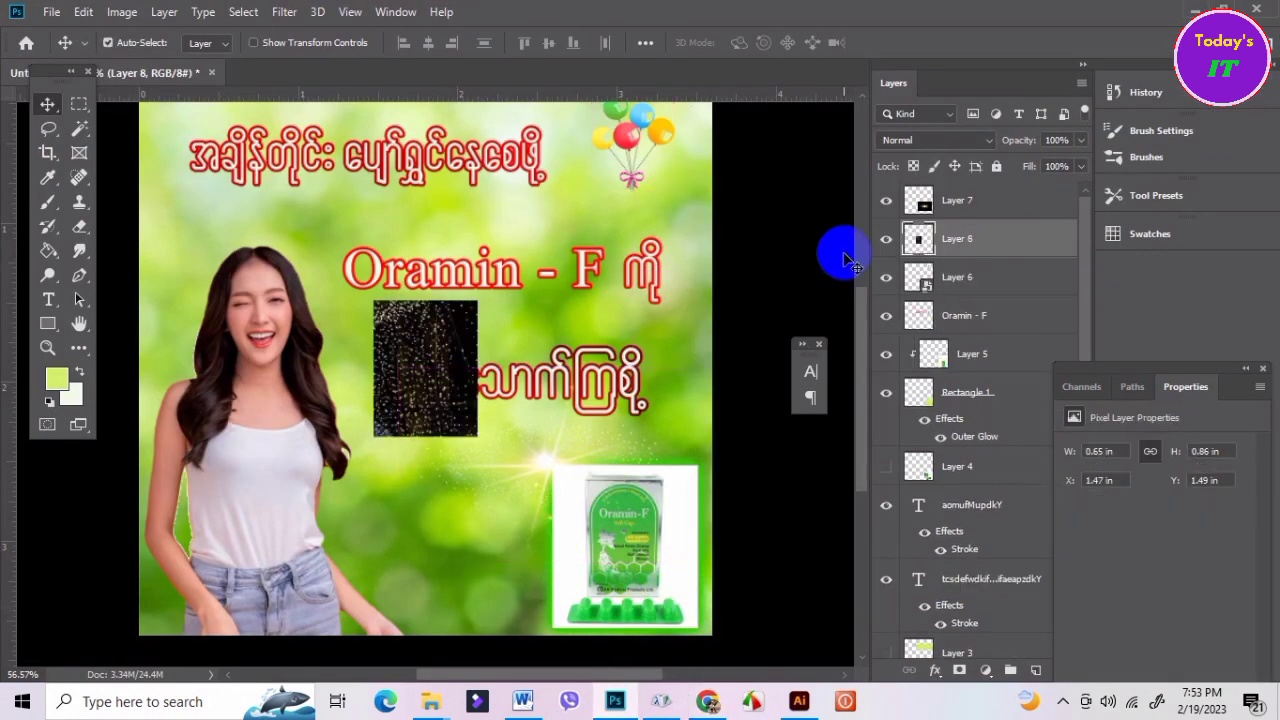
pyautogui.click(975, 140)
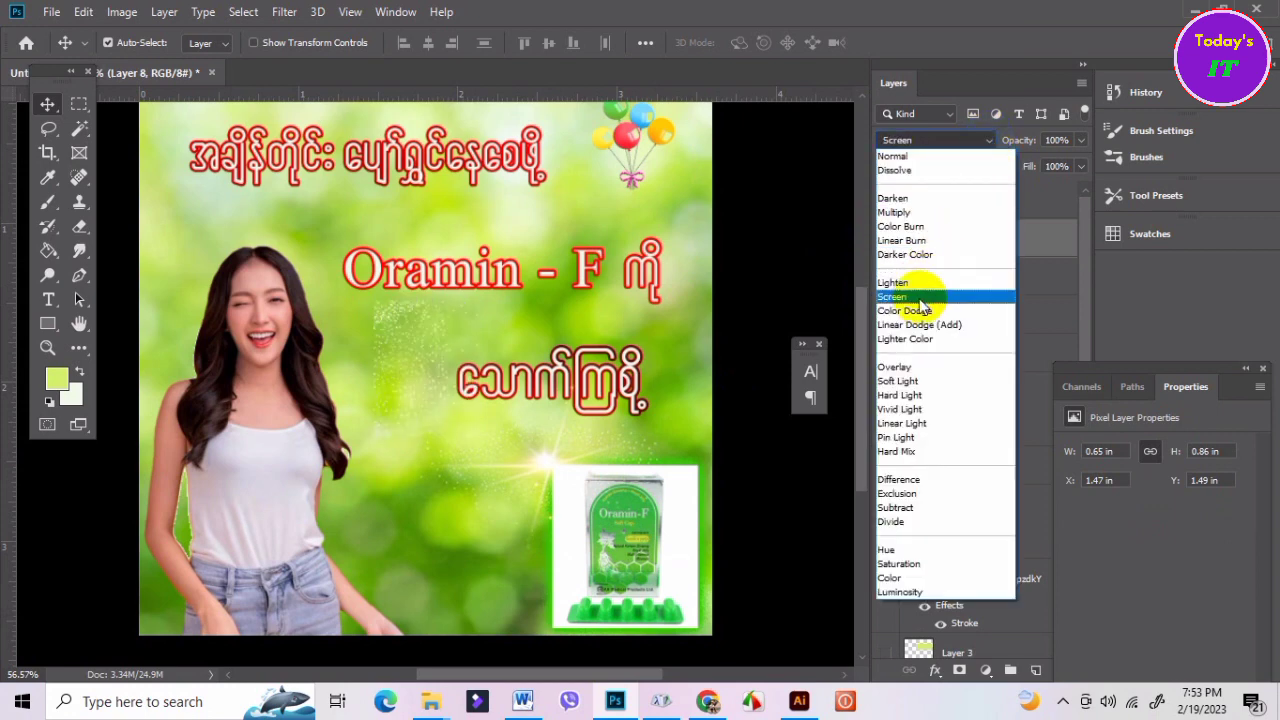
pyautogui.click(930, 310)
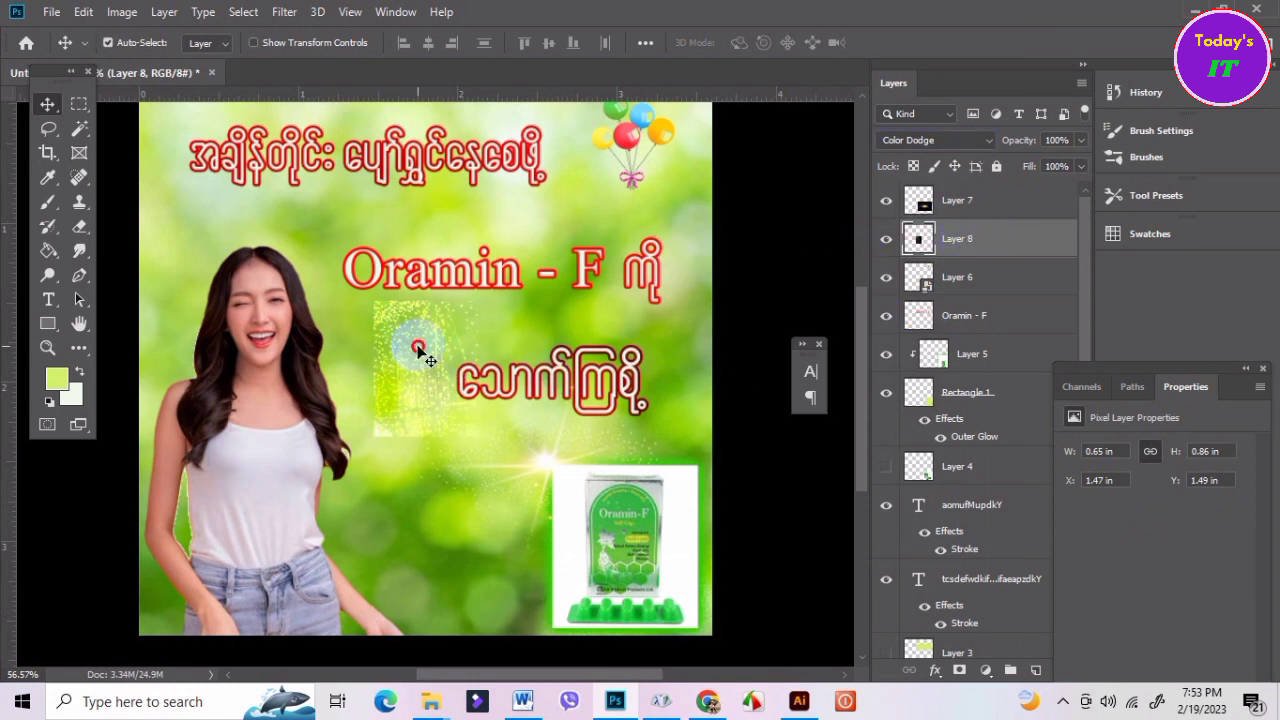
# Rotate the glitter layer about 90 degrees and enlarge it to cover the poster.
pyautogui.hotkey('ctrl', 't')
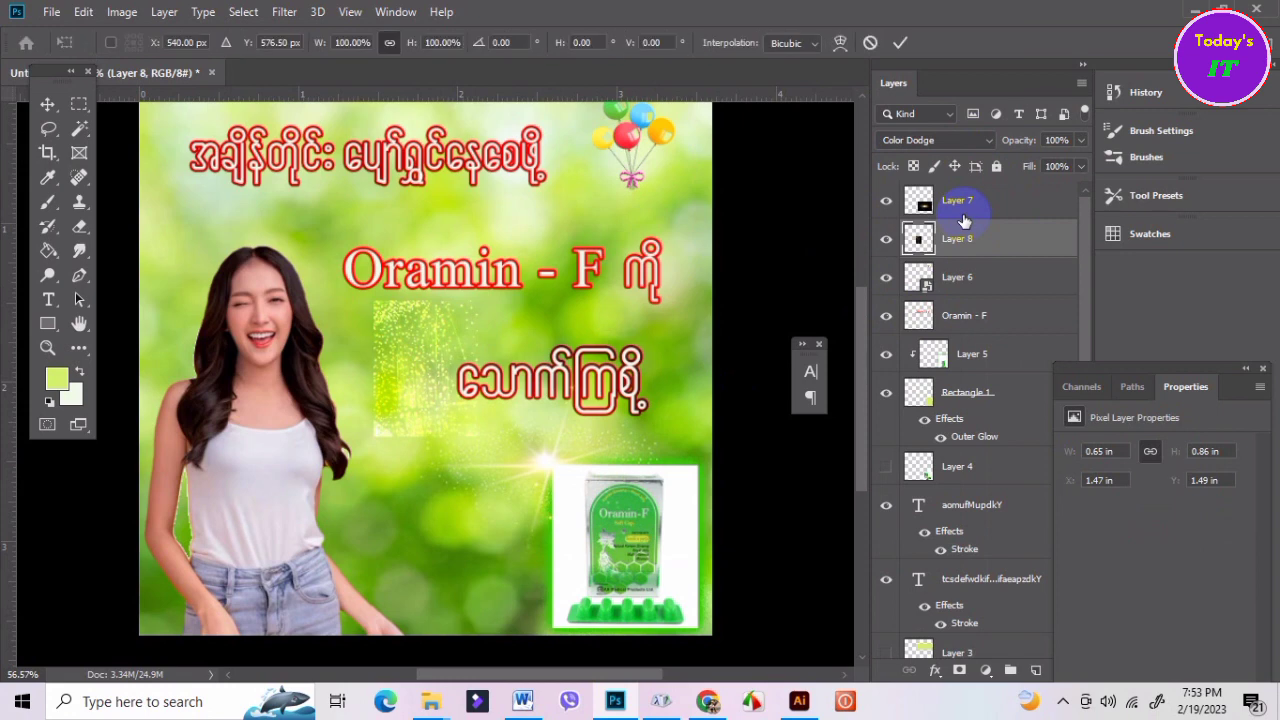
pyautogui.moveTo(480, 452)
pyautogui.mouseDown()
pyautogui.moveTo(362, 417)
pyautogui.moveTo(20, 640)
pyautogui.mouseUp()
pyautogui.moveTo(511, 303); pyautogui.dragTo(780, 172)
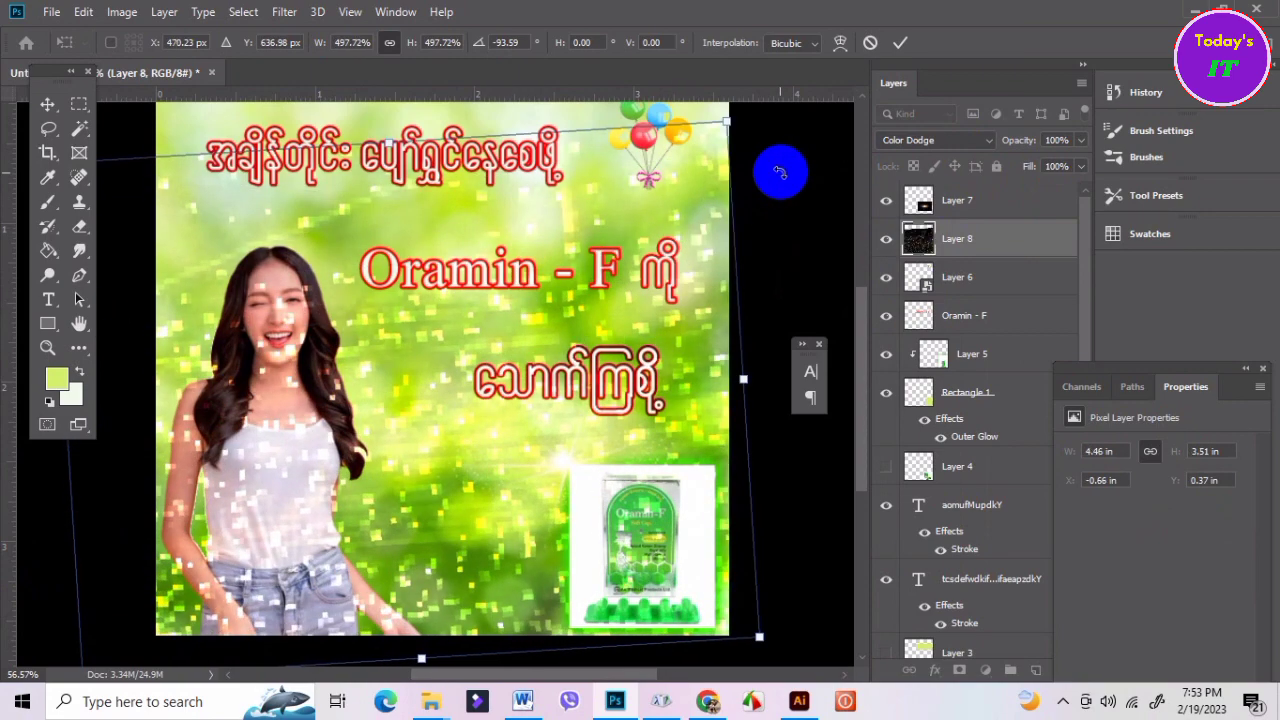
pyautogui.click(900, 42)
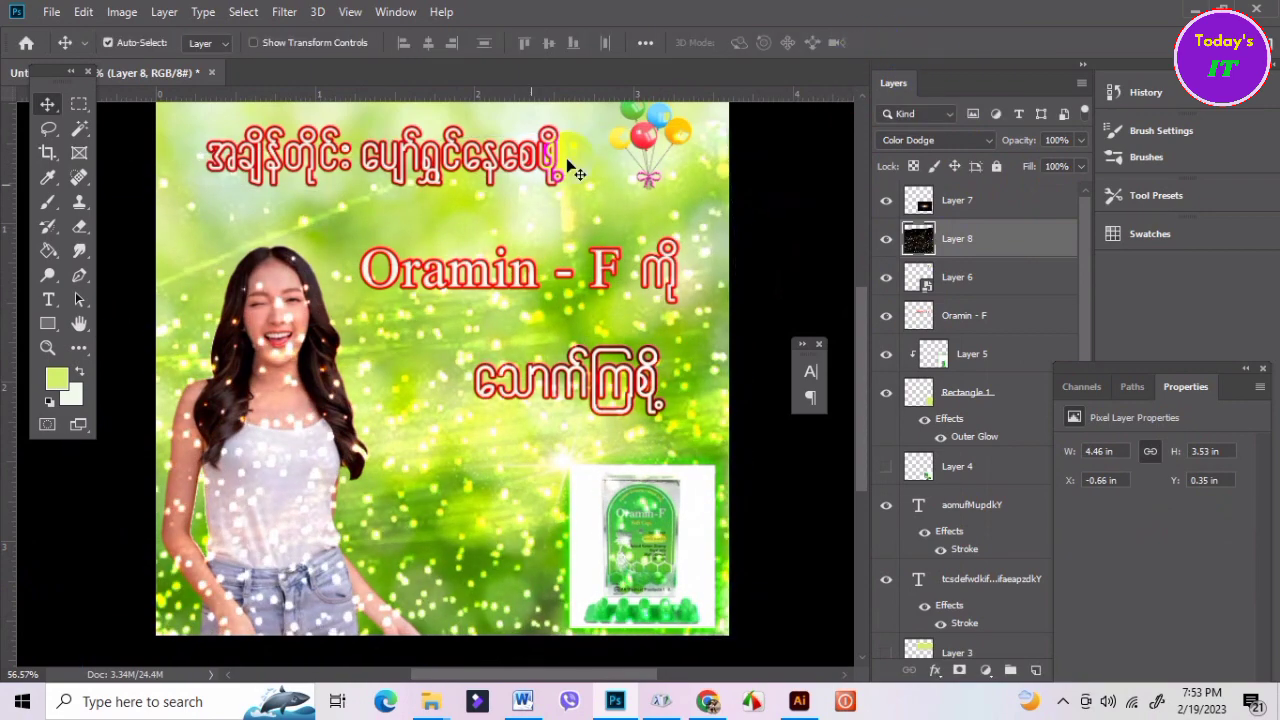
# Restack Layer 8 so it sits just above the green background layer.
pyautogui.click(432, 390)
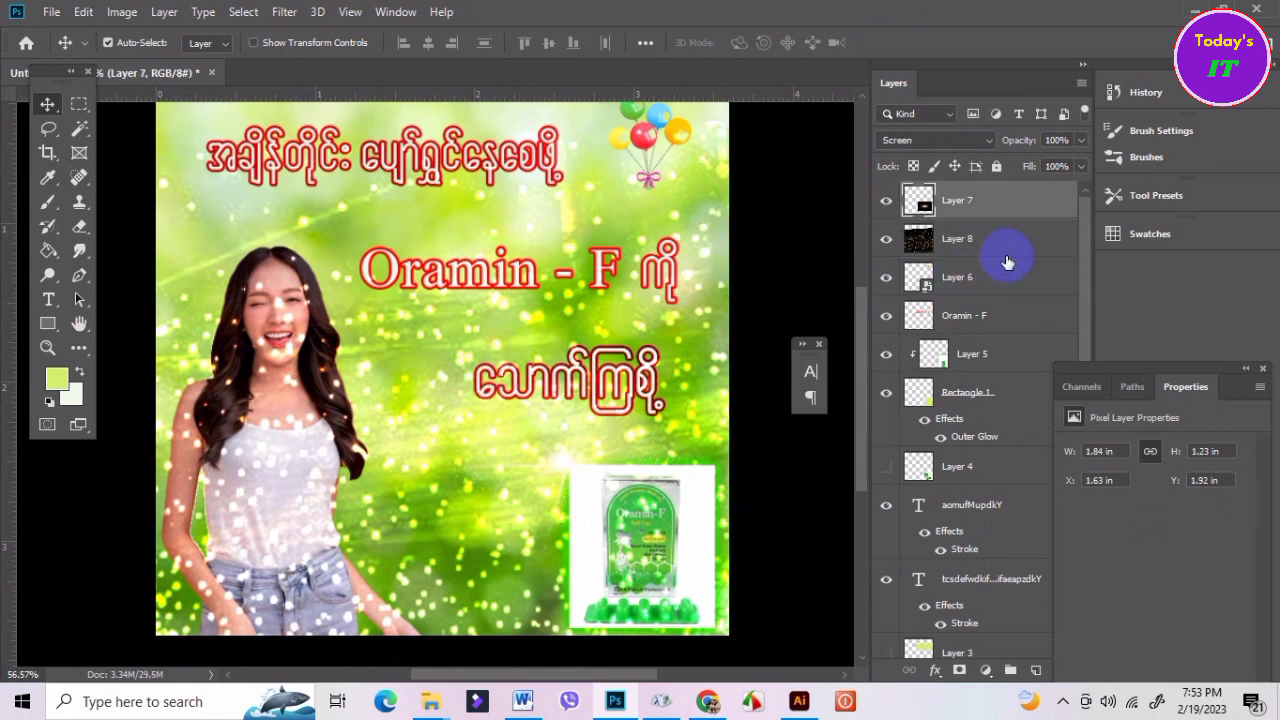
pyautogui.moveTo(1003, 242); pyautogui.dragTo(1012, 190)
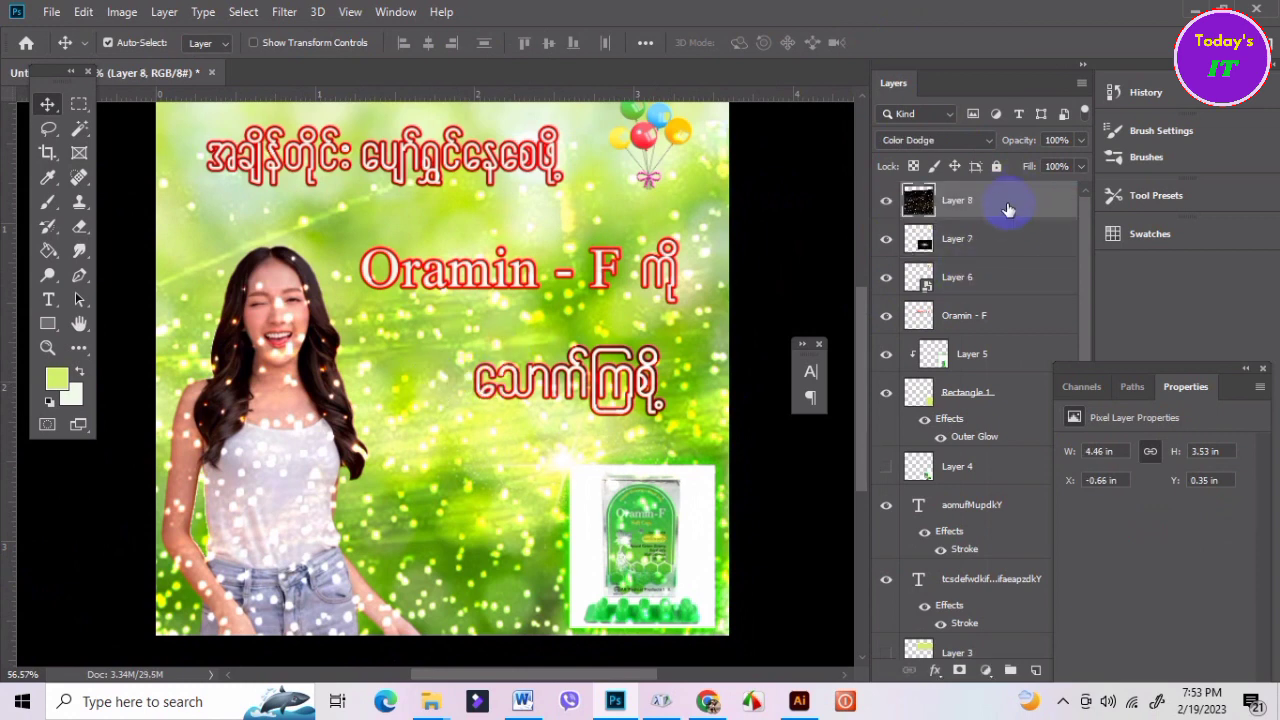
pyautogui.hotkey('ctrl', '[')
pyautogui.hotkey('ctrl', '[')
pyautogui.hotkey('ctrl', '[')
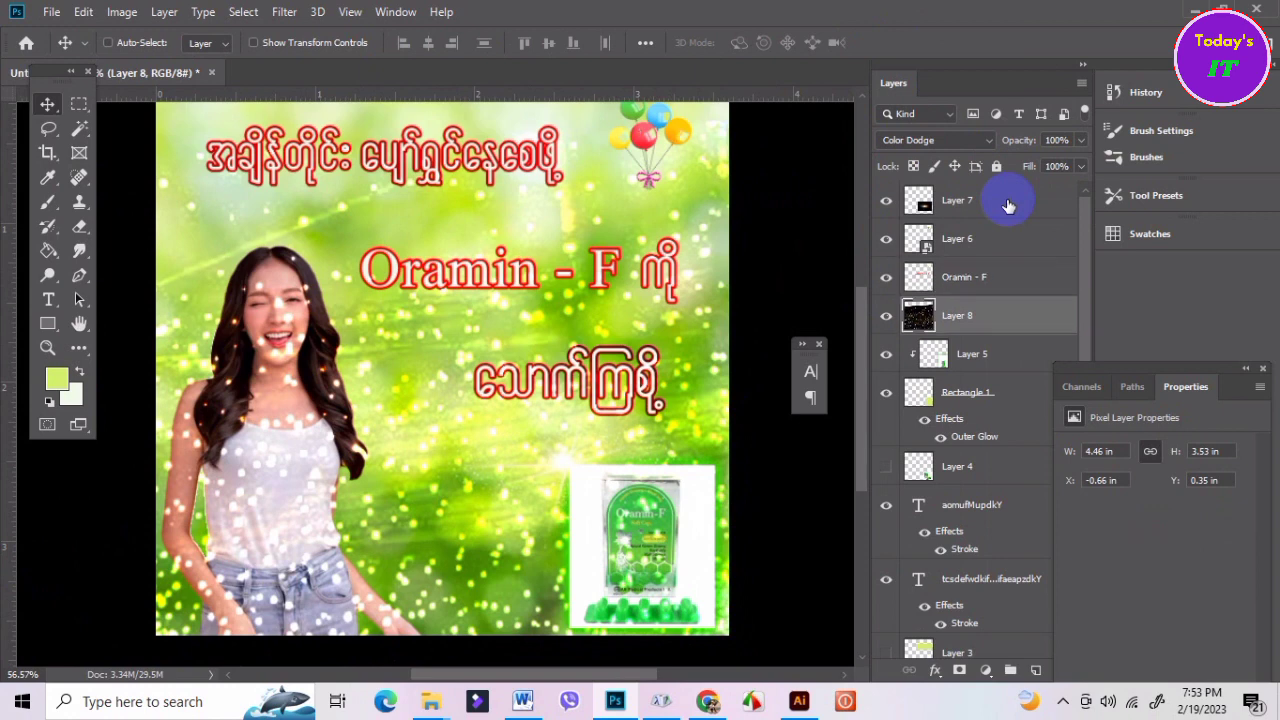
pyautogui.hotkey('ctrl', '[')
pyautogui.hotkey('ctrl', '[')
pyautogui.hotkey('ctrl', '[')
pyautogui.hotkey('ctrl', '[')
pyautogui.hotkey('ctrl', '[')
pyautogui.hotkey('ctrl', '[')
pyautogui.hotkey('ctrl', '[')
pyautogui.hotkey('ctrl', '[')
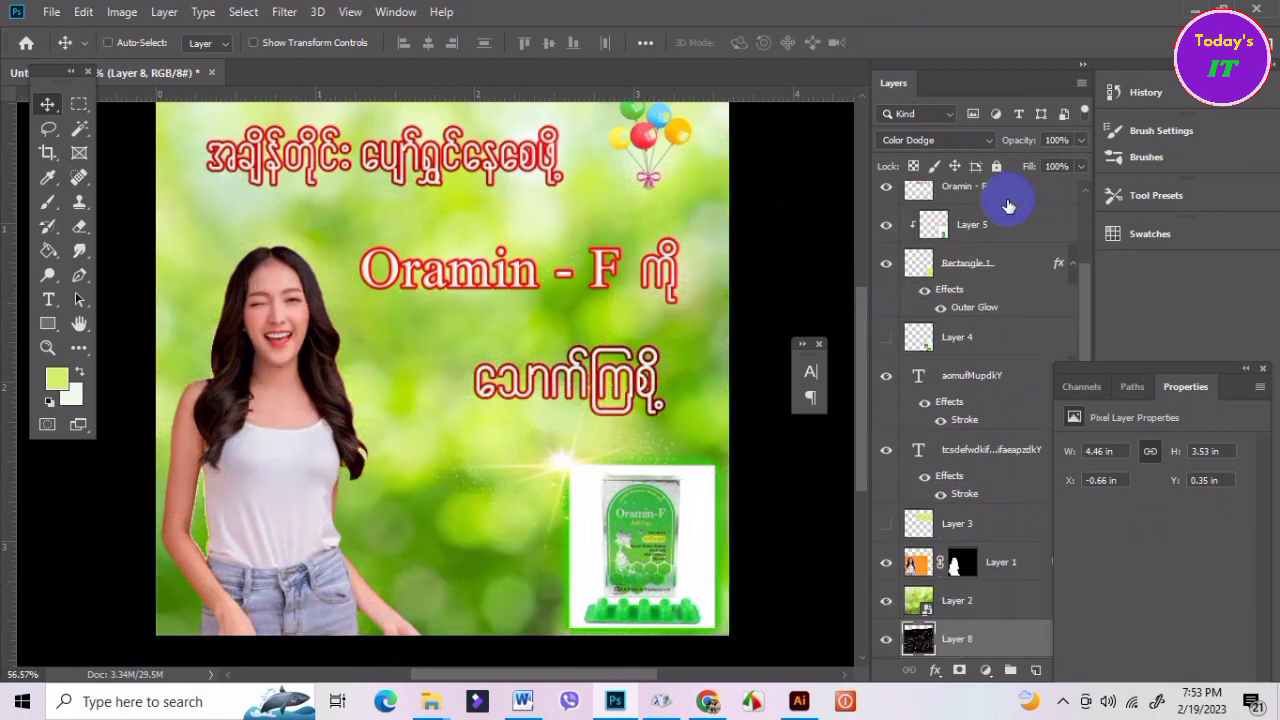
pyautogui.hotkey('ctrl', ']')
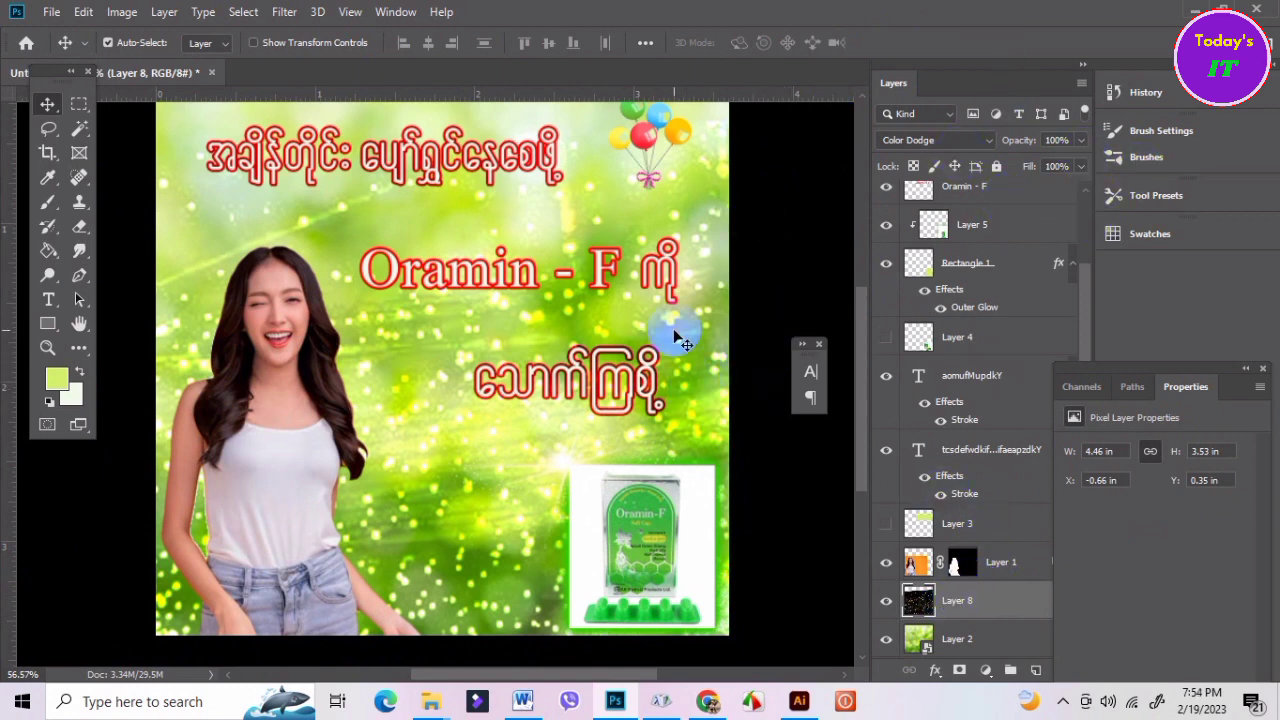
# Reshape the sparkle overlay's corner and top edge, then lower its opacity.
pyautogui.hotkey('ctrl', 't')
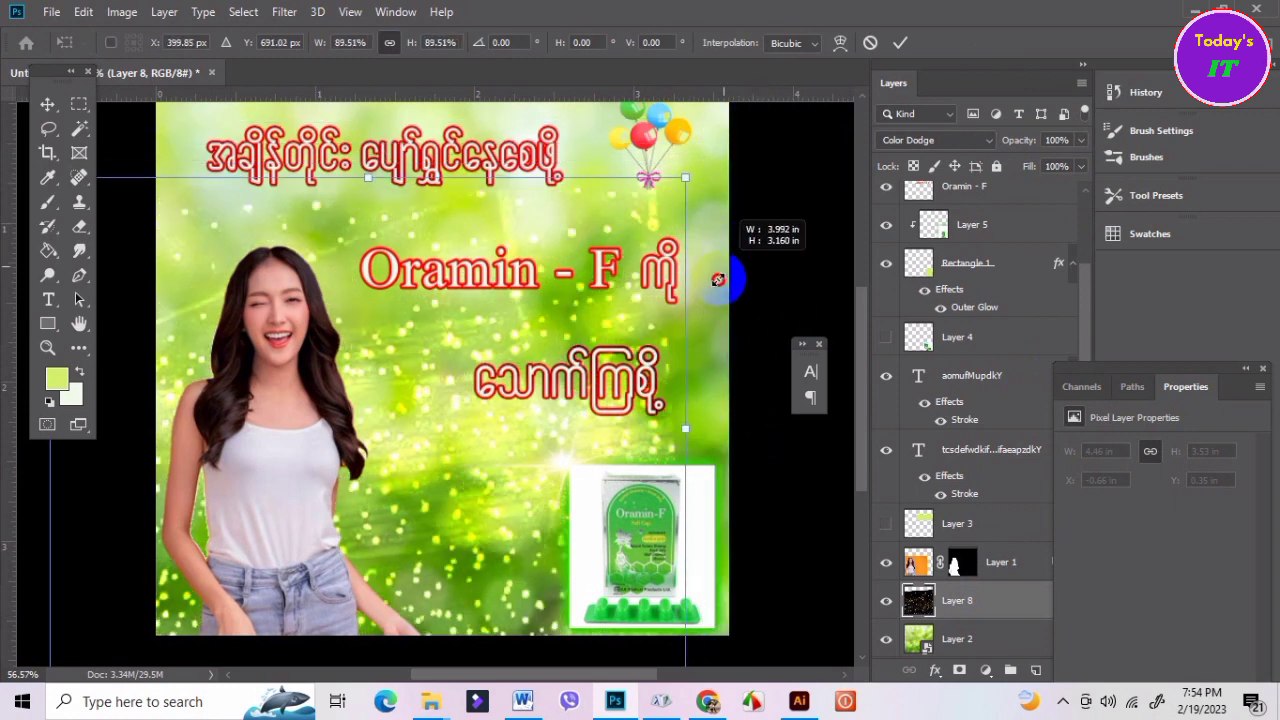
pyautogui.moveTo(760, 120)
pyautogui.mouseDown()
pyautogui.moveTo(615, 447)
pyautogui.moveTo(811, 455)
pyautogui.mouseUp()
pyautogui.moveTo(432, 157); pyautogui.dragTo(430, 249)
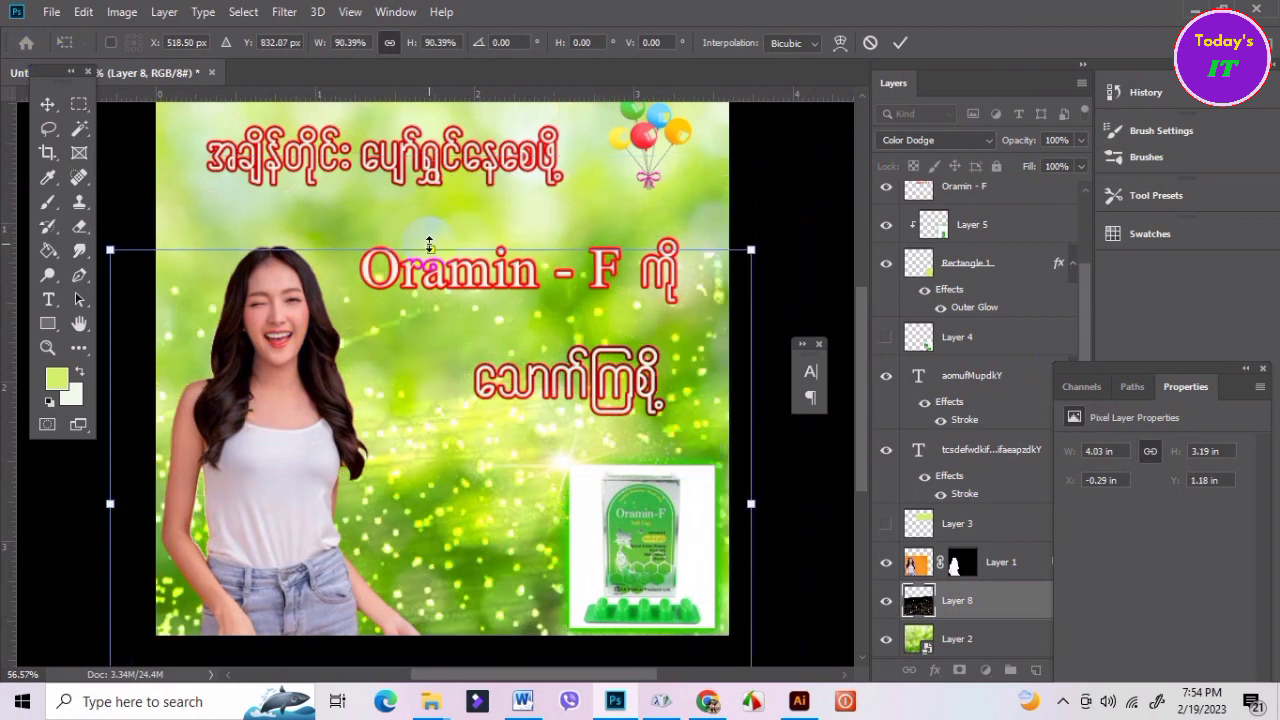
pyautogui.moveTo(429, 245)
pyautogui.mouseDown()
pyautogui.moveTo(468, 330)
pyautogui.moveTo(457, 461)
pyautogui.moveTo(731, 352)
pyautogui.mouseUp()
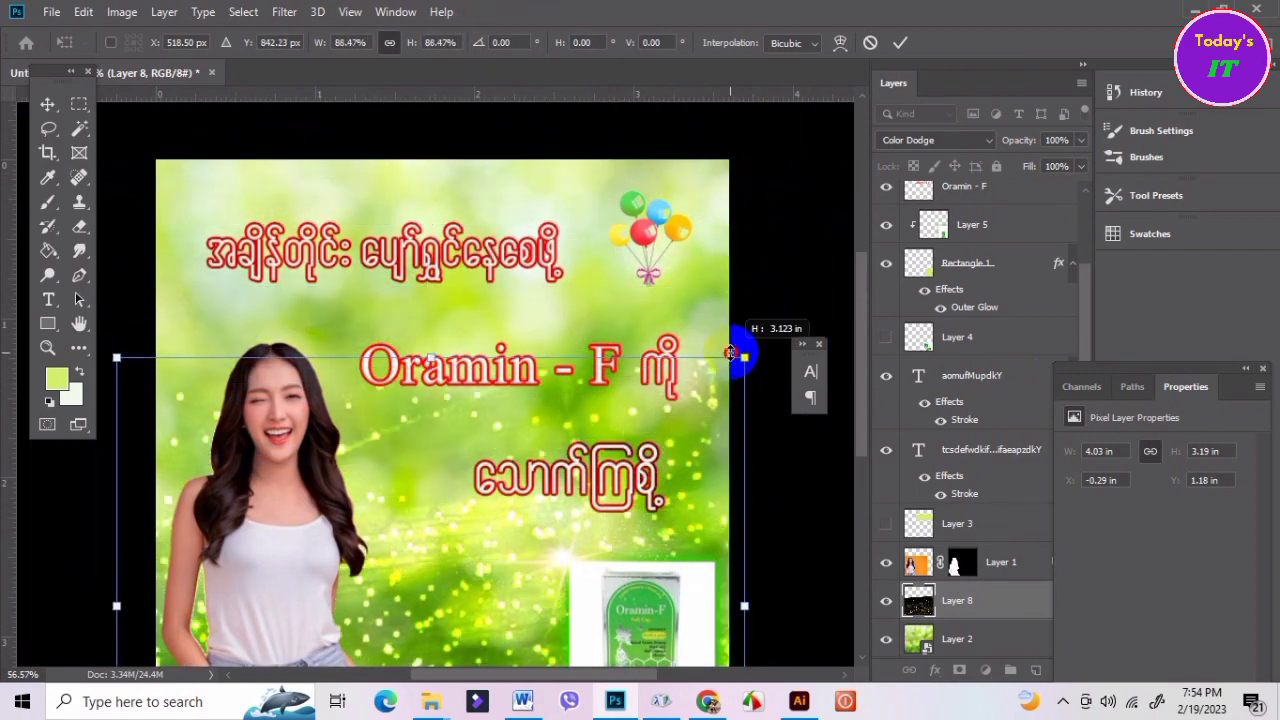
pyautogui.click(900, 43)
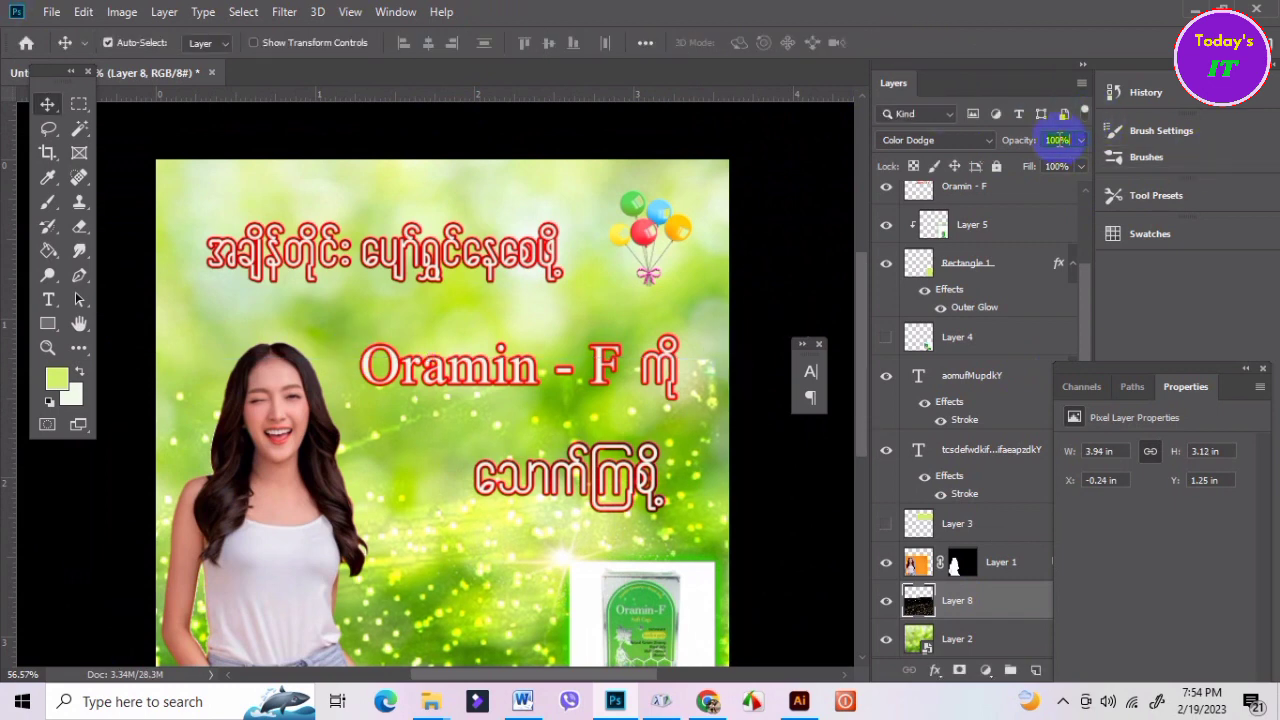
pyautogui.write('50')
pyautogui.press('Return')
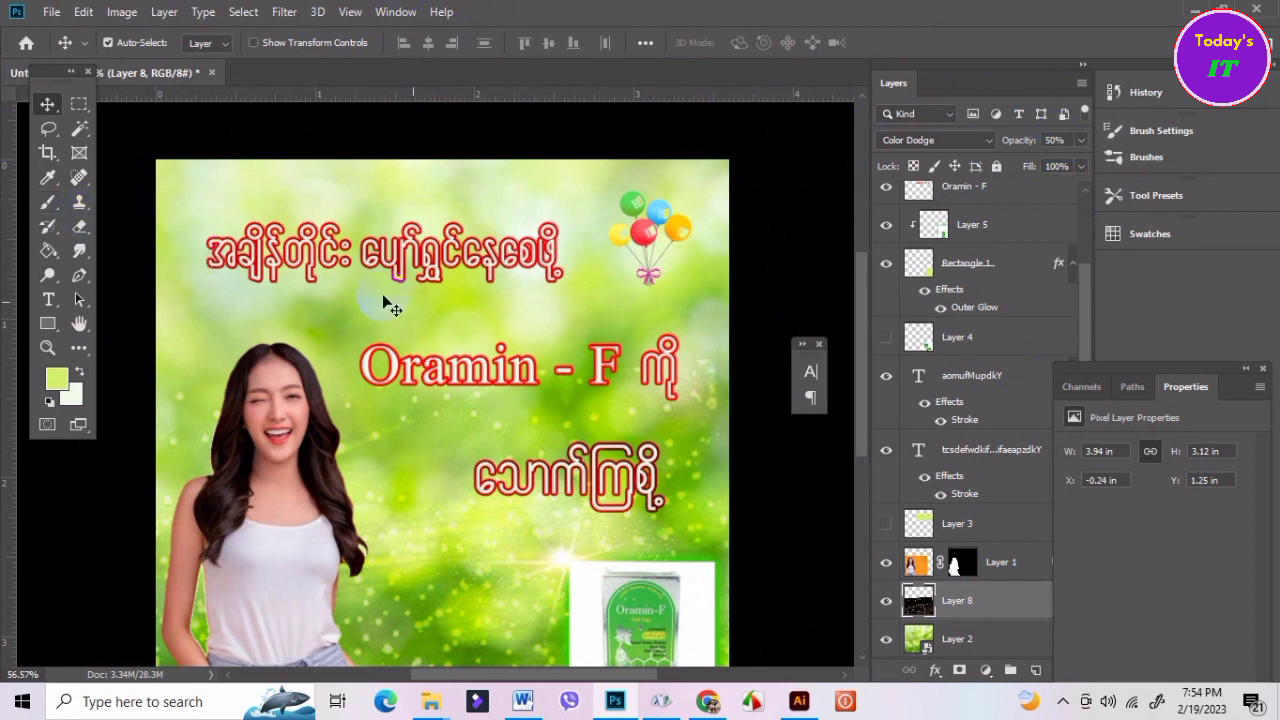
pyautogui.click(800, 277)
# Enlarge the sparkle overlay to about 106.75% so it fills the poster.
pyautogui.click(710, 465)
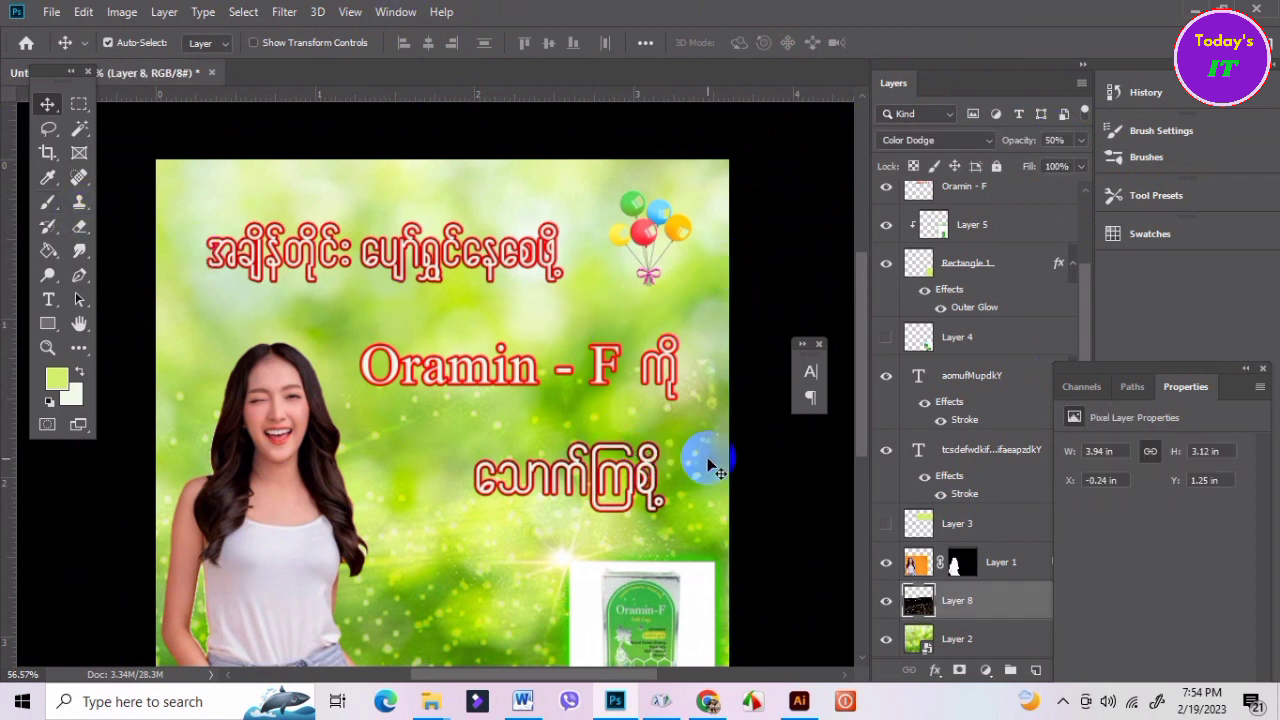
pyautogui.hotkey('ctrl', 't')
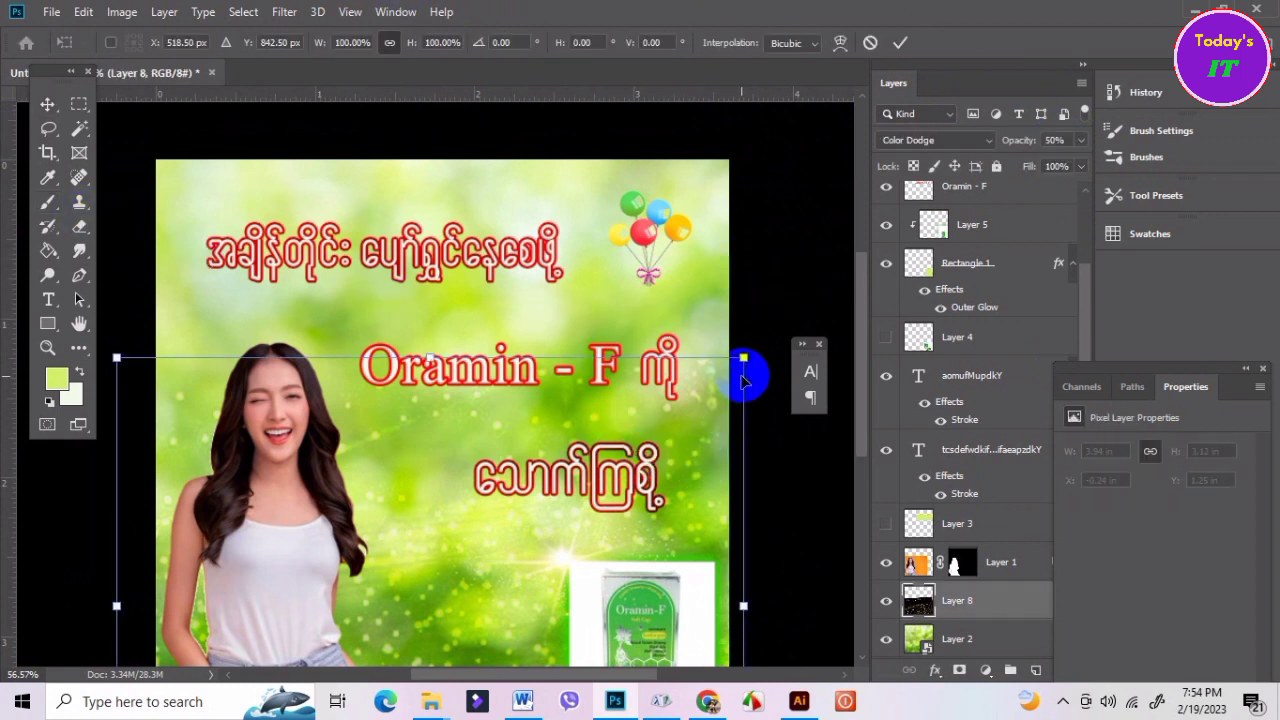
pyautogui.moveTo(745, 355); pyautogui.dragTo(774, 307)
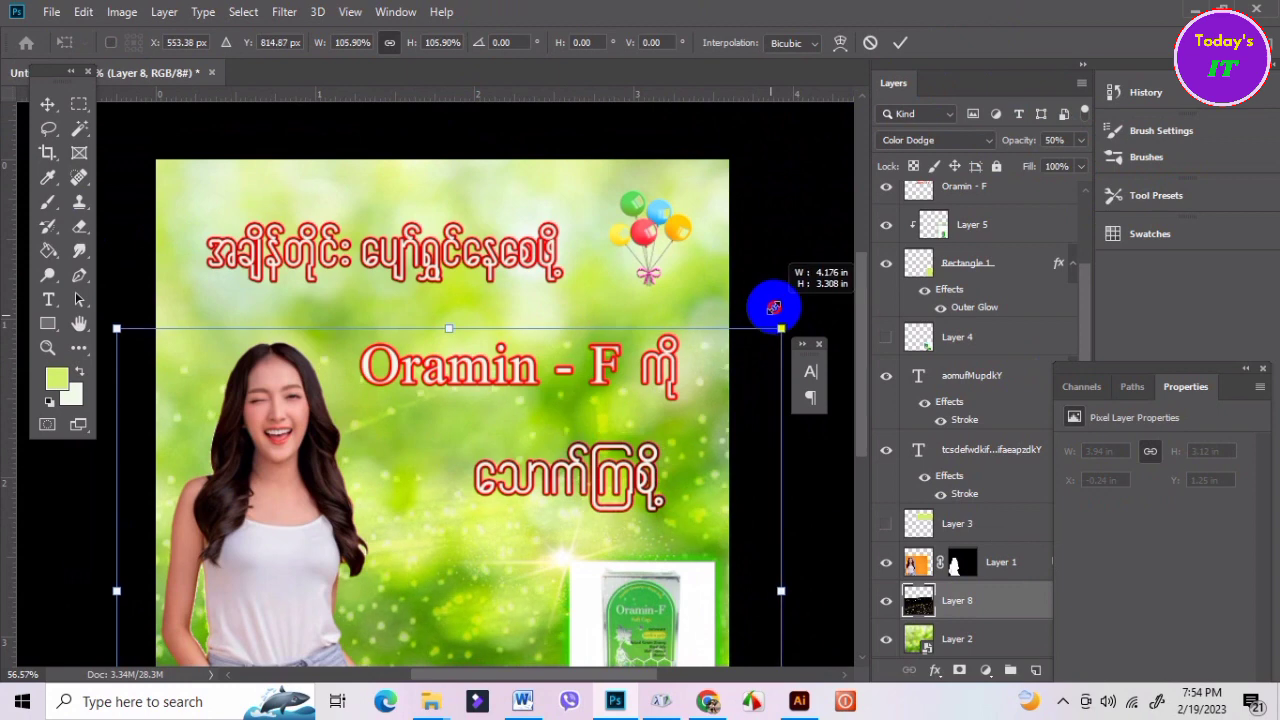
pyautogui.click(900, 42)
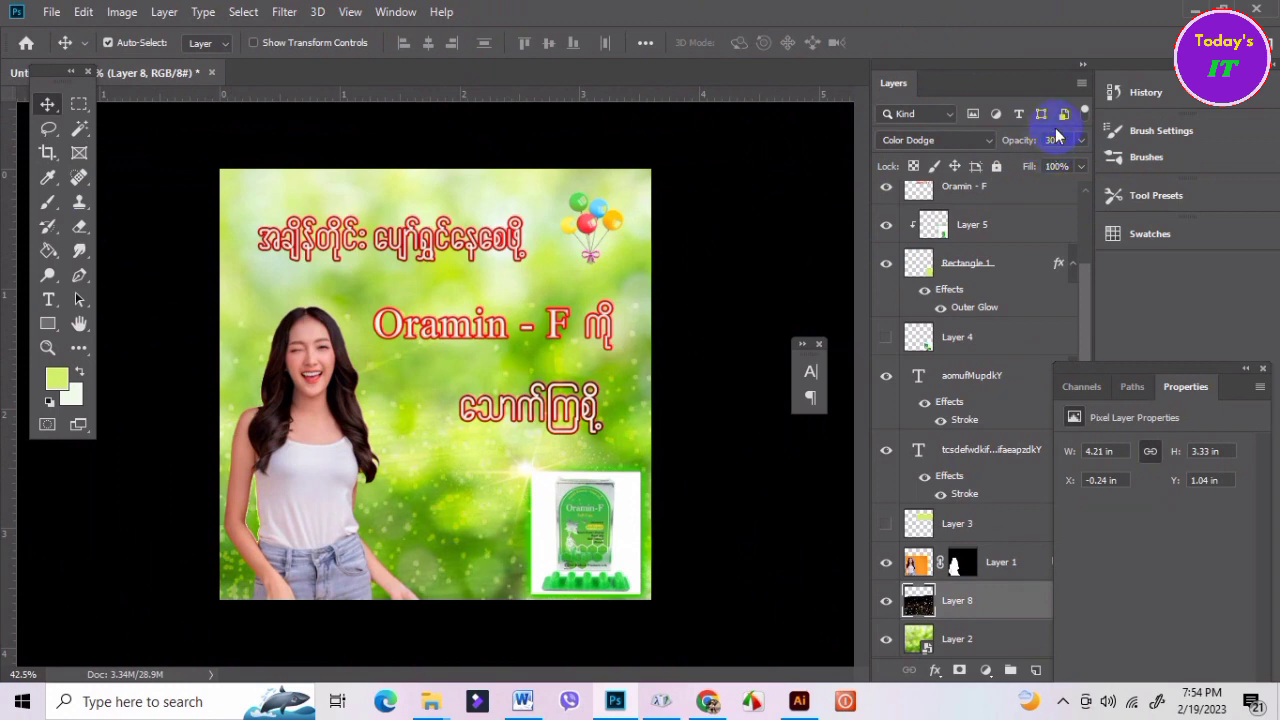
pyautogui.click(749, 574)
# Move the Layer 7 blue light flare onto the product box.
pyautogui.scroll(2, 545, 490)
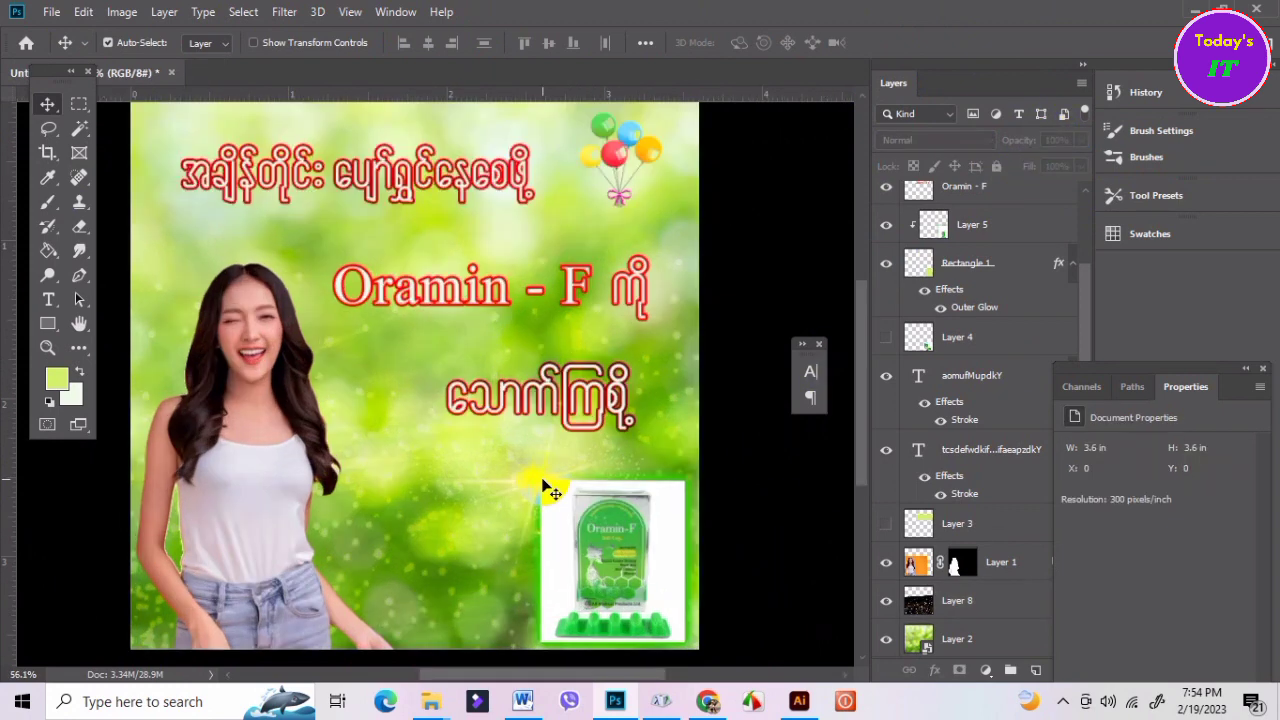
pyautogui.scroll(-2, 294, 523)
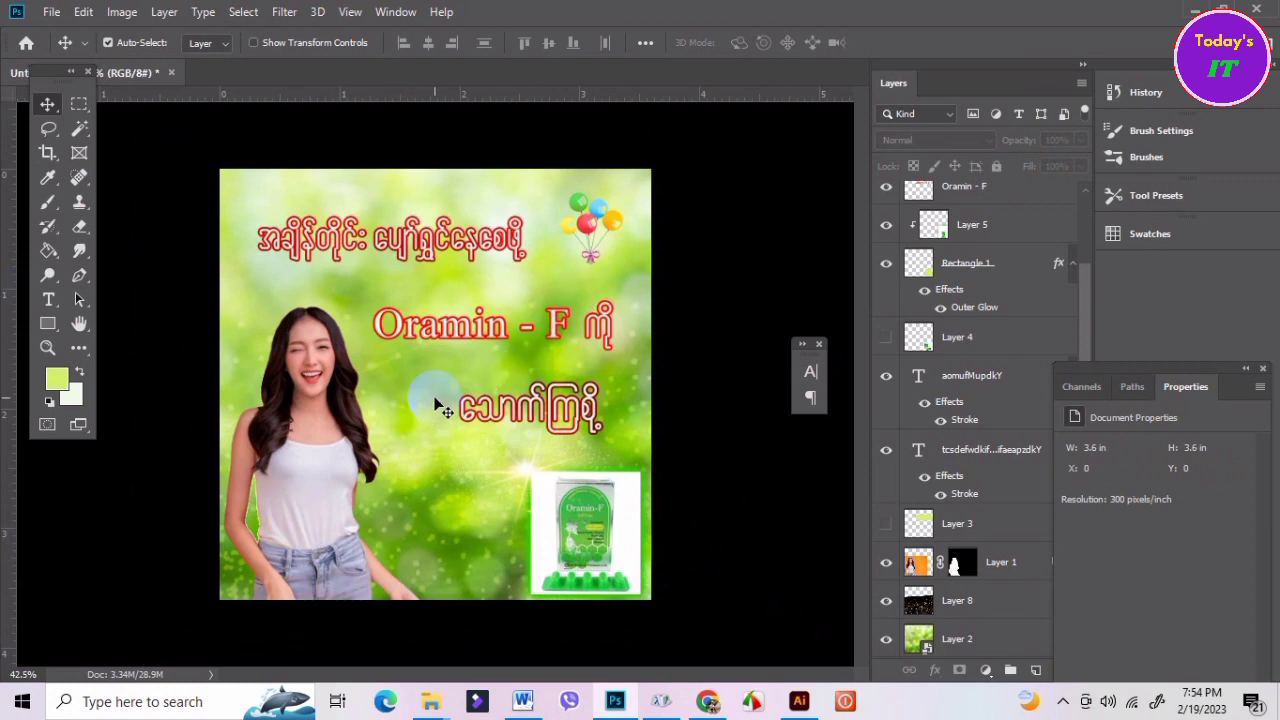
pyautogui.scroll(2, 449, 489)
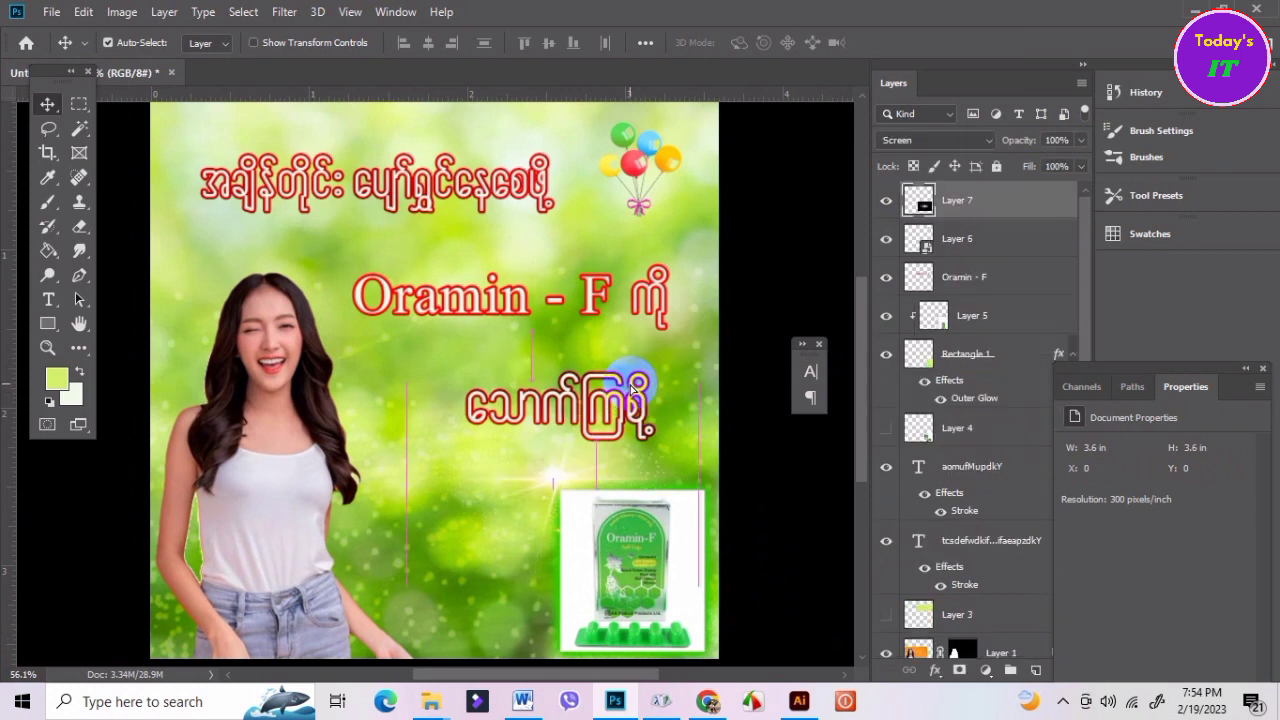
pyautogui.moveTo(630, 385); pyautogui.dragTo(617, 371)
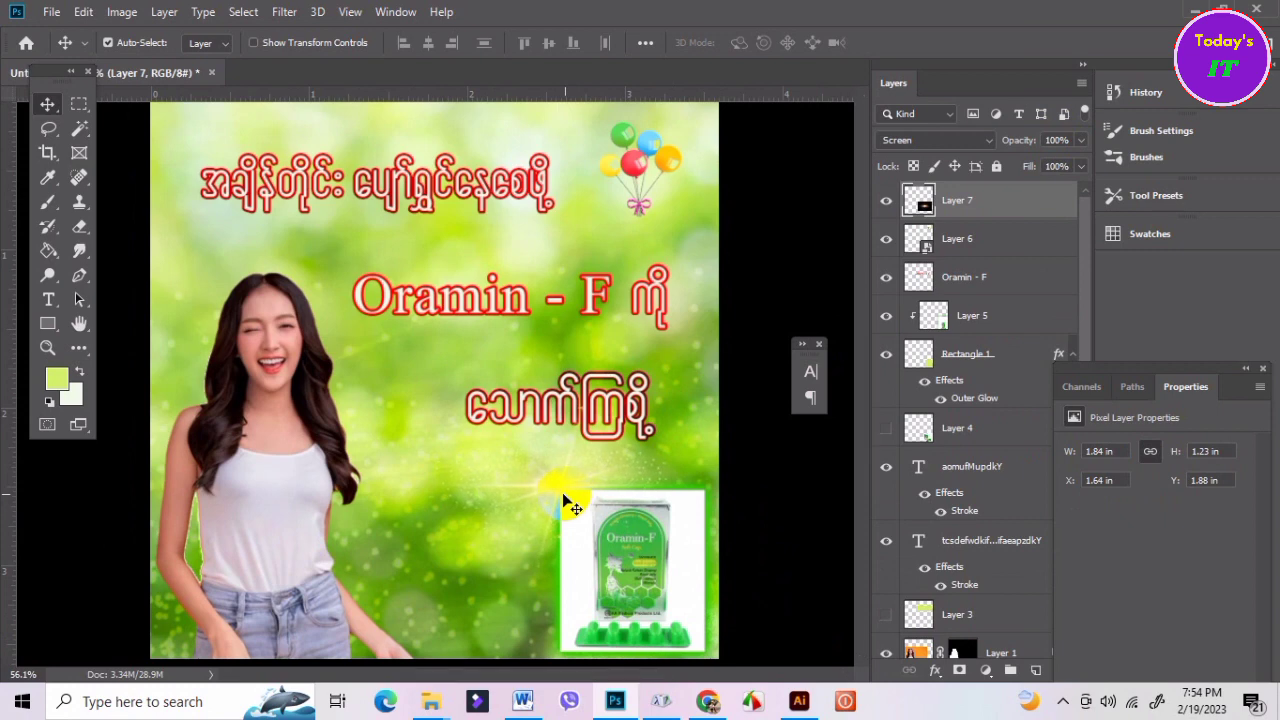
pyautogui.scroll(-3, 560, 540)
pyautogui.scroll(2, 562, 505)
pyautogui.moveTo(562, 505); pyautogui.dragTo(622, 565)
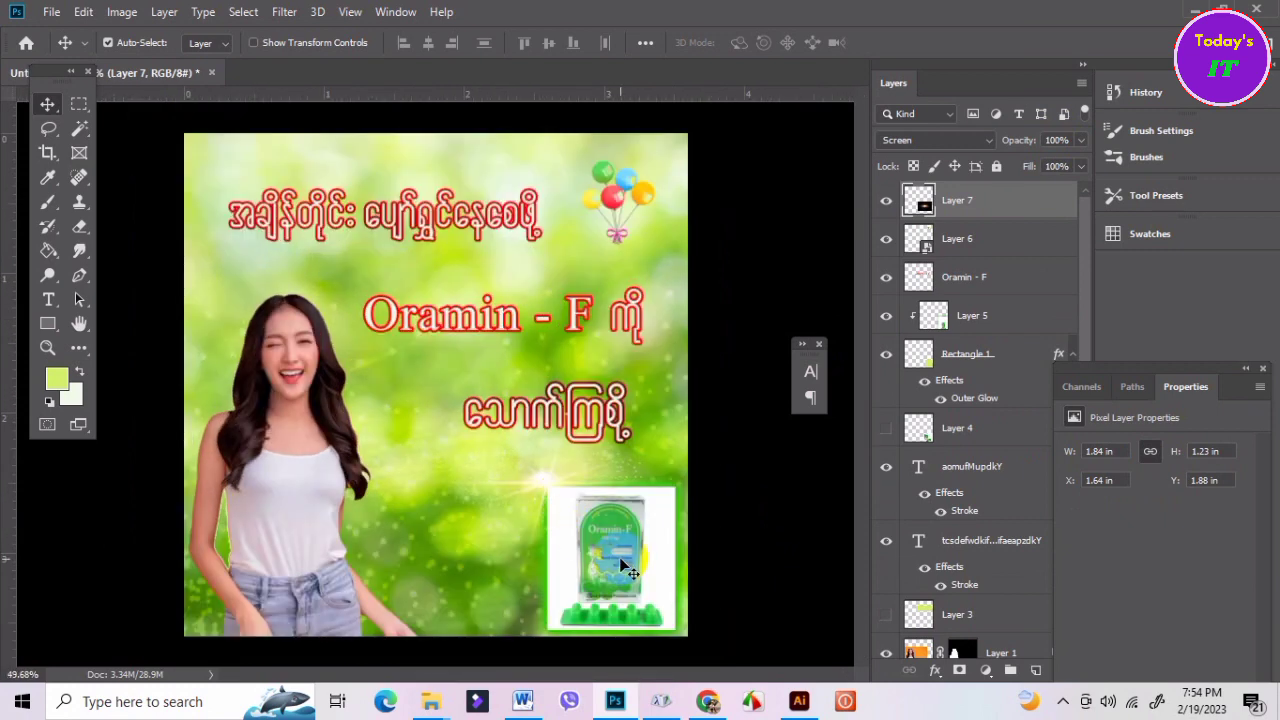
# Select all layers from Layer 7 down to Background and merge them with Ctrl+E.
pyautogui.scroll(1, 630, 562)
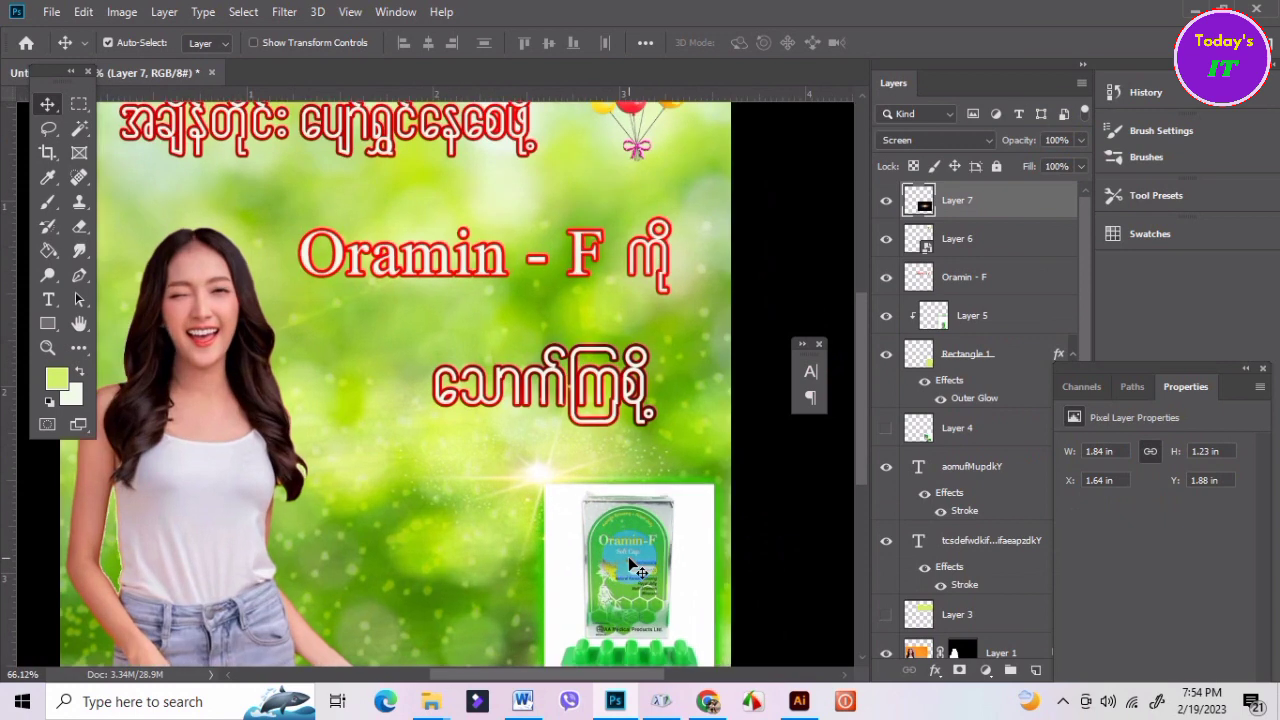
pyautogui.scroll(1, 630, 562)
pyautogui.scroll(-2, 630, 562)
pyautogui.scroll(-1, 630, 562)
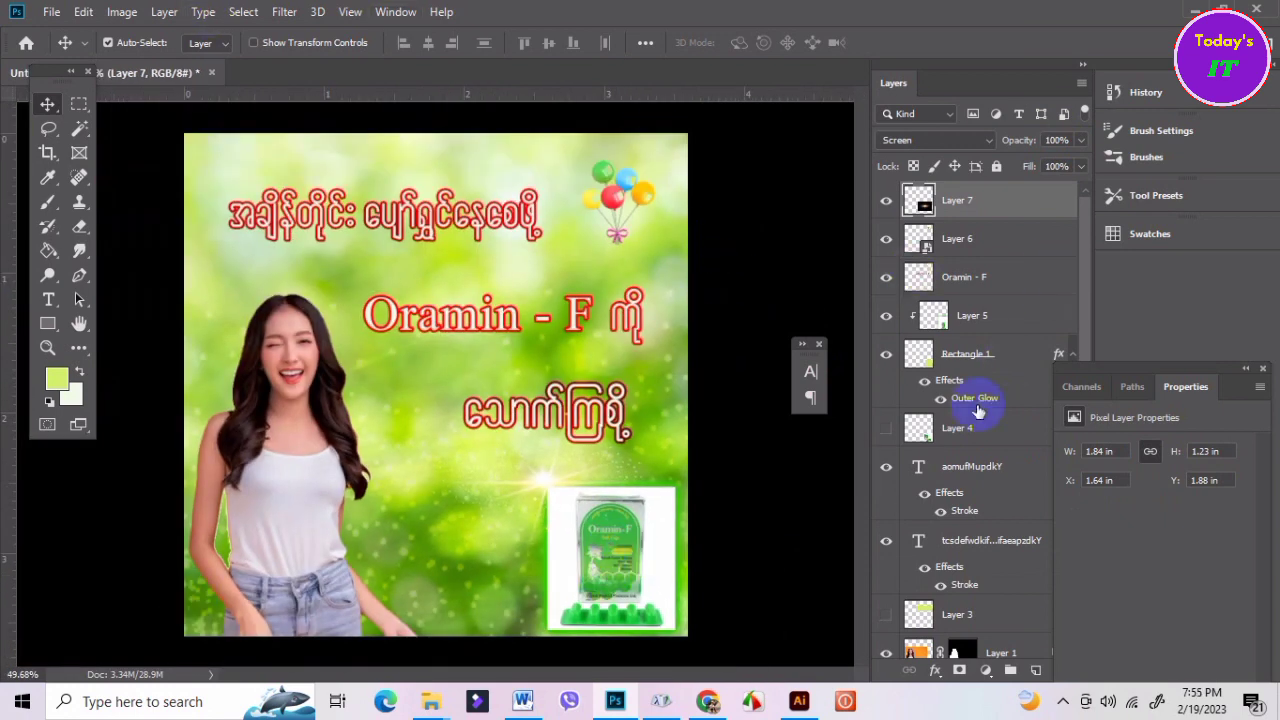
pyautogui.scroll(-3, 970, 500)
pyautogui.keyDown('shift'); pyautogui.click(978, 640); pyautogui.keyUp('shift')
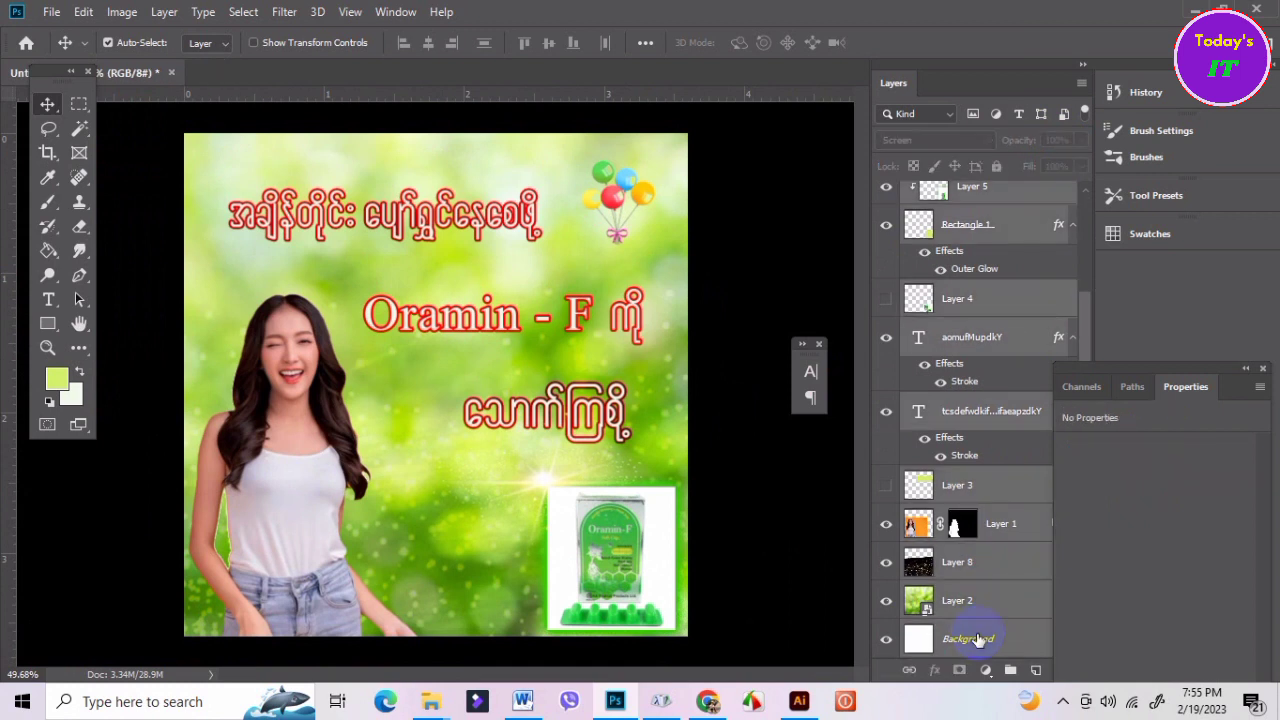
pyautogui.hotkey('ctrl', 'e')
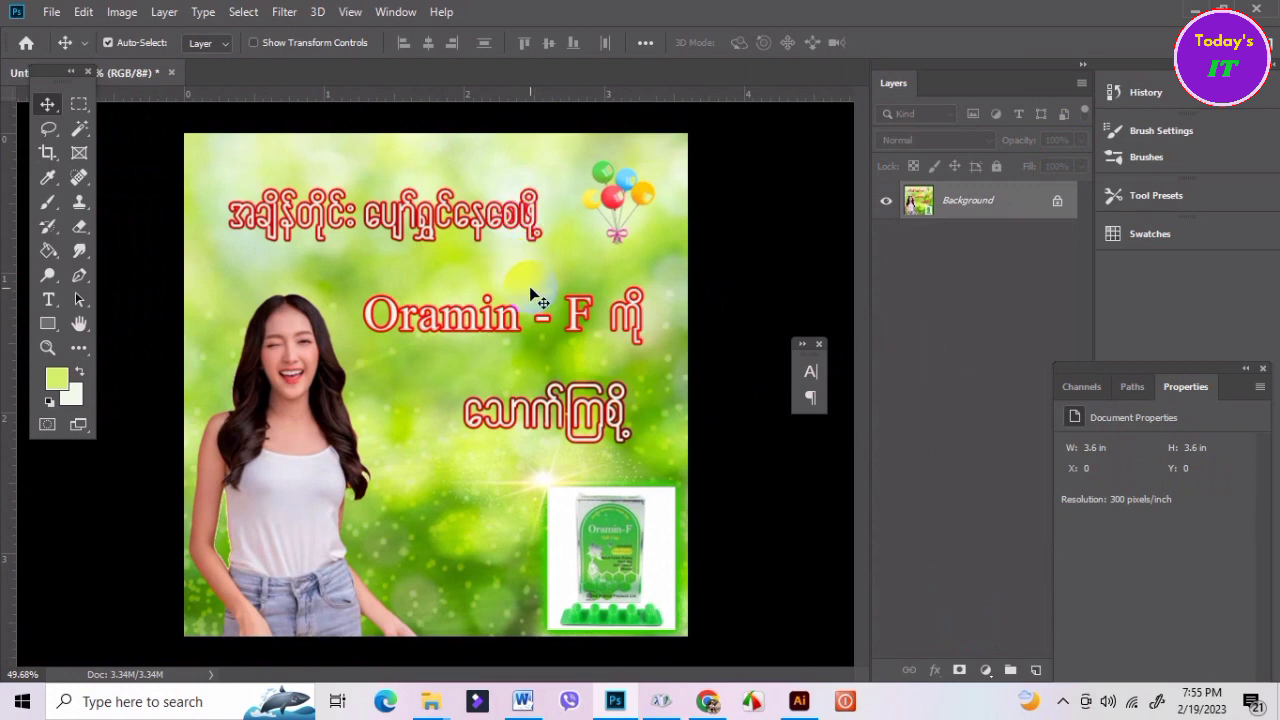
pyautogui.scroll(2, 530, 295)
pyautogui.scroll(-1, 530, 295)
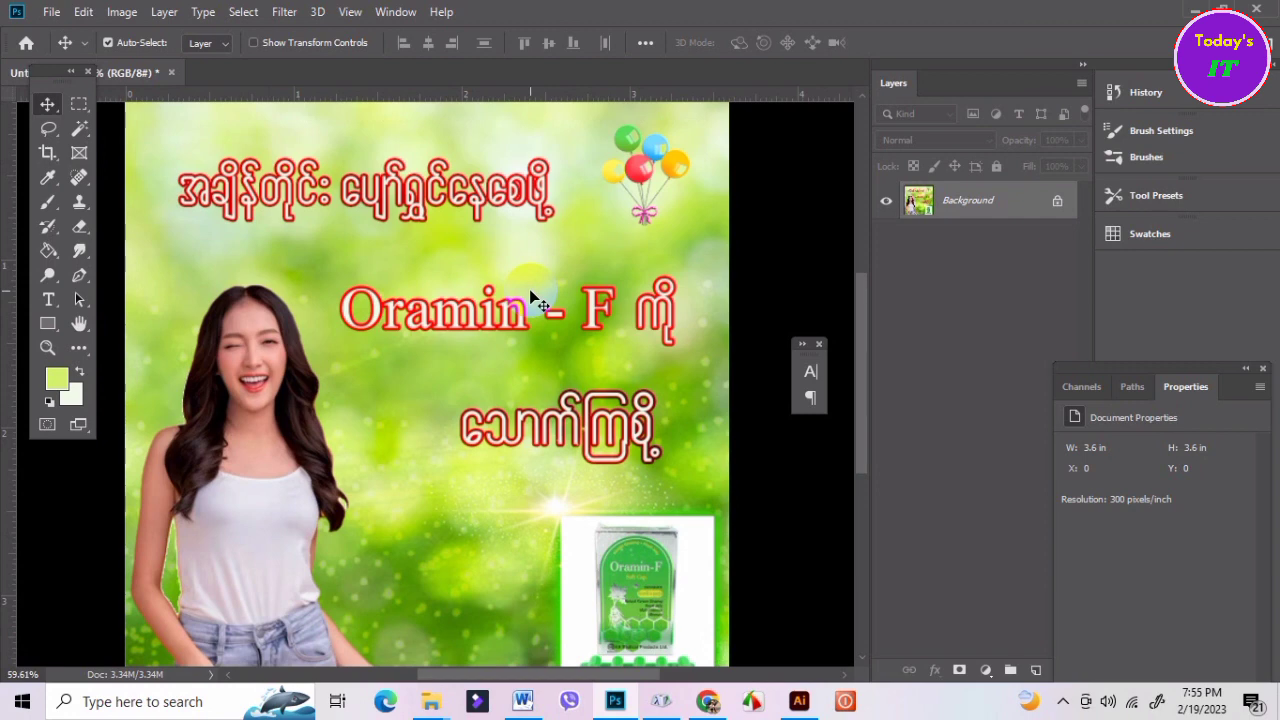
pyautogui.scroll(-1, 530, 300)
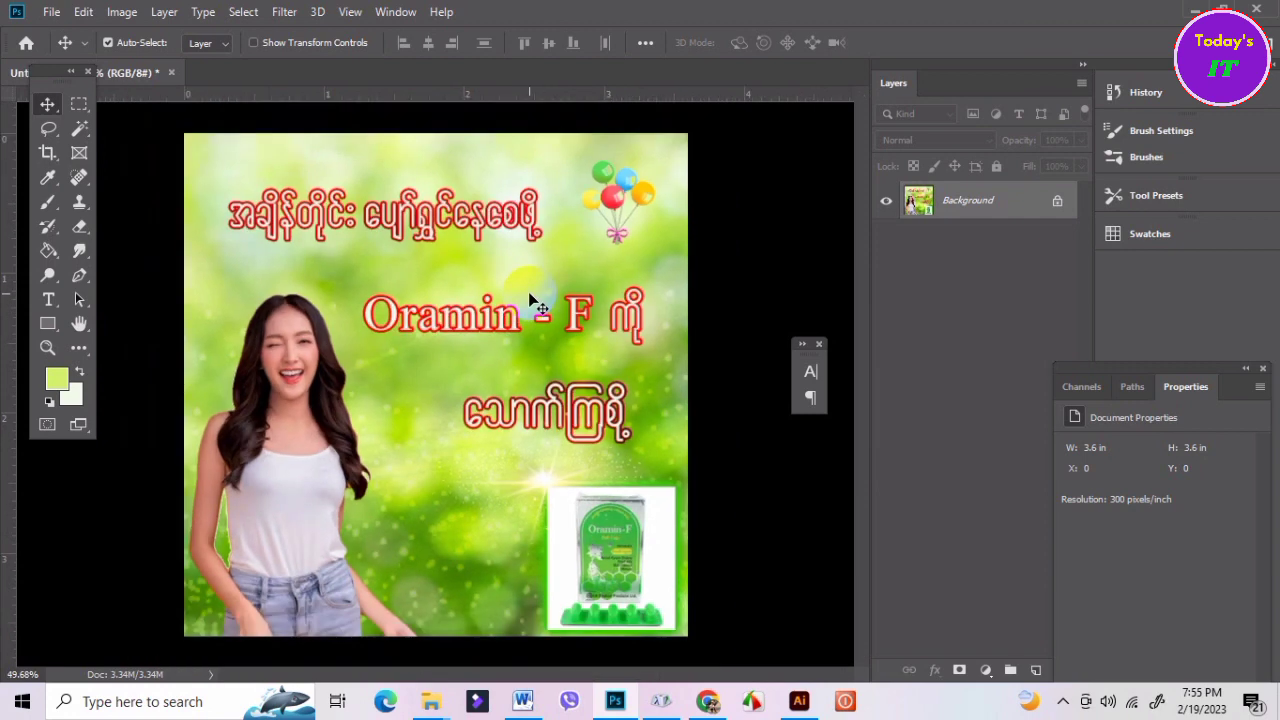
# Save the poster as JPEG 'Orgamin' in D:\KMT at Maximum quality 10.
pyautogui.click(51, 12)
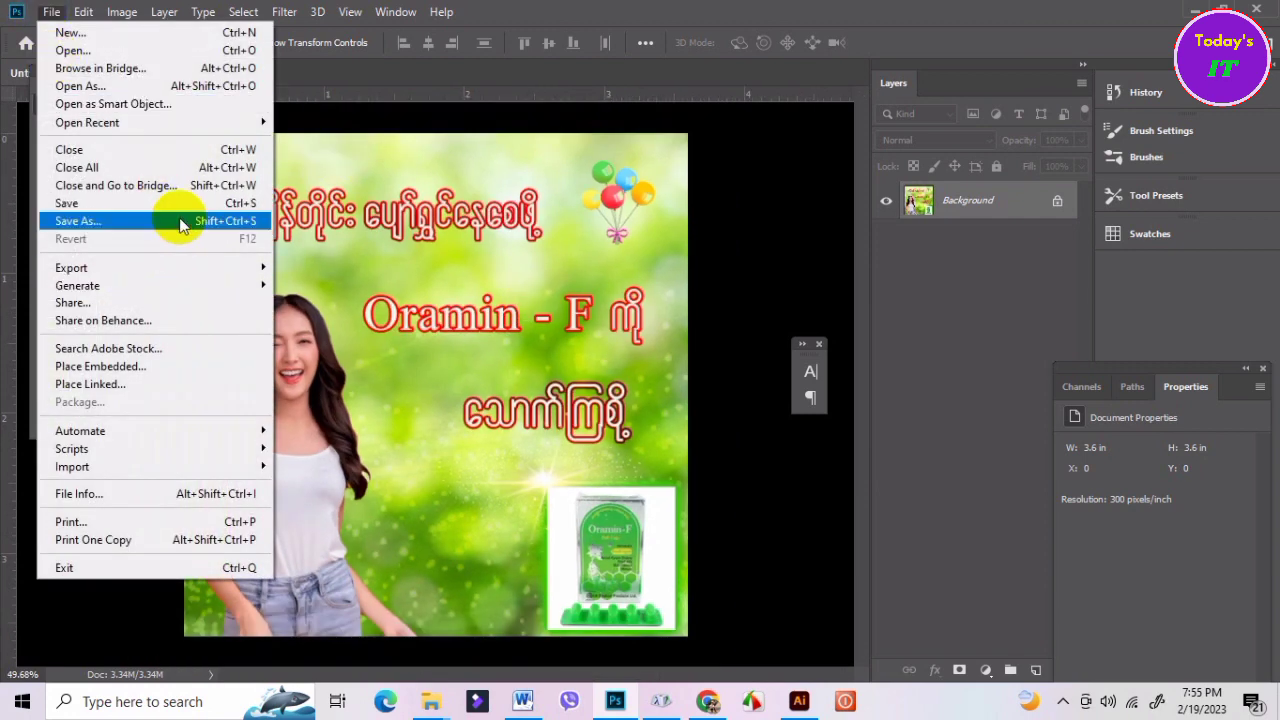
pyautogui.click(172, 219)
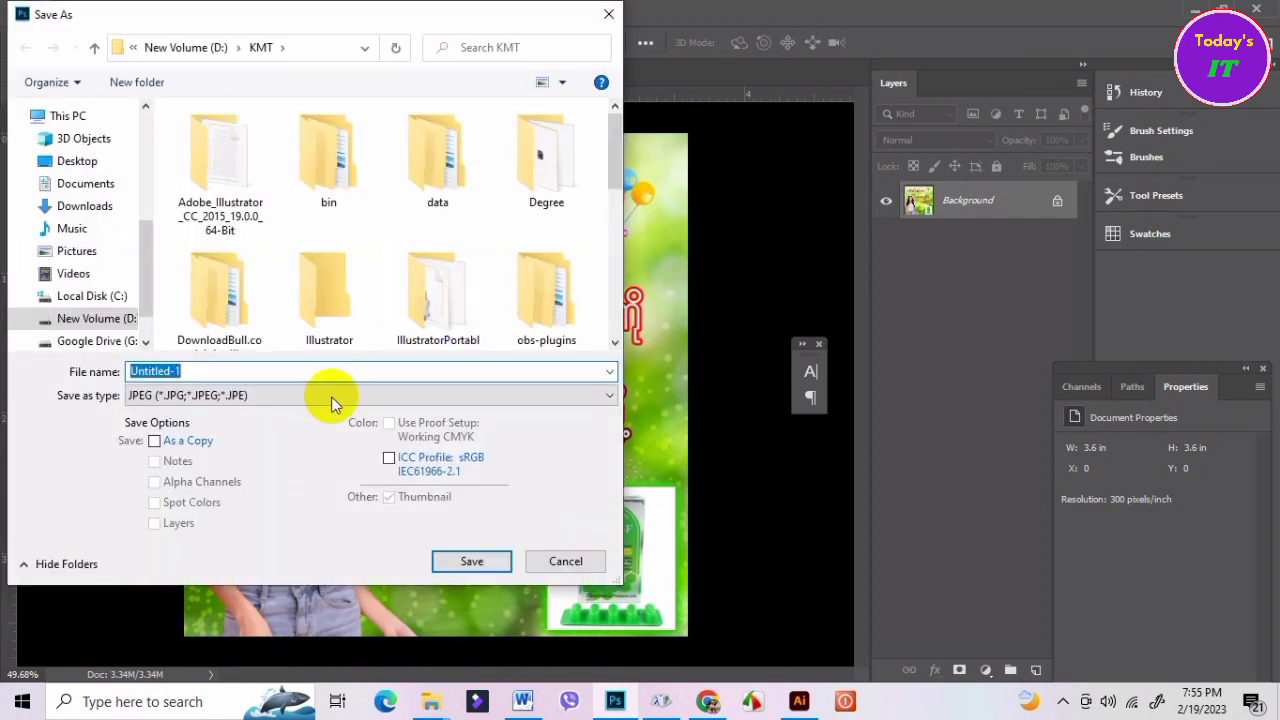
pyautogui.write('Or')
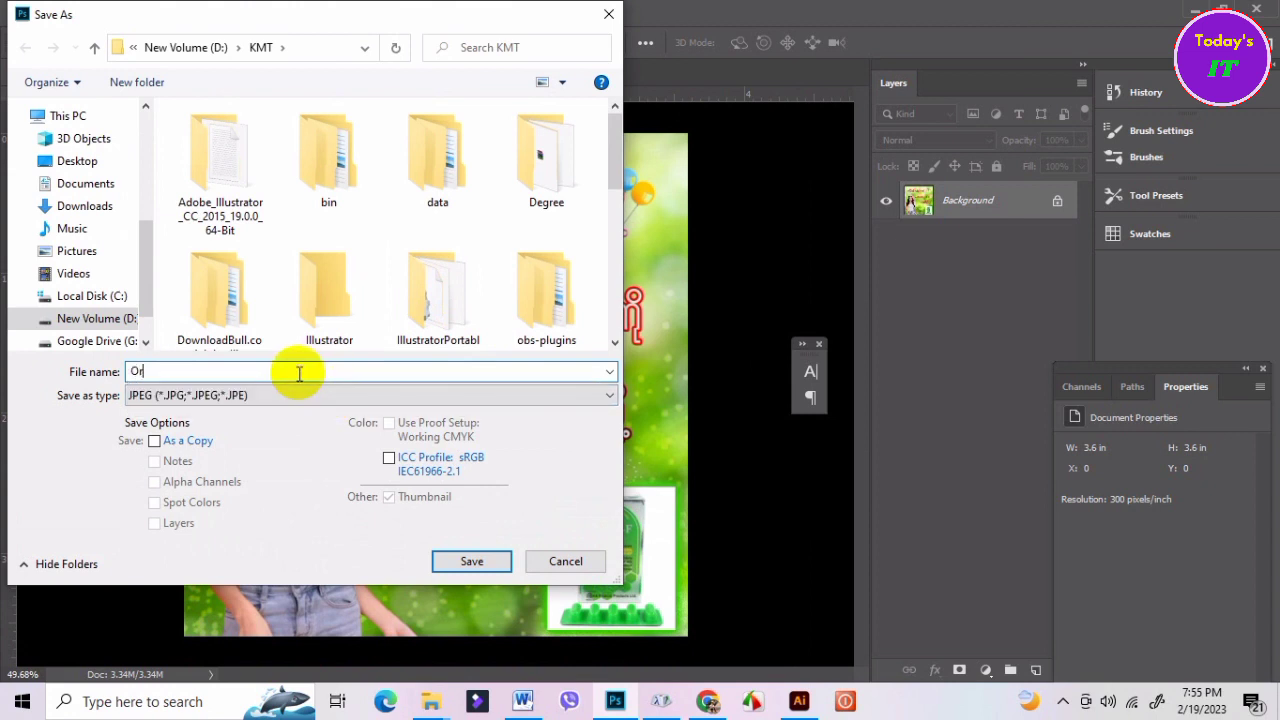
pyautogui.write('gamin')
pyautogui.press('Return')
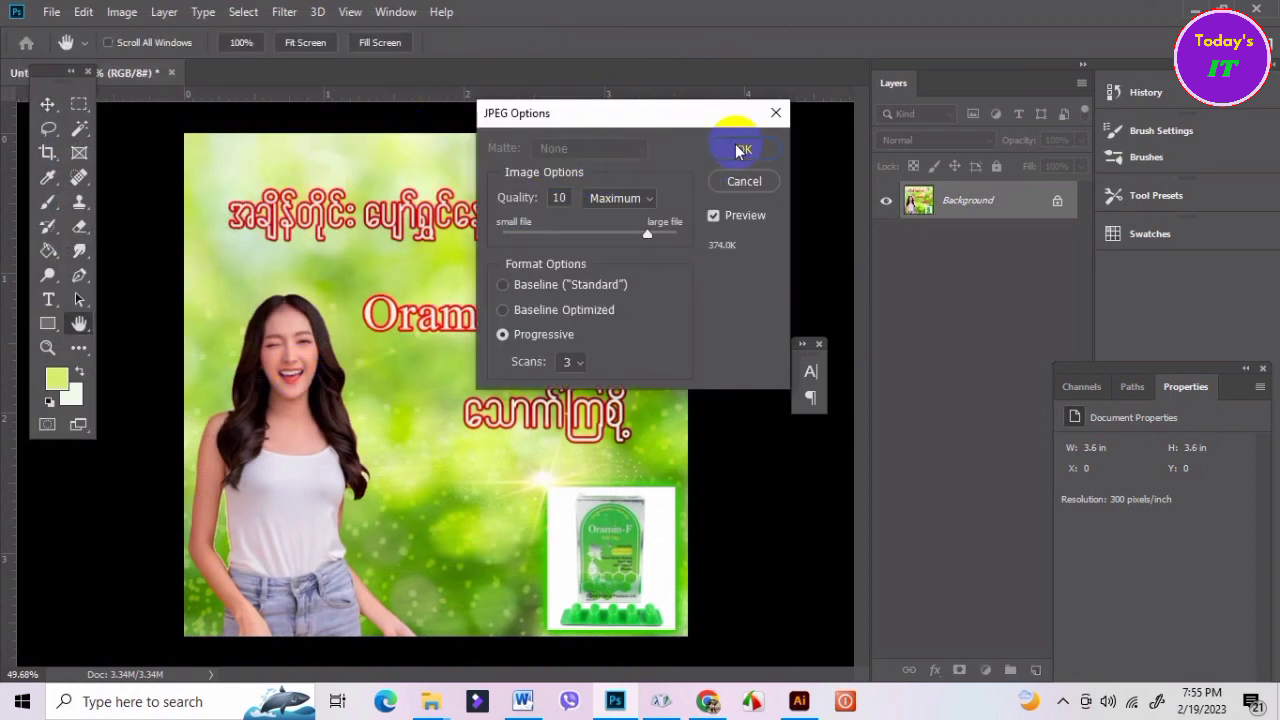
pyautogui.click(735, 146)
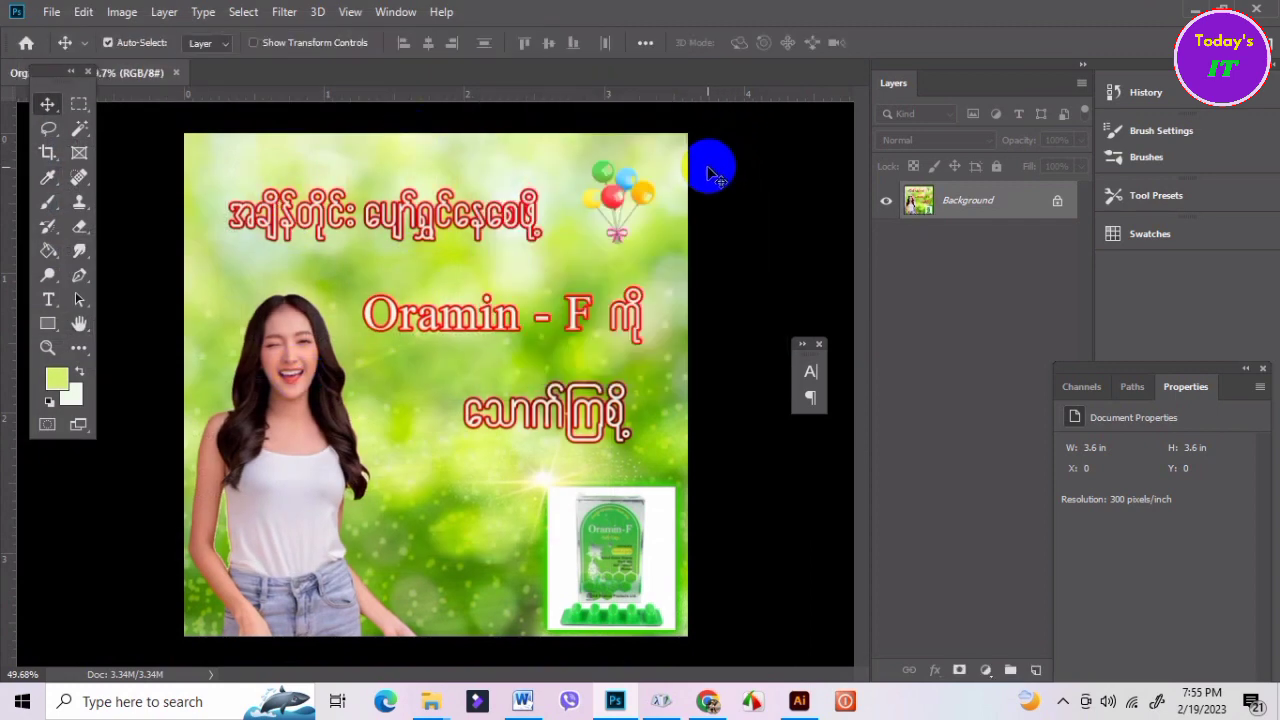